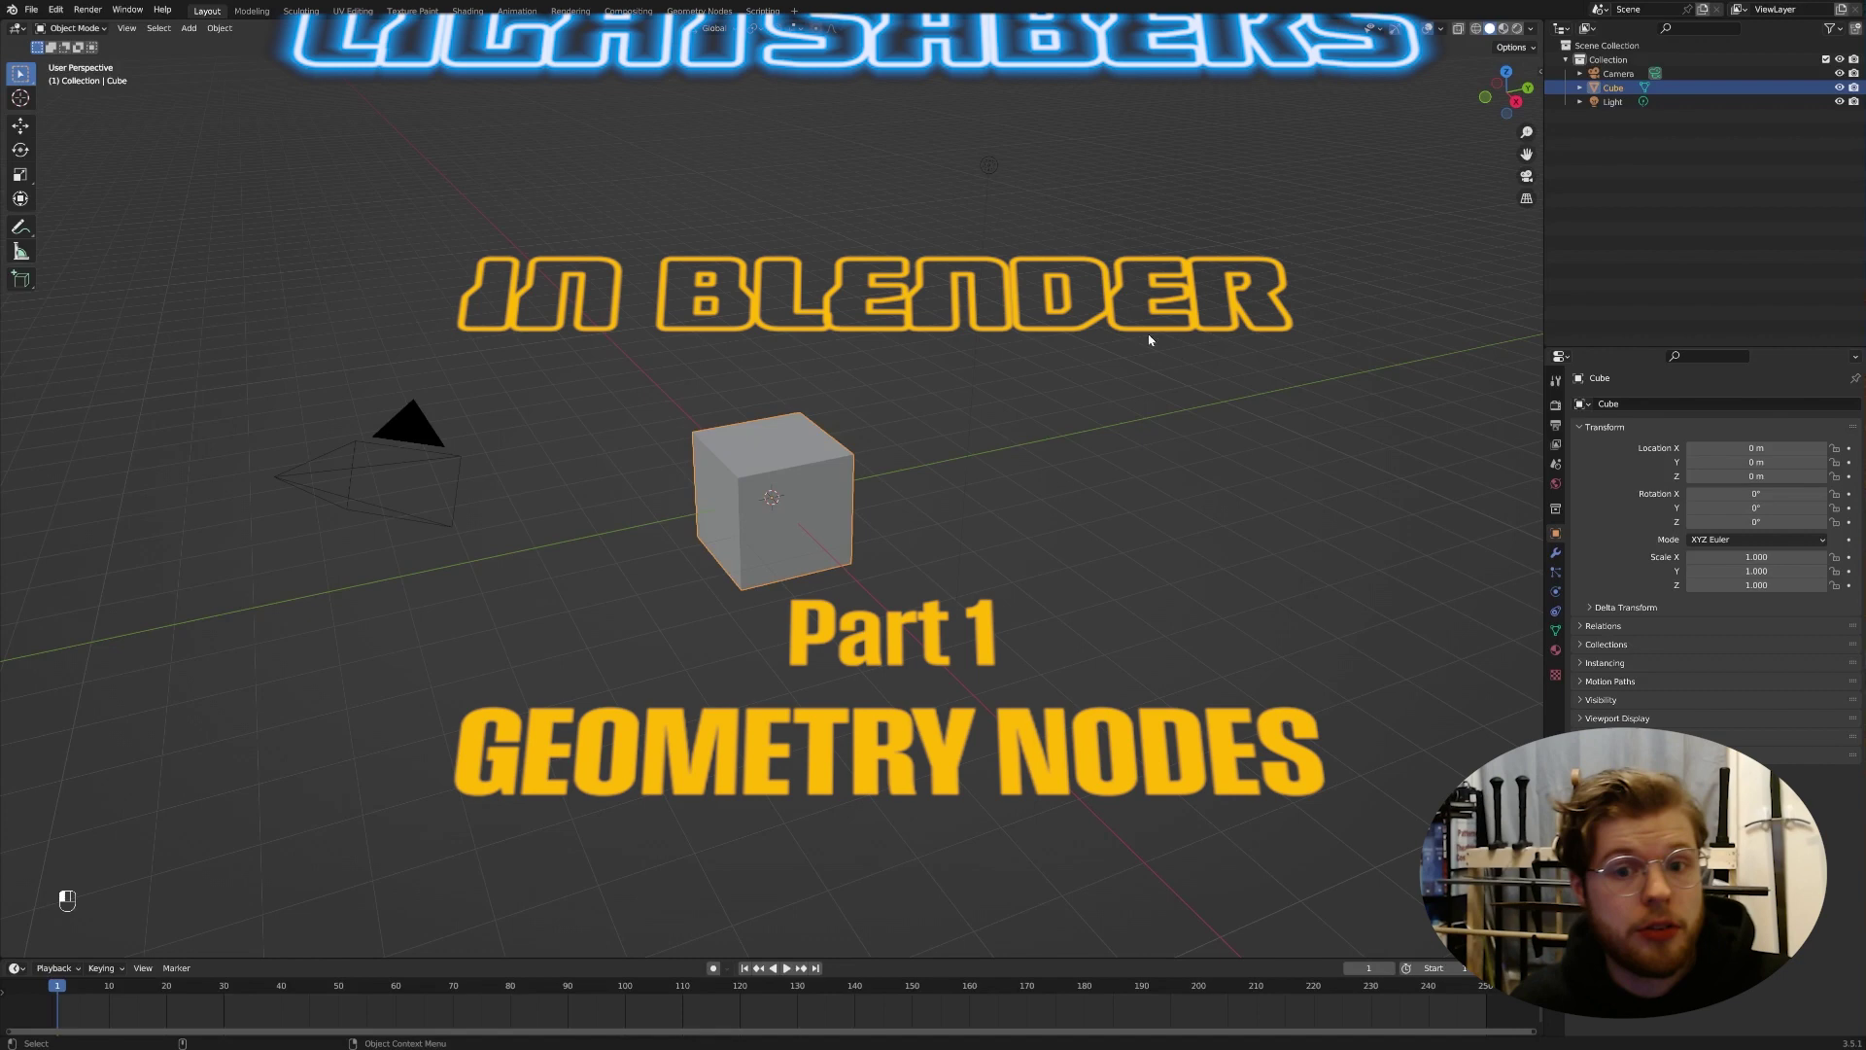
middle_click_drag(886, 591, 1021, 577)
middle_click_drag(962, 400, 863, 413)
scroll(947, 409, "down", 3)
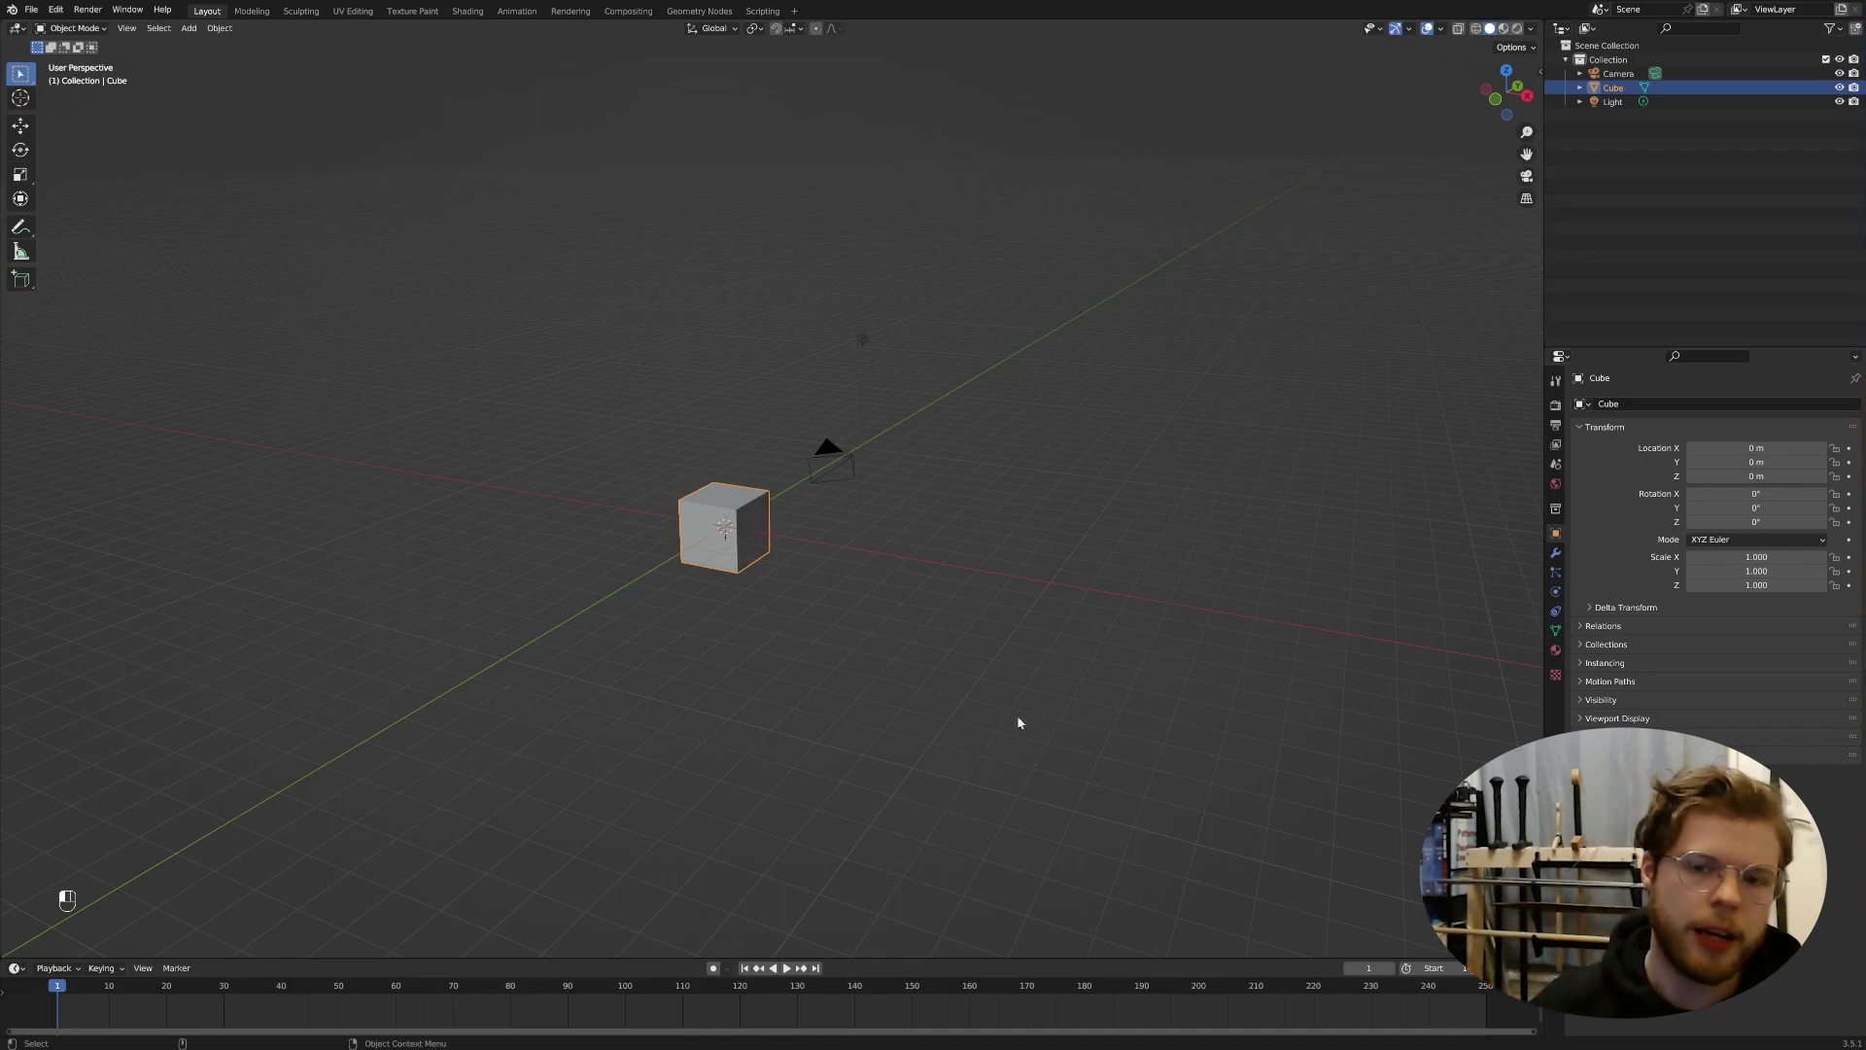
scroll(1034, 457, "up", 4)
middle_click_drag(1025, 427, 1002, 533, "shift")
mouse_move(1145, 508)
middle_mouse_down("shift")
mouse_move(1063, 528)
mouse_move(1125, 522)
middle_mouse_up("shift")
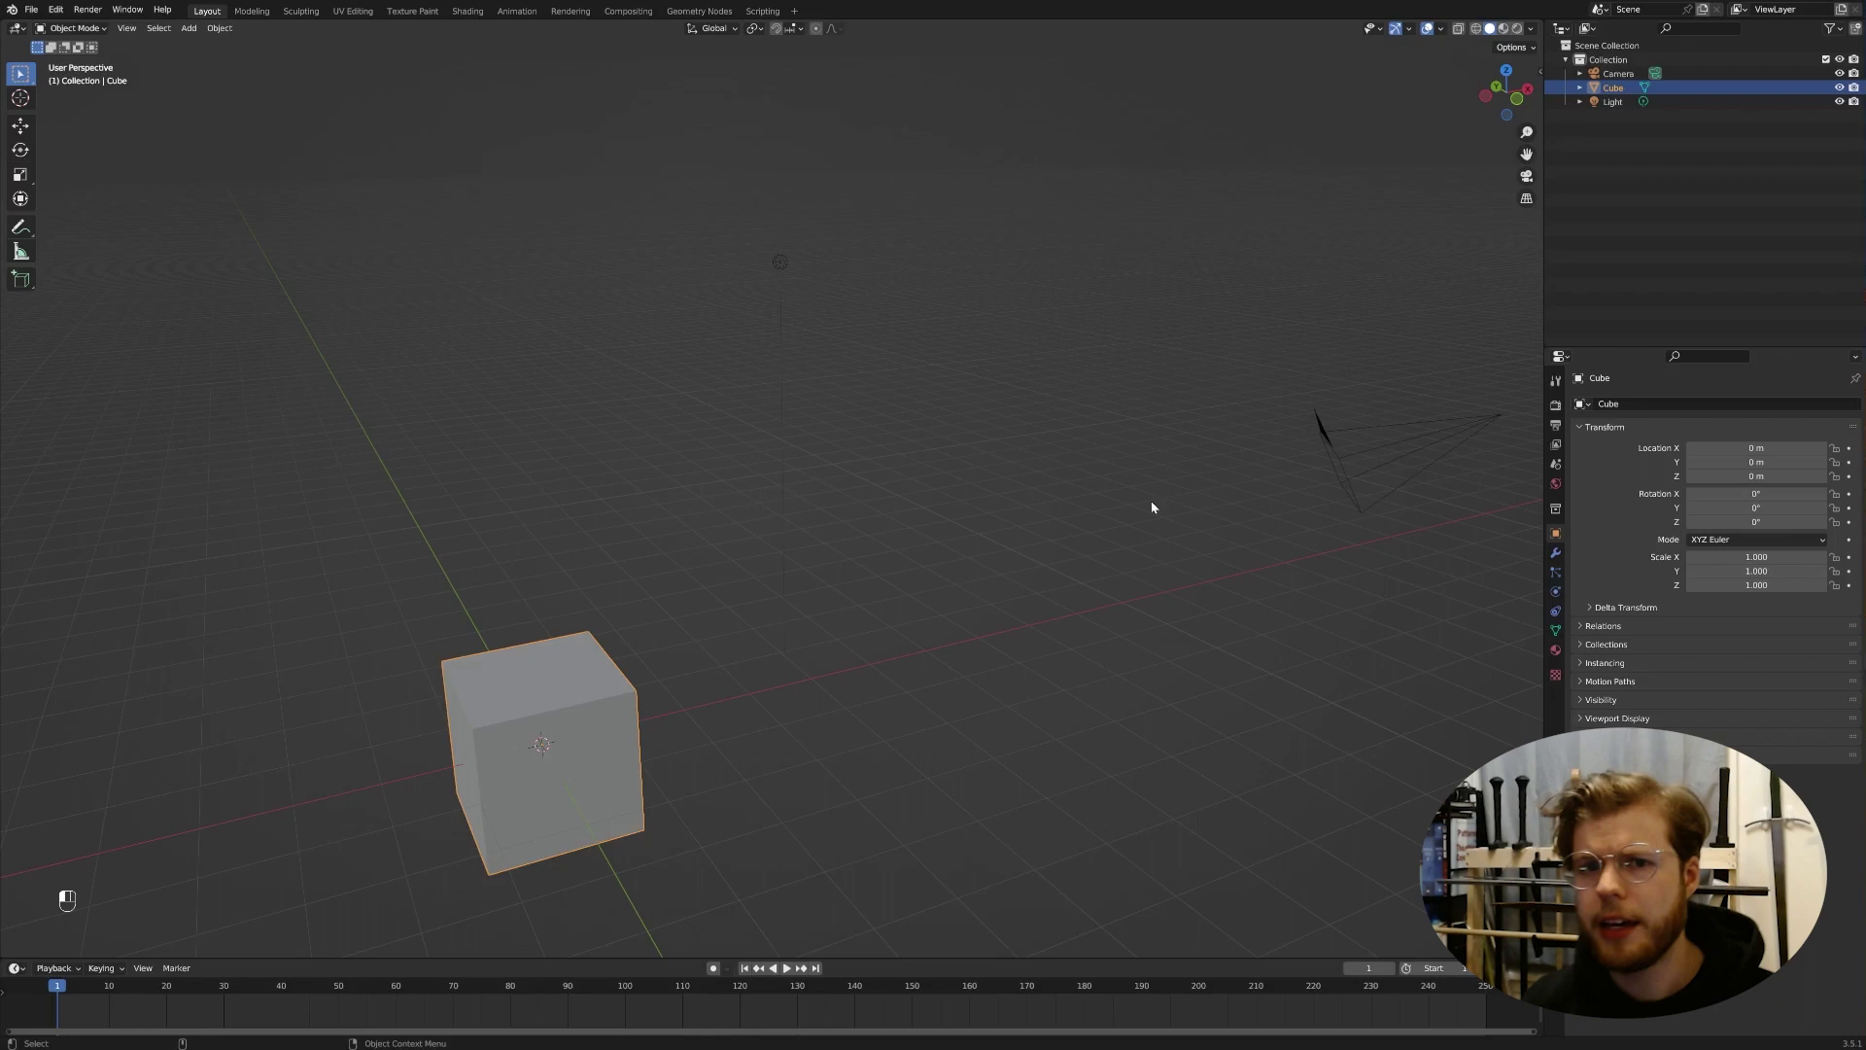
middle_click_drag(1152, 508, 904, 520)
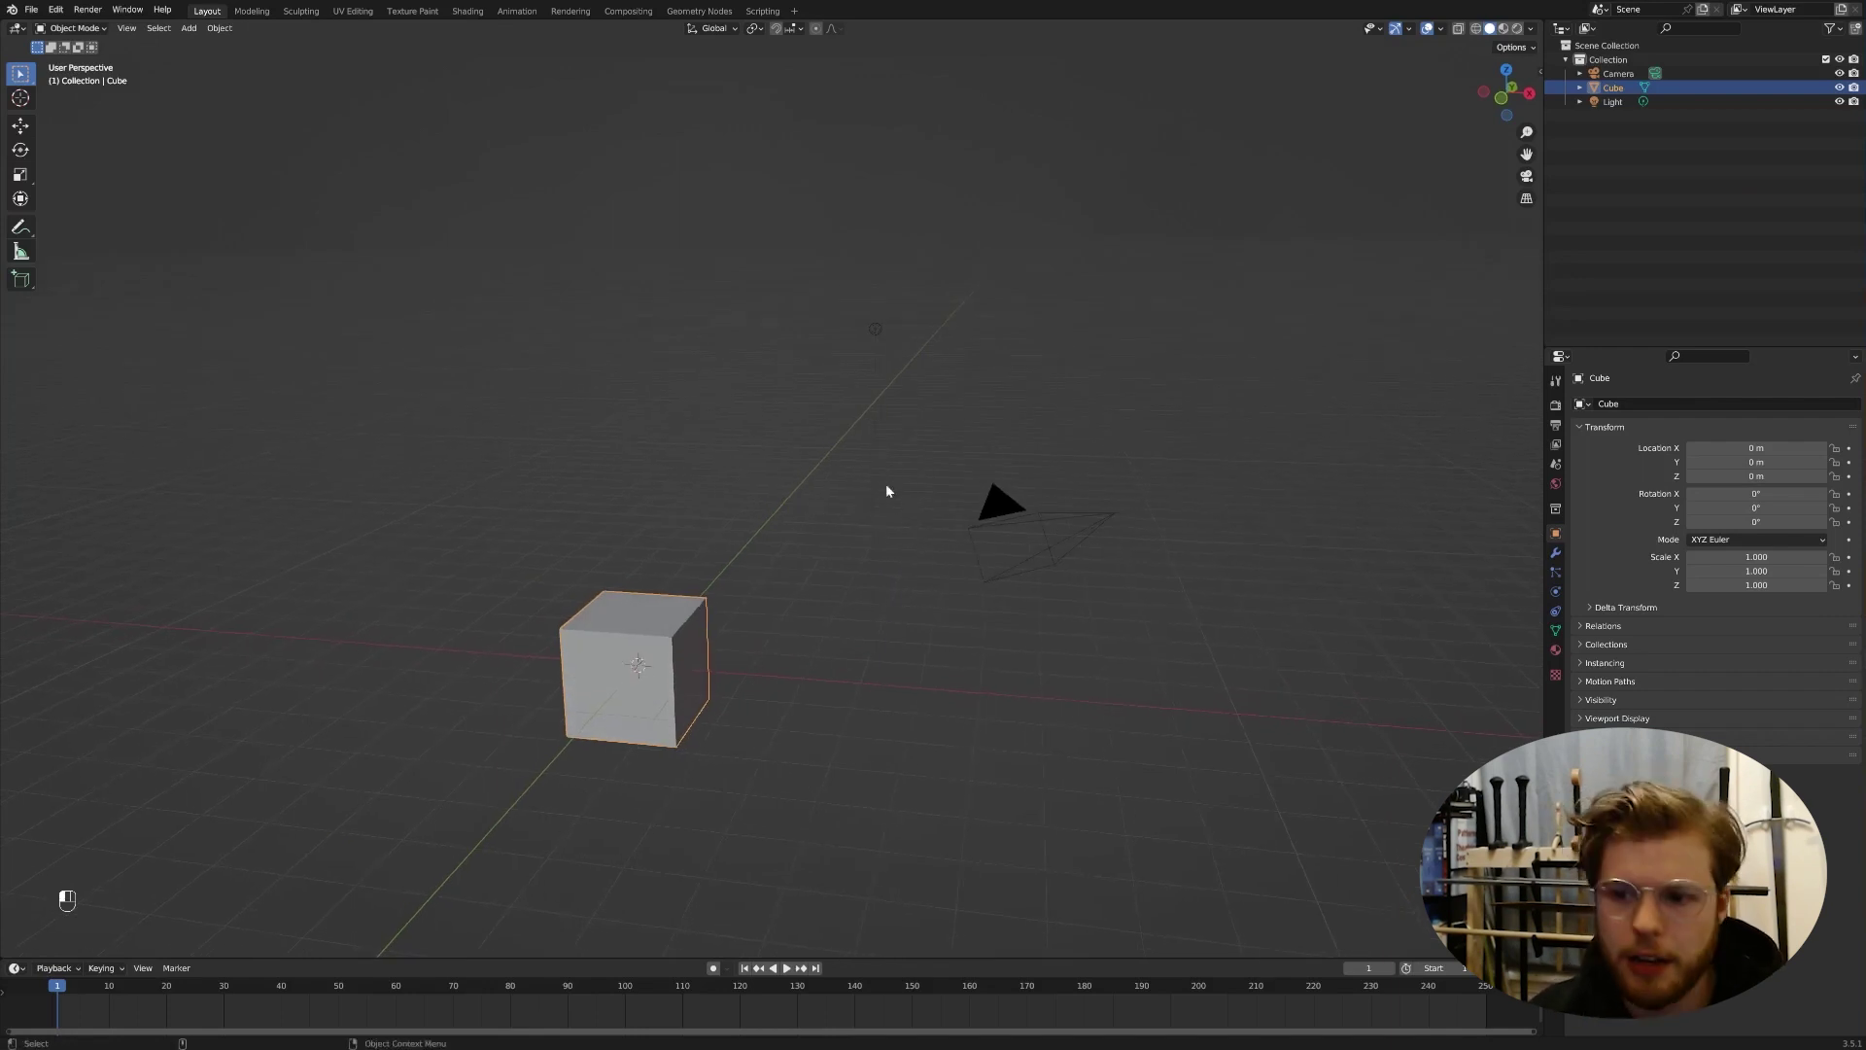
Step: Delete the light from the scene
middle_click_drag(887, 492, 965, 447)
left_click(864, 362)
key("Delete")
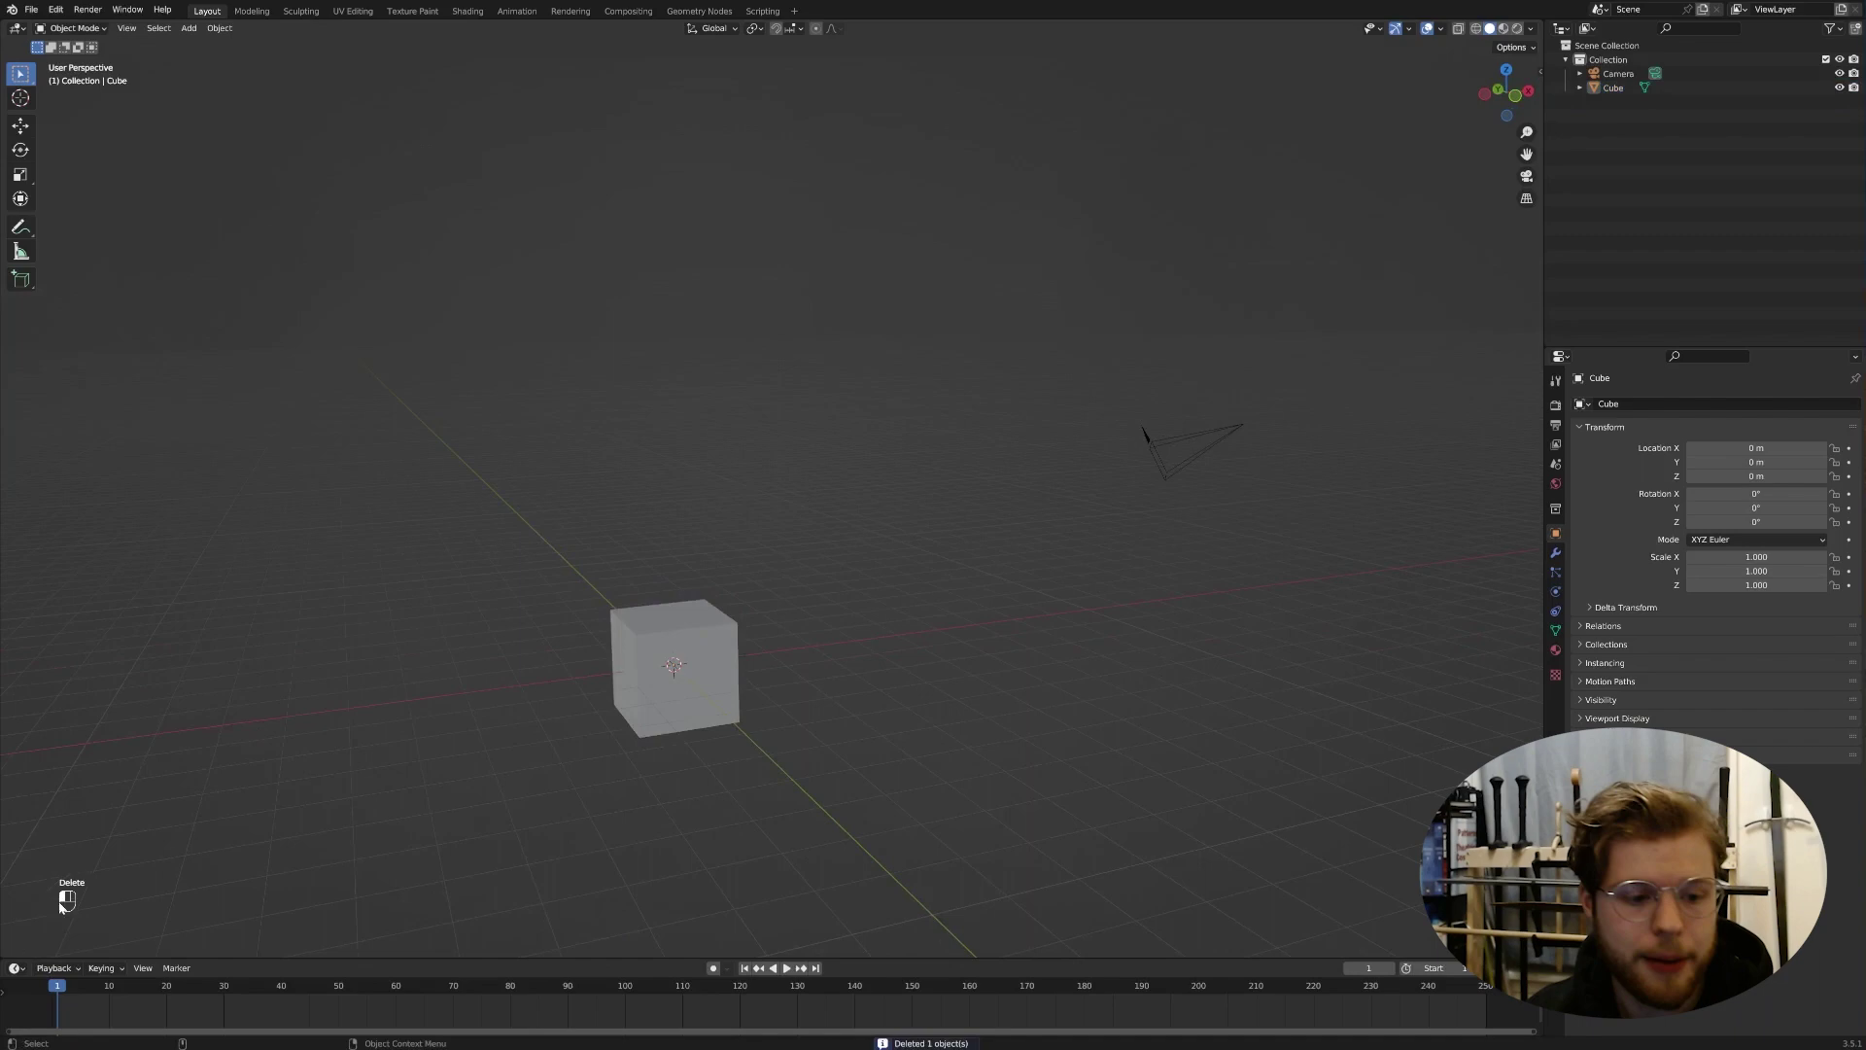
Step: Split the 3D viewport into two stacked areas, select the cube, and show it in front orthographic view in the upper one
left_click_drag(3, 957, 10, 902)
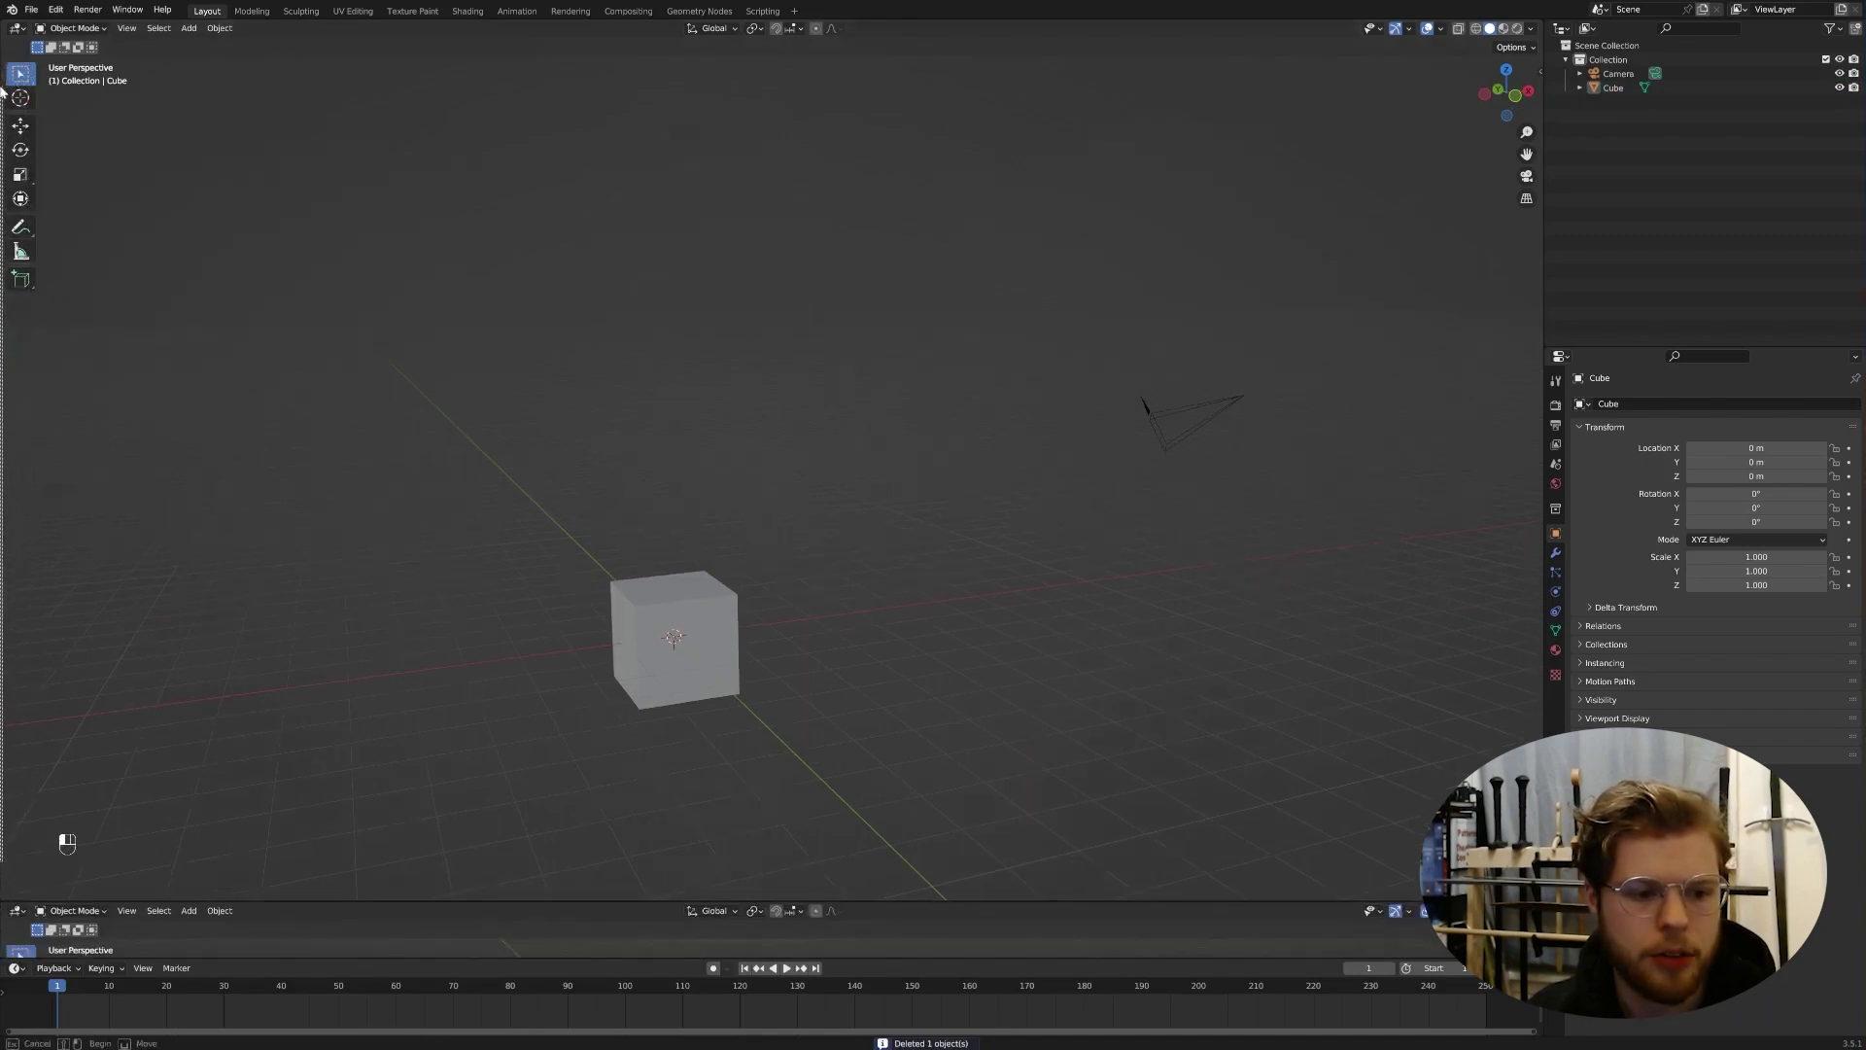
left_click_drag(12, 902, 77, 507)
left_click(667, 437)
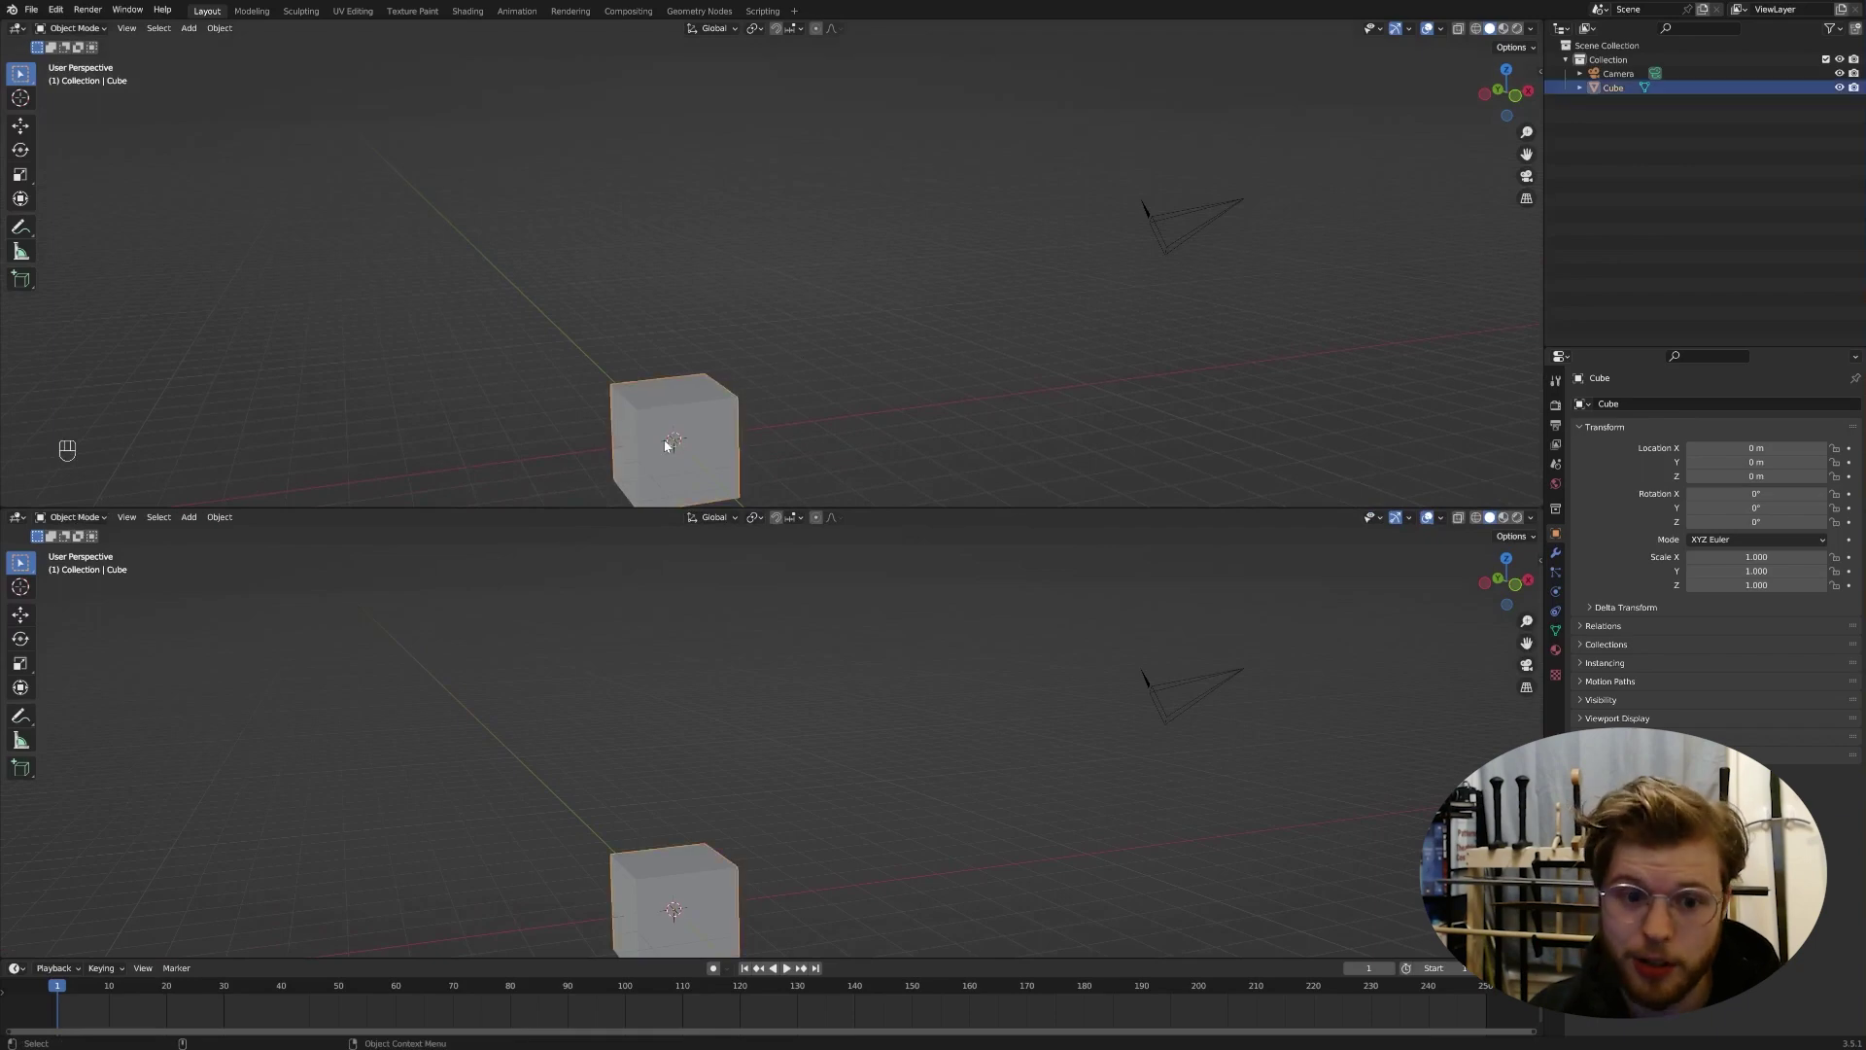
left_click(1515, 95)
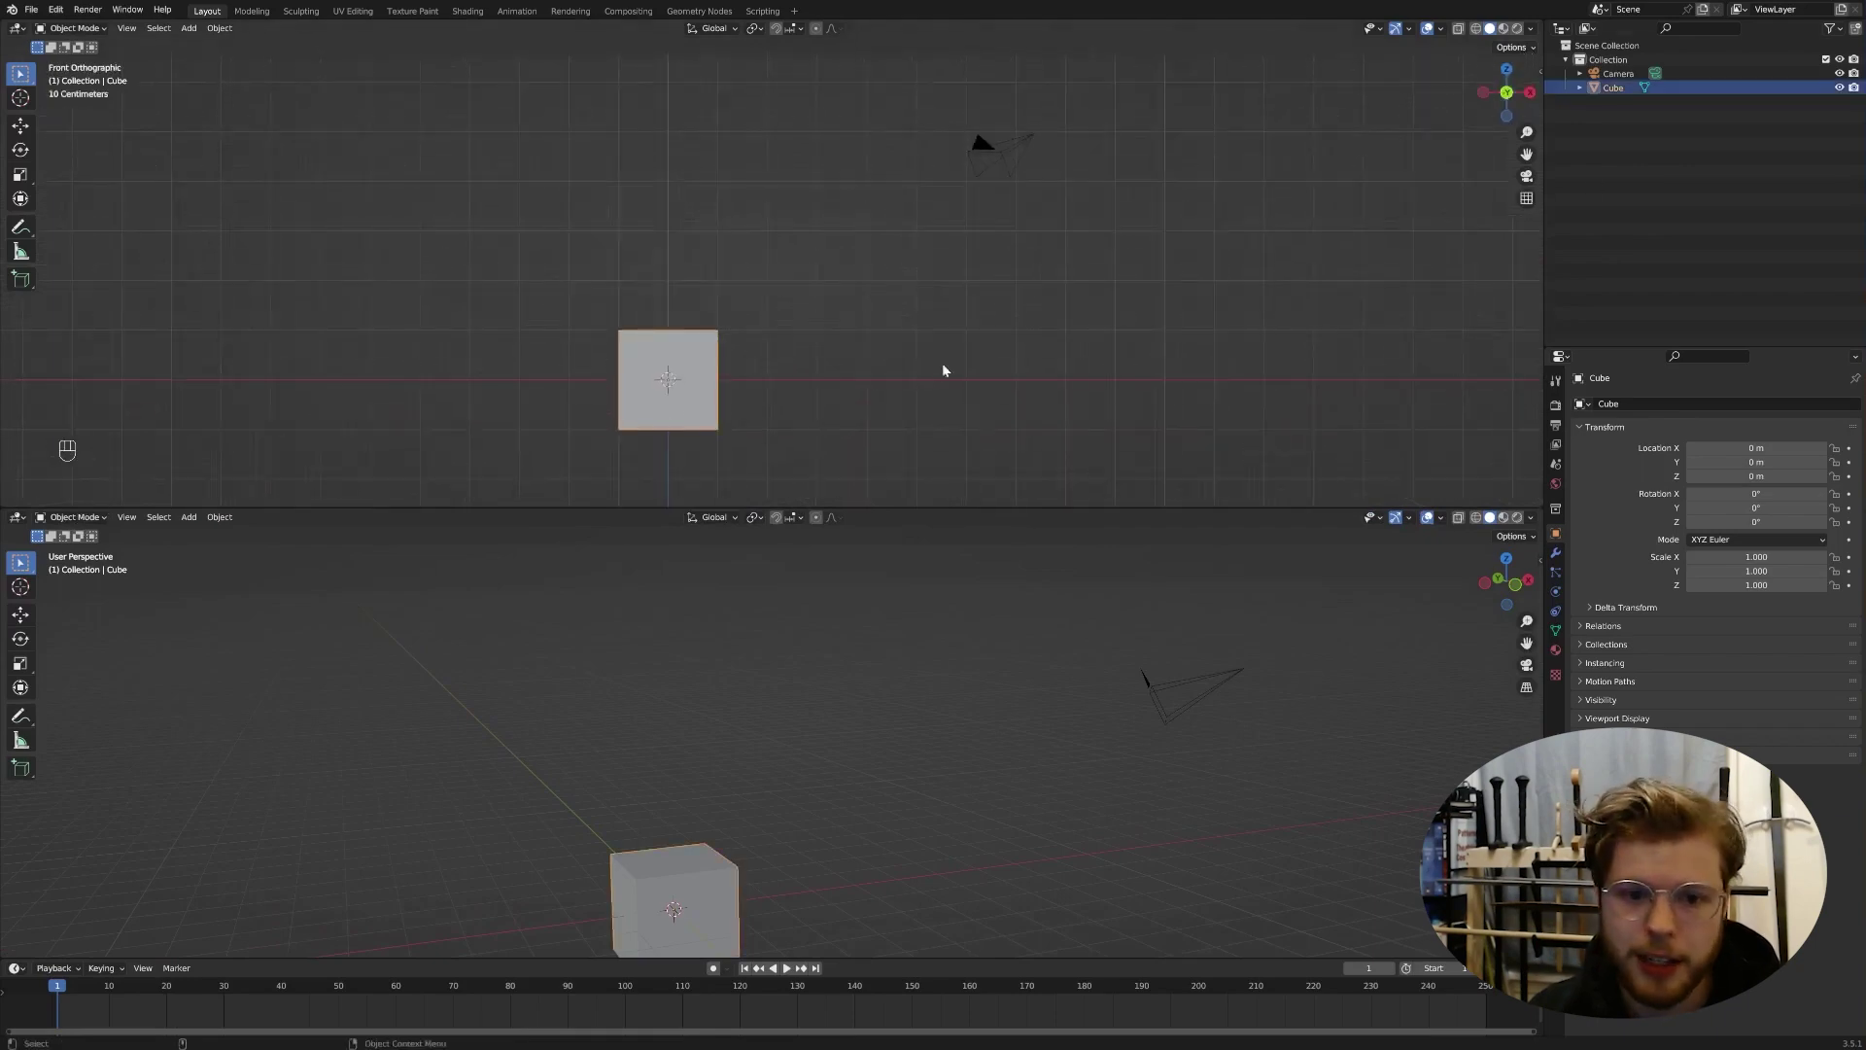
middle_click_drag(988, 354, 1121, 346, "shift")
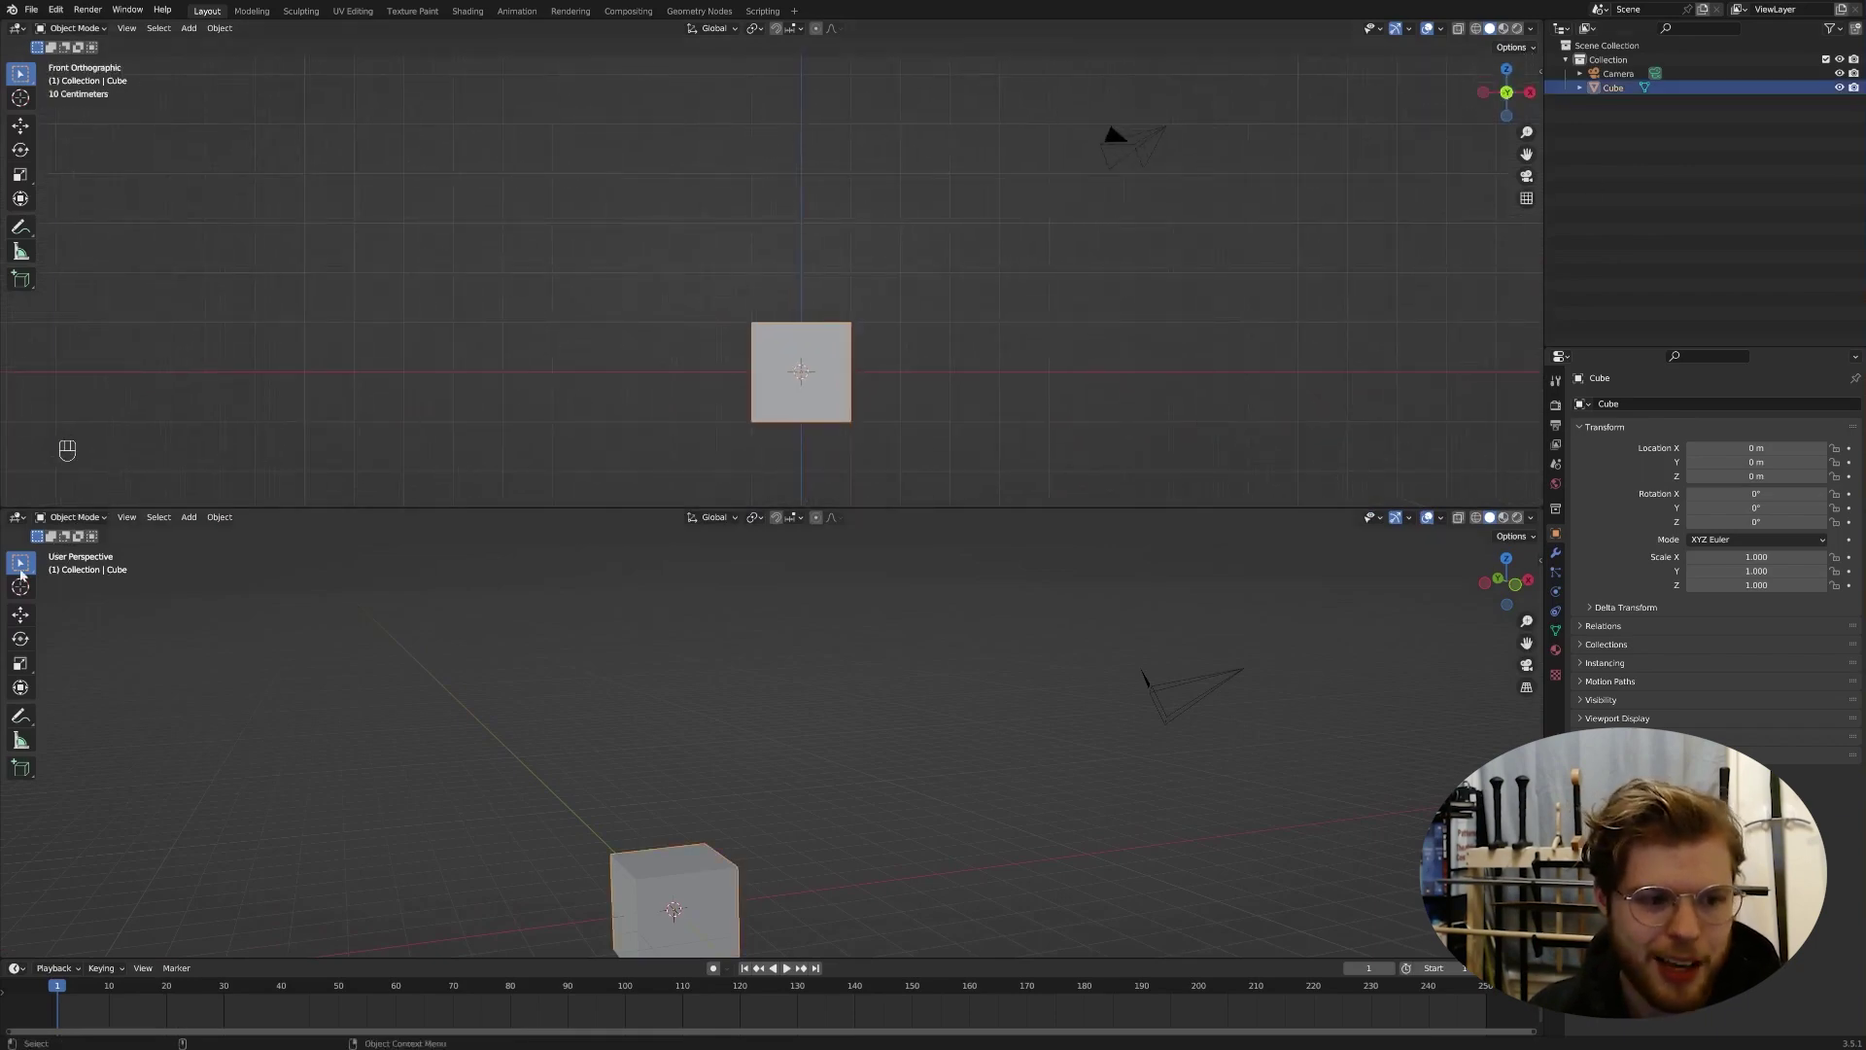
Step: Change the lower of the two viewports into a Geometry Node Editor
left_click(44, 517)
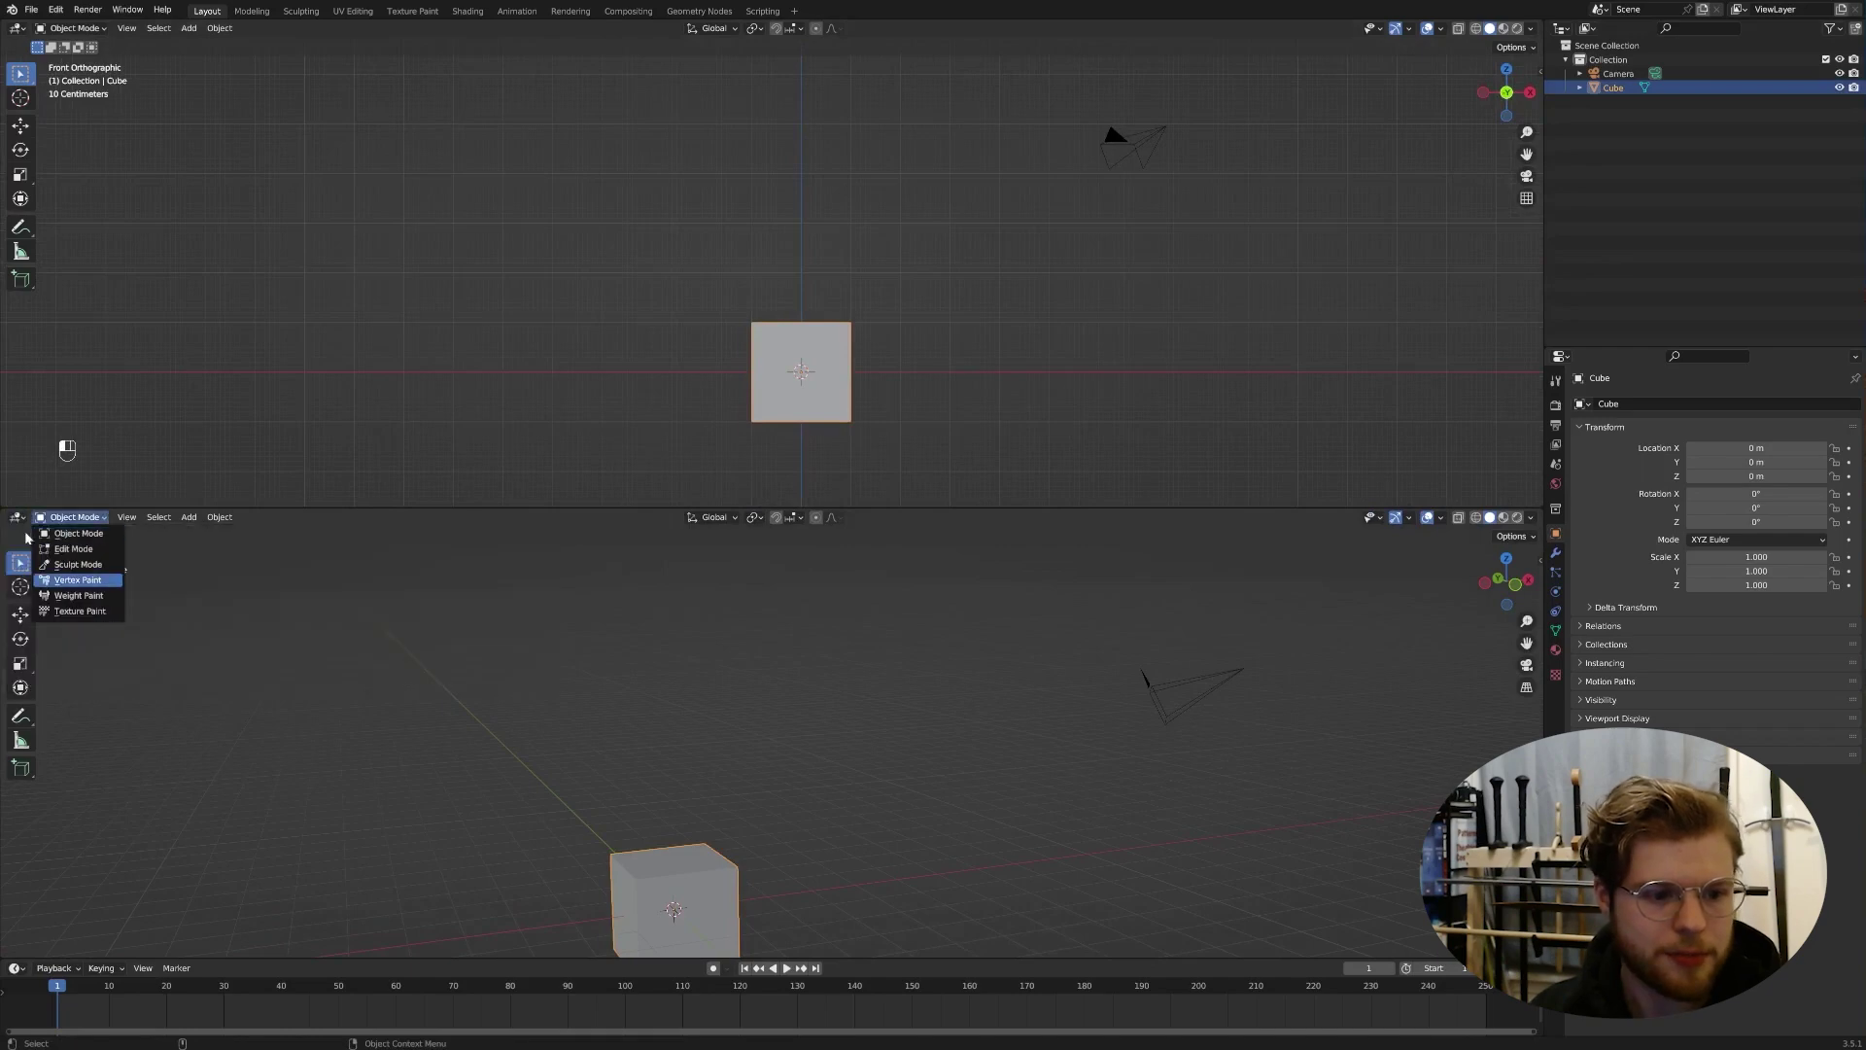
left_click(17, 517)
left_click(58, 643)
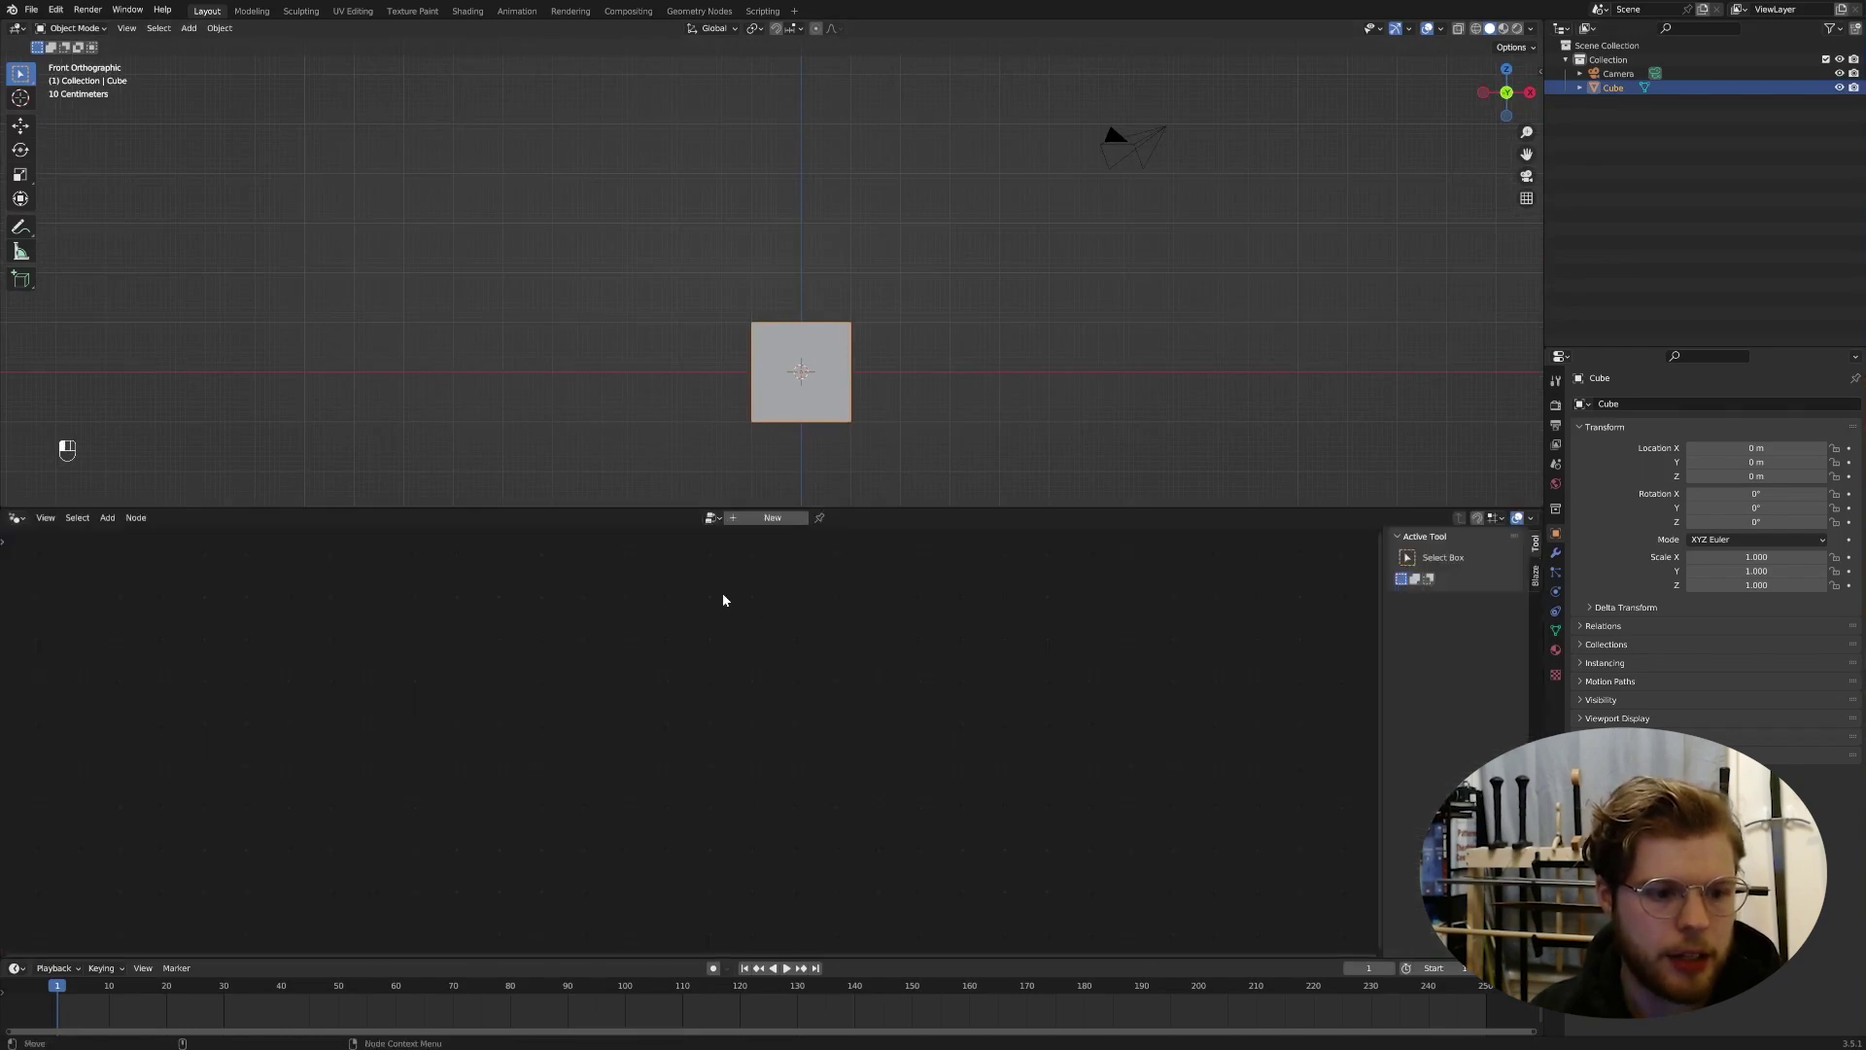
Step: Create a new geometry node tree for the cube named saber, and hide the node editor's sidebar
left_click(748, 521)
left_click(755, 517)
type("saber")
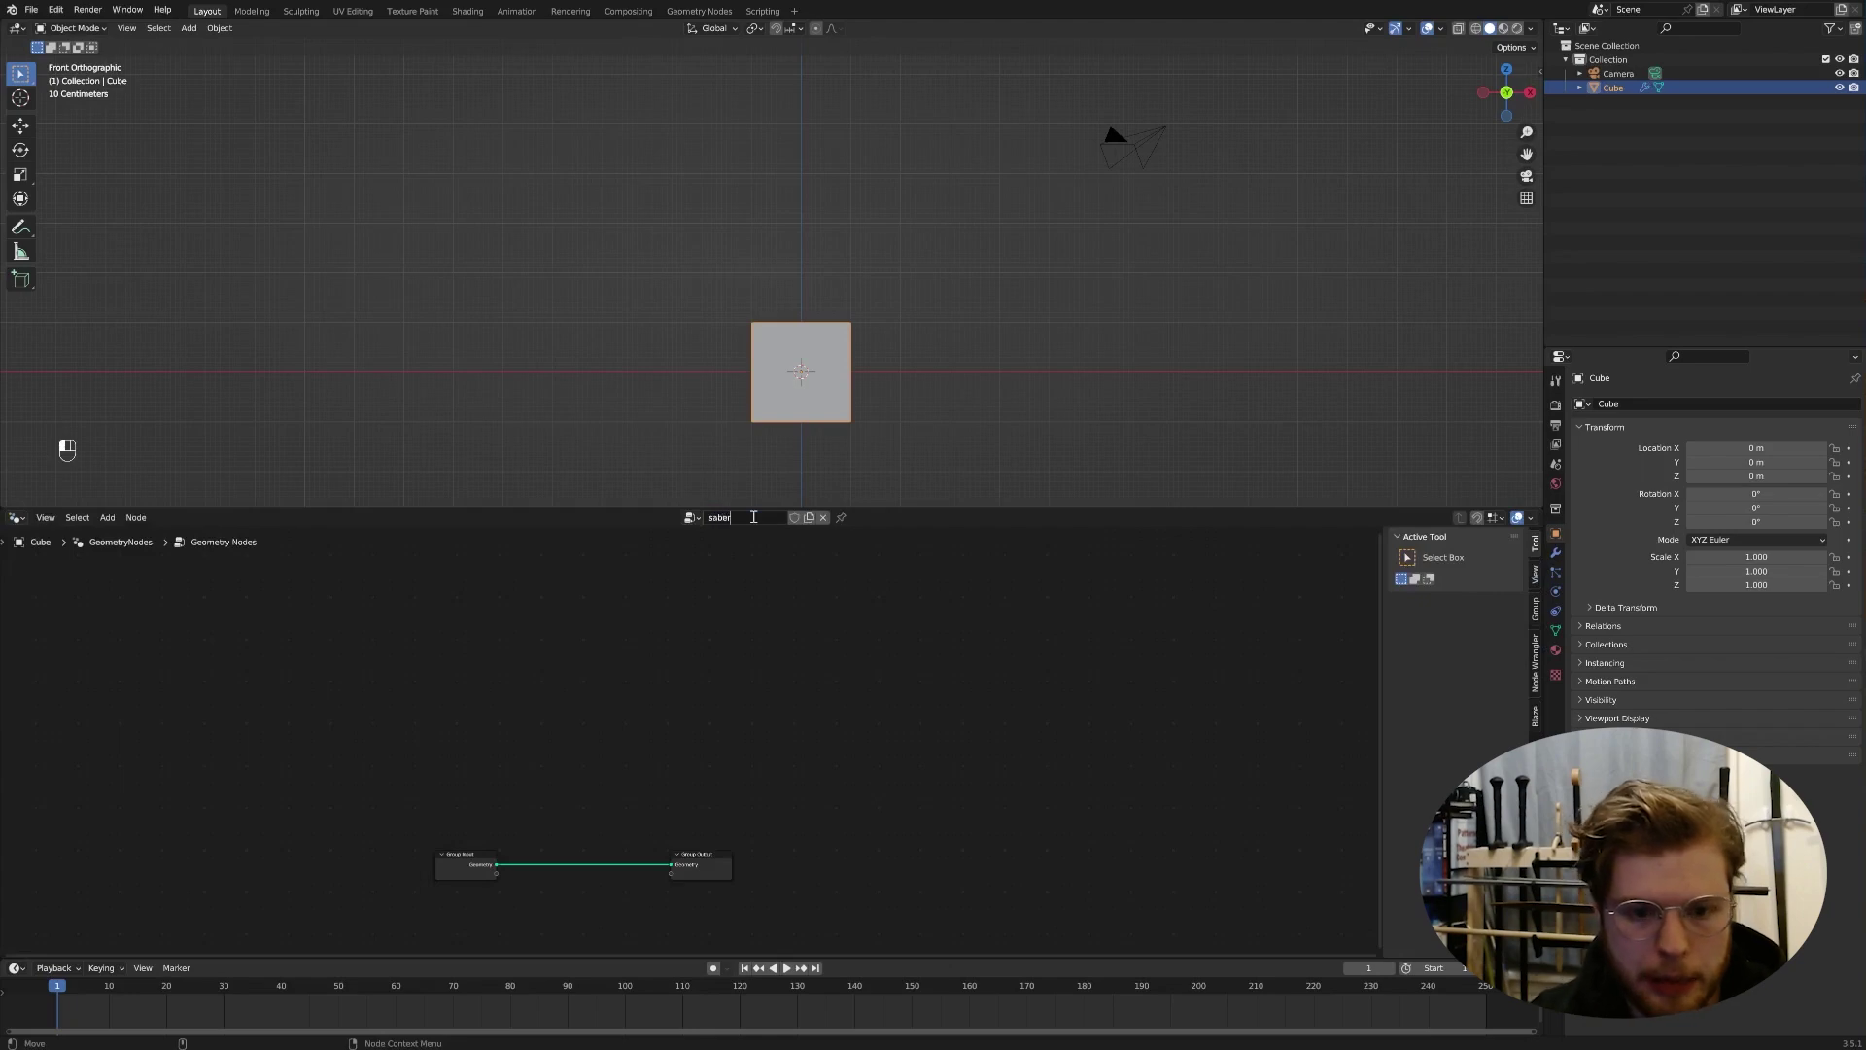
key("Return")
middle_click_drag(663, 651, 702, 598)
scroll(696, 729, "up", 1)
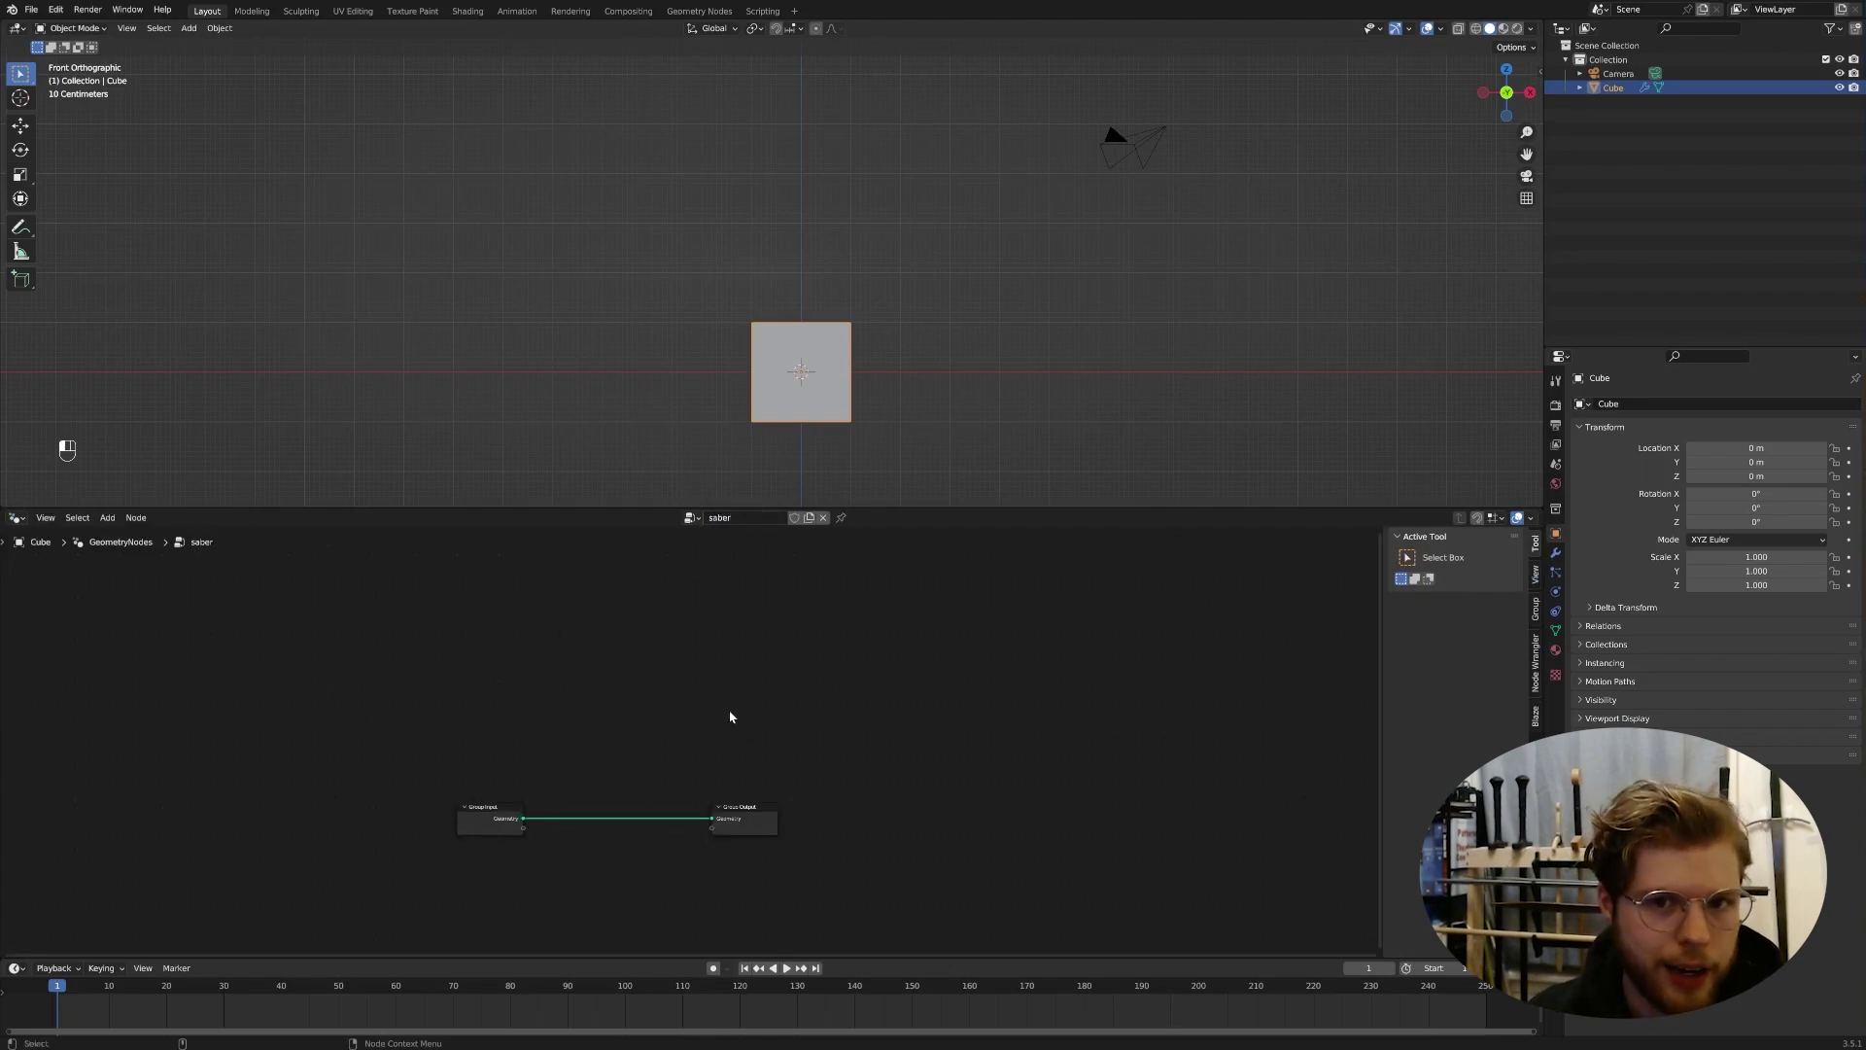
scroll(666, 734, "up", 1)
middle_click_drag(620, 761, 693, 689)
key("n")
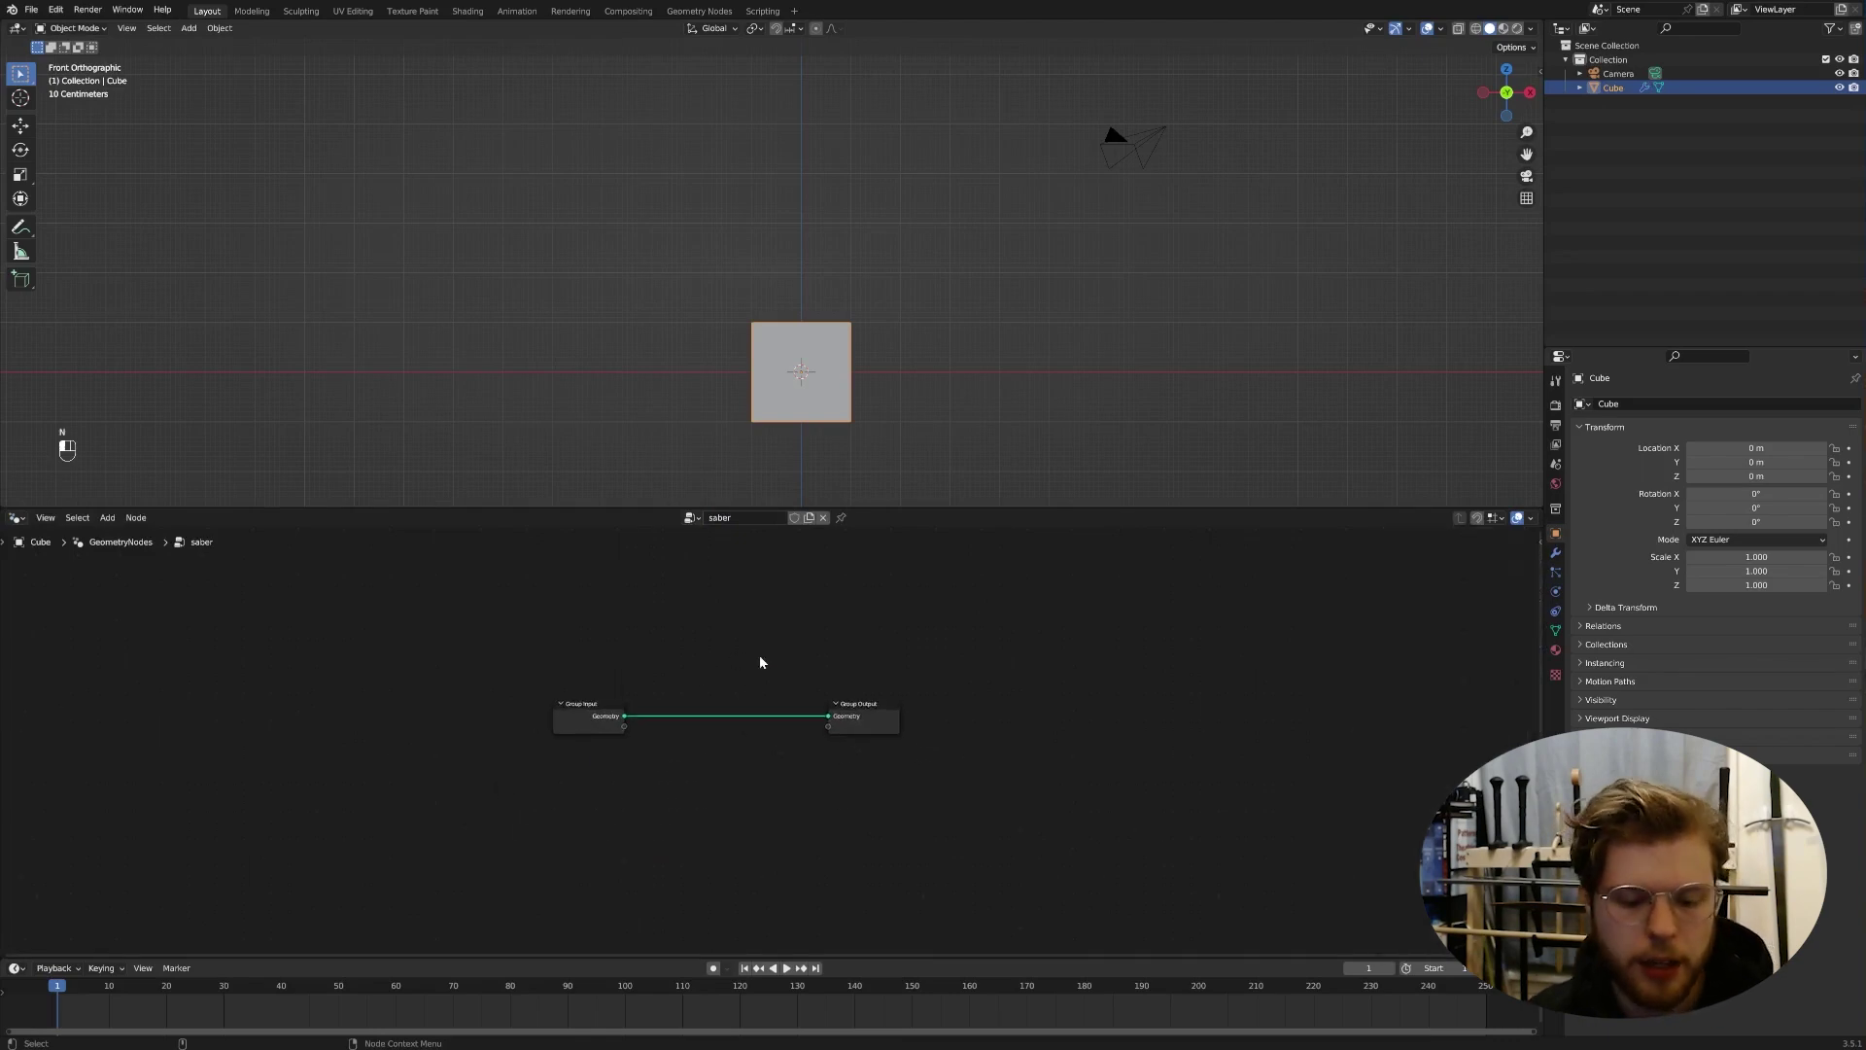
Step: Add a Curve Line node feeding the Group Output in place of the original geometry, and move the Group Input node aside
key("shift+a")
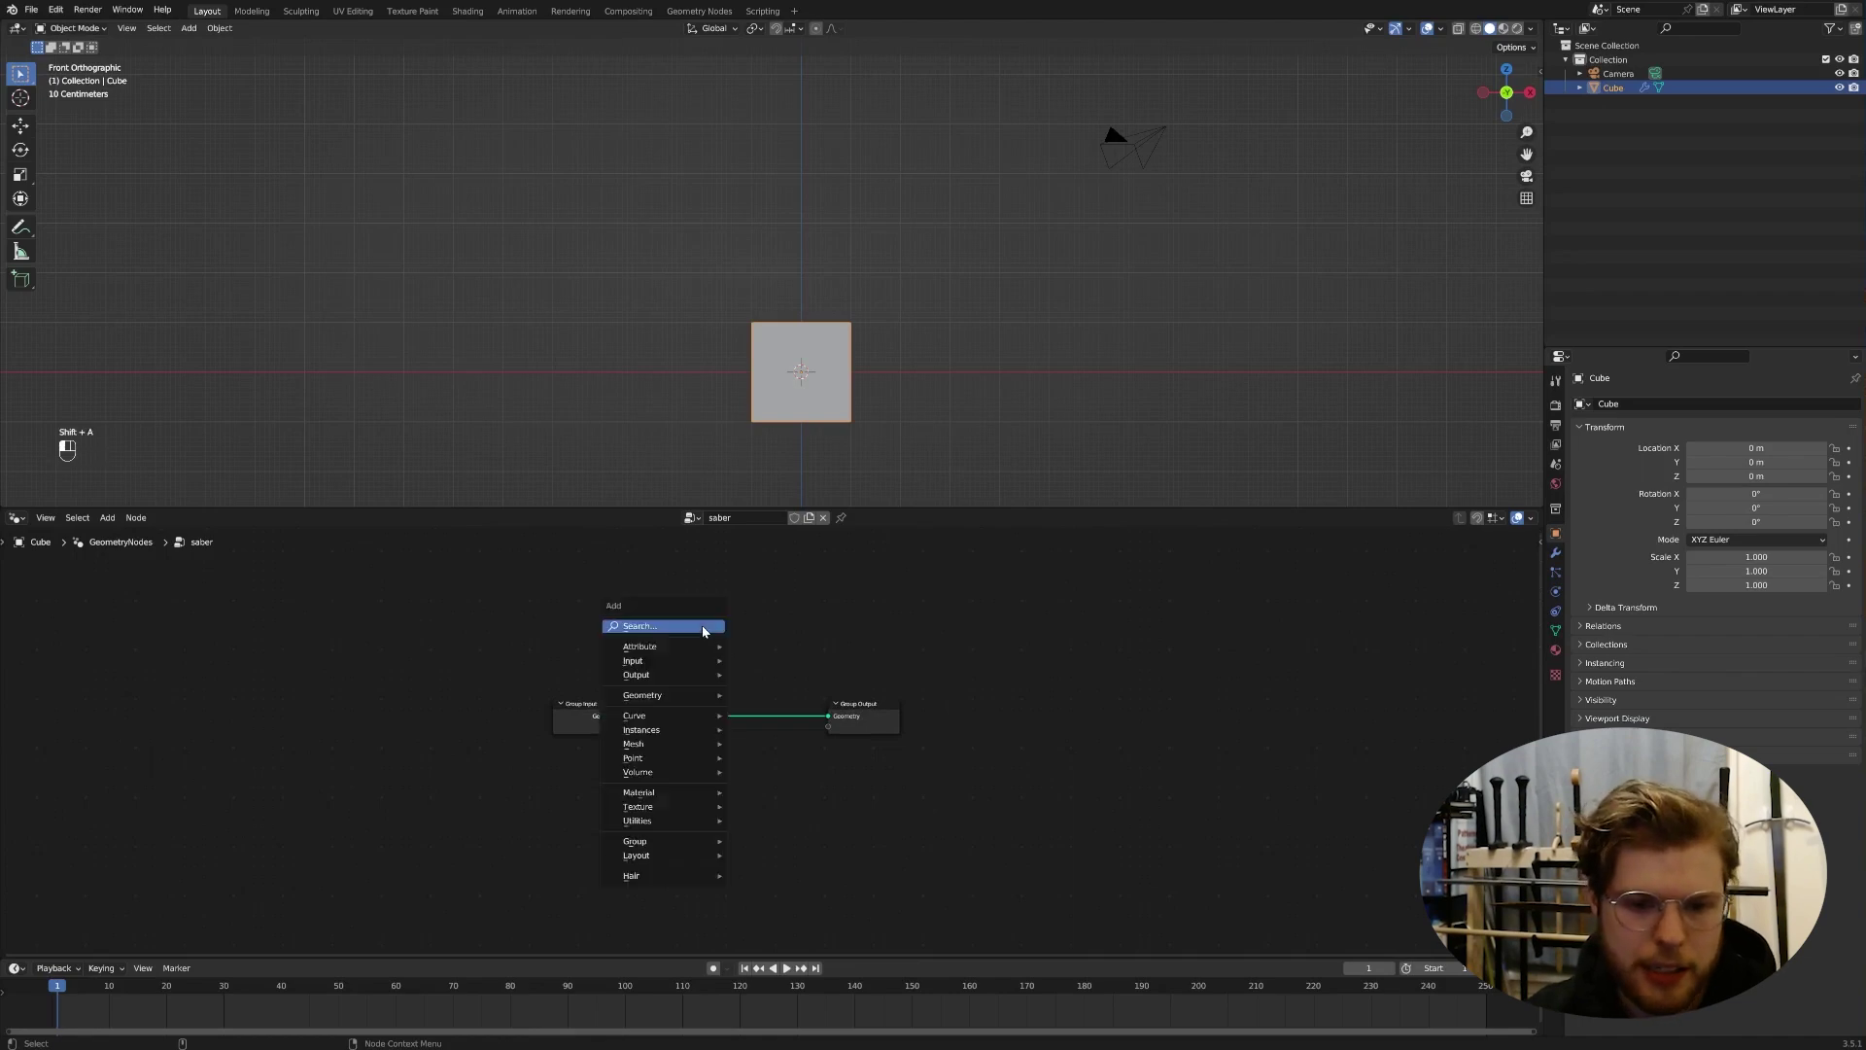
left_click(702, 626)
type("cylin")
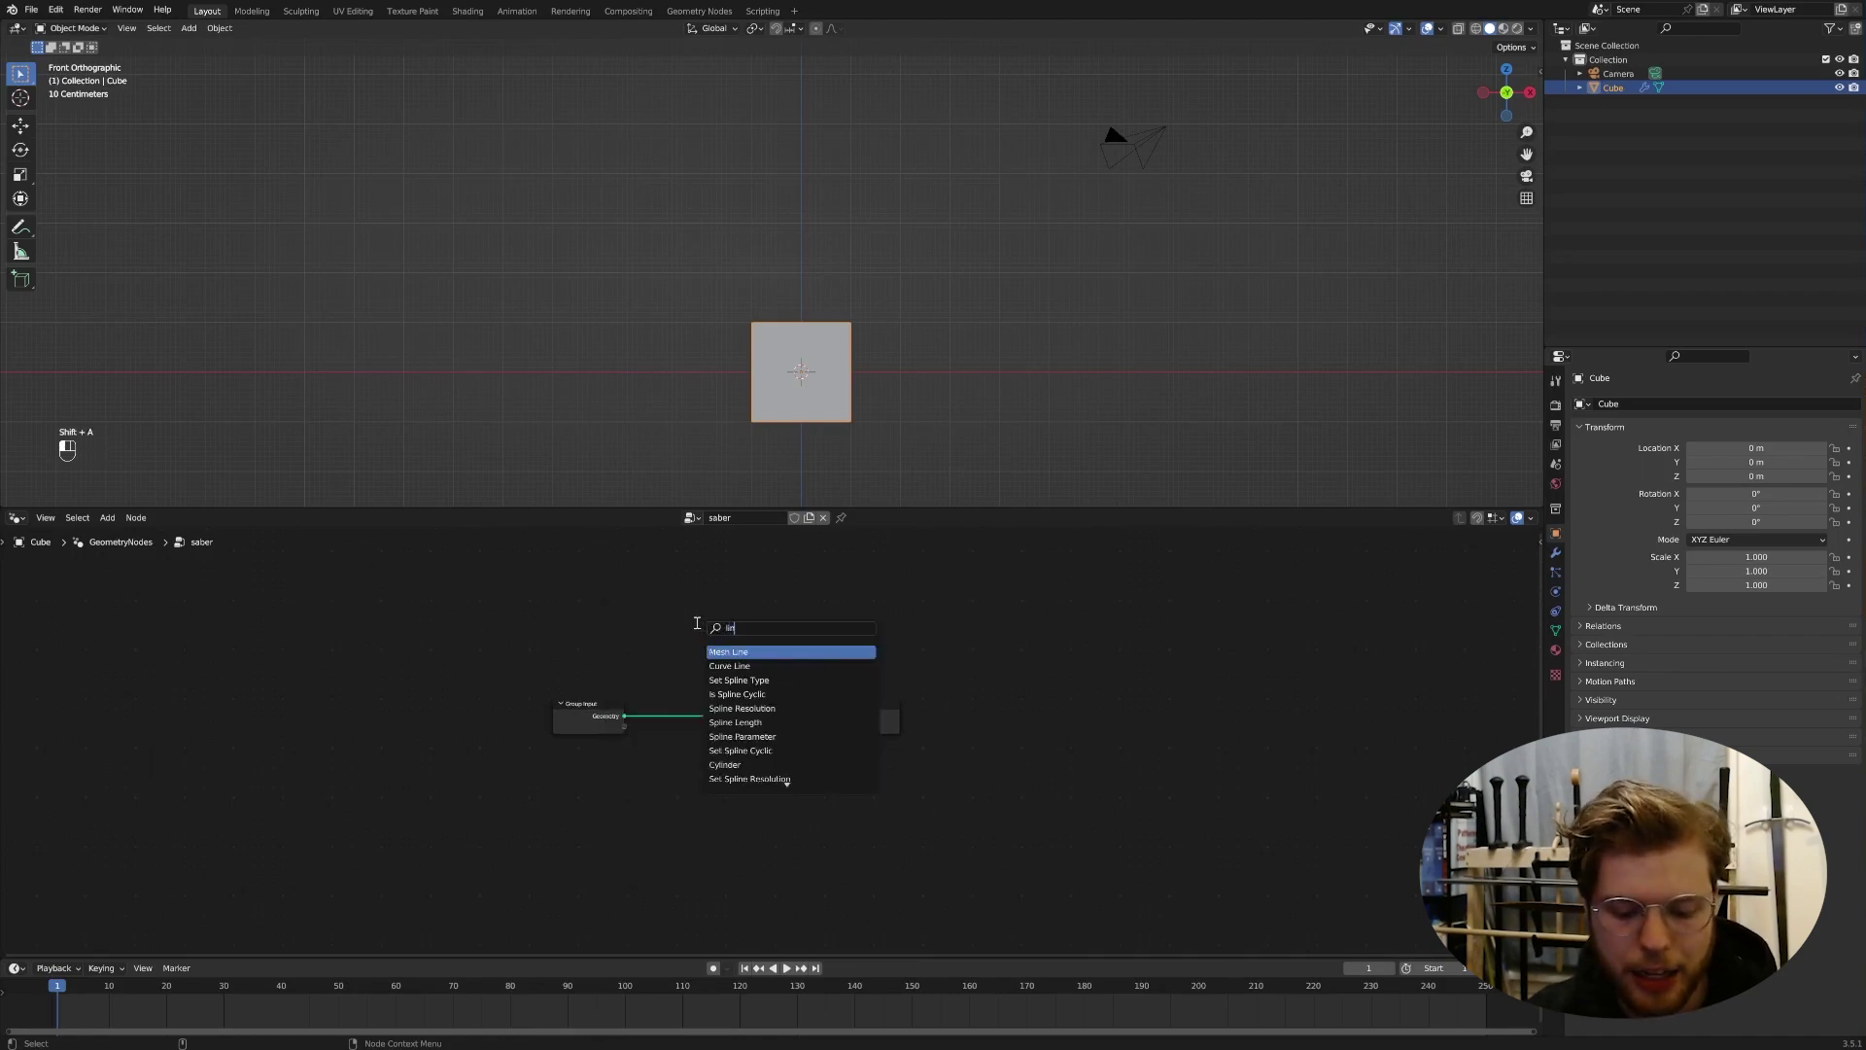
key("BackSpace")
left_click(721, 666)
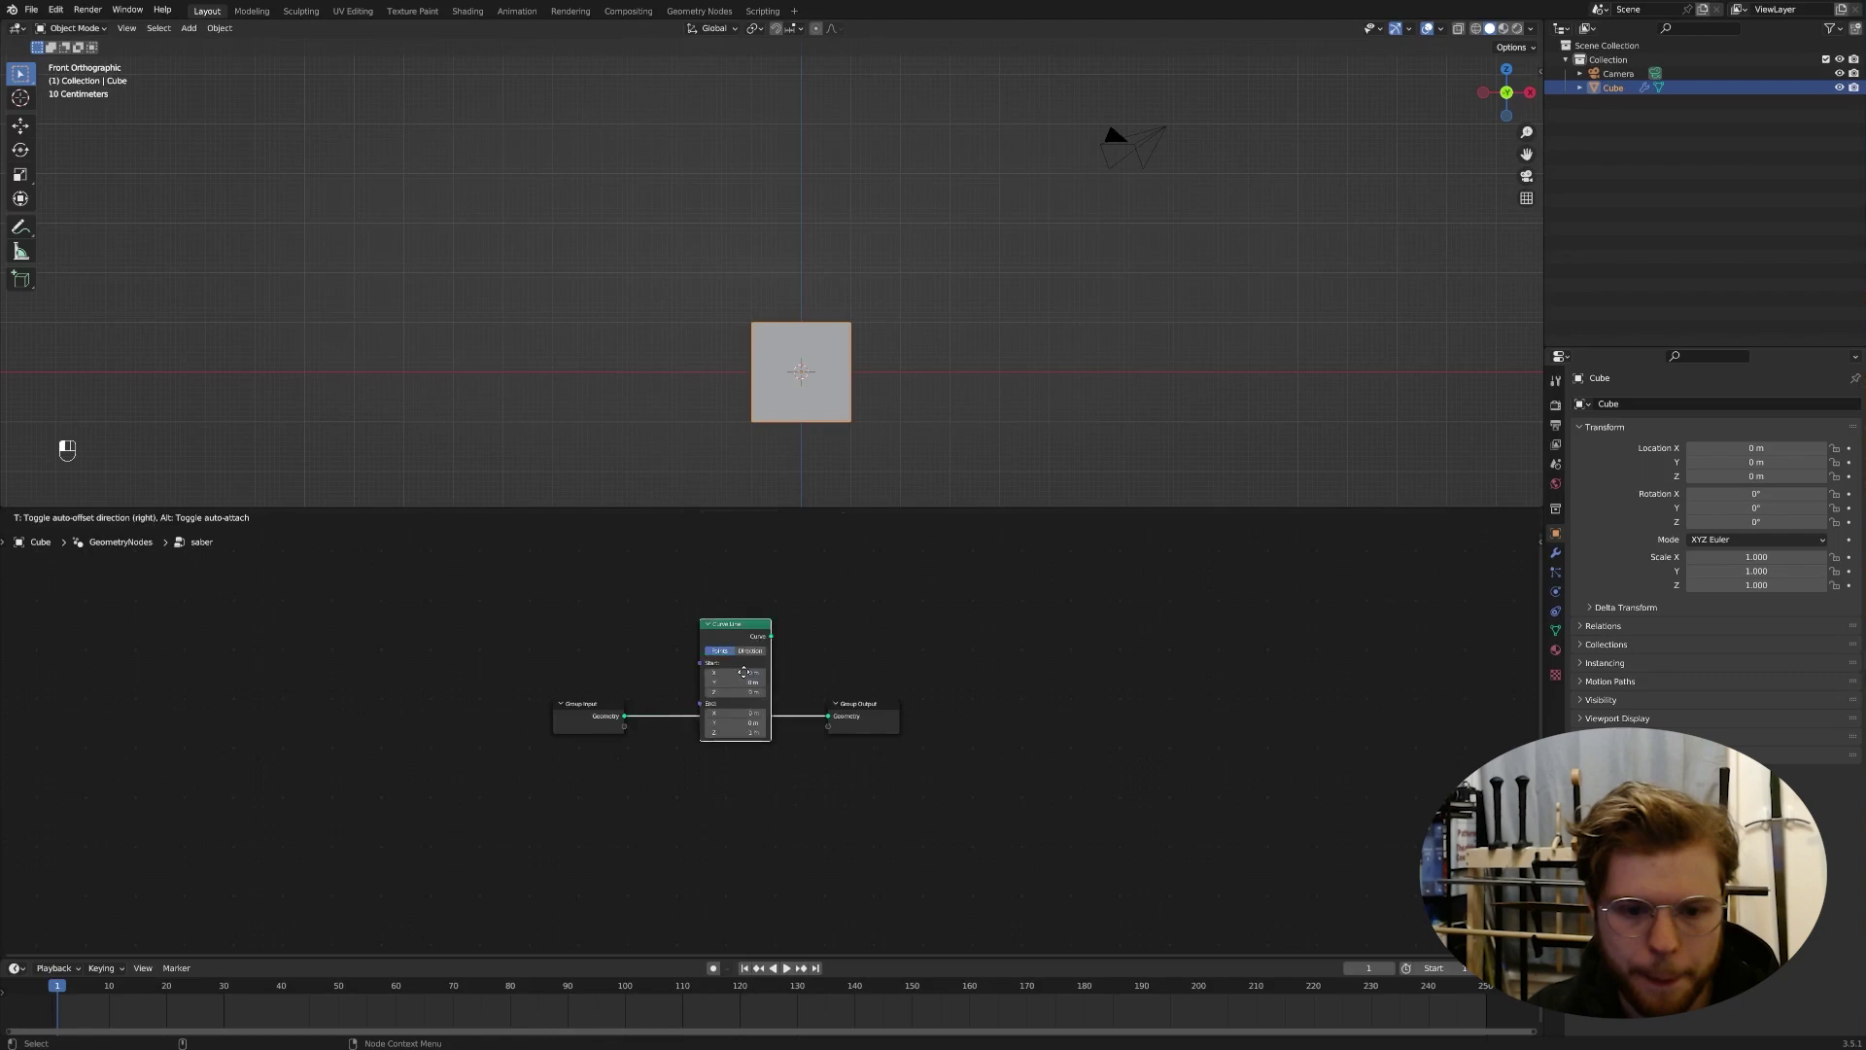
left_click(682, 704)
left_click_drag(605, 714, 598, 714)
left_click(597, 715)
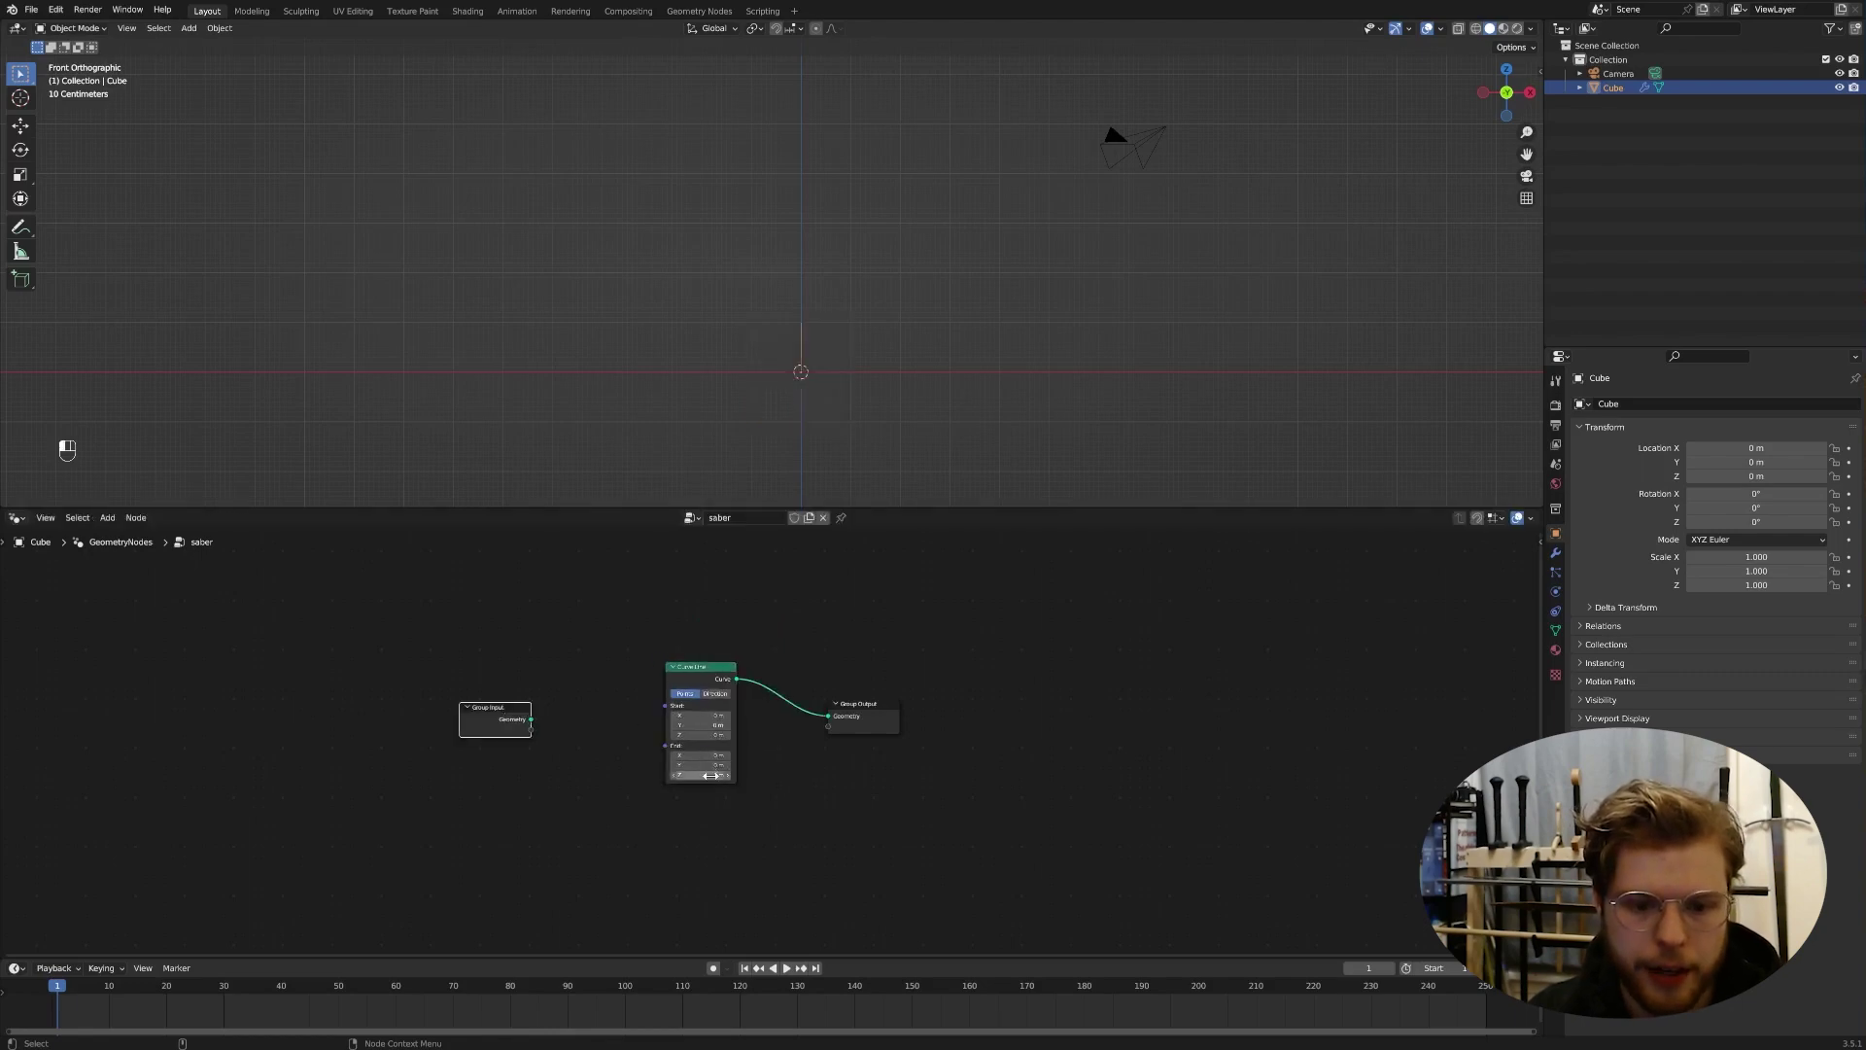
Step: Set the Curve Line's End Z to 2 m, and spread the Curve Line and Group Output nodes apart
left_click(700, 774)
type("2")
left_click(835, 851)
scroll(909, 292, "up", 4)
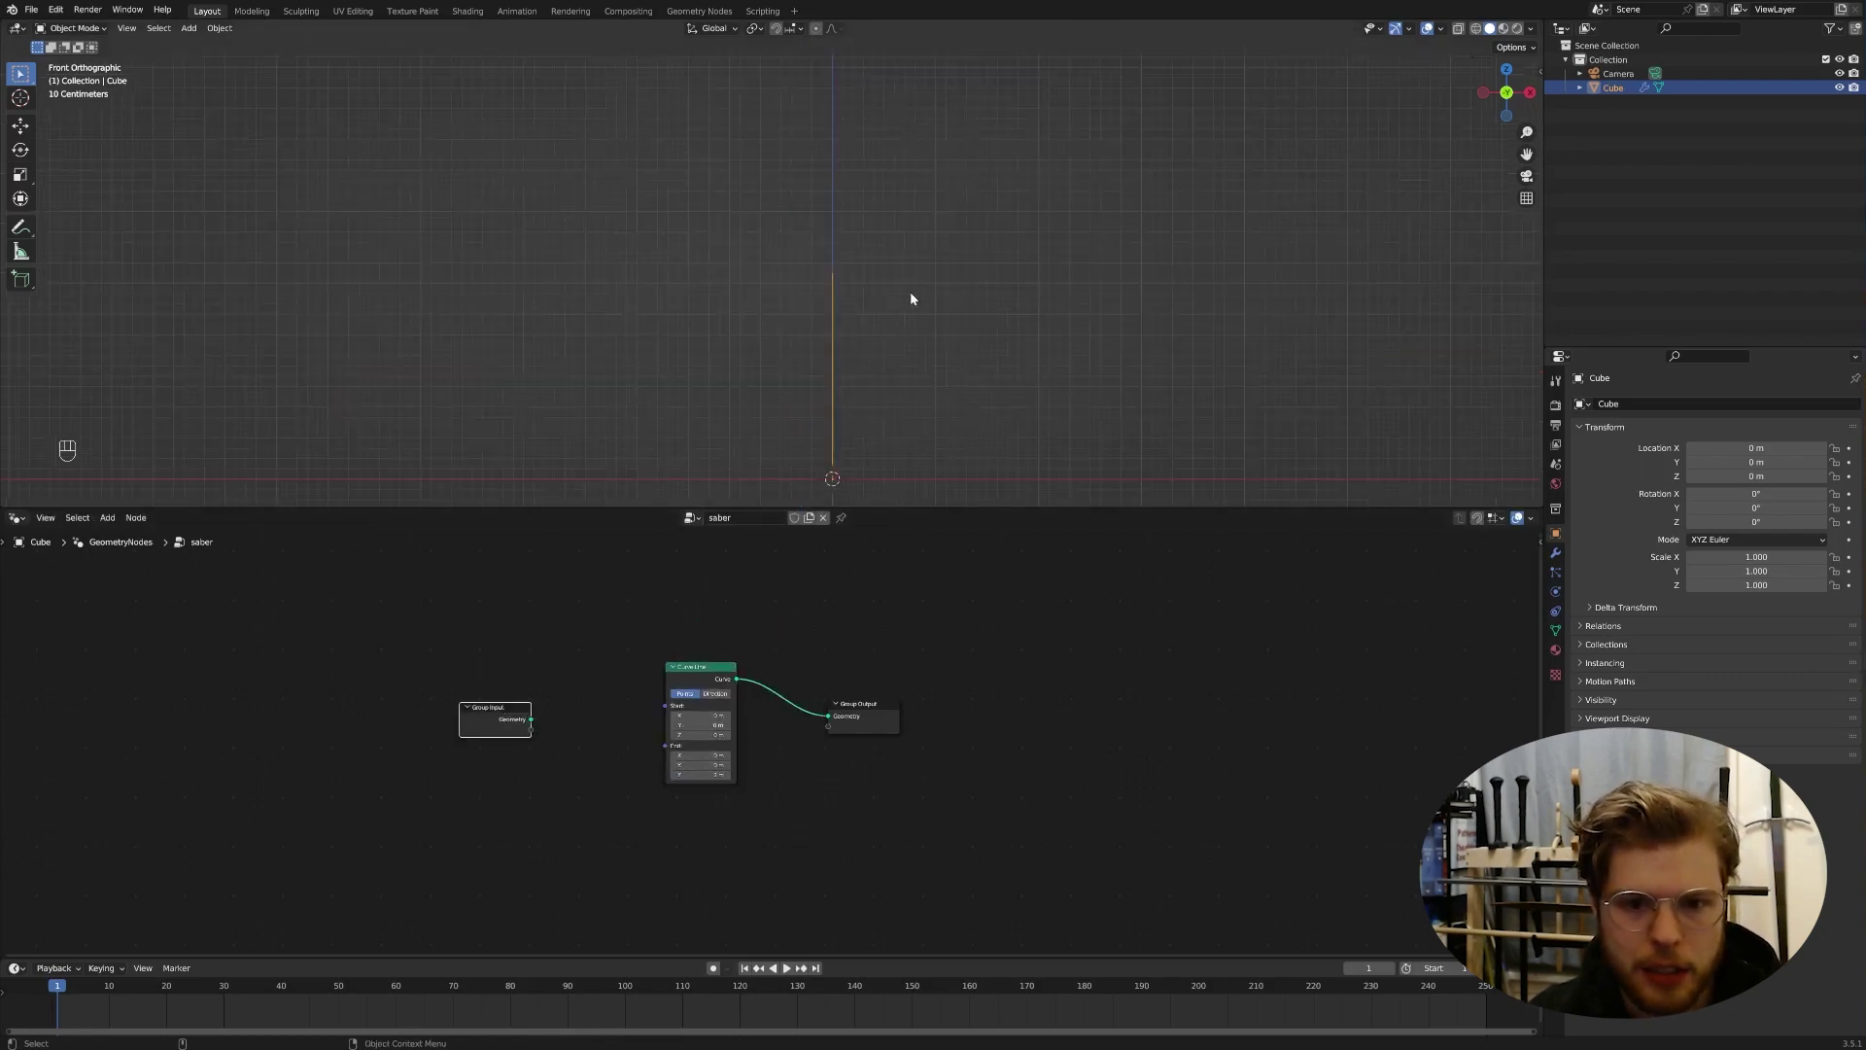
middle_click_drag(910, 291, 864, 196, "shift")
left_click_drag(709, 677, 621, 663)
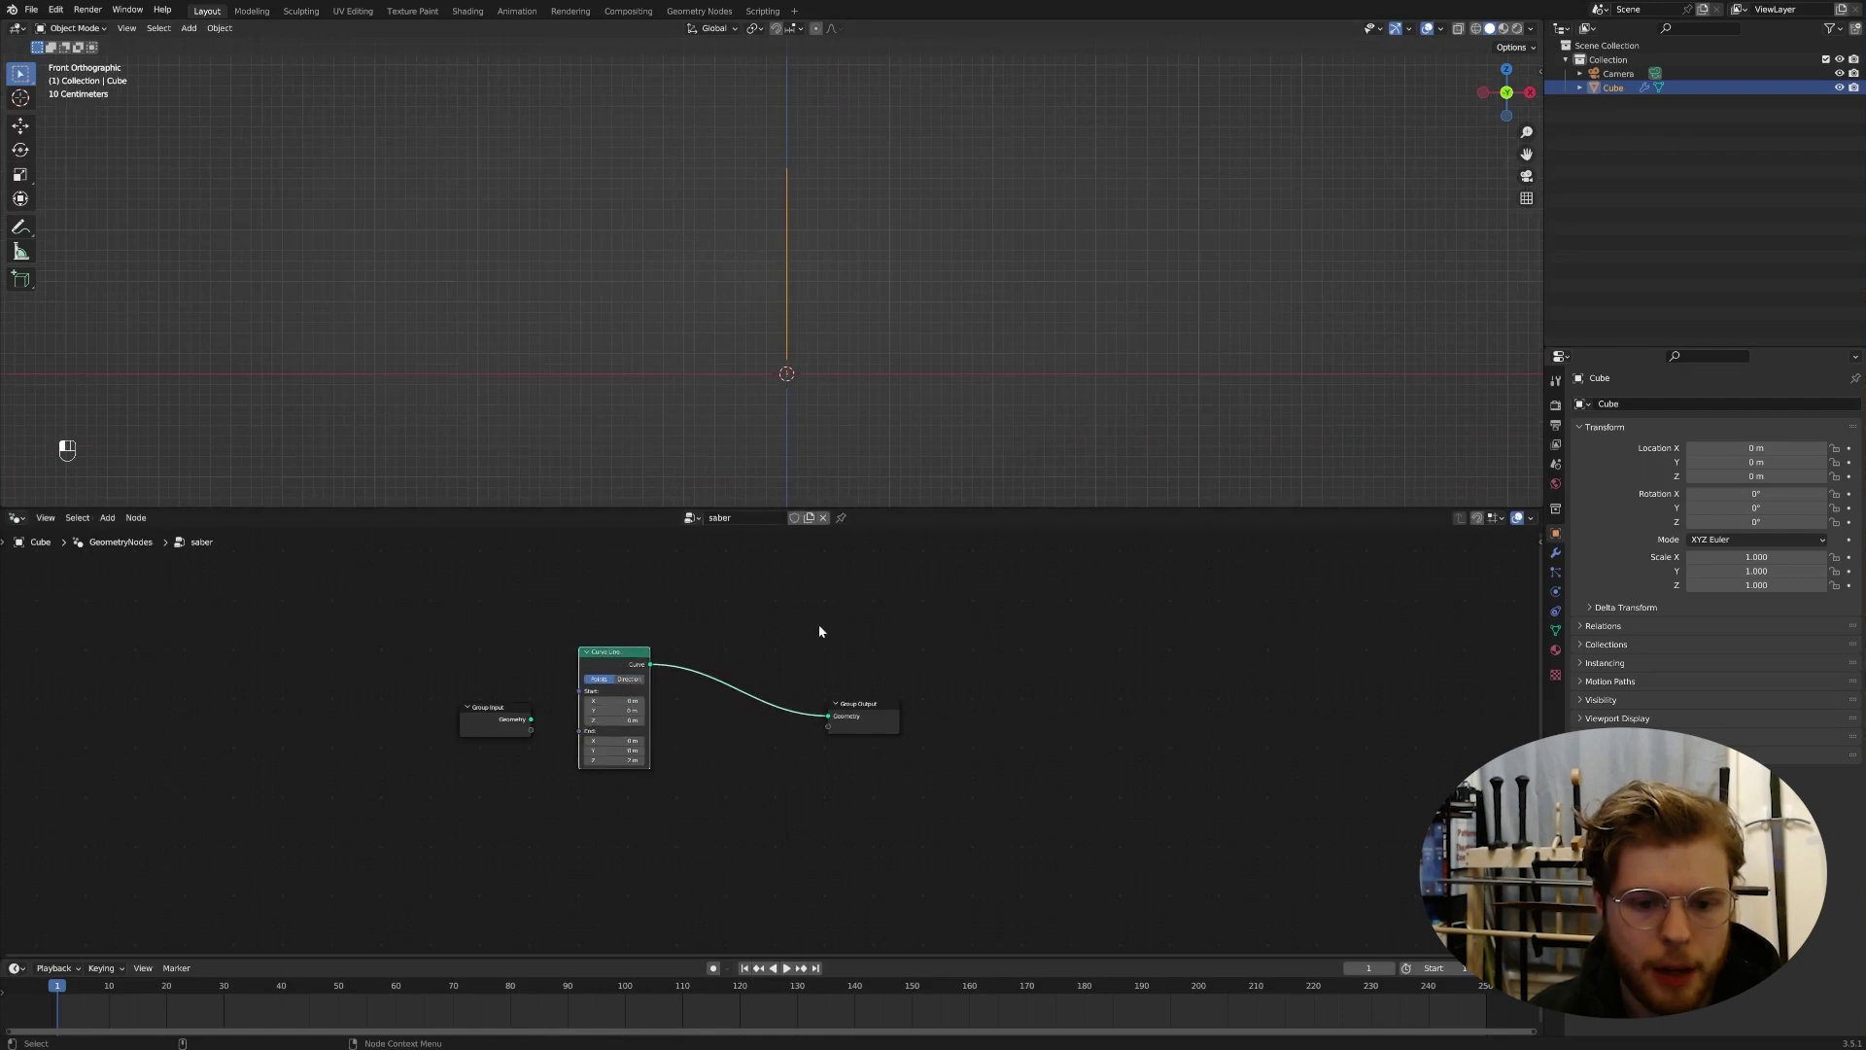
left_click_drag(861, 704, 1024, 687)
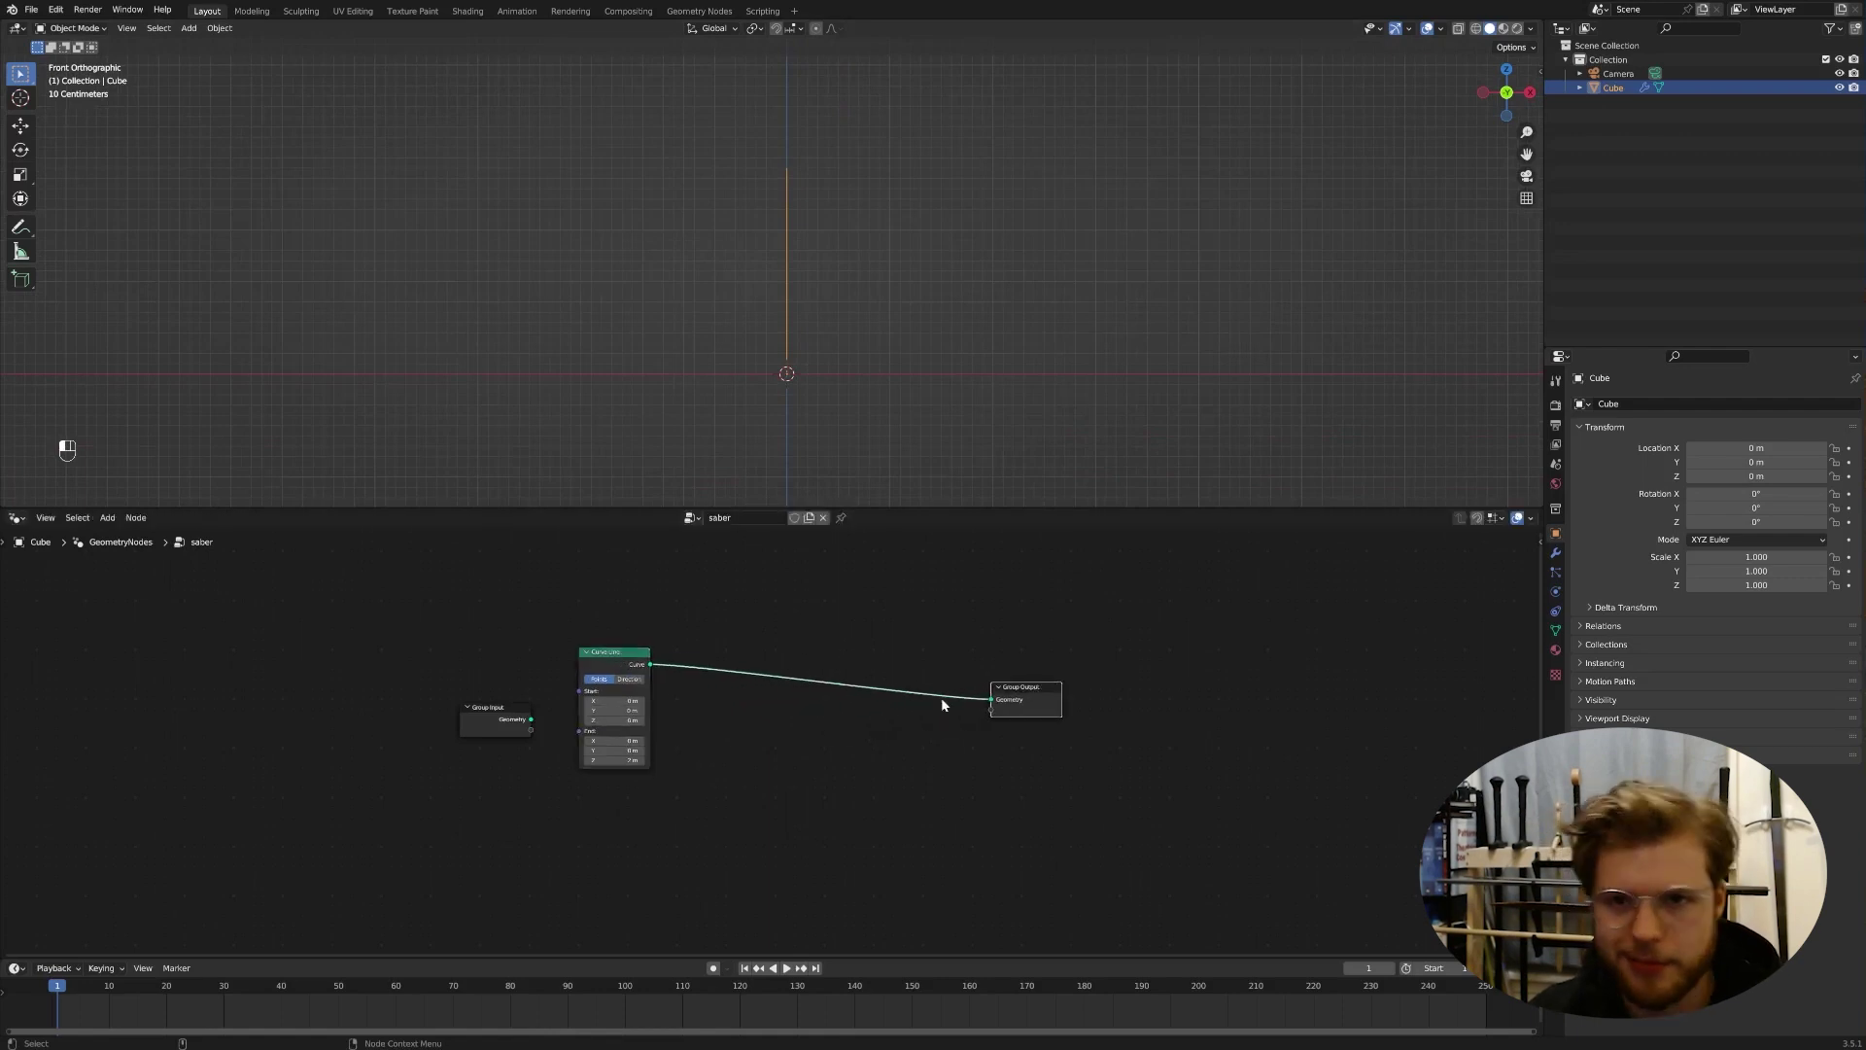
Step: Insert a Curve to Mesh node between the Curve Line and the Group Output
key("shift+a")
left_click(864, 616)
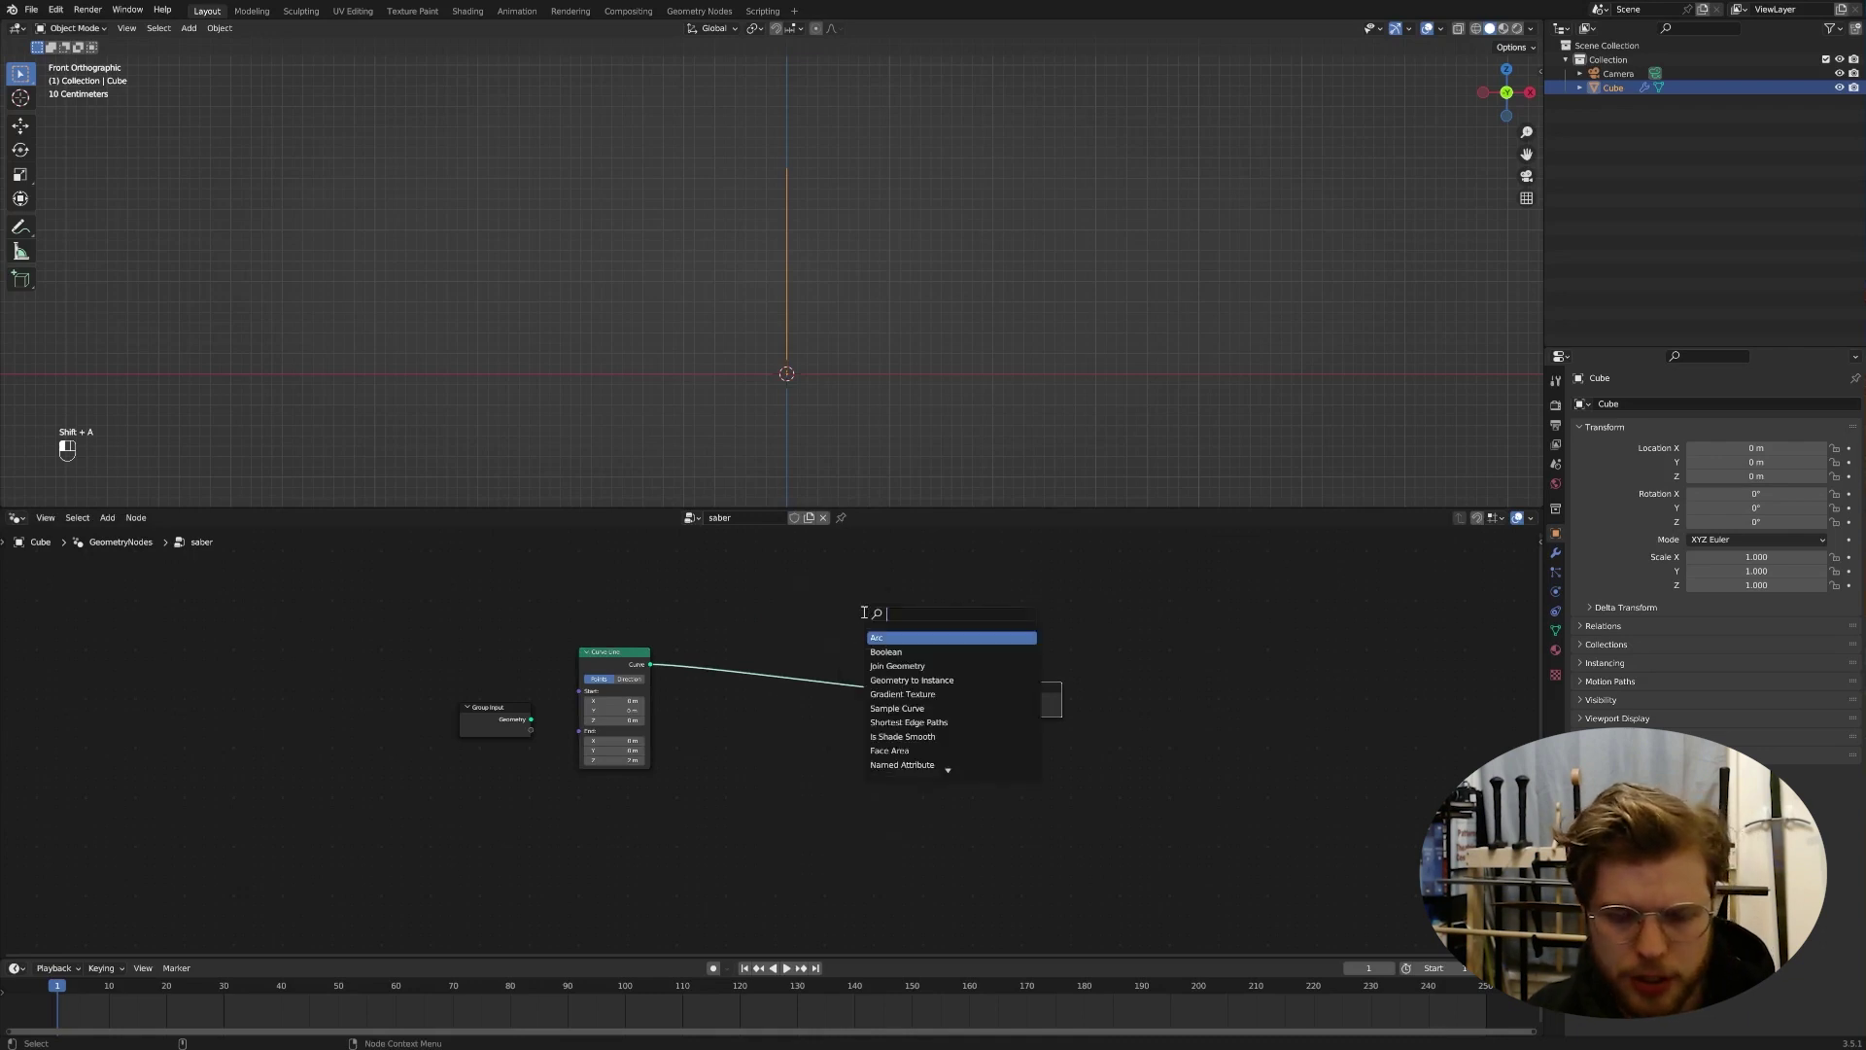
type("curve")
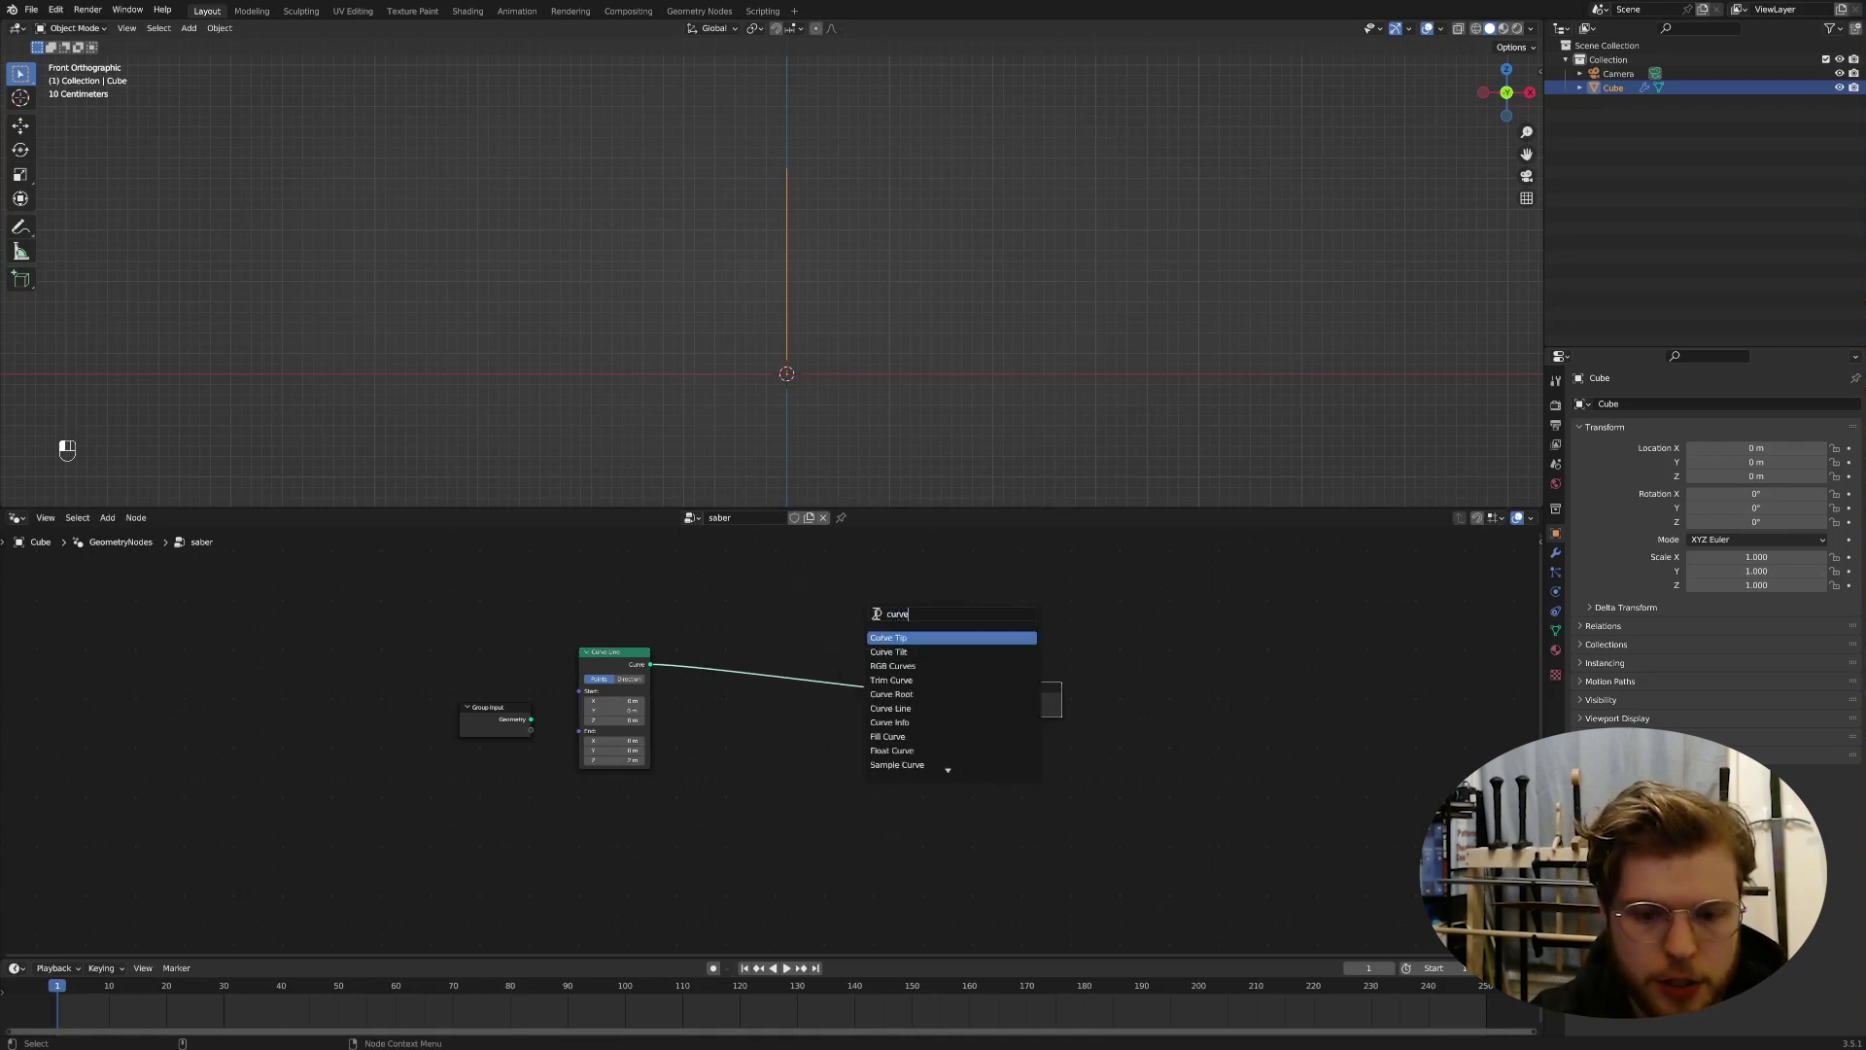
type(" to")
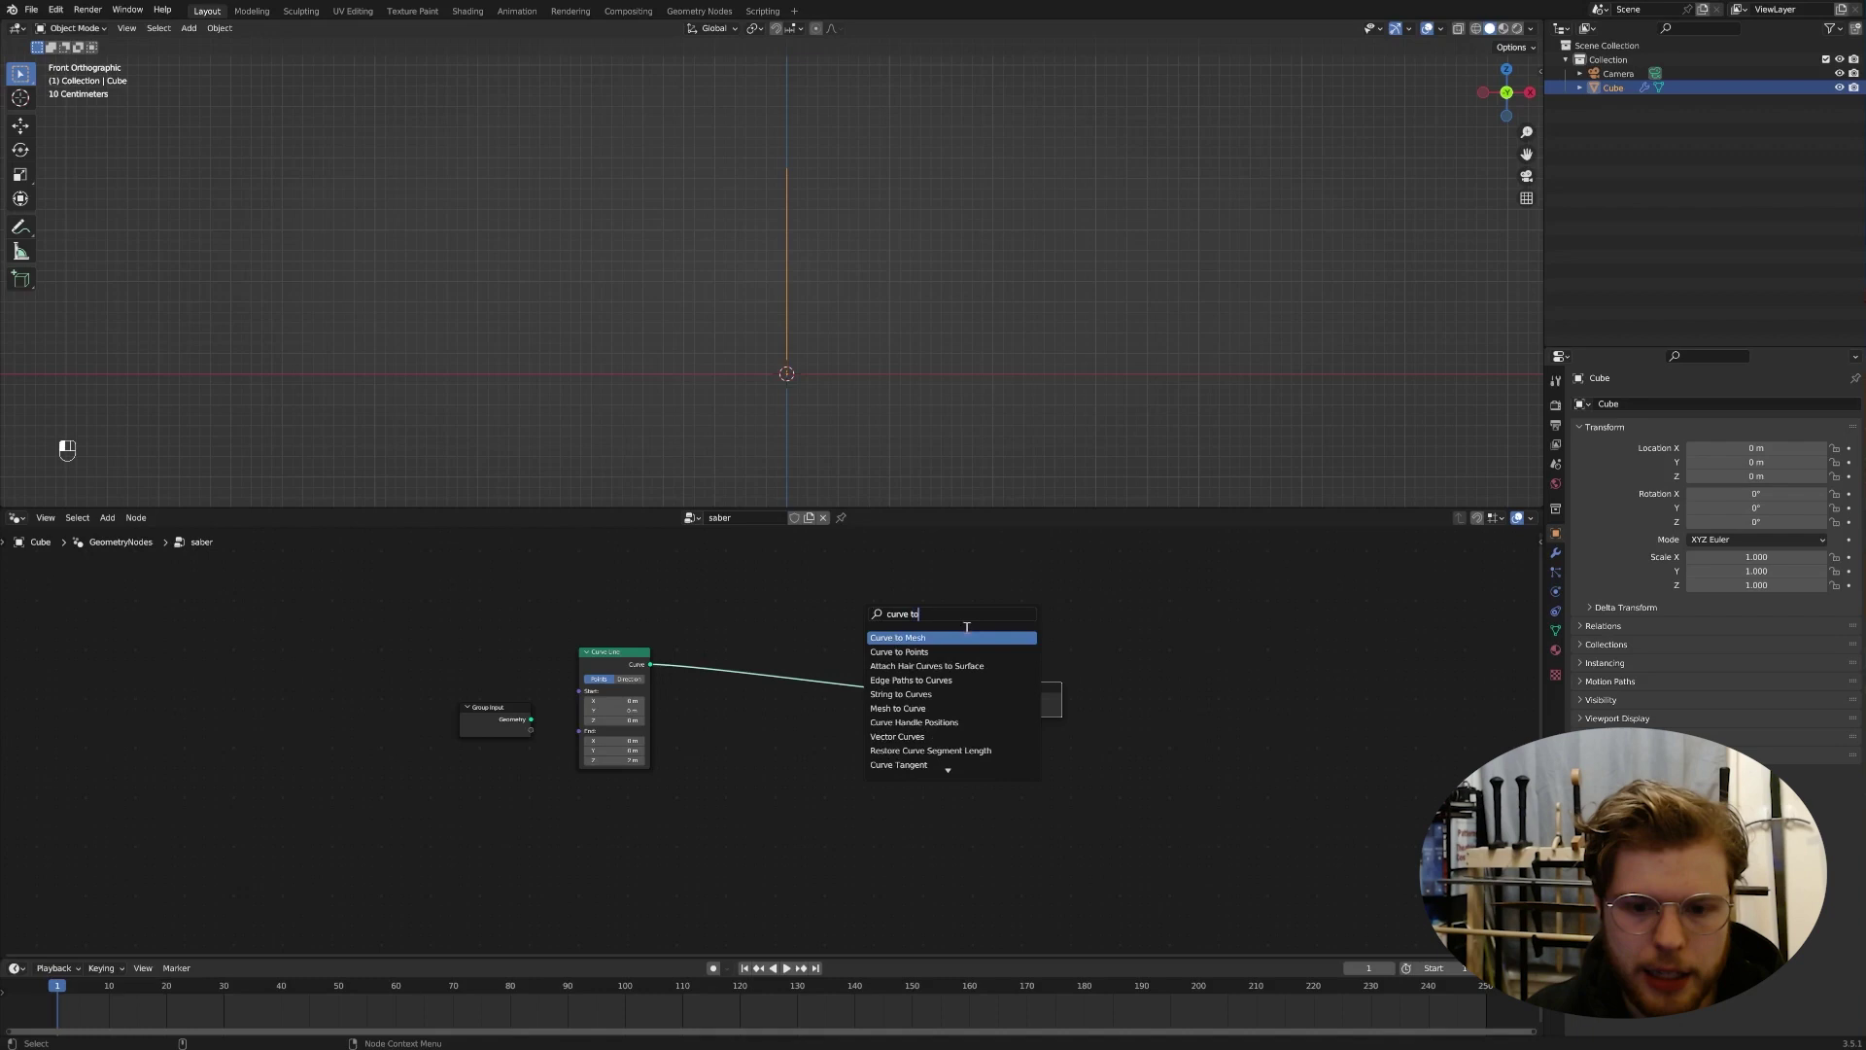
key("Return")
left_click(945, 707)
scroll(818, 306, "up", 4)
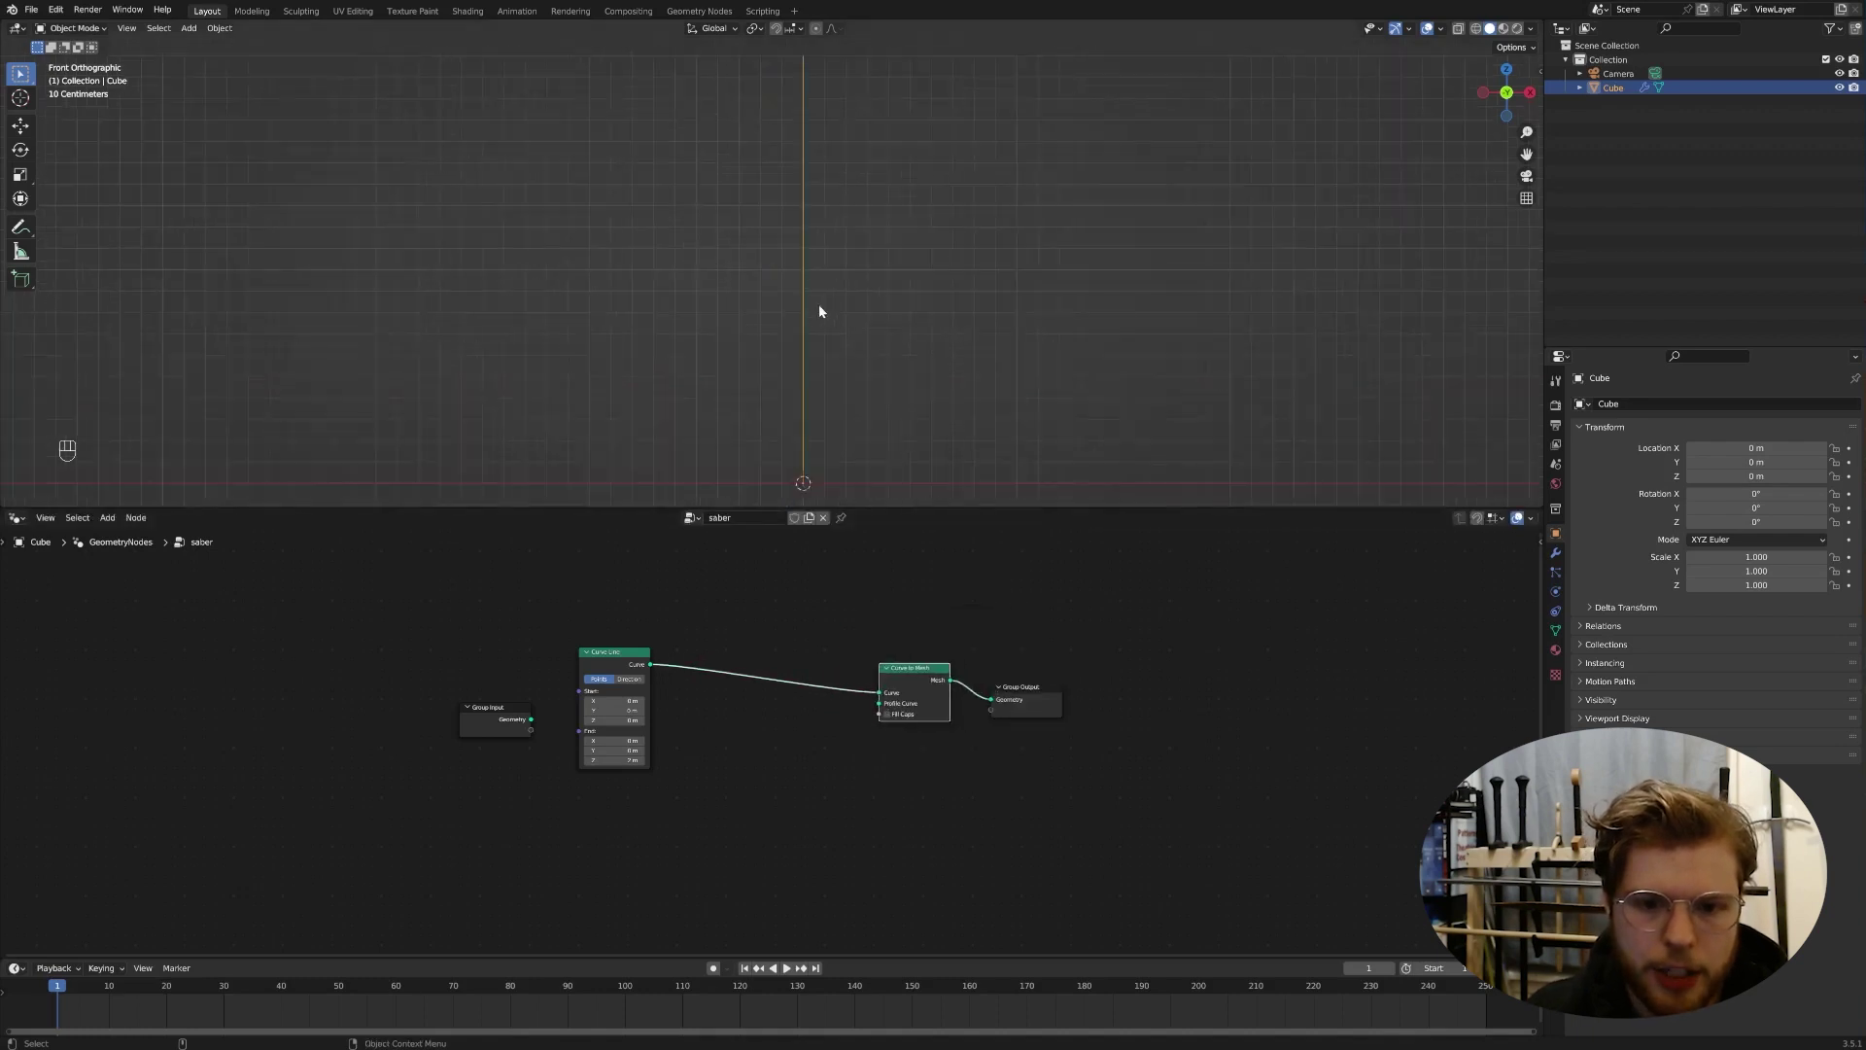
middle_click_drag(892, 263, 859, 291, "shift")
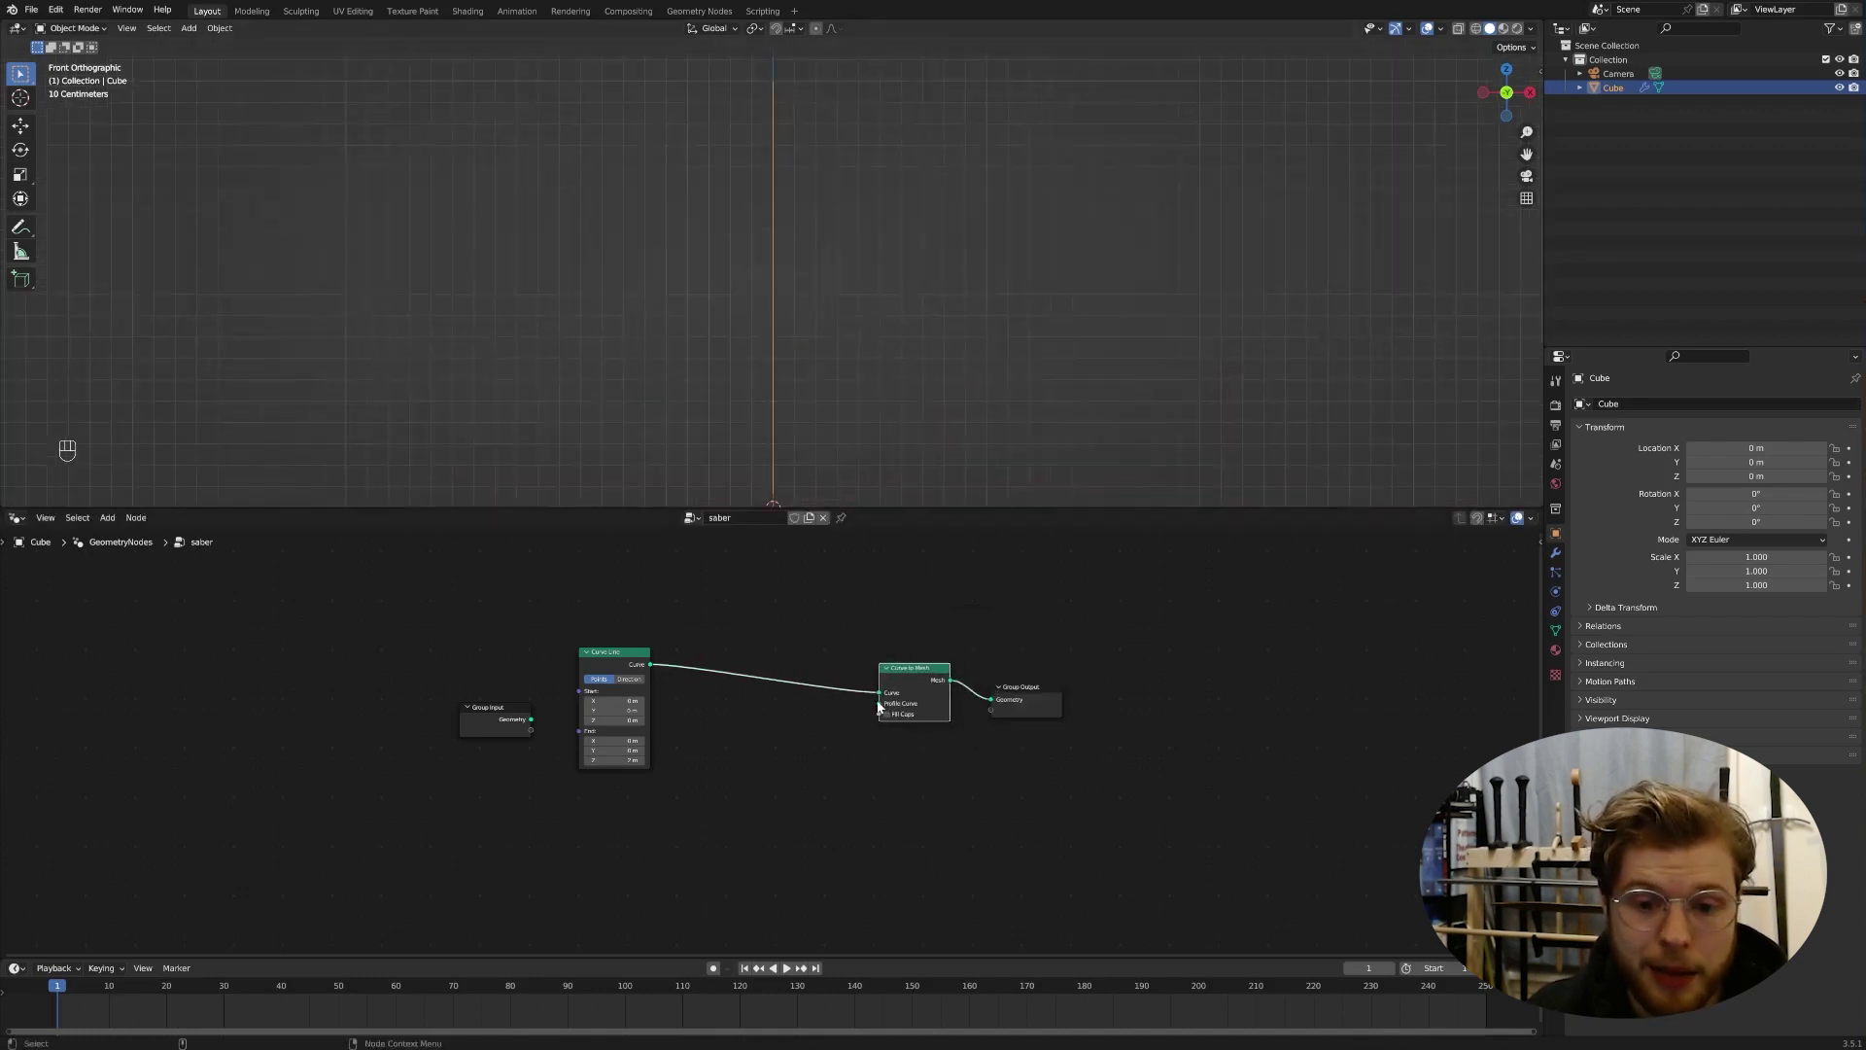
Step: Add a Curve Circle node connected to the Profile Curve input of Curve to Mesh, and place it below the main chain
left_click_drag(879, 703, 794, 741)
type("ci")
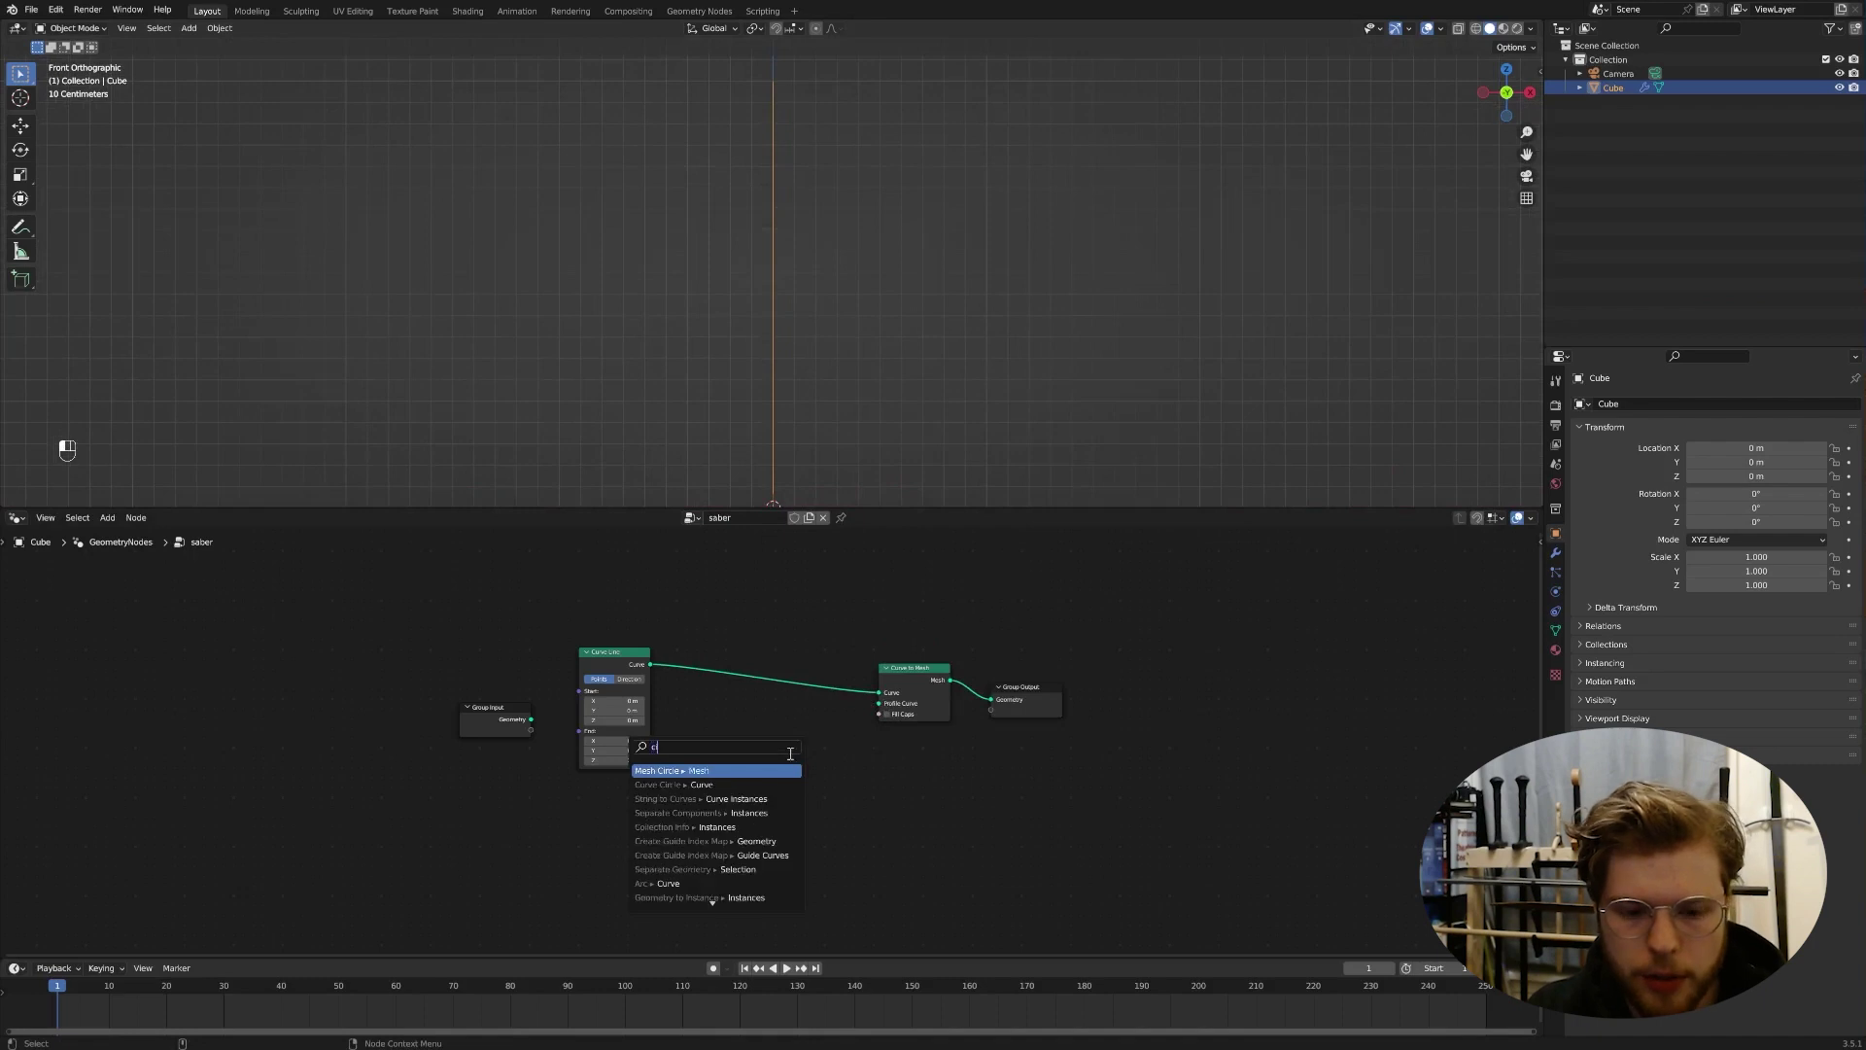
left_click(699, 785)
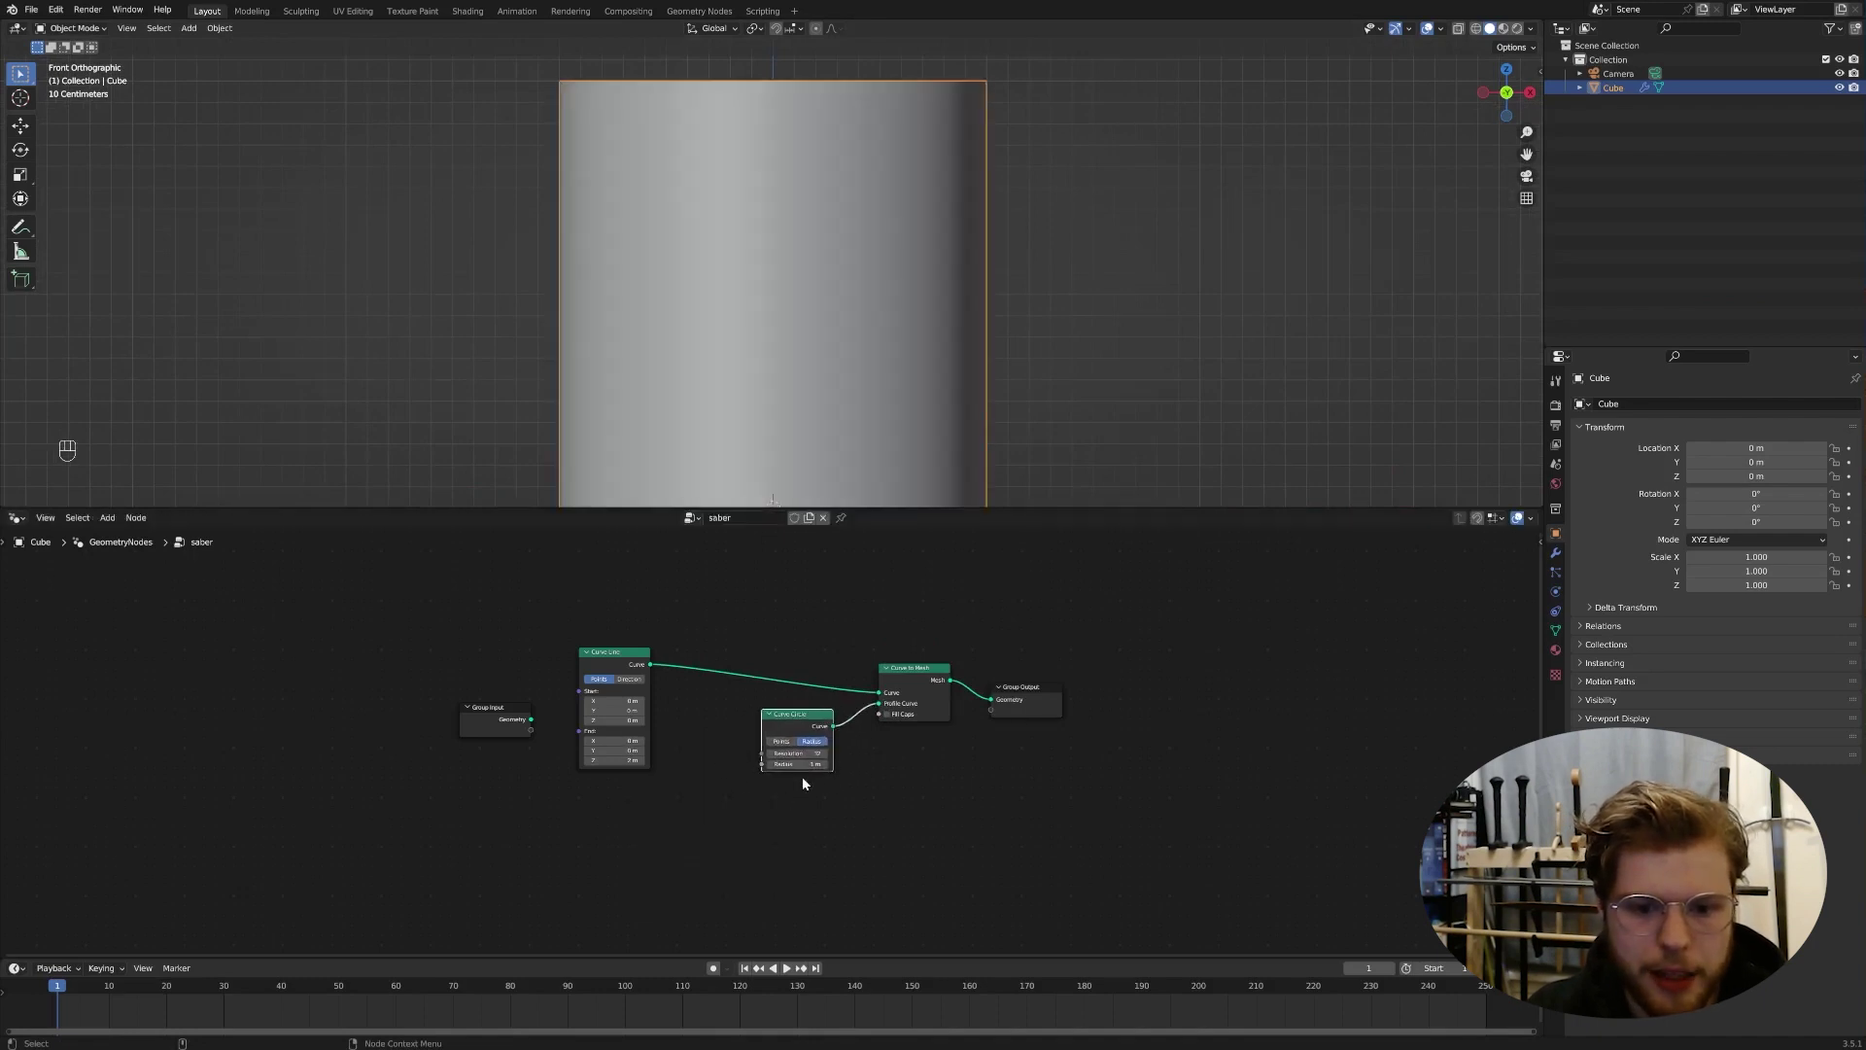
left_click_drag(806, 764, 831, 794)
Step: Enable Fill Caps on the Curve to Mesh node, and move it and the Group Output further from the Curve Line
key("ctrl+z")
left_click_drag(1008, 709, 1149, 701)
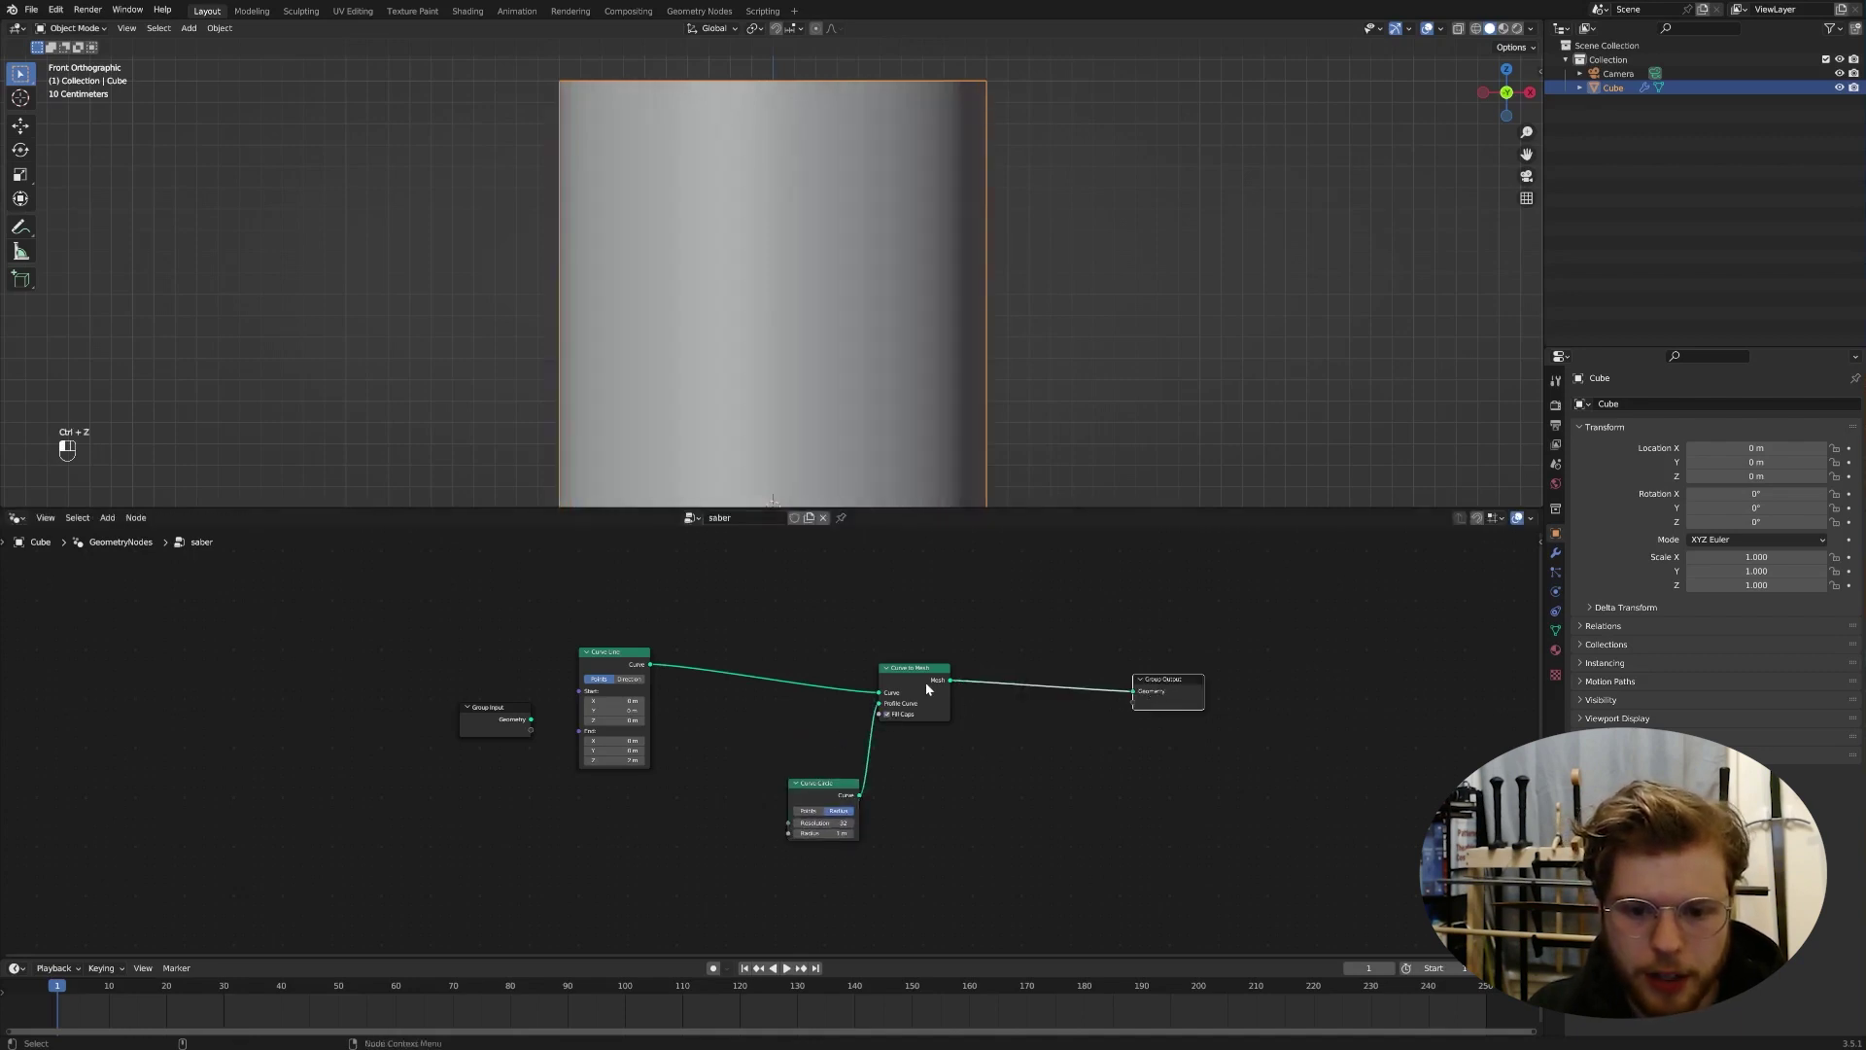
left_click_drag(925, 680, 1015, 685)
middle_click_drag(888, 622, 876, 612)
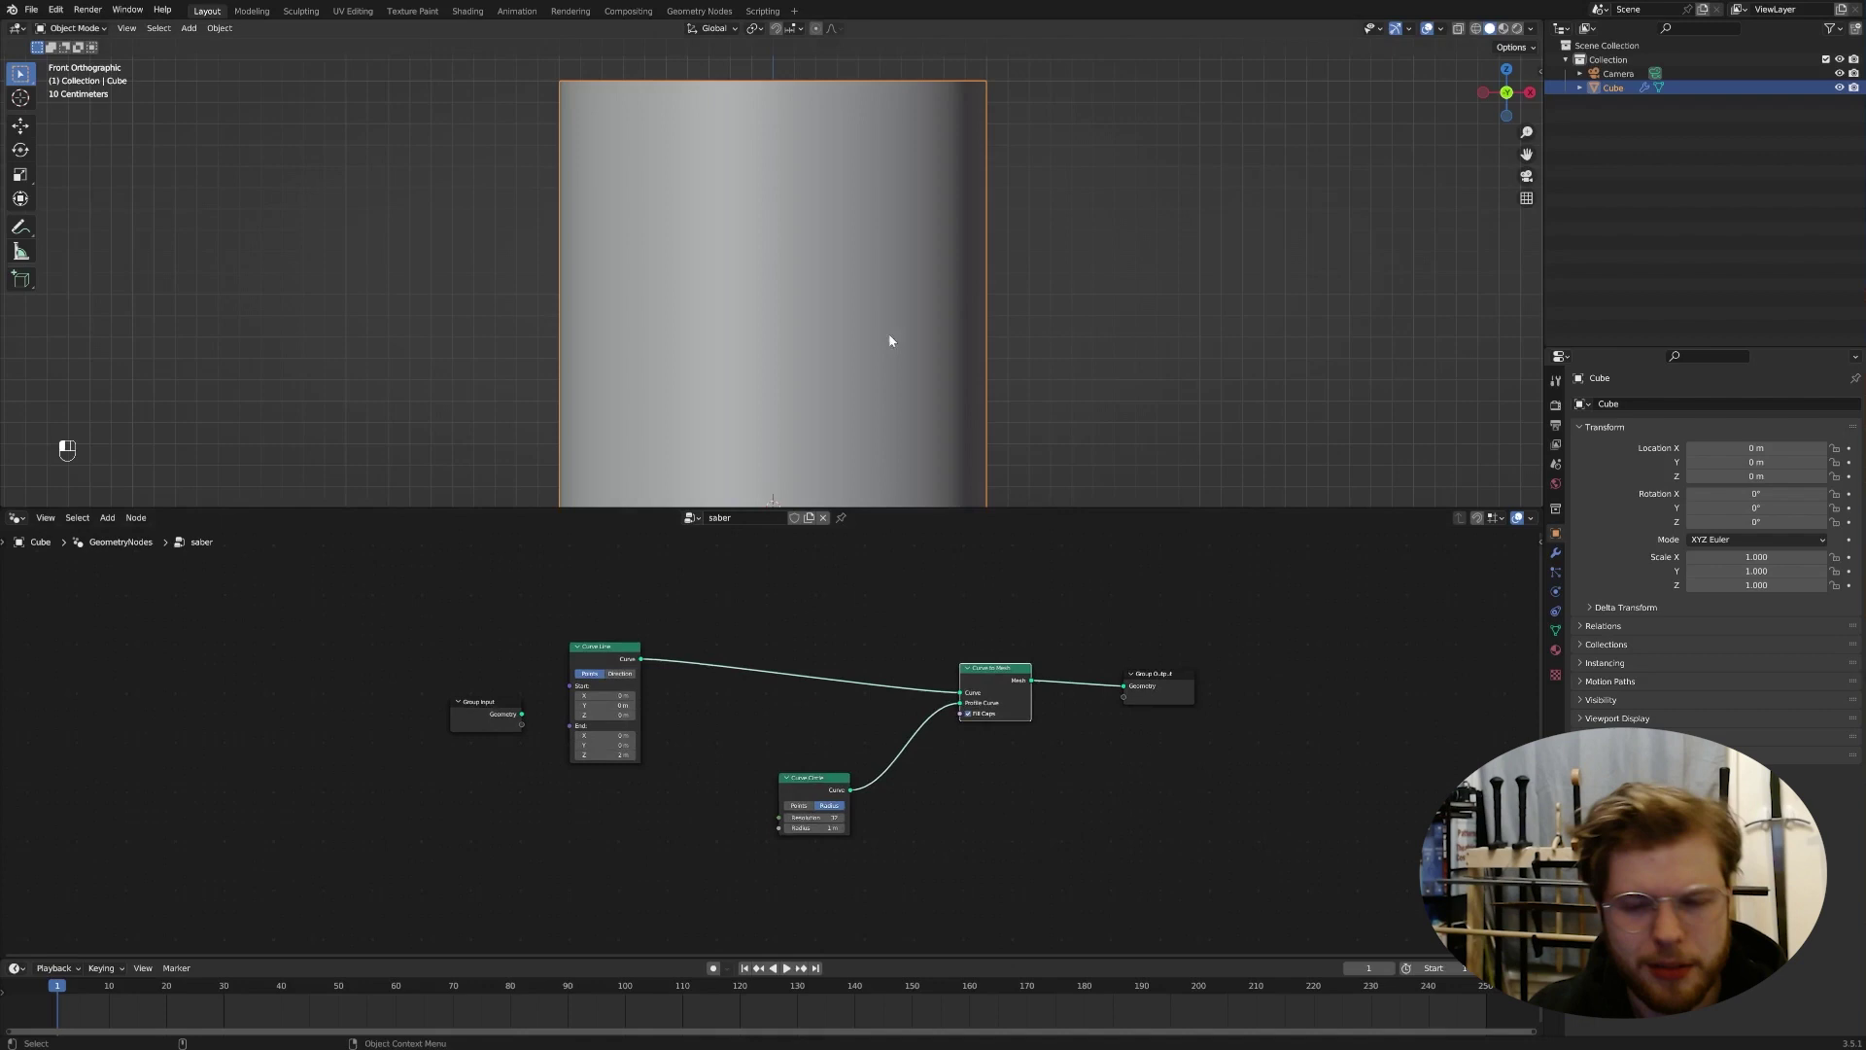
mouse_move(887, 342)
middle_mouse_down()
mouse_move(920, 291)
mouse_move(904, 270)
mouse_move(900, 308)
middle_mouse_up()
scroll(904, 270, "down", 3)
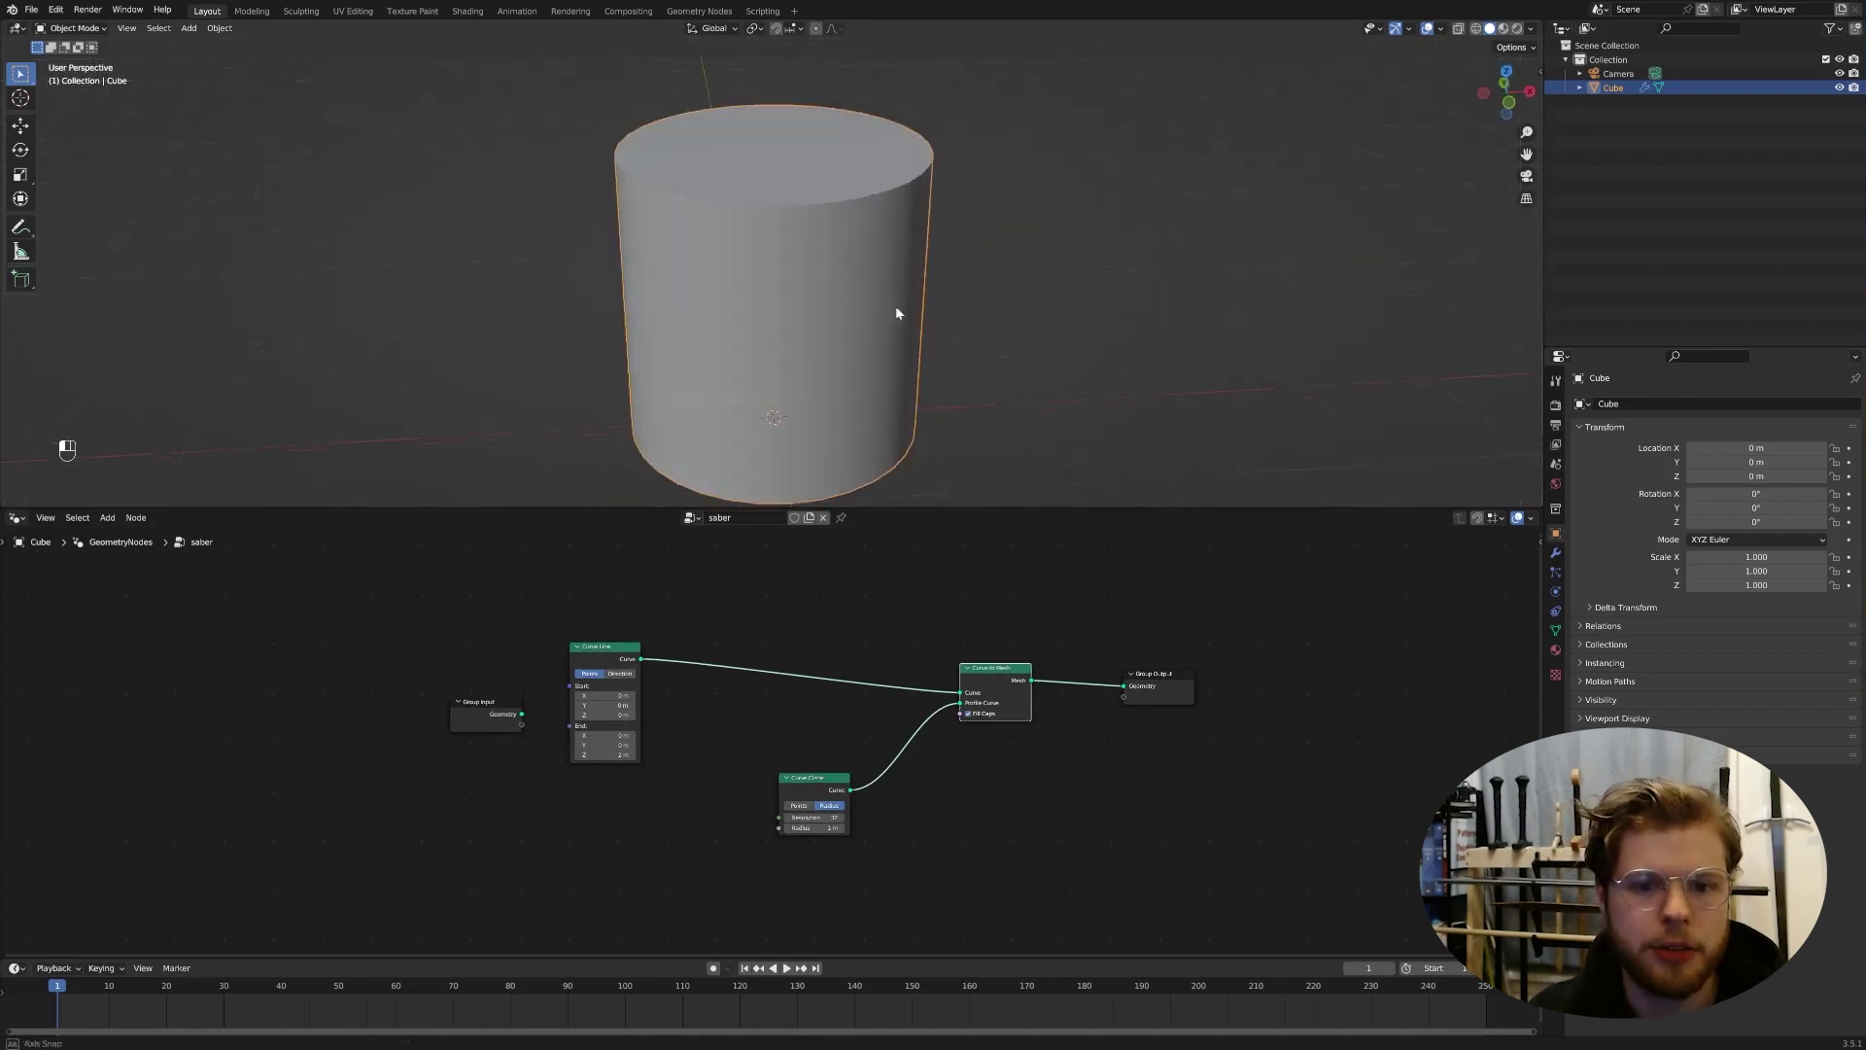
middle_click_drag(825, 674, 829, 663)
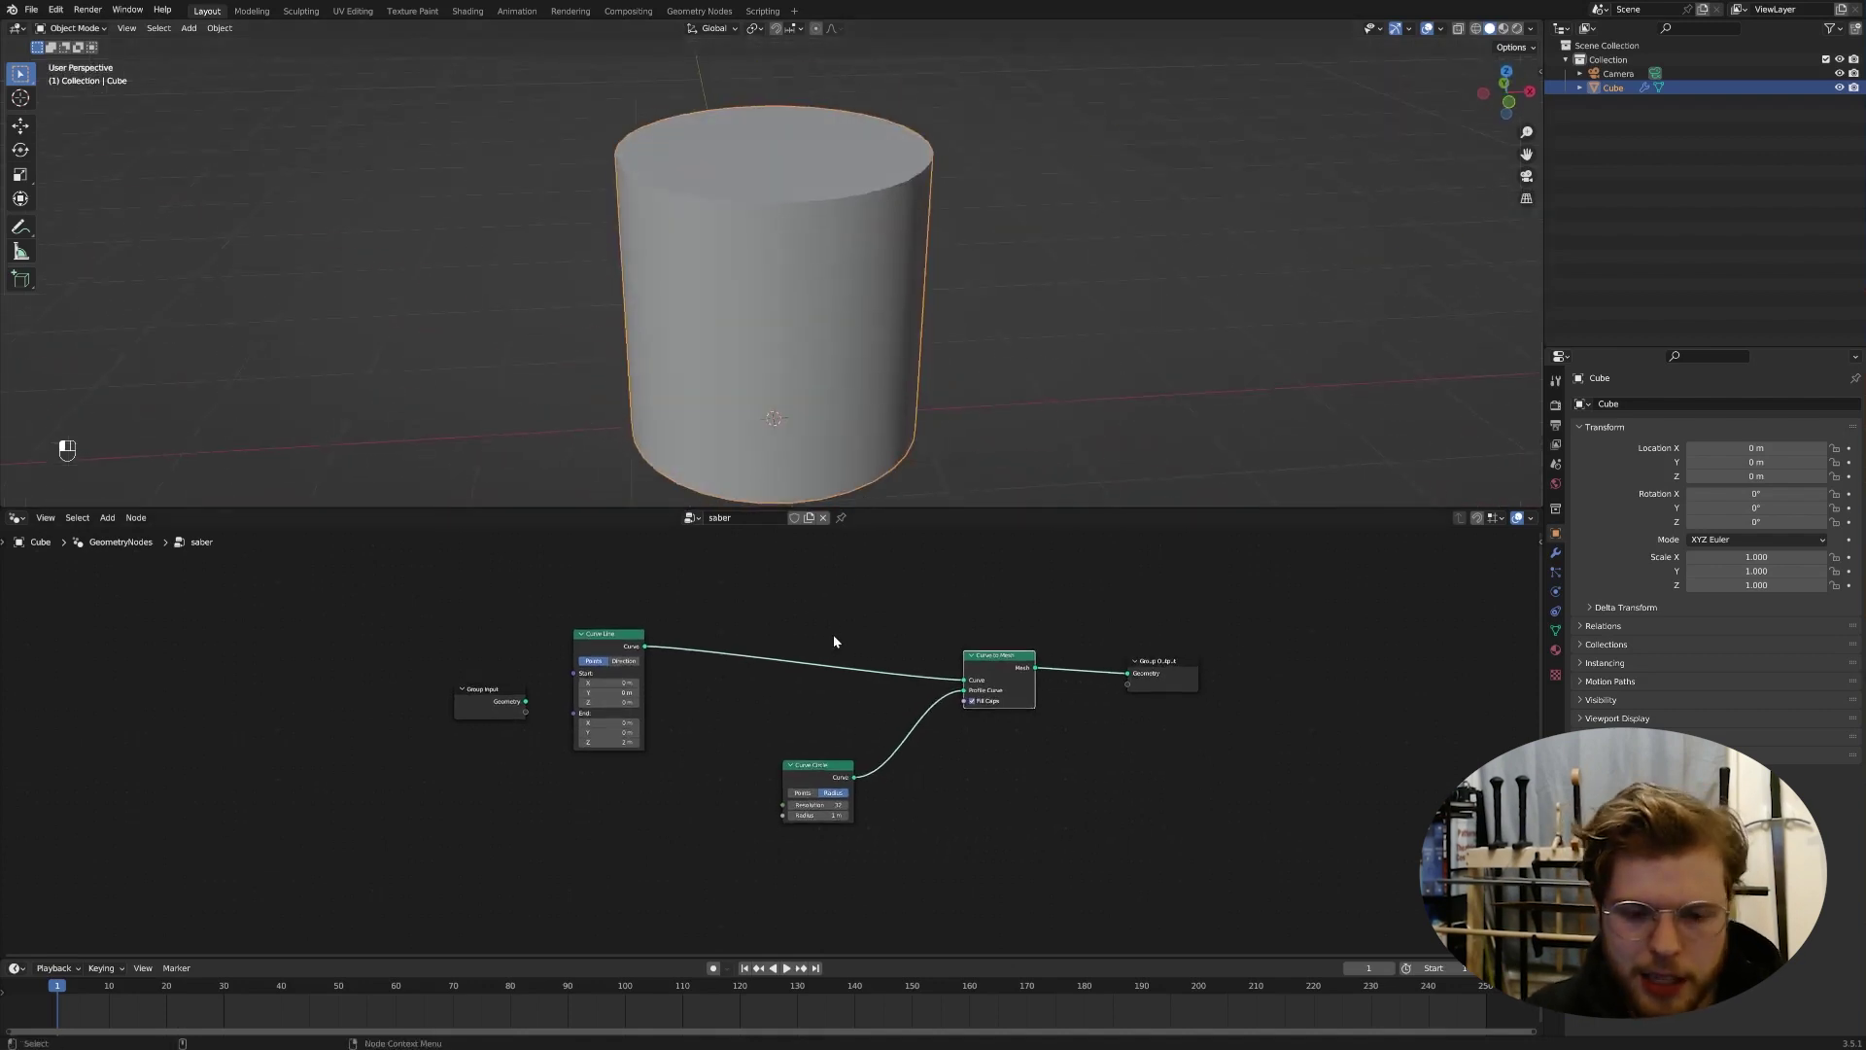
Step: Insert a Set Curve Radius node between the Curve Line and Curve to Mesh
key("shift+a")
left_click(842, 625)
type("set cu")
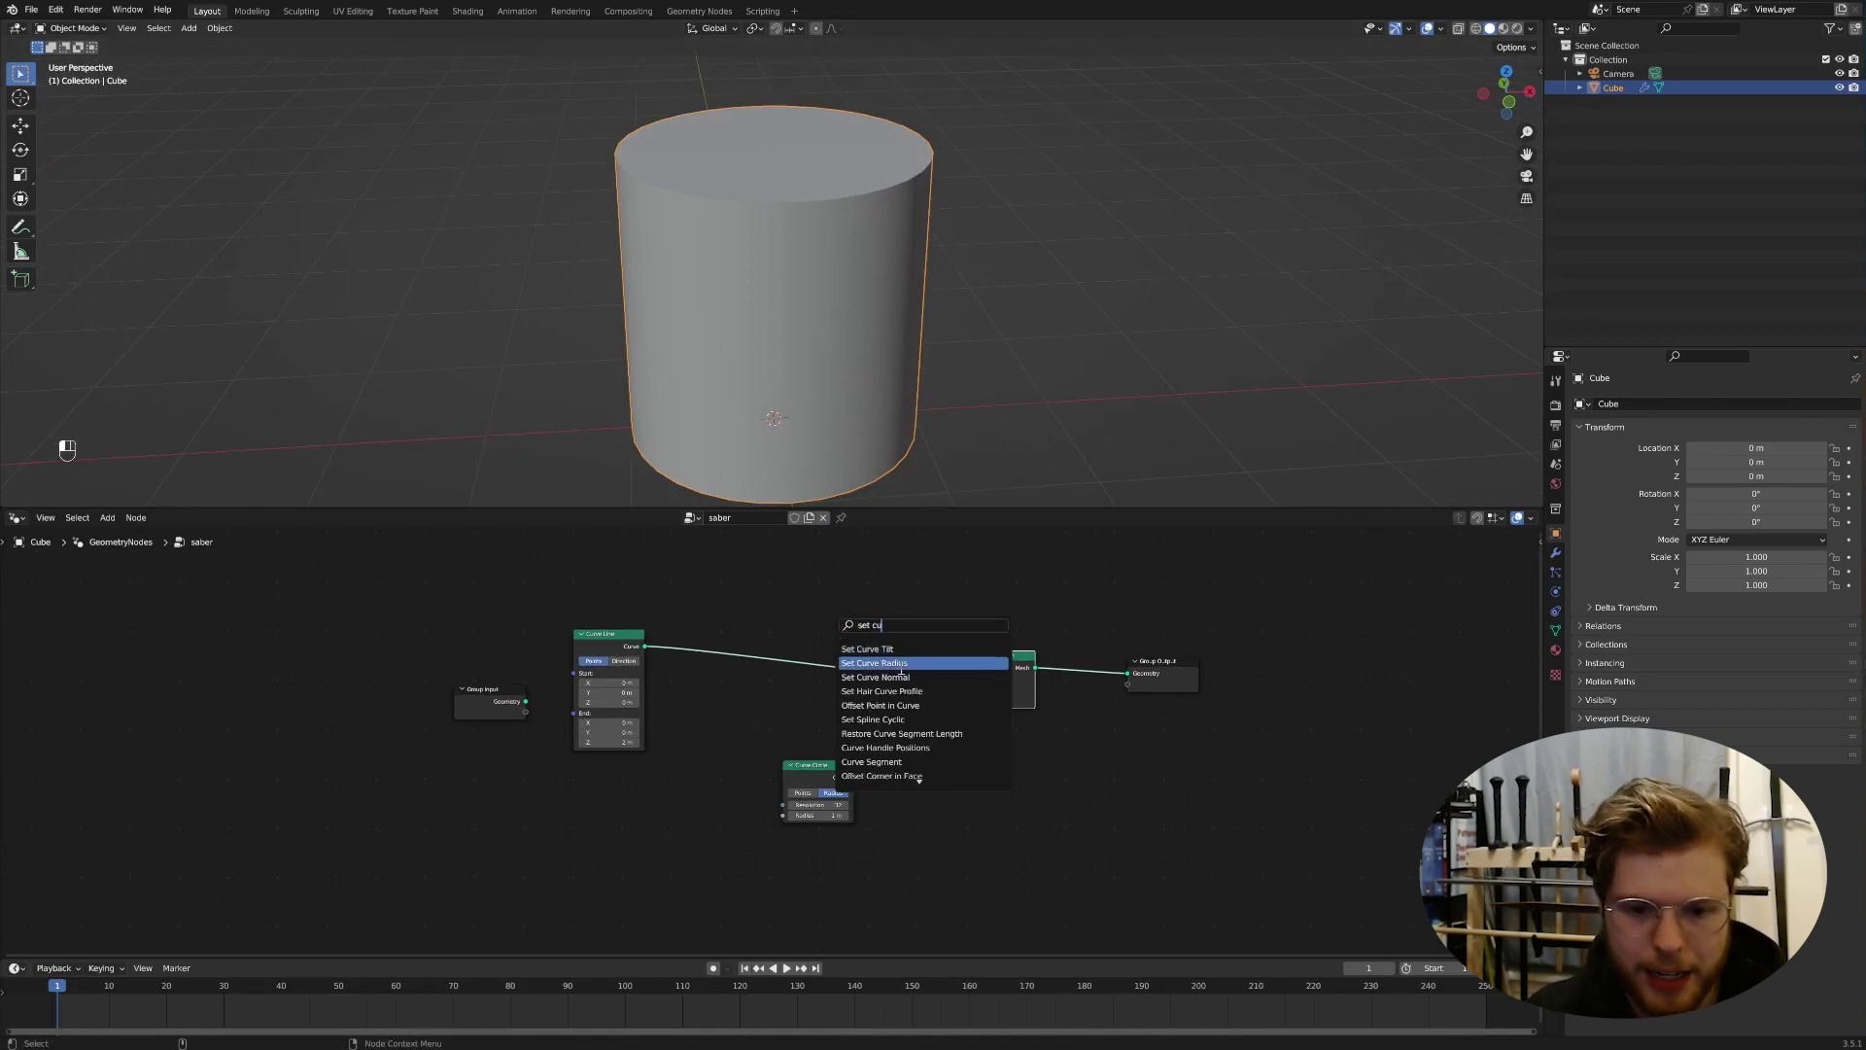
left_click(875, 663)
left_click(846, 663)
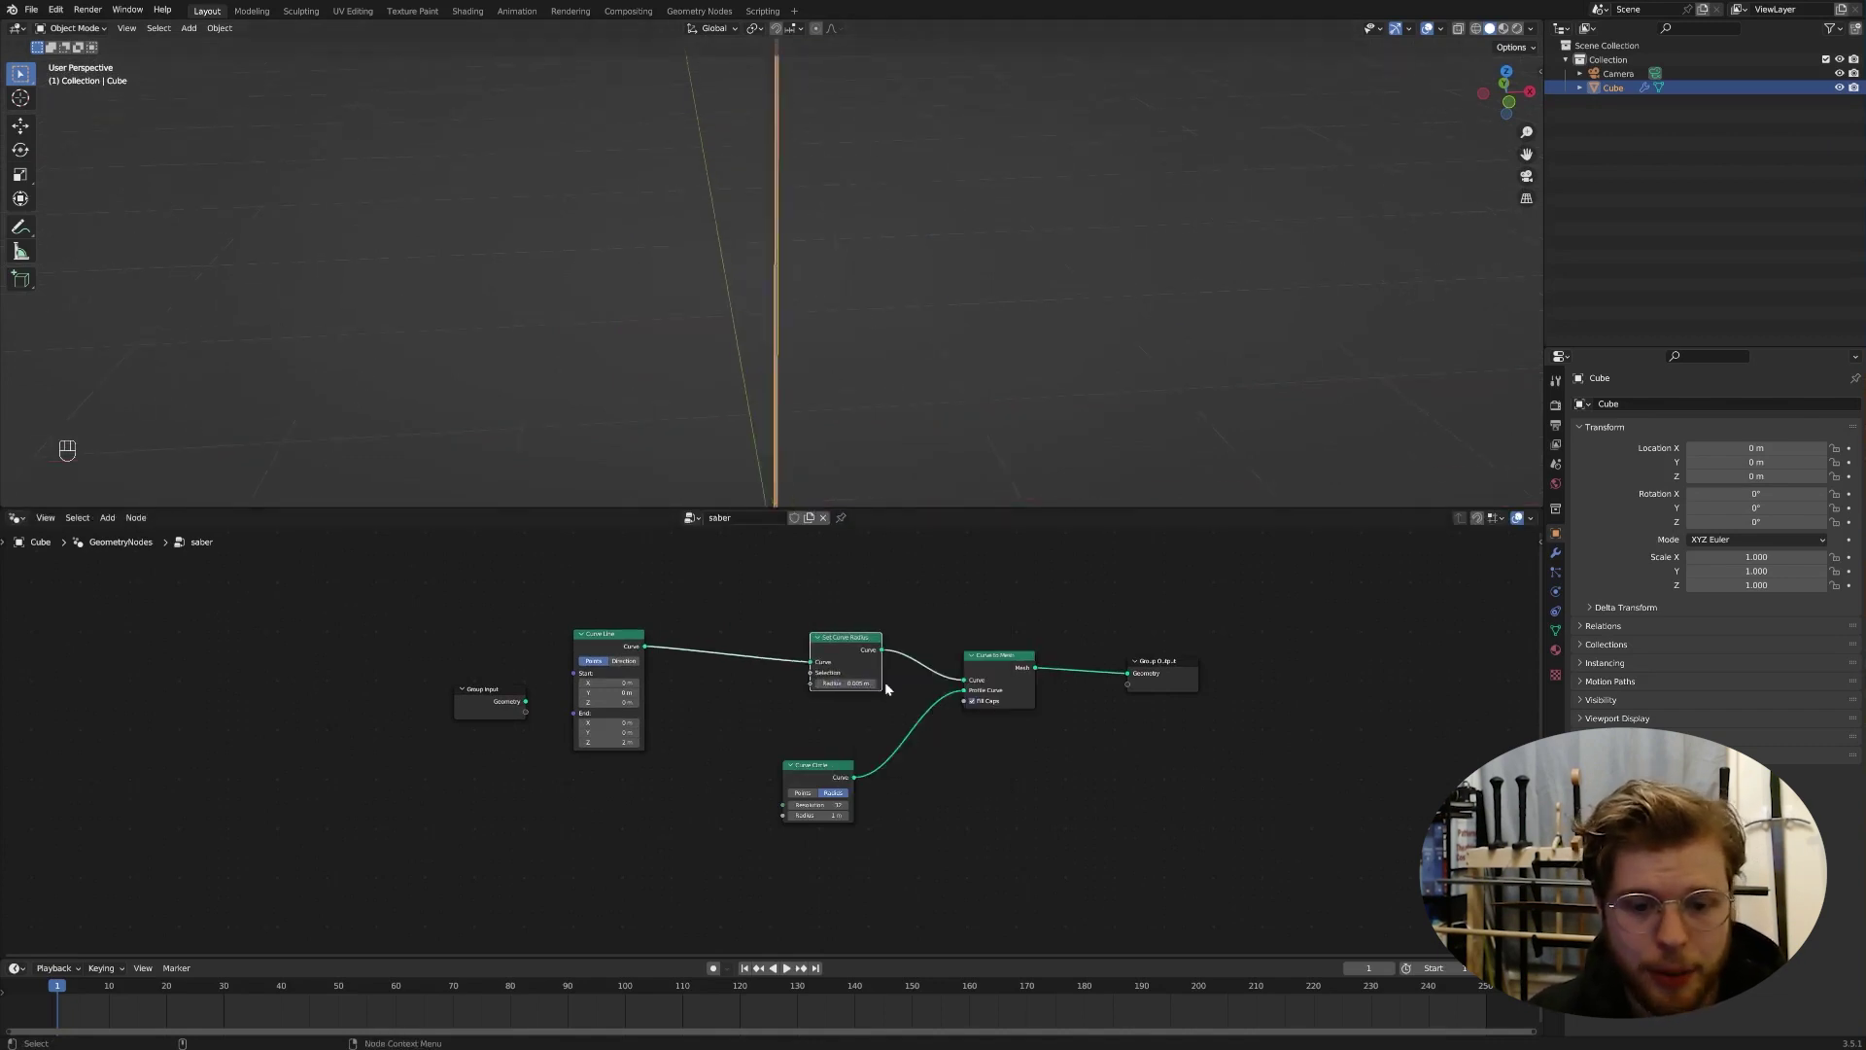
Step: Set the Set Curve Radius node's radius to 0.1 m
left_click(871, 684)
type("0.1")
key("Return")
scroll(888, 246, "down", 2)
mouse_move(889, 246)
middle_mouse_down()
mouse_move(859, 311)
mouse_move(897, 154)
mouse_move(884, 225)
middle_mouse_up()
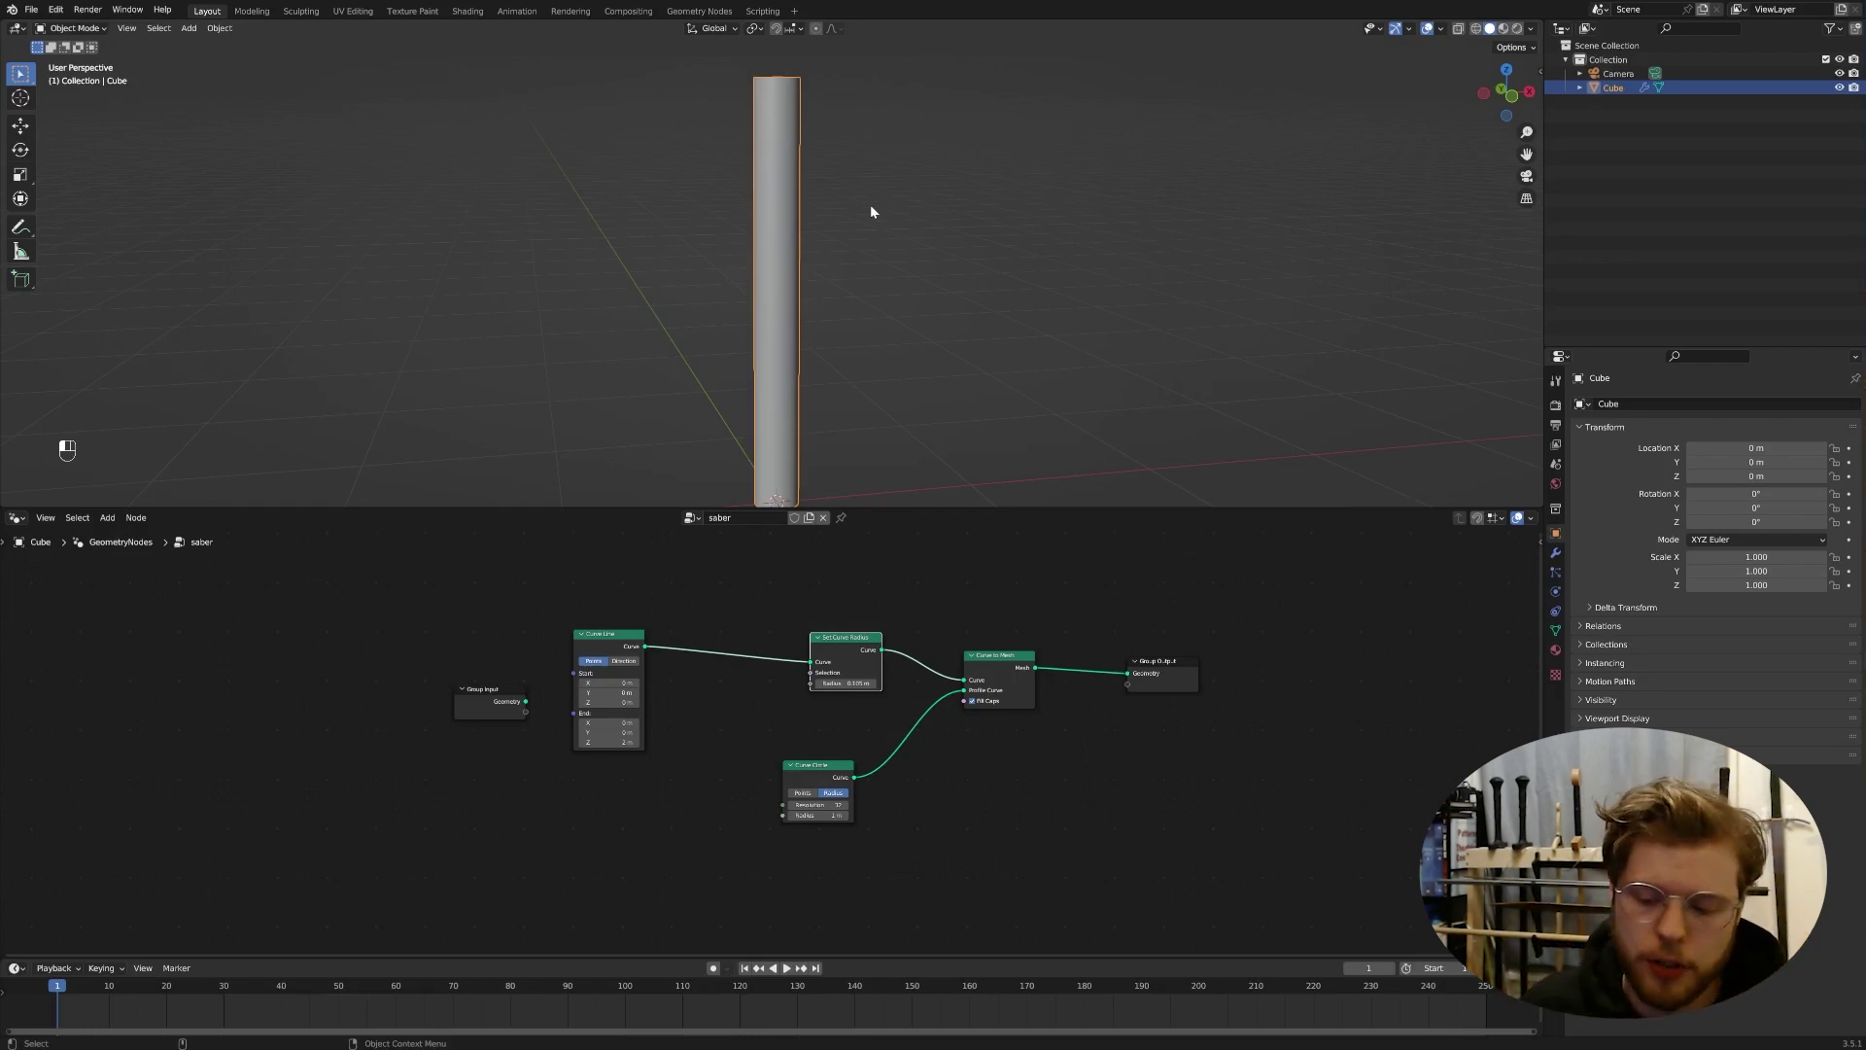
scroll(885, 316, "down", 4)
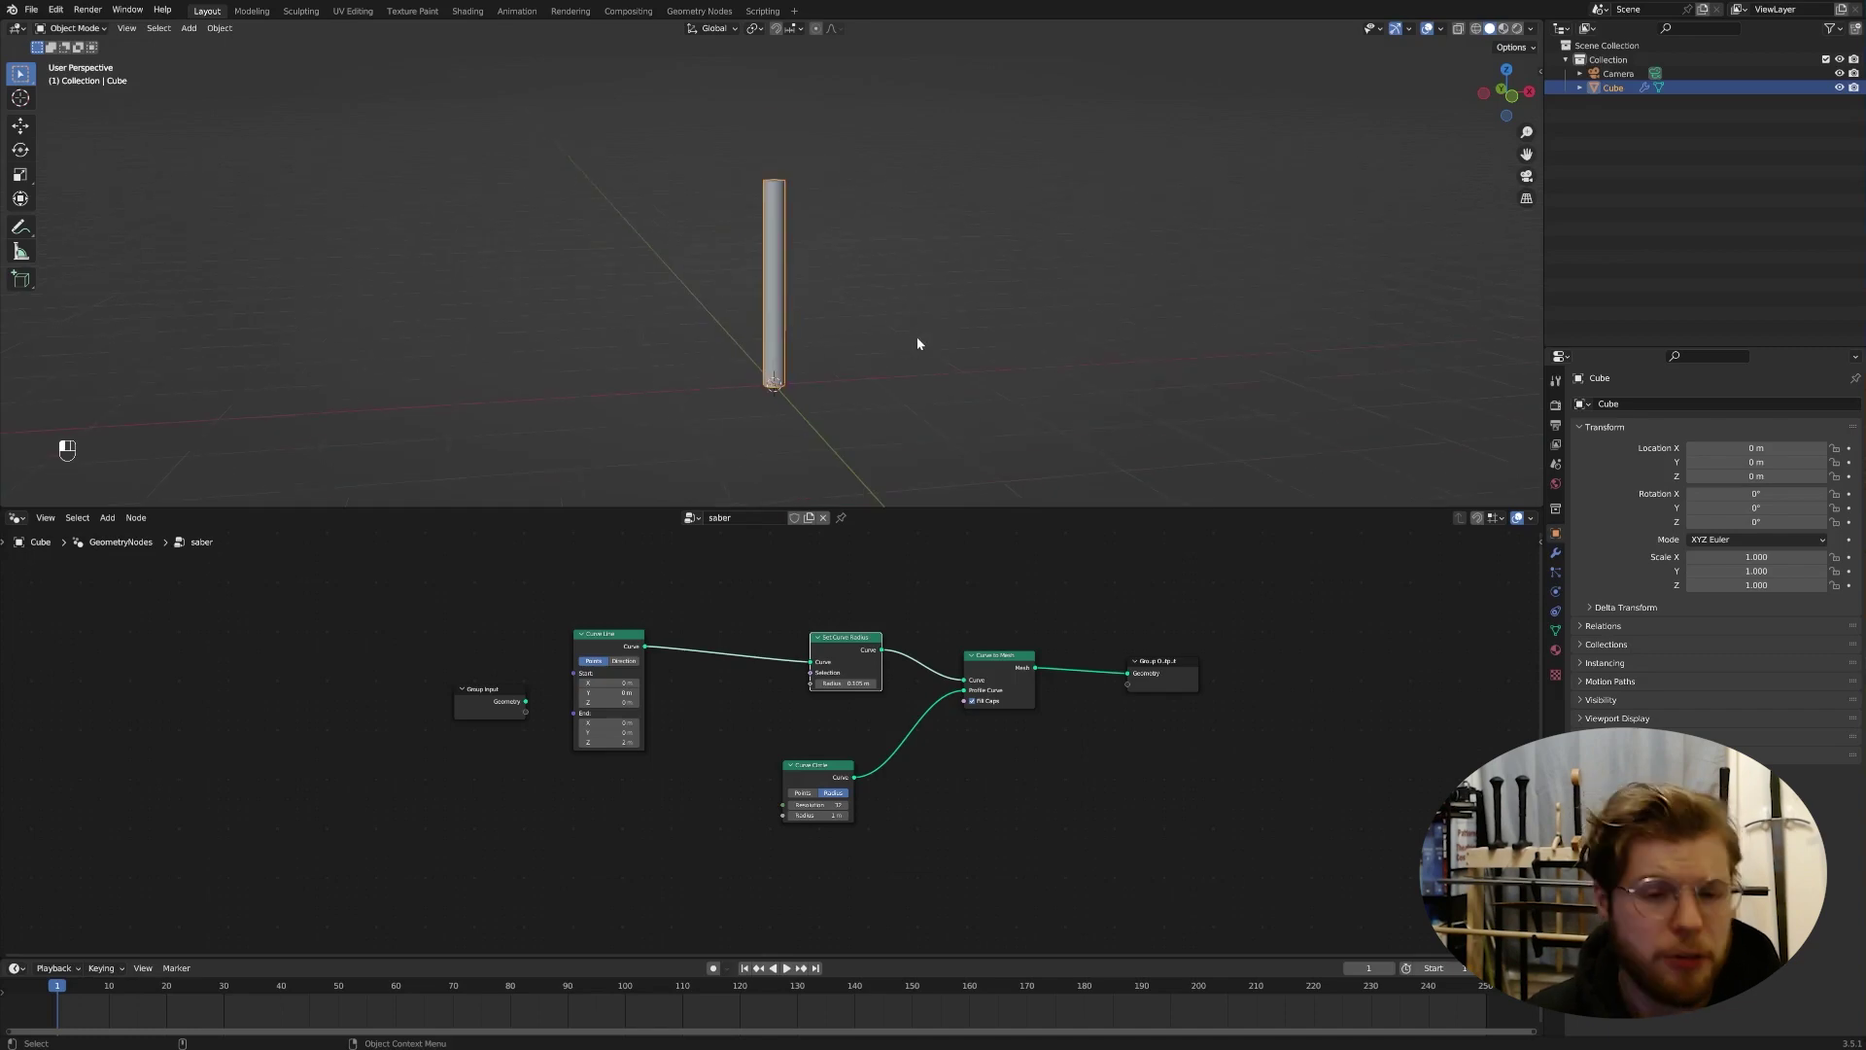
Step: Move the Curve Circle nearer to Curve to Mesh, and shift Group Input and Curve Line away from Set Curve Radius to make room
scroll(917, 342, "up", 4)
middle_click_drag(912, 338, 760, 191)
scroll(760, 190, "down", 3)
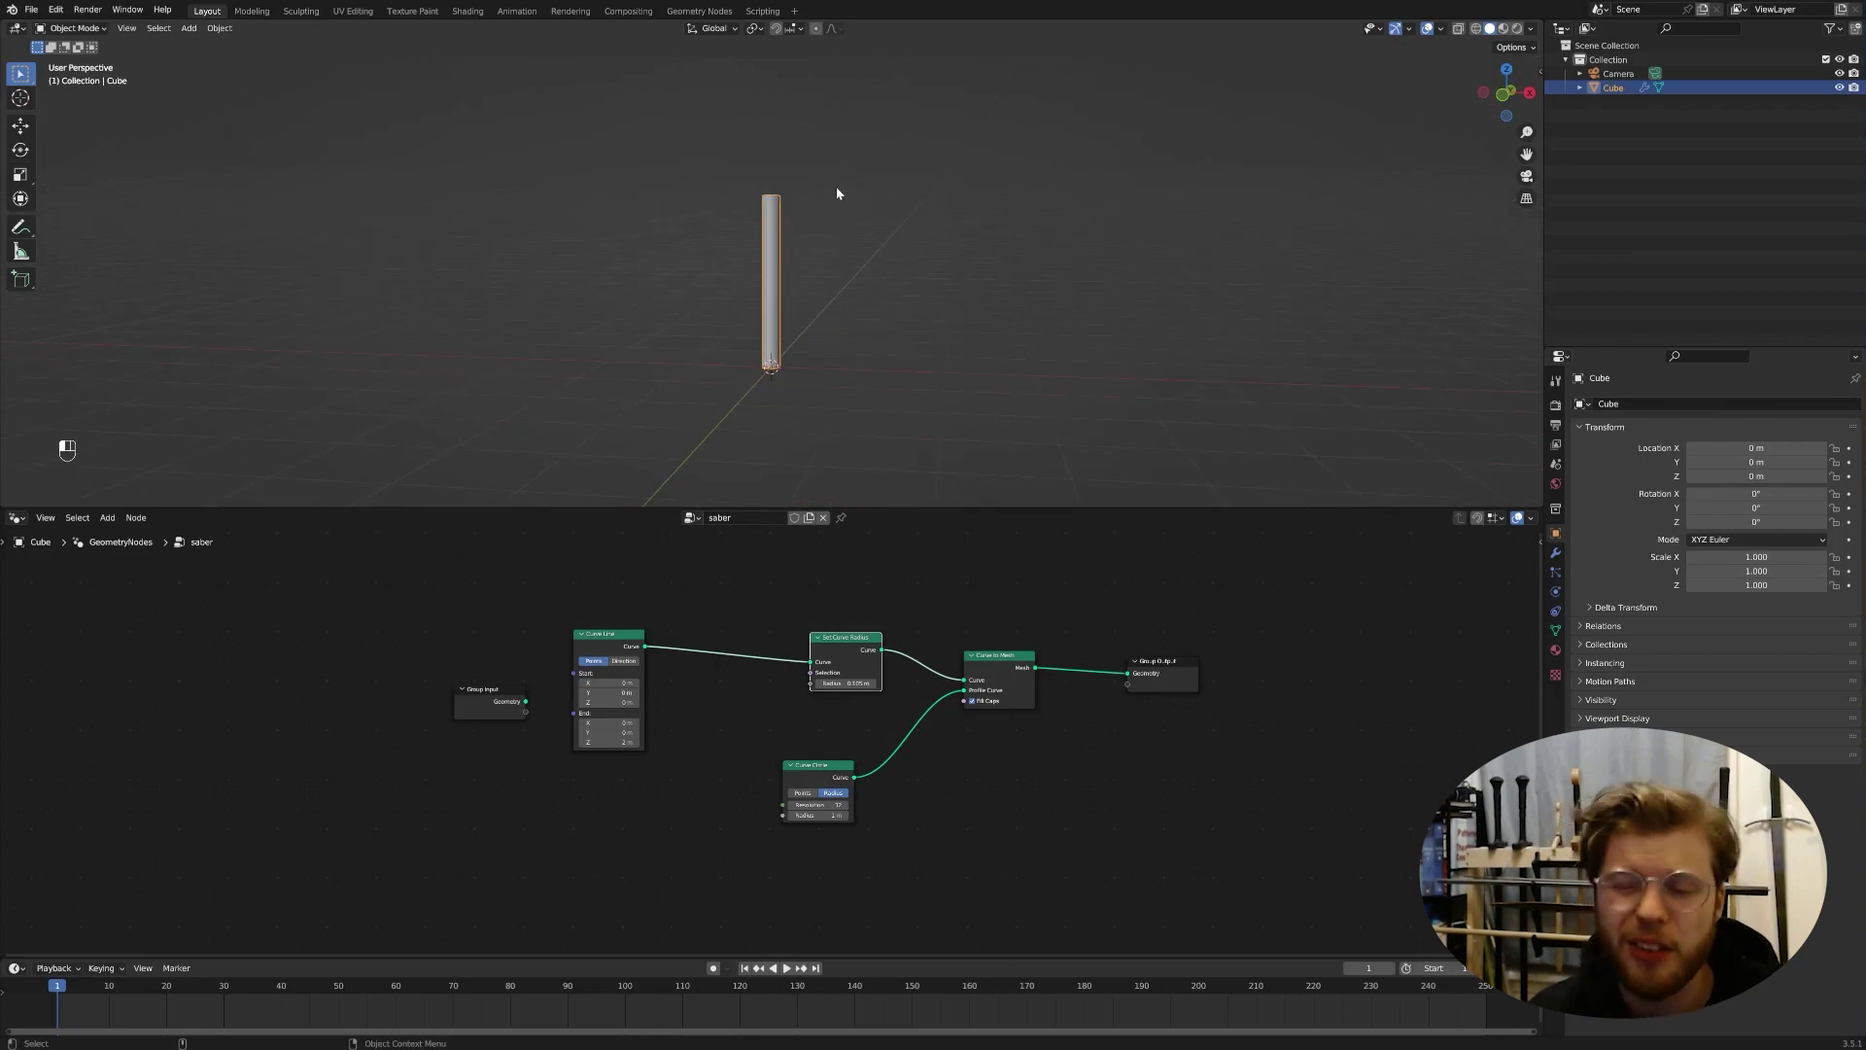
scroll(843, 184, "up", 1)
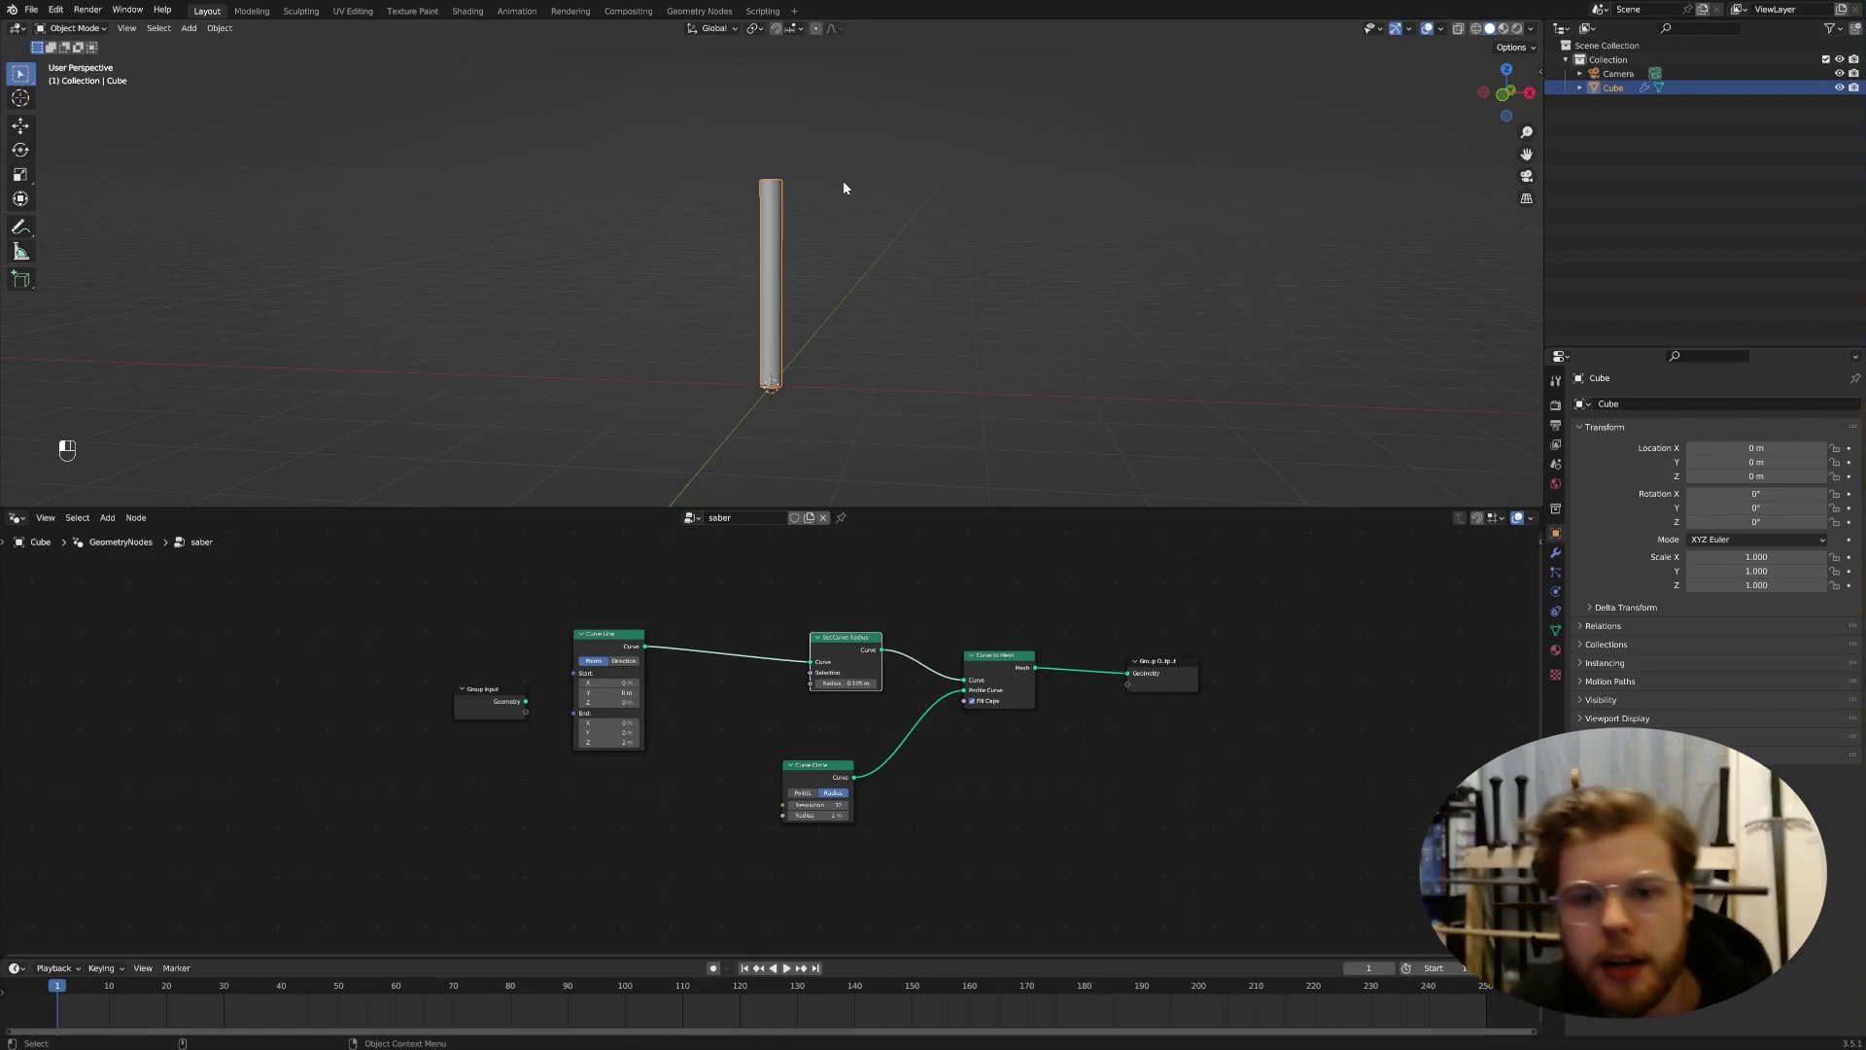
scroll(819, 232, "up", 4)
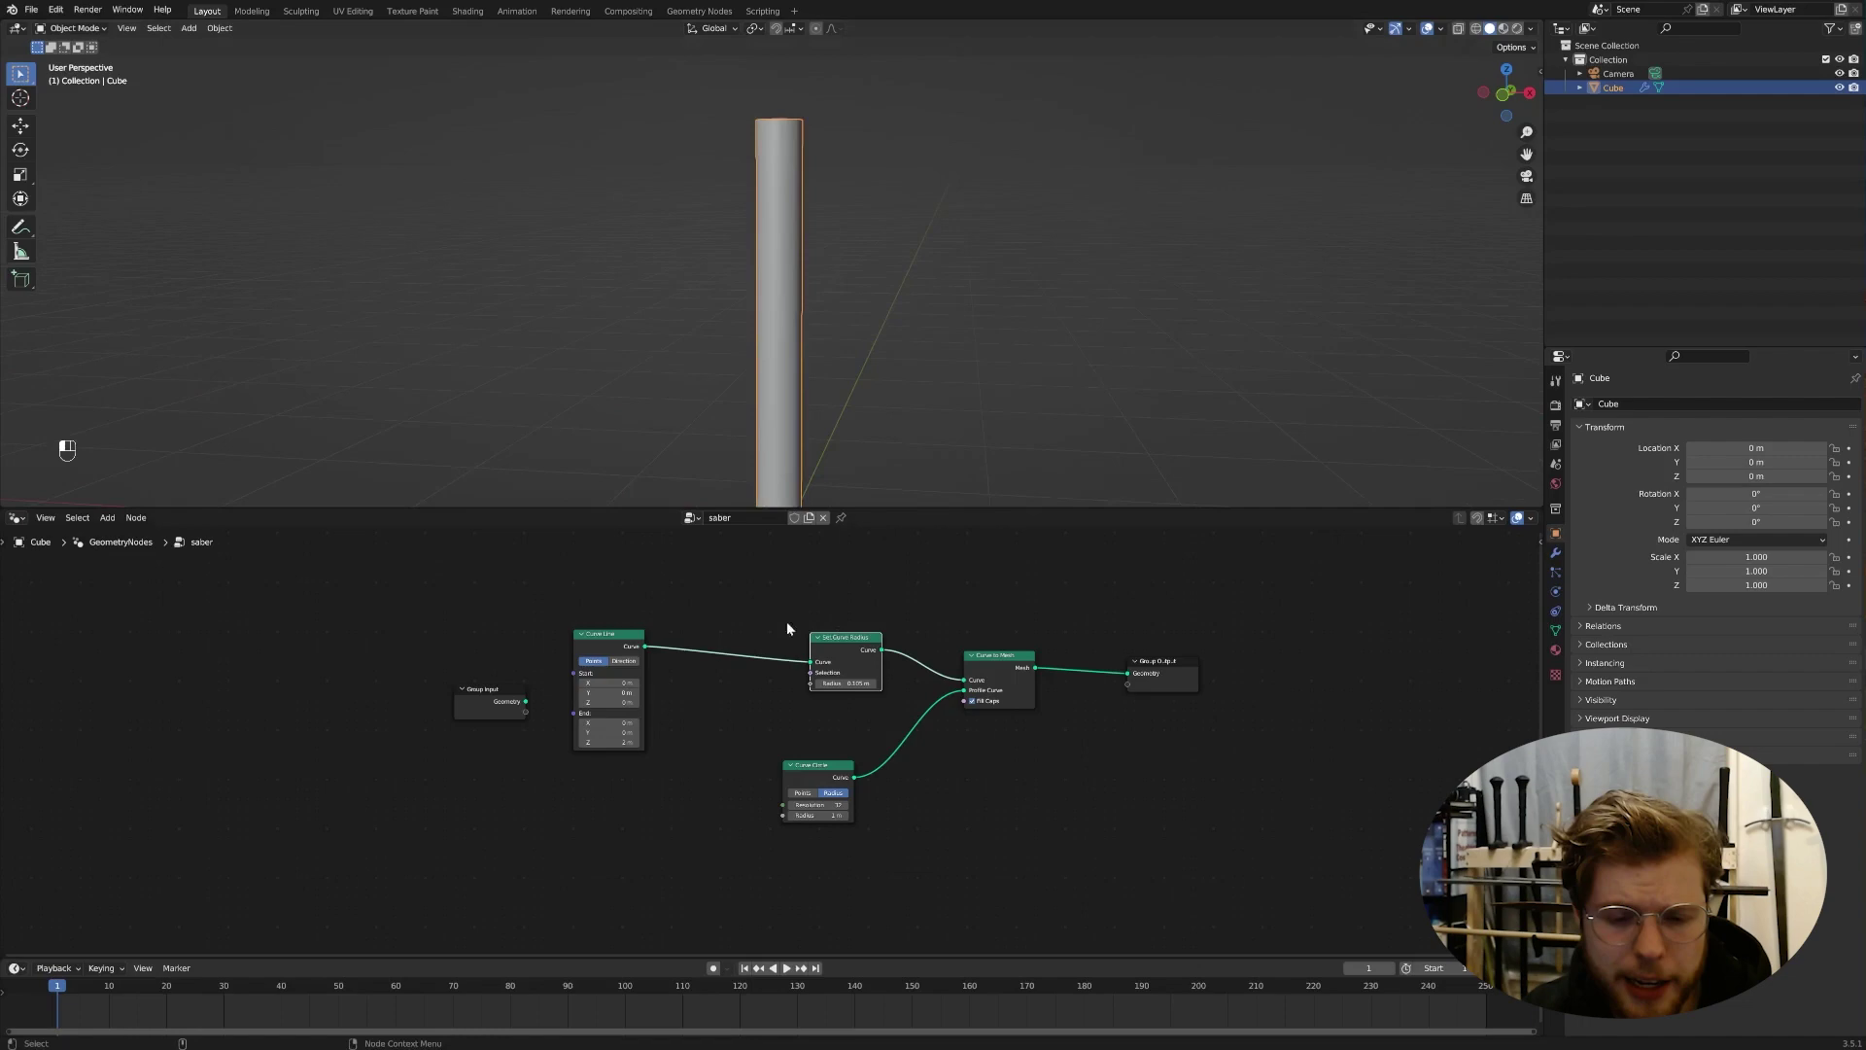
scroll(766, 650, "up", 1)
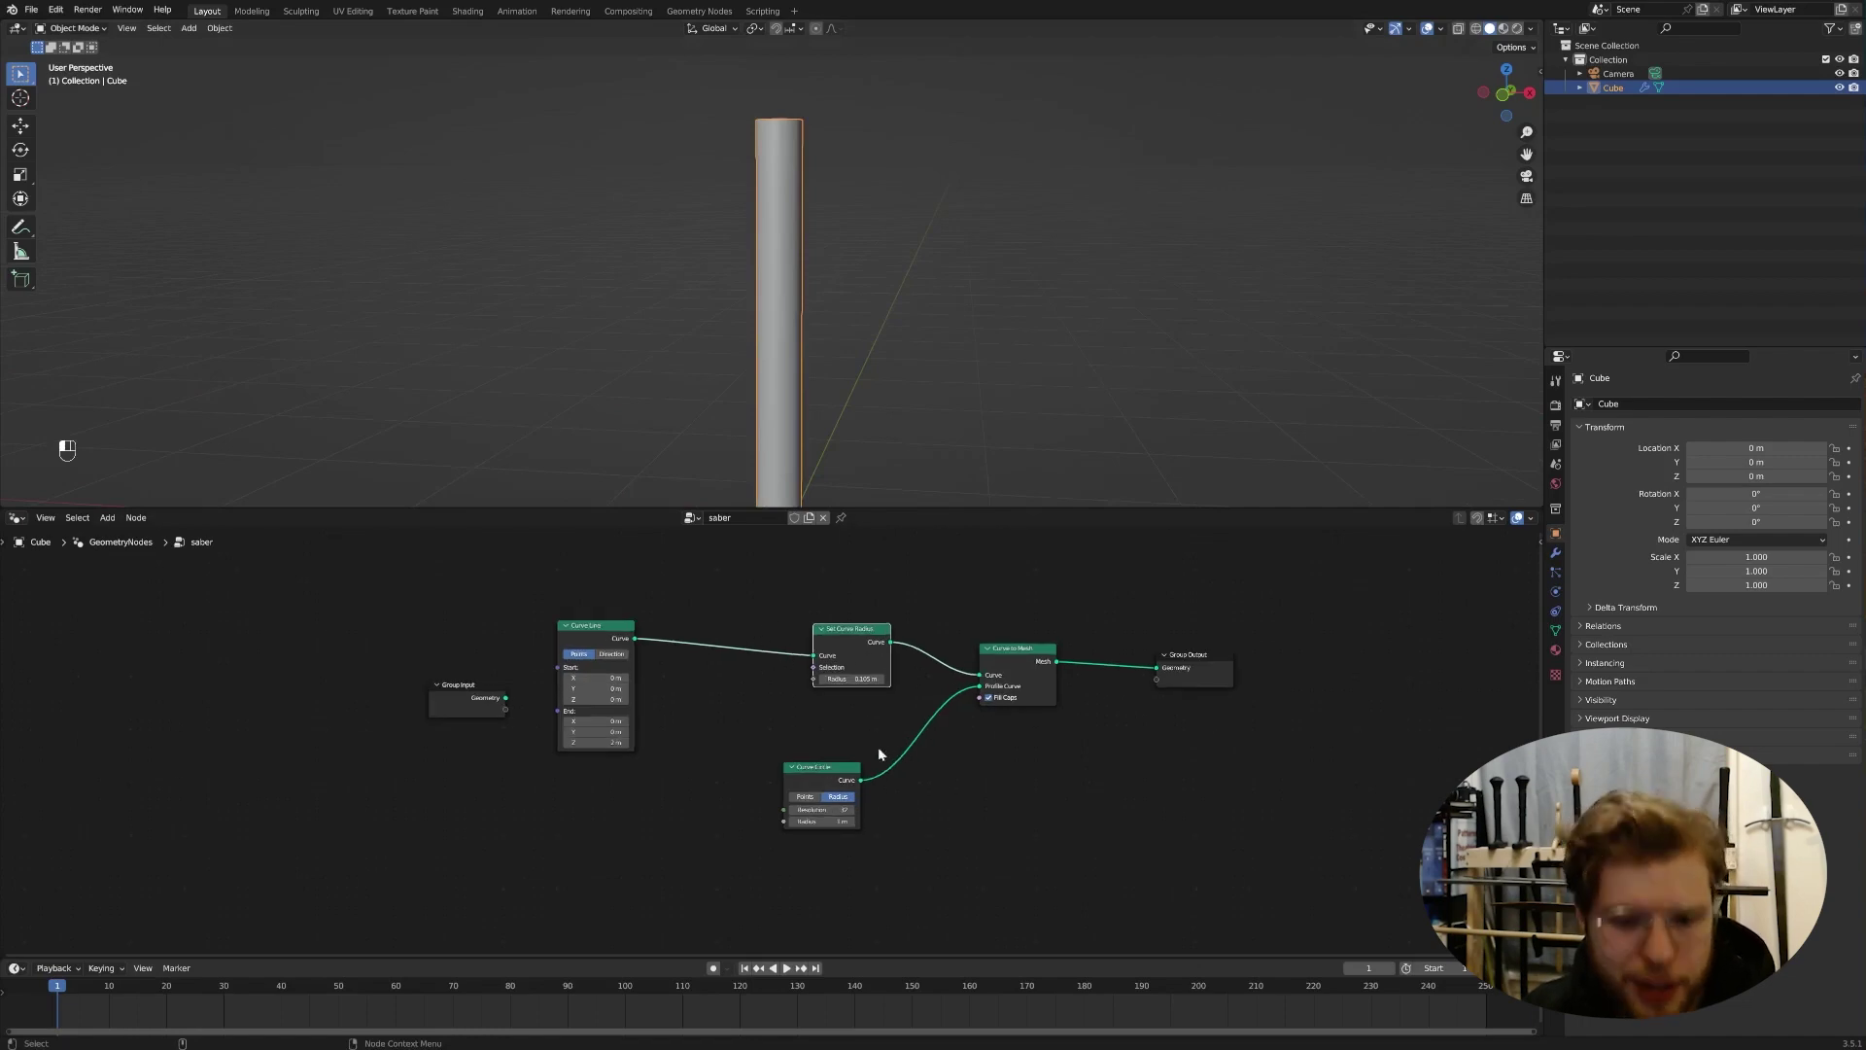
scroll(860, 792, "up", 1)
left_click_drag(822, 770, 960, 742)
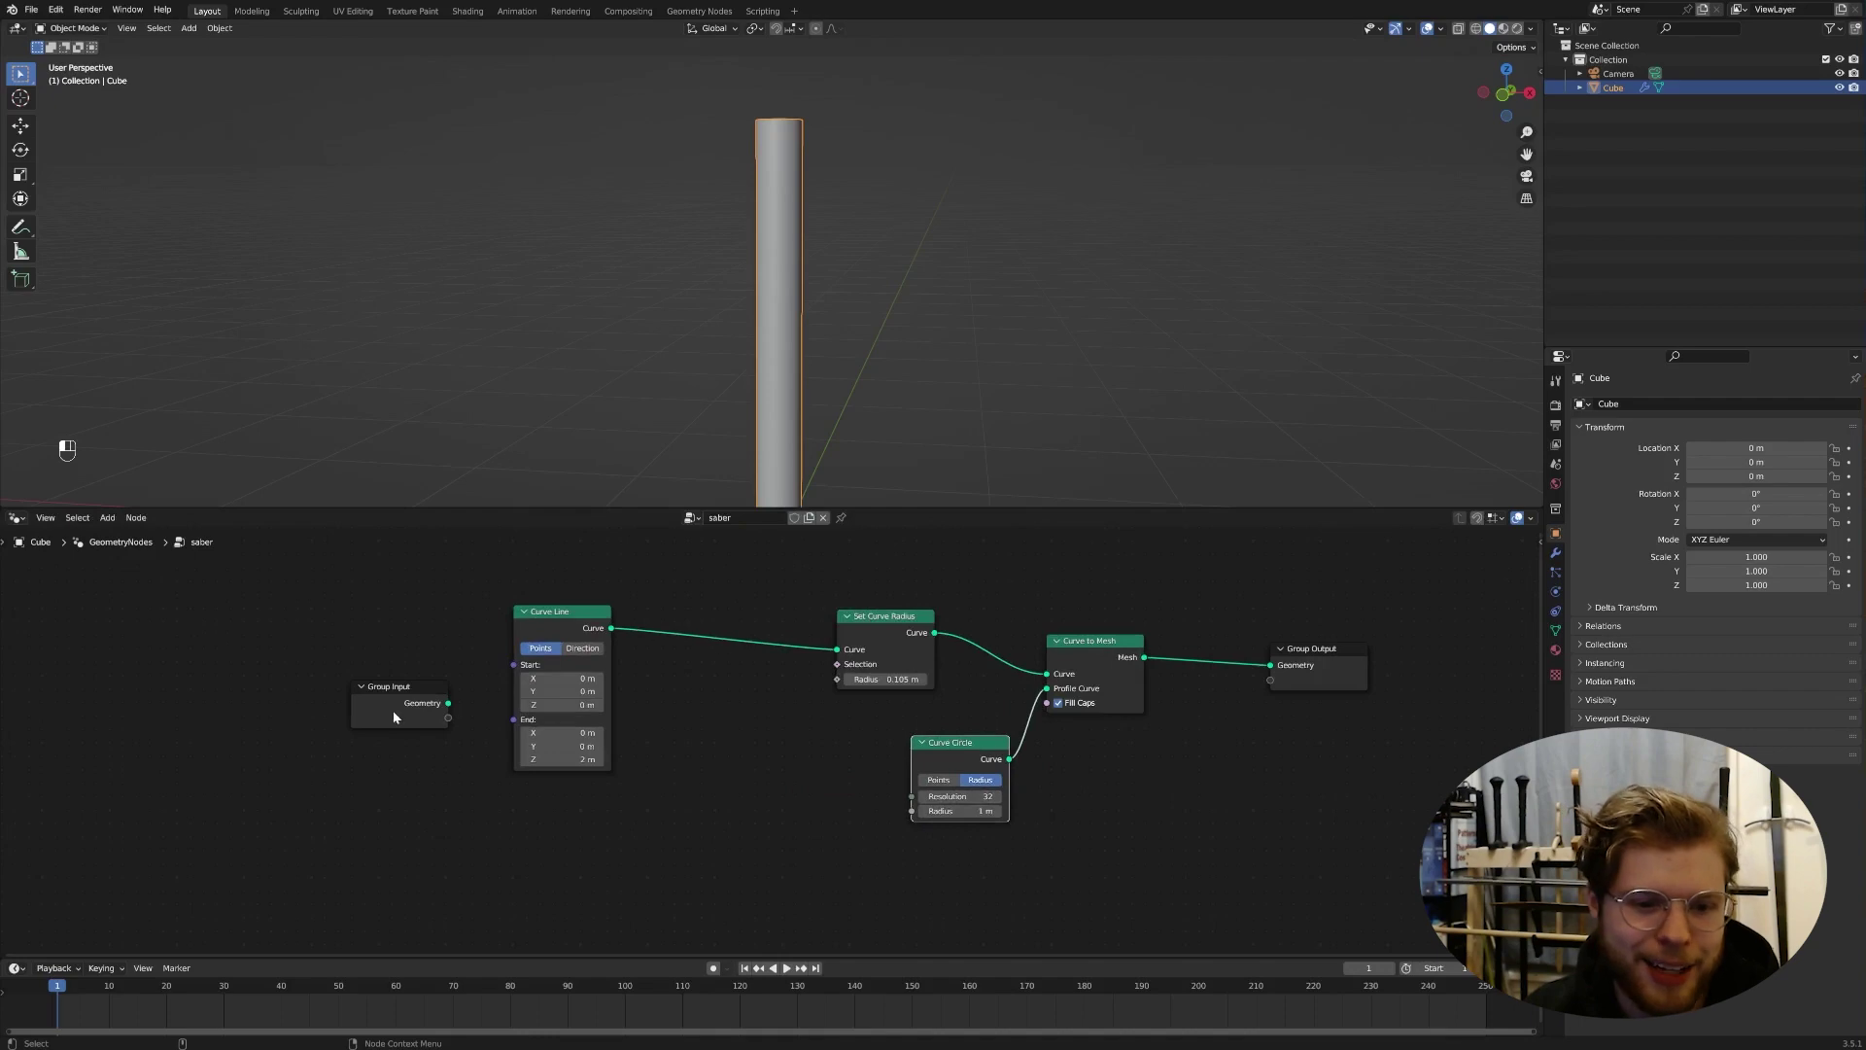
left_click_drag(393, 717, 76, 730)
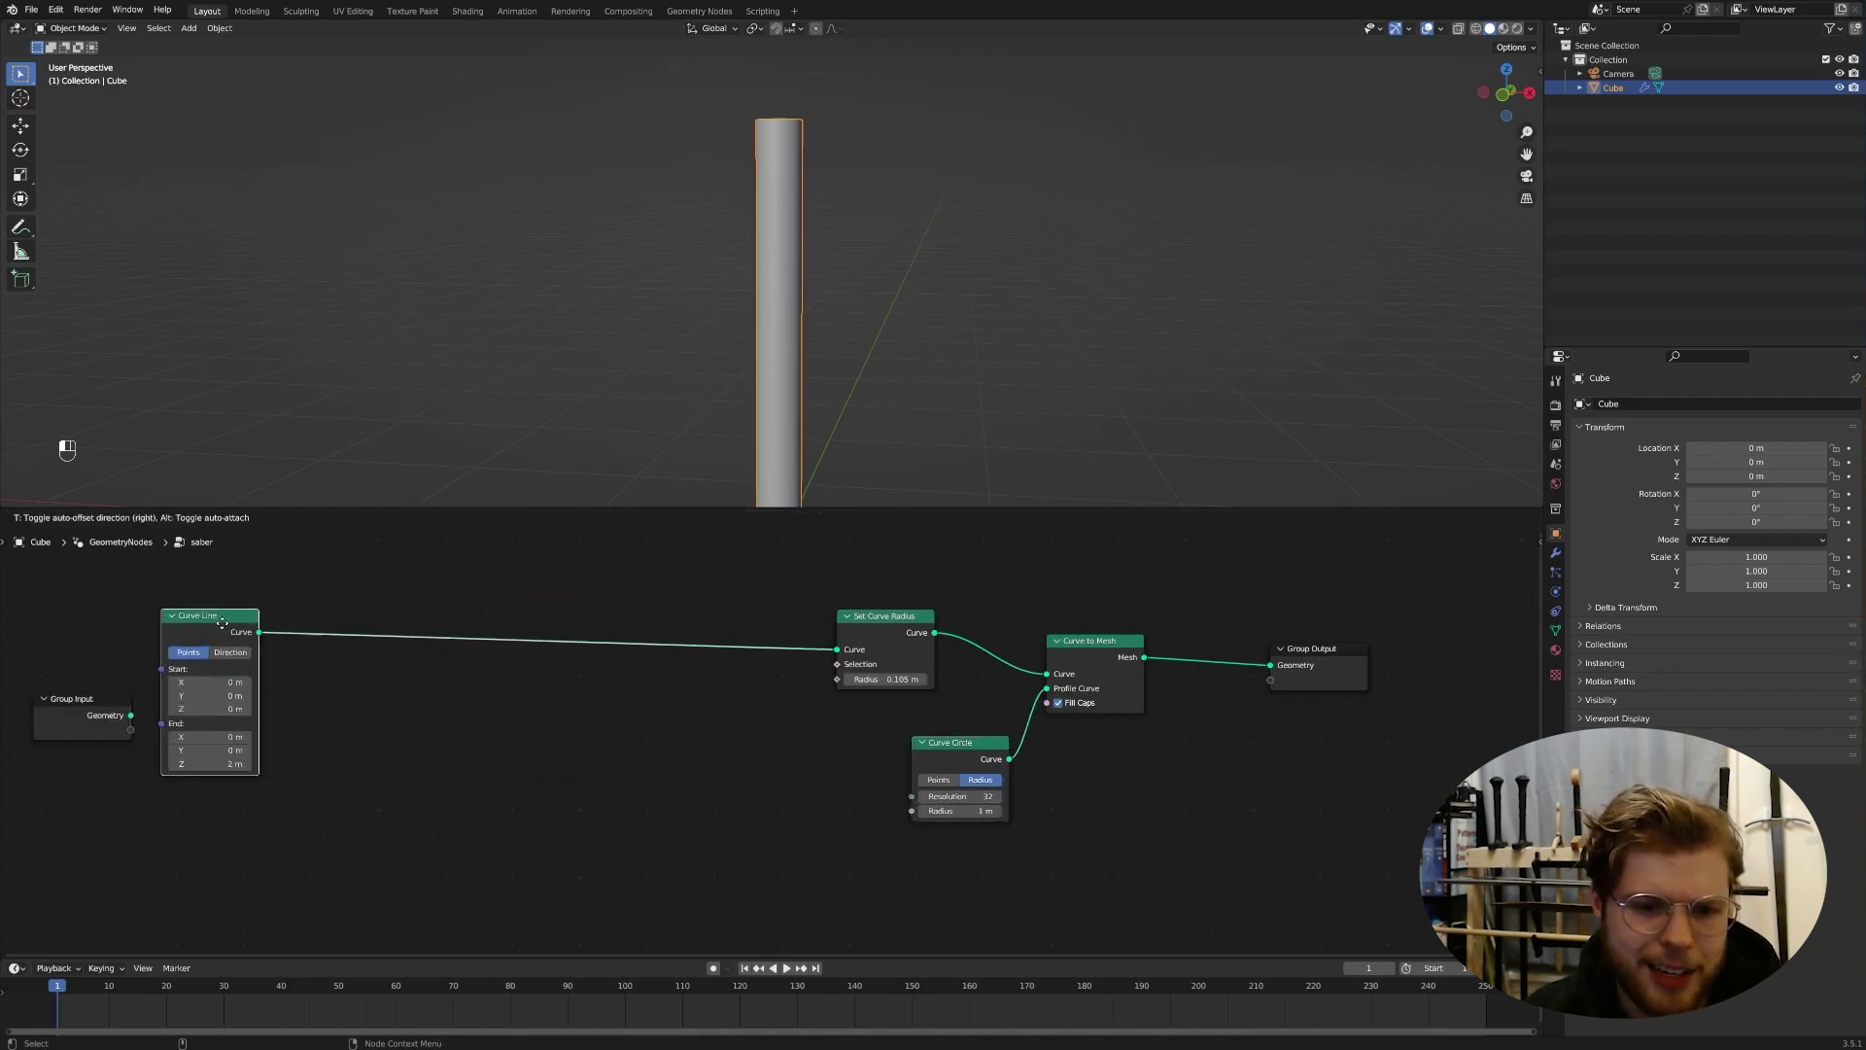
left_click_drag(223, 622, 234, 622)
Step: Add a Spline Parameter node and connect its Length output to the Radius input of Set Curve Radius
left_click_drag(838, 680, 702, 707)
type("spline")
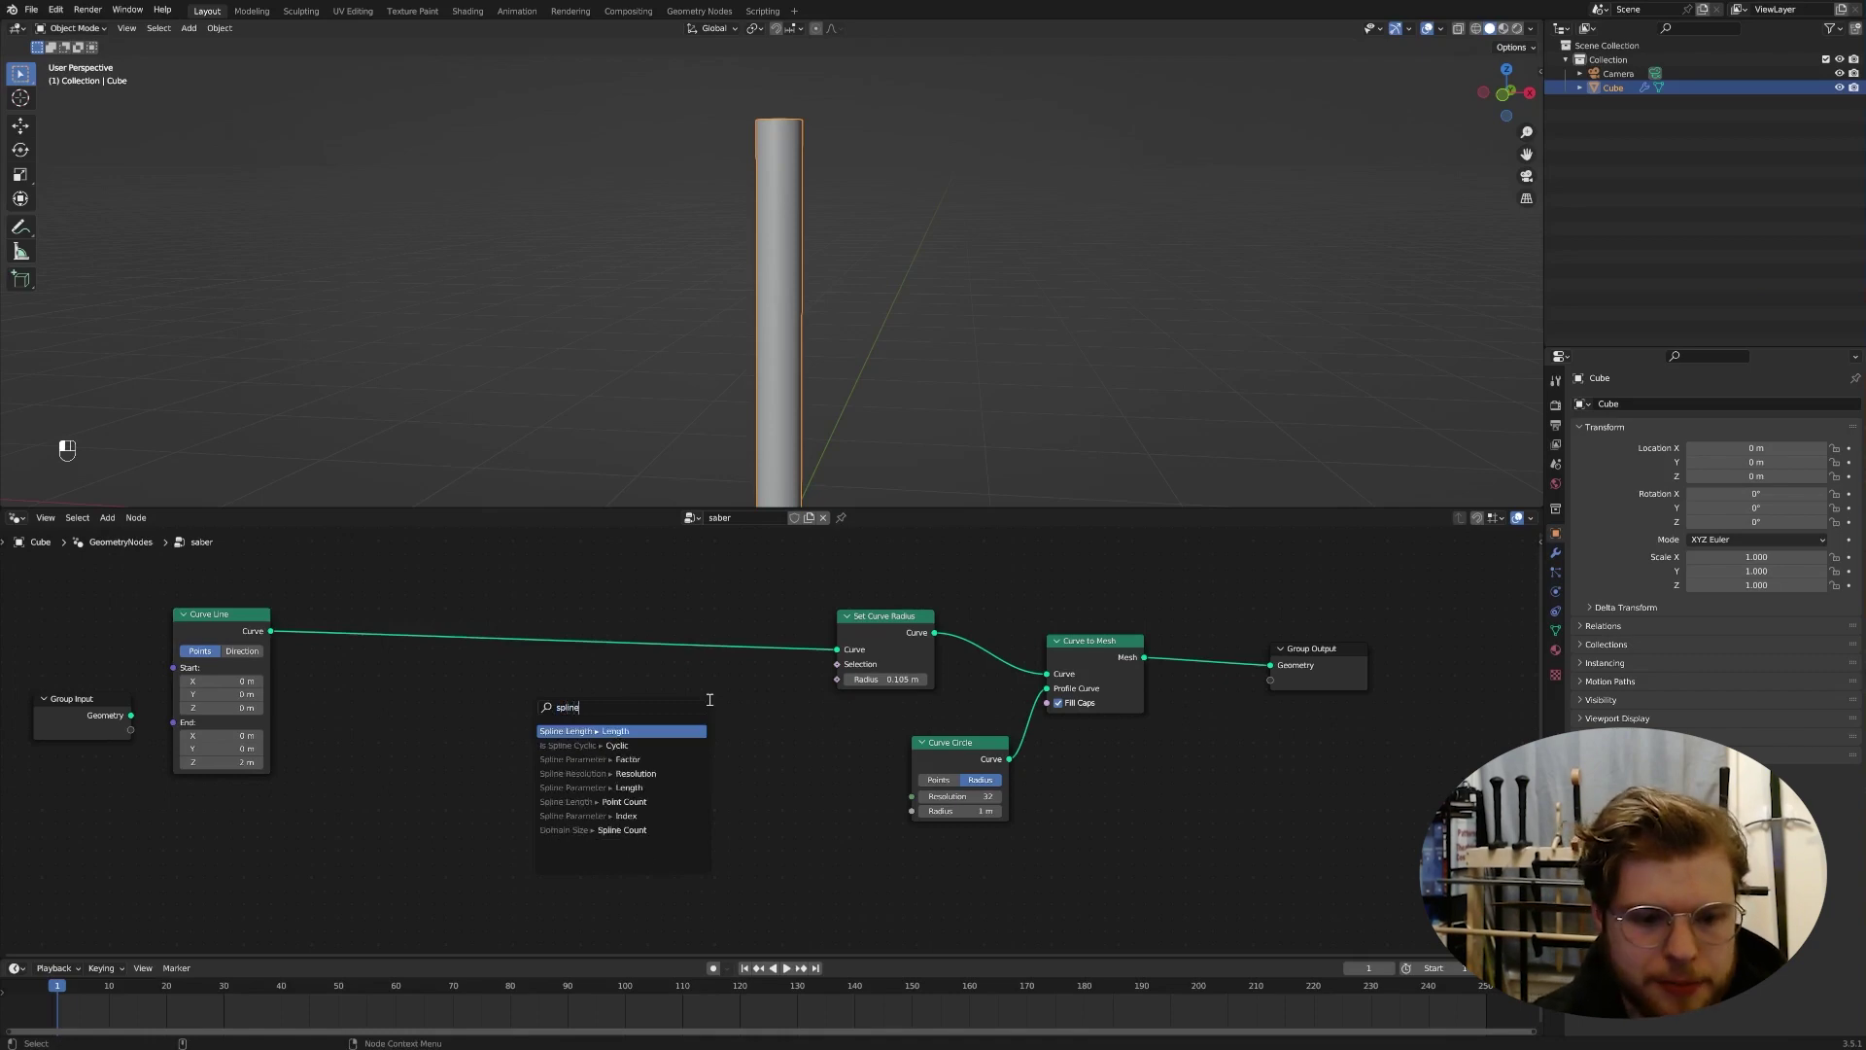
key("Down")
key("Down")
key("Return")
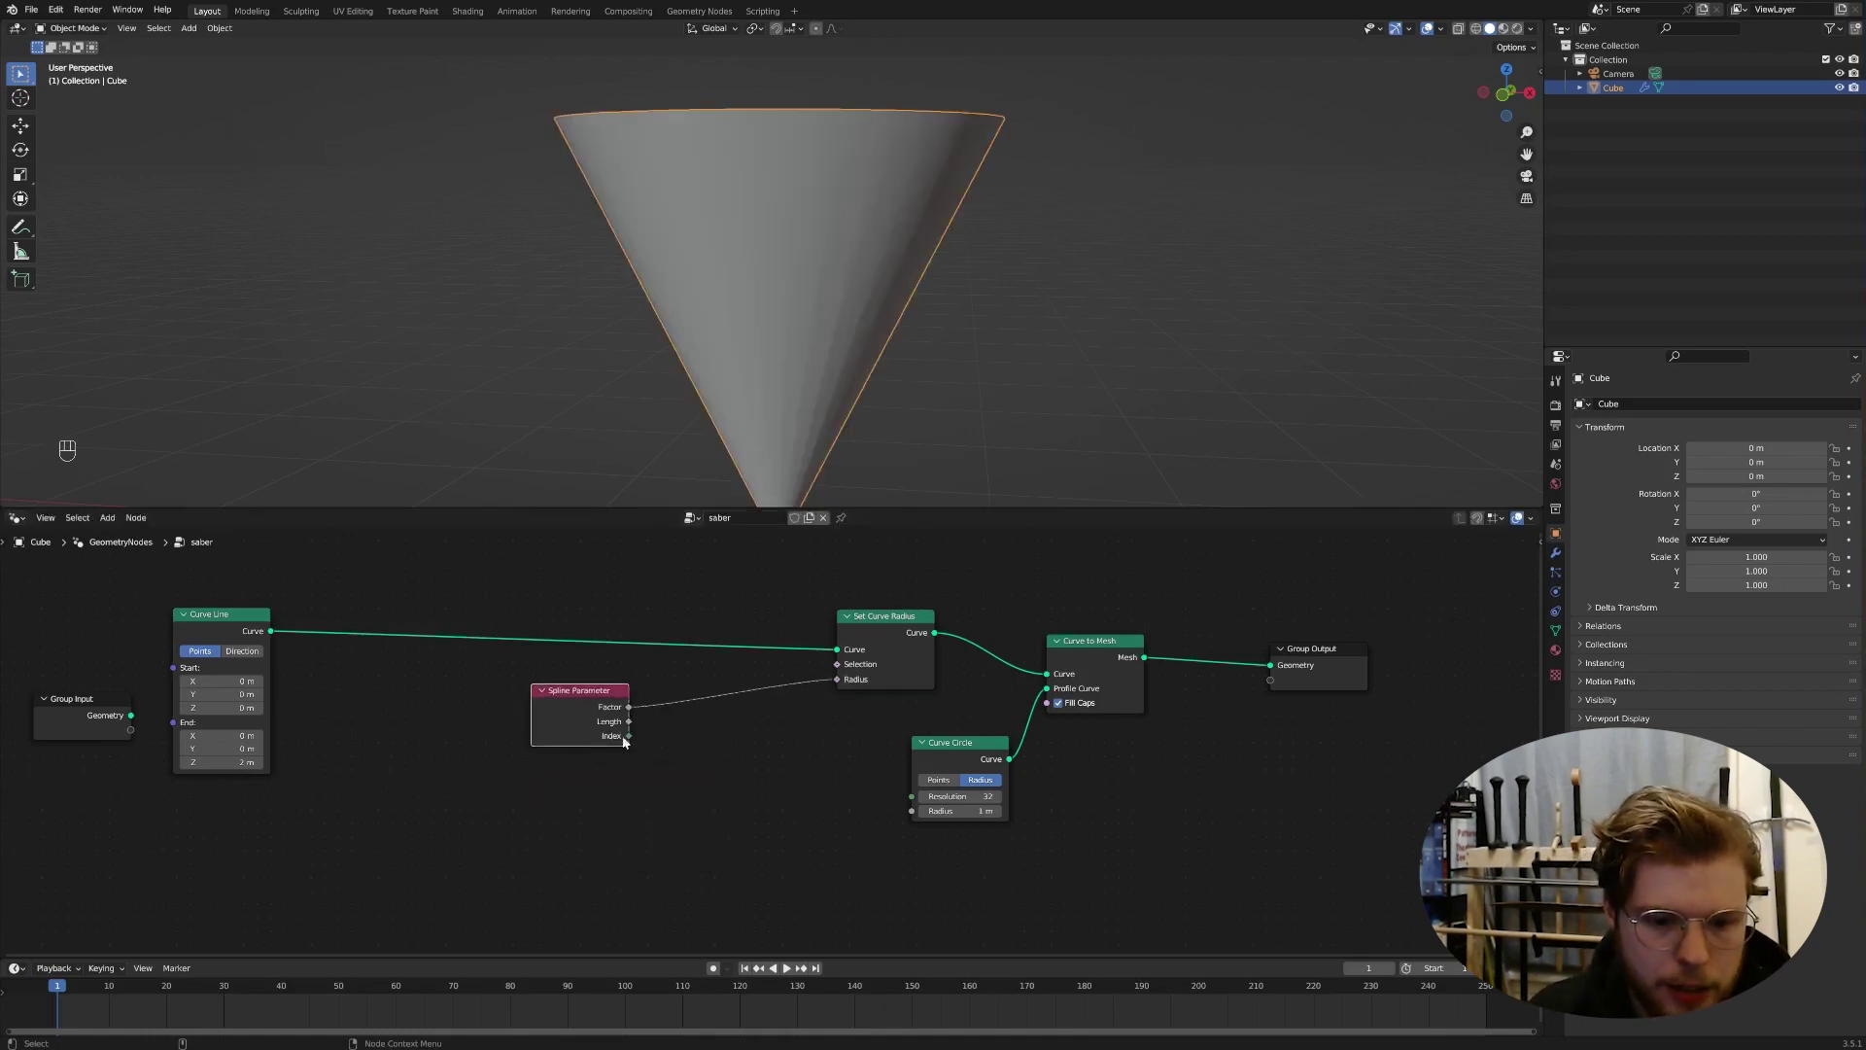
left_click_drag(629, 721, 837, 680)
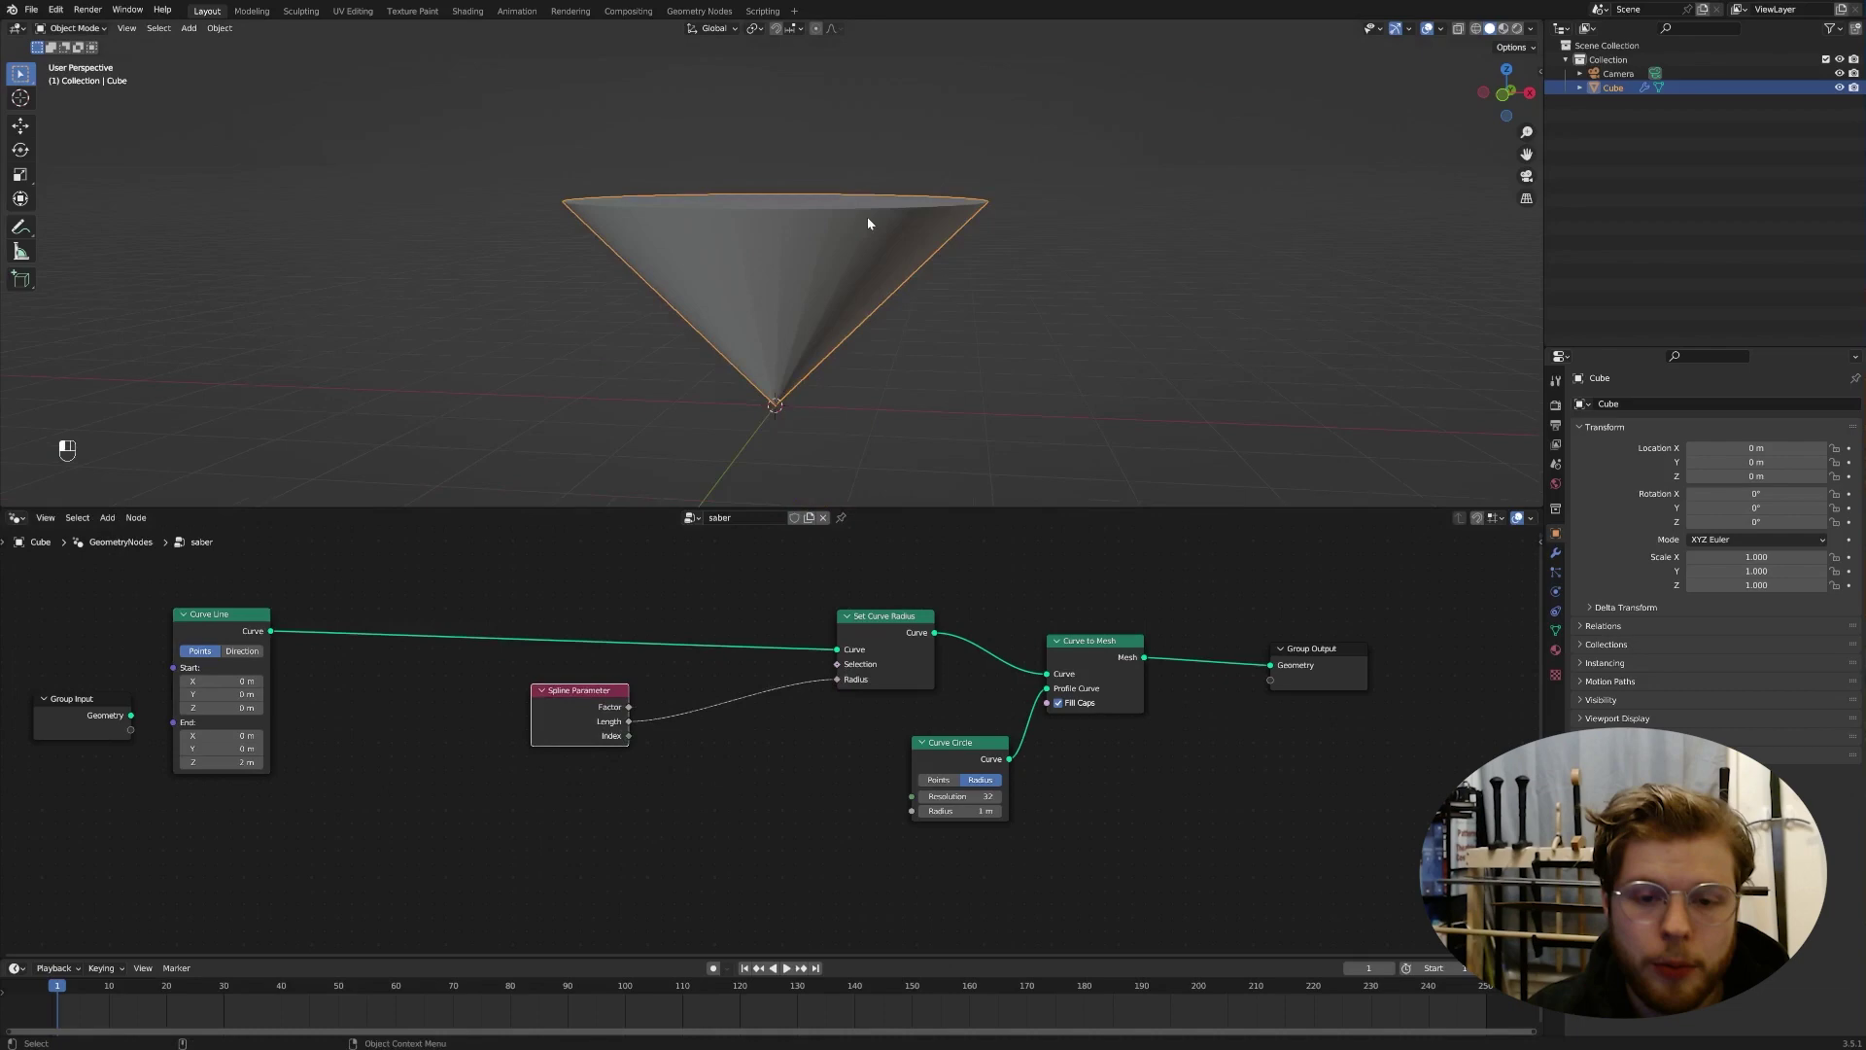
Step: Insert a Reverse Curve node between Curve Line and Set Curve Radius, and place the Spline Parameter node directly beneath it
key("shift+a")
left_click(571, 613)
type("rer")
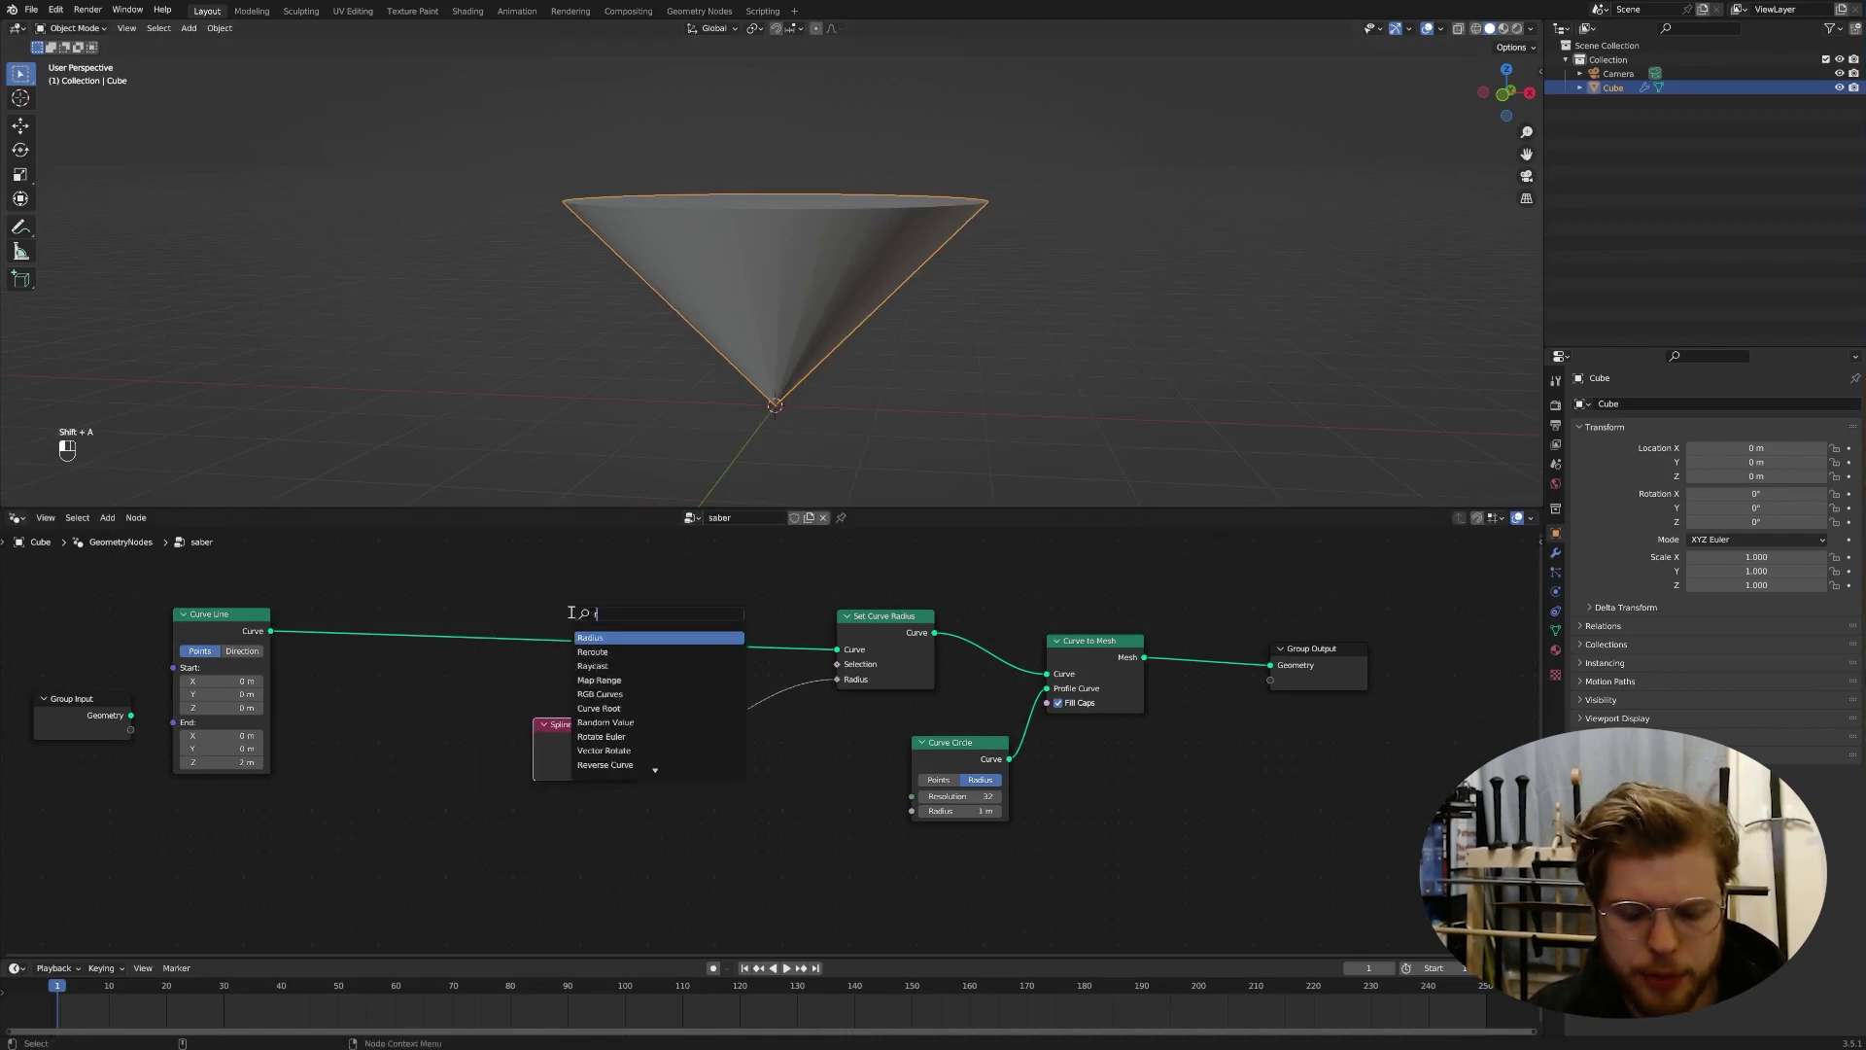
key("BackSpace")
type("v")
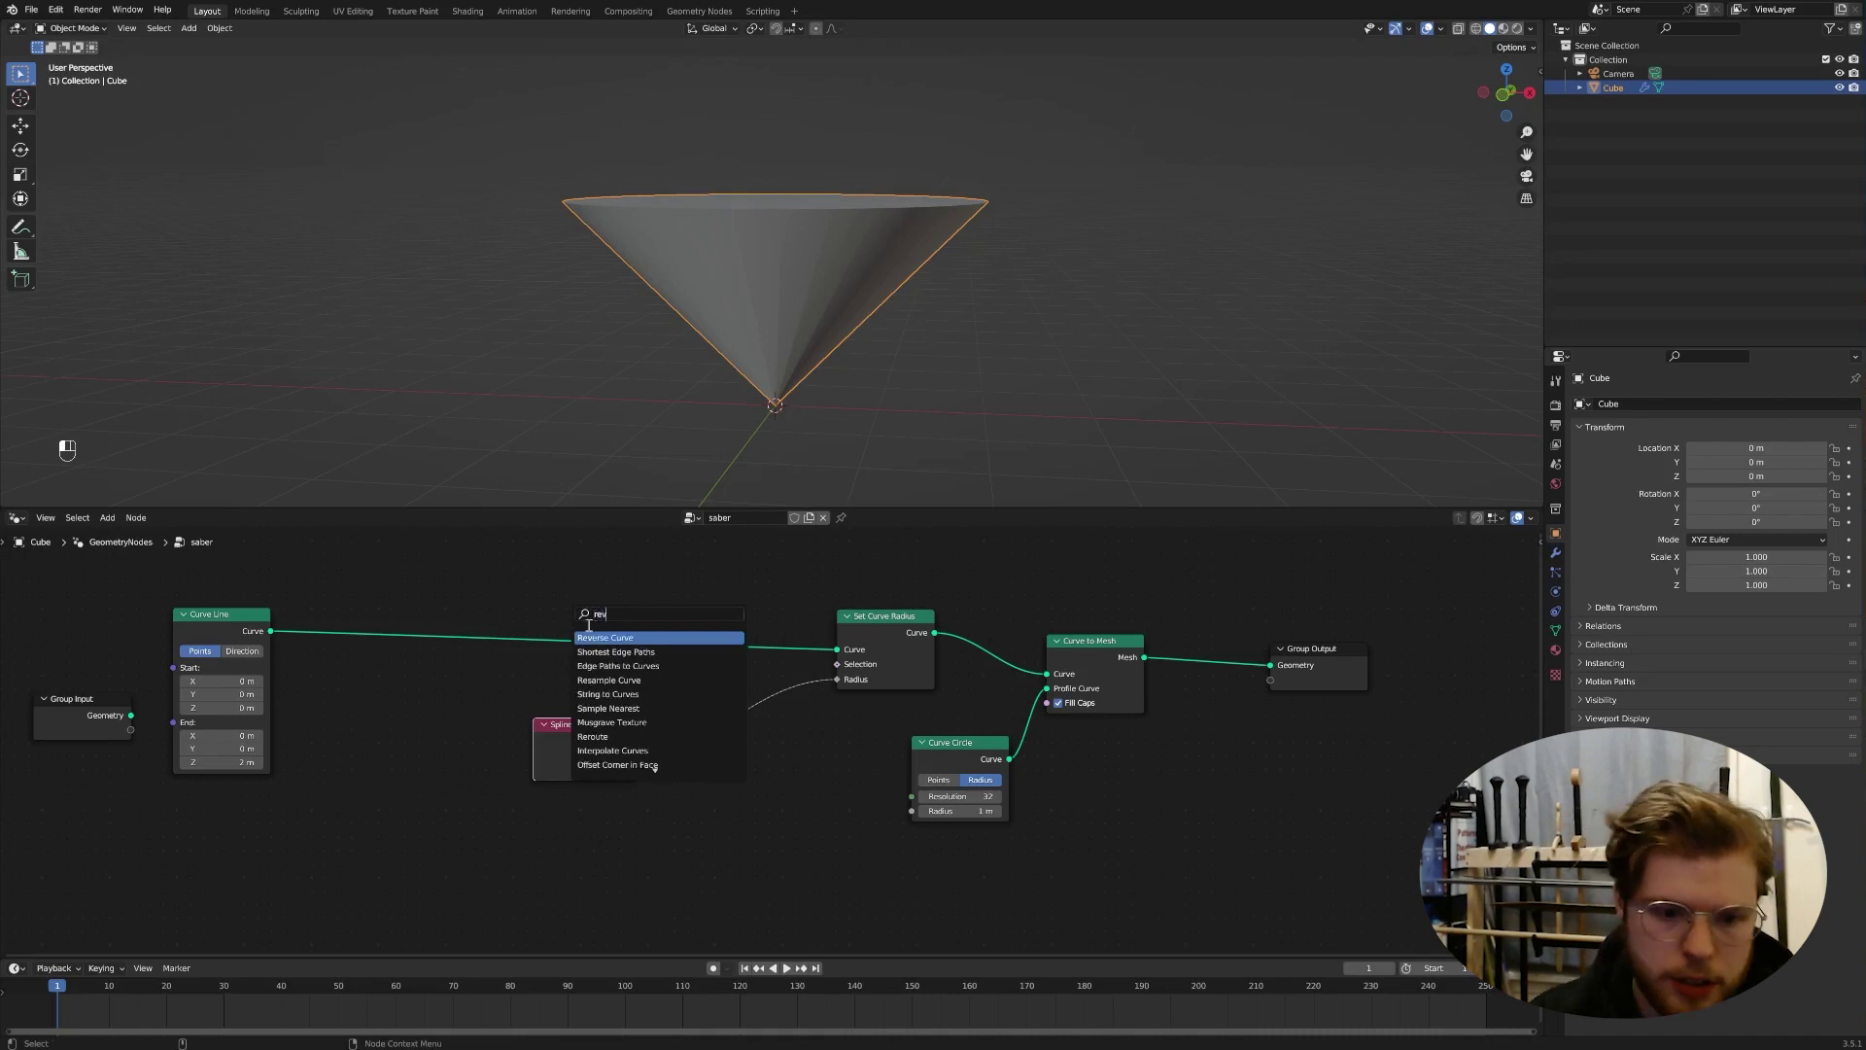
left_click(638, 639)
left_click(638, 642)
middle_click_drag(775, 414, 954, 292)
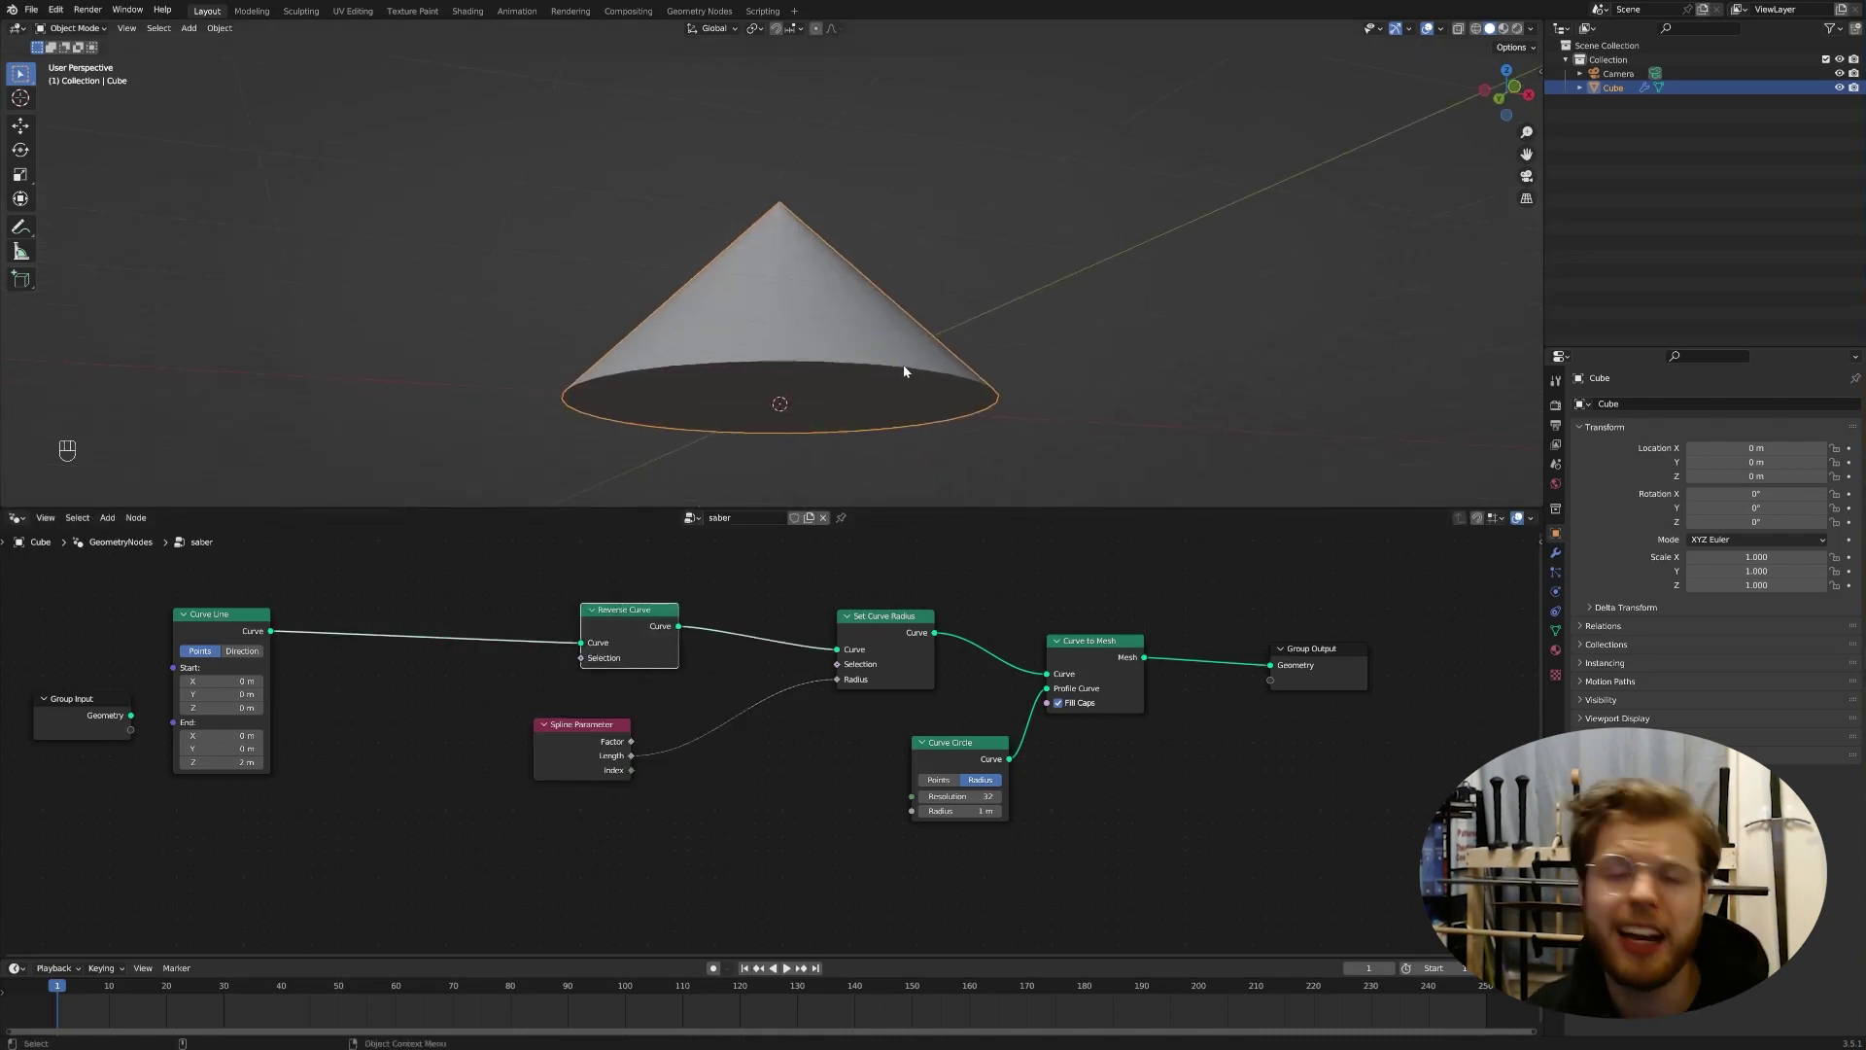
scroll(904, 370, "up", 3)
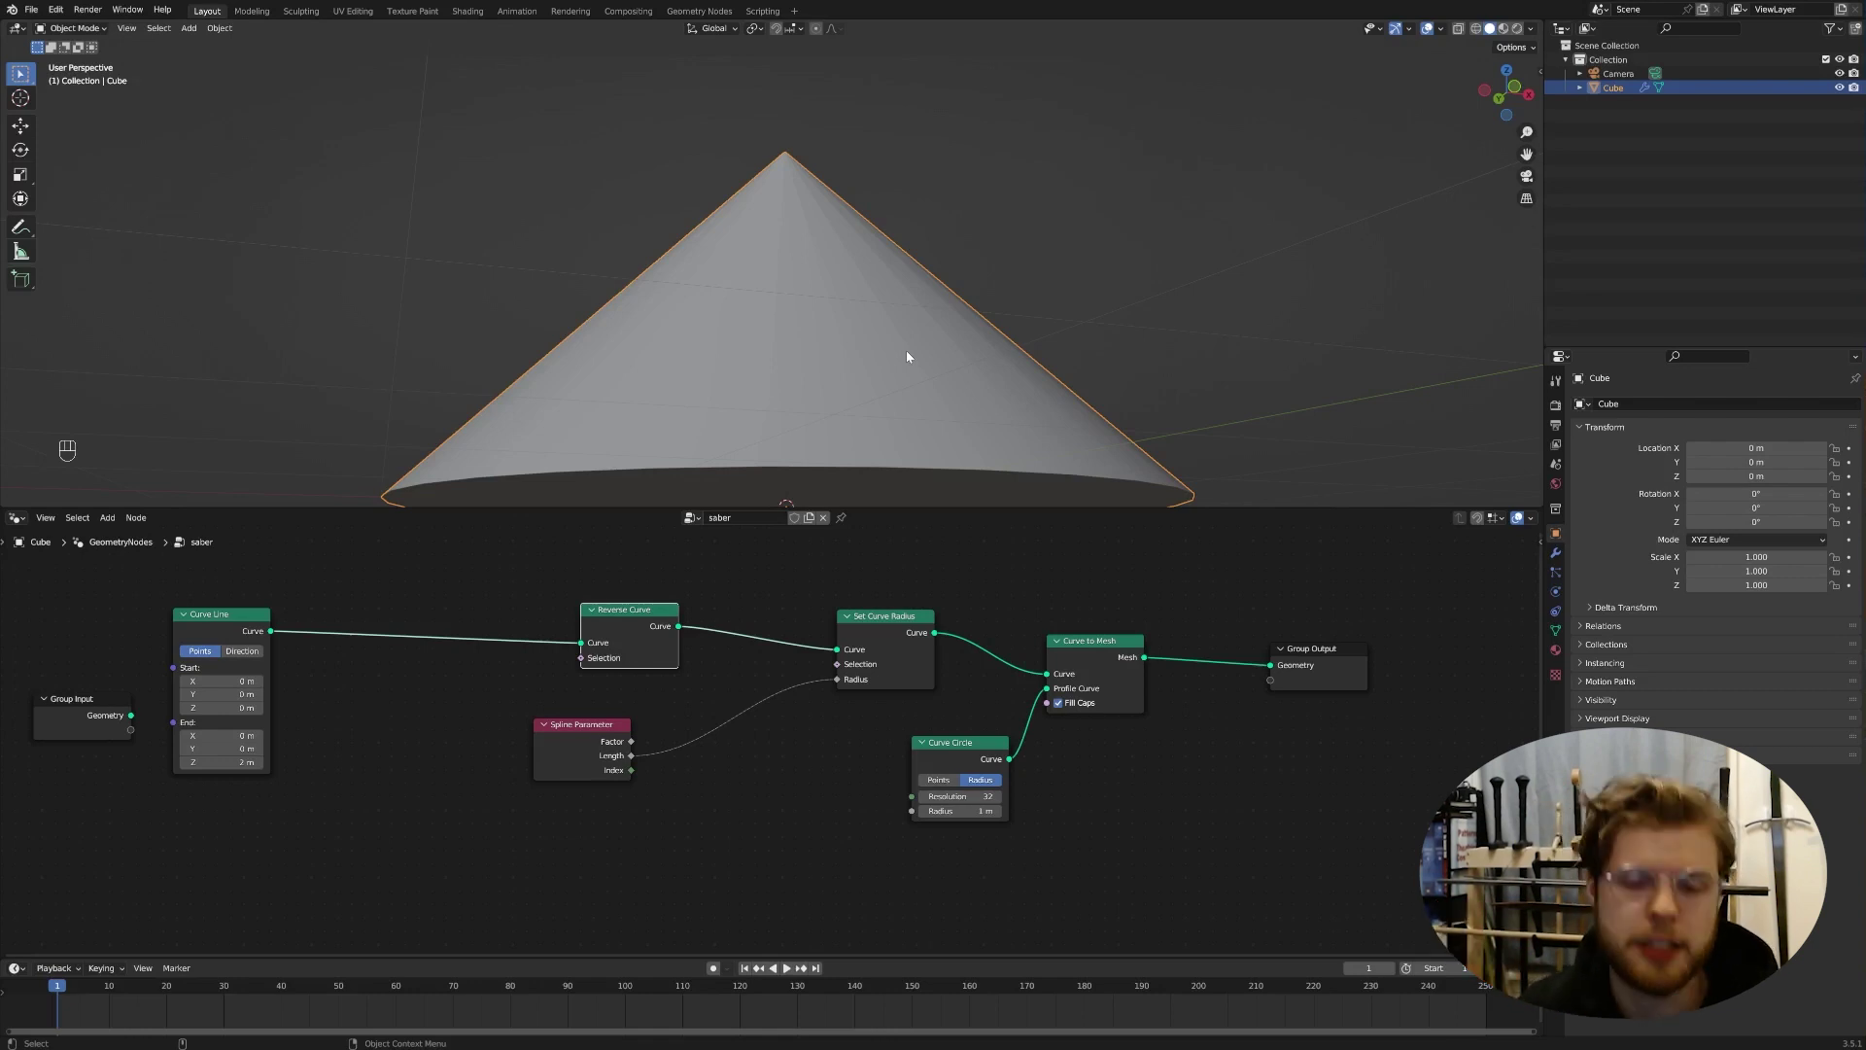
left_click_drag(583, 725, 630, 687)
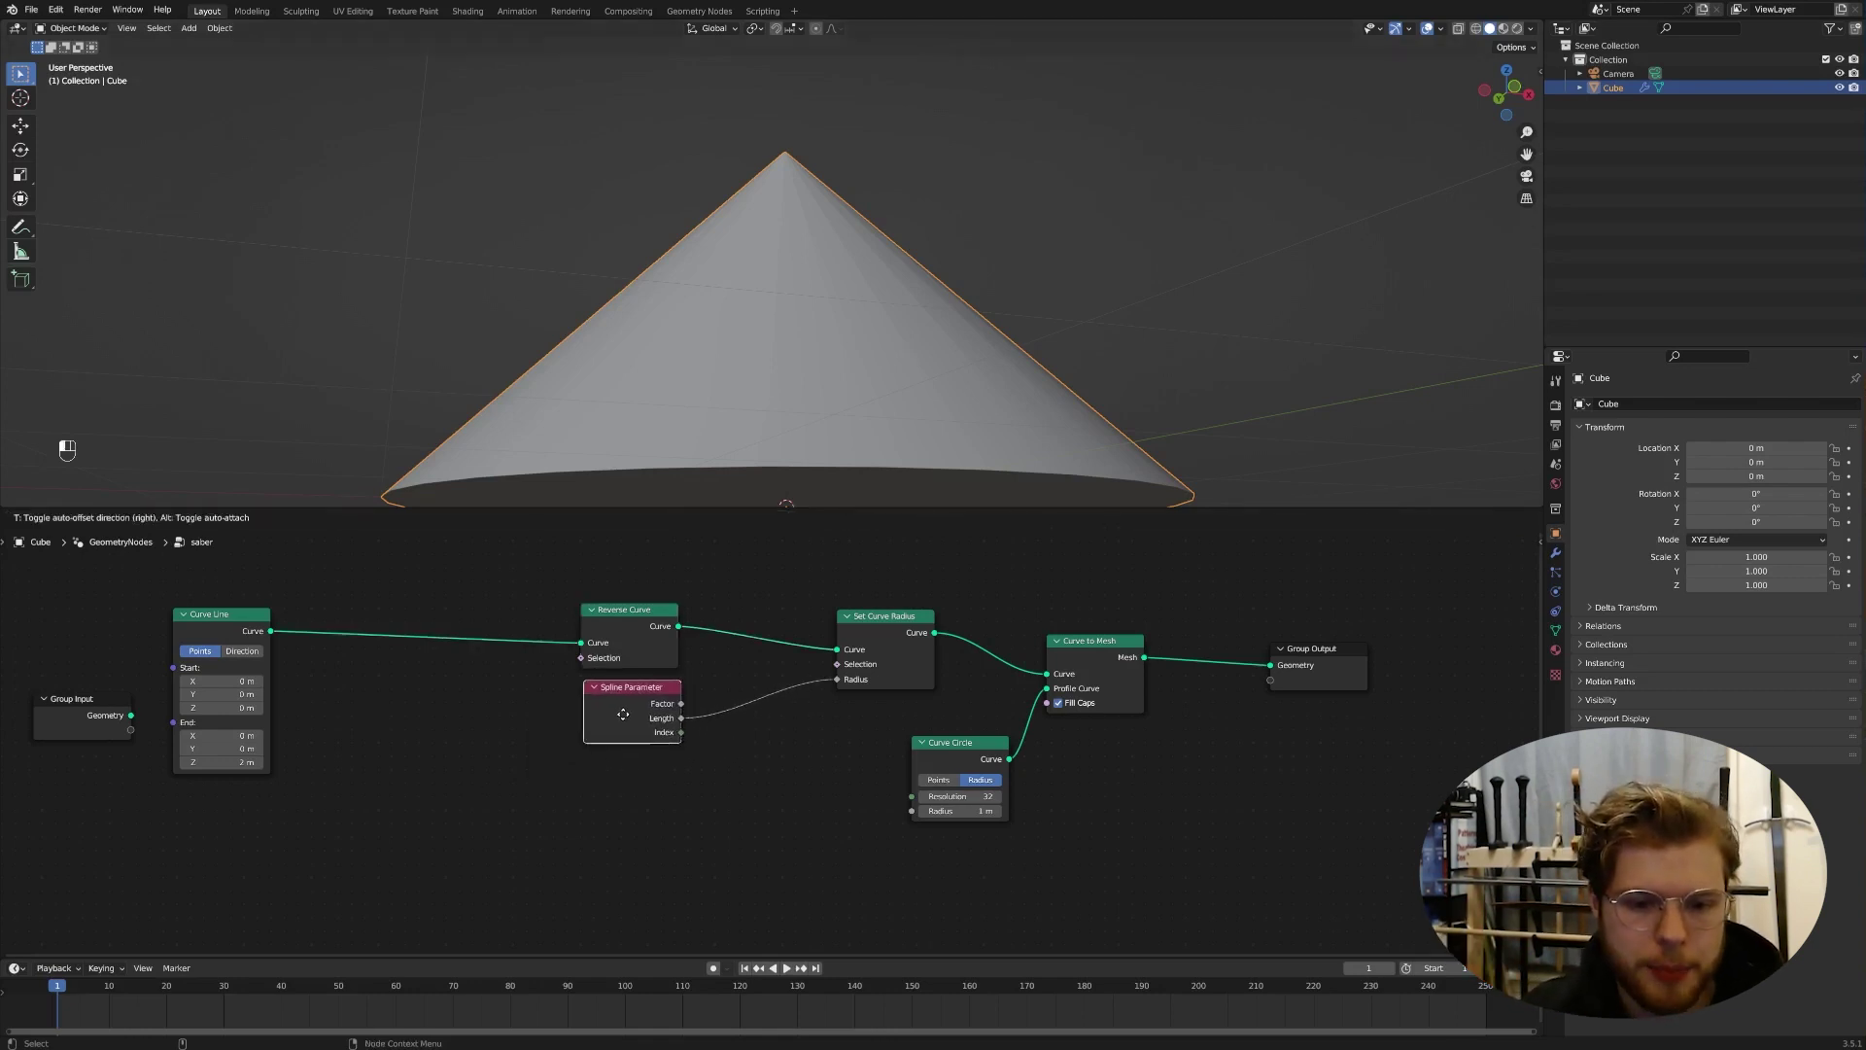
middle_click_drag(900, 188, 900, 275)
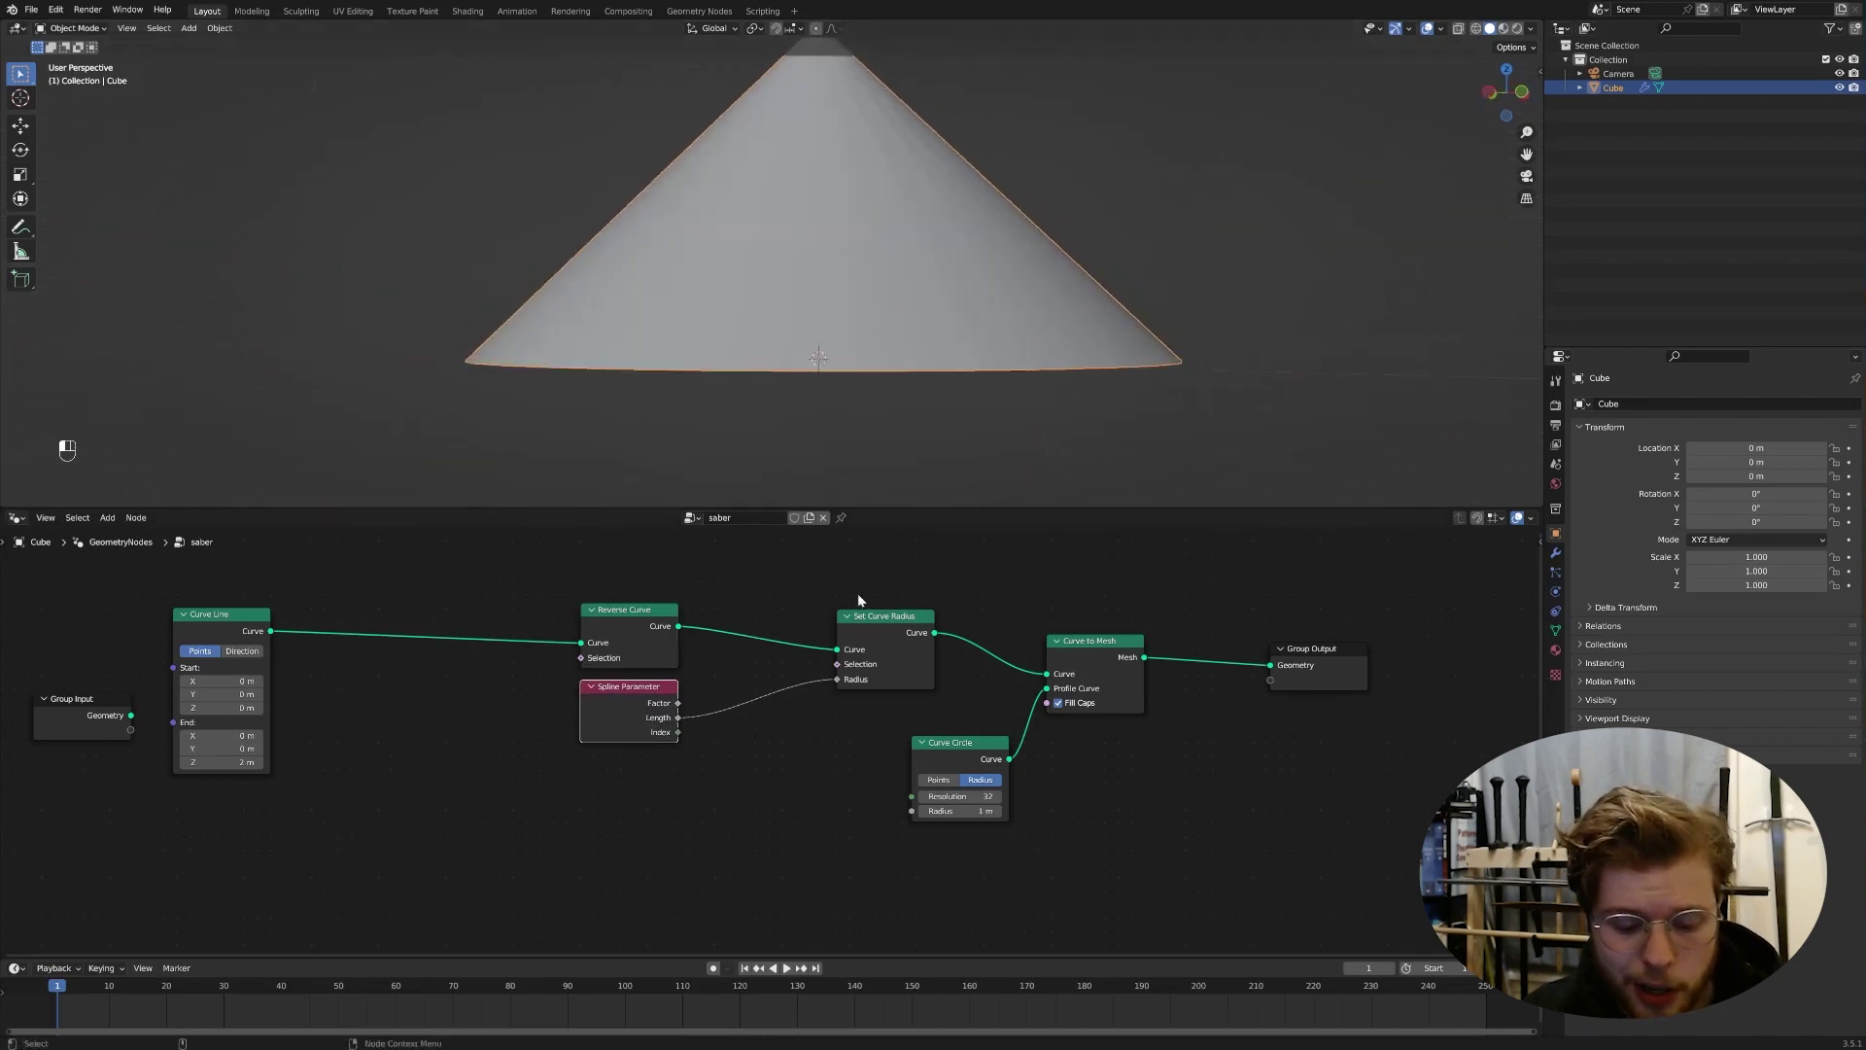
Step: Insert a Math node set to Multiply between Spline Parameter and Set Curve Radius, with a value of 0.3
key("shift+a")
left_click(819, 789)
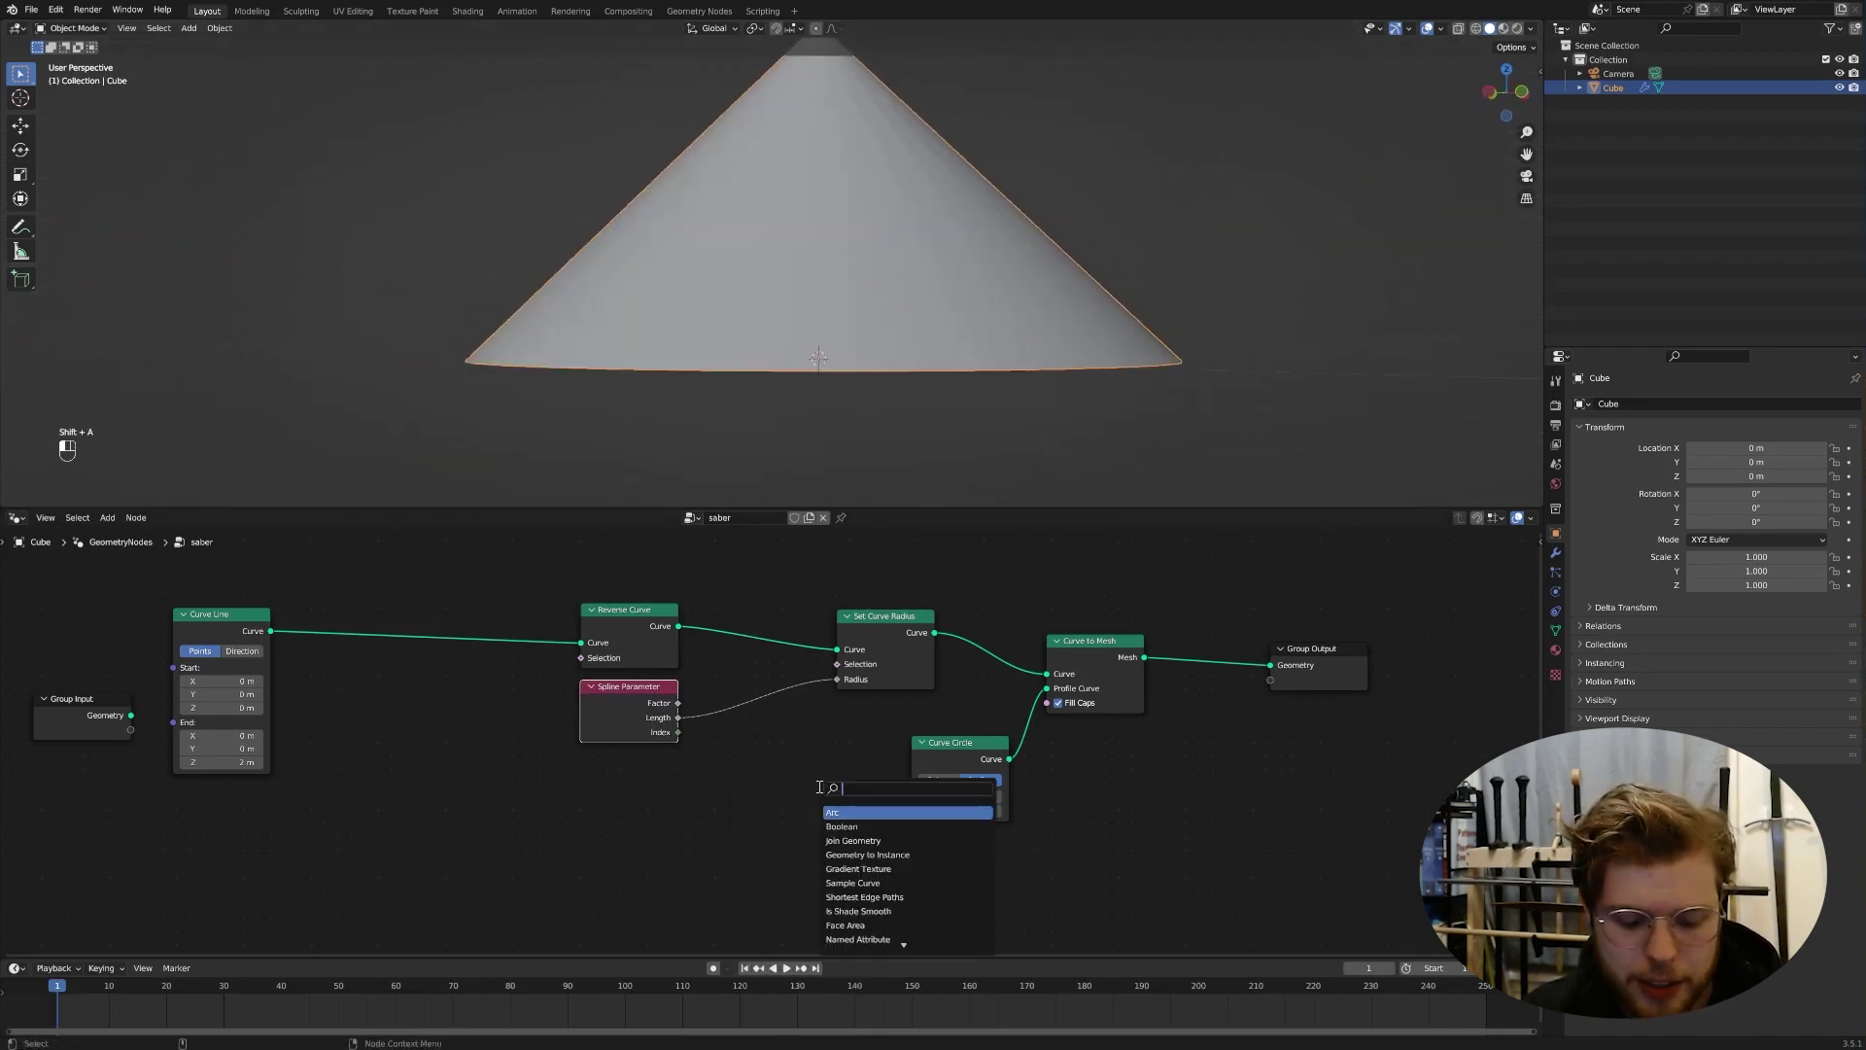
type("math")
key("Return")
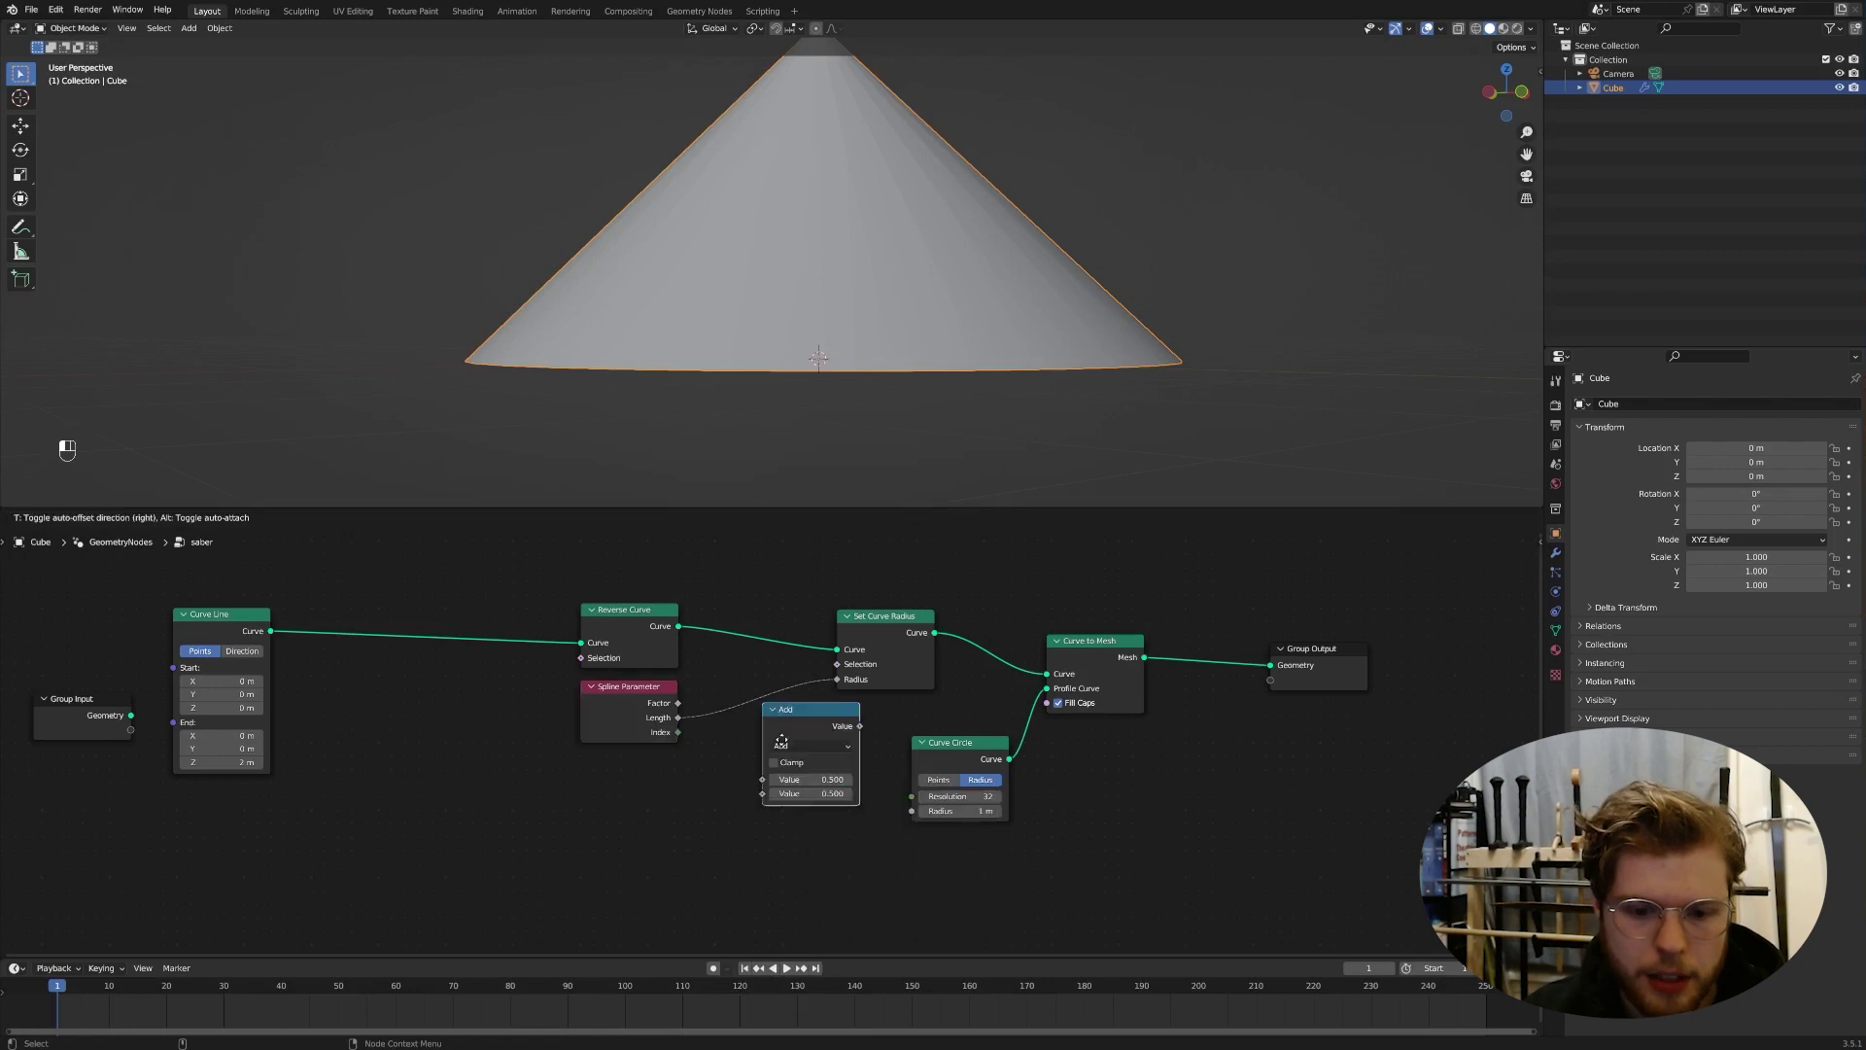
left_click(778, 759)
left_click(784, 729)
left_click(782, 801)
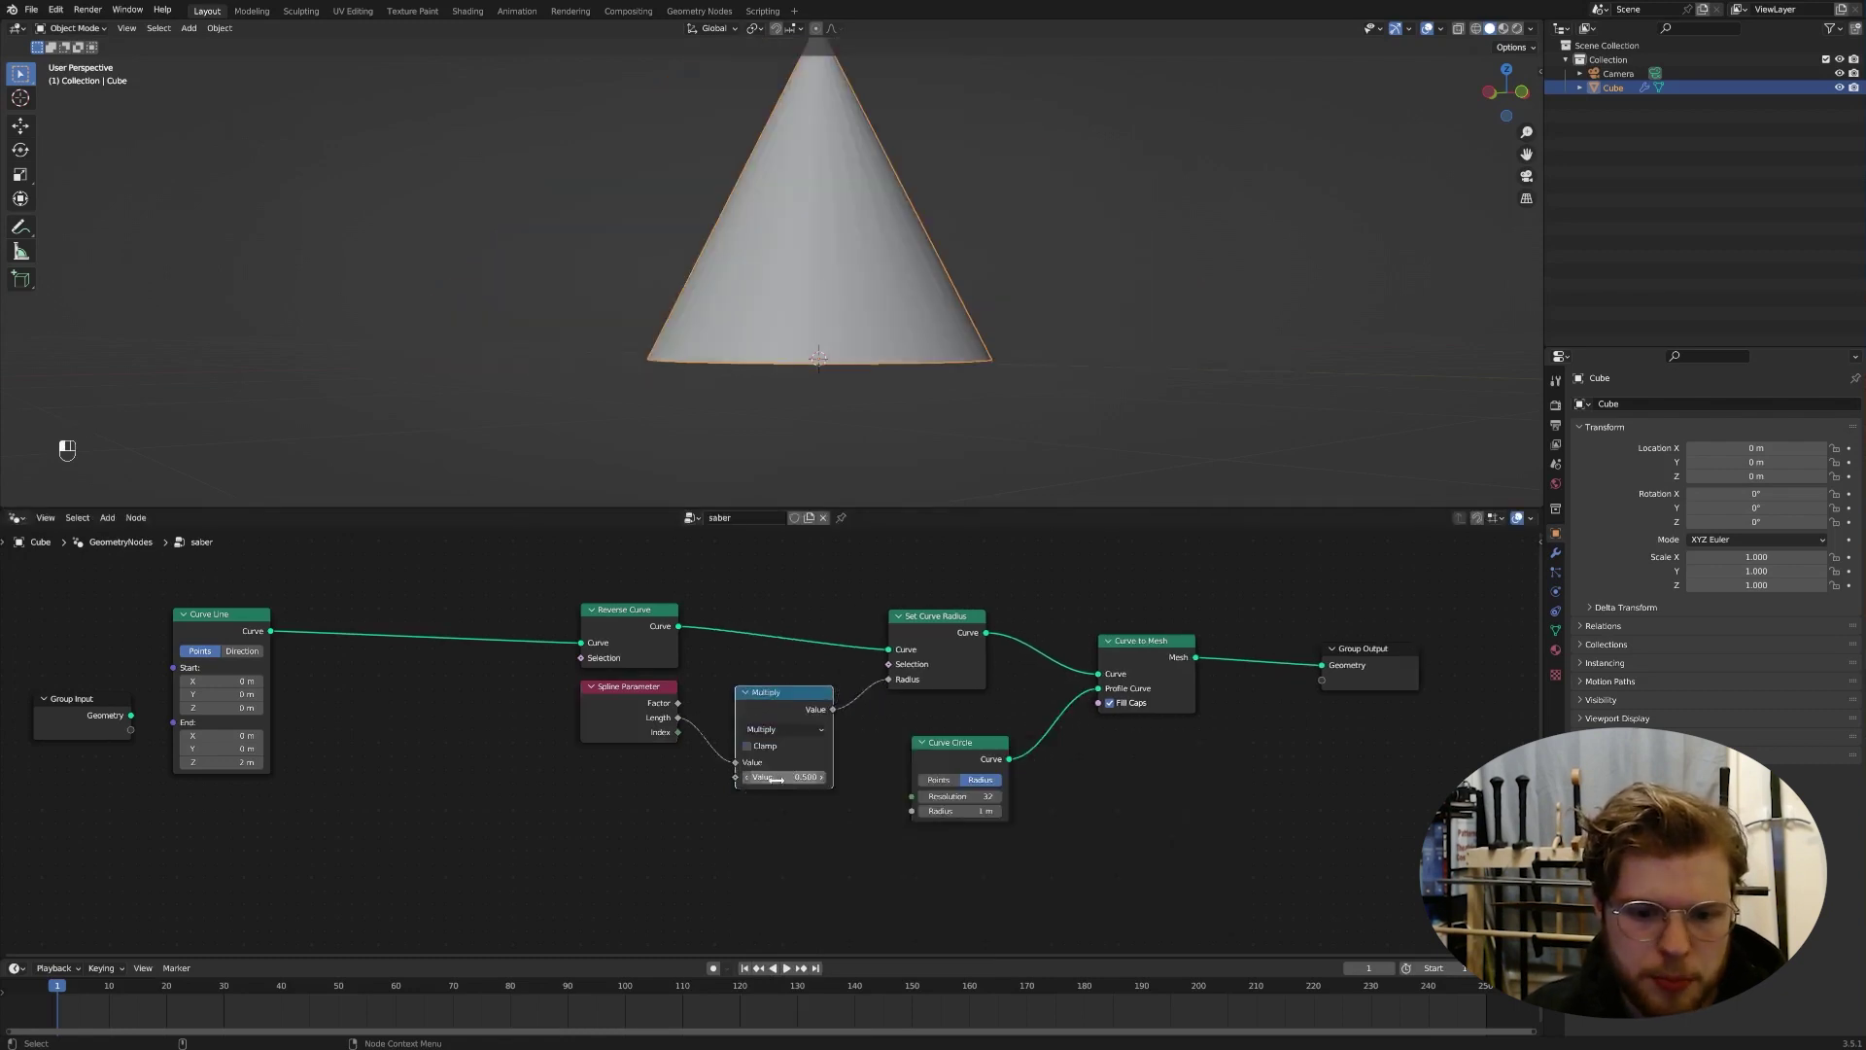
mouse_move(776, 779)
left_mouse_down()
mouse_move(729, 780)
mouse_move(759, 780)
left_mouse_up()
Step: Change the Math node's operation to Minimum
left_click(784, 729)
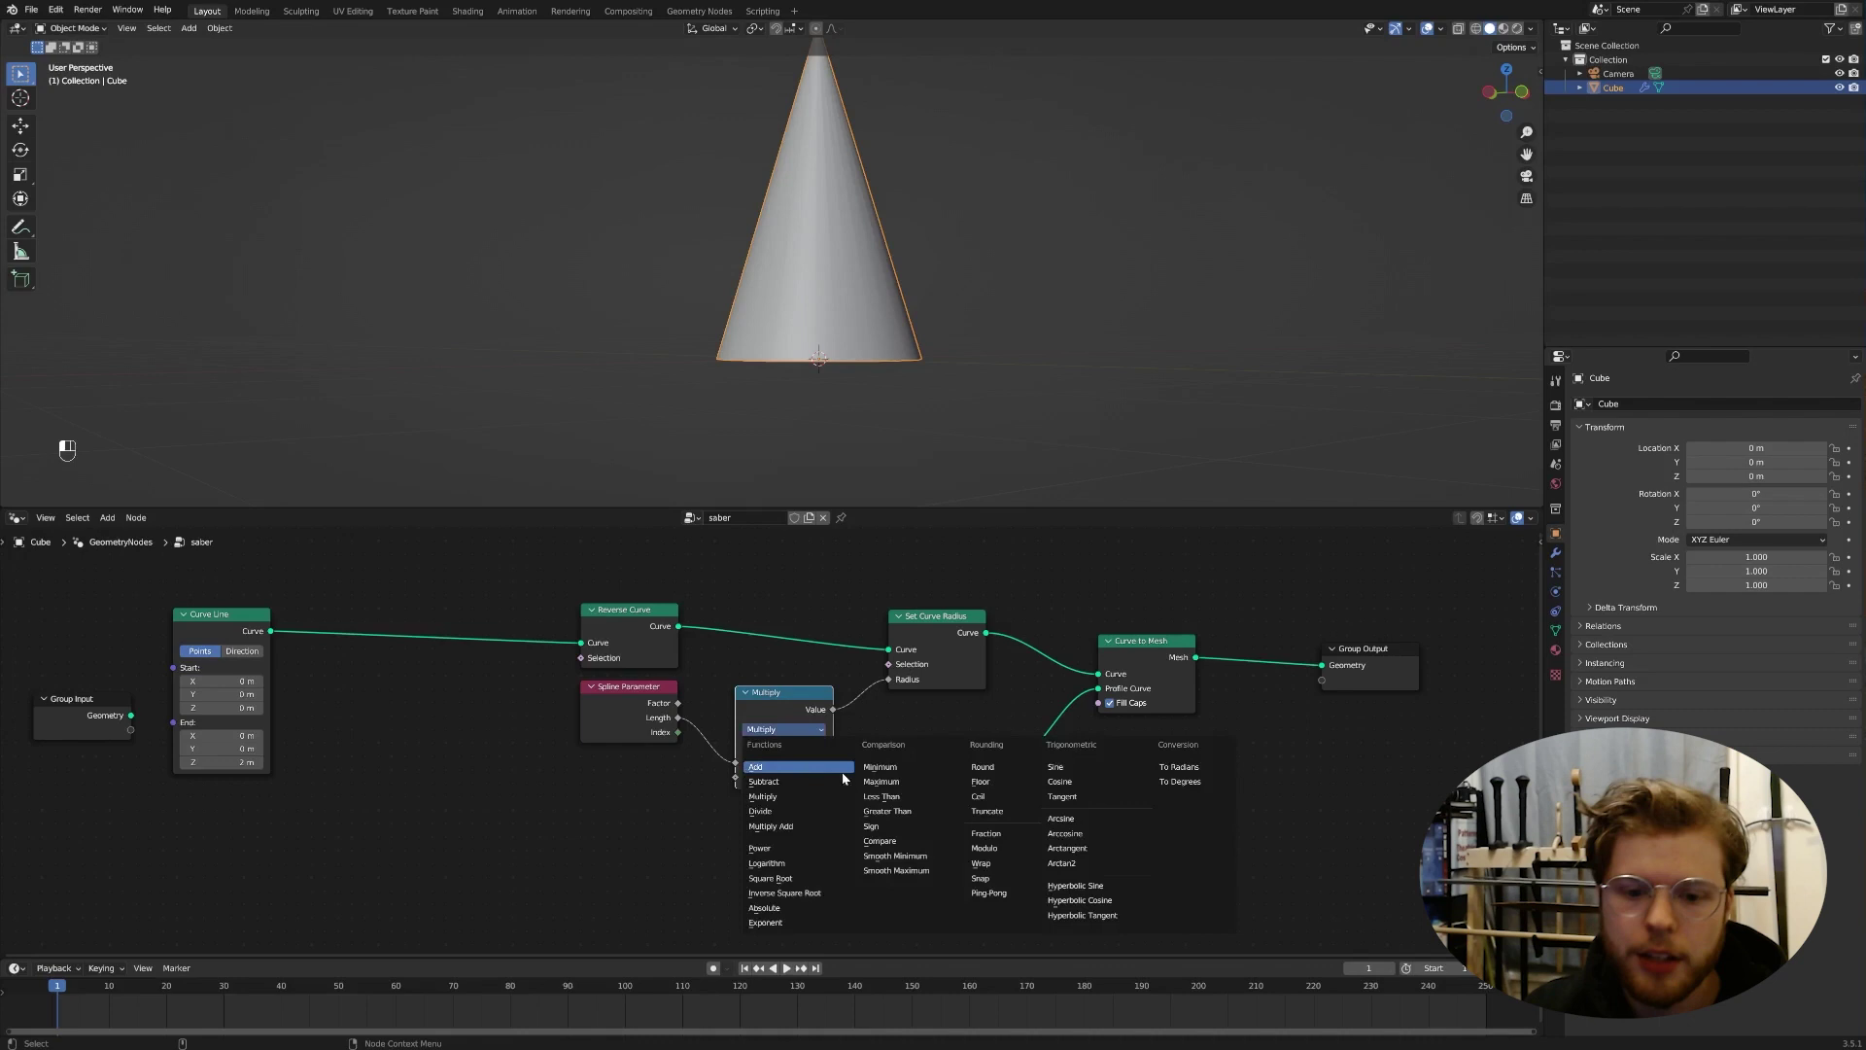
left_click(879, 768)
middle_click_drag(901, 250, 885, 320, "shift")
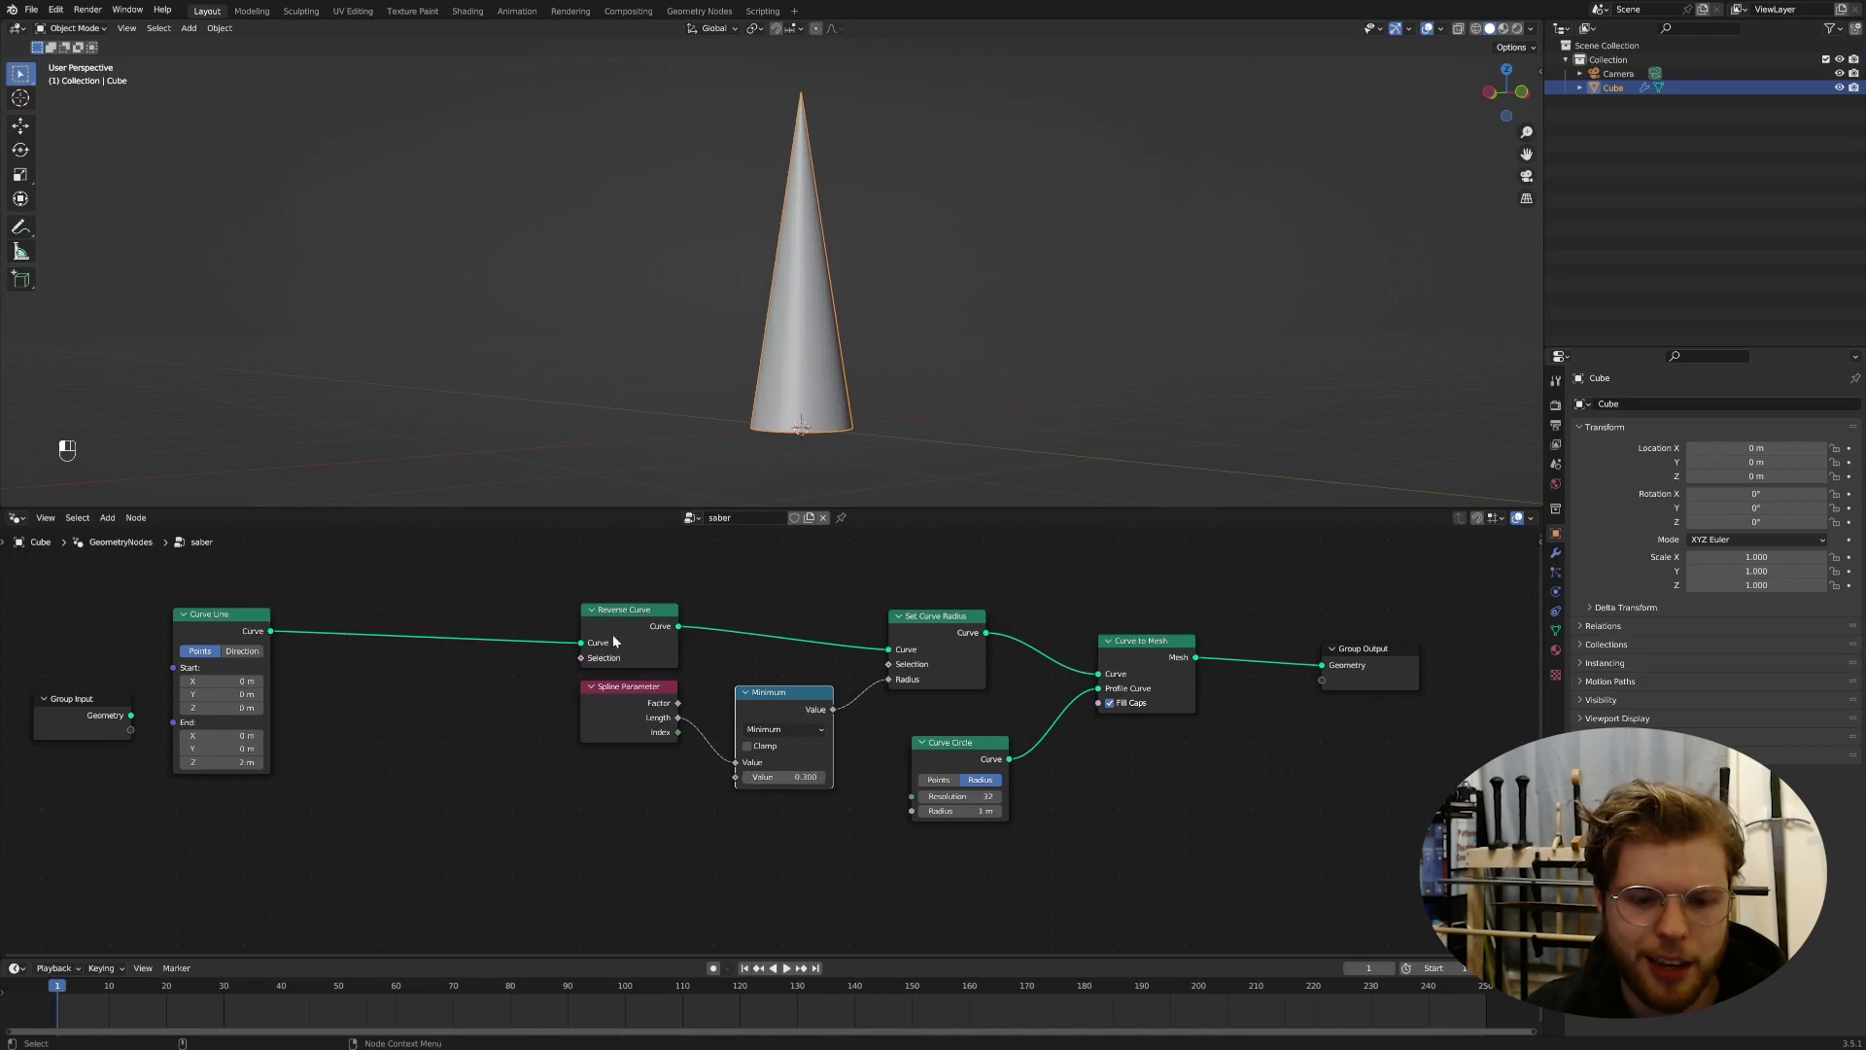
Step: Move Reverse Curve closer to Curve Line and insert a Resample Curve node between it and Set Curve Radius
left_click_drag(613, 637, 545, 613)
key("shift+a")
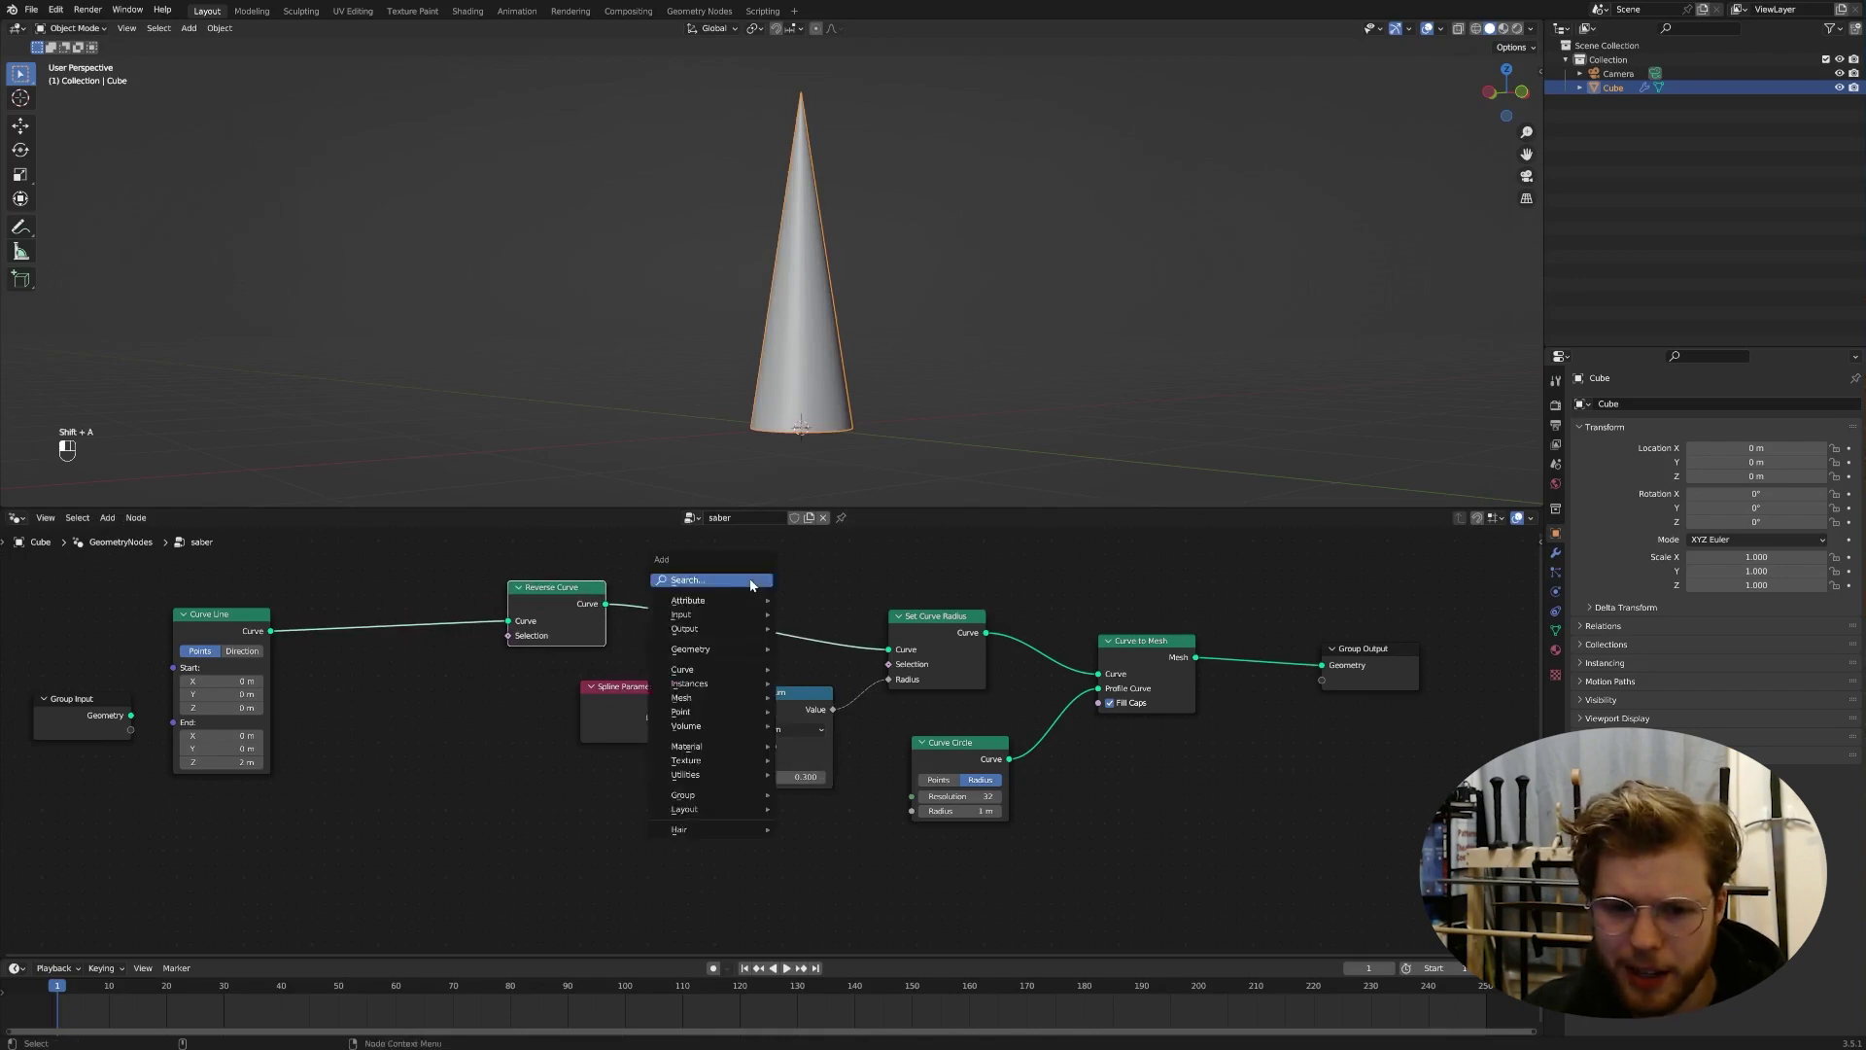
left_click(755, 582)
type("resample")
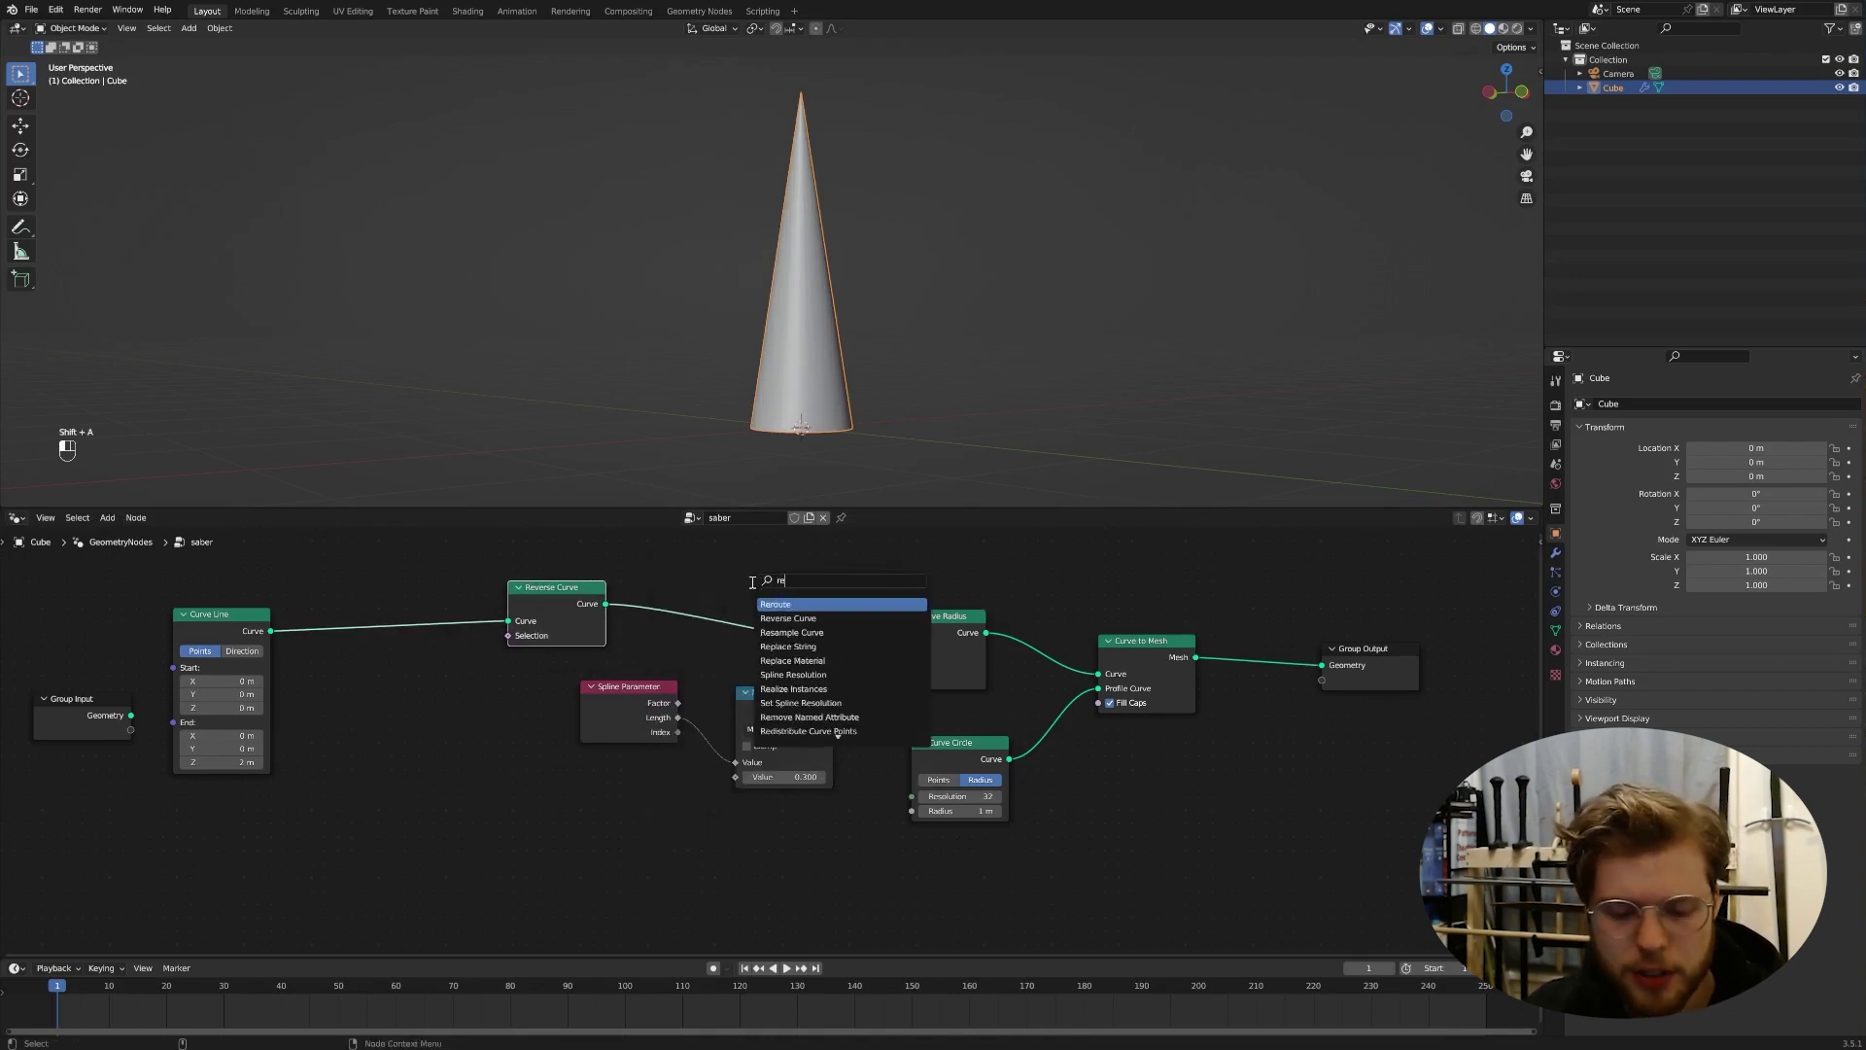
key("Return")
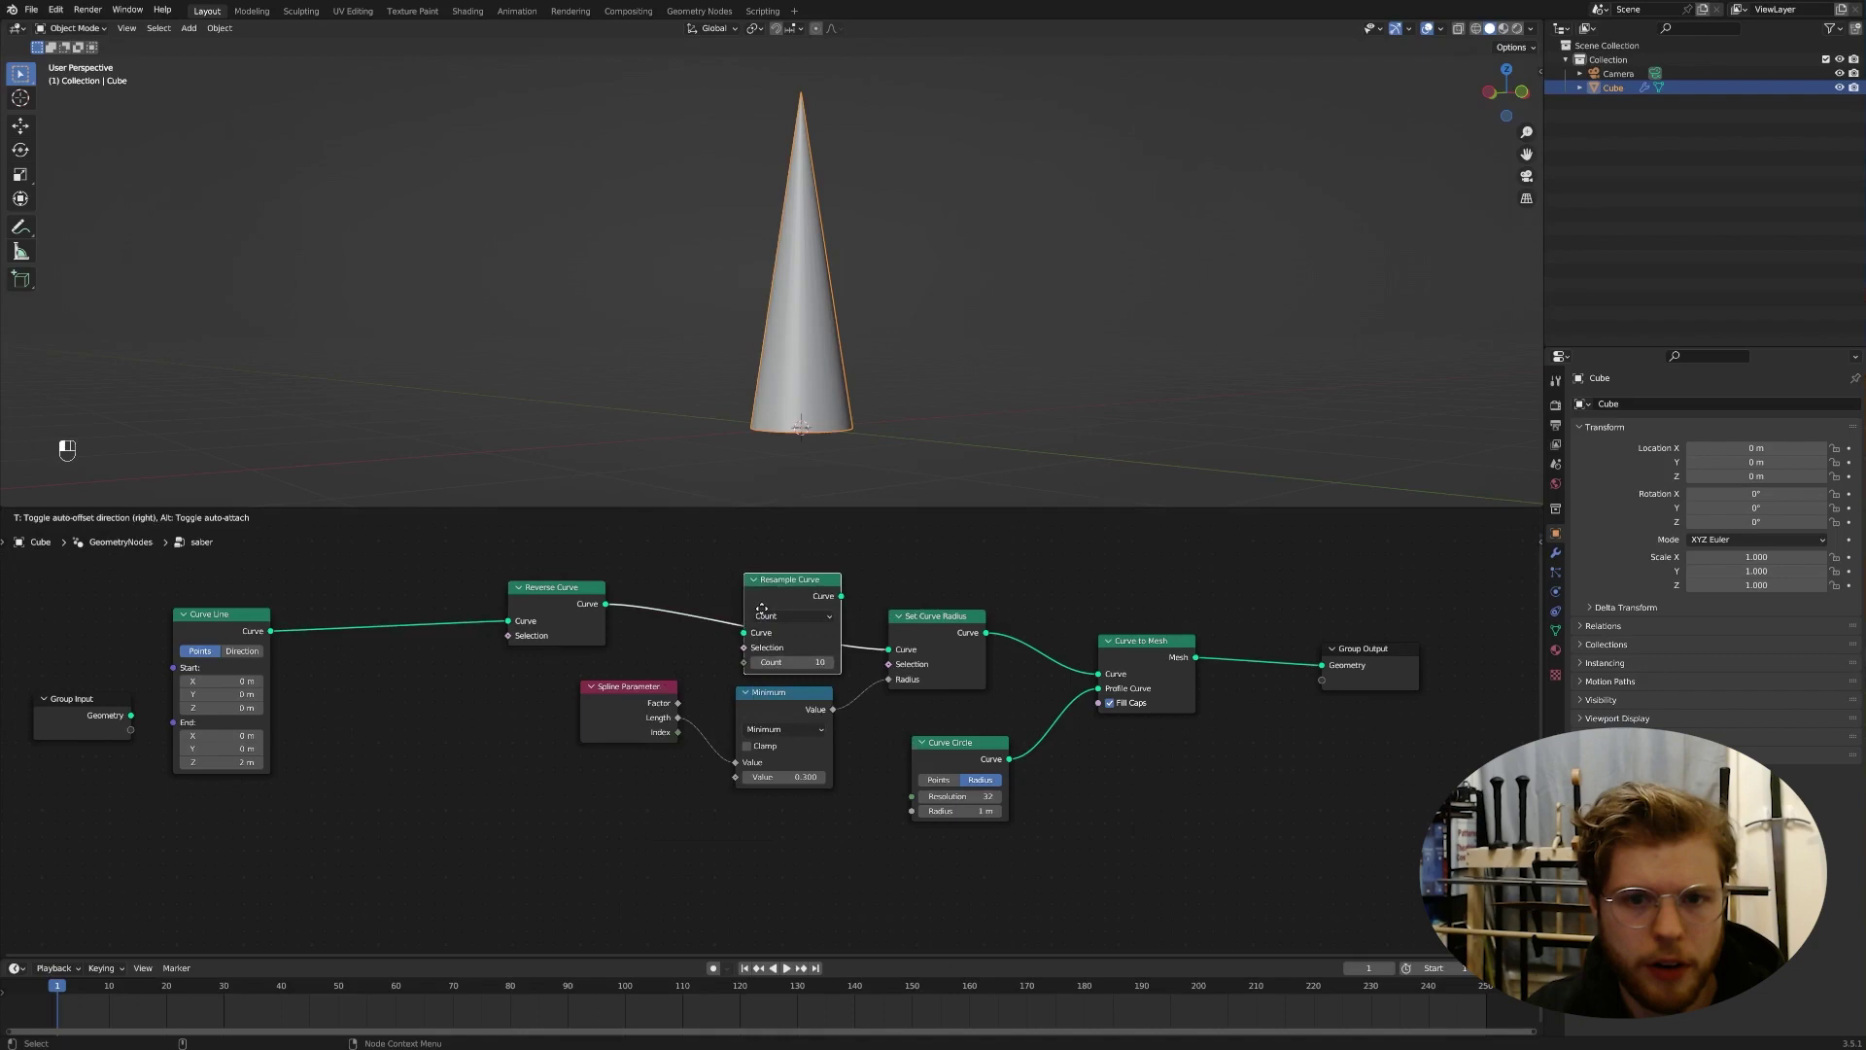
left_click(702, 600)
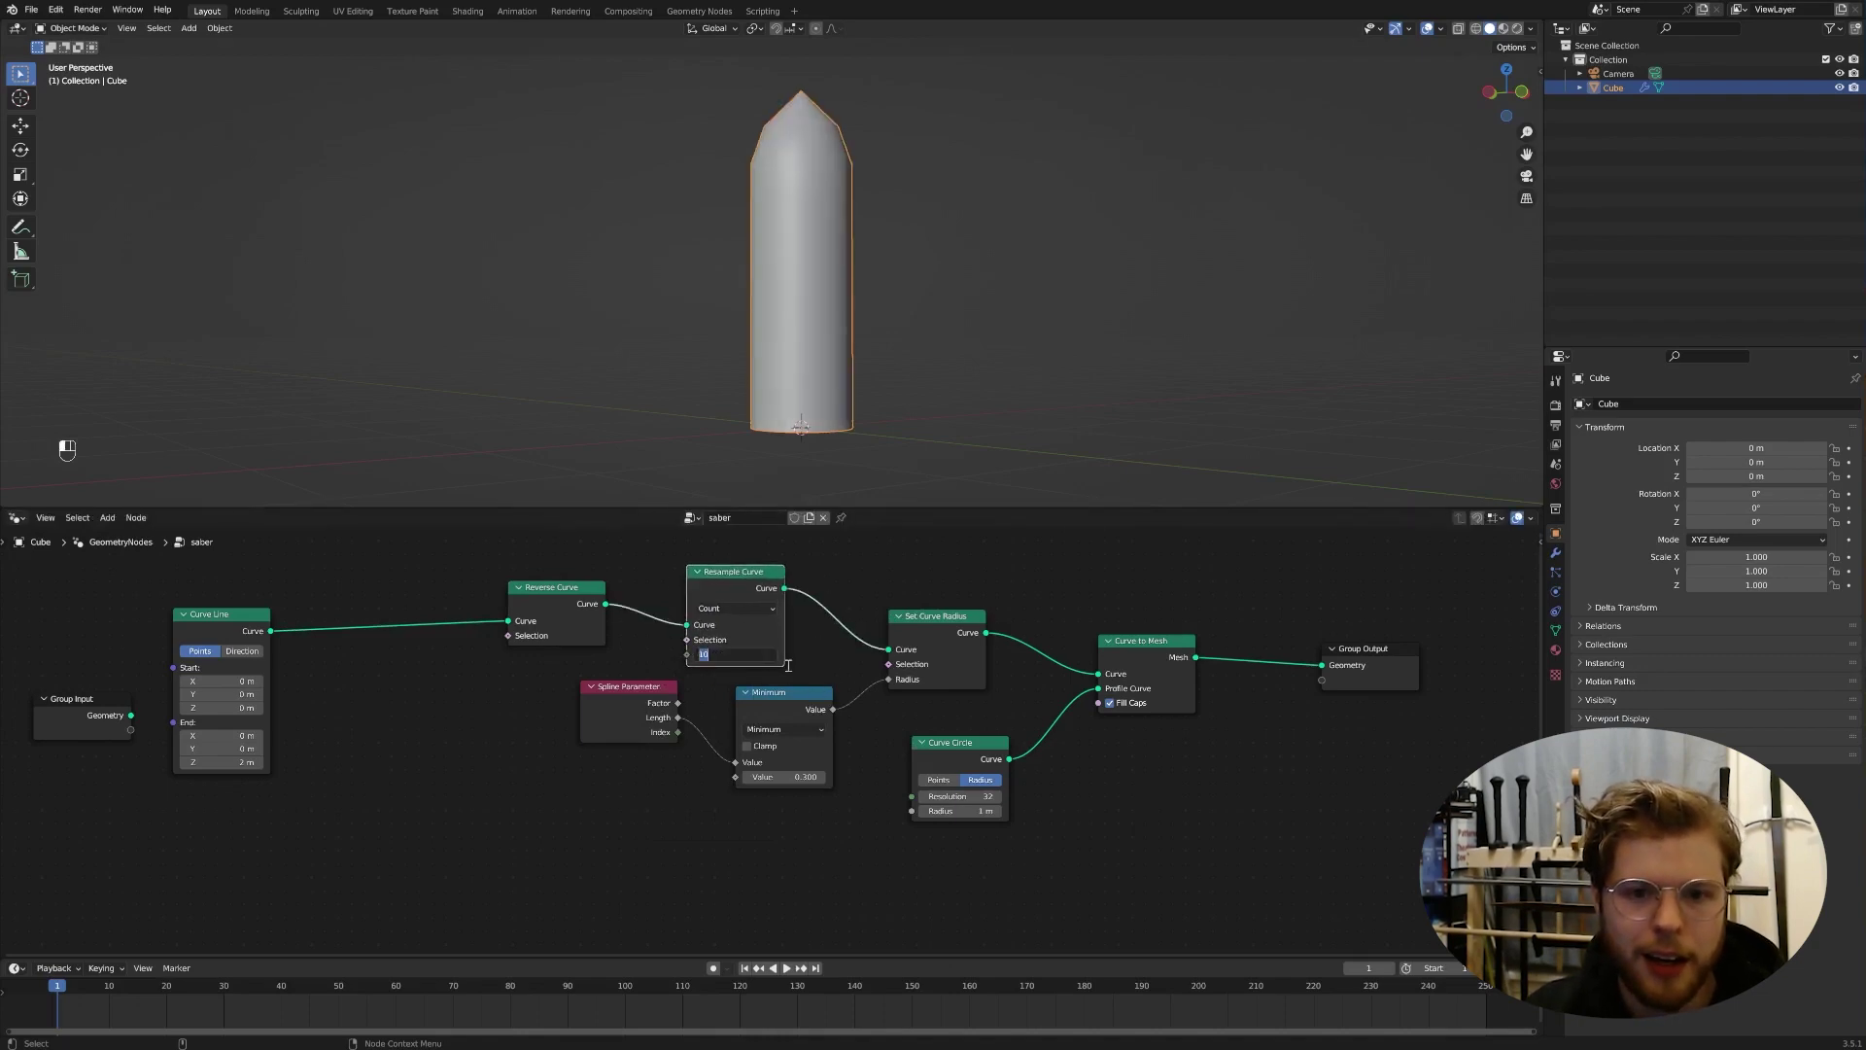
middle_click_drag(875, 260, 861, 237)
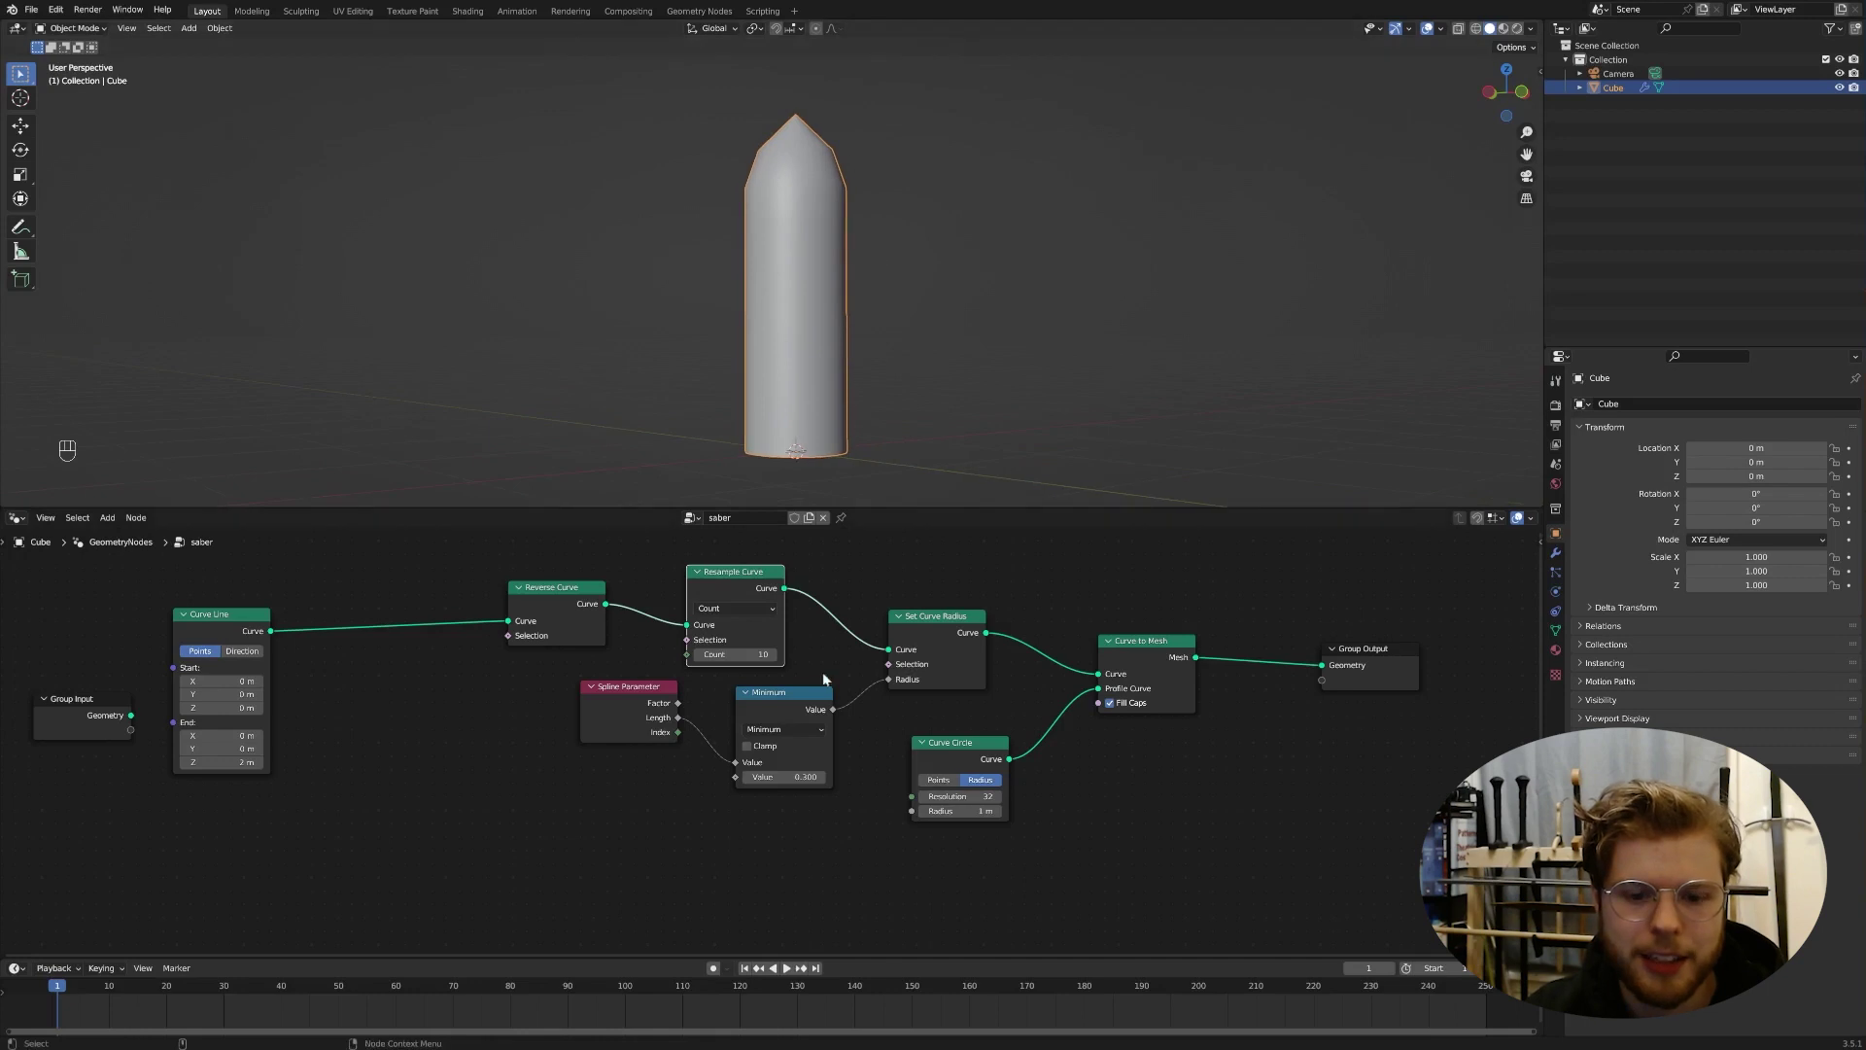
Step: Set the Minimum node's value to 0.2 and nudge the Resample Curve node slightly upward
left_click(741, 777)
mouse_move(834, 302)
middle_mouse_down()
mouse_move(838, 277)
mouse_move(826, 320)
middle_mouse_up()
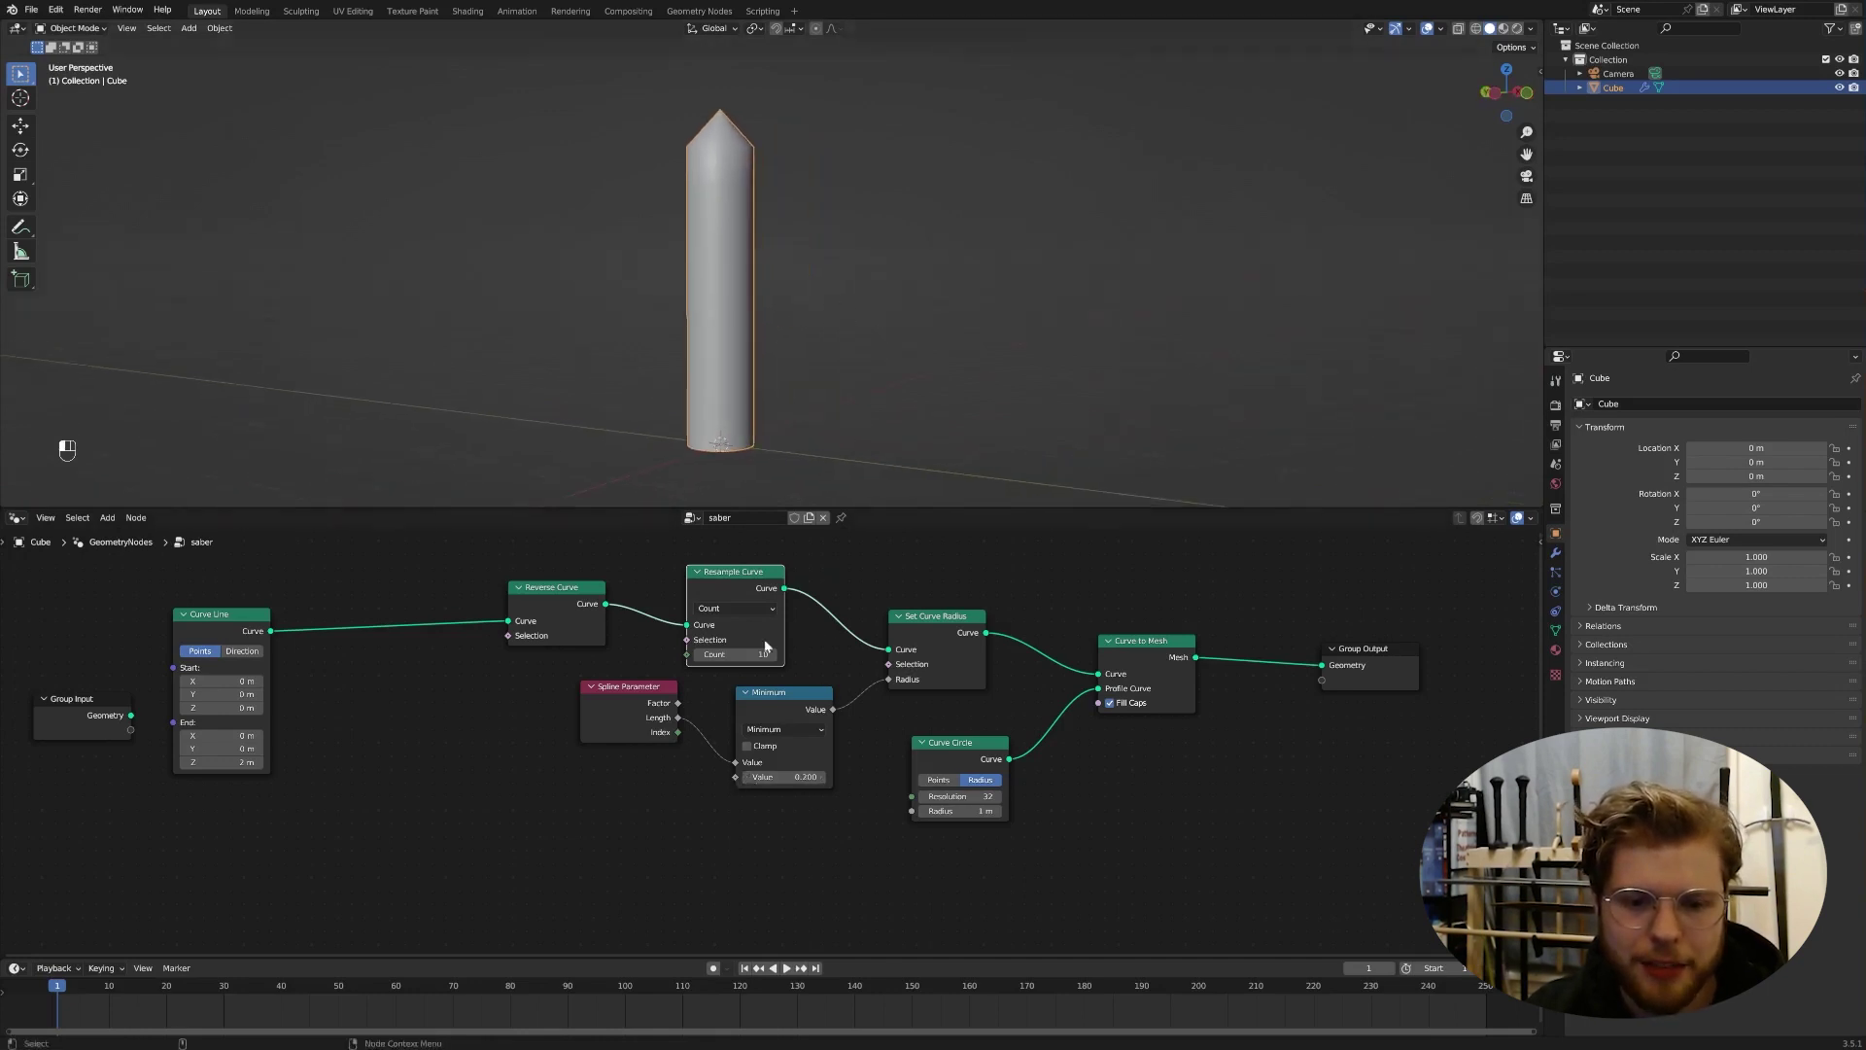
left_click_drag(750, 573, 752, 568)
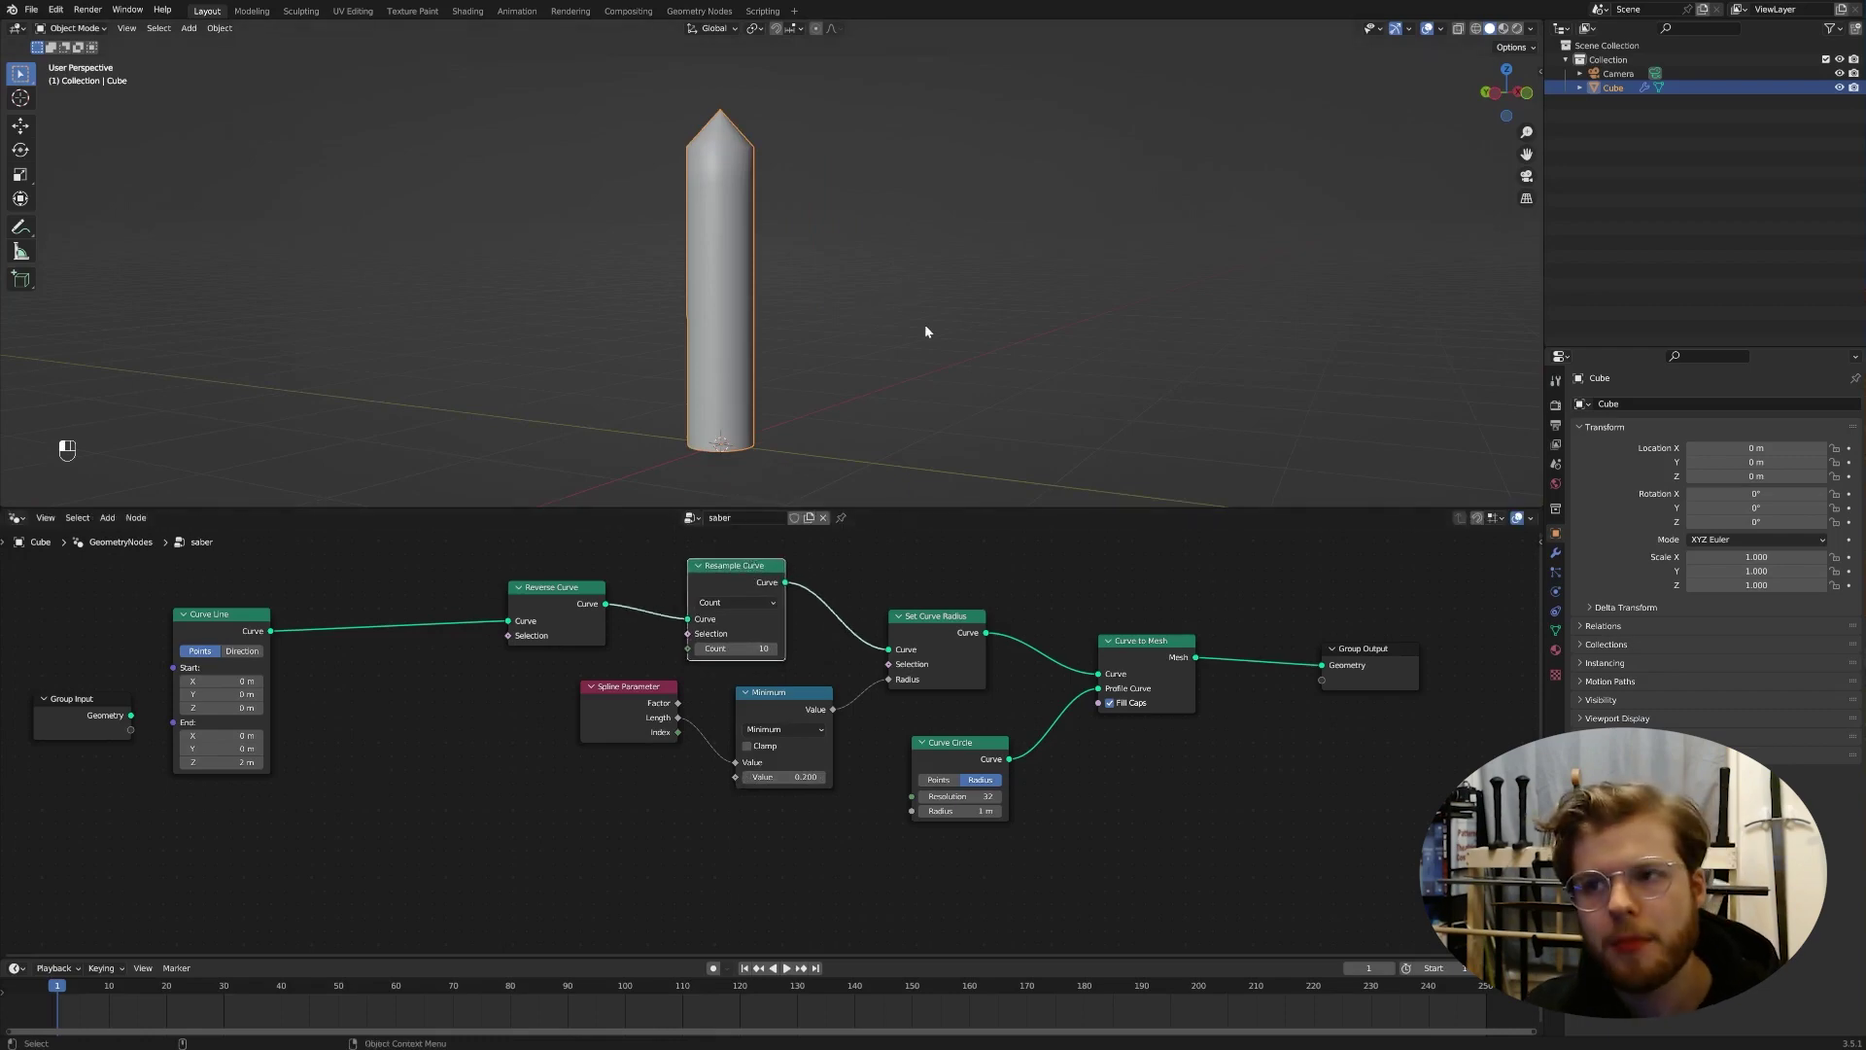
Step: Set the Resample Curve node's count to 20
scroll(926, 393, "down", 2)
scroll(925, 391, "up", 2)
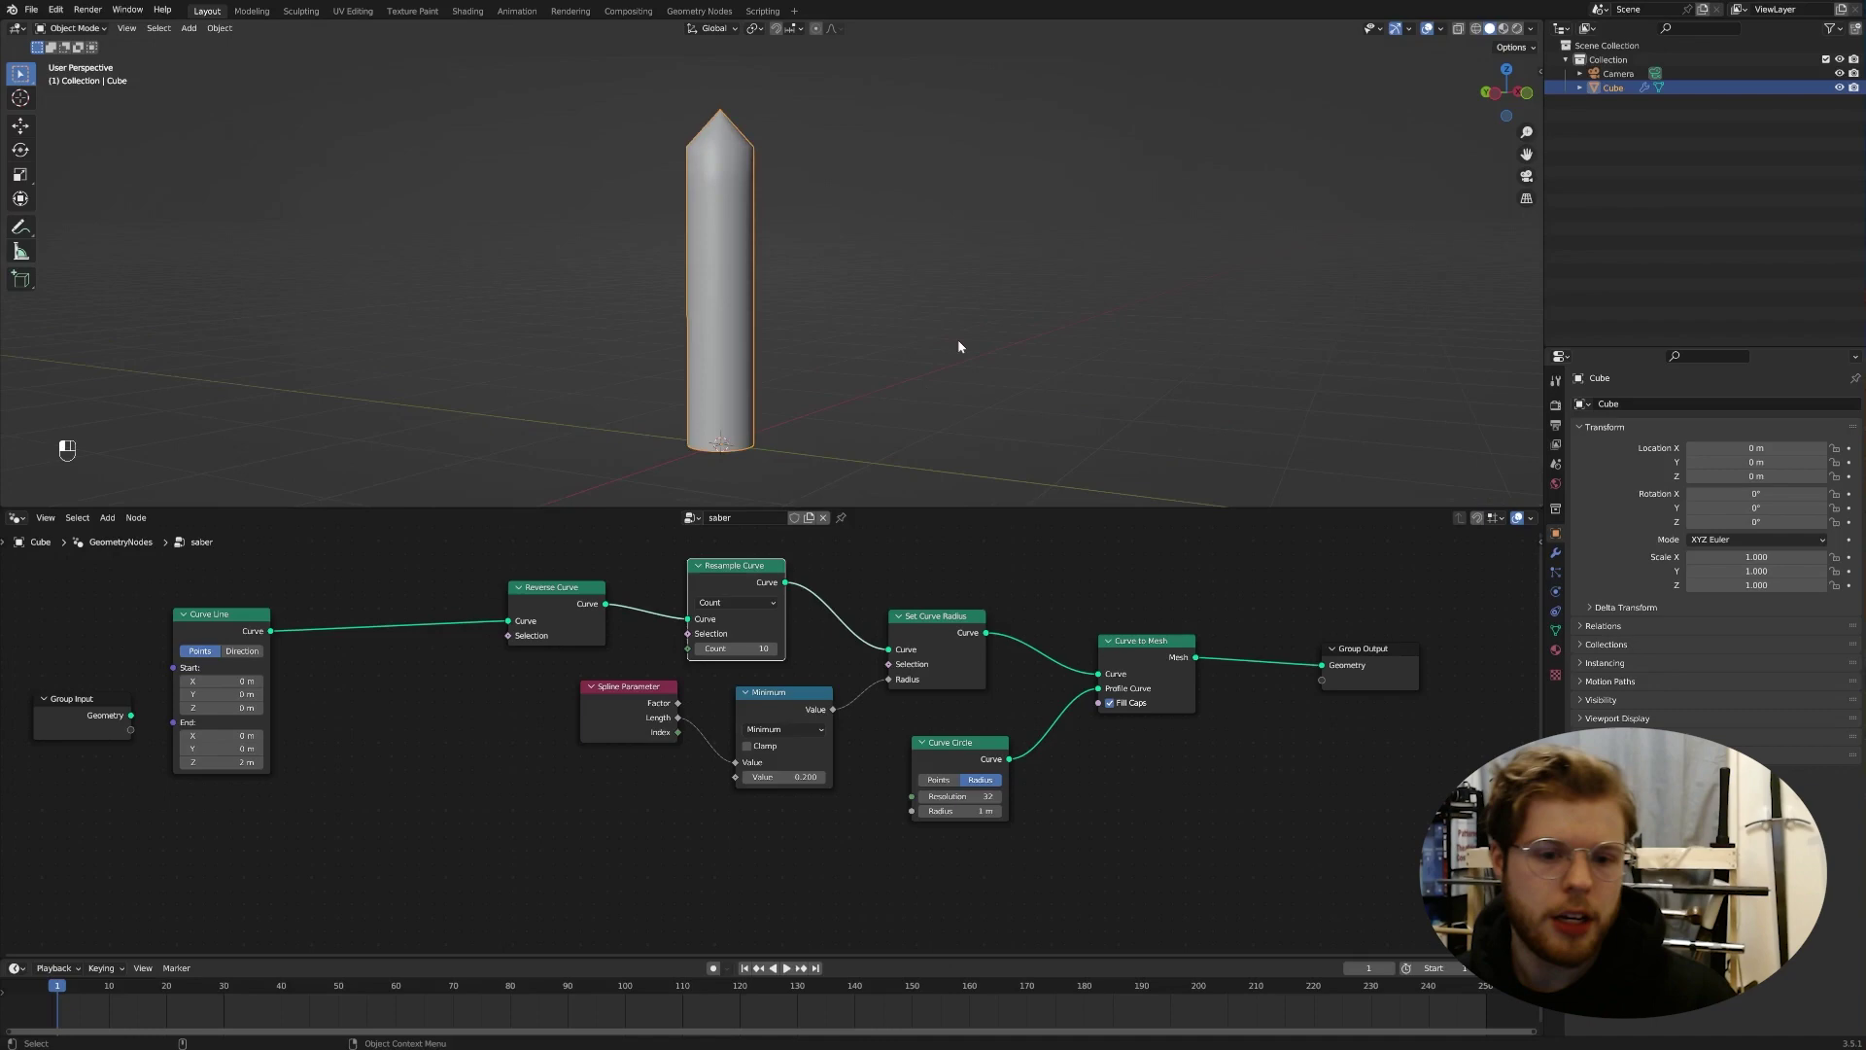
middle_click_drag(958, 342, 945, 309)
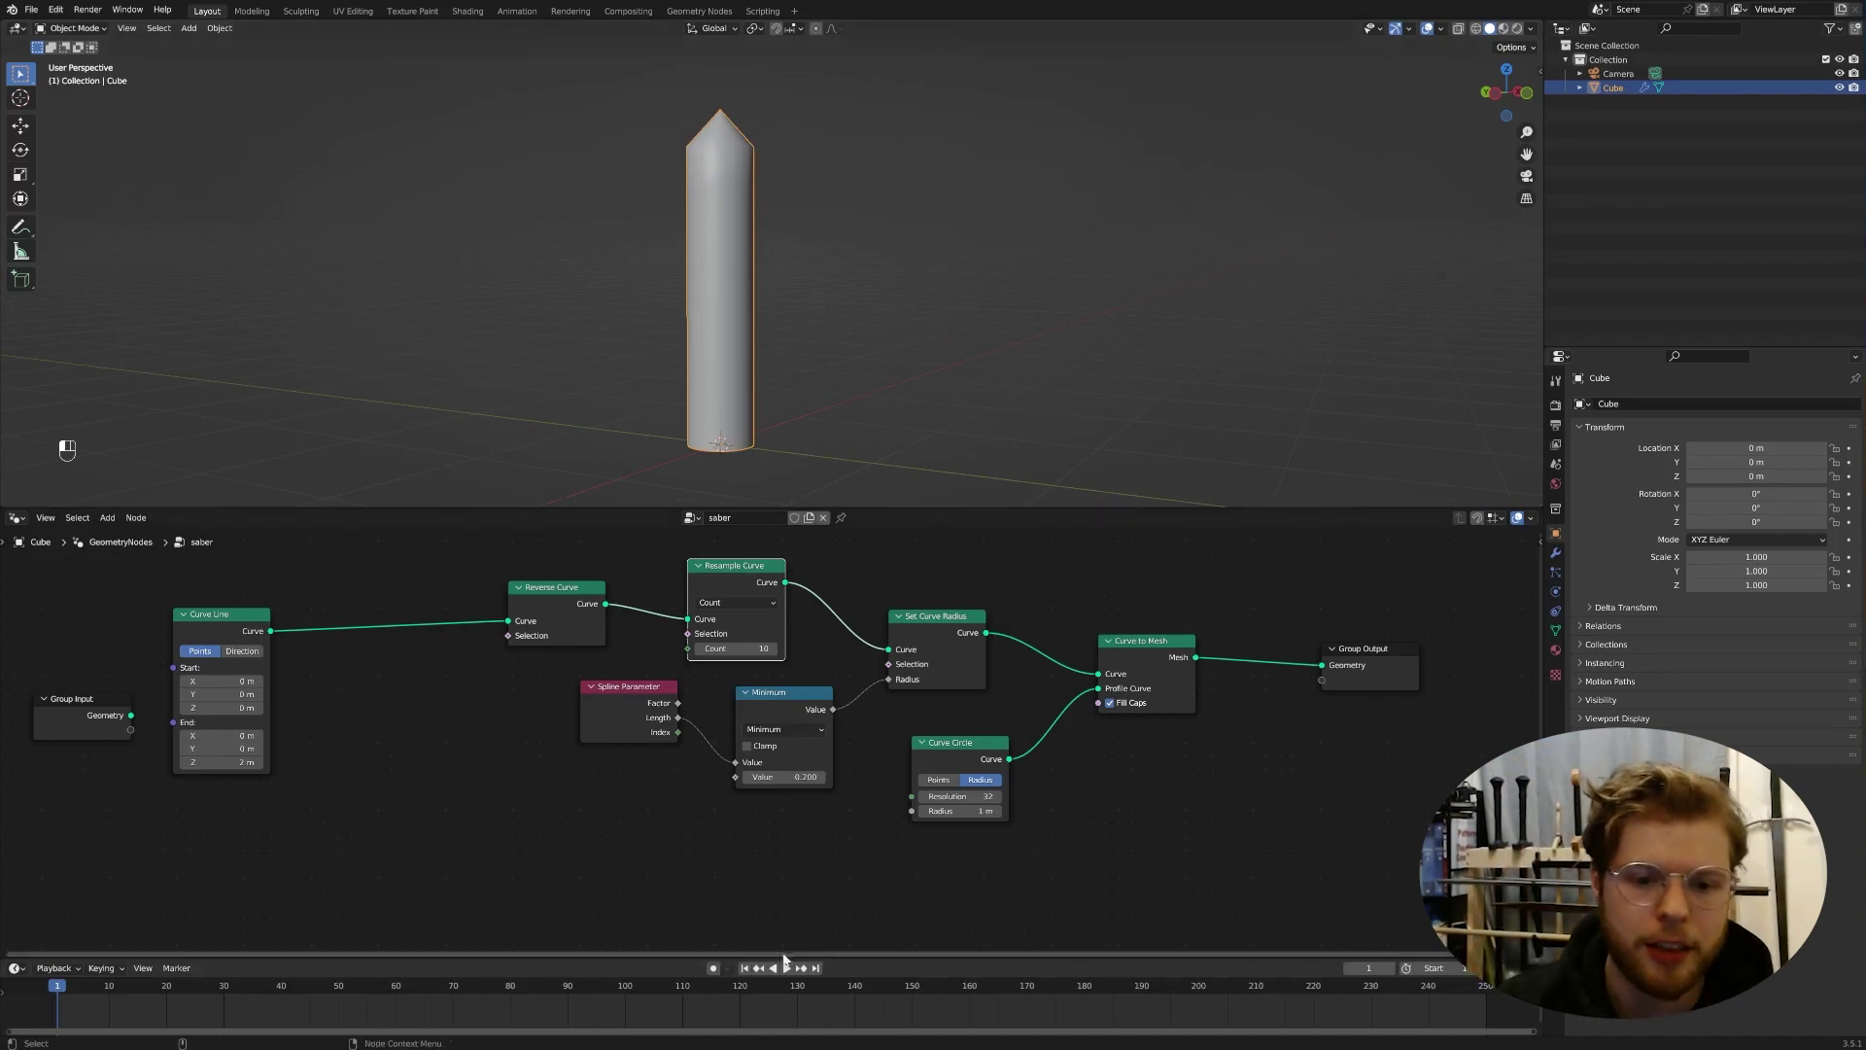
left_click(760, 647)
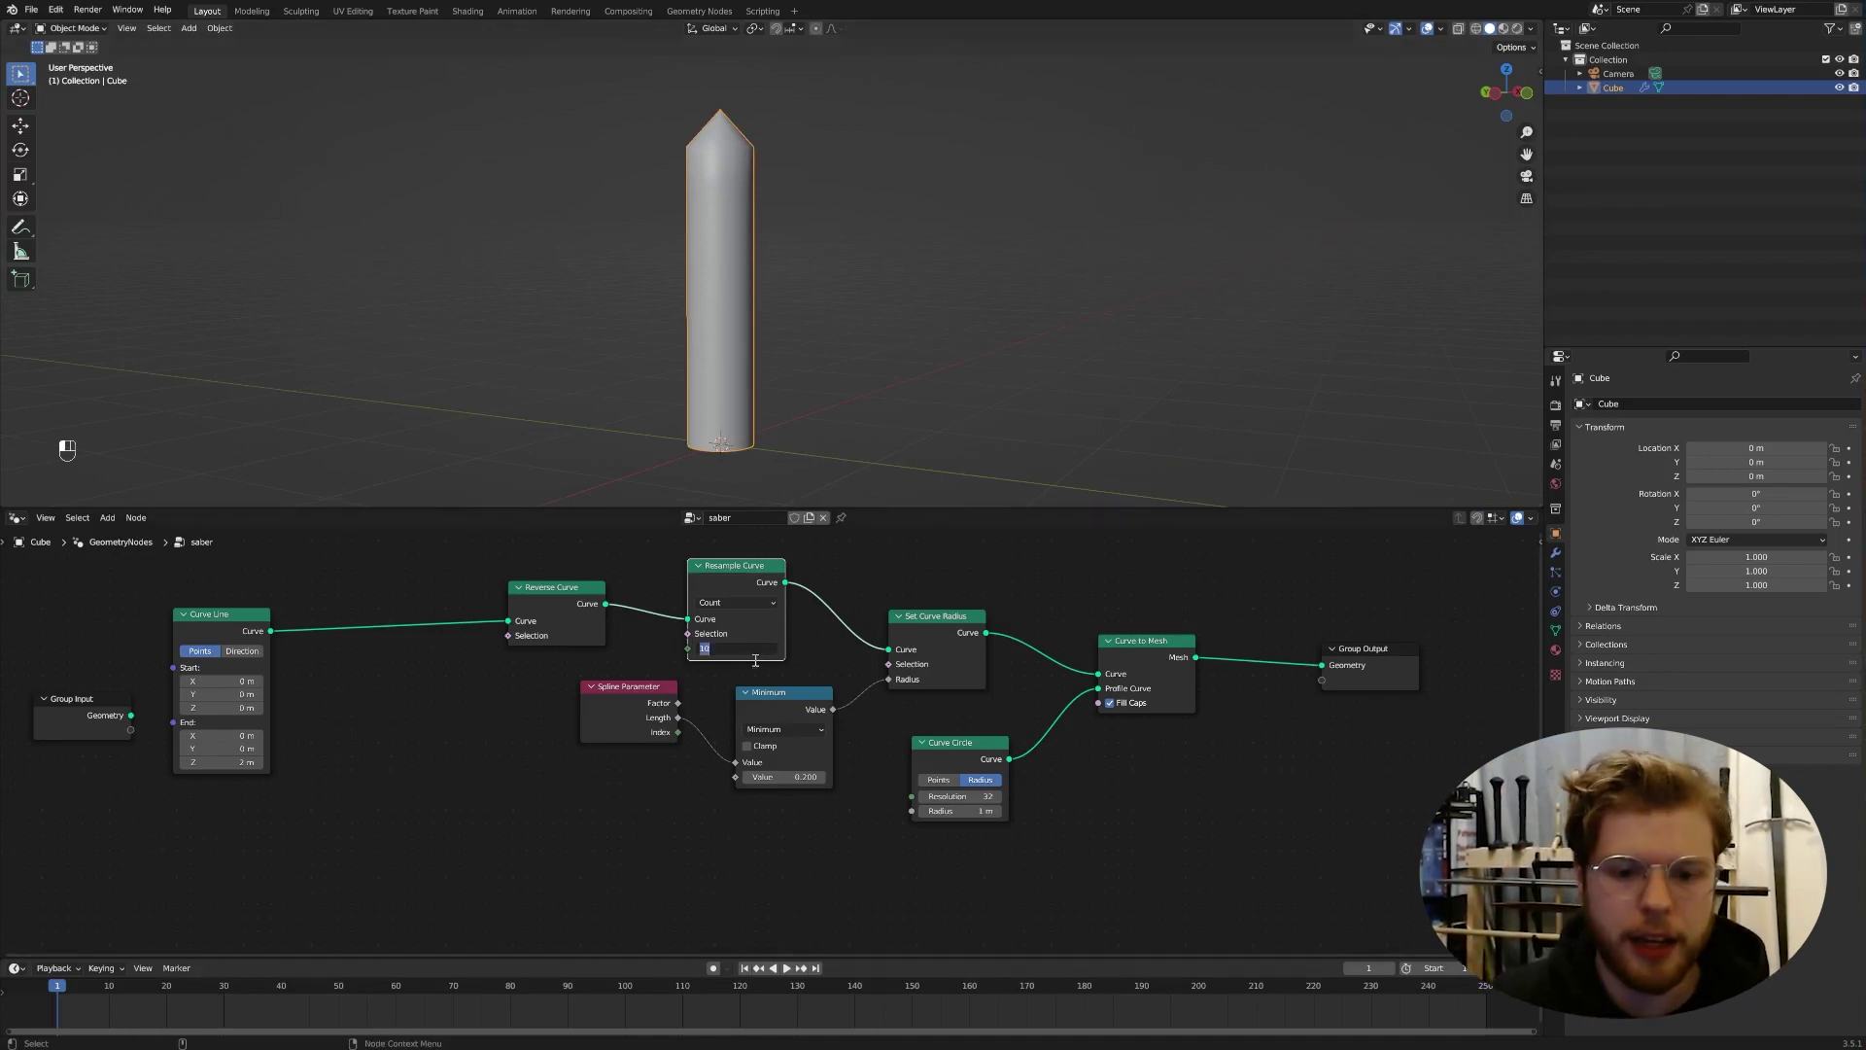
type("20")
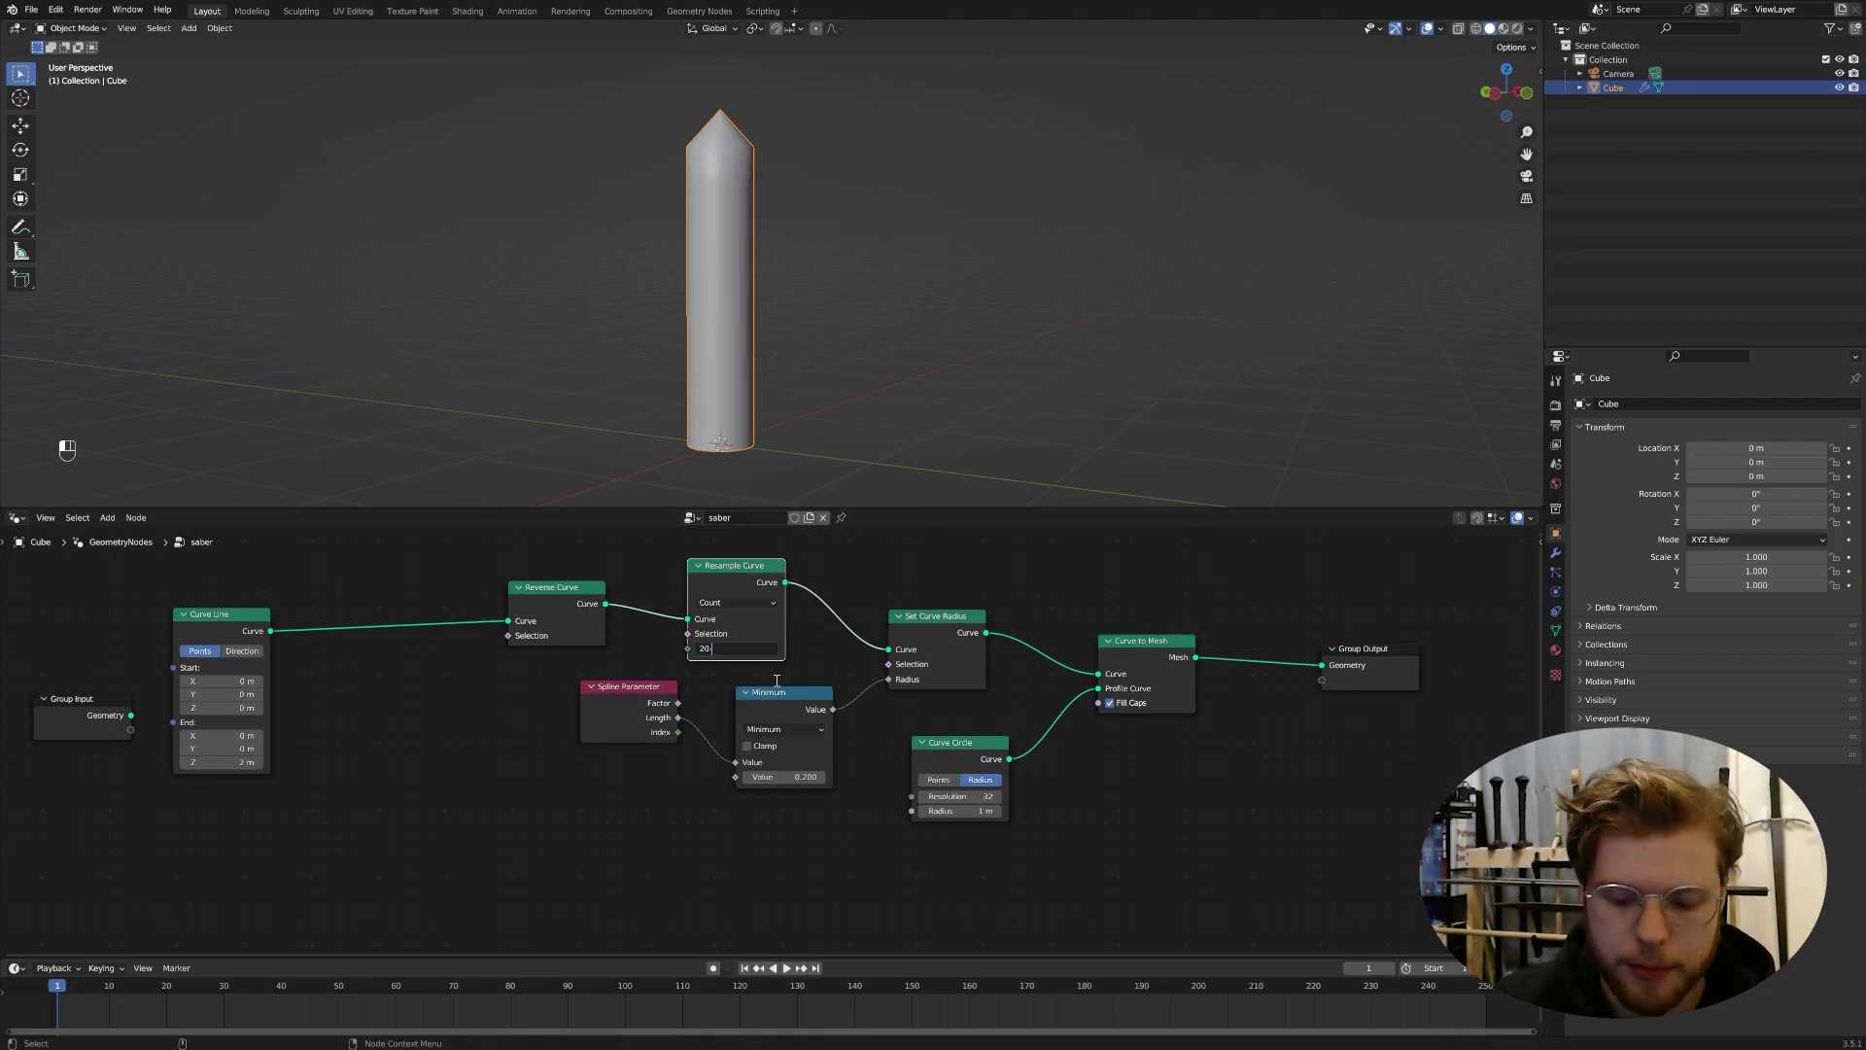
key("Return")
scroll(784, 247, "up", 3)
middle_click_drag(781, 225, 924, 317, "shift")
scroll(925, 317, "up", 2)
scroll(904, 350, "down", 3)
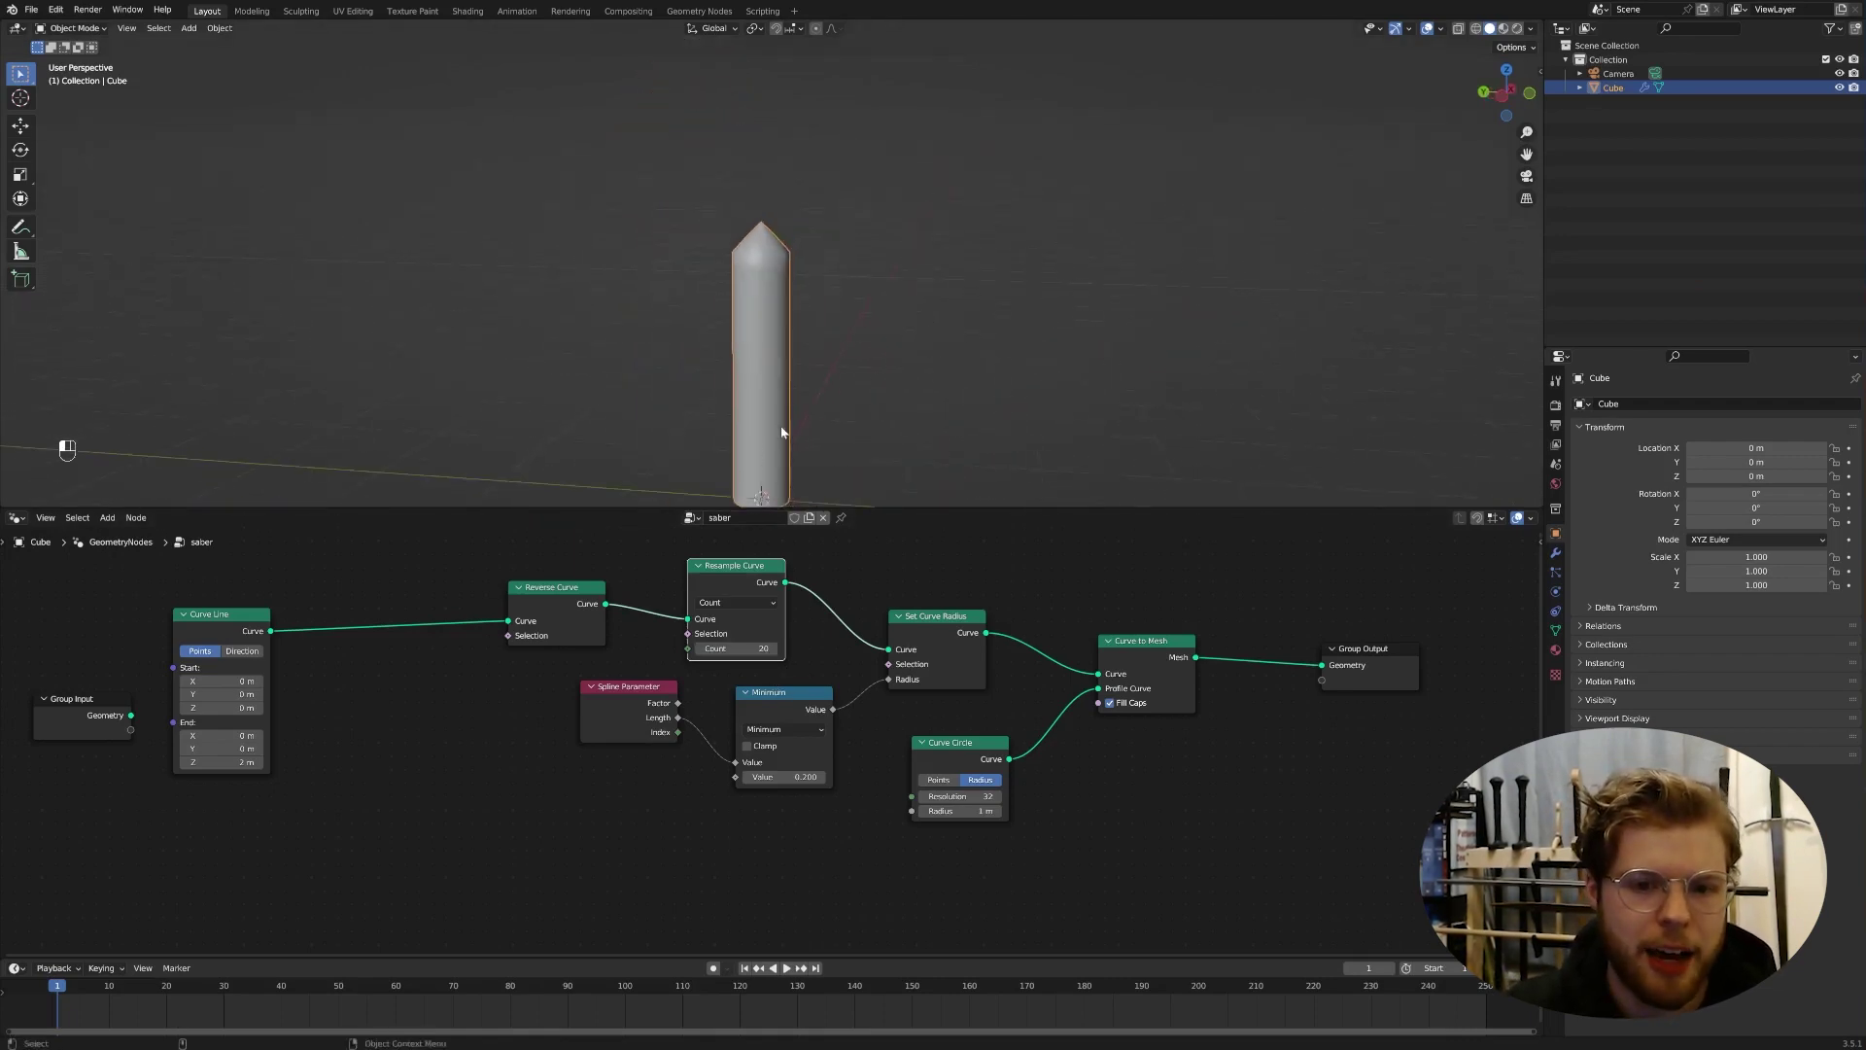
Step: Lengthen the blade by setting the Curve Line's end Z to 4.6 m
mouse_move(783, 432)
middle_mouse_down()
mouse_move(833, 434)
mouse_move(820, 404)
mouse_move(778, 457)
middle_mouse_up()
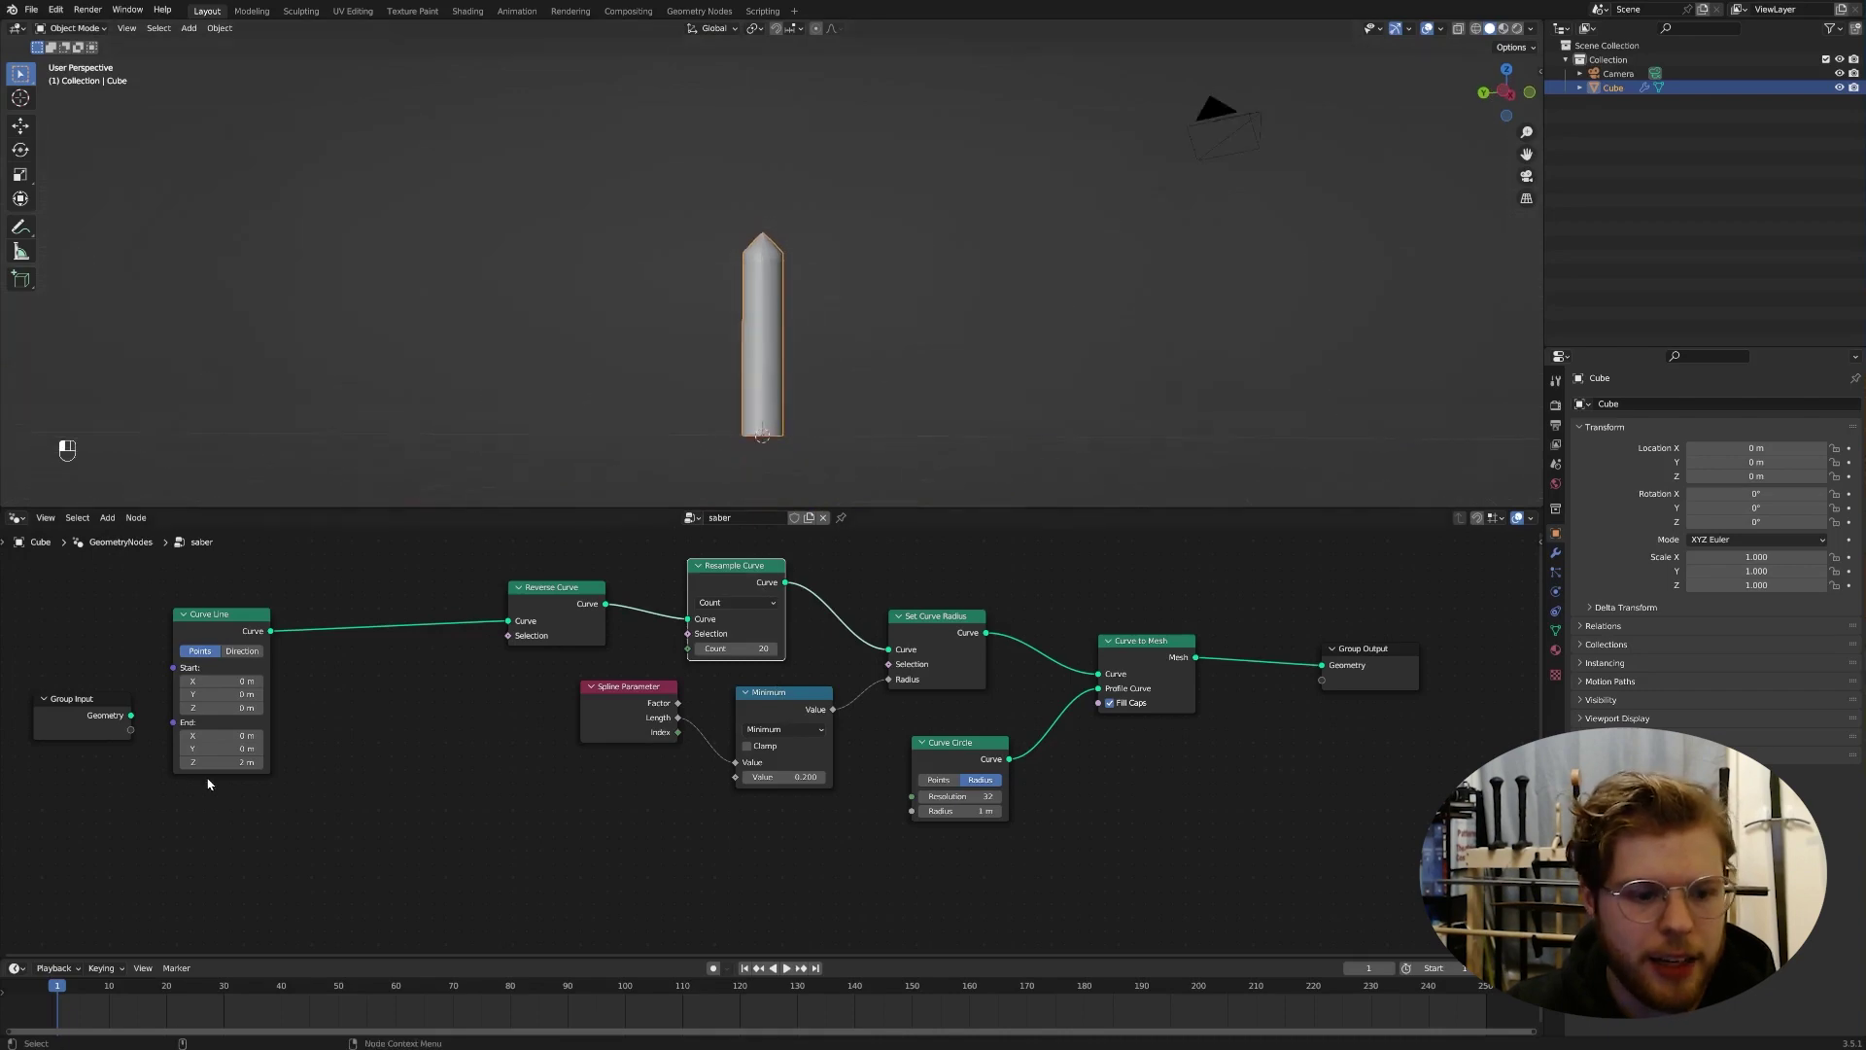
left_click_drag(224, 763, 379, 762)
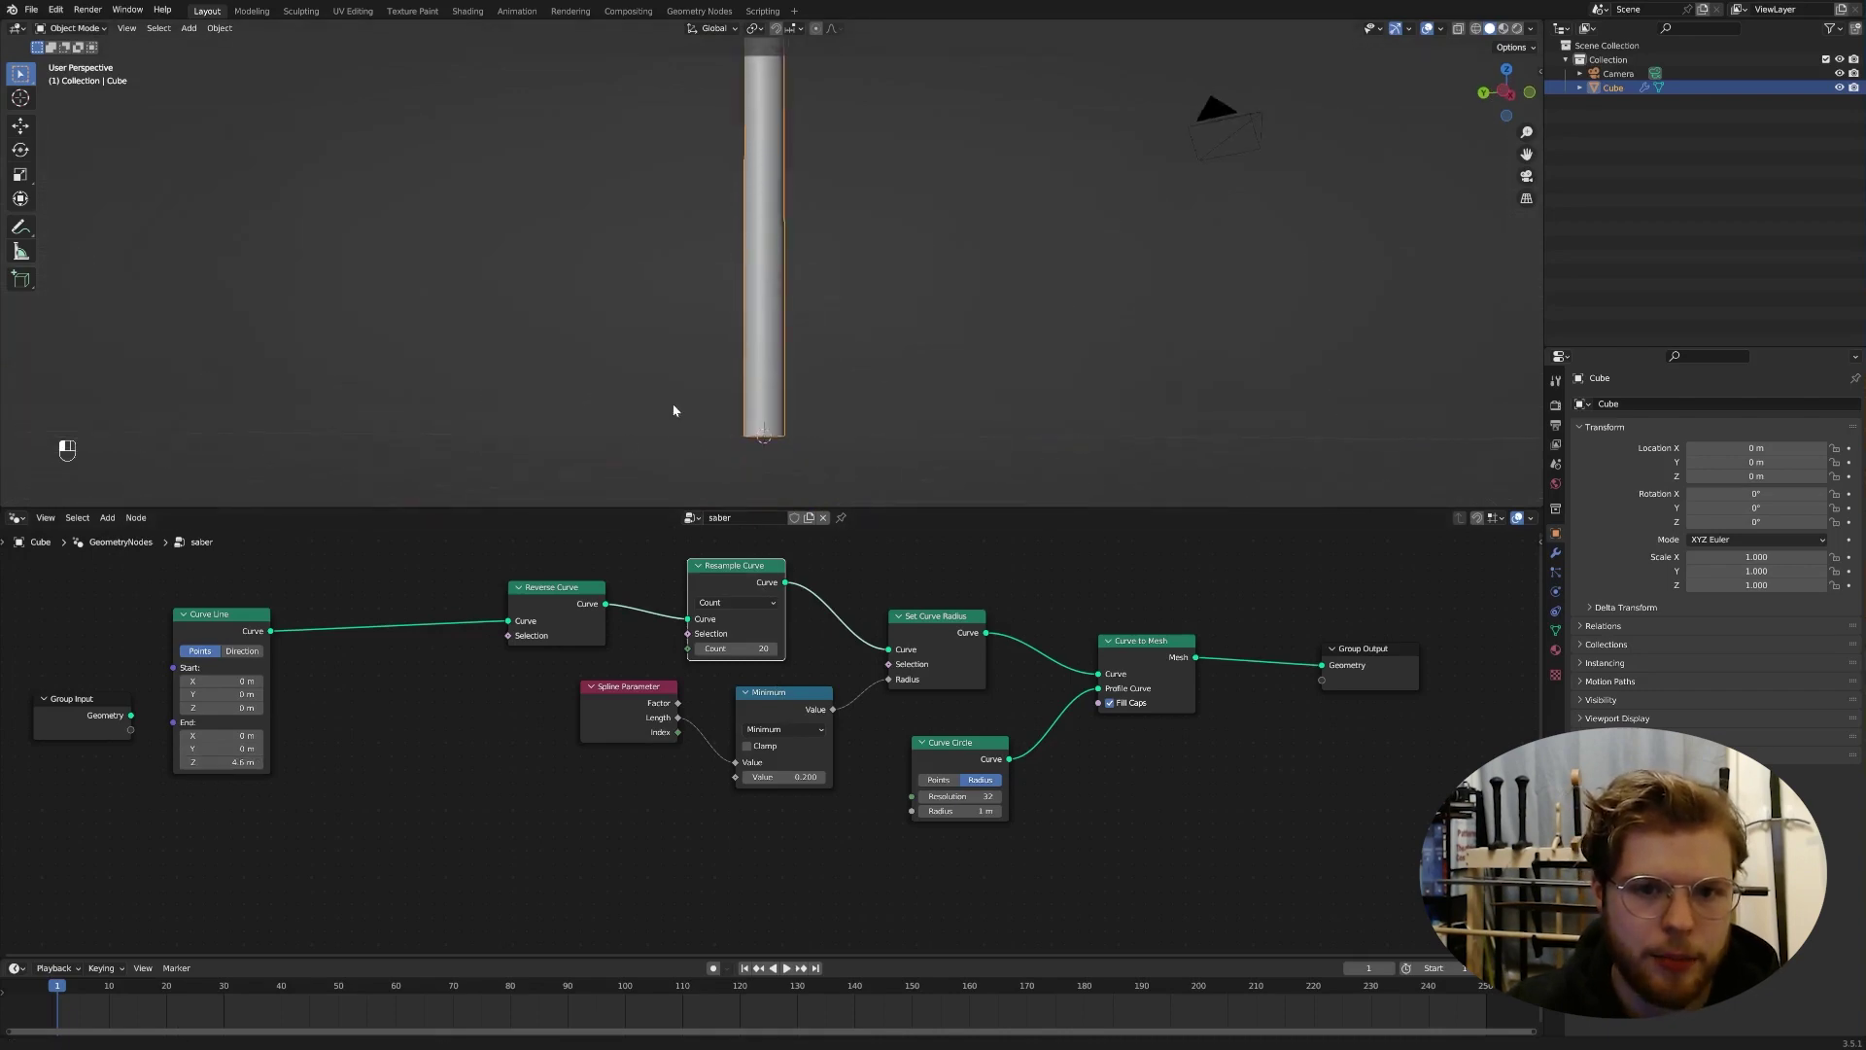
scroll(826, 249, "down", 2)
scroll(816, 272, "up", 2)
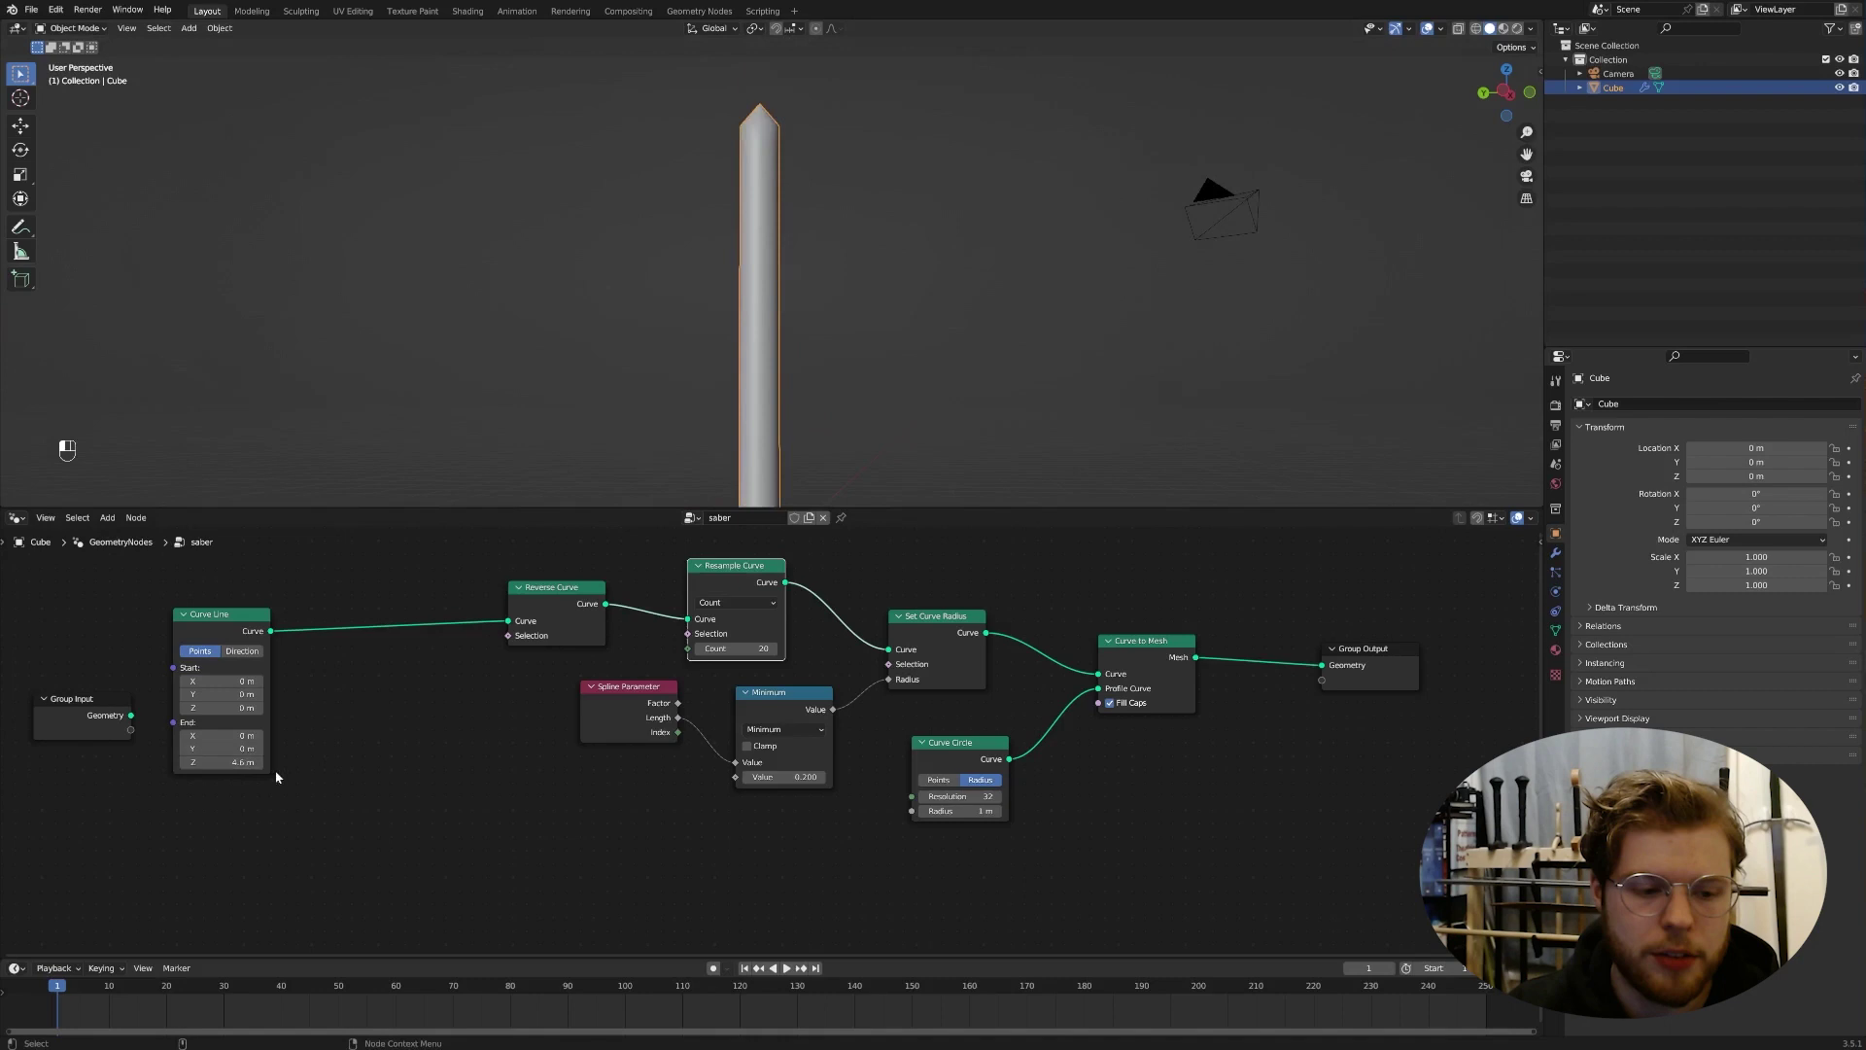
Step: Shorten the blade to inspect its tip, then set the Curve Line's end Z to 2 m
left_click_drag(238, 763, 20, 763)
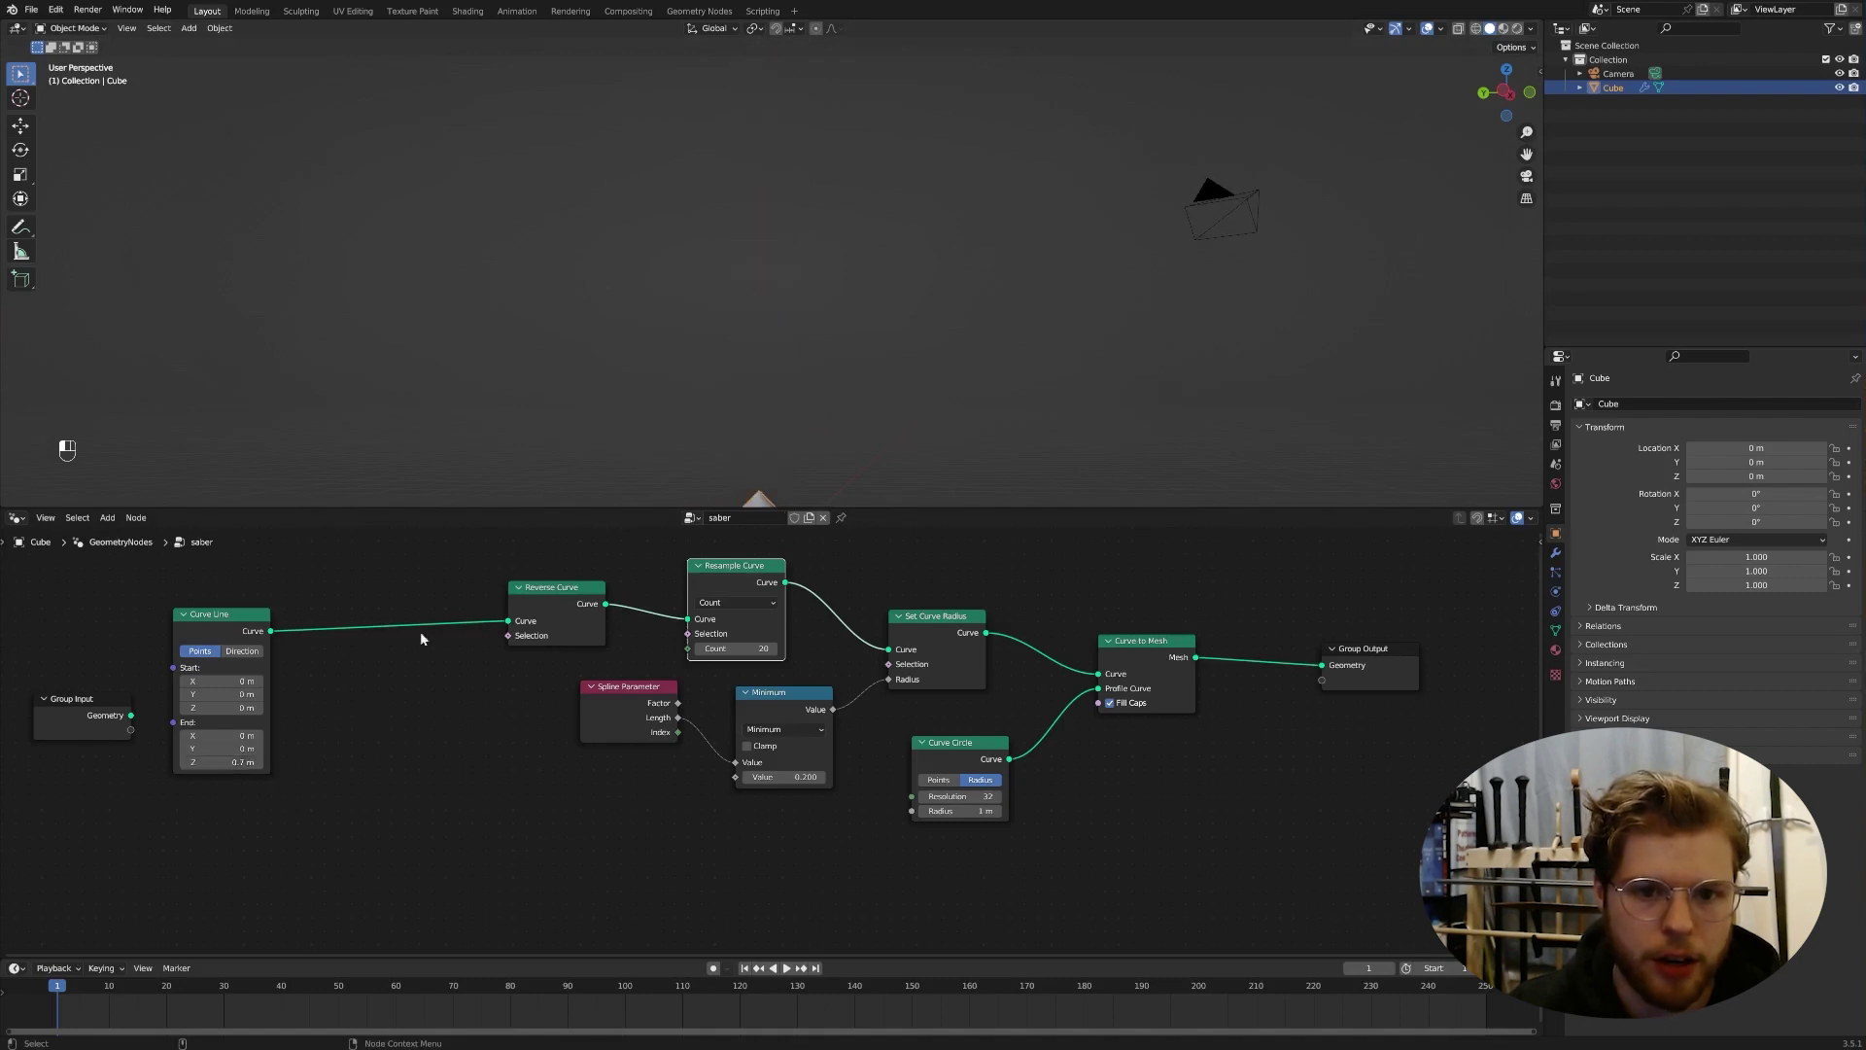
middle_click_drag(826, 397, 849, 240, "shift")
scroll(846, 292, "up", 3)
middle_click_drag(842, 374, 840, 328, "shift")
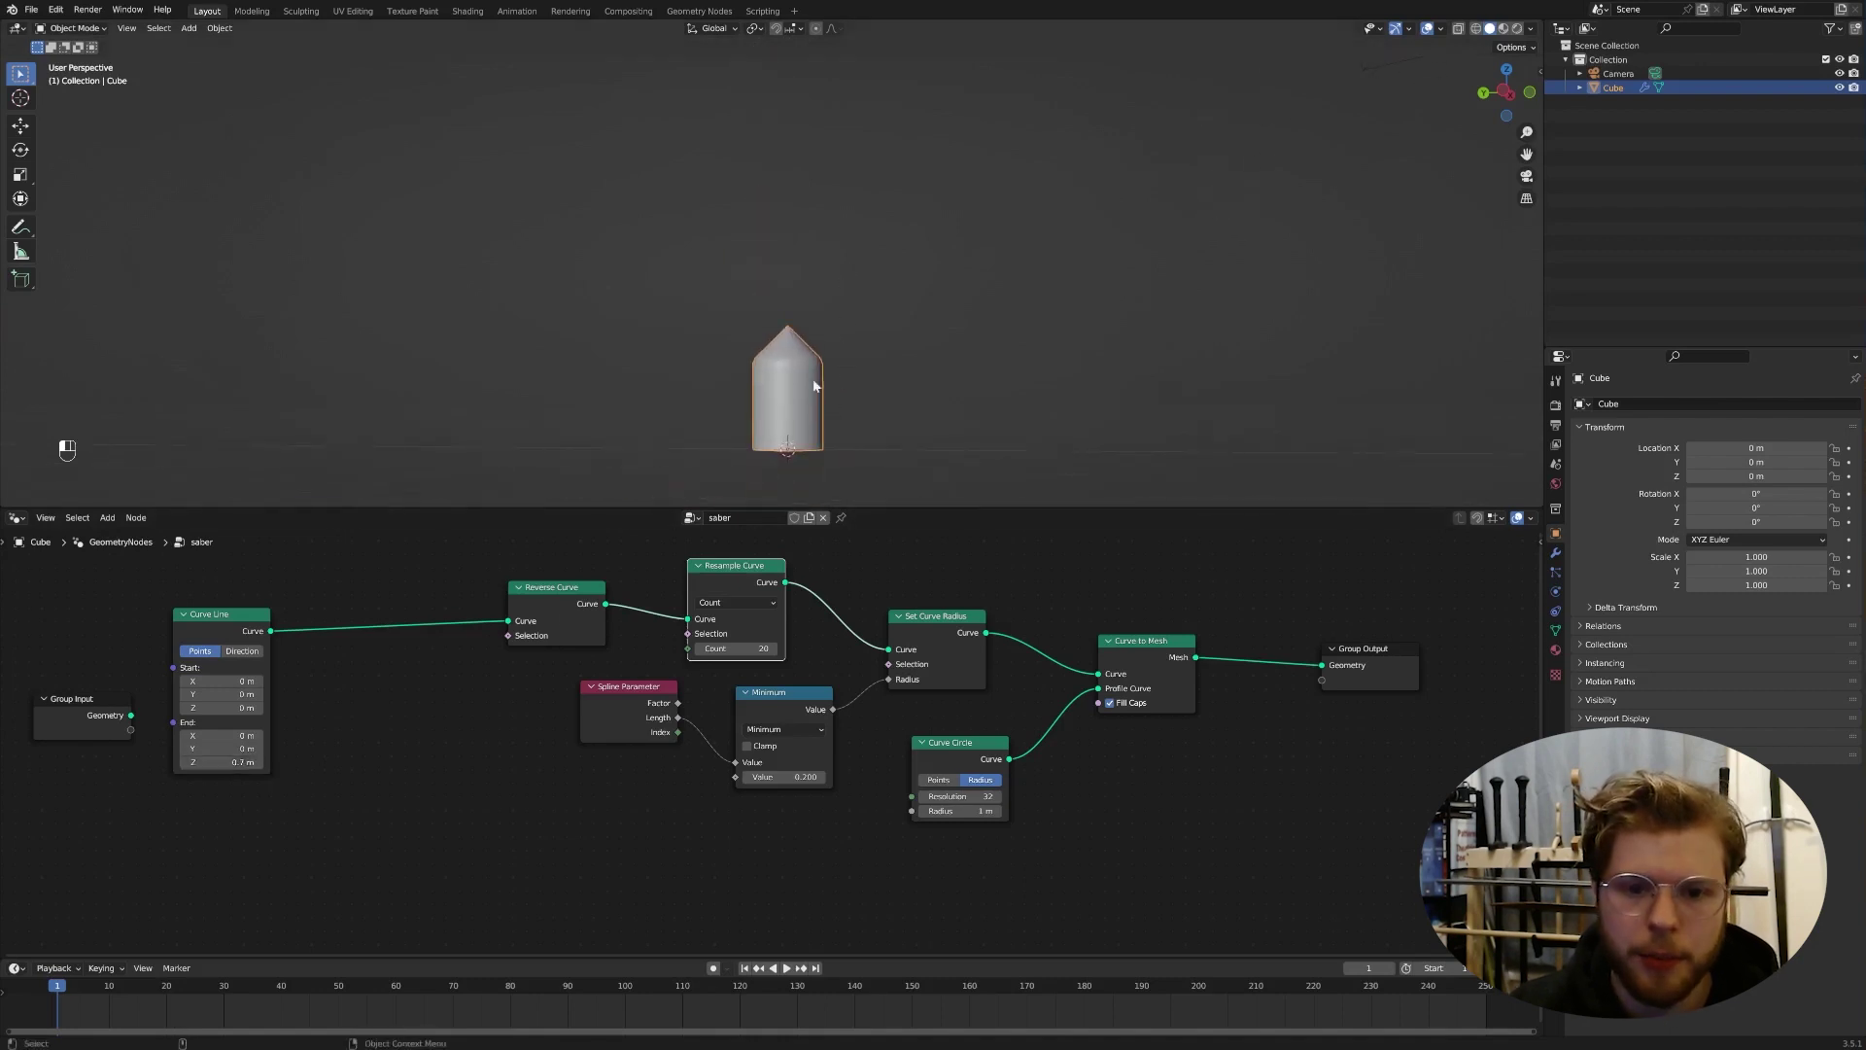
left_click(226, 762)
type("2")
key("Return")
Step: Switch the Resample Curve node's mode from Count to Length
left_click(756, 603)
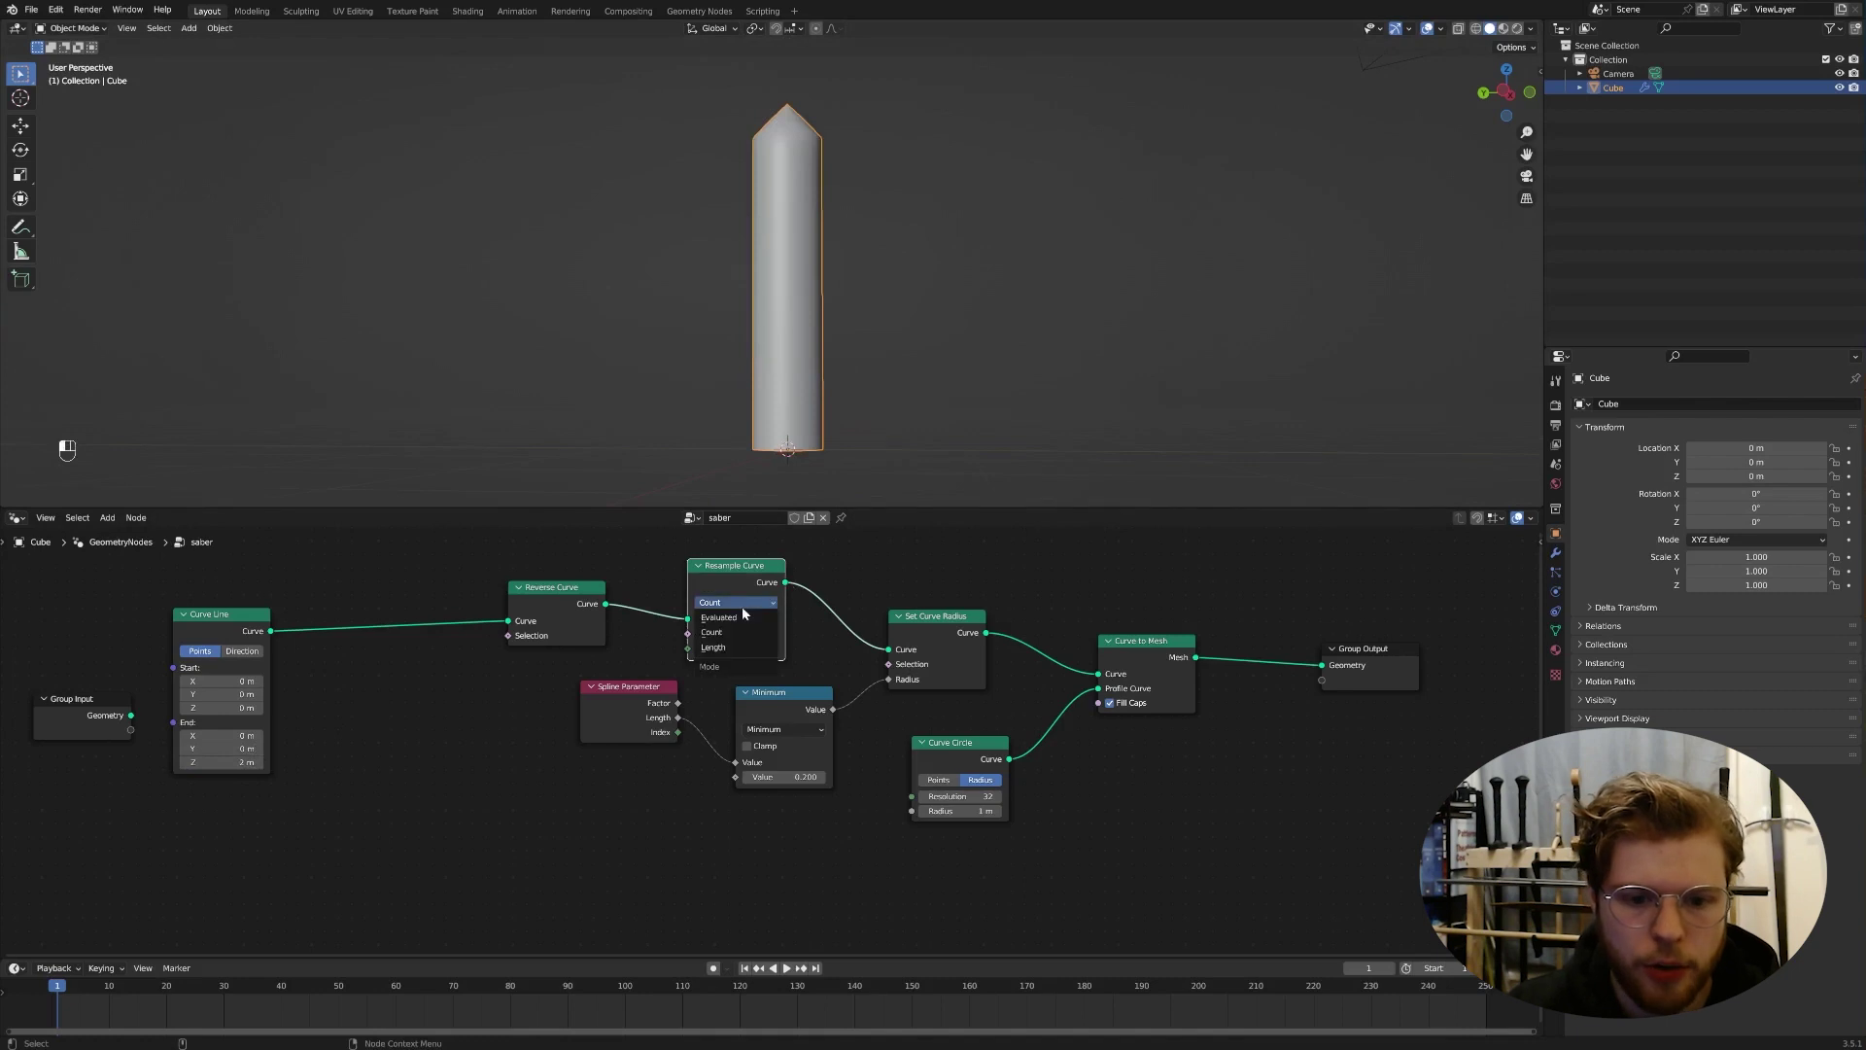
left_click(755, 646)
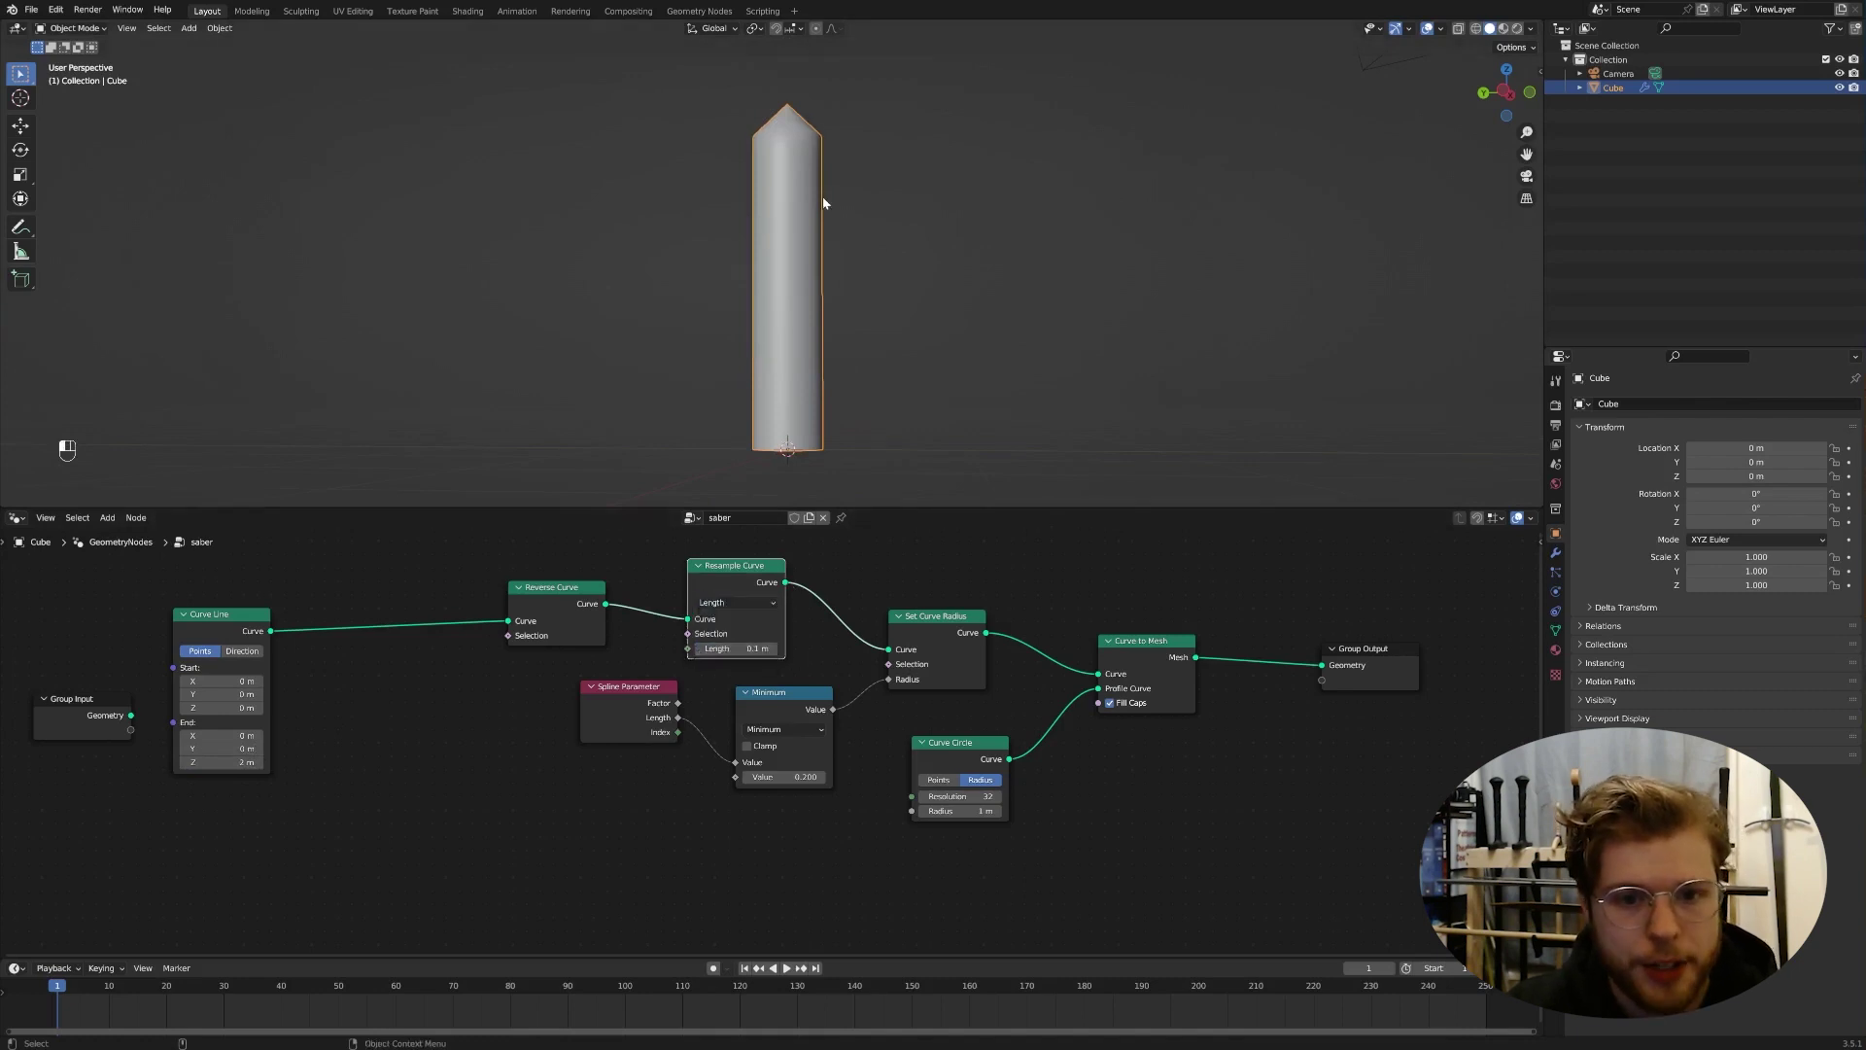
scroll(835, 239, "down", 3)
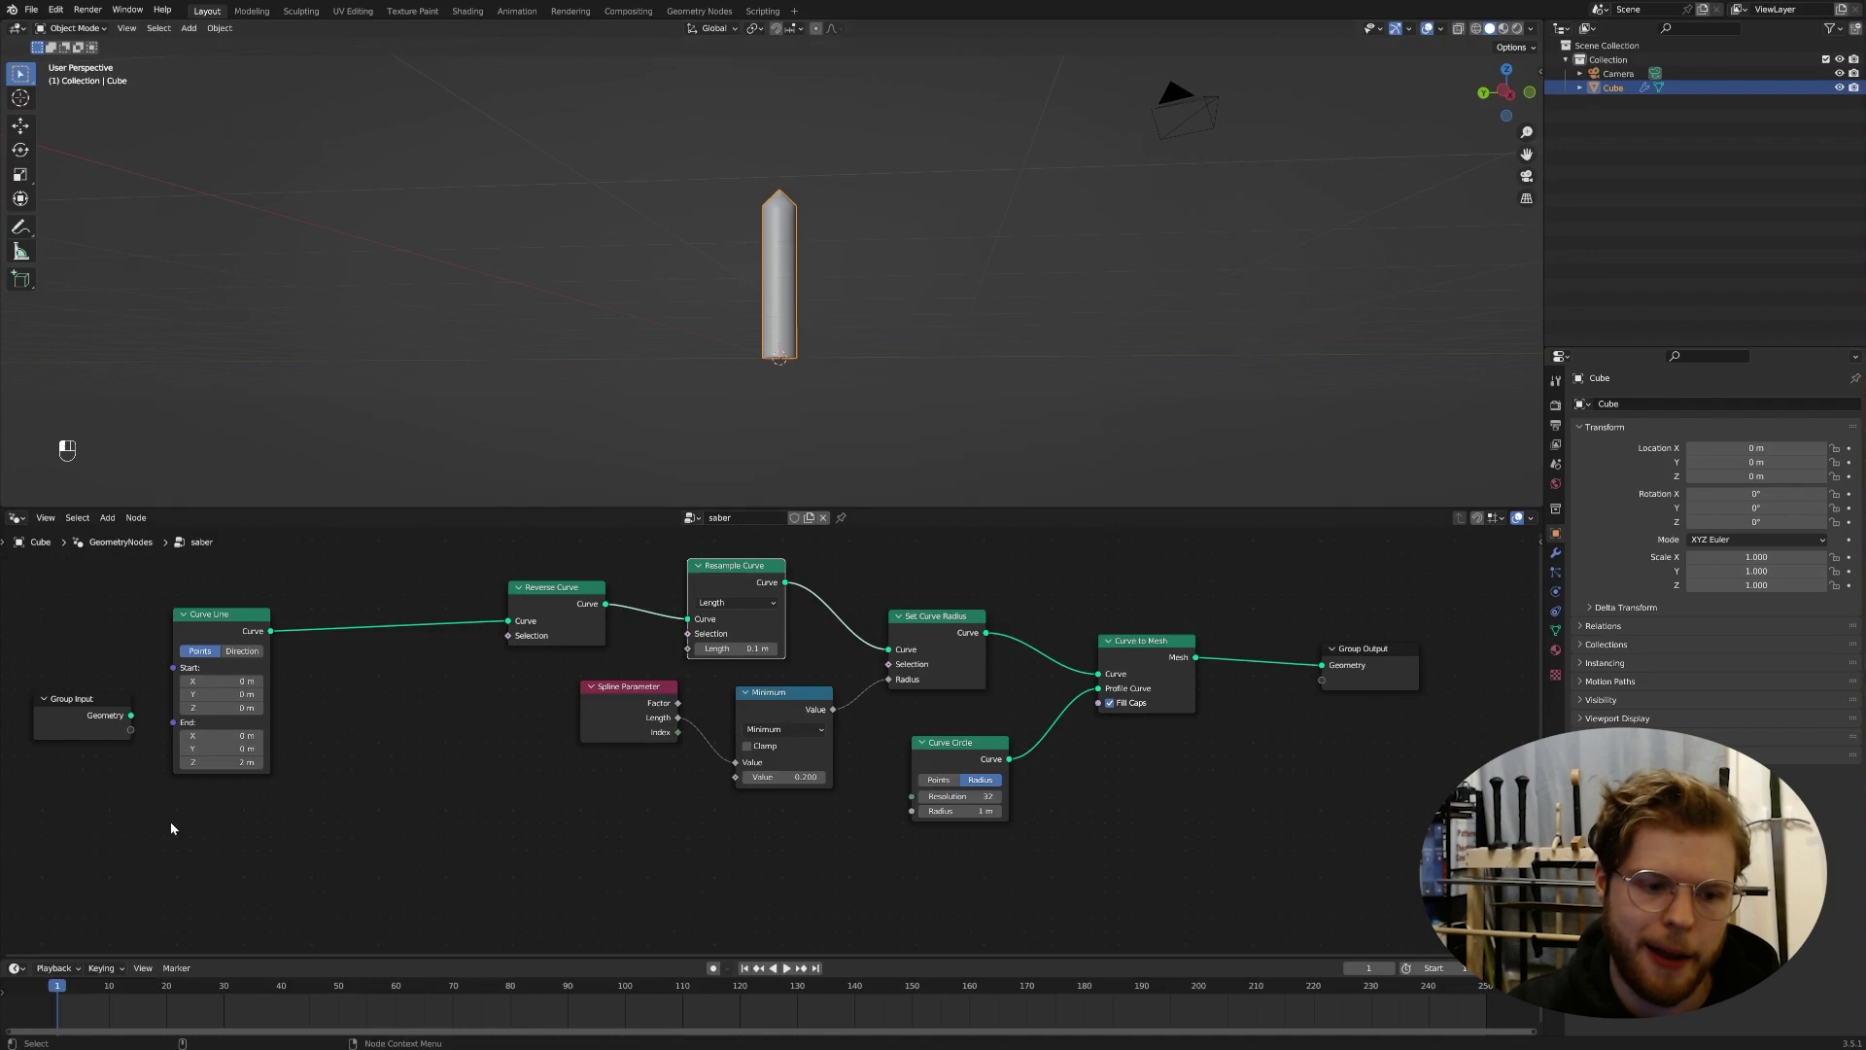
Step: Lengthen the blade by raising the Curve Line's end Z to 4.4 m
left_click_drag(229, 762, 272, 762)
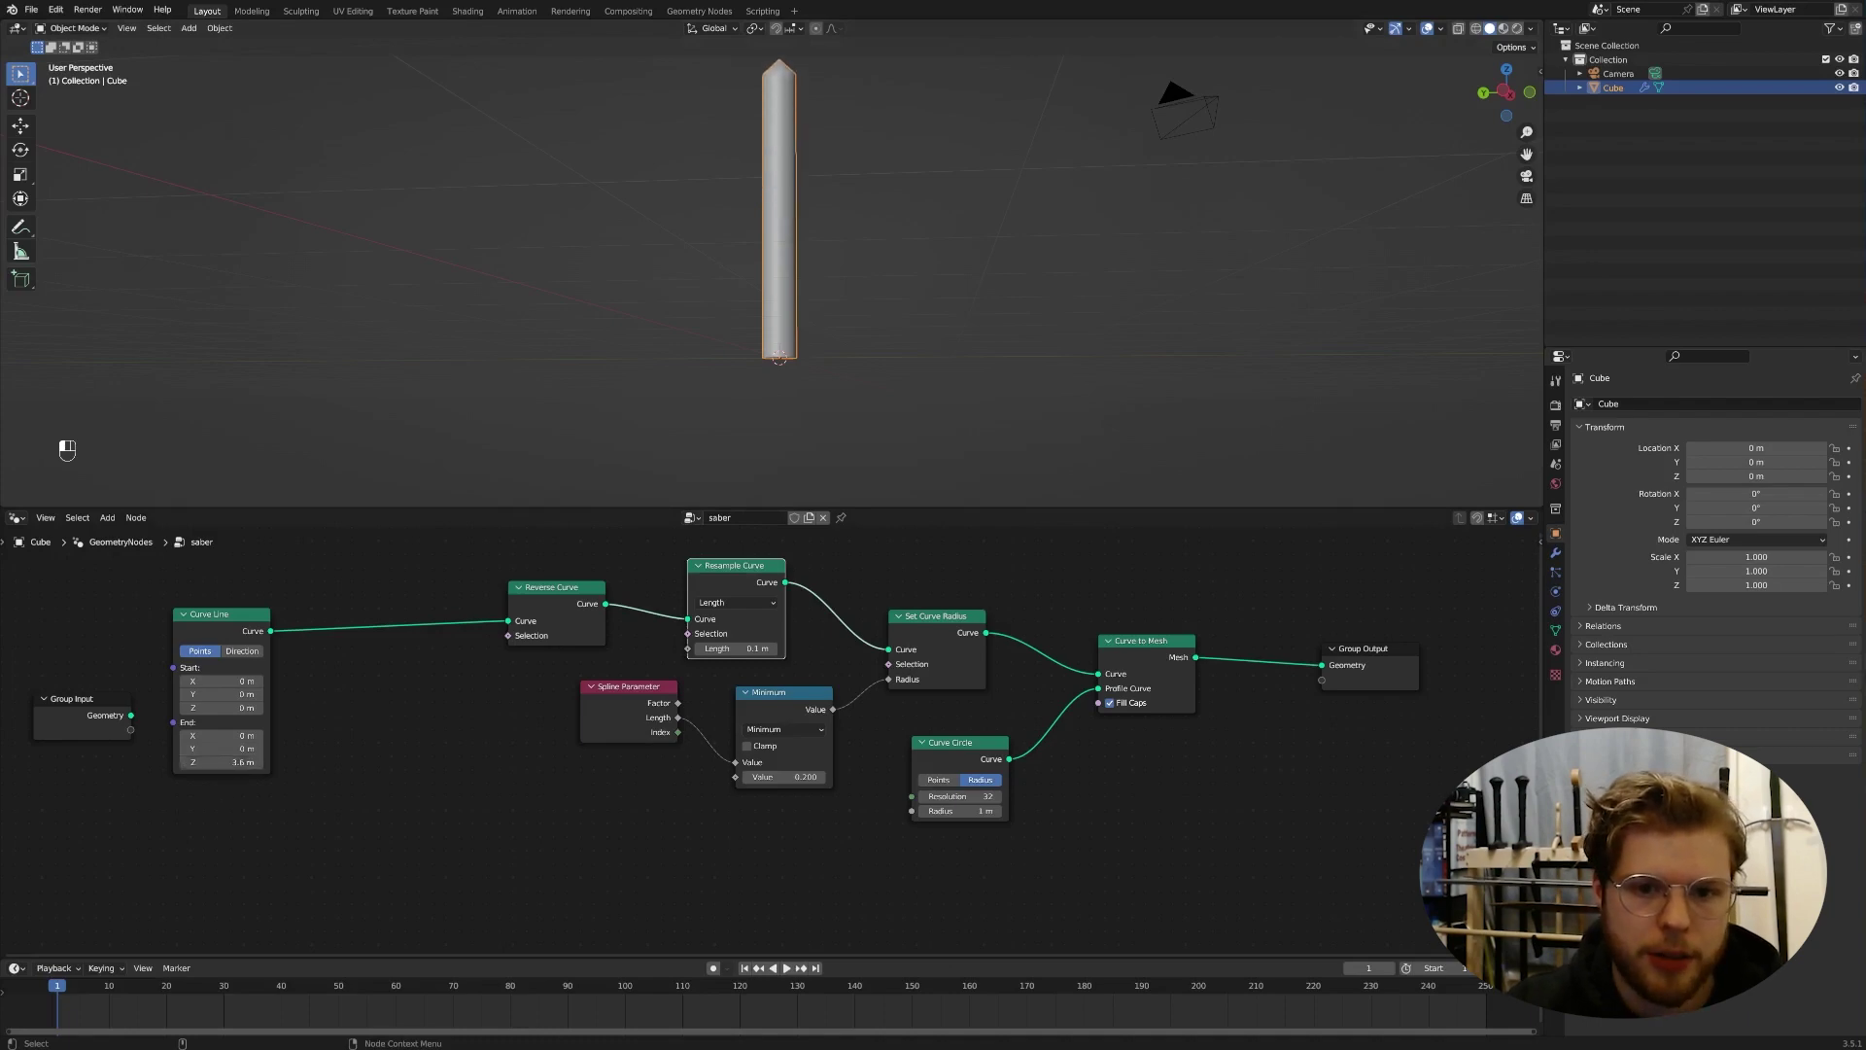
scroll(815, 254, "down", 3)
scroll(823, 243, "up", 3)
middle_click_drag(815, 249, 801, 359)
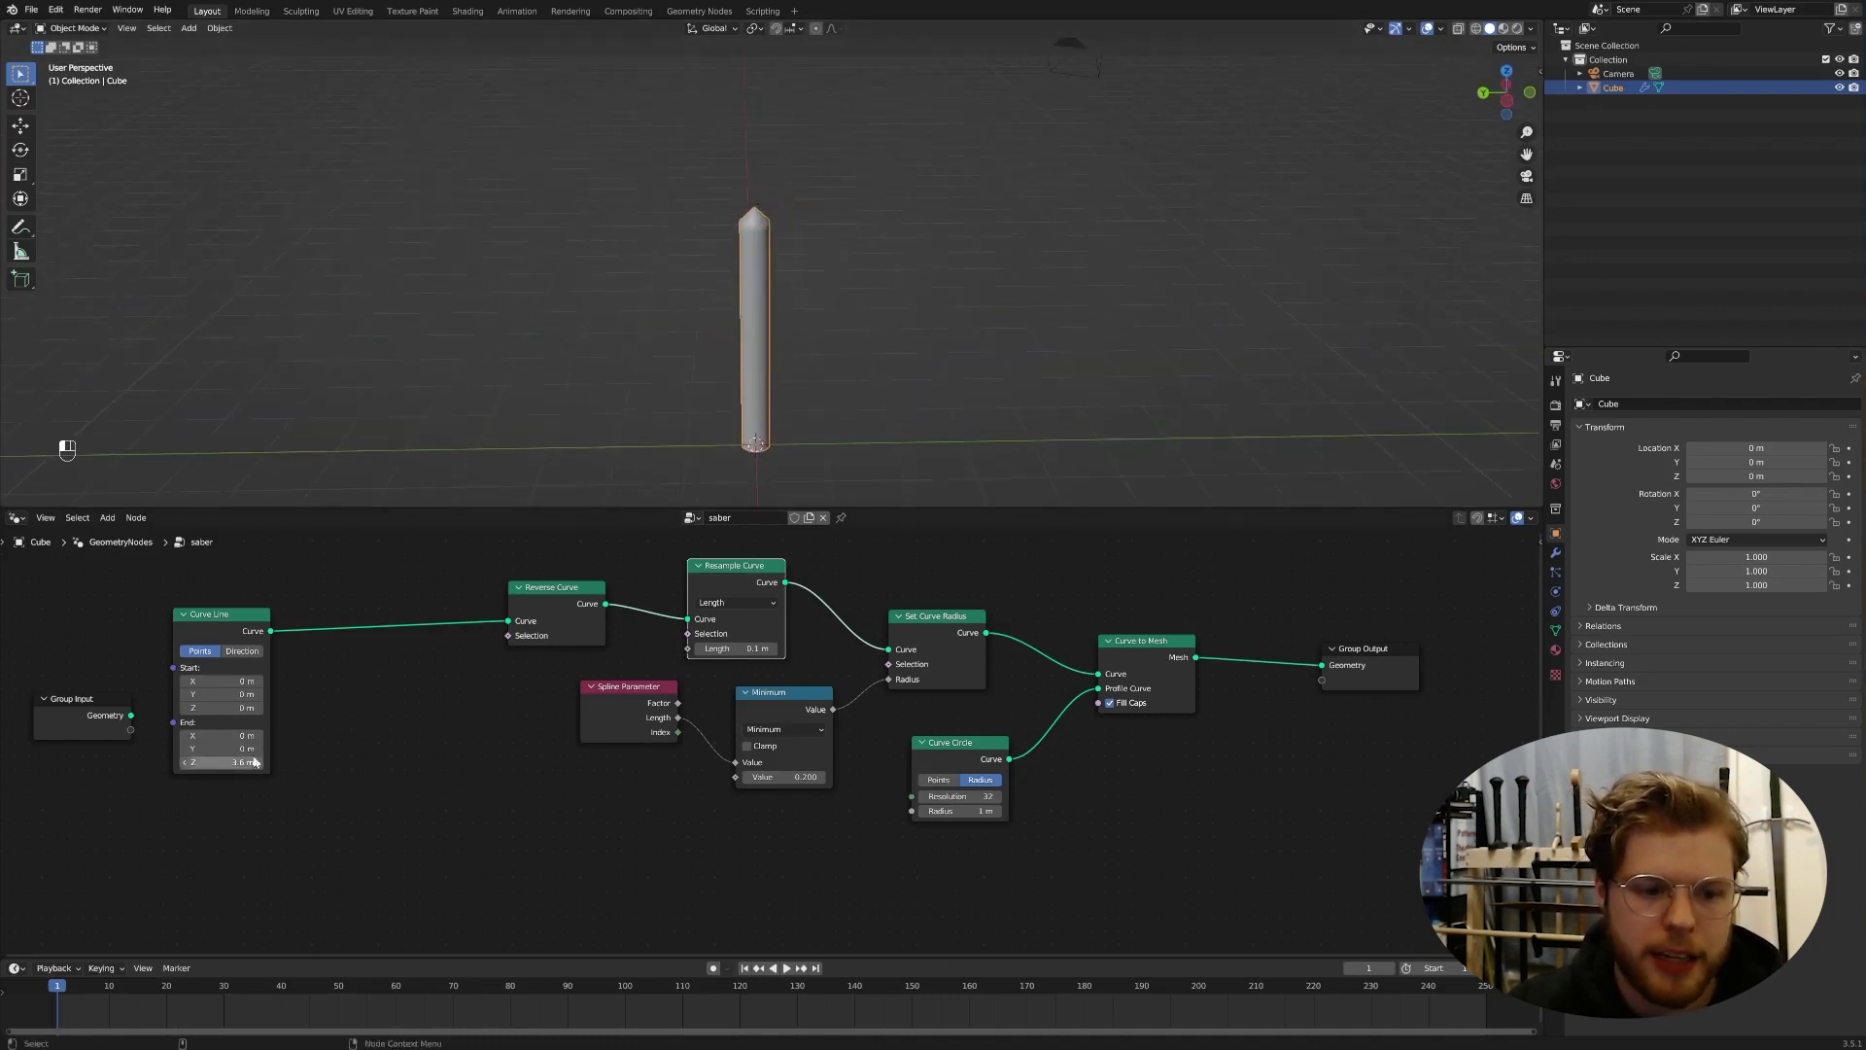
mouse_move(253, 762)
left_mouse_down()
mouse_move(270, 762)
mouse_move(248, 762)
left_mouse_up()
Step: Return the Resample Curve node to Count mode and set the Curve Line's end Z to 4.3 m
left_click(736, 603)
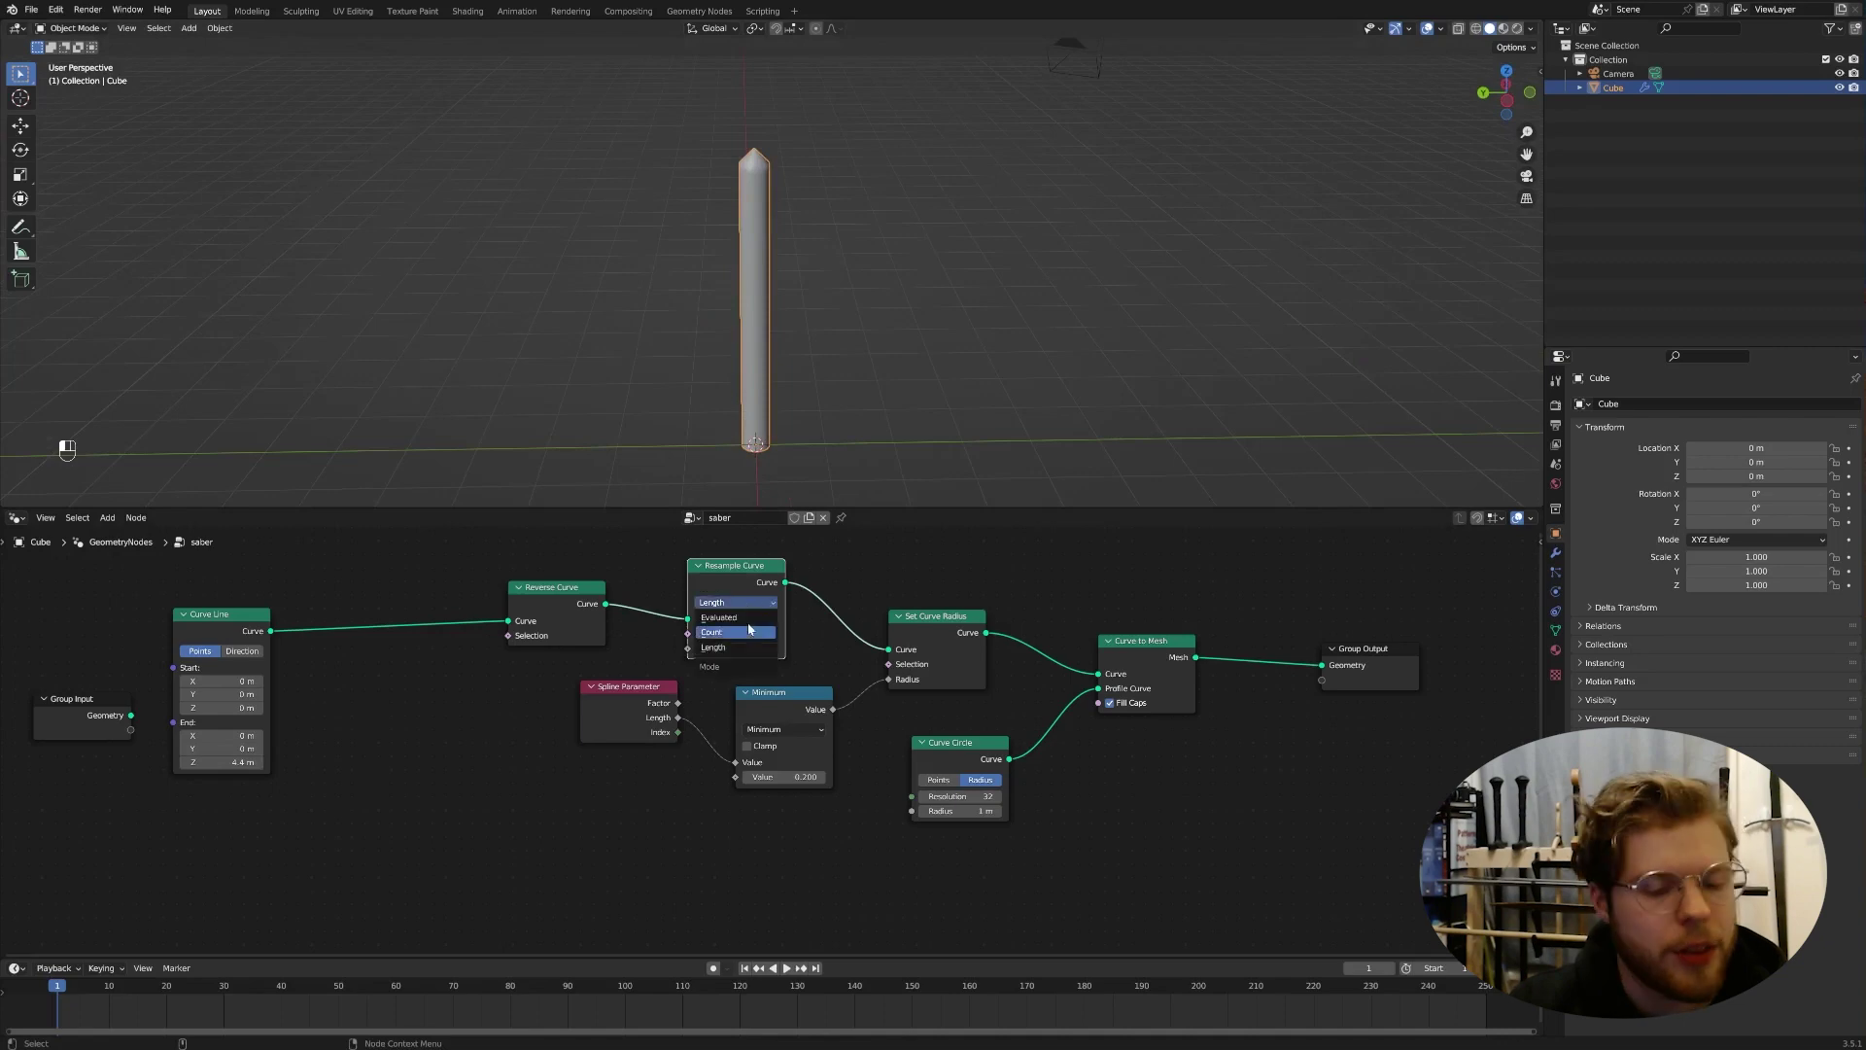
middle_click_drag(836, 321, 865, 288)
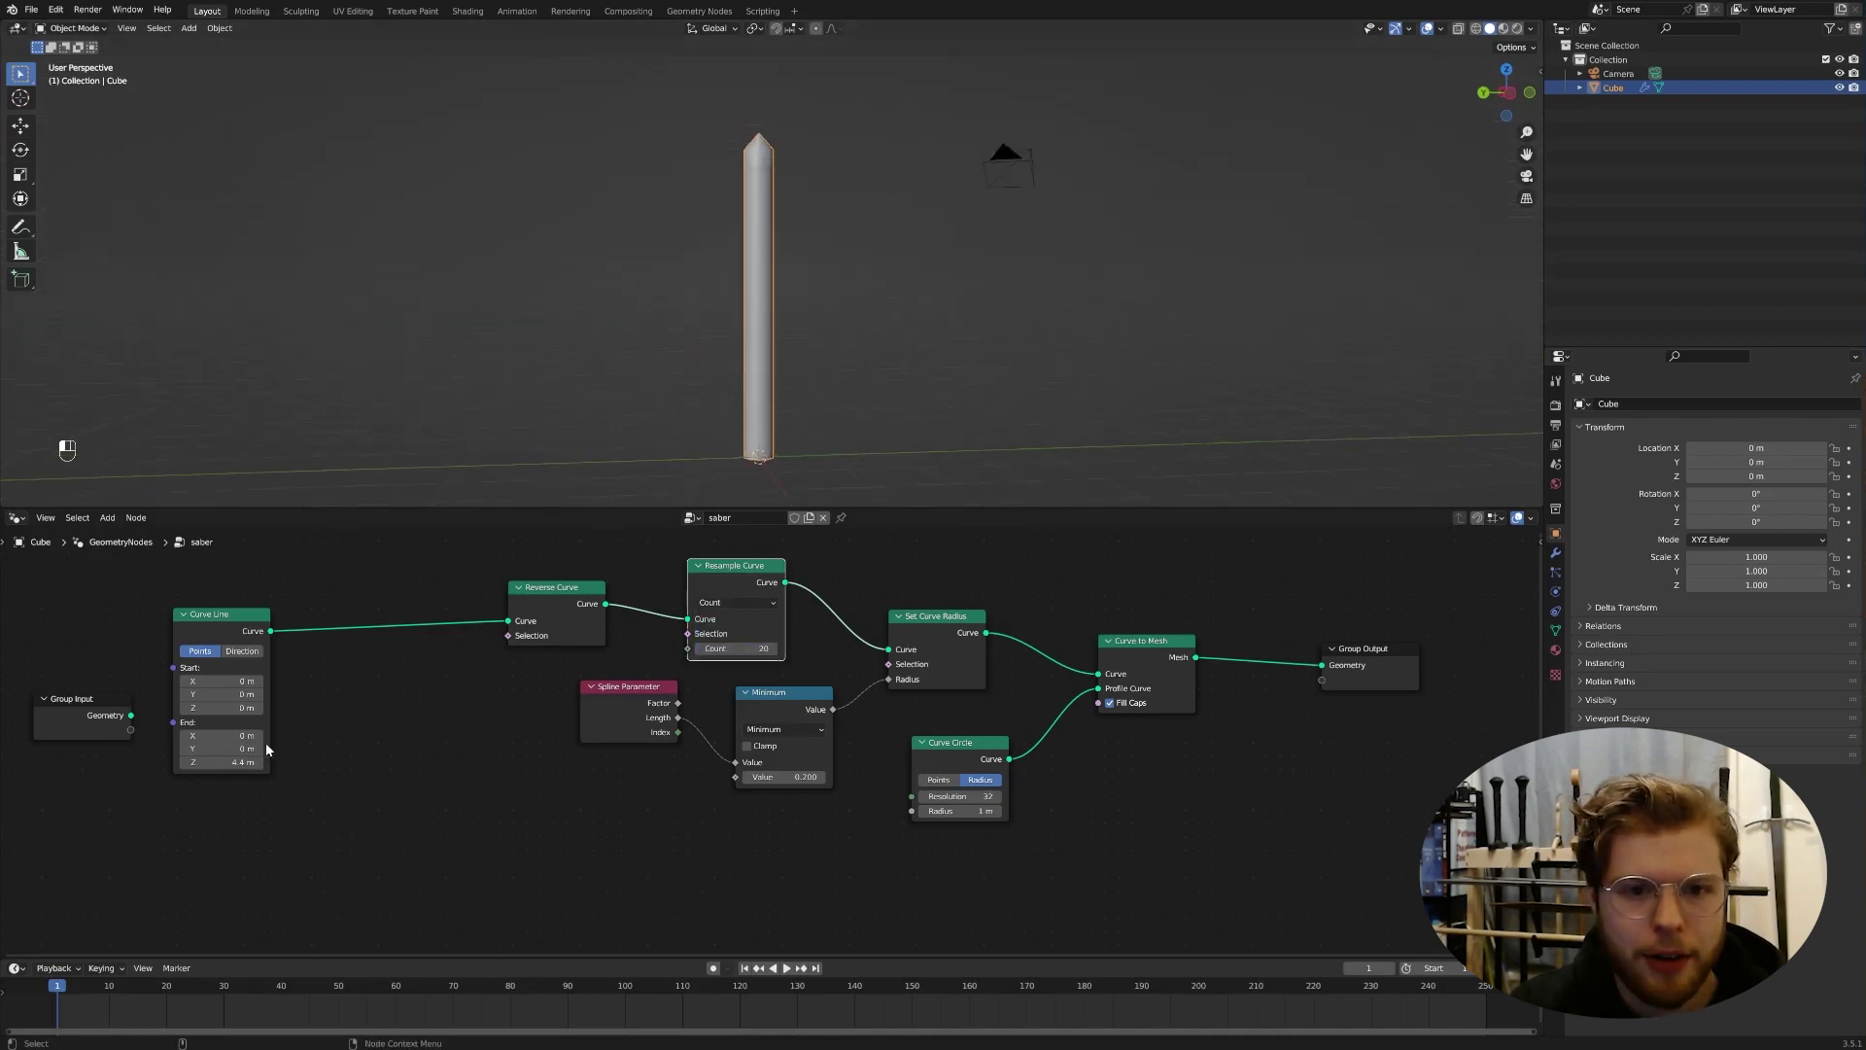
mouse_move(265, 762)
left_mouse_down()
mouse_move(151, 762)
mouse_move(233, 760)
left_mouse_up()
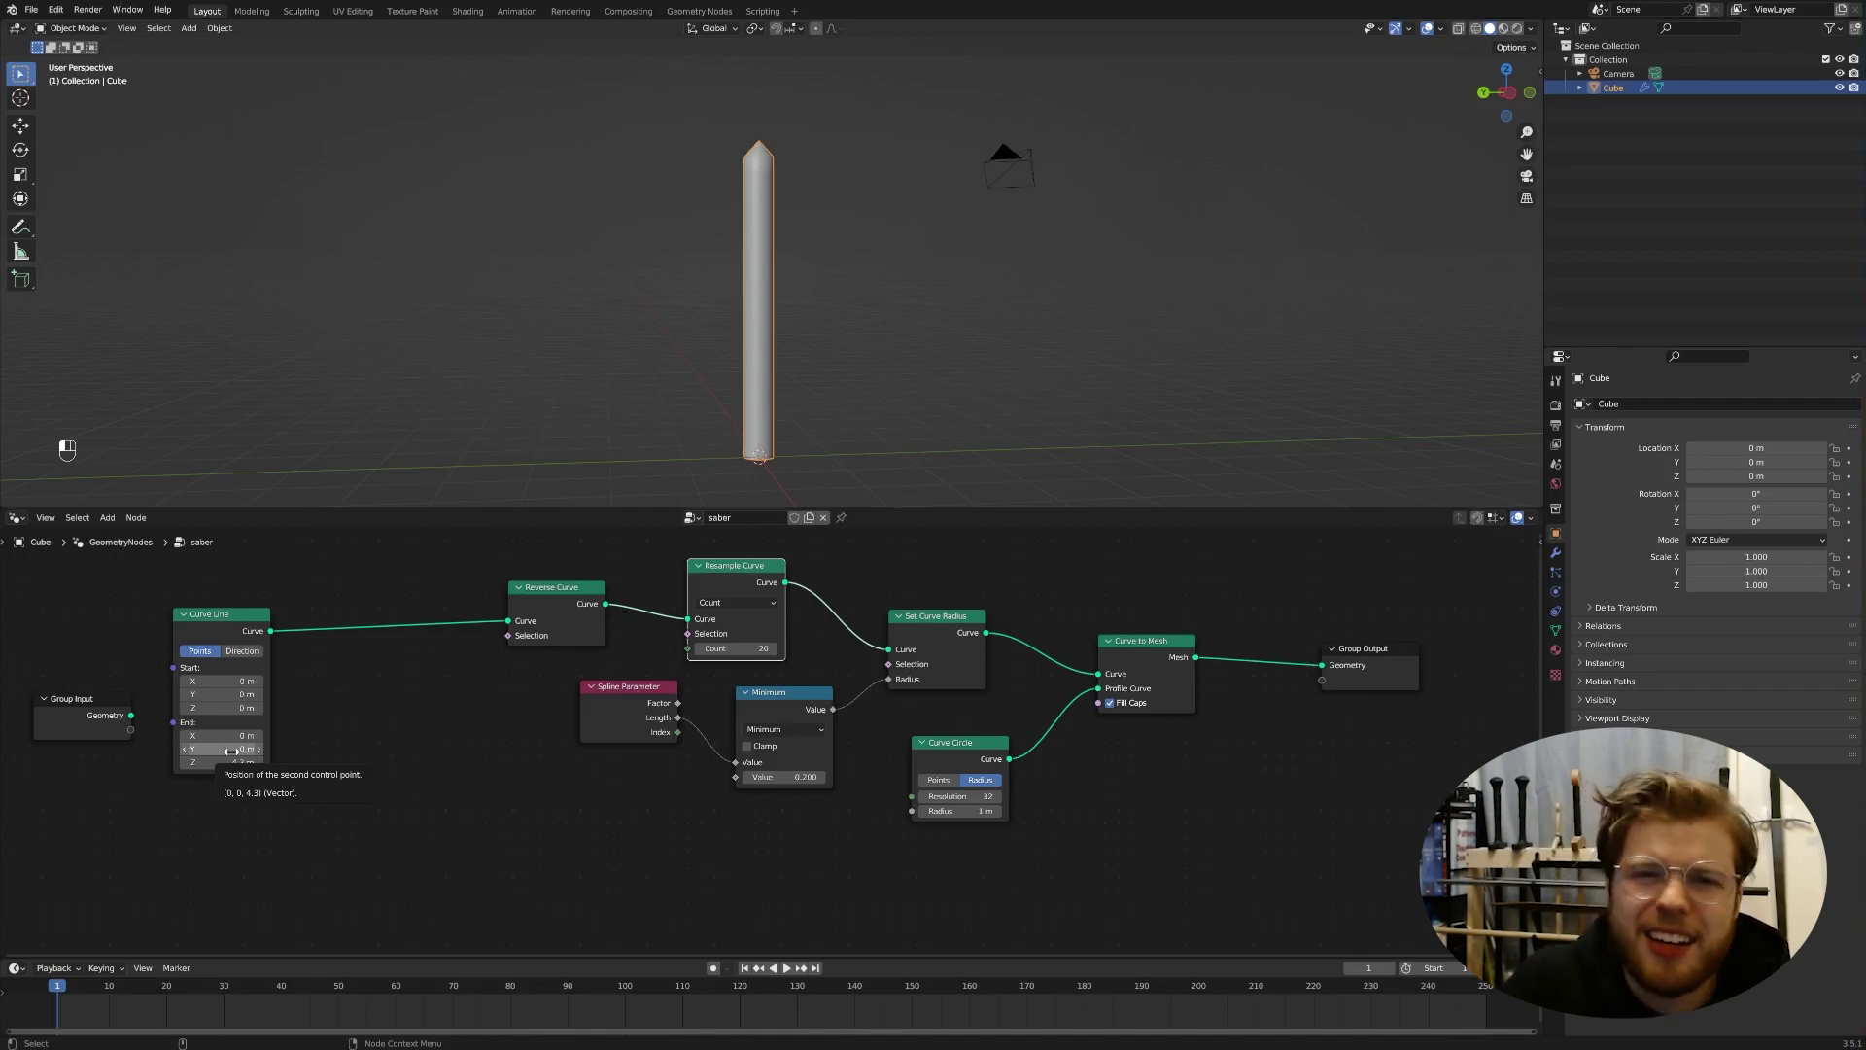
Step: Switch the Resample Curve node to Length mode and set its length to 0.3 m, comparing the tip shape at larger and smaller lengths
left_click(753, 604)
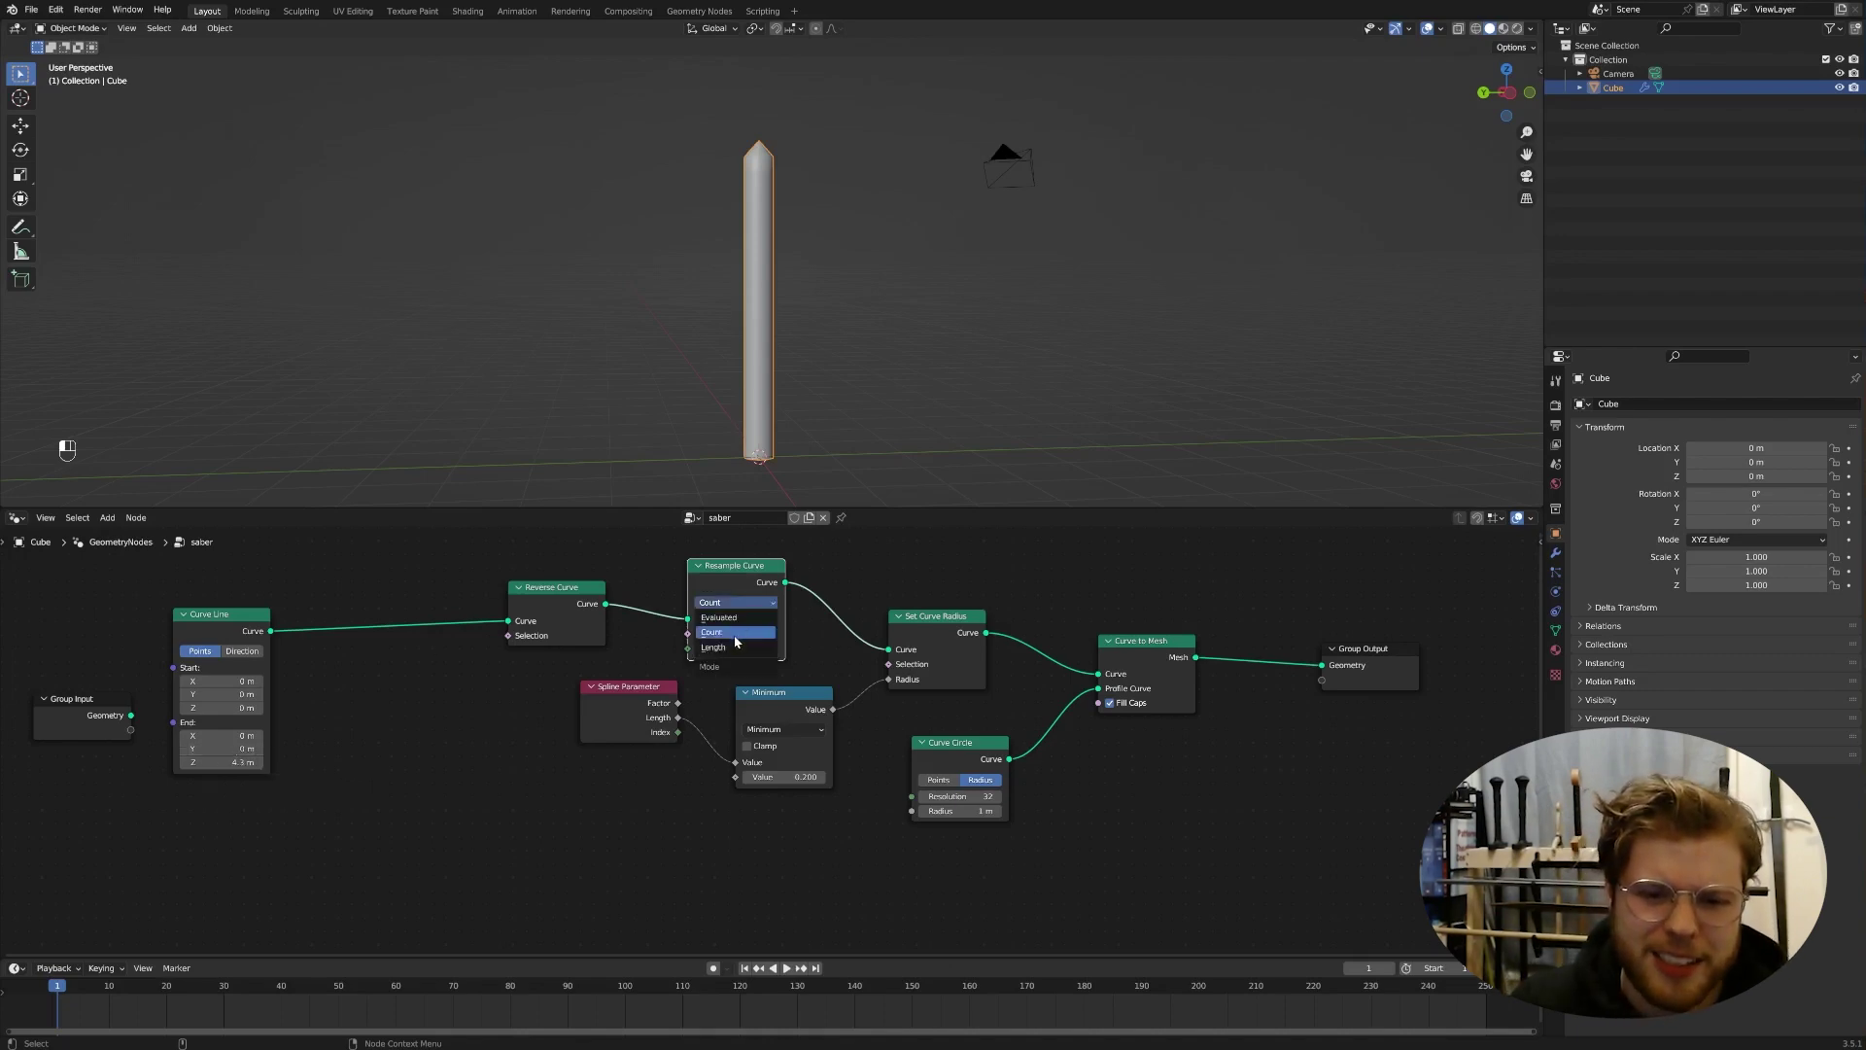
left_click(770, 647)
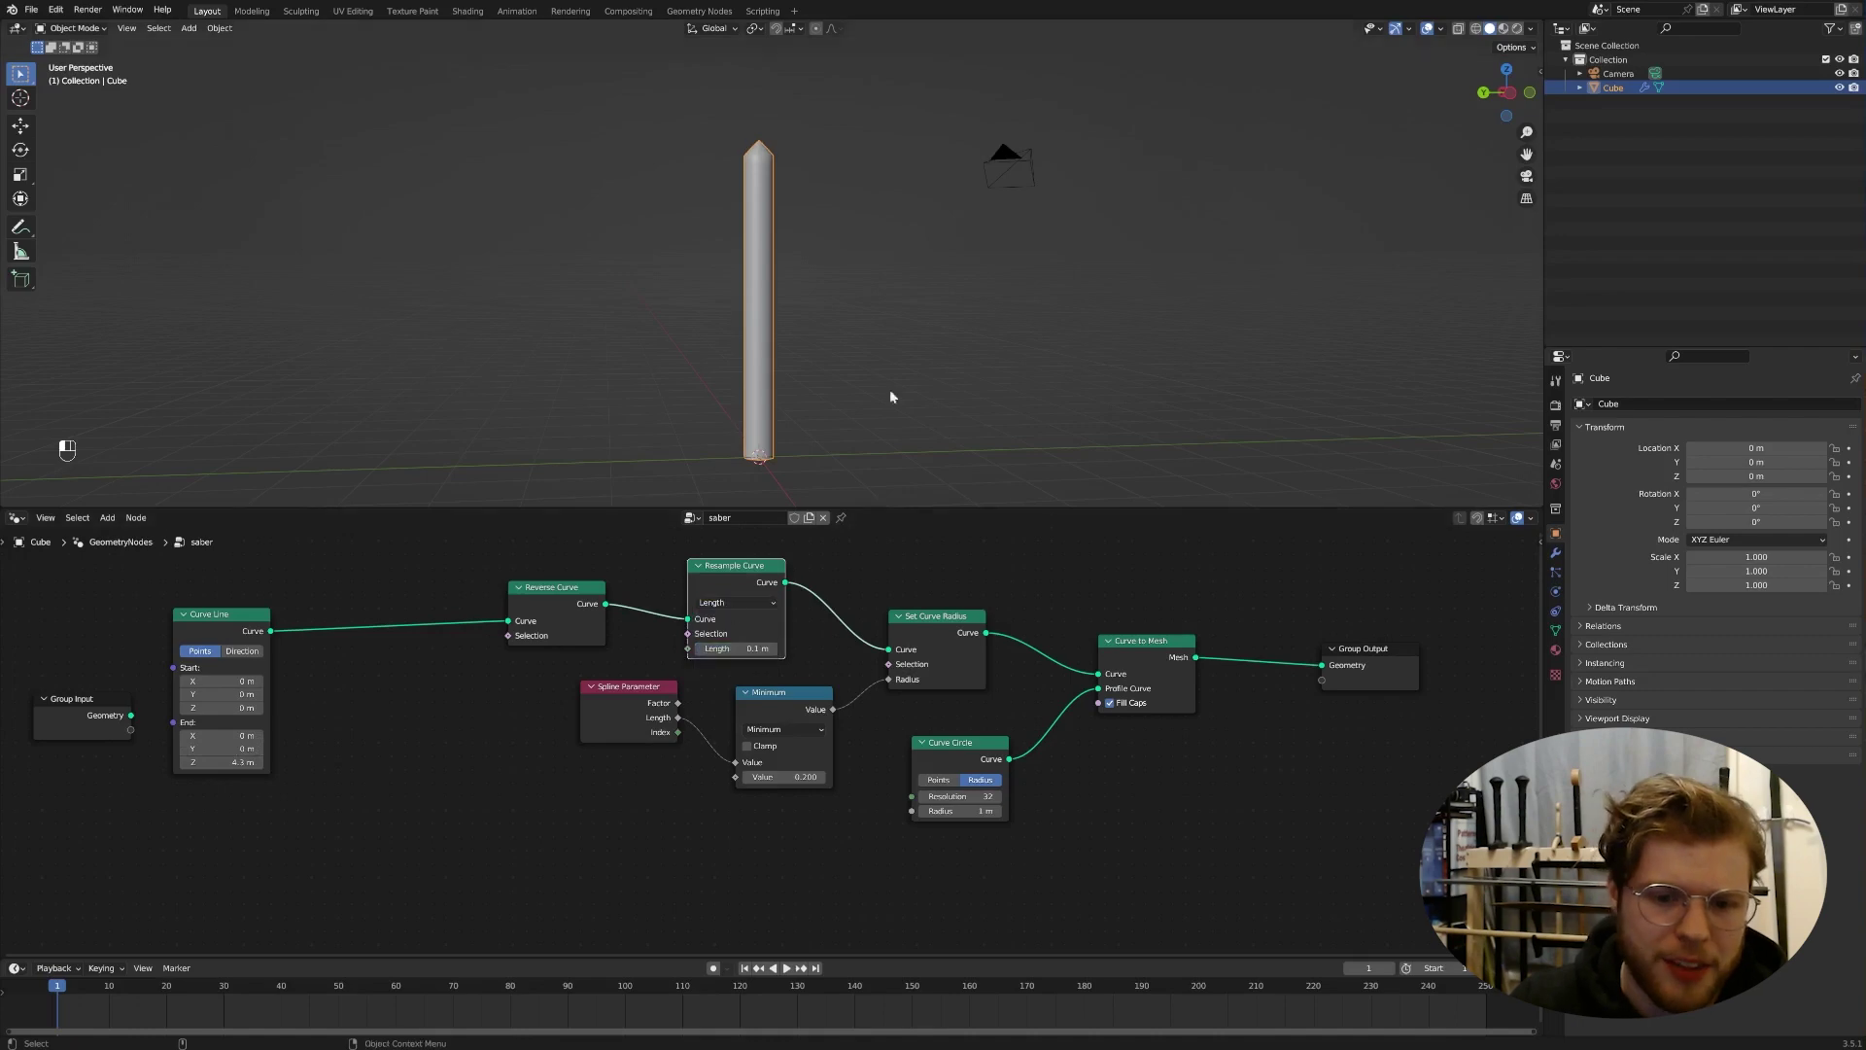
left_click(775, 649)
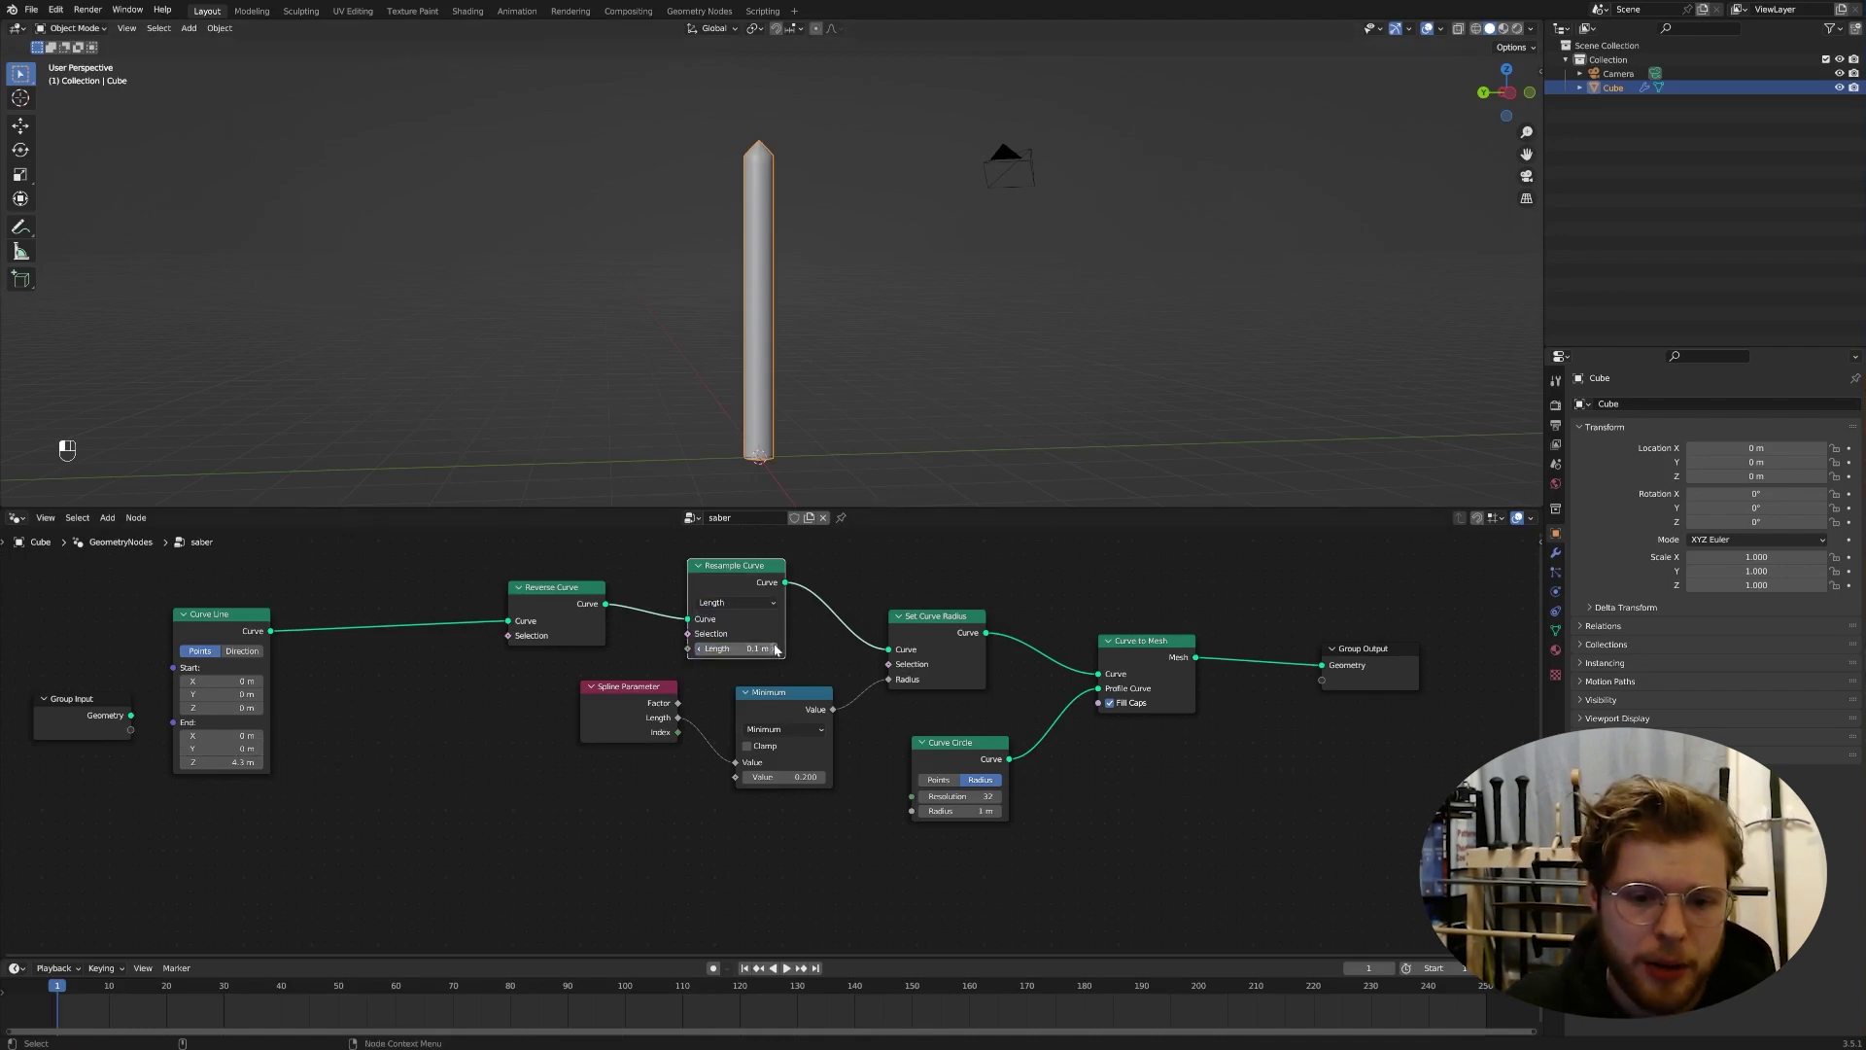
left_click(775, 648)
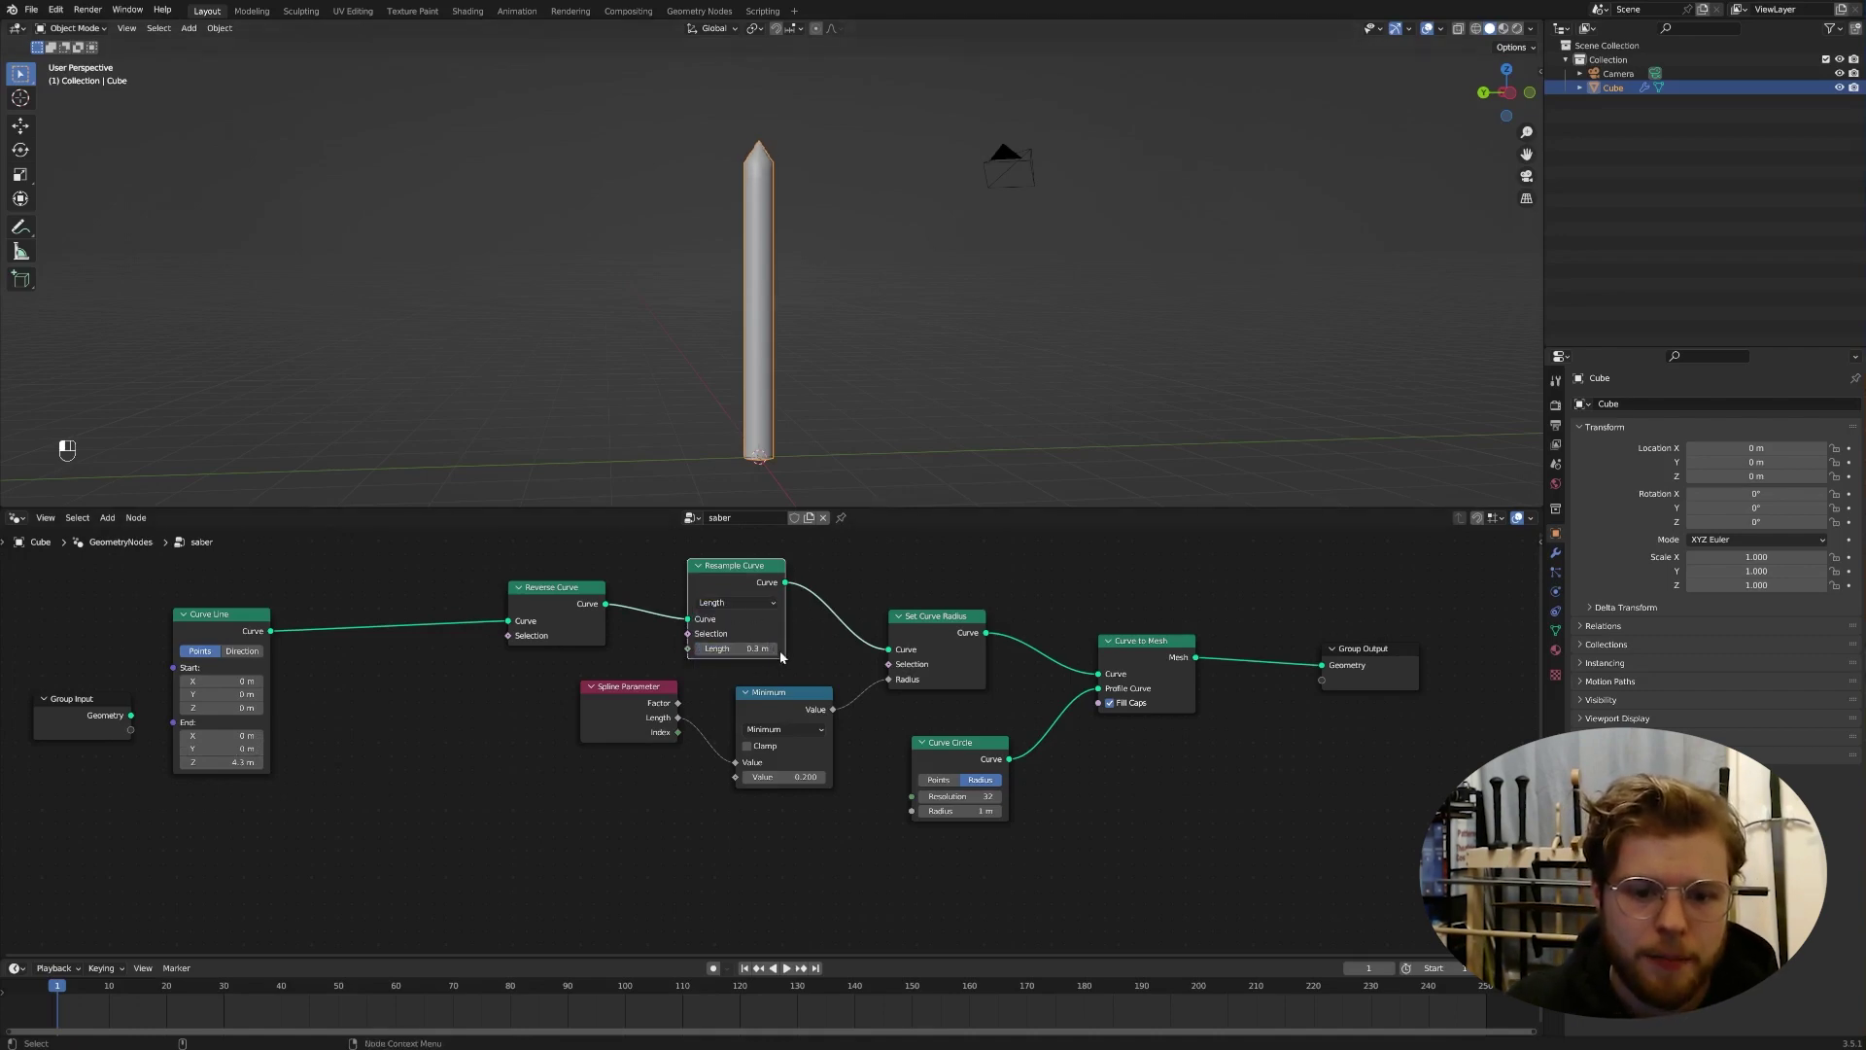
left_click(775, 648)
left_click(776, 648)
scroll(778, 249, "up", 2)
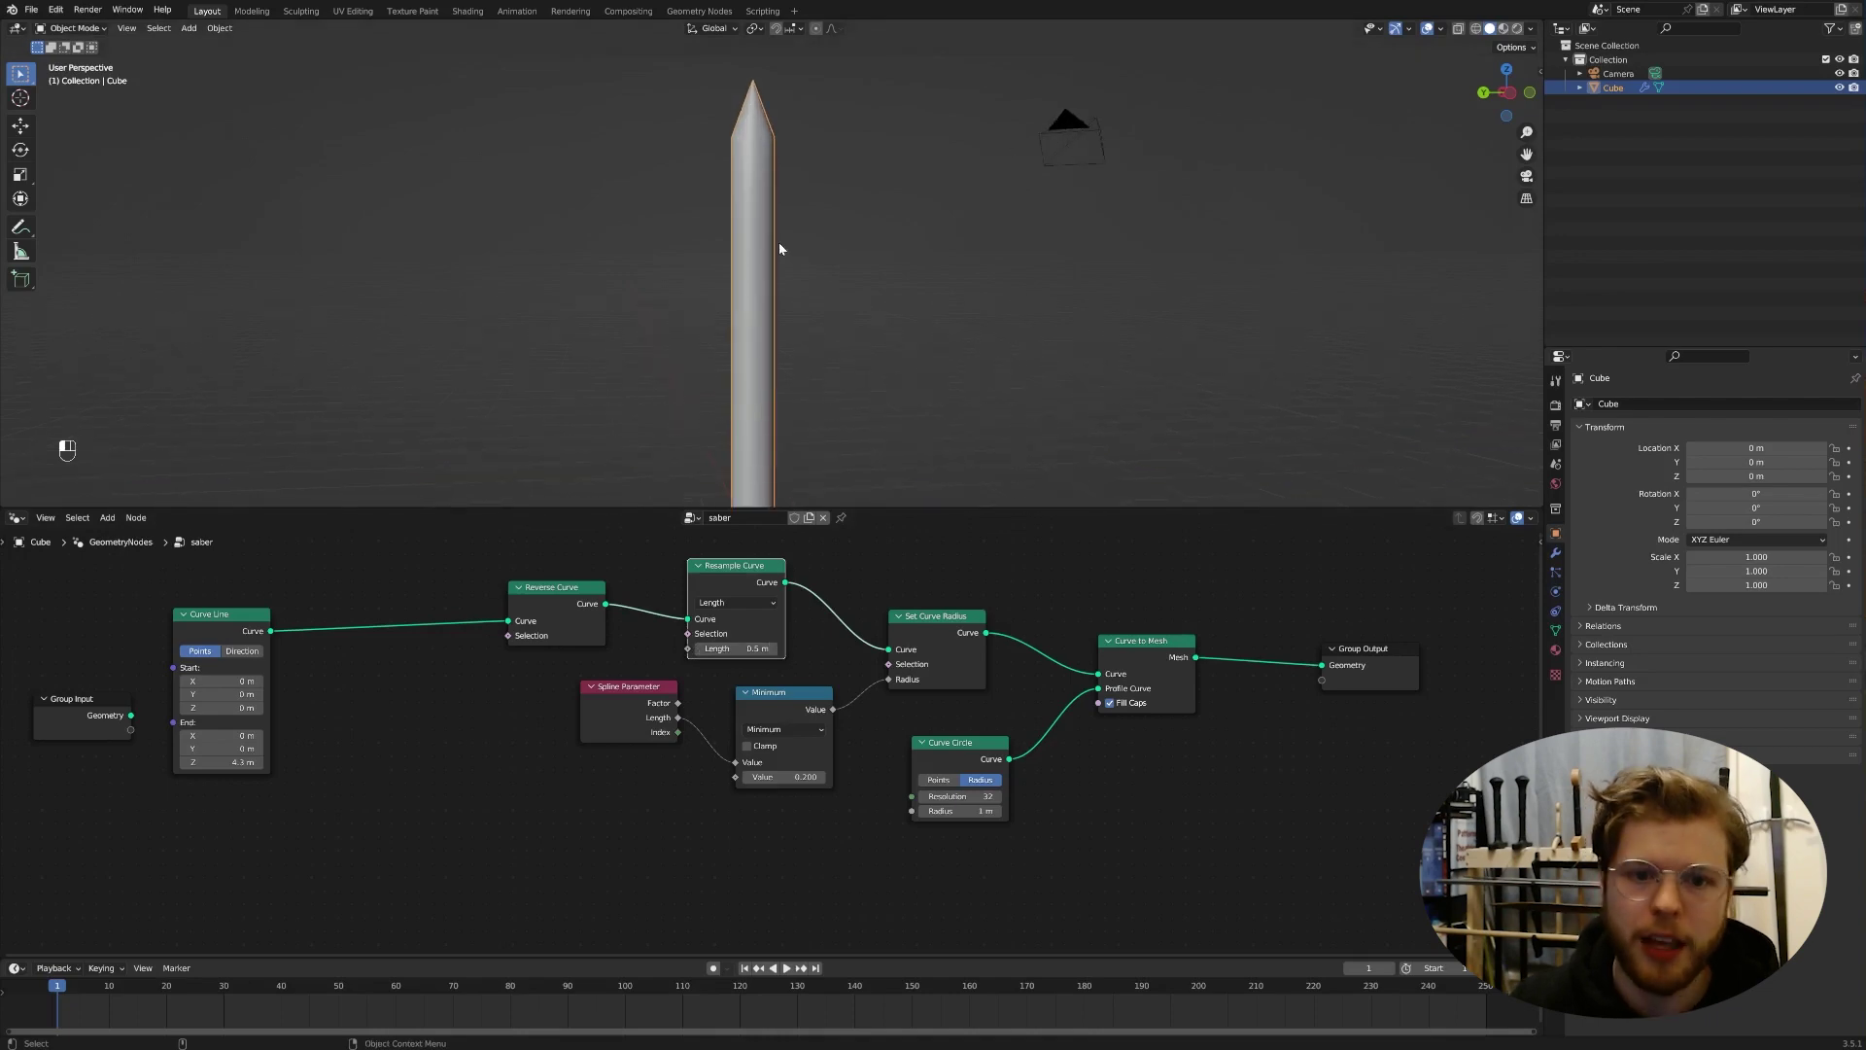
left_click(699, 649)
left_click(699, 648)
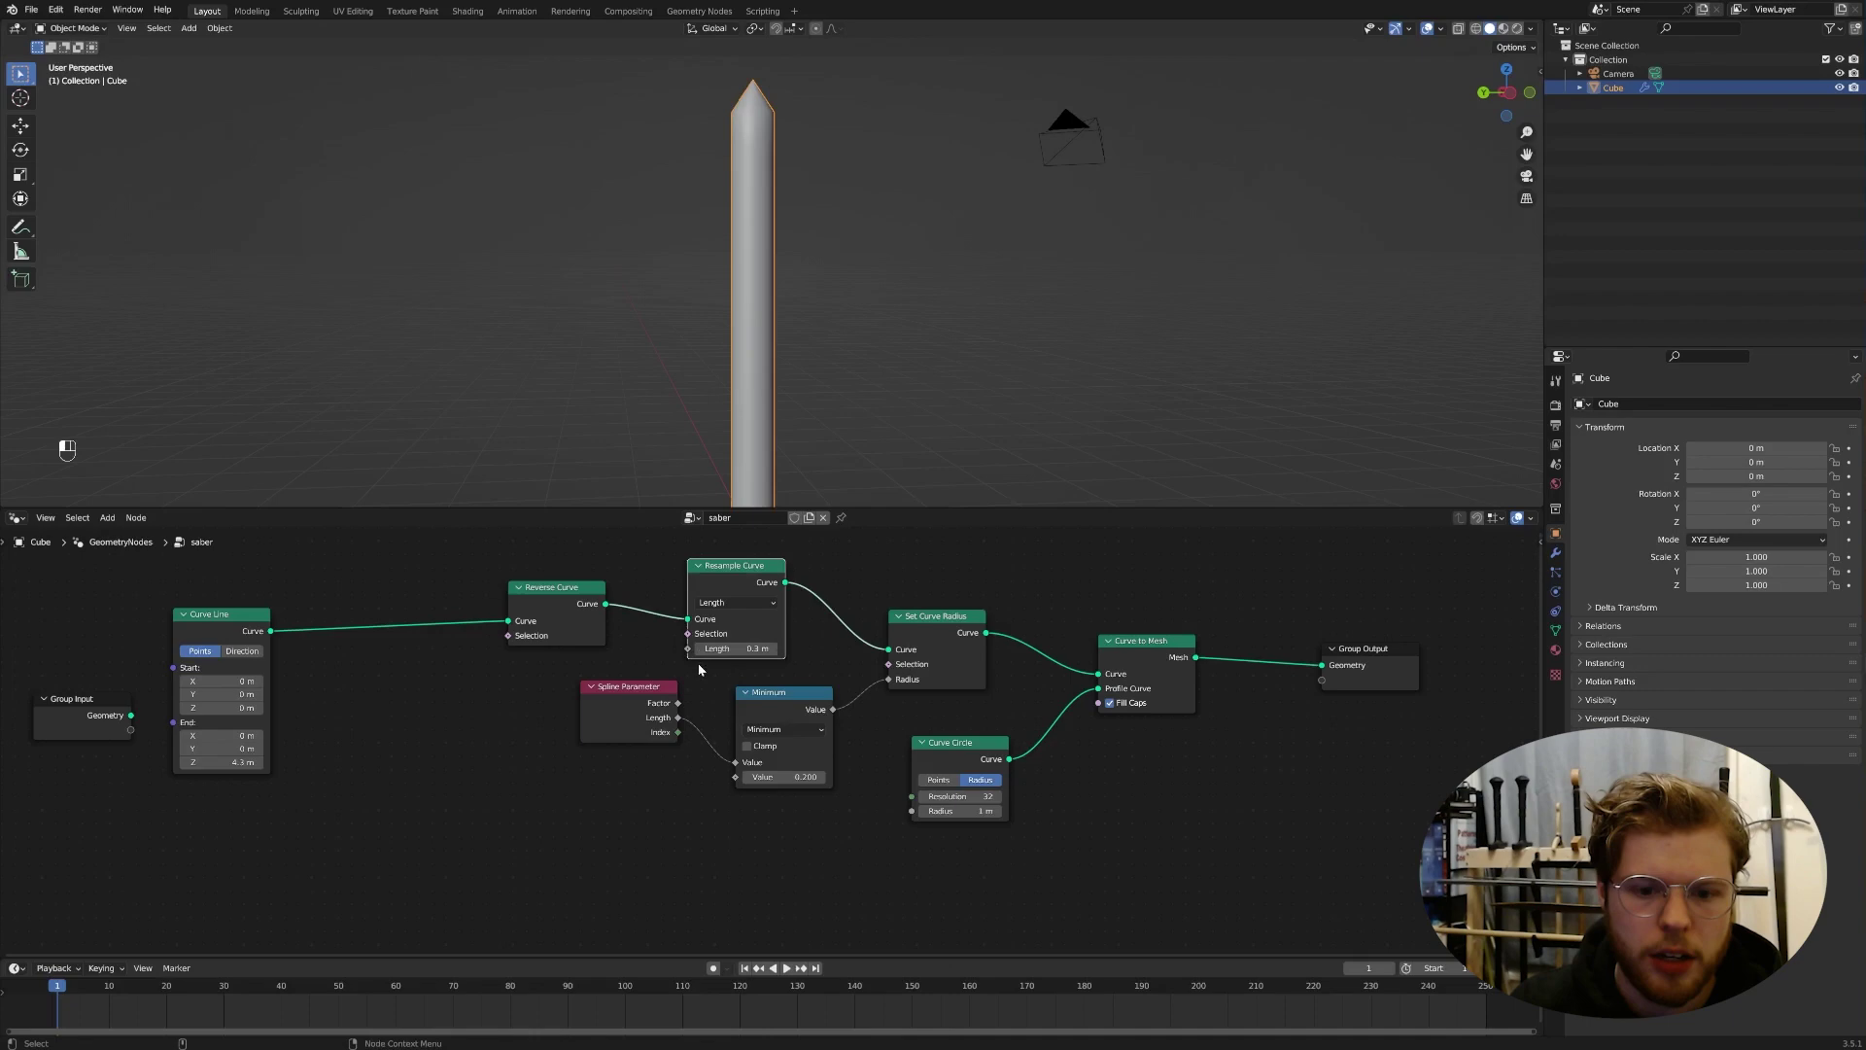
left_click(699, 649)
left_click(699, 648)
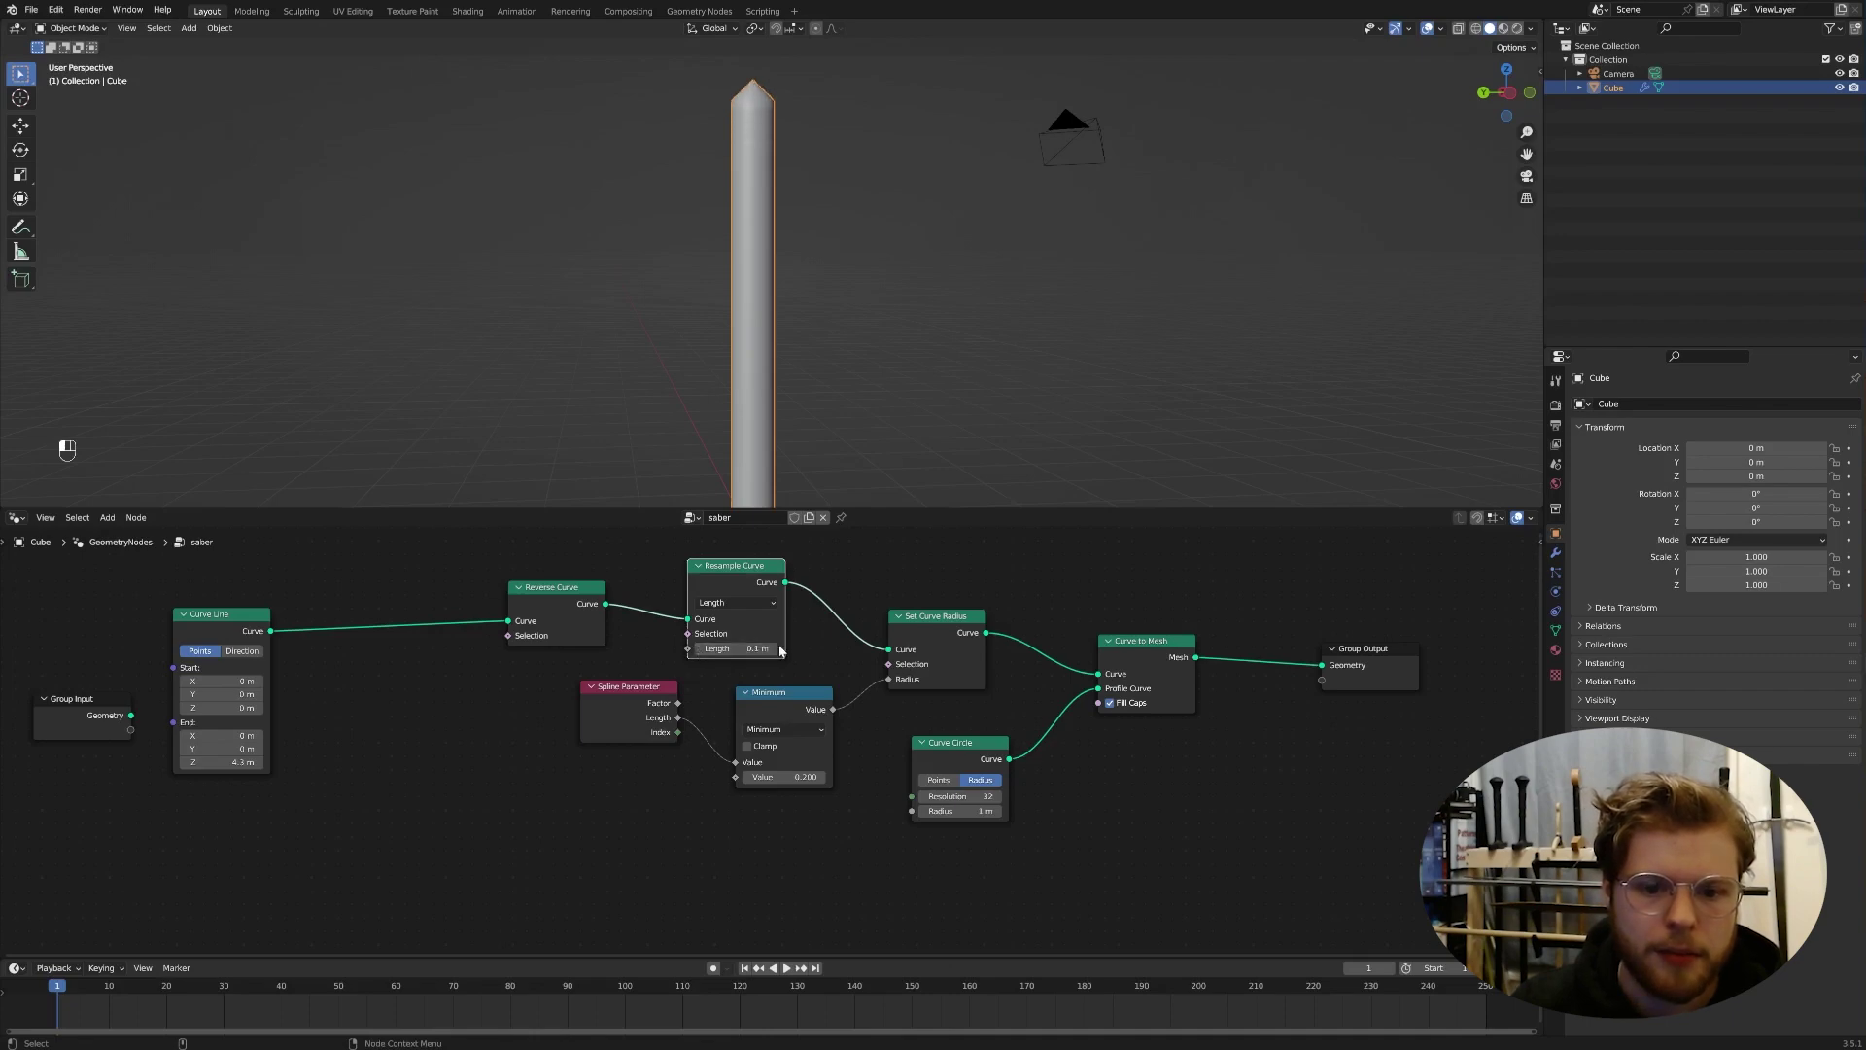
left_click(775, 648)
left_click(774, 649)
Step: Try different blade radii through the Minimum node's value, set it to 0.1, and nudge the node toward Spline Parameter
middle_click_drag(941, 92, 995, 204)
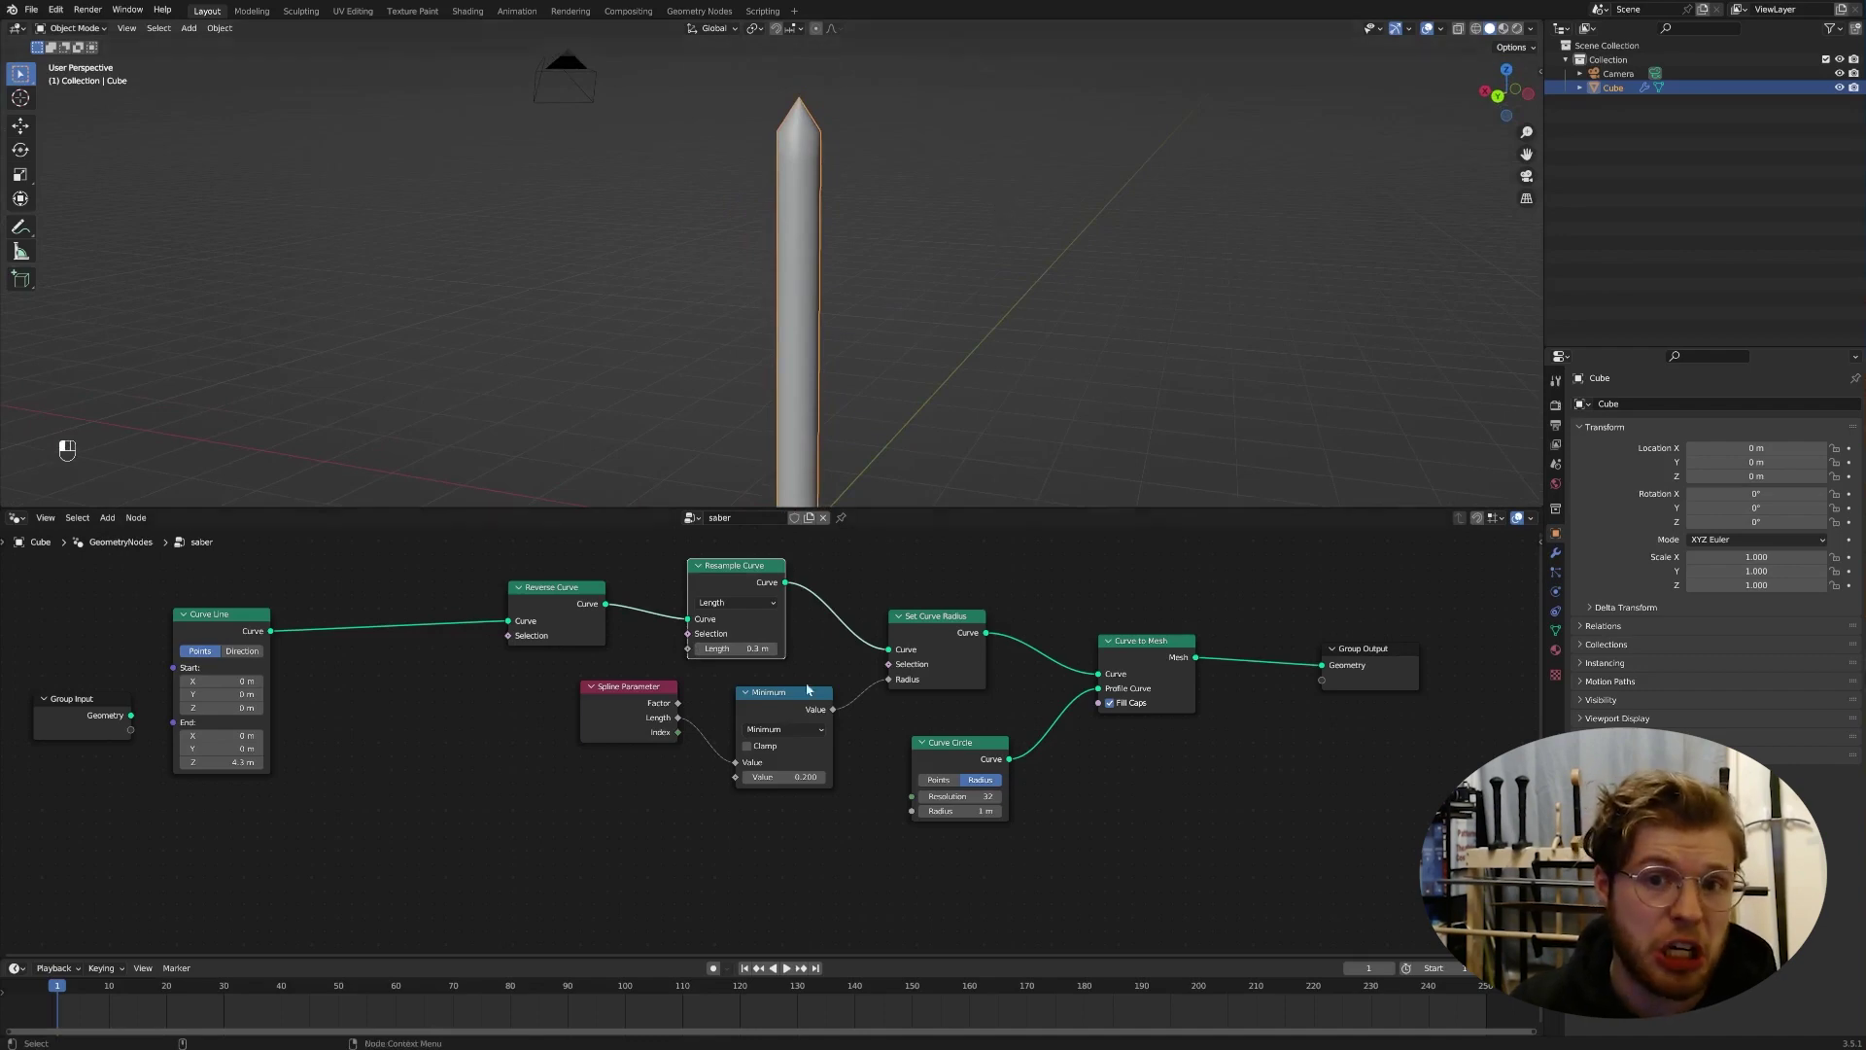
left_click(743, 777)
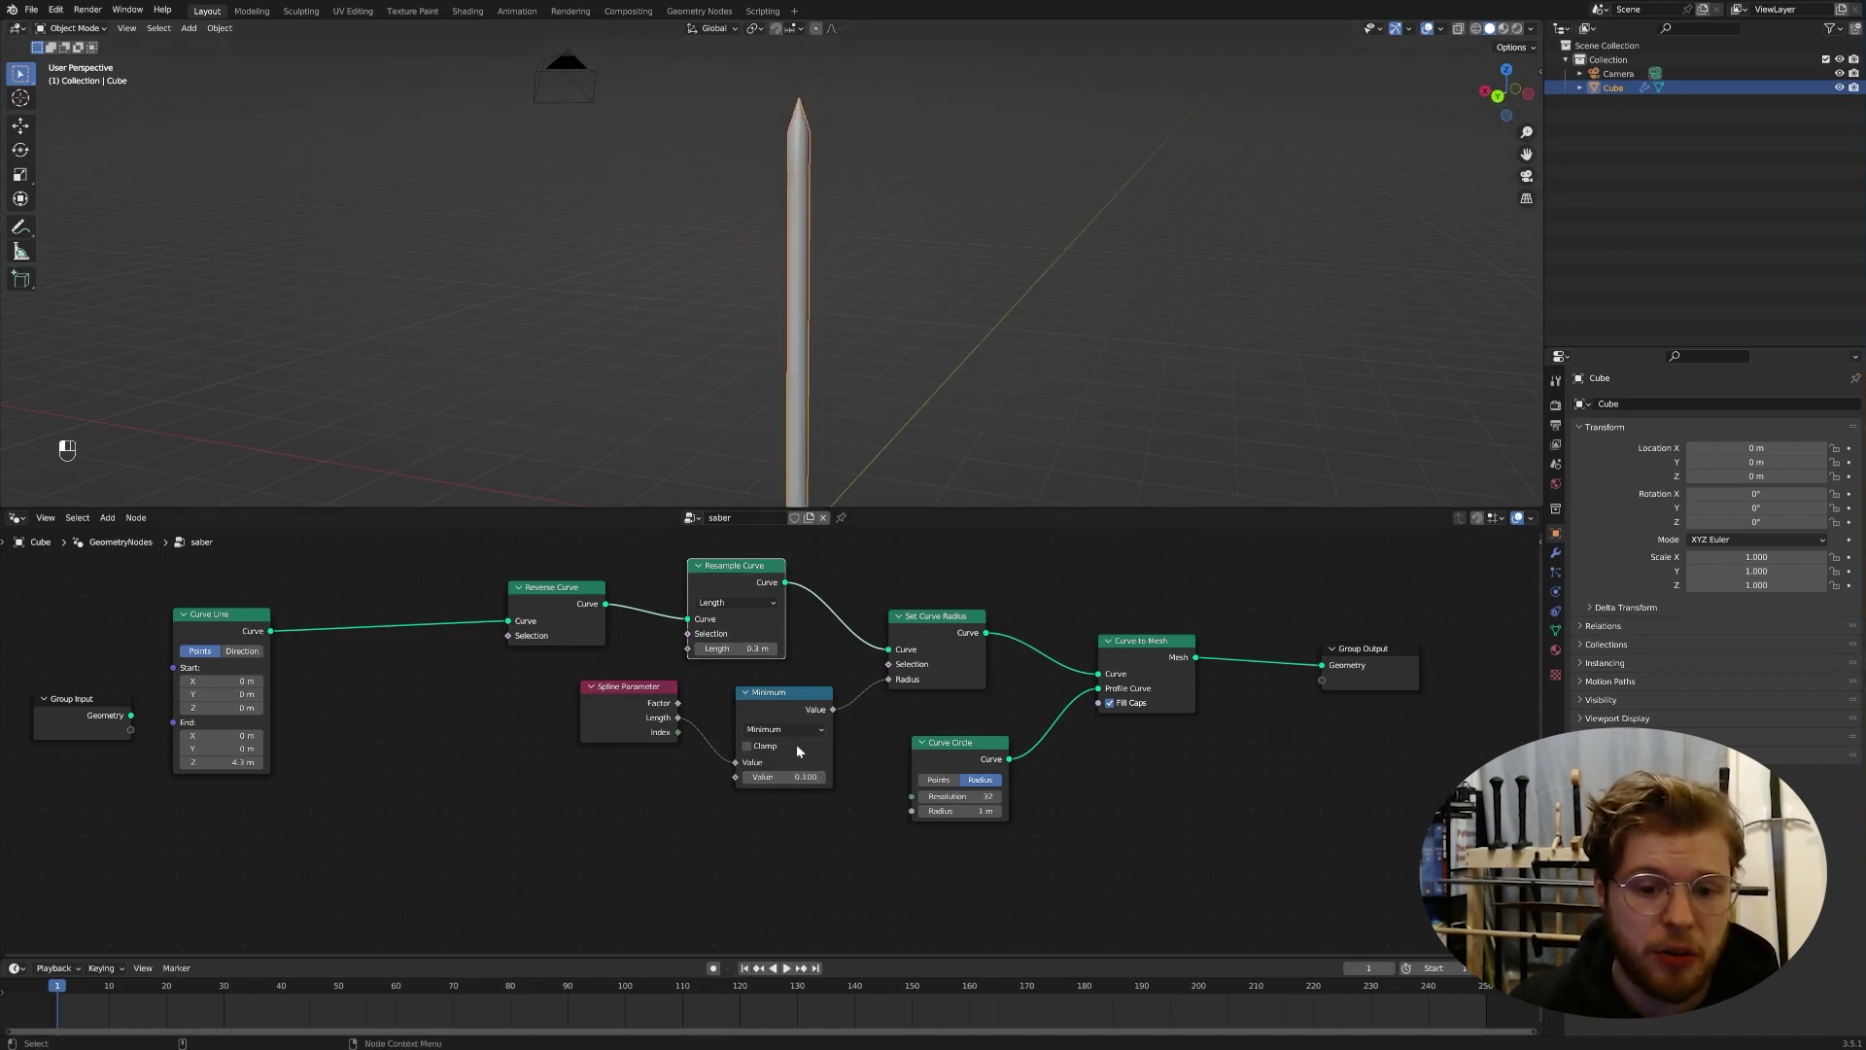
left_click_drag(776, 694, 760, 692)
left_click(810, 776)
left_click(810, 776)
left_click(810, 776)
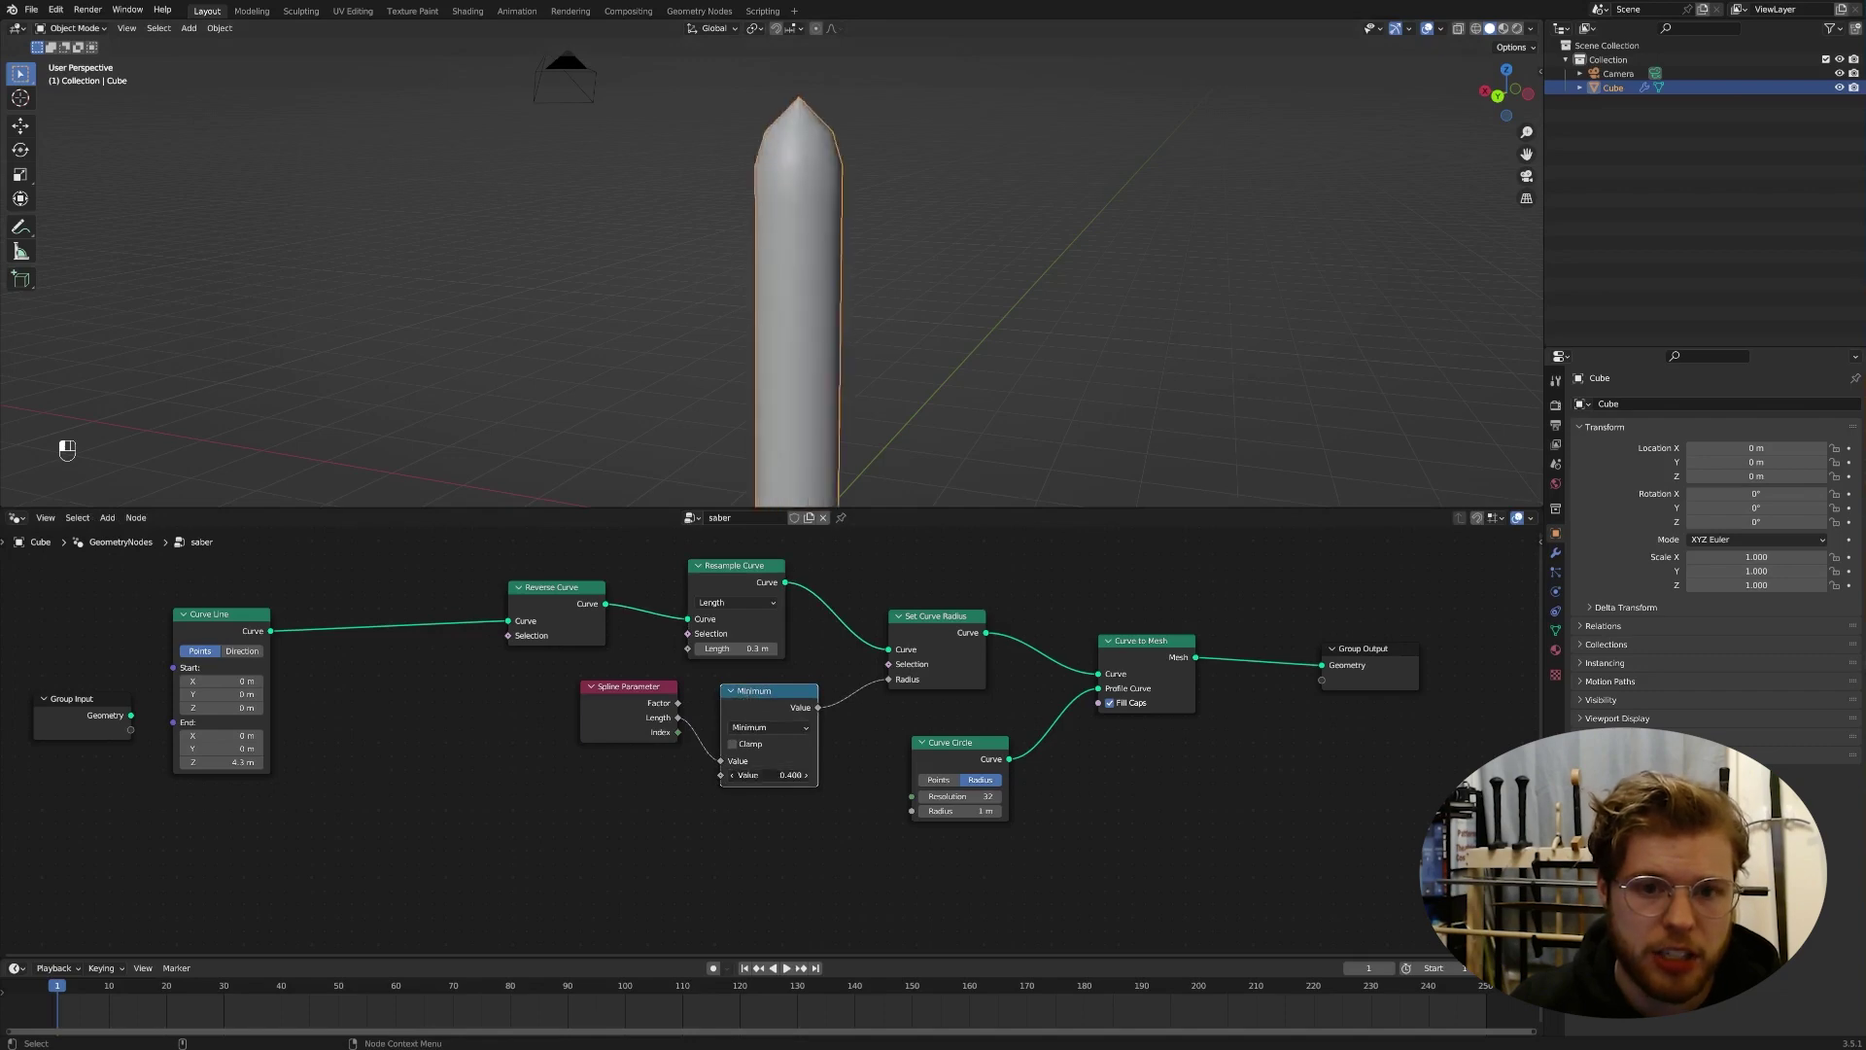
left_click(808, 775)
left_click(732, 777)
left_click(732, 777)
left_click(732, 777)
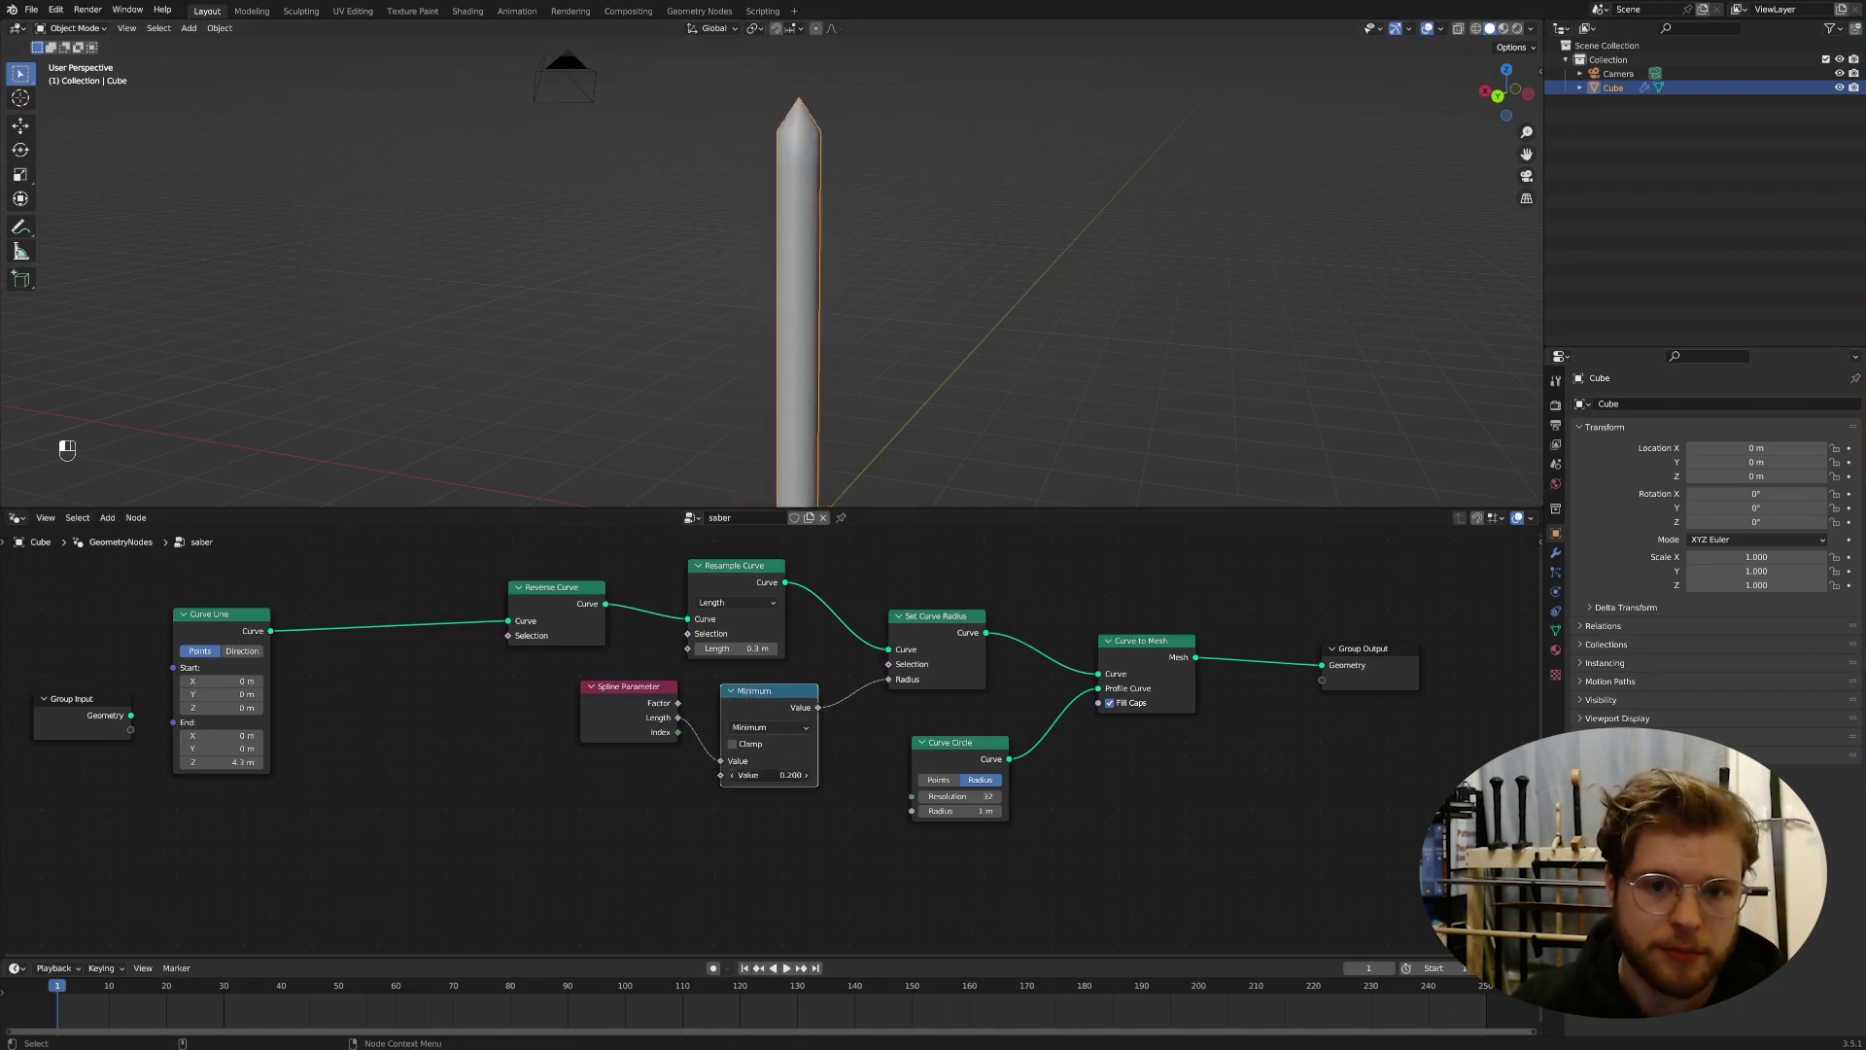
left_click(732, 775)
Step: Move the Curve Line node closer to the Reverse Curve node
mouse_move(866, 342)
middle_mouse_down()
mouse_move(898, 253)
mouse_move(853, 320)
middle_mouse_up()
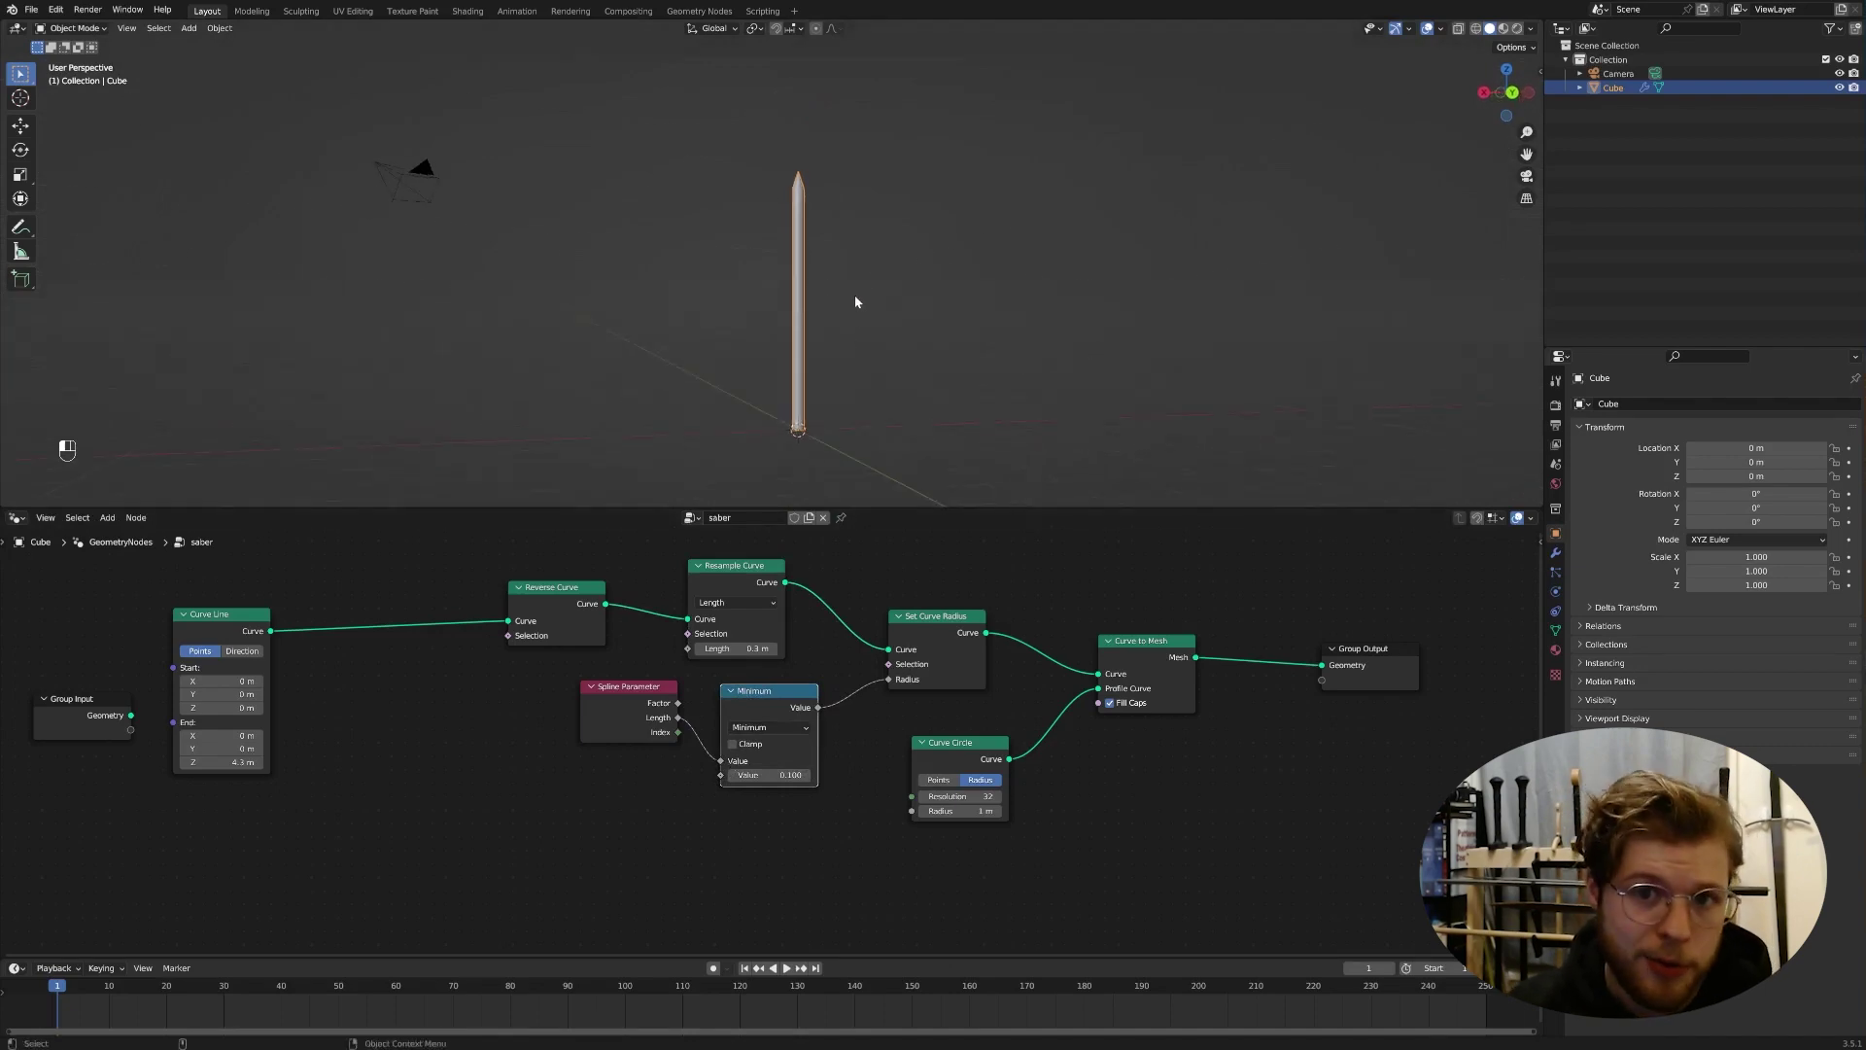
middle_click_drag(870, 283, 885, 356)
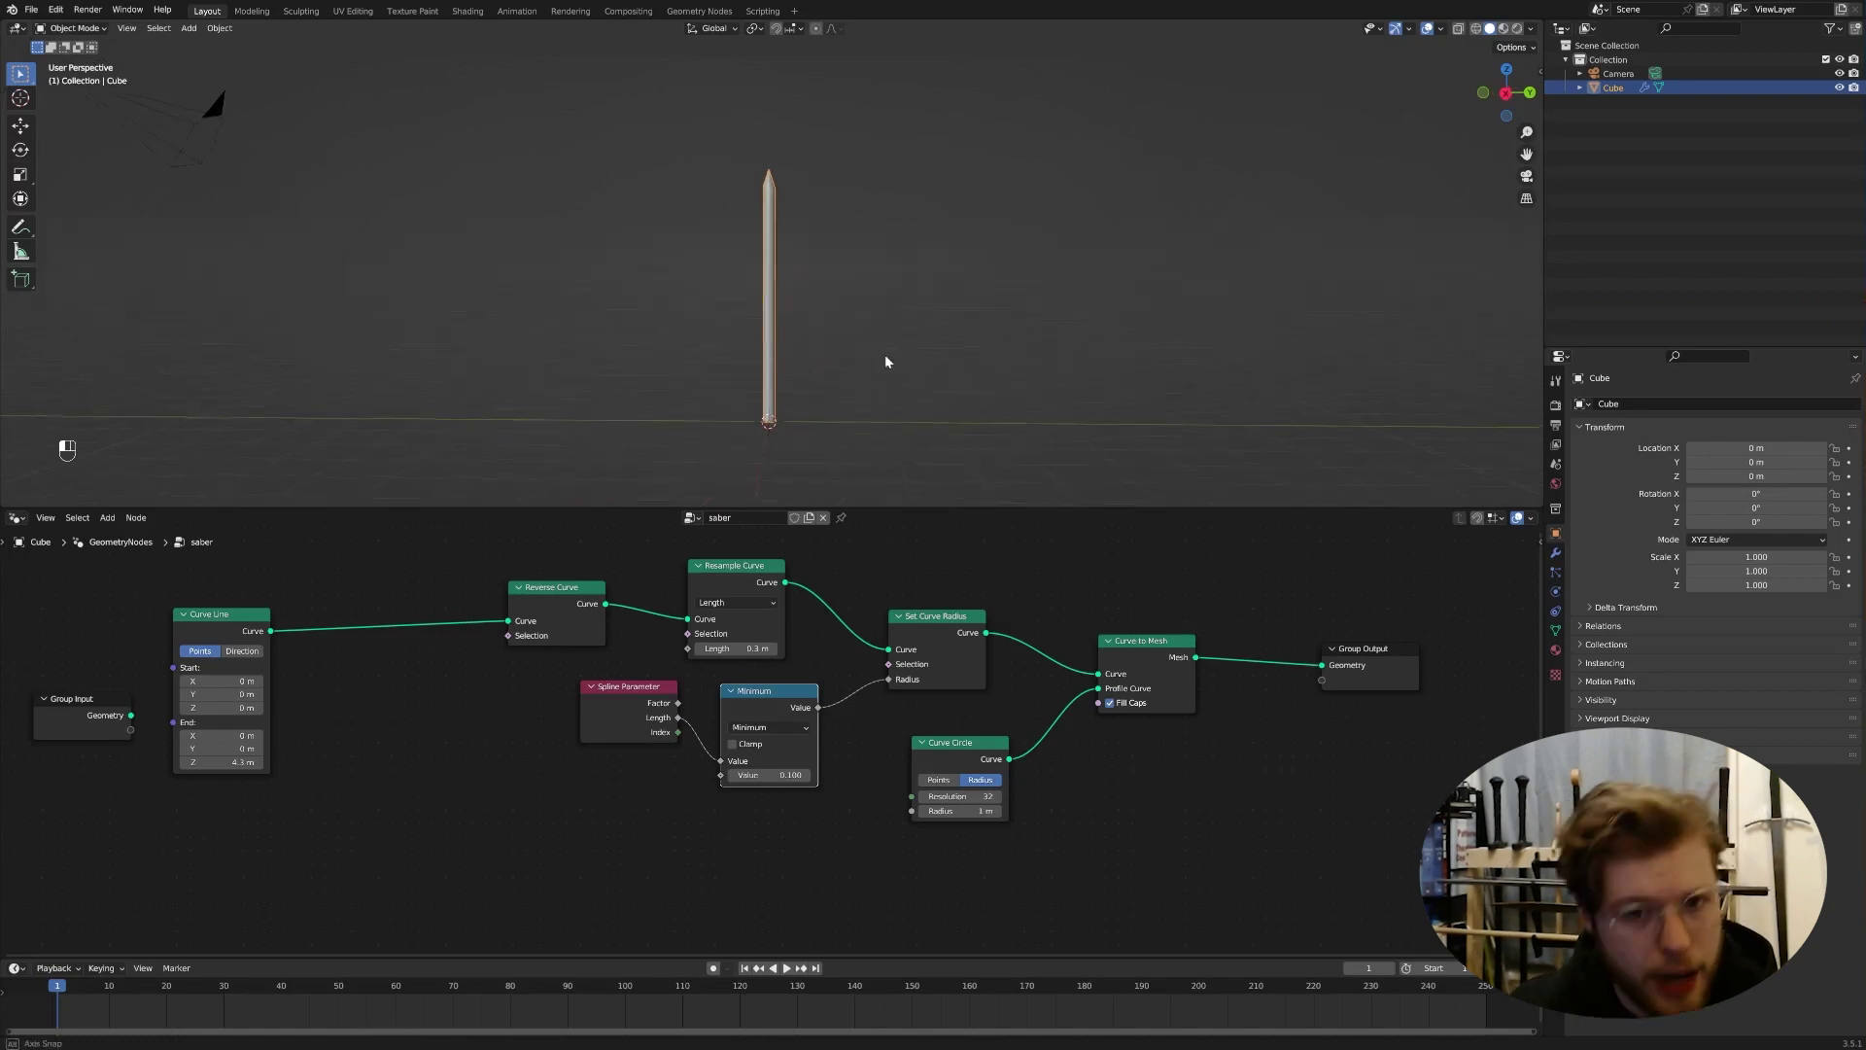
left_click_drag(197, 633, 383, 603)
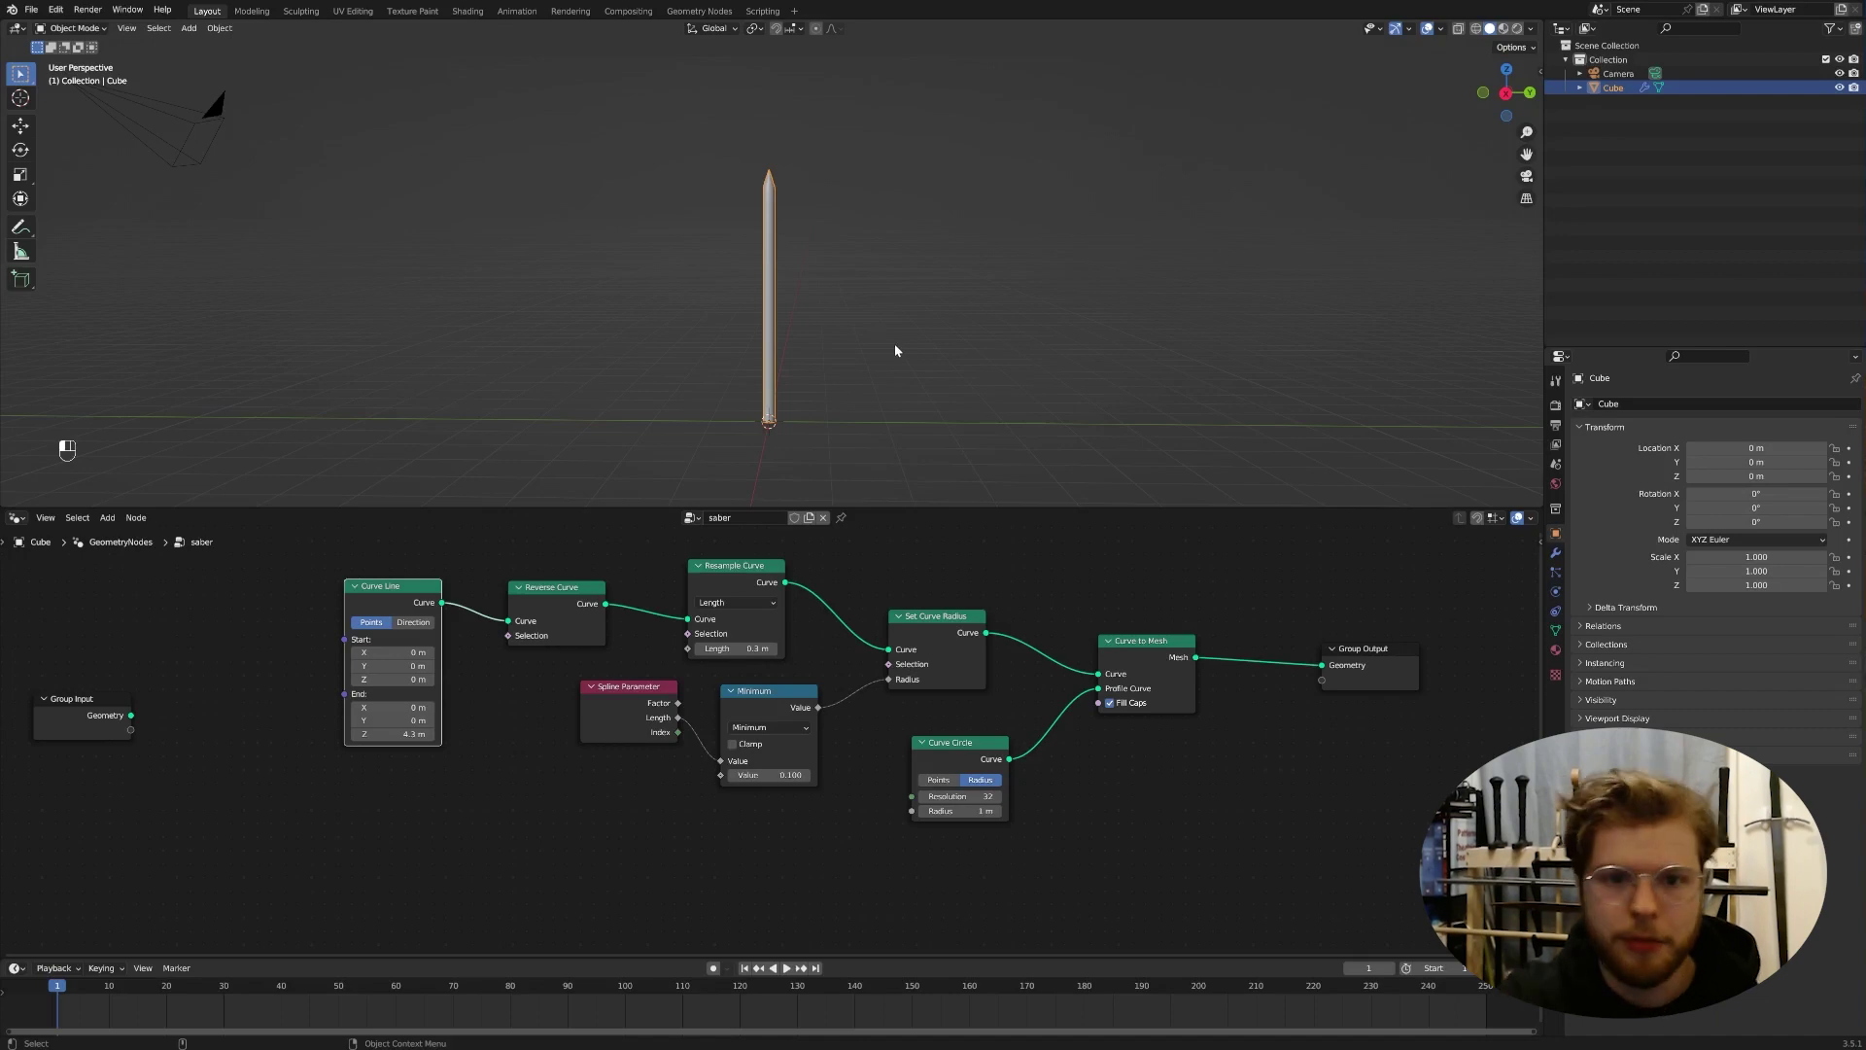
Step: Add an empty at the blade's base and duplicate it along Z to the blade's tip, about 4.3 m up
key("shift+a")
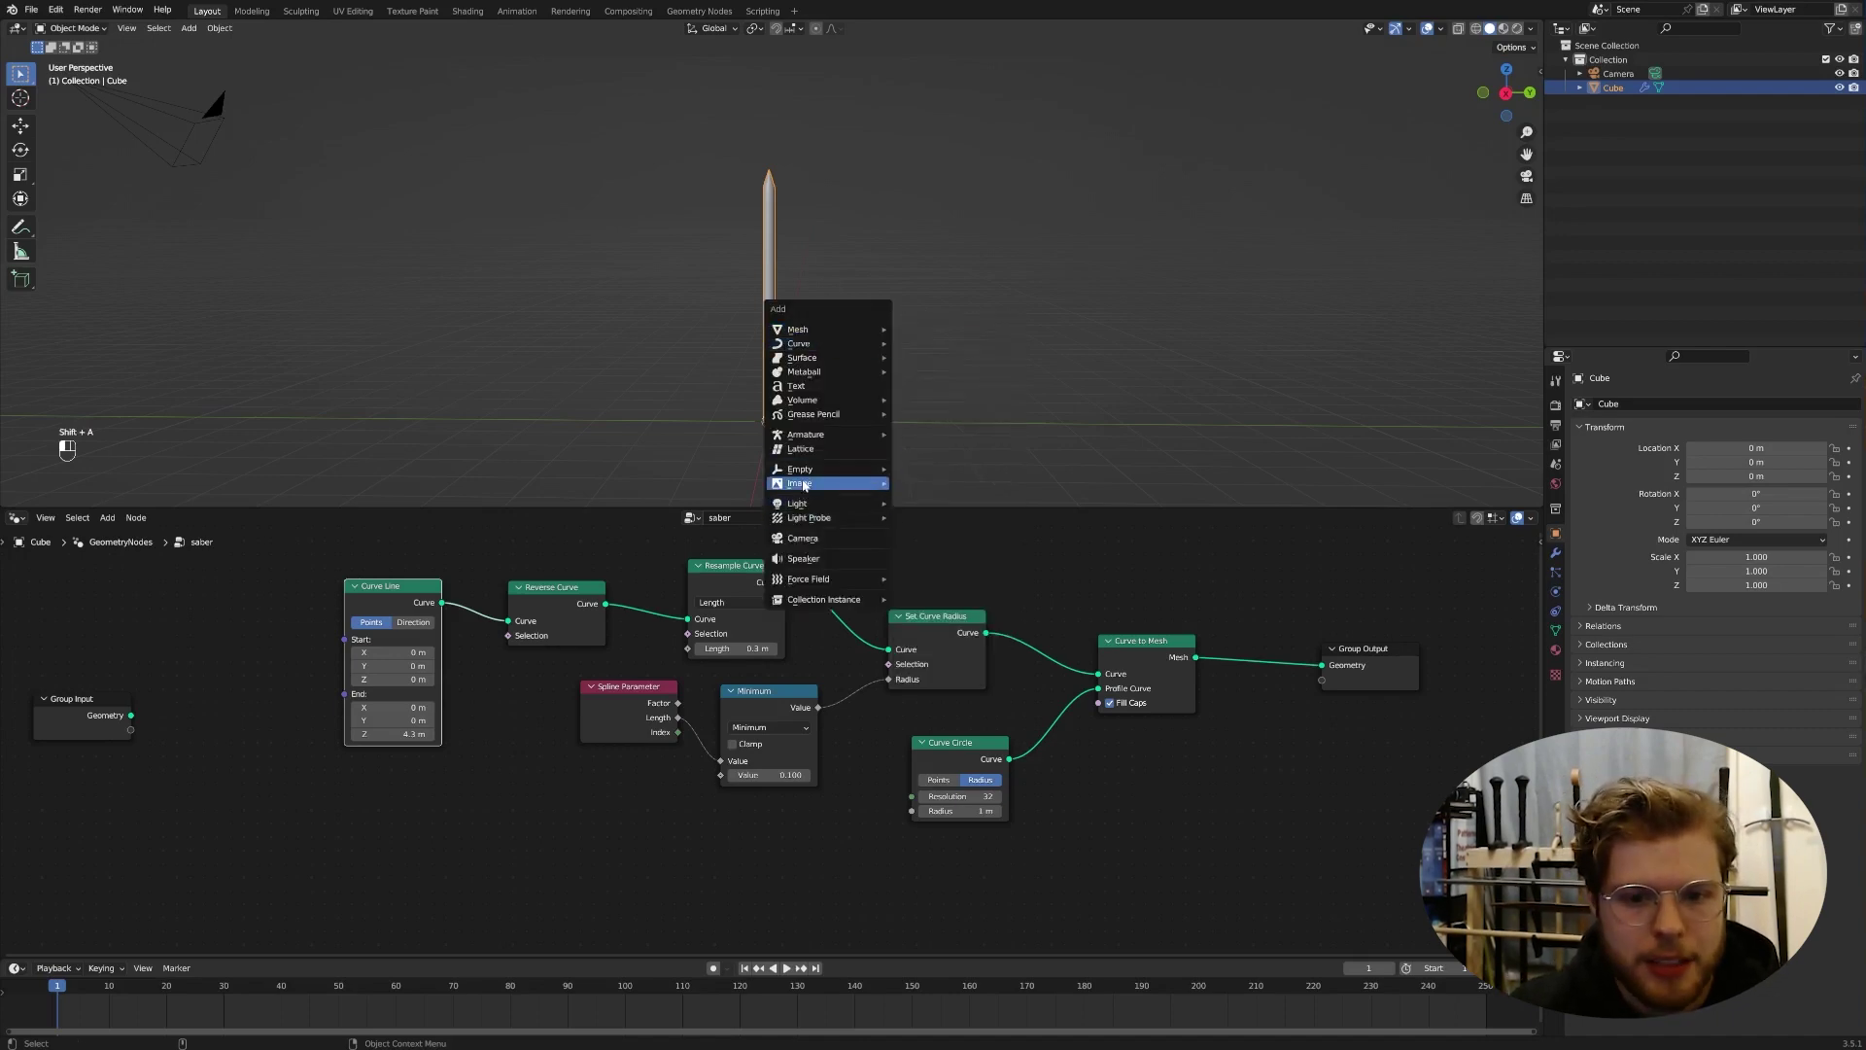
mouse_move(804, 472)
left_click(924, 470)
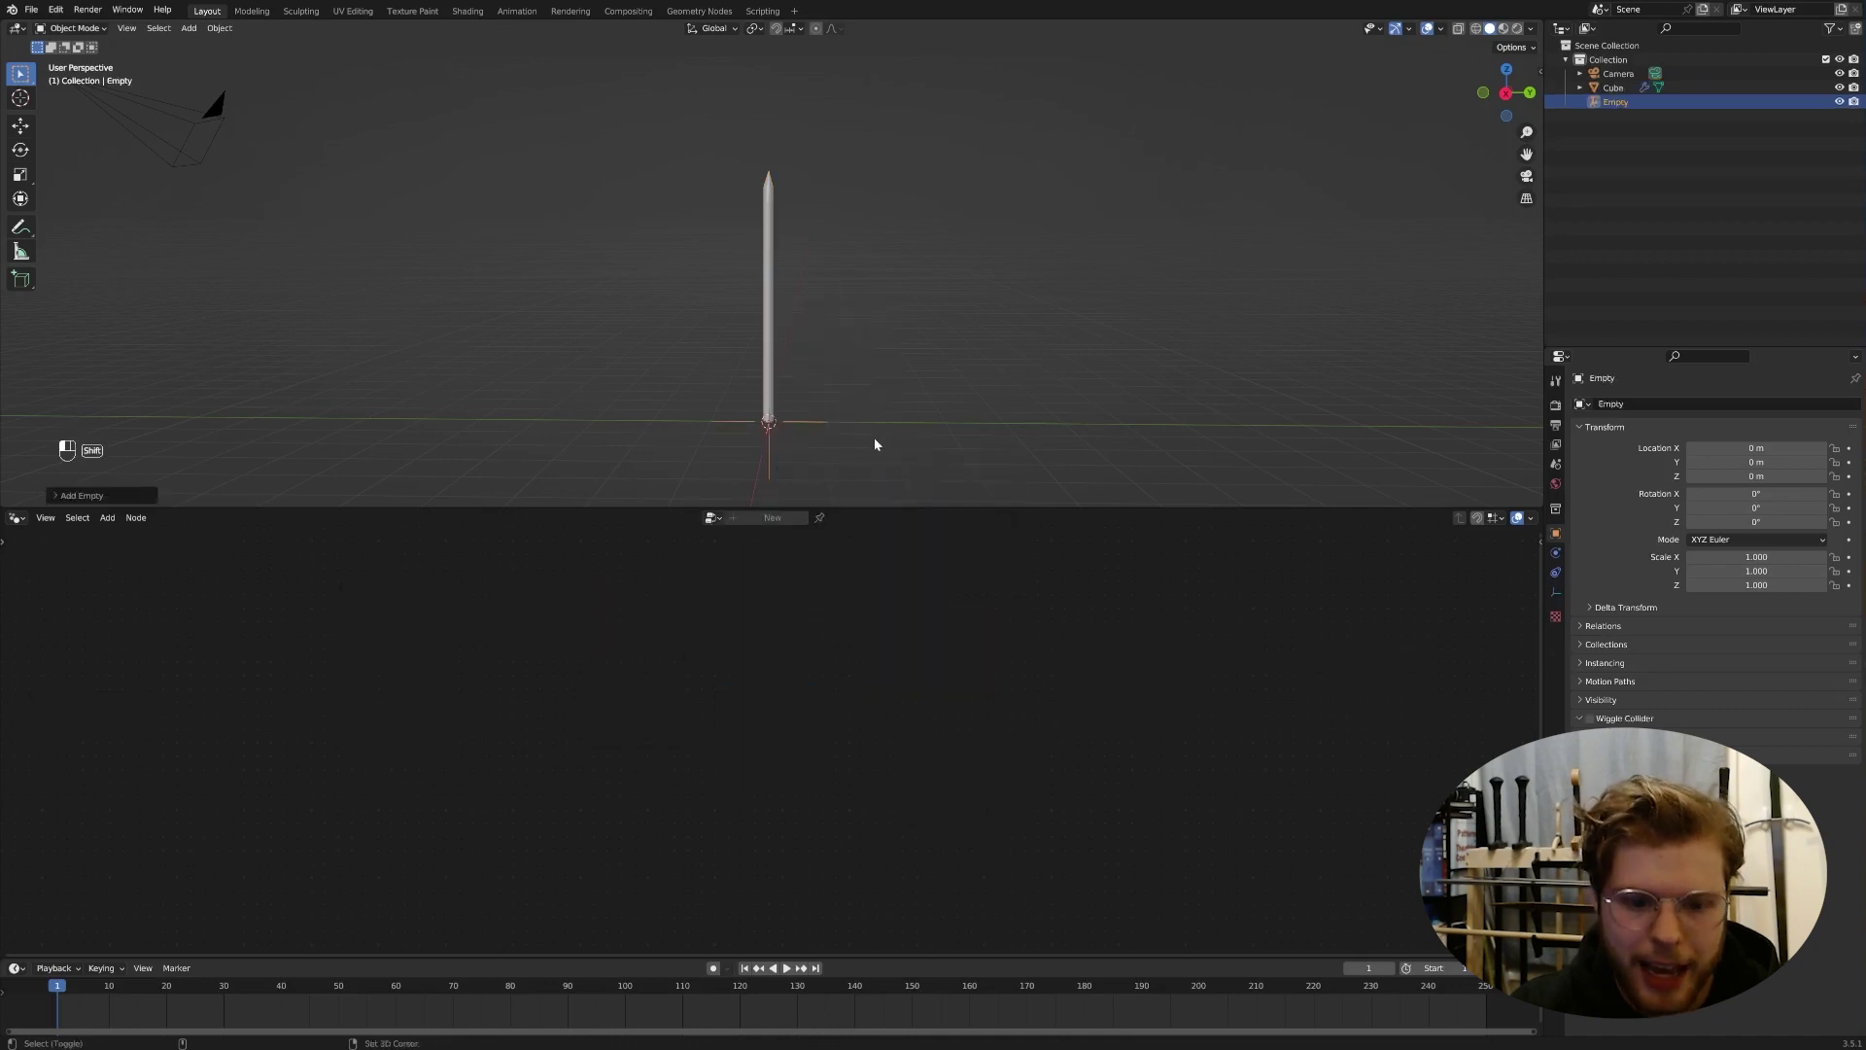
key("shift+d")
key("z")
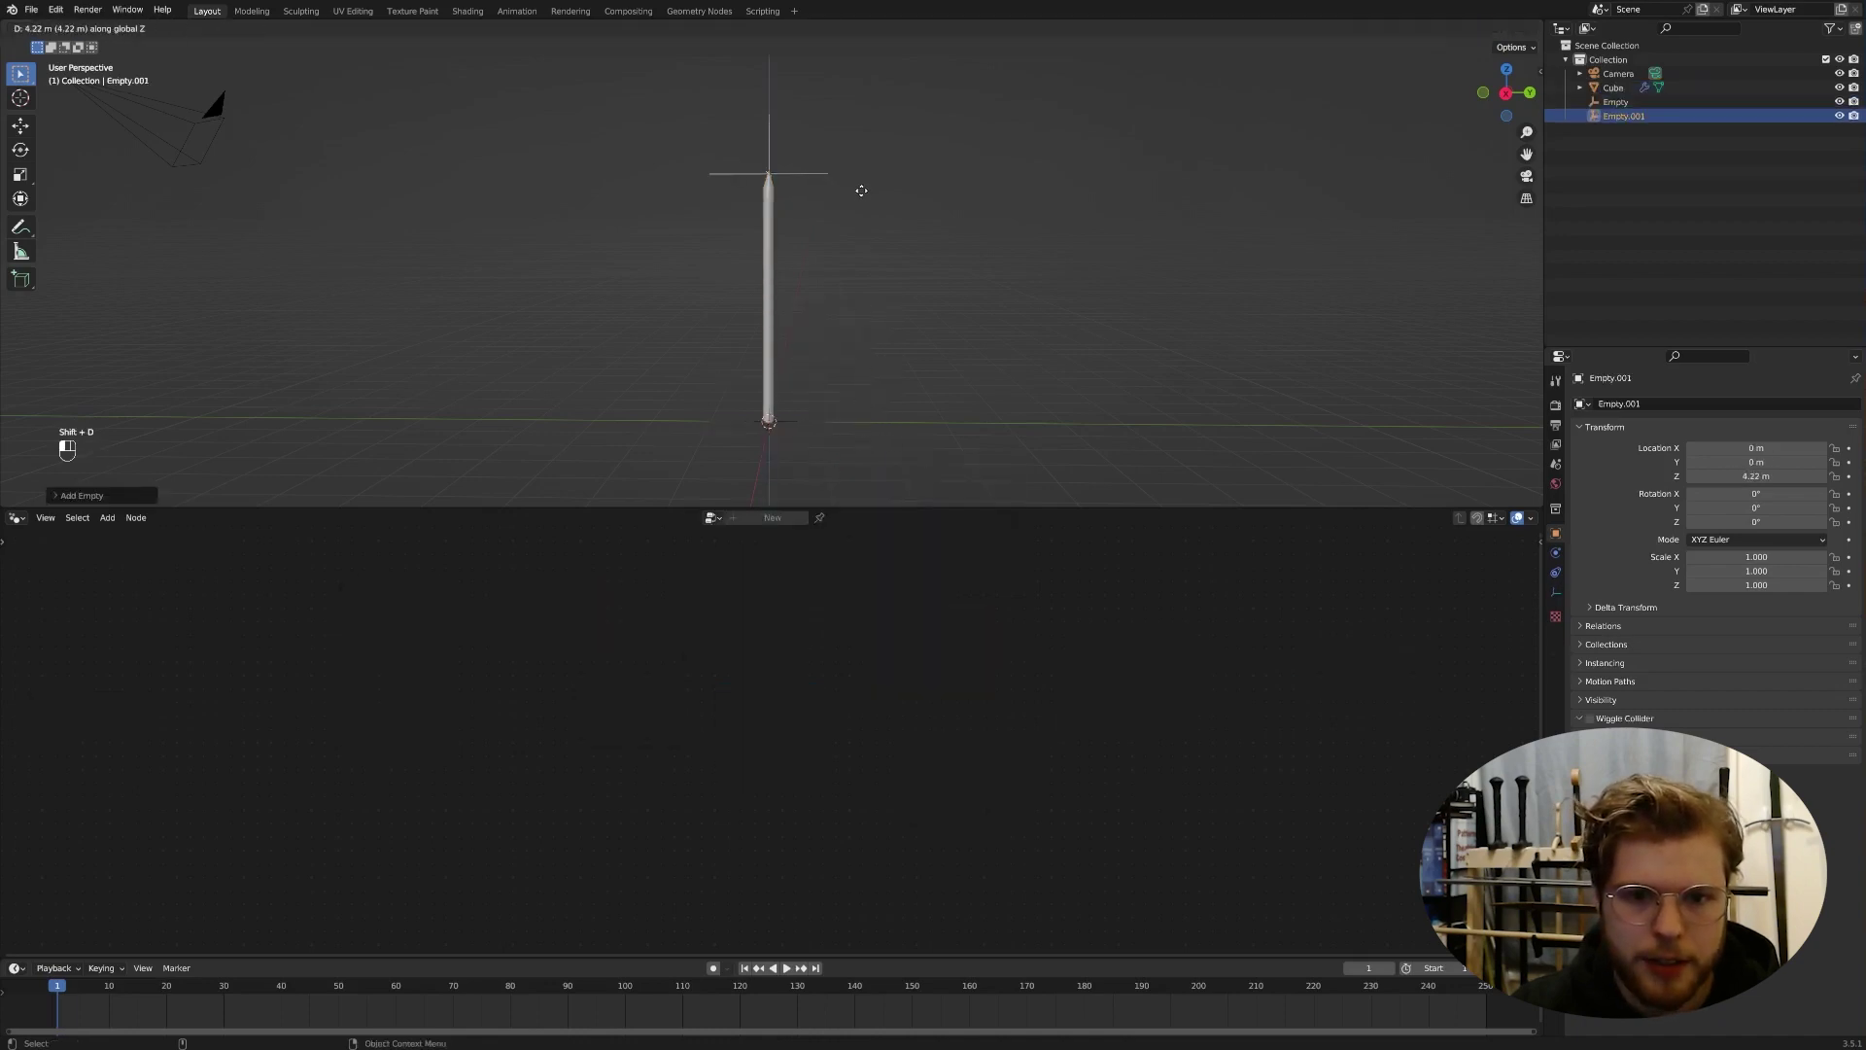
left_click(863, 184)
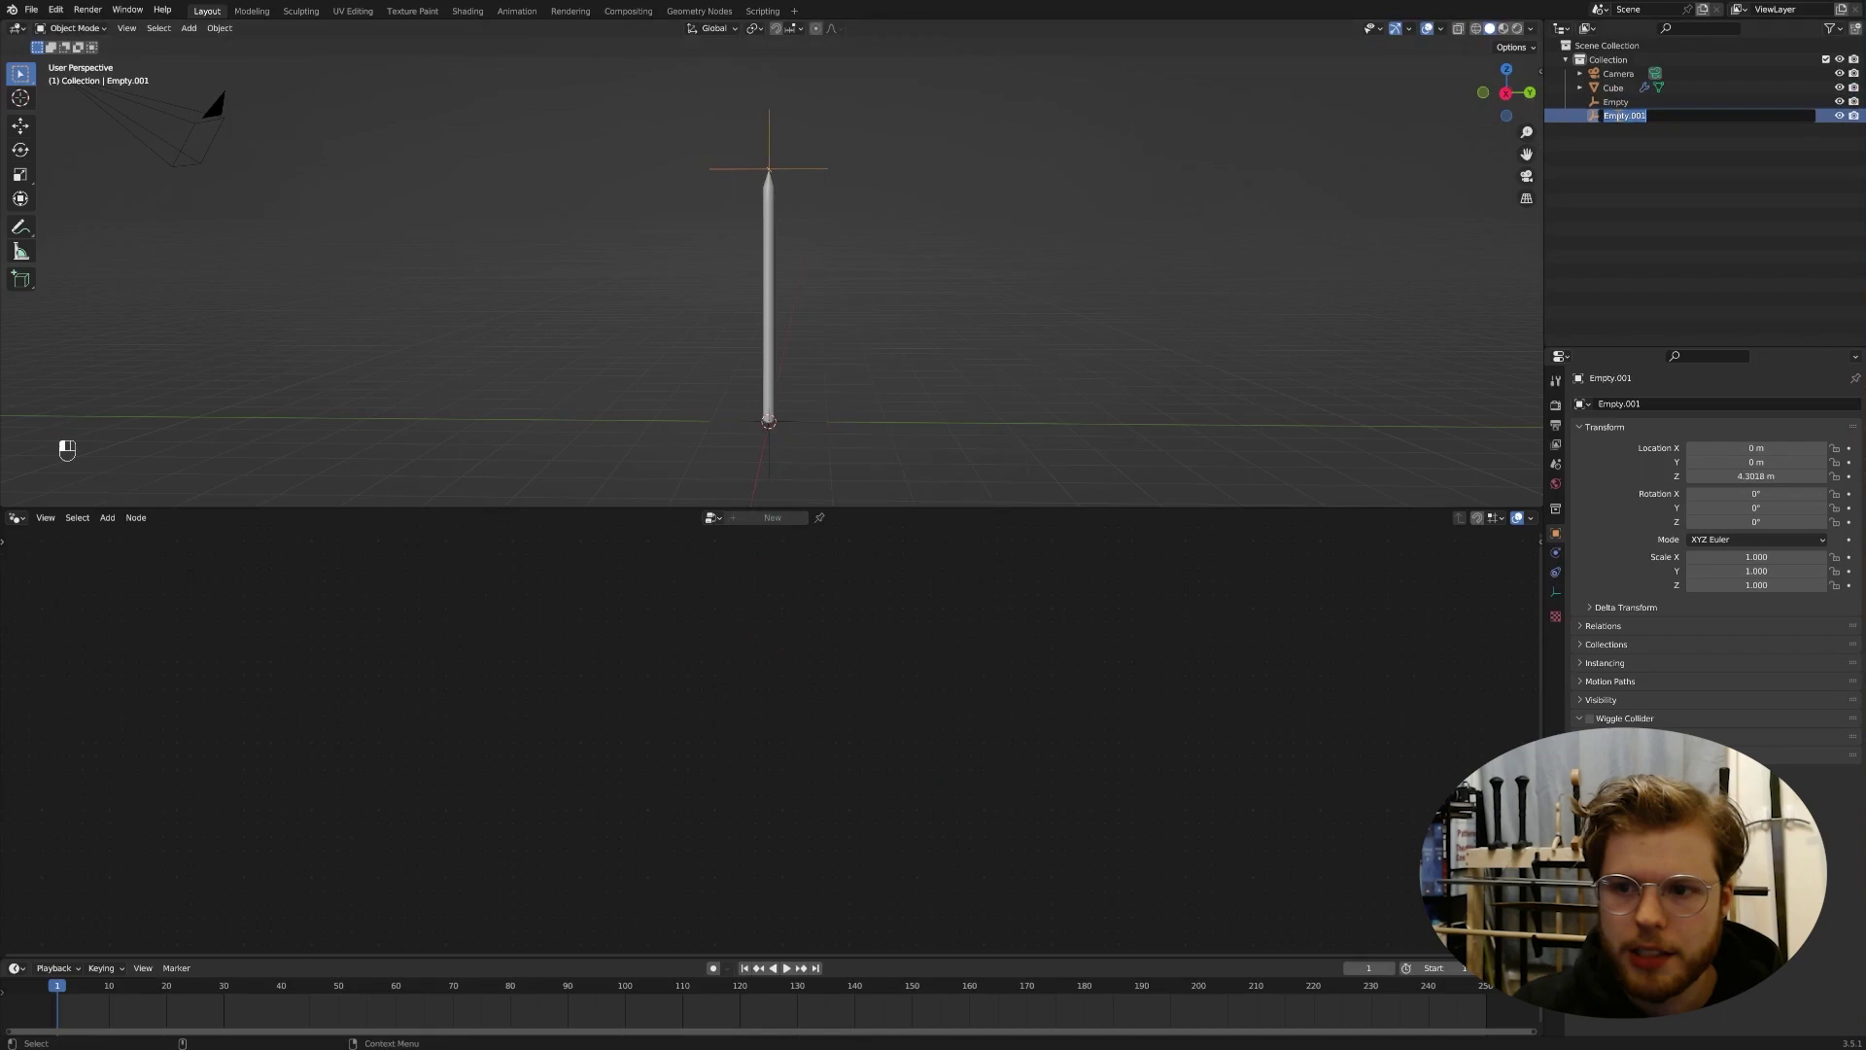
Step: Rename the empty at the blade's tip to "top" and the one at the base to "bottom"
type("top")
key("Return")
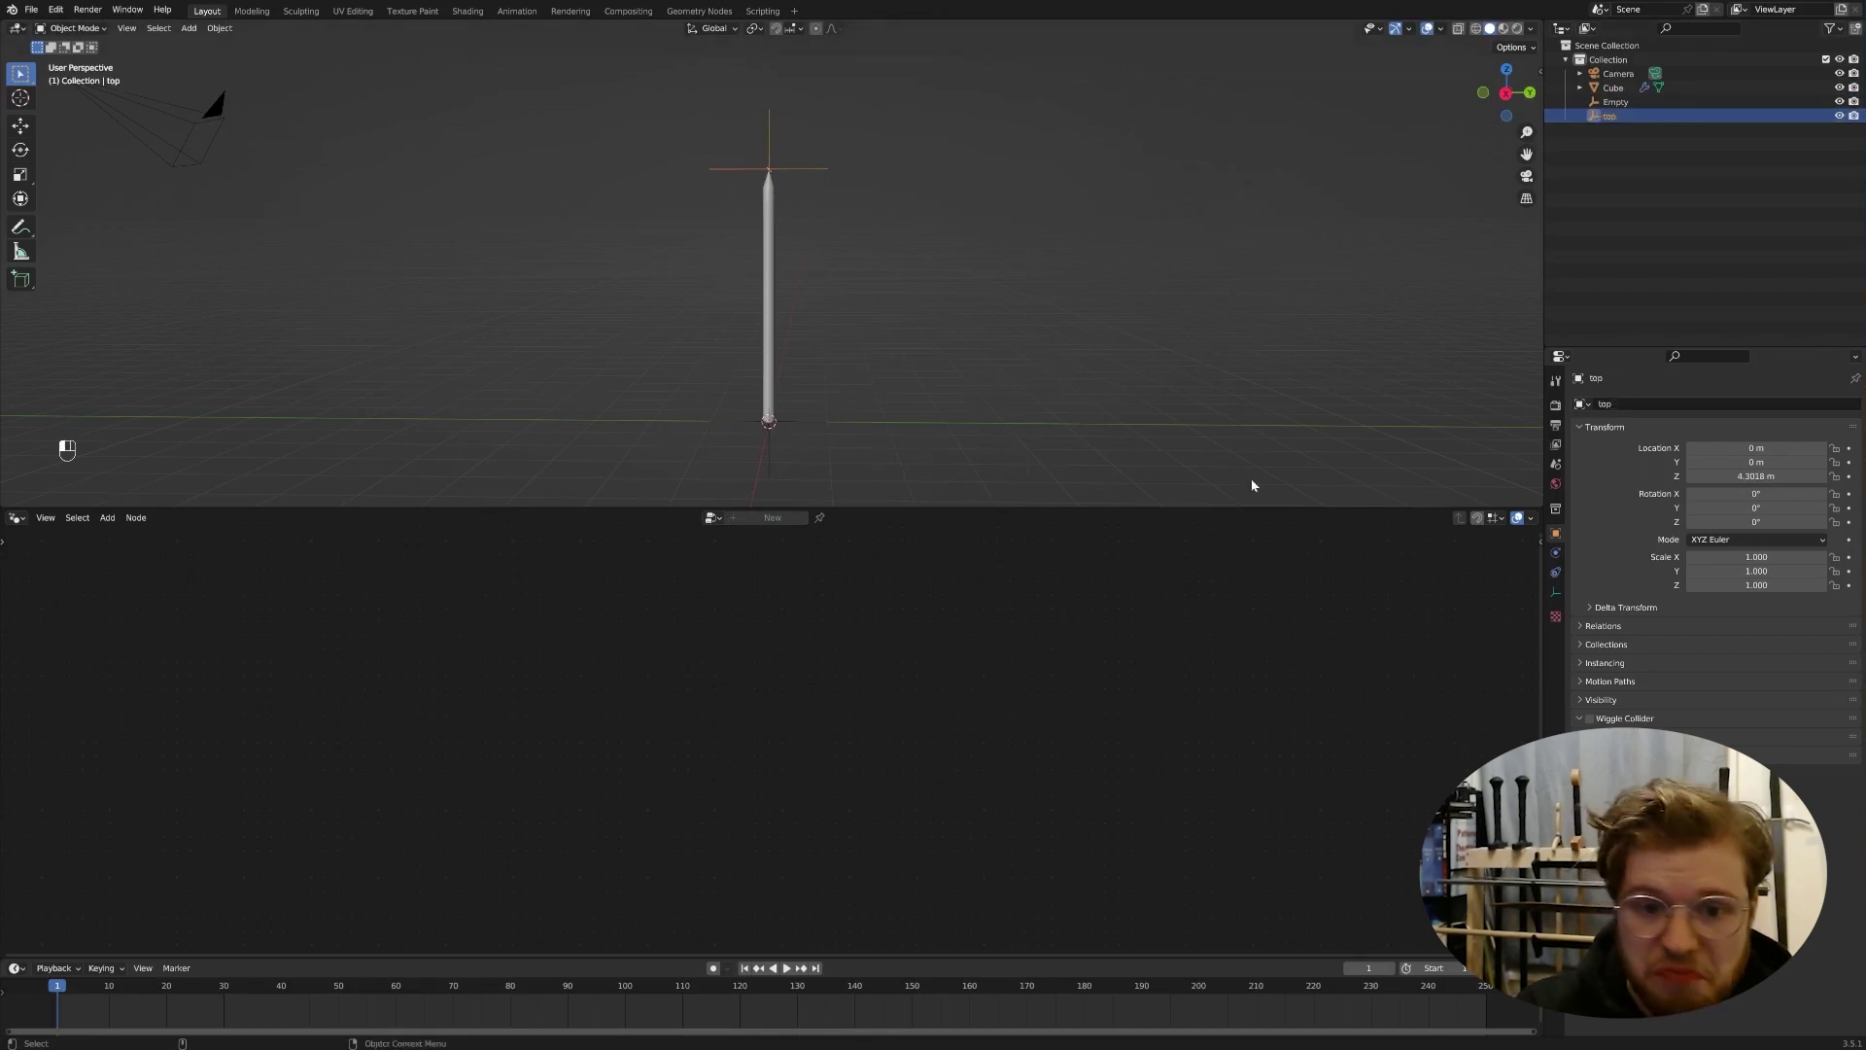
left_click(808, 421)
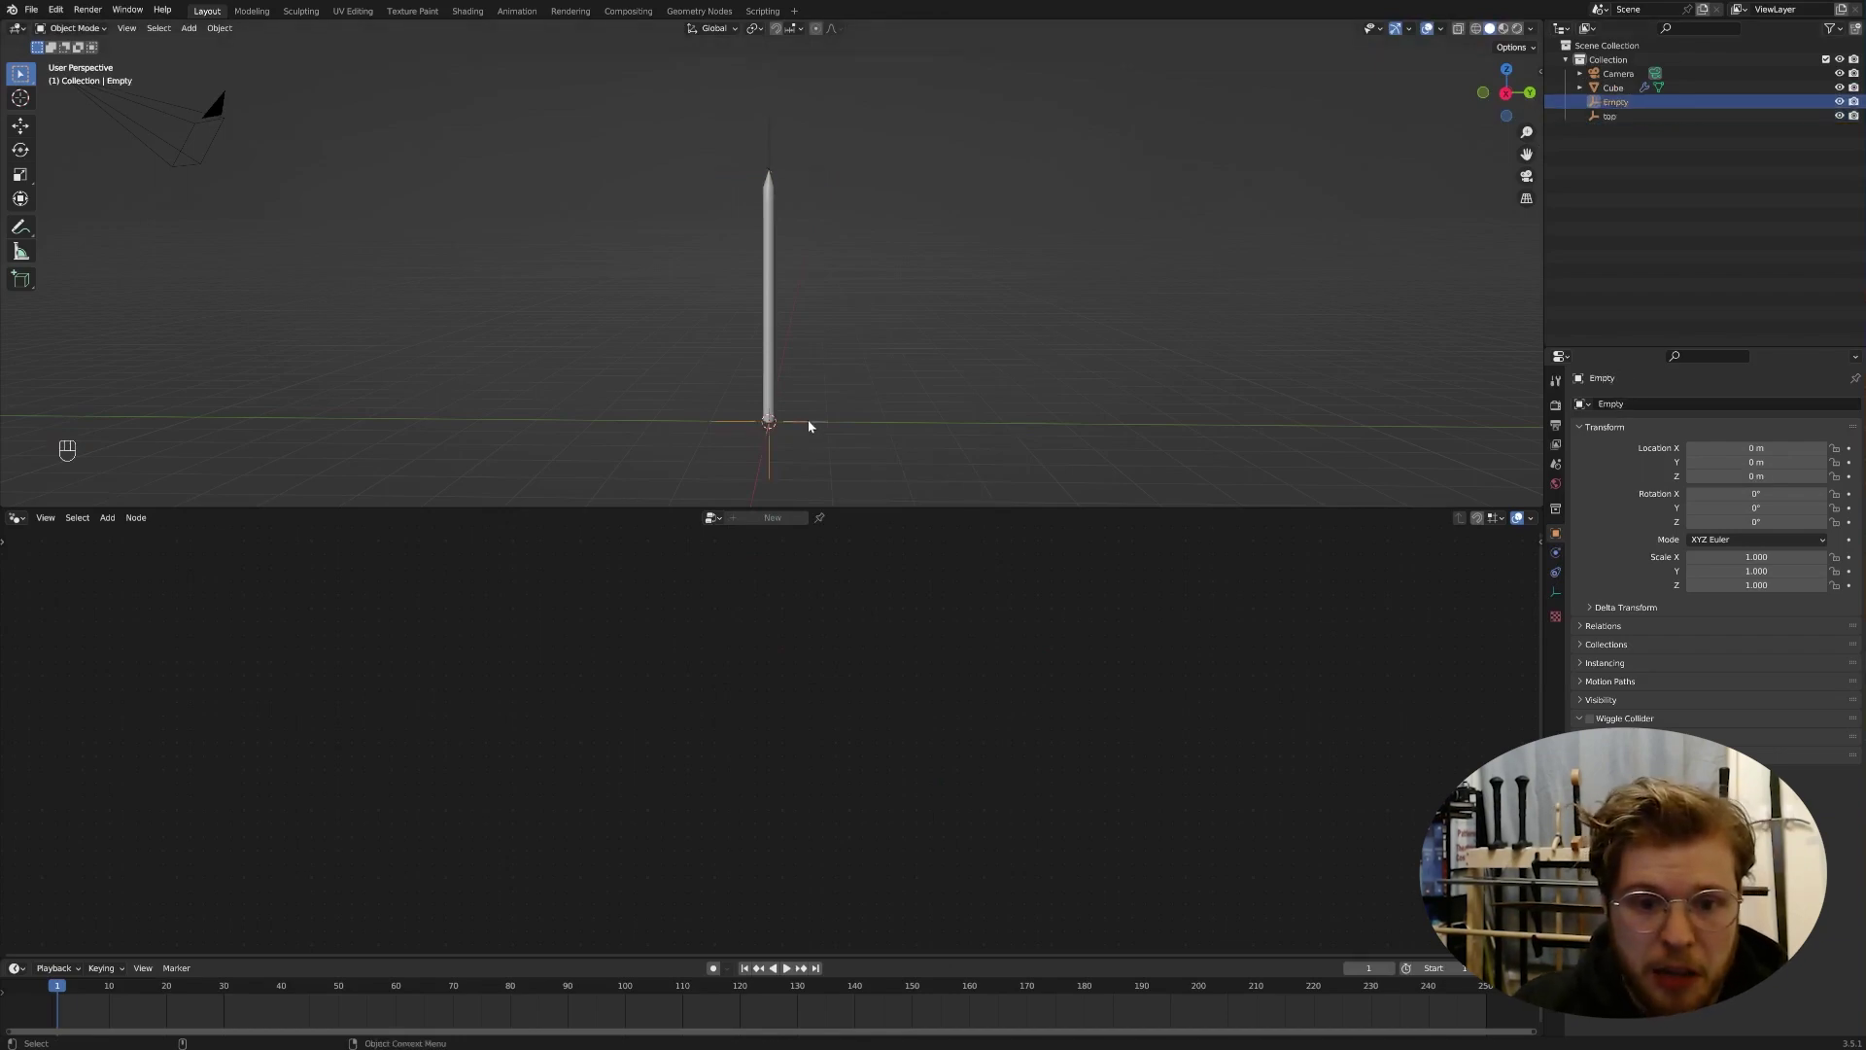
double_click(1616, 103)
type("bottom")
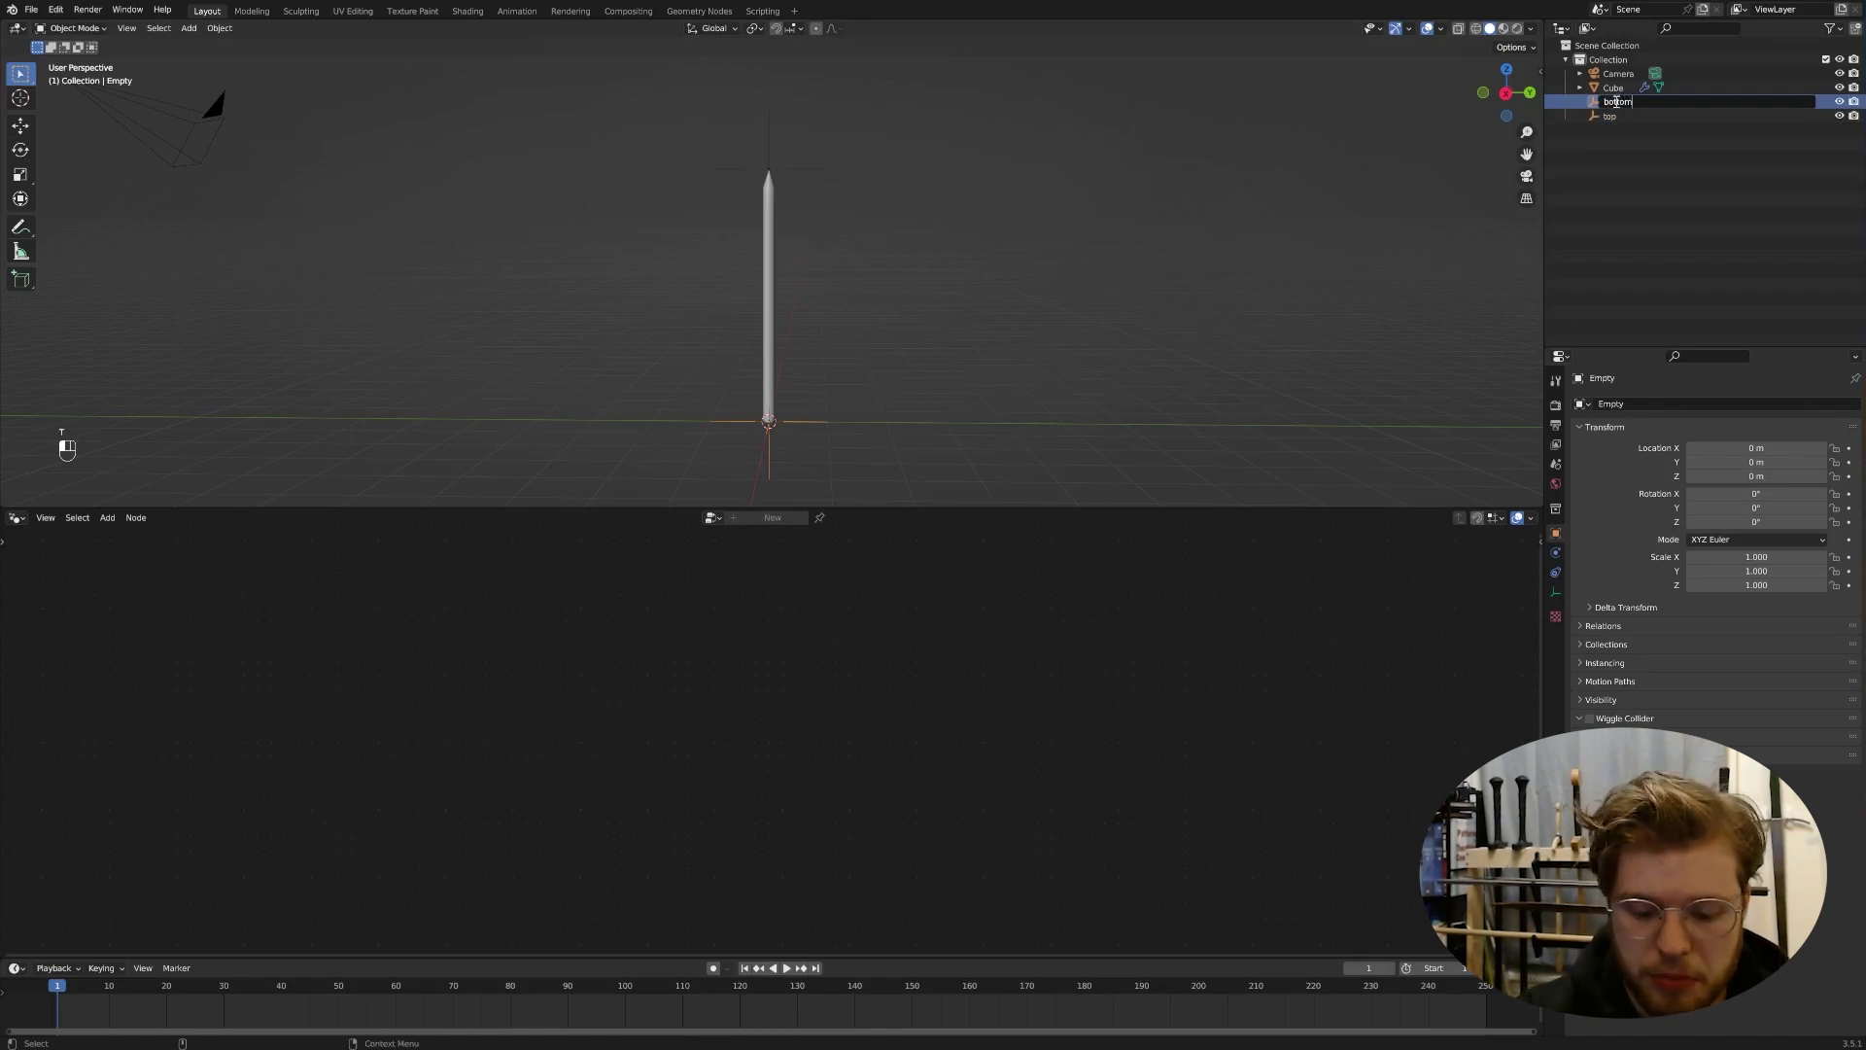
key("Return")
Step: Move both empties into a new collection named "empties" and hide that collection
left_click_drag(783, 132, 914, 445, "shift")
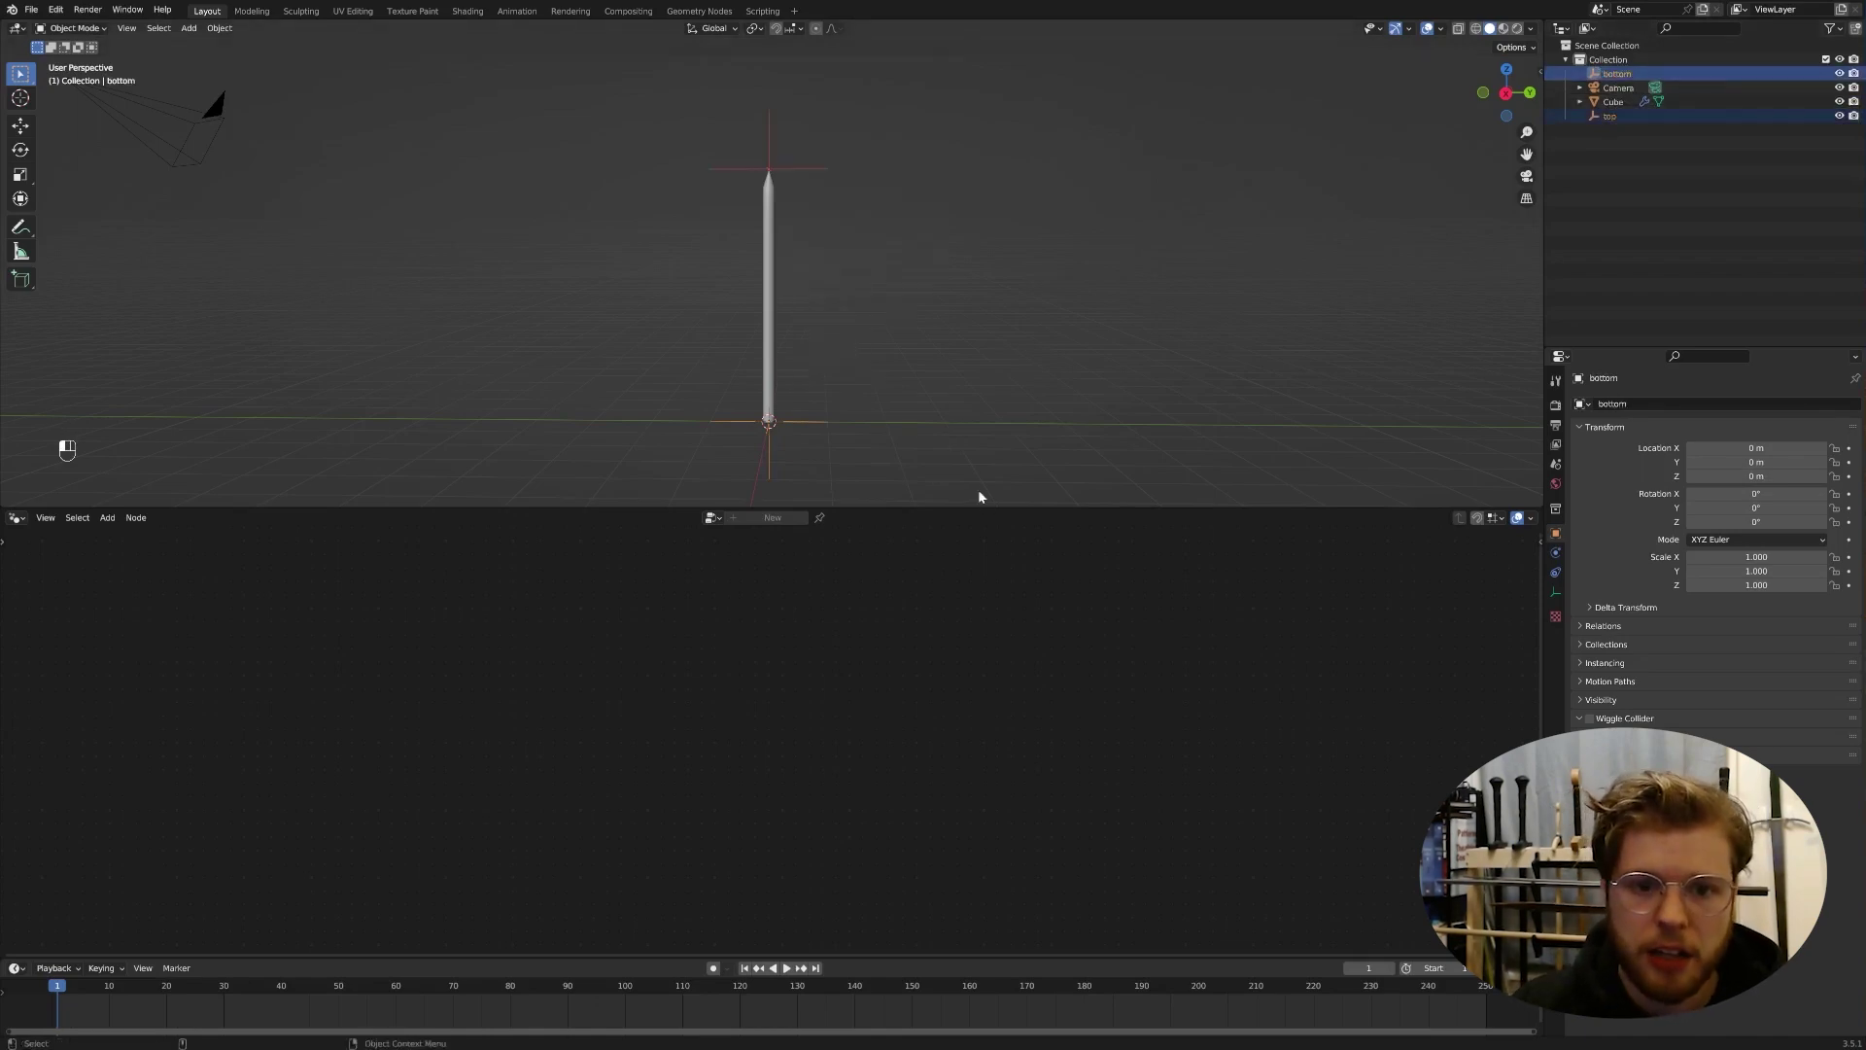
key("m")
left_click(868, 292)
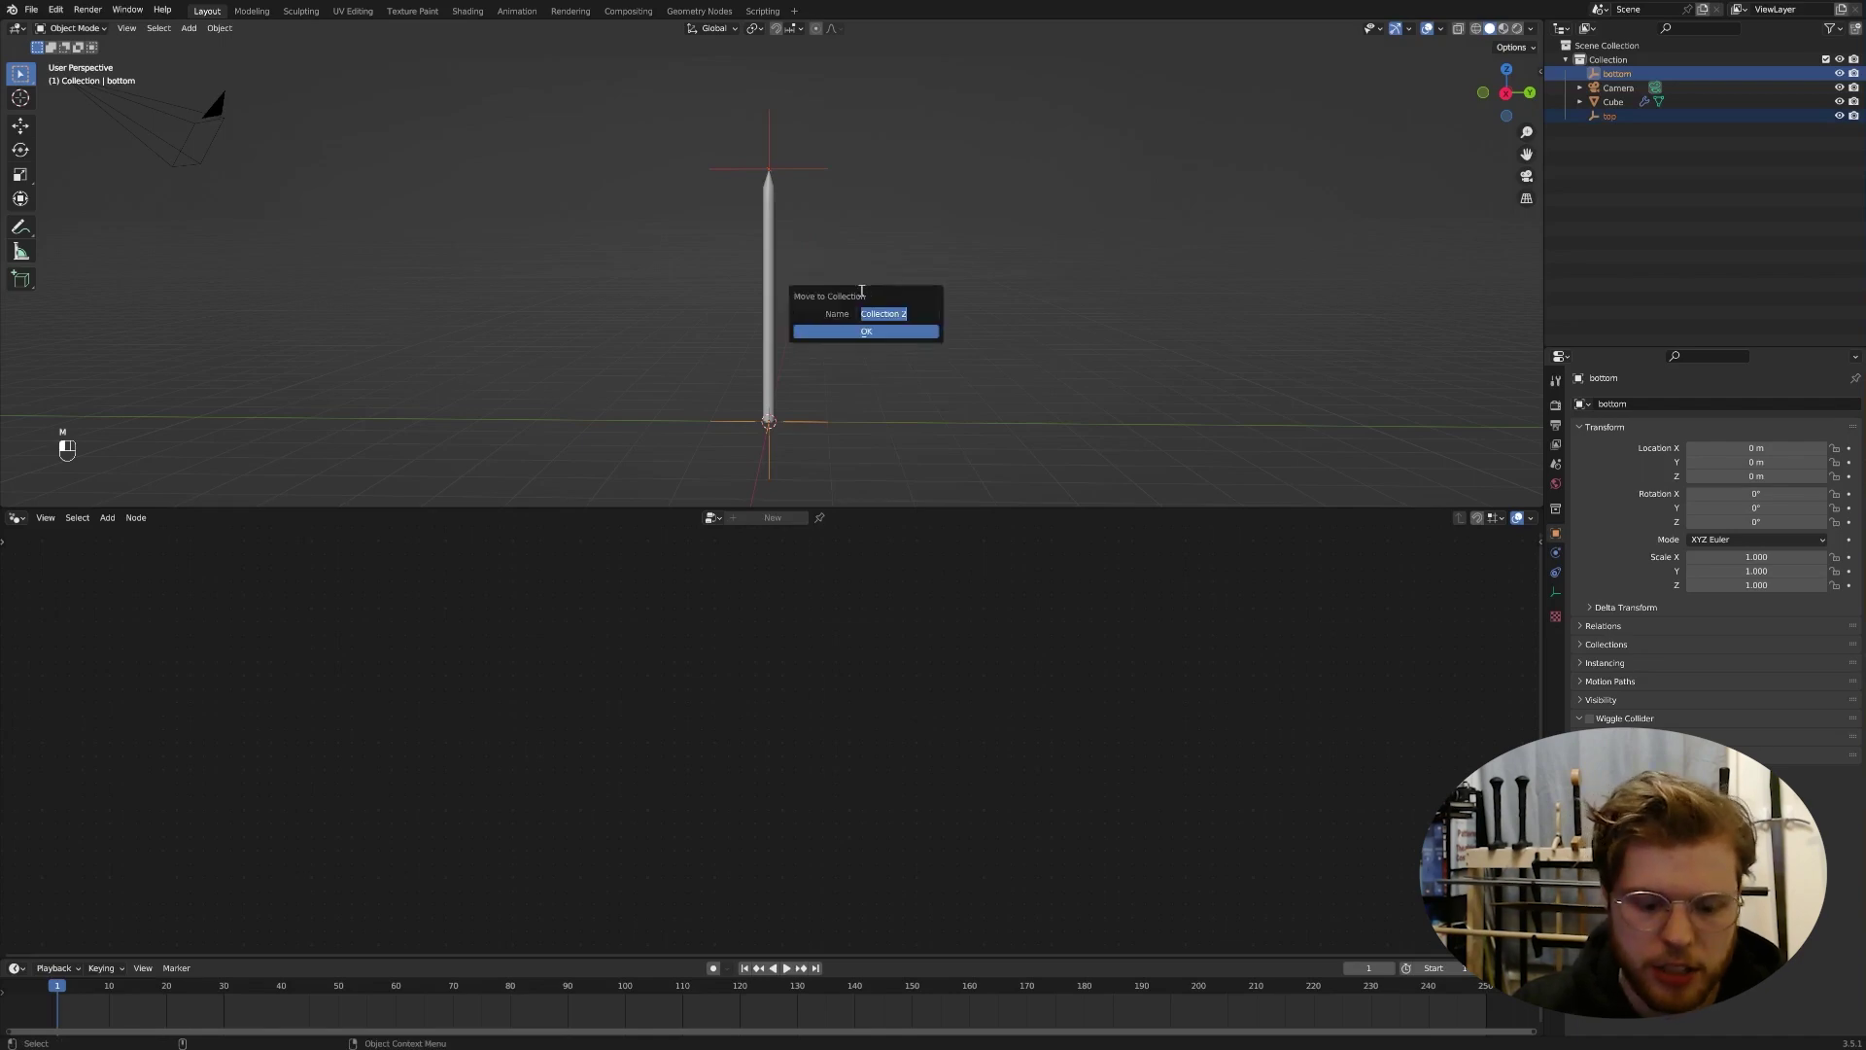
type("empties")
key("Return")
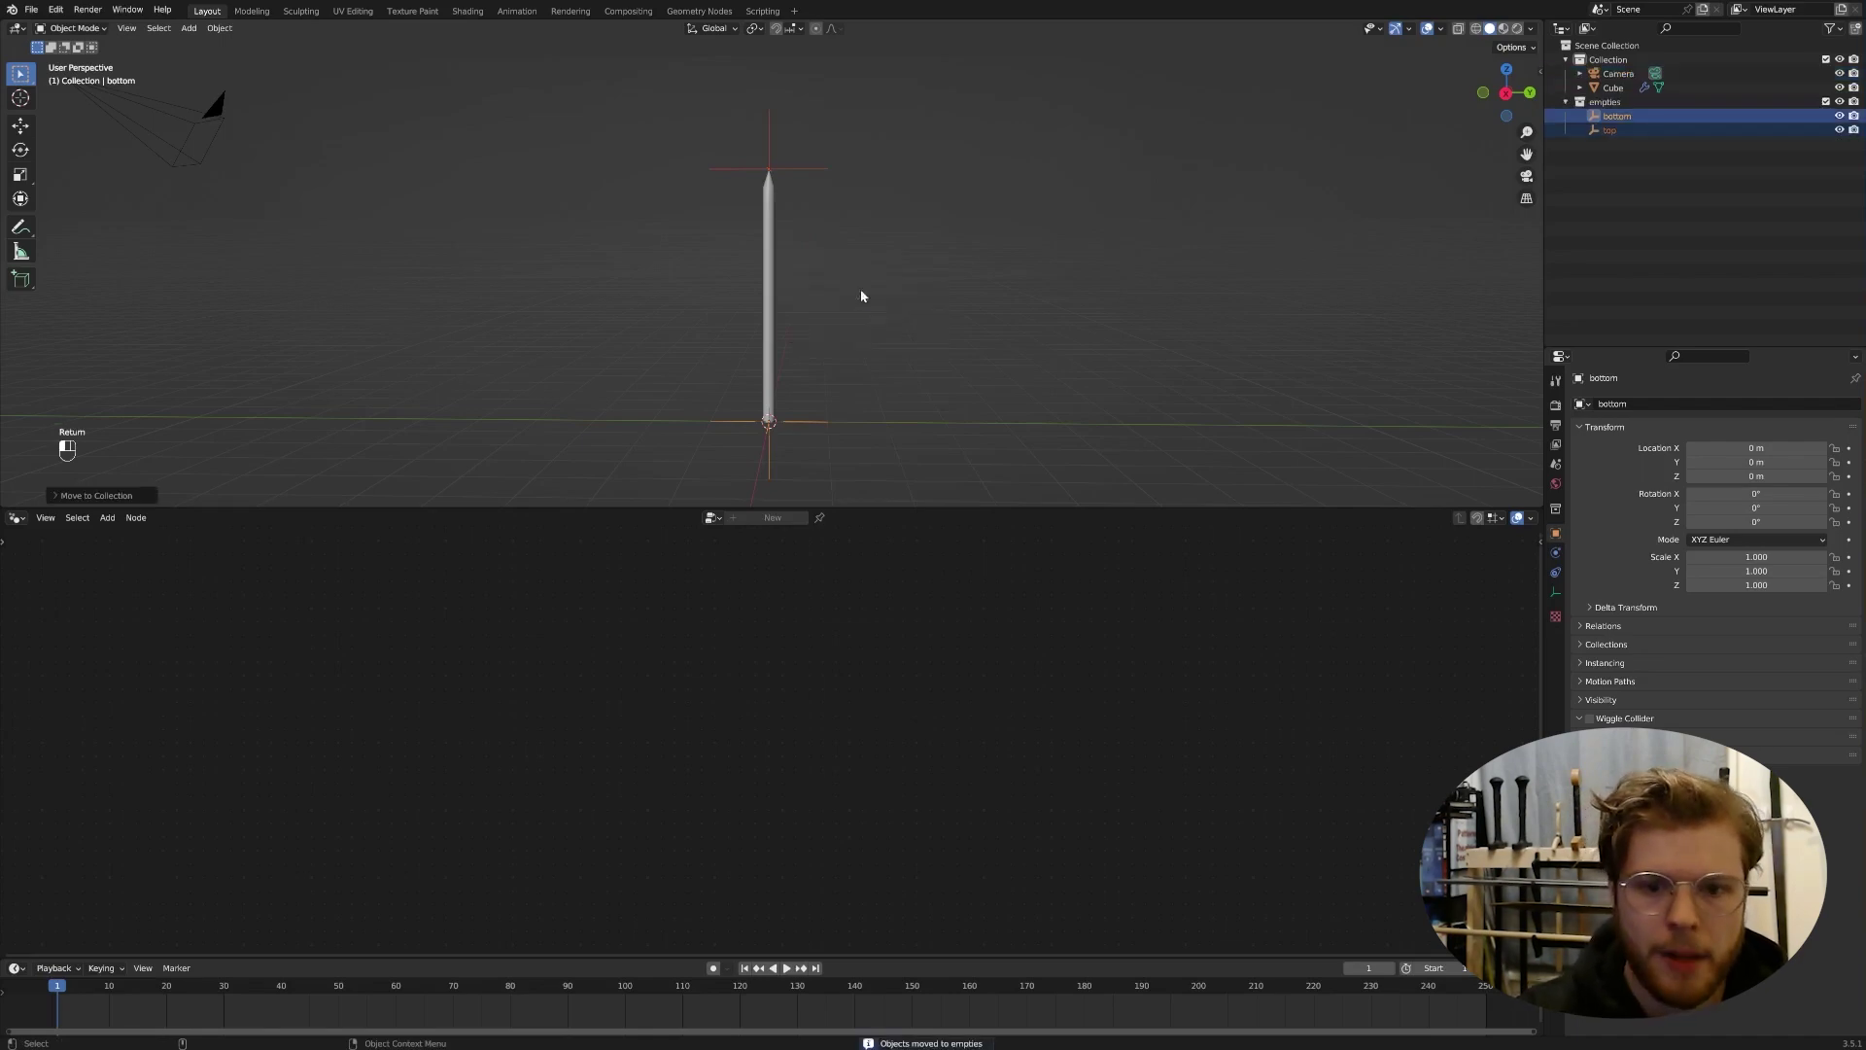
left_click(1854, 102)
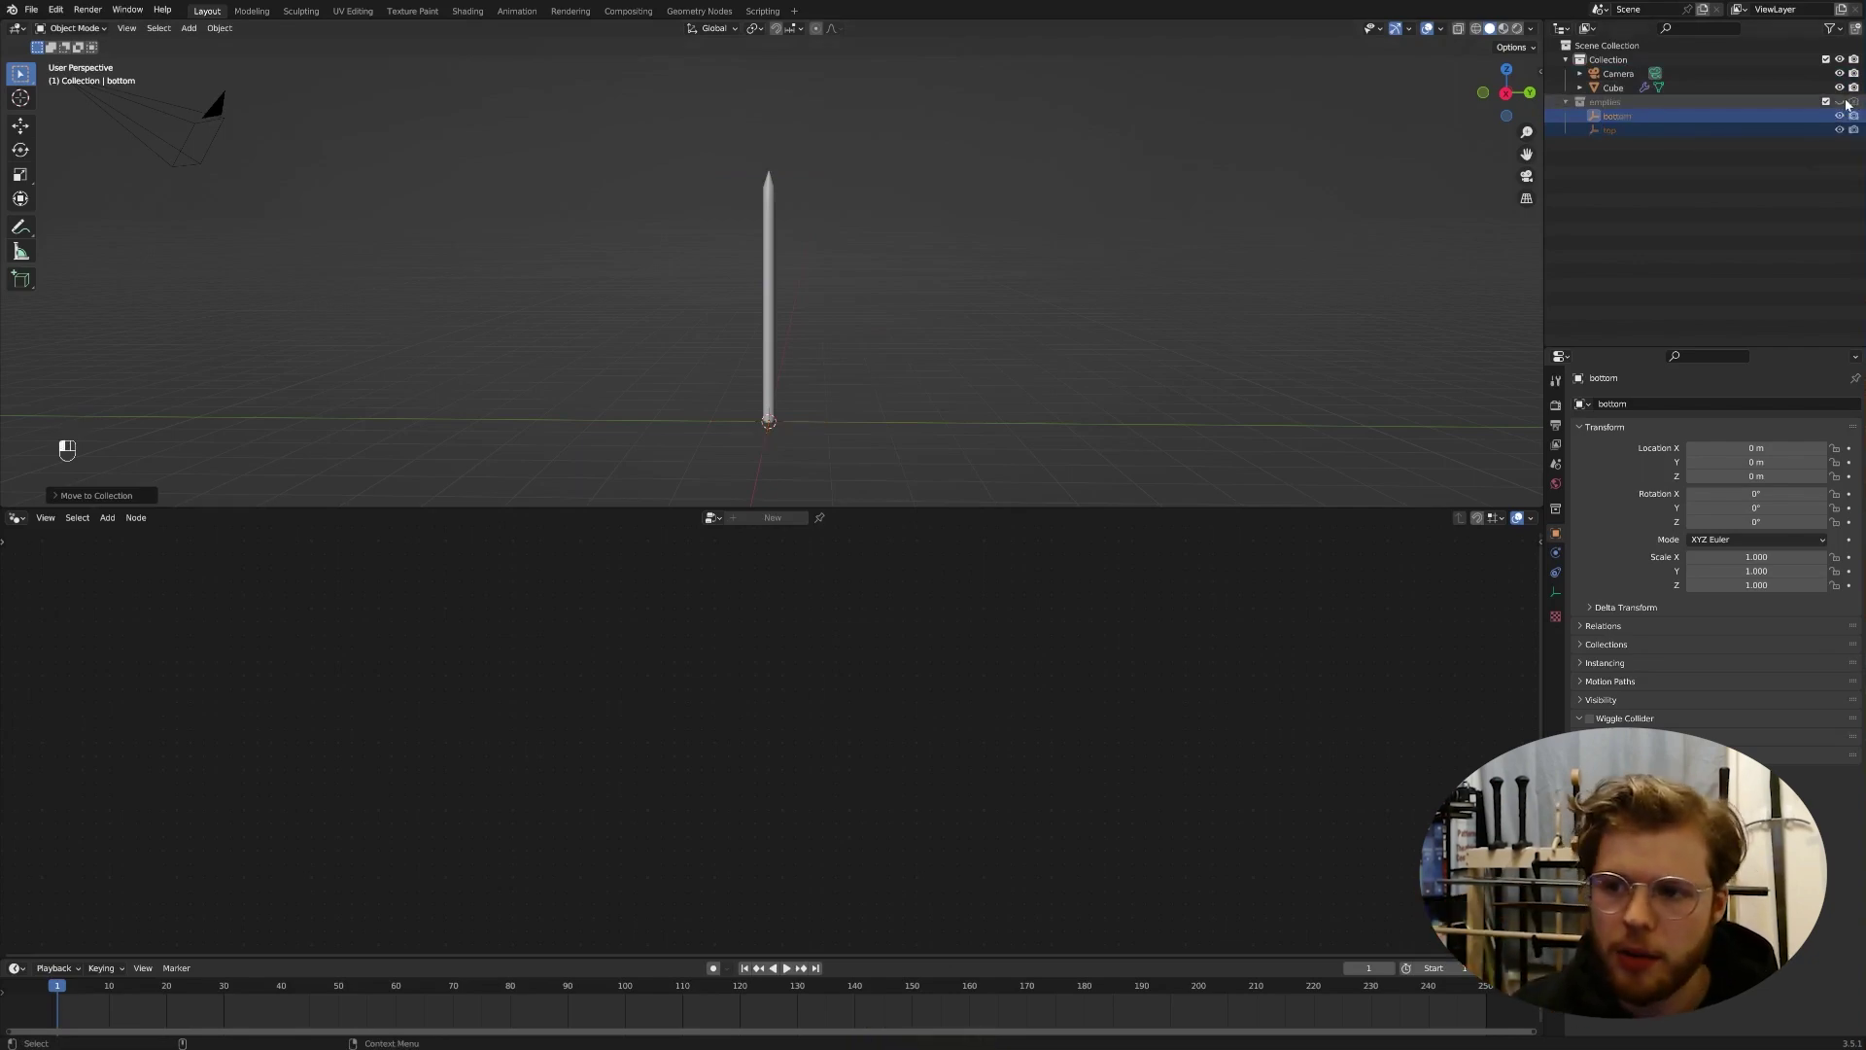
Step: Select the top empty, switch to the front orthographic view, and set the transform orientation to View
left_click(903, 302)
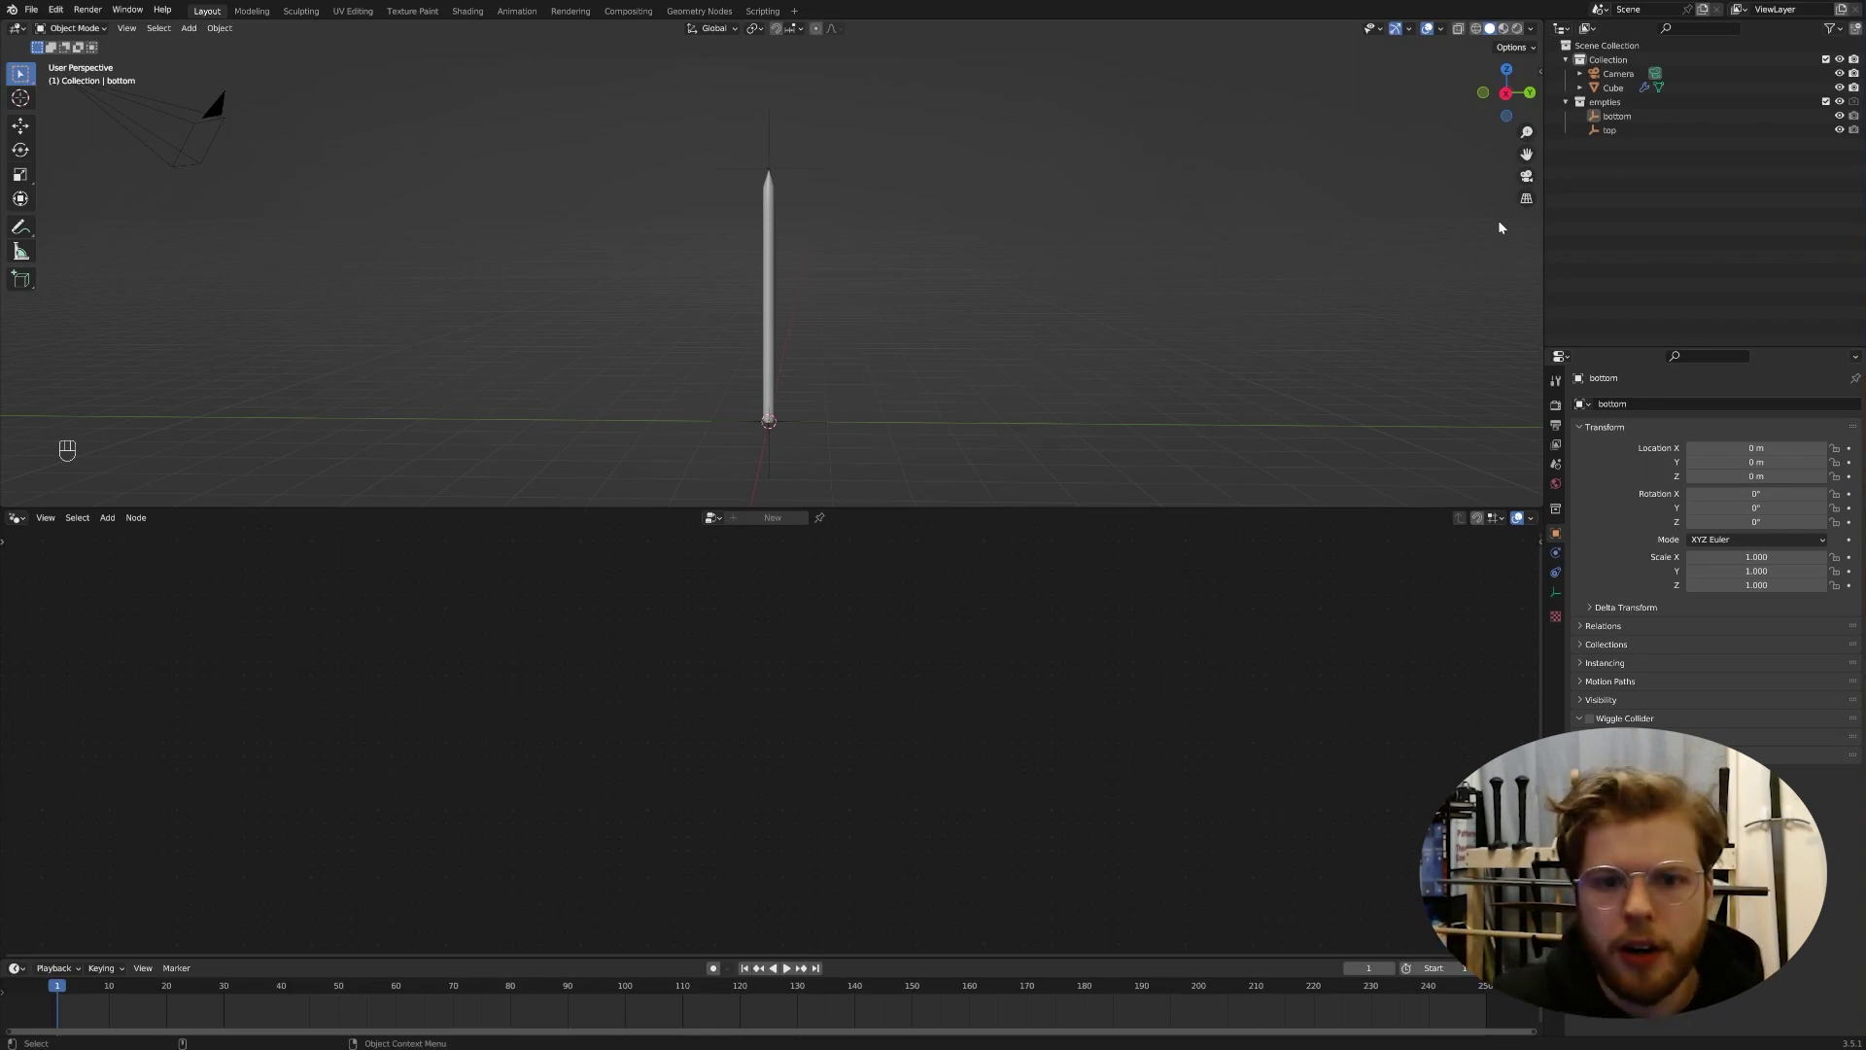
middle_click_drag(943, 335, 963, 328)
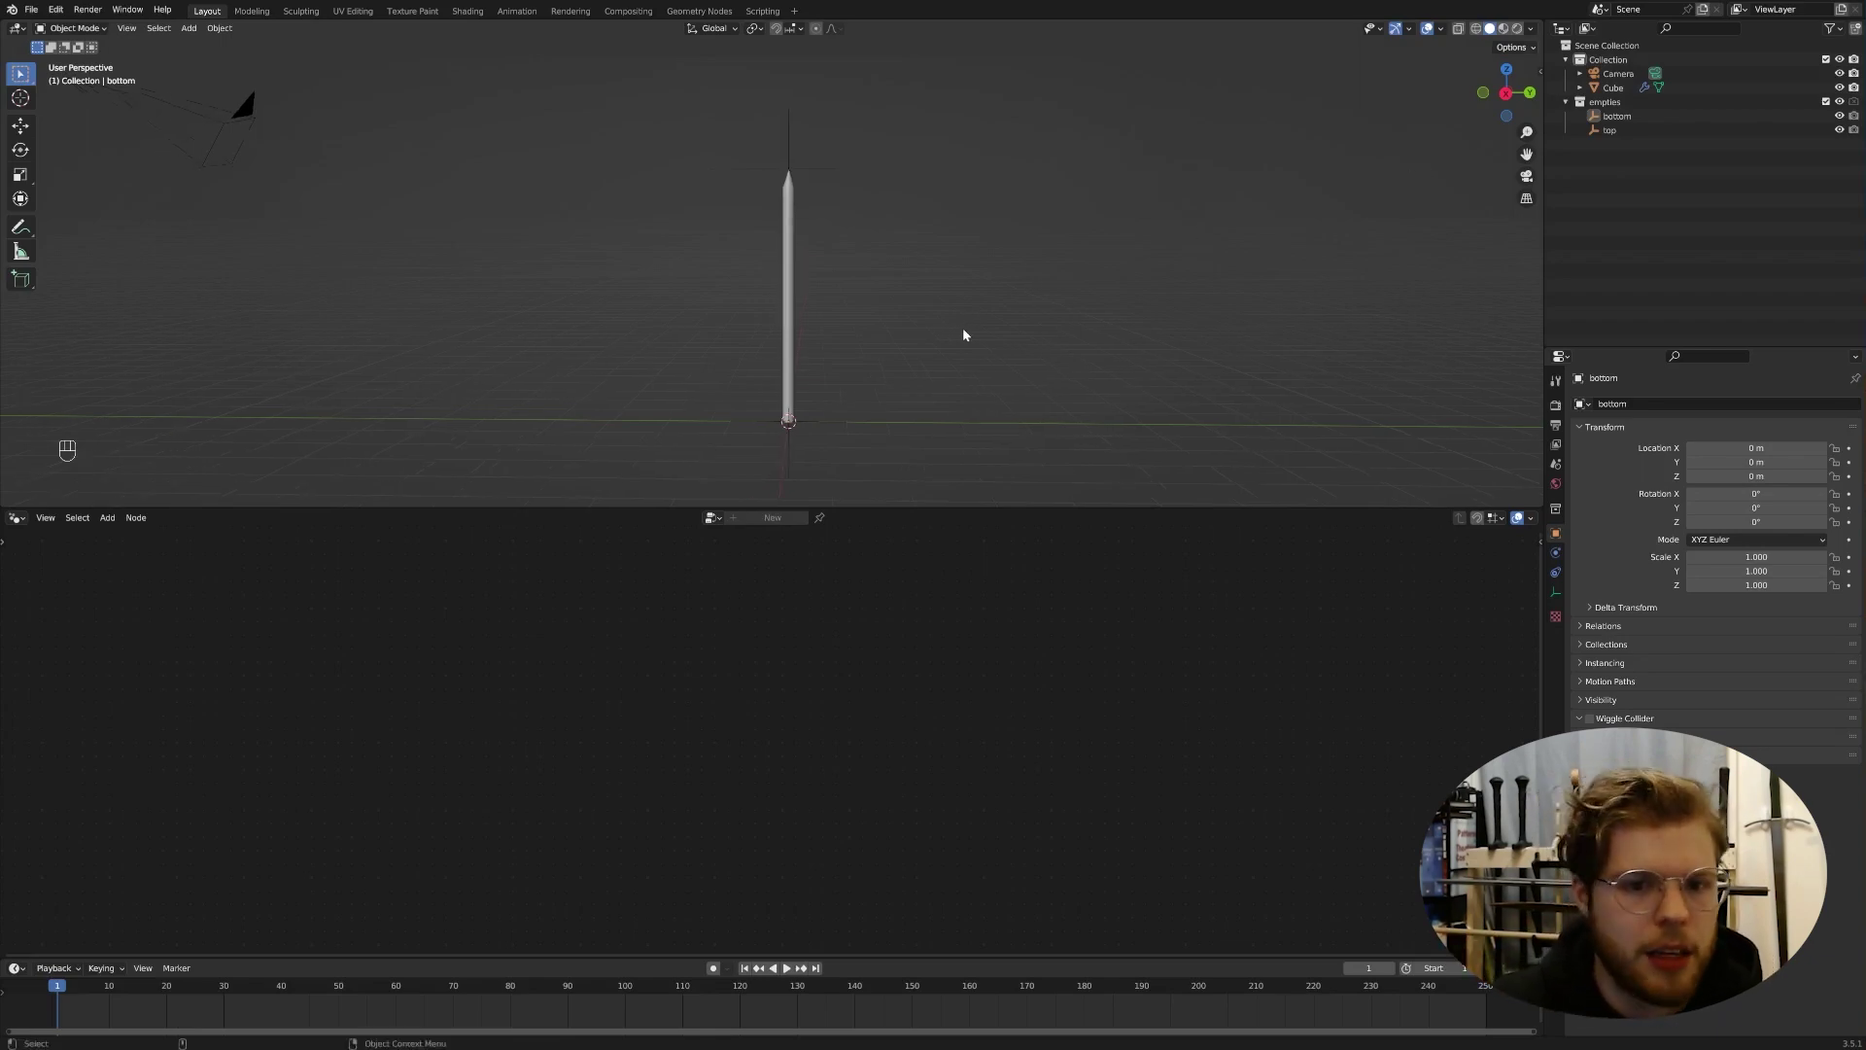
scroll(962, 329, "up", 2)
left_click(801, 282)
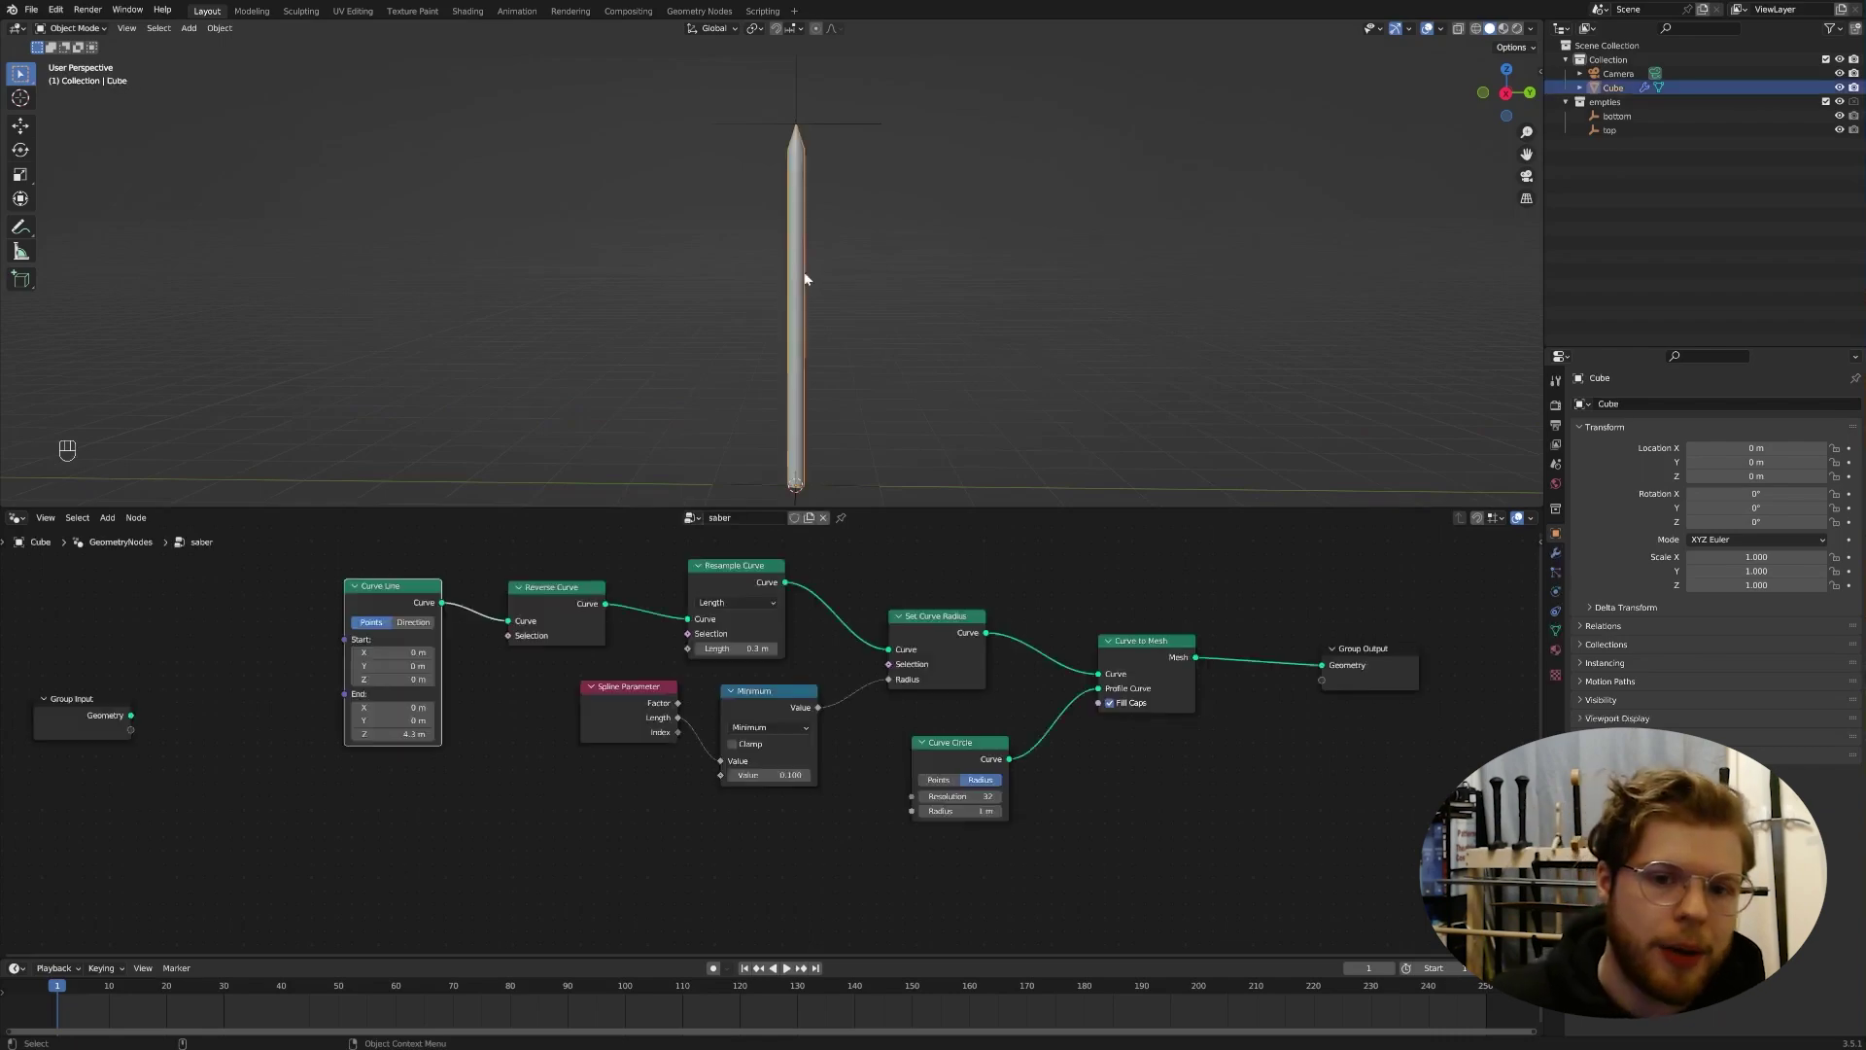
left_click(828, 115)
left_click(830, 124)
scroll(797, 97, "down", 4)
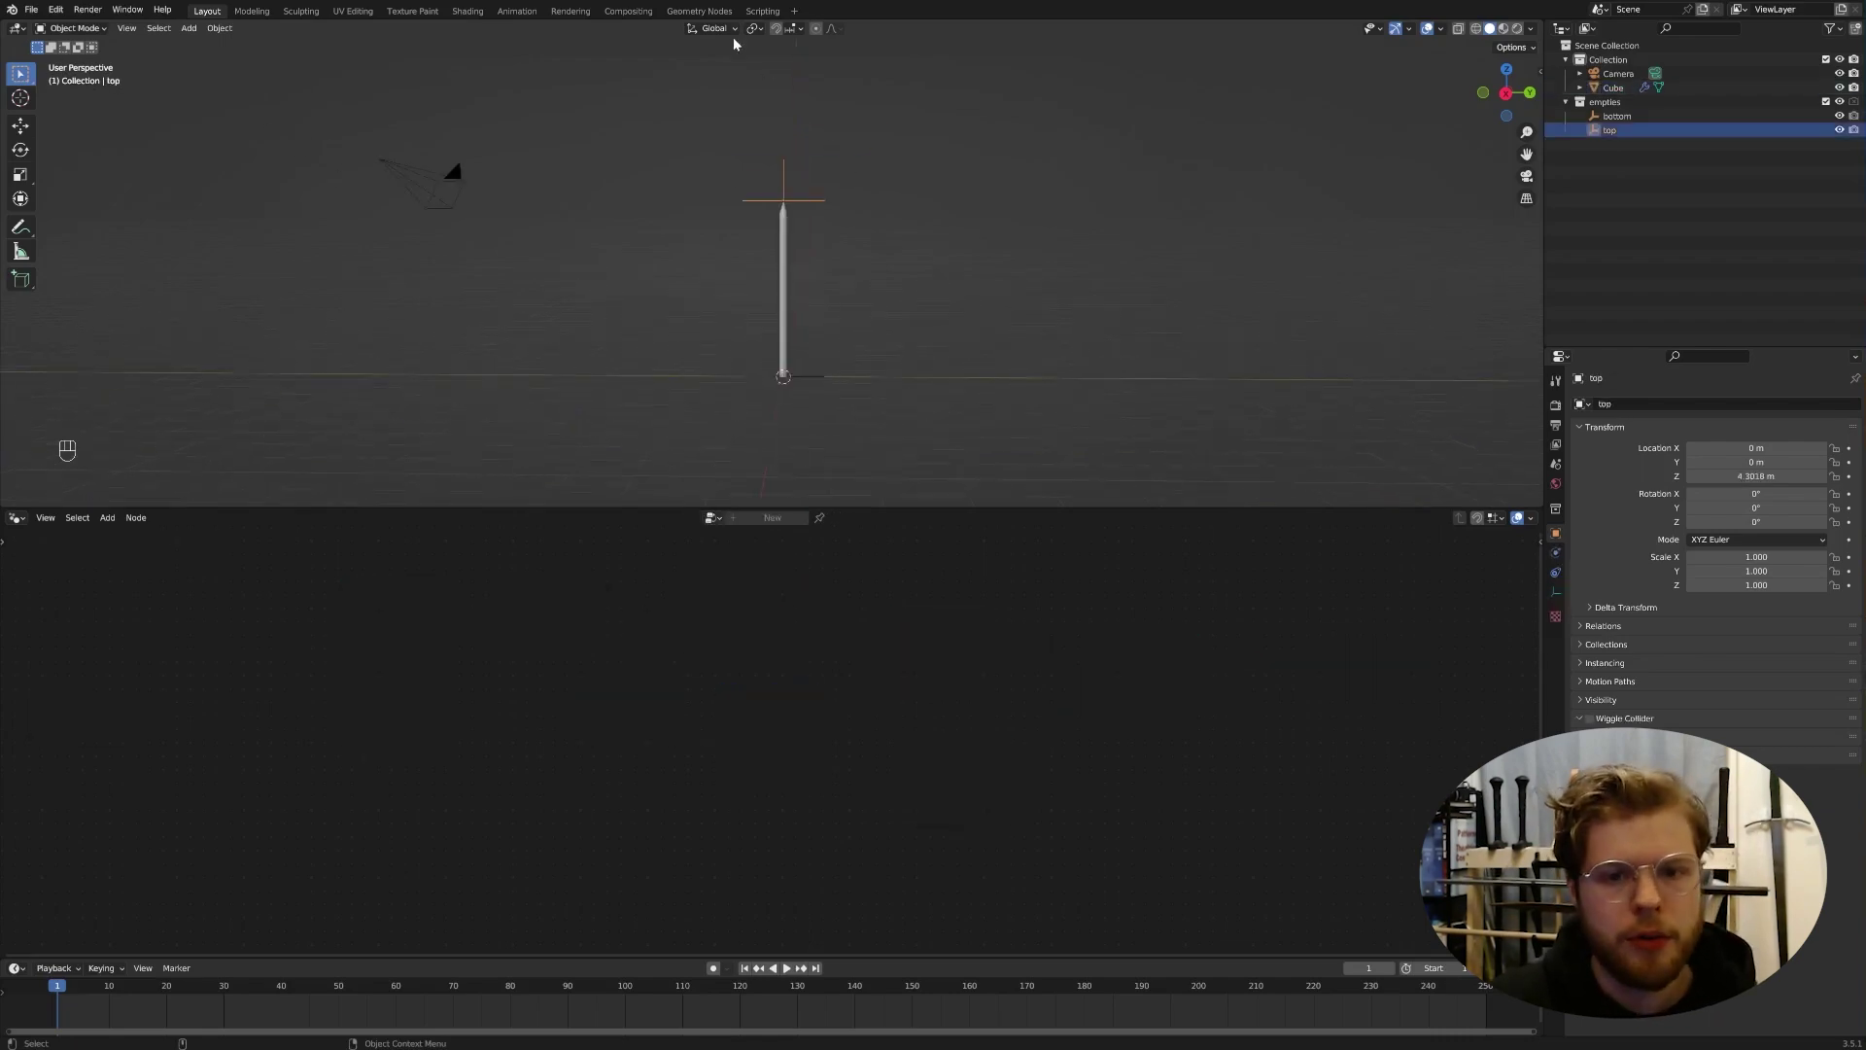
left_click(1482, 92)
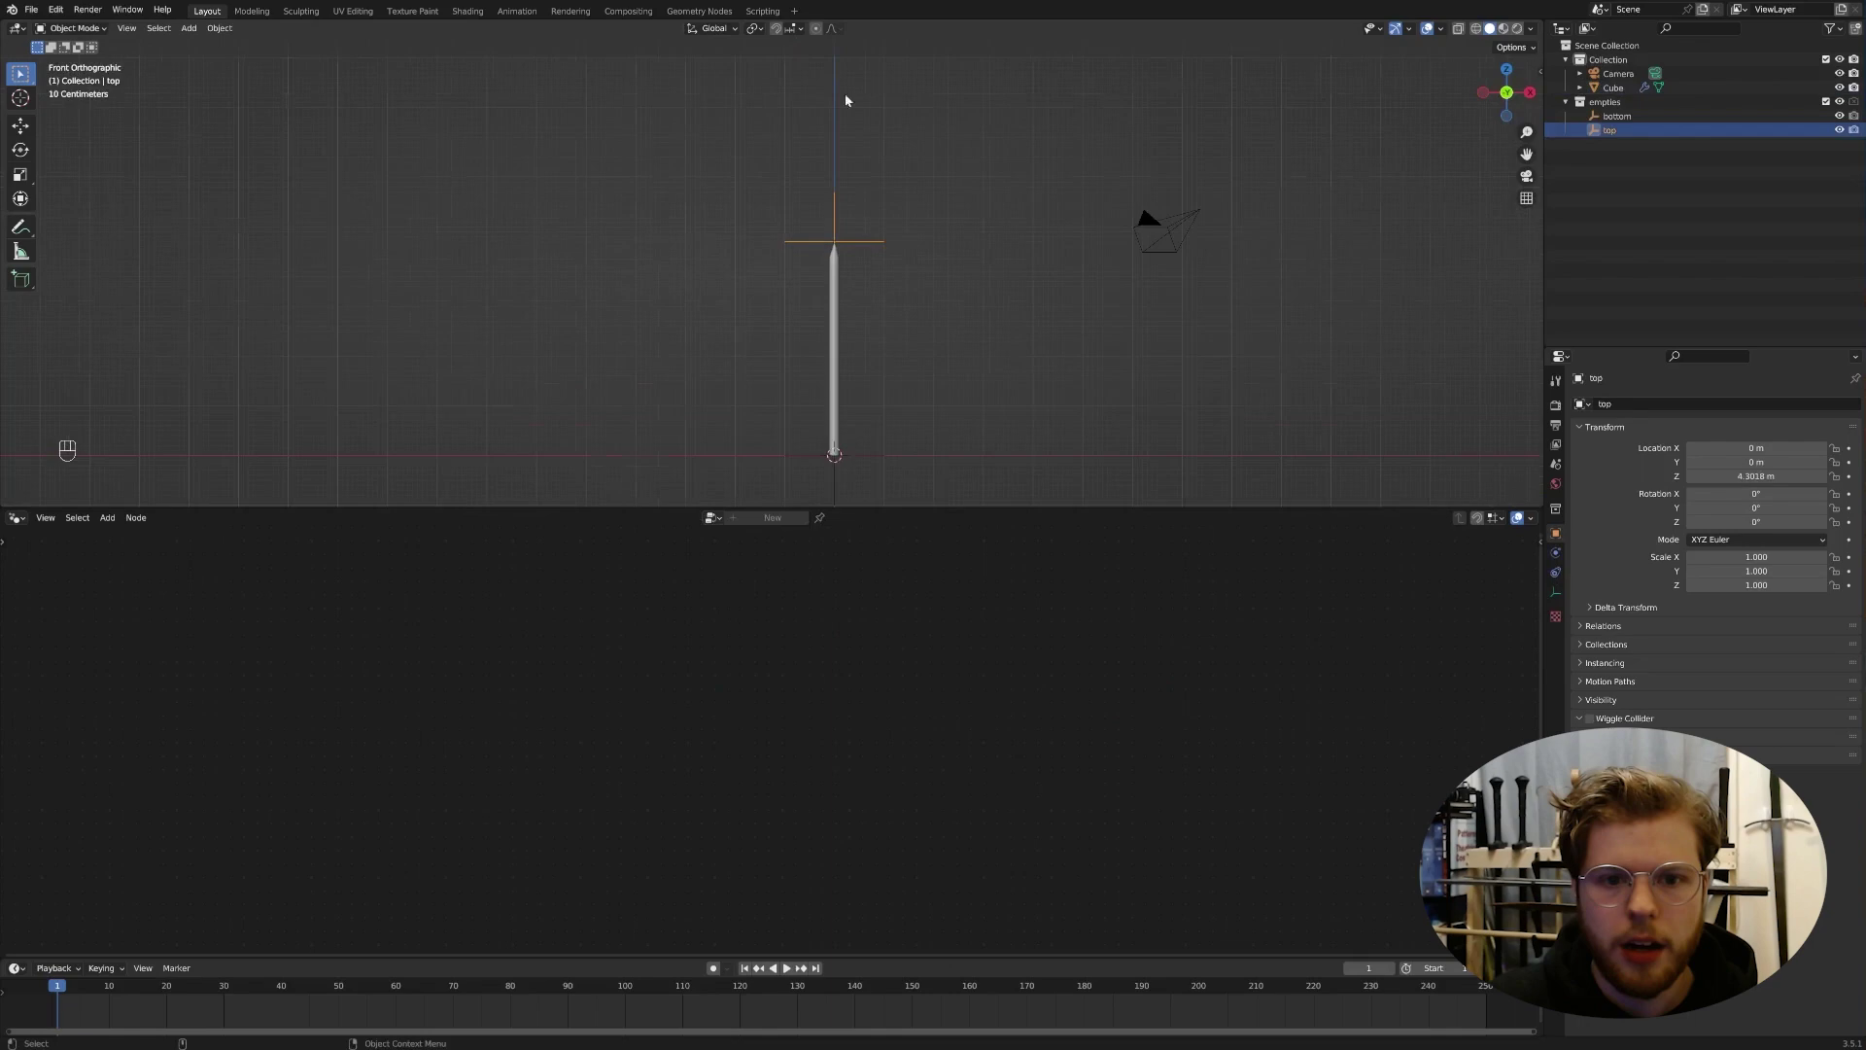
left_click(711, 30)
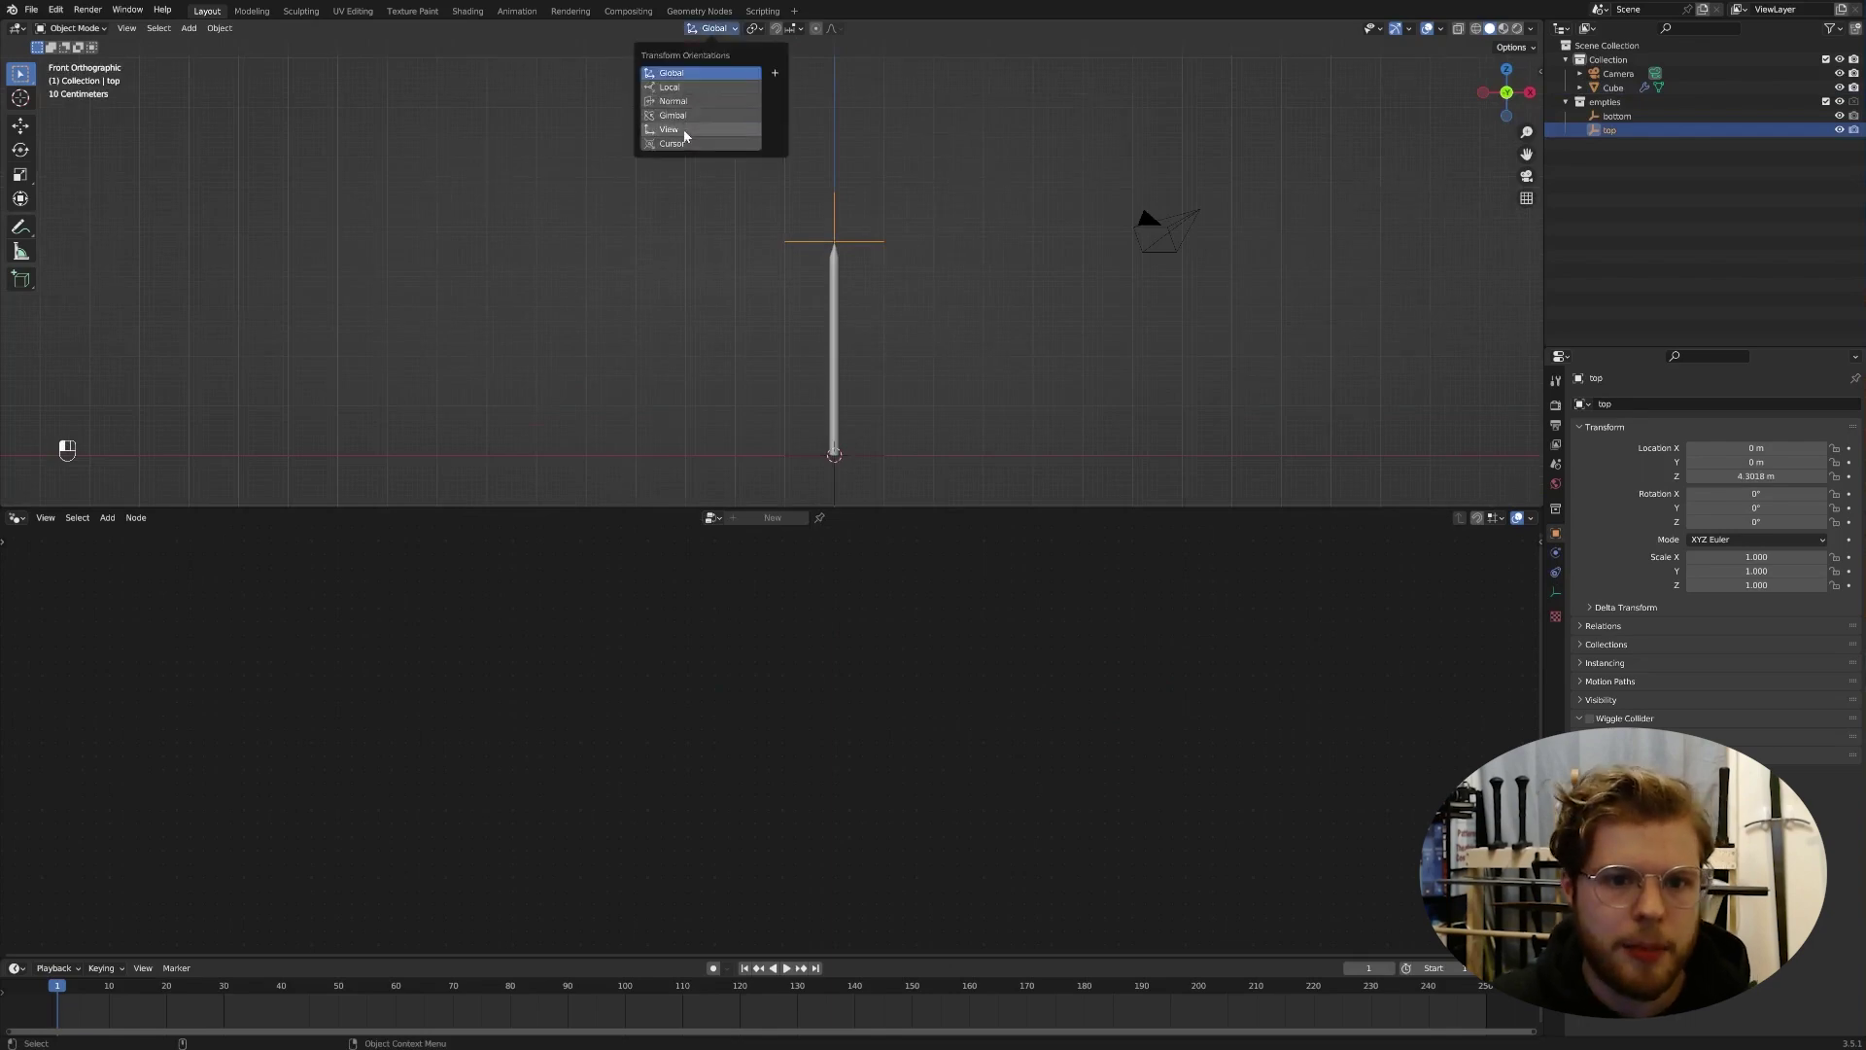
left_click(686, 124)
Step: Try moving the top empty away from the blade's tip to test whether the blade follows
scroll(781, 222, "up", 3)
scroll(782, 223, "up", 1)
middle_click_drag(781, 223, 669, 242, "shift")
key("g")
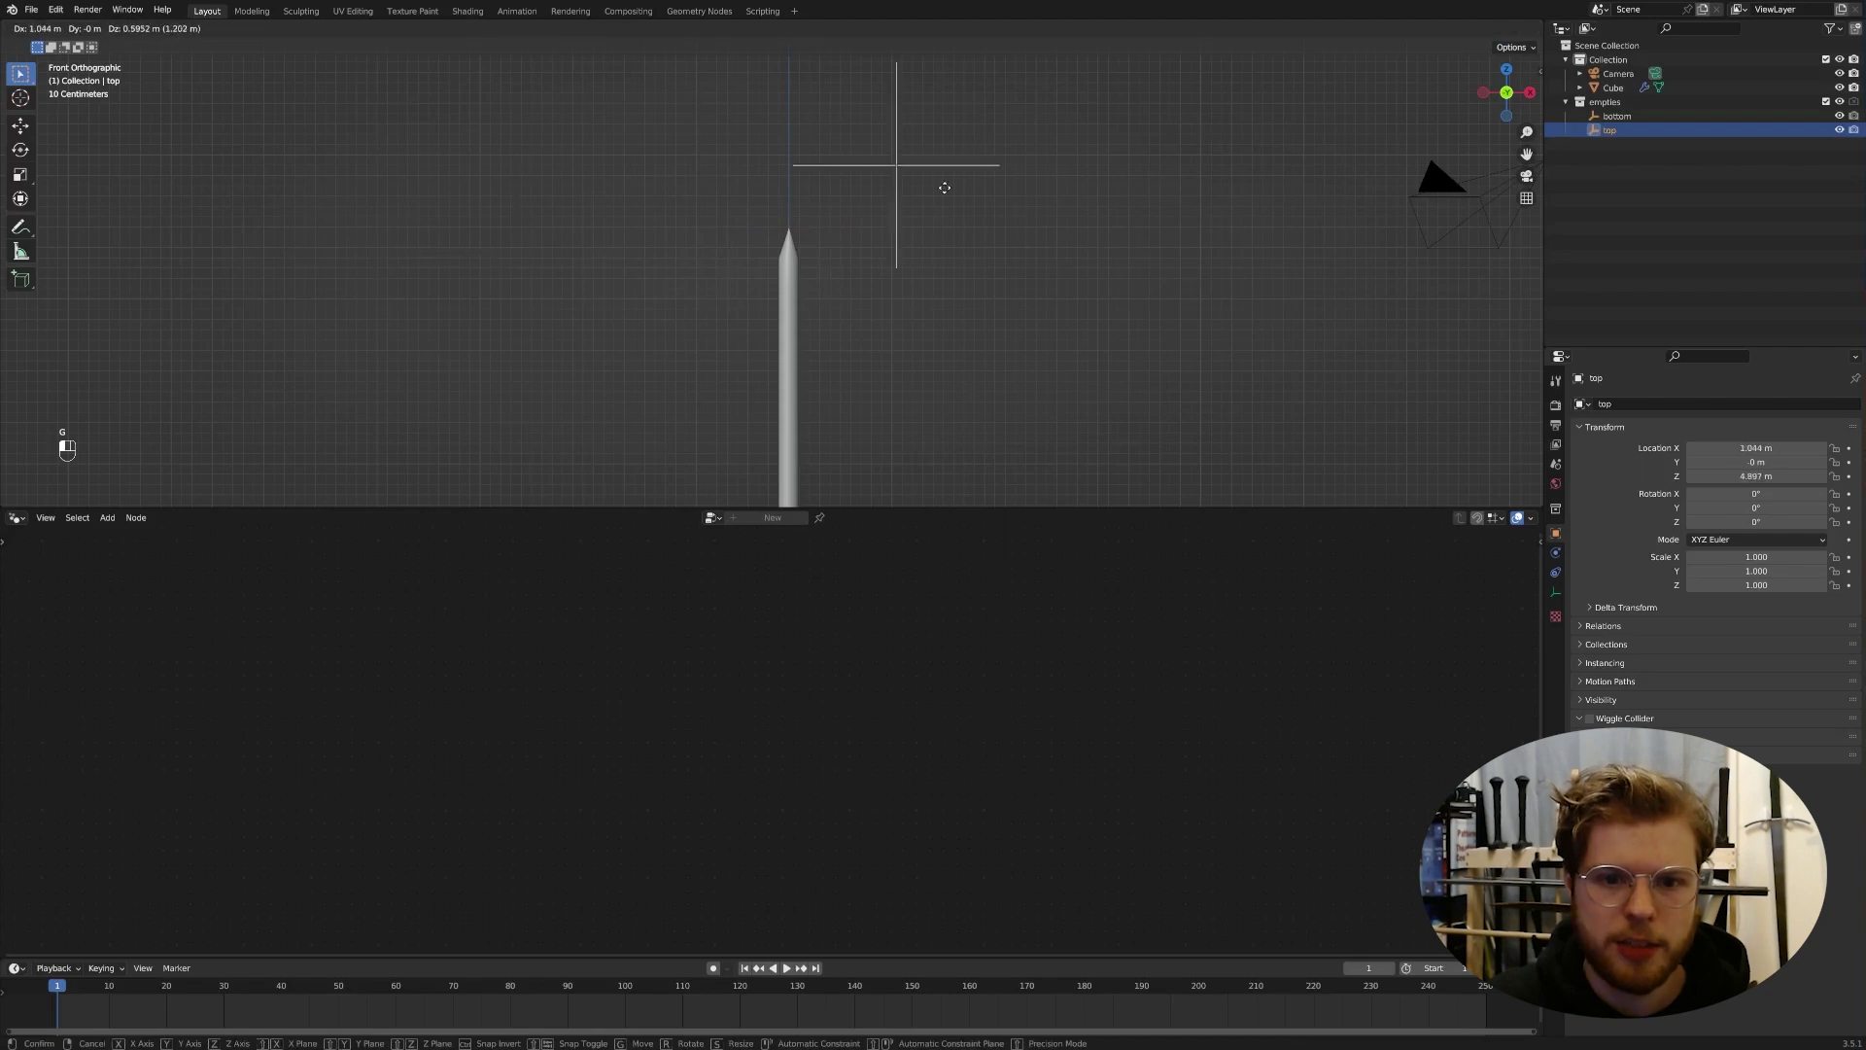
left_click(777, 238)
Step: Reselect the blade and move the Group Input node farther from the Curve Line node to make room
left_click(792, 270)
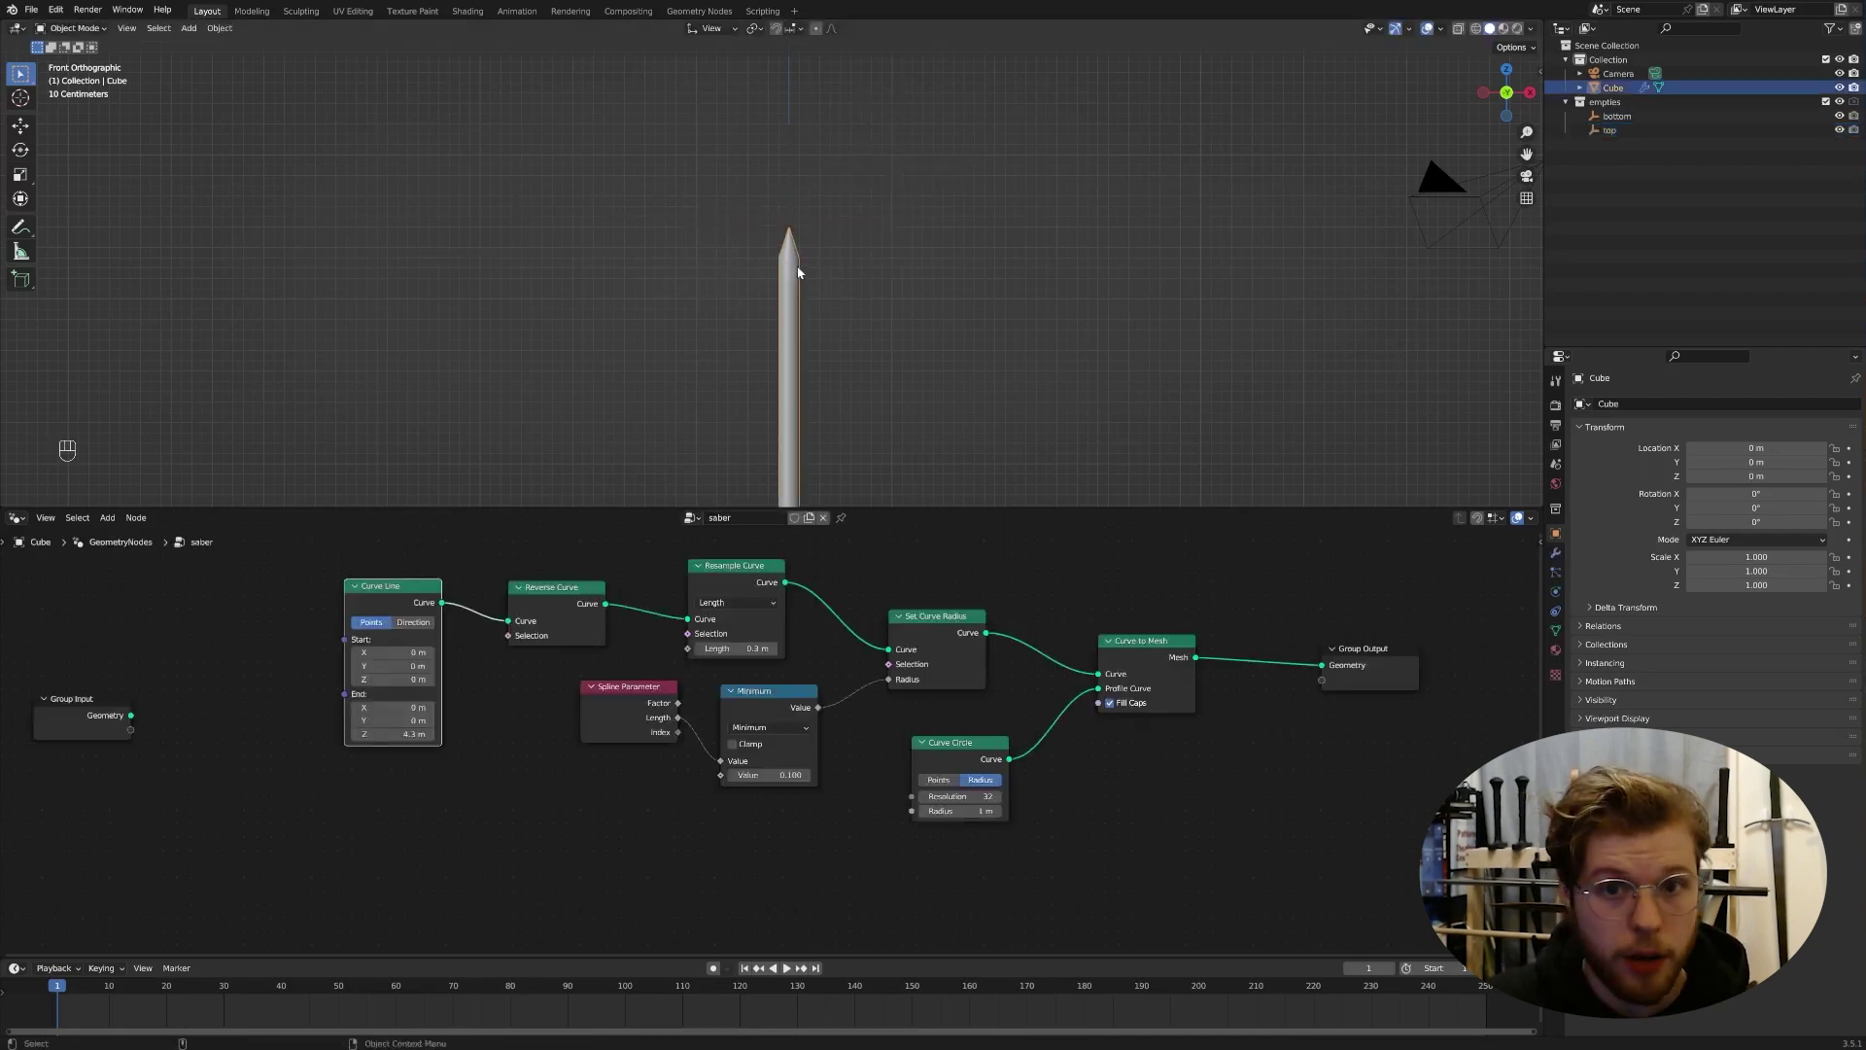
middle_click_drag(370, 815, 505, 812)
left_click_drag(216, 731, 109, 714)
middle_click_drag(301, 662, 513, 649)
scroll(511, 651, "up", 1)
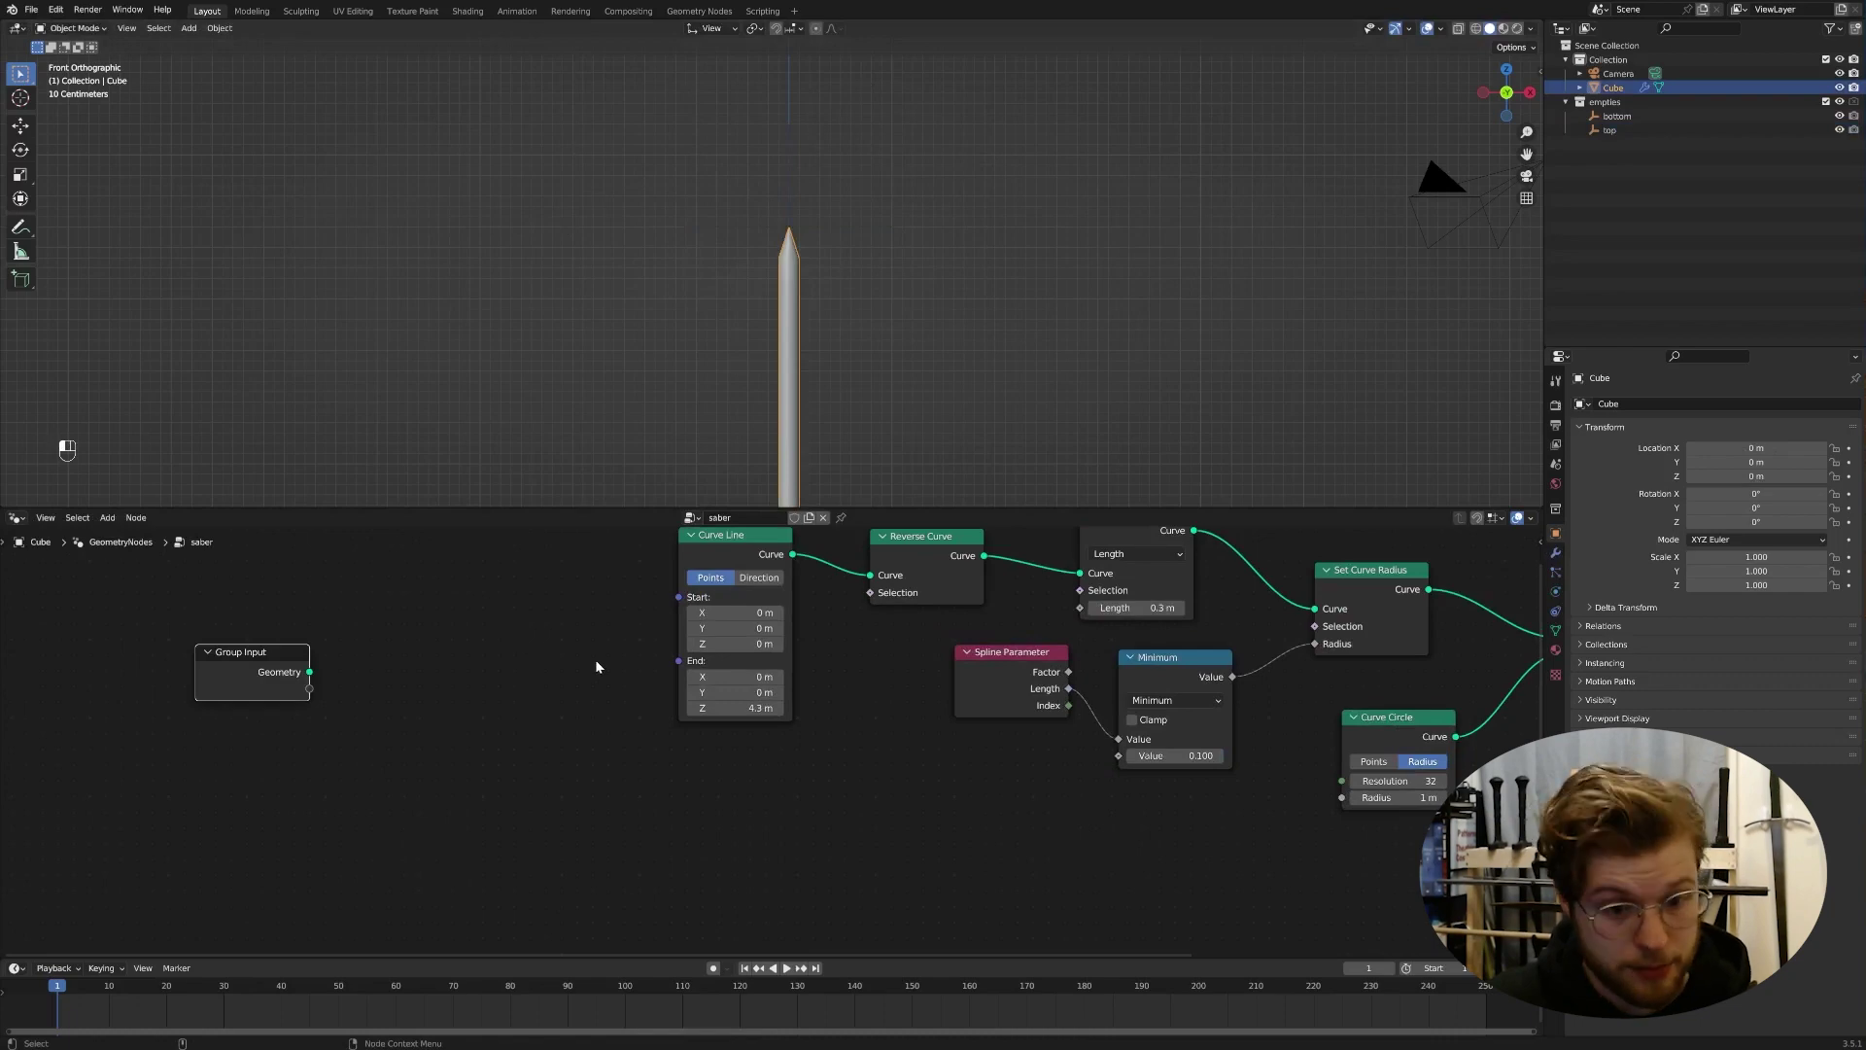
scroll(595, 659, "up", 1)
Step: Add an Object Info node referencing the top empty and connect its Location to the Curve Line's End
key("shift+a")
middle_click_drag(496, 600, 552, 647)
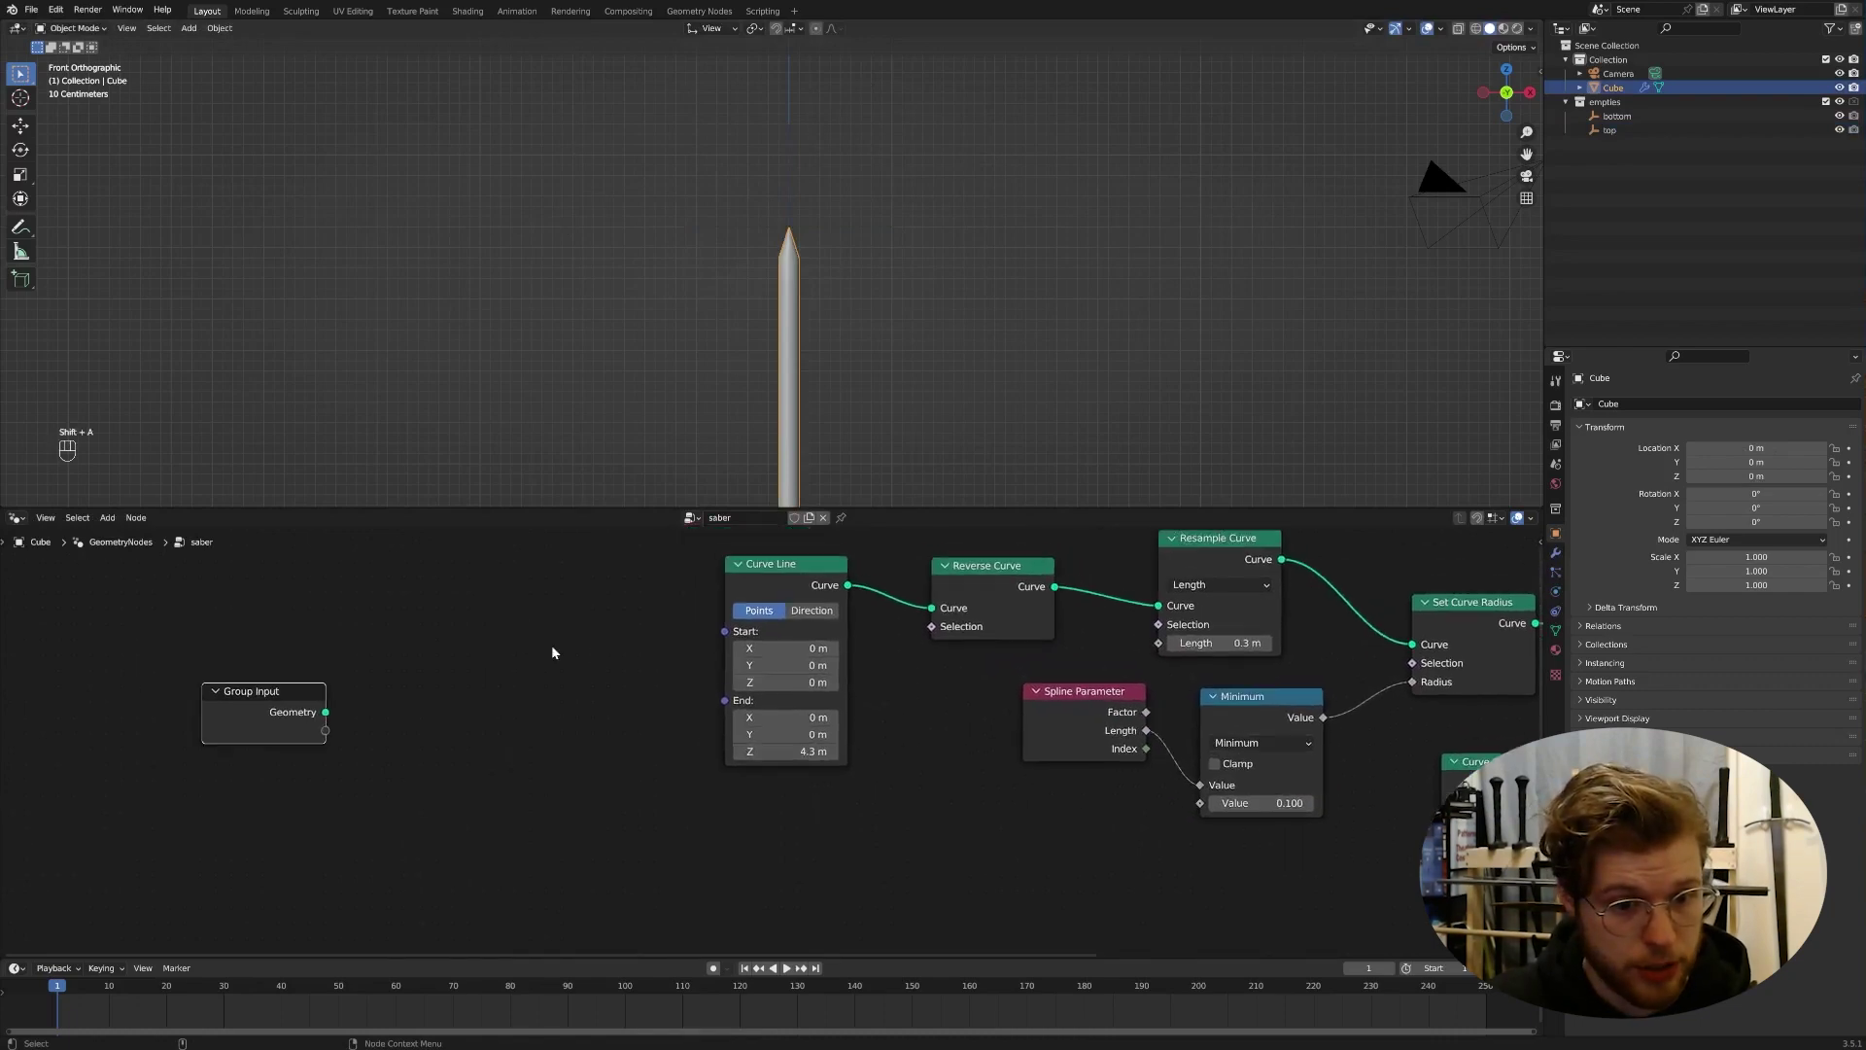
key("shift+a")
type("o")
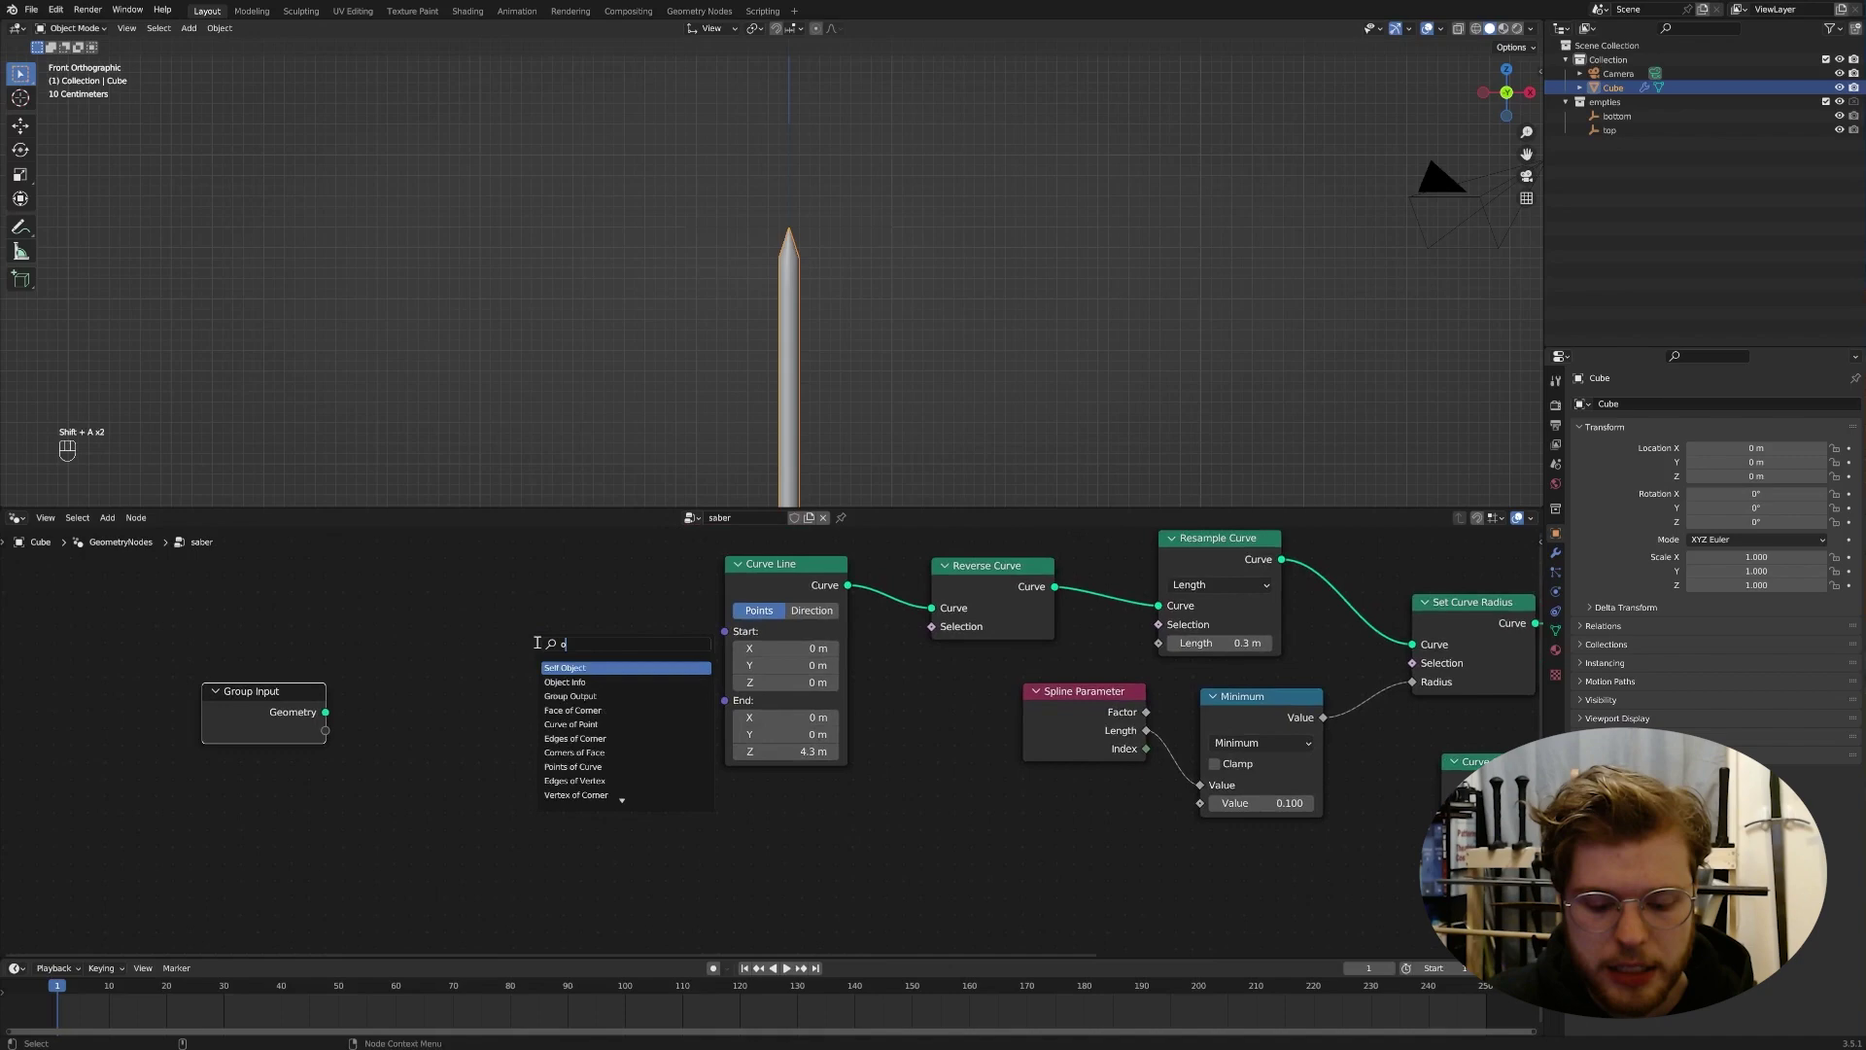
type("bject")
left_click(557, 683)
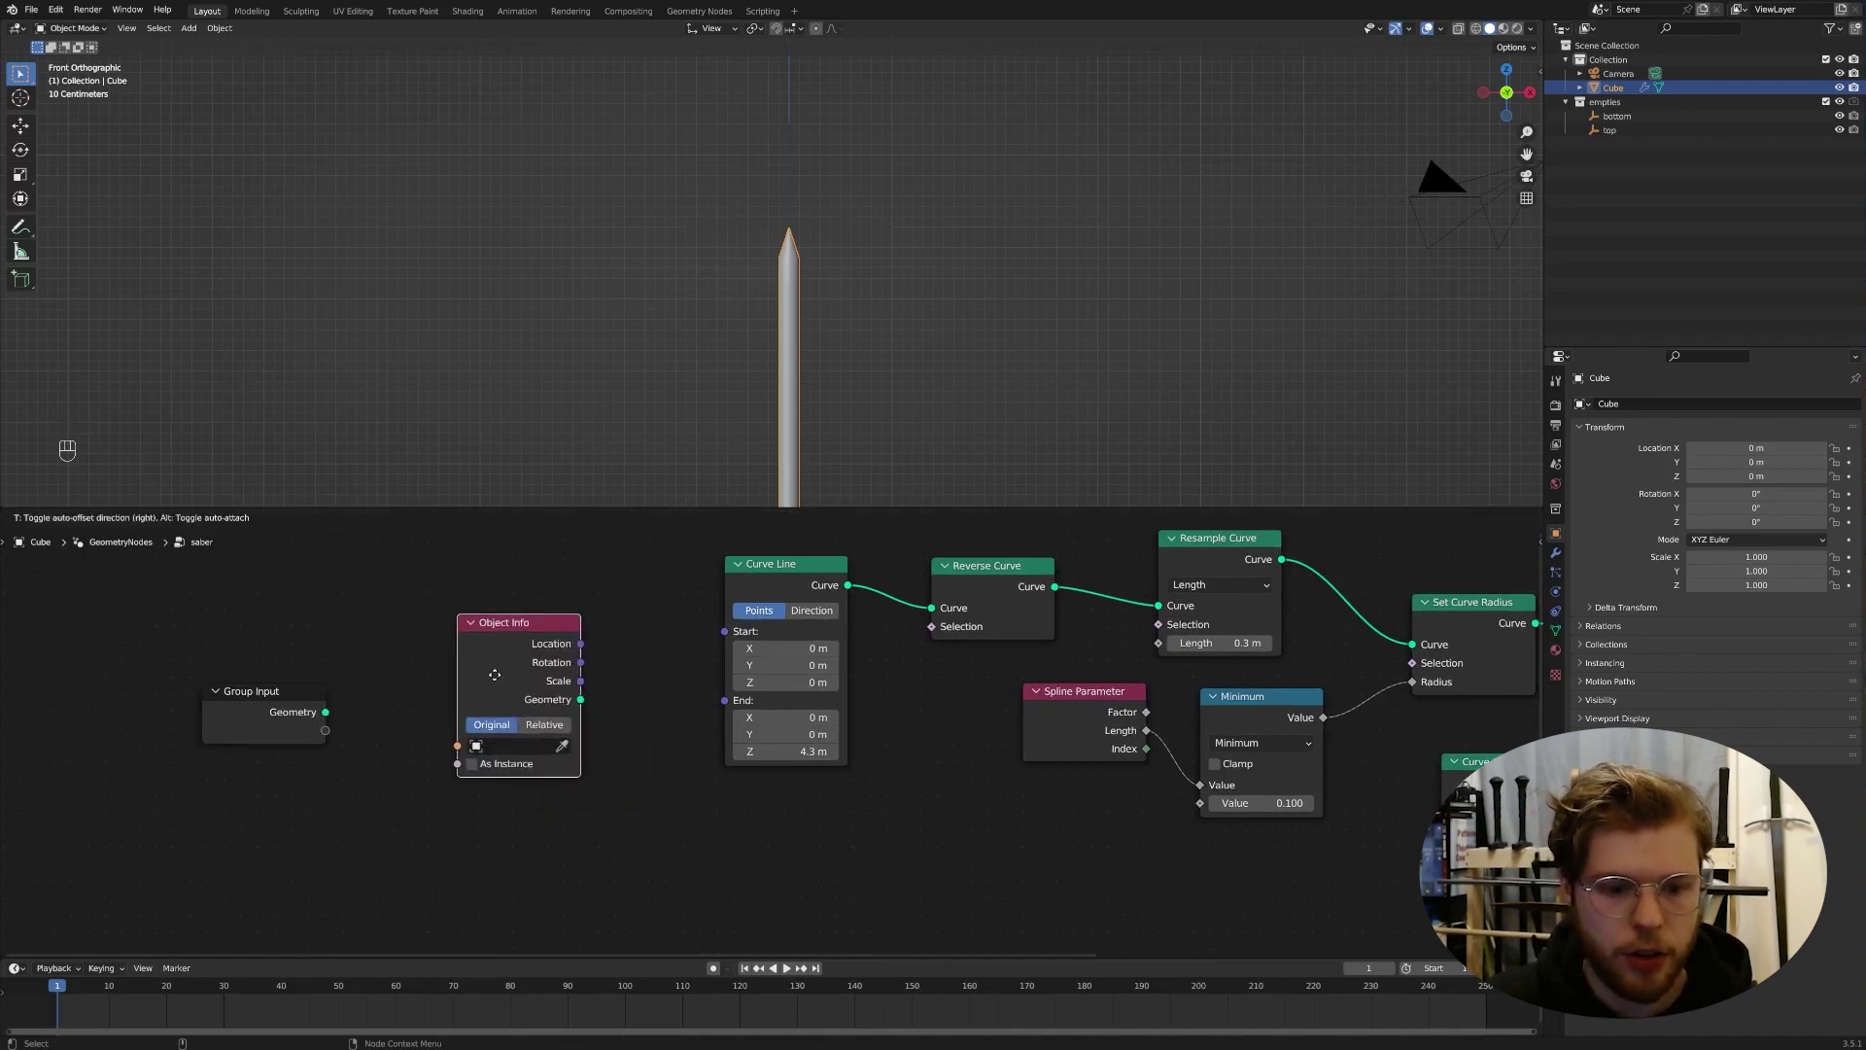
left_click(485, 669)
left_click(508, 741)
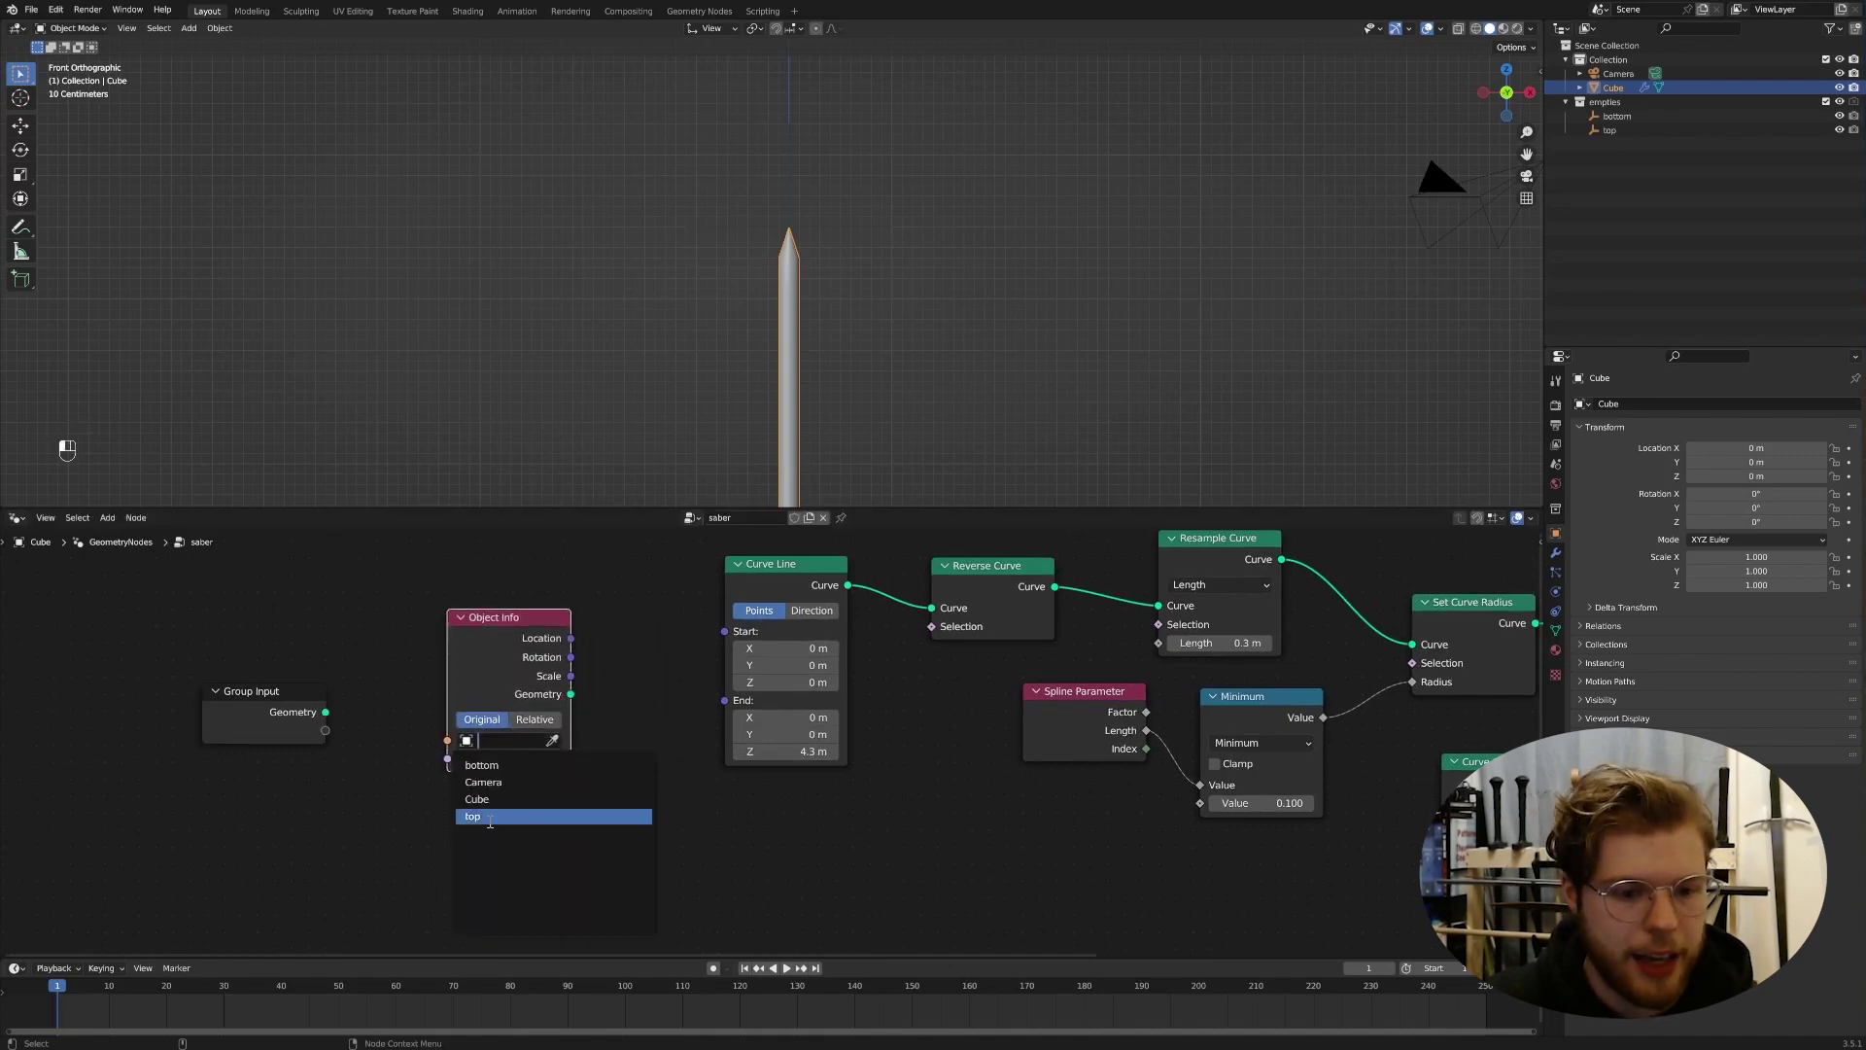
left_click(488, 823)
left_click_drag(547, 683, 726, 701)
Step: Duplicate the Object Info node, assign the bottom empty to the copy, and connect its Location to the Curve Line's Start
scroll(889, 360, "down", 3)
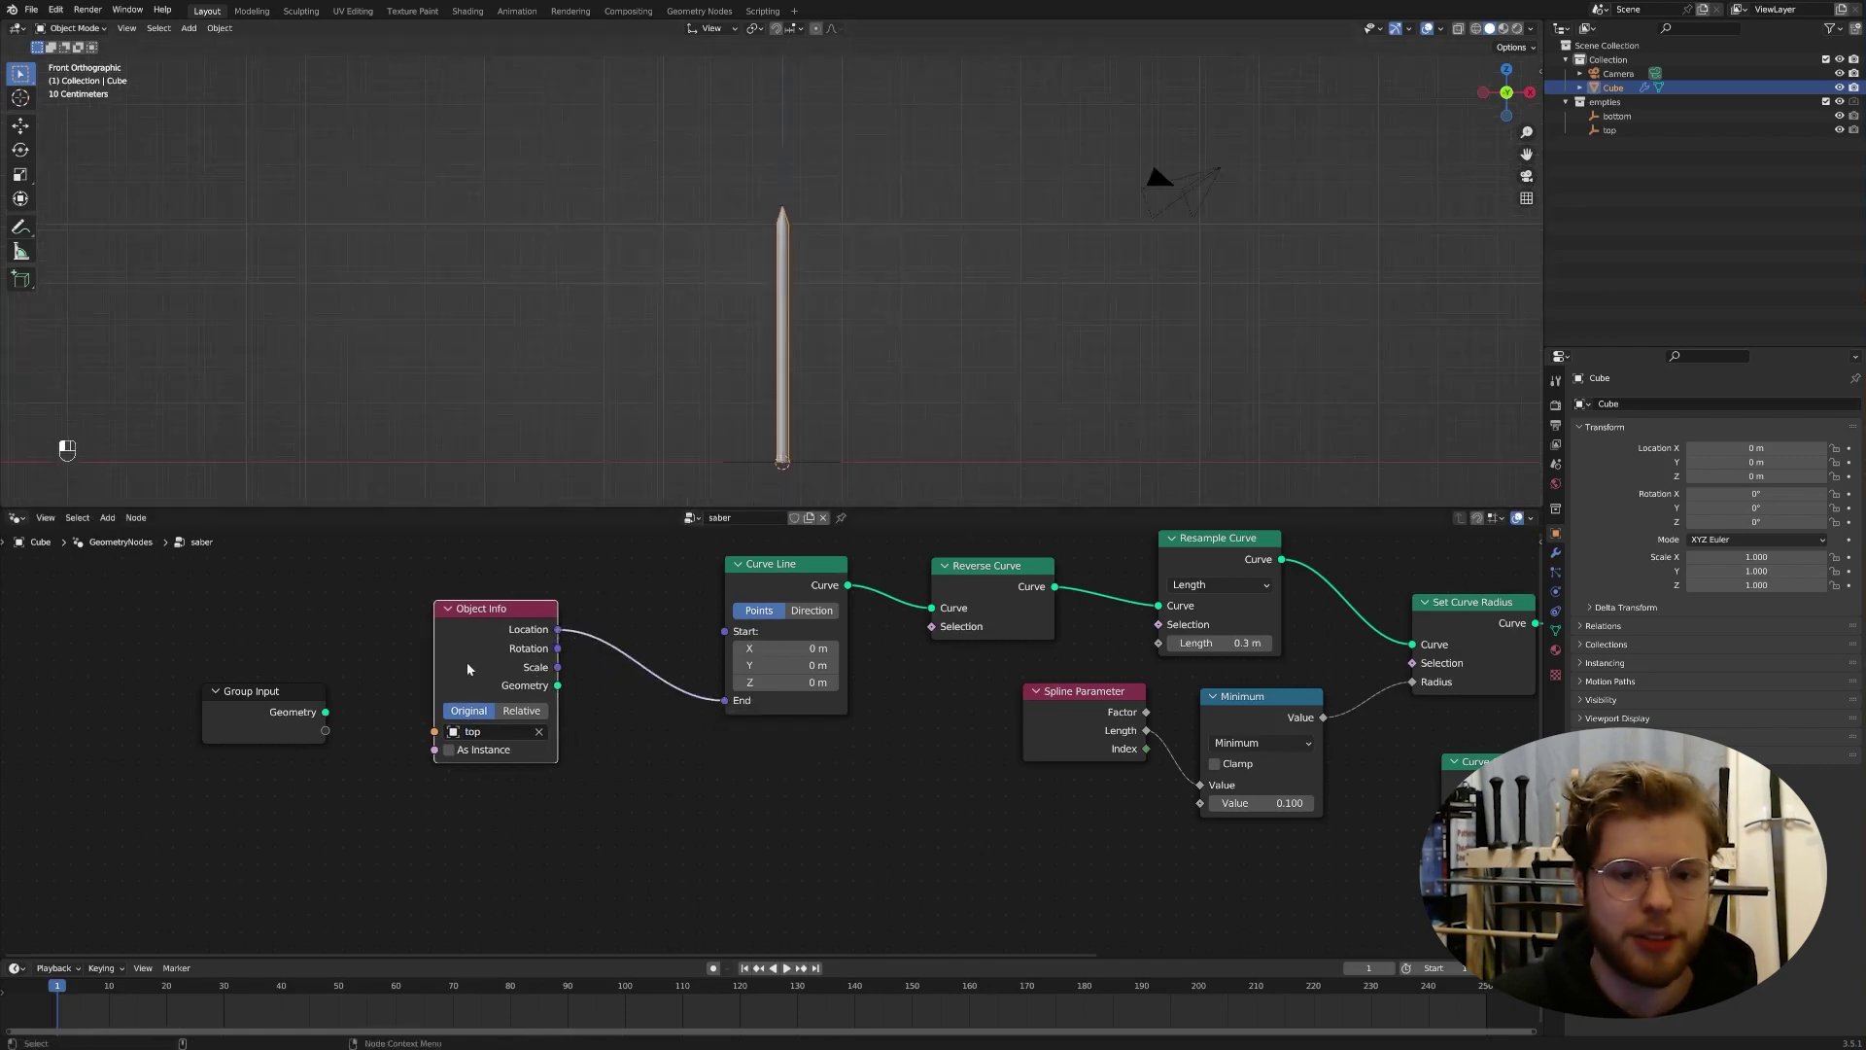
key("shift+d")
left_click(491, 870)
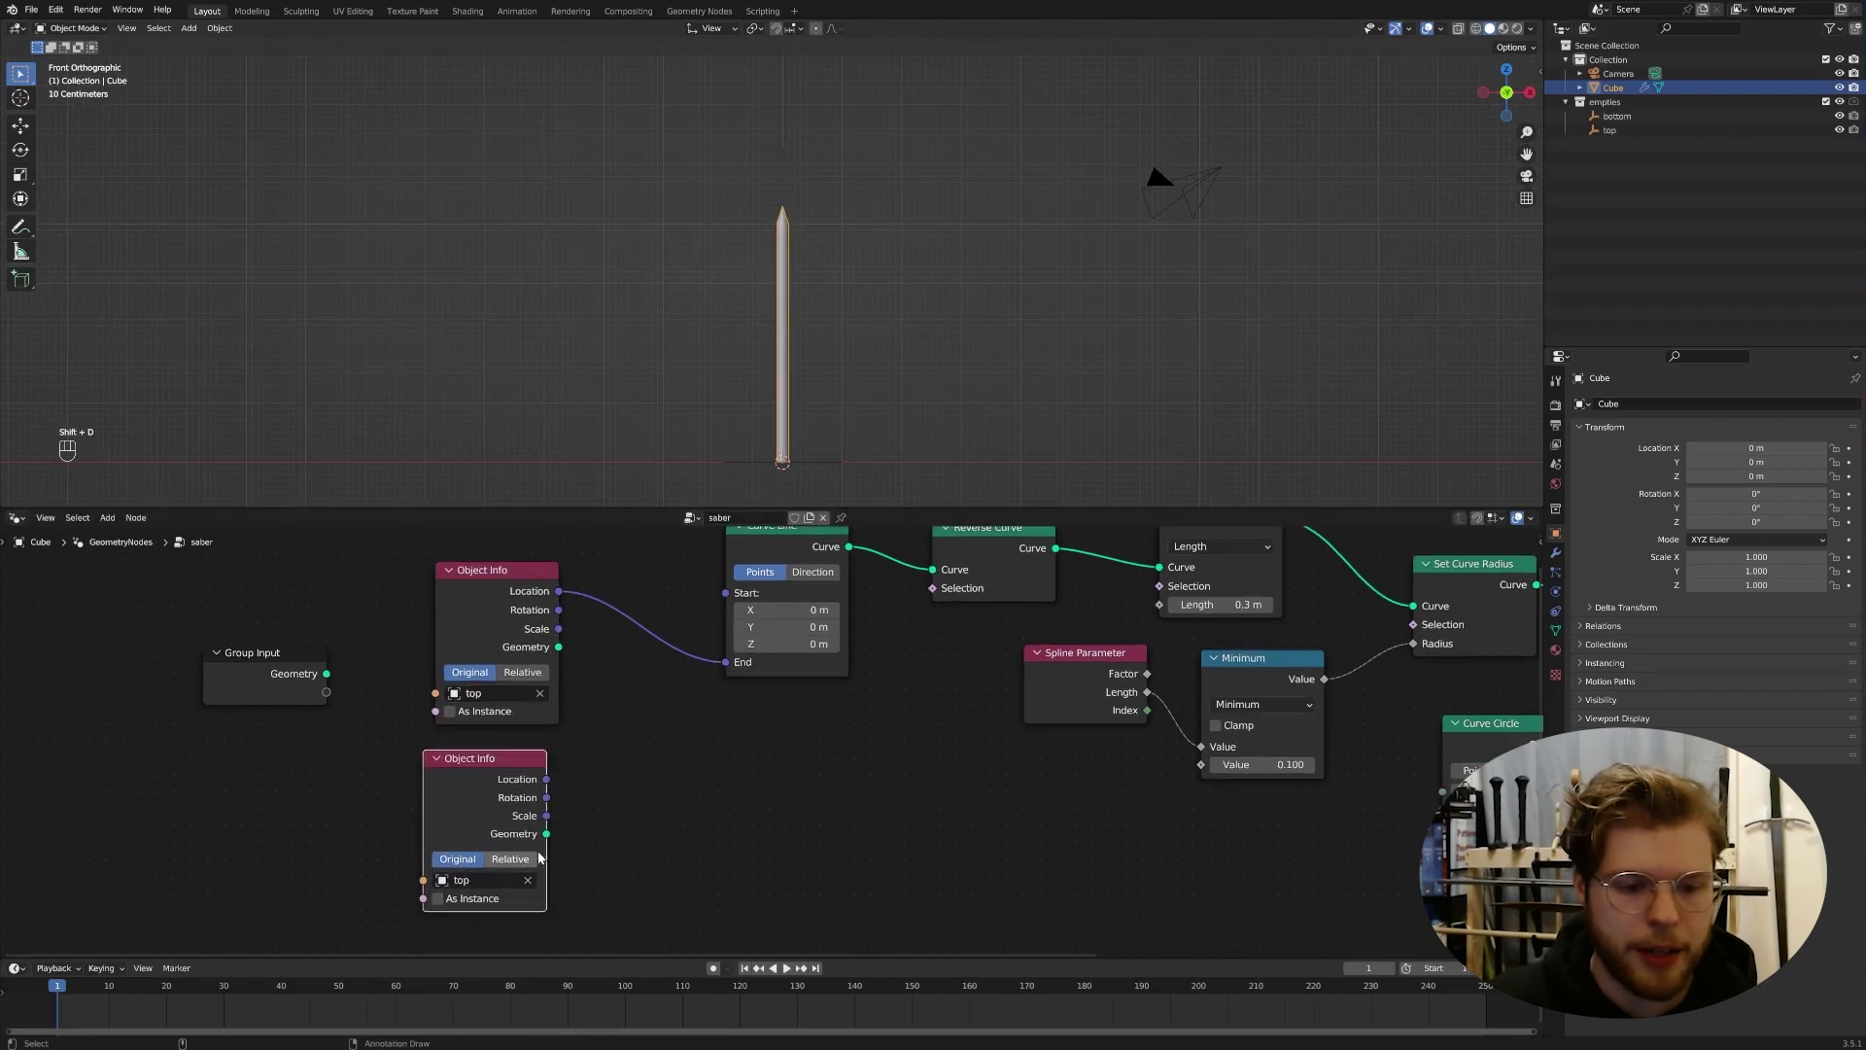
left_click(486, 879)
left_click(486, 701)
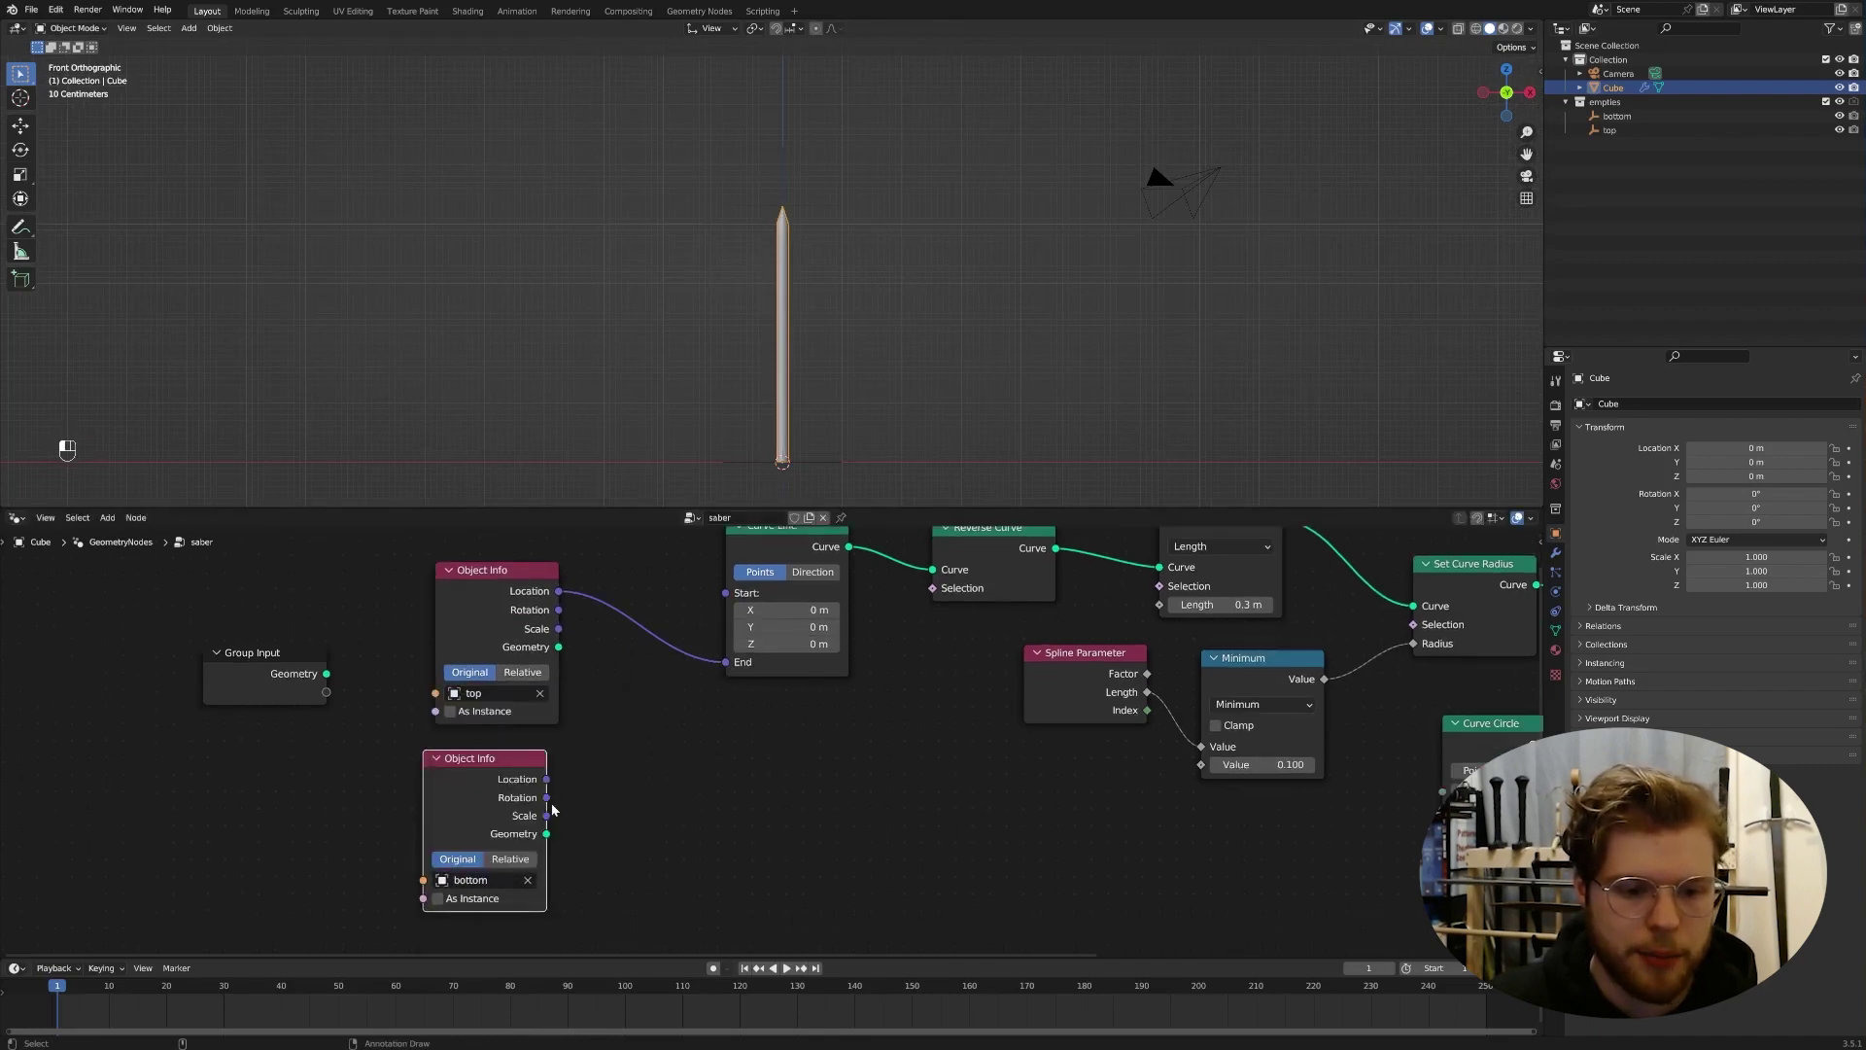
left_click_drag(547, 779, 737, 594)
Step: Try moving the top empty and the bottom empty in turn to test how the blade follows them
left_click(823, 204)
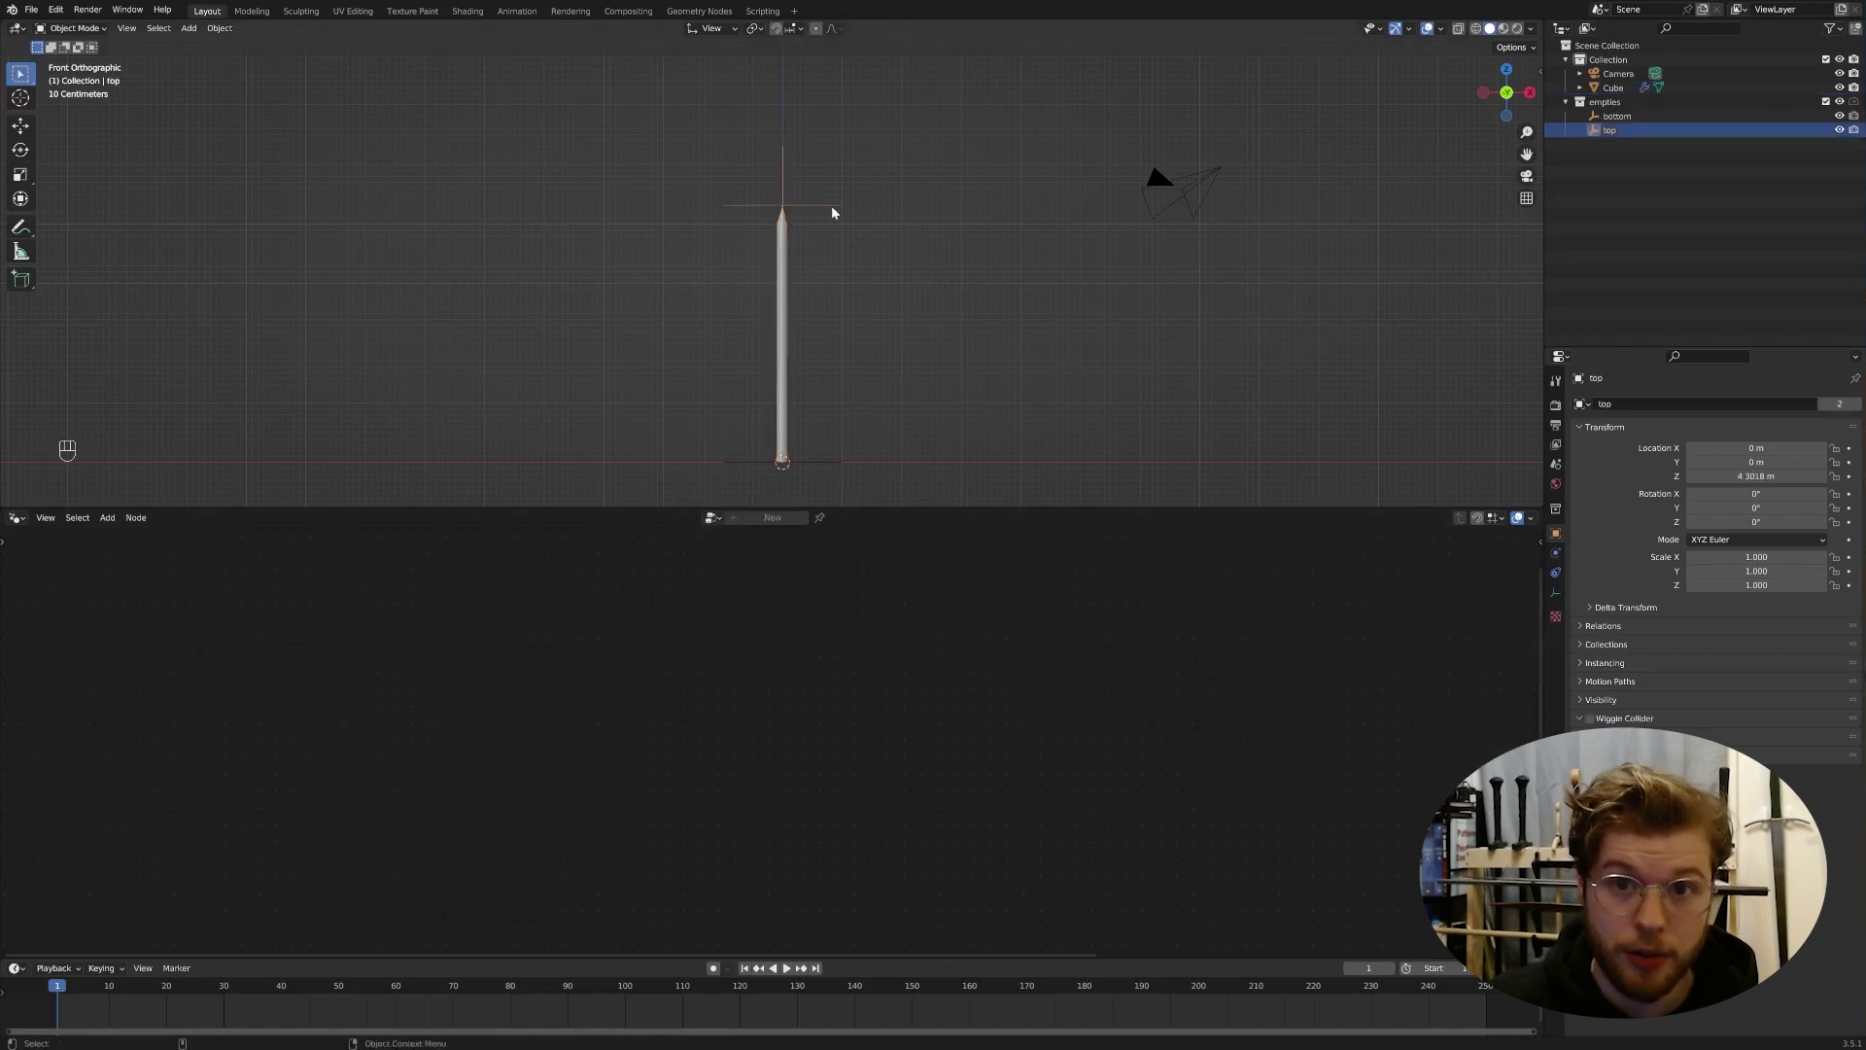
key("g")
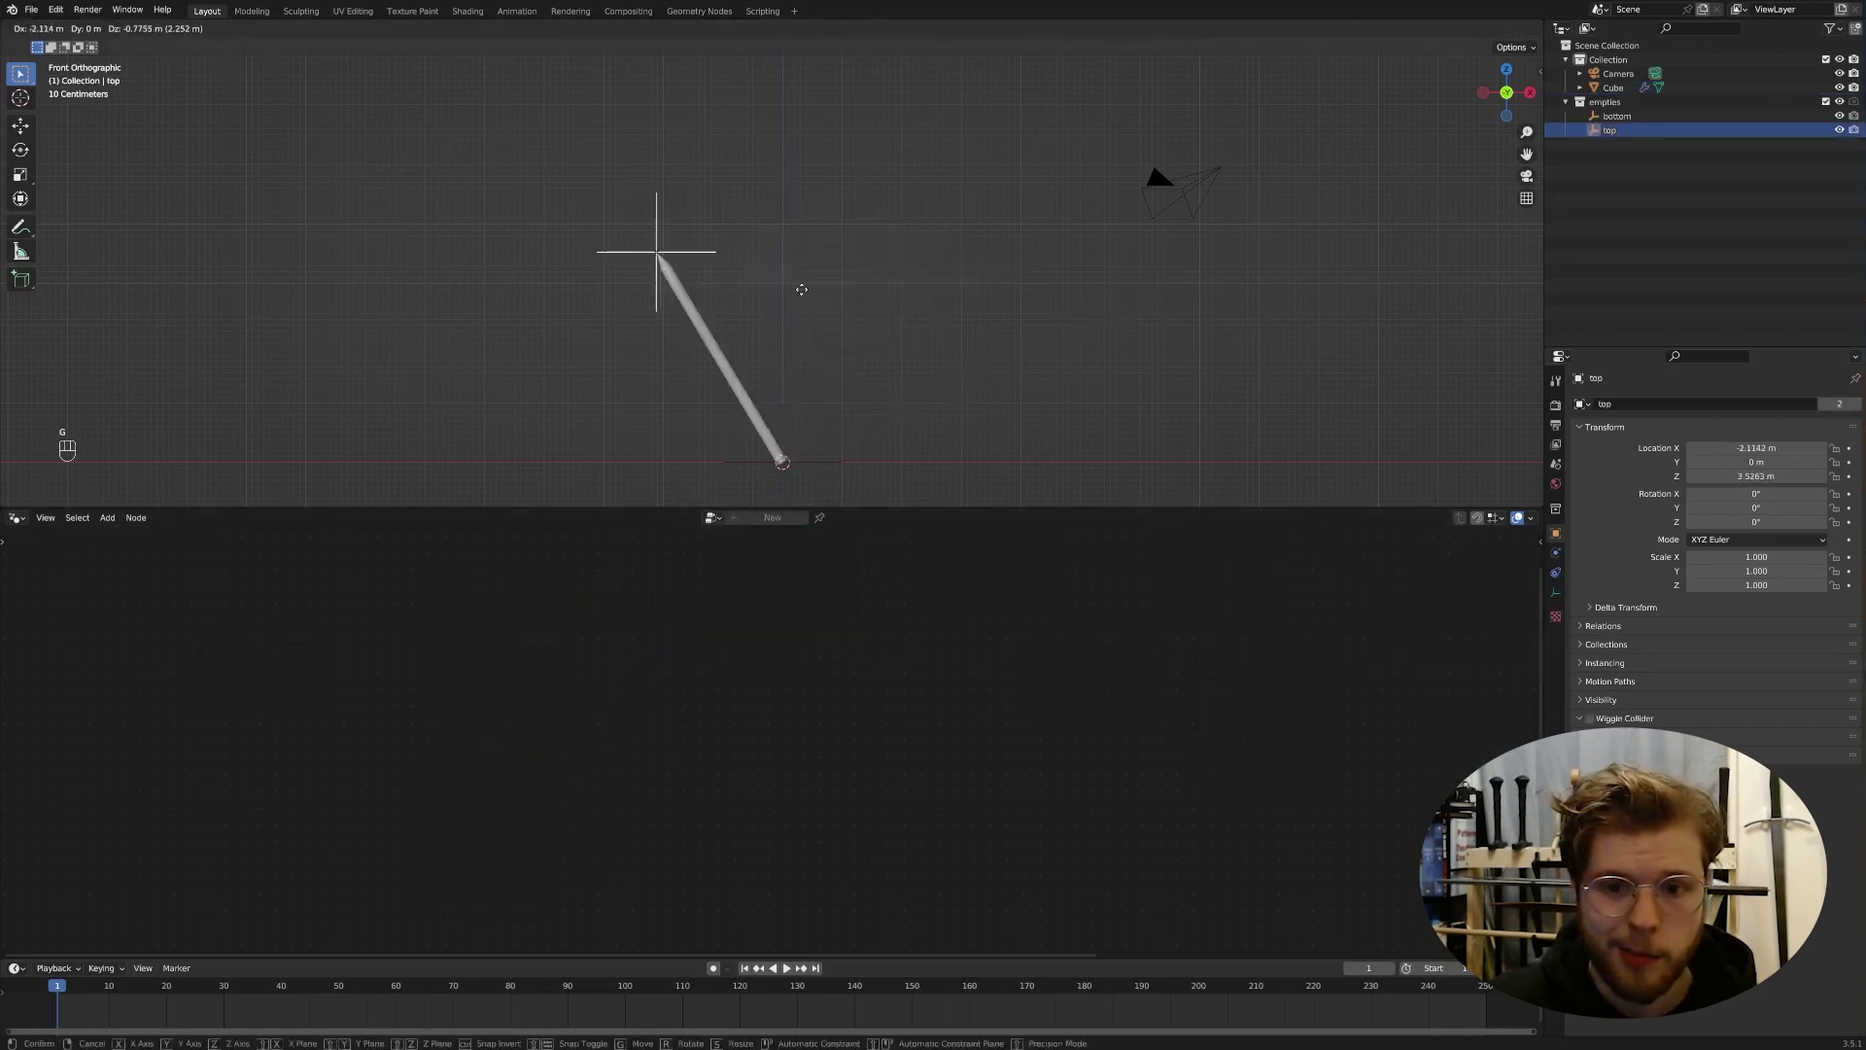
right_click(853, 484)
left_click(781, 465)
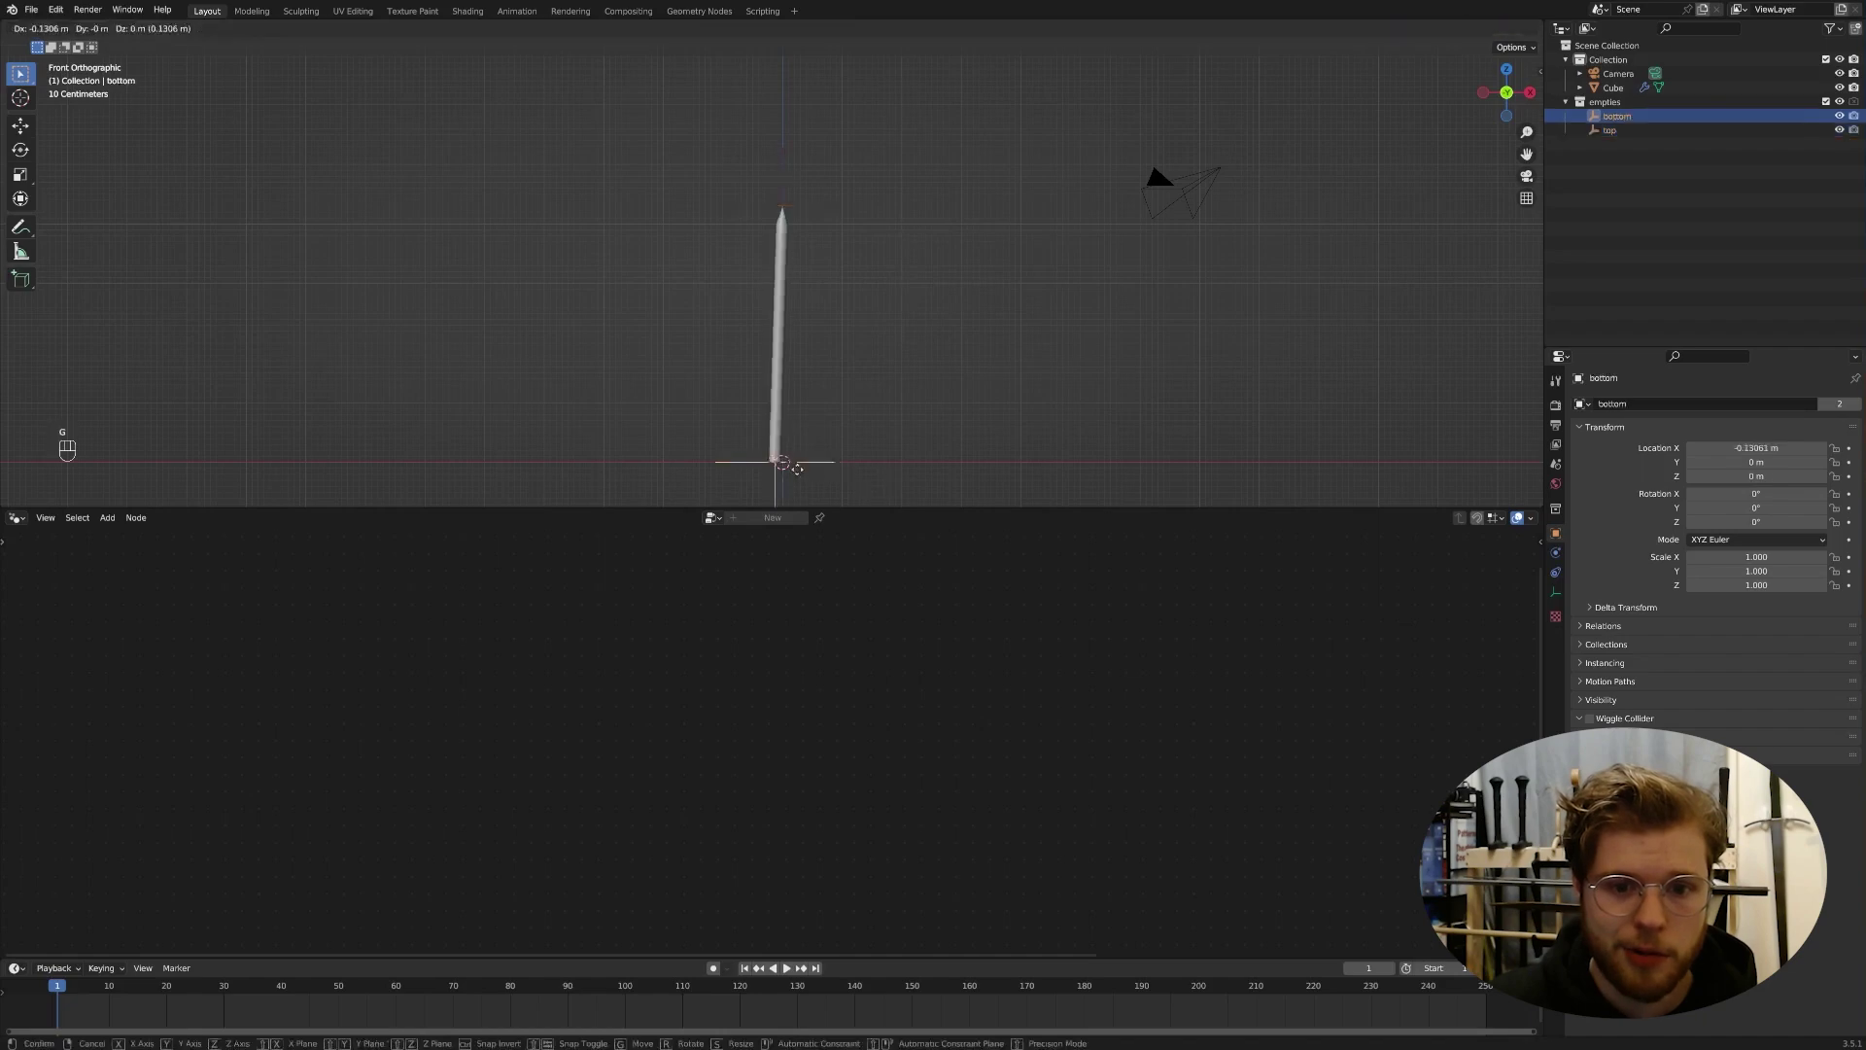
key("g")
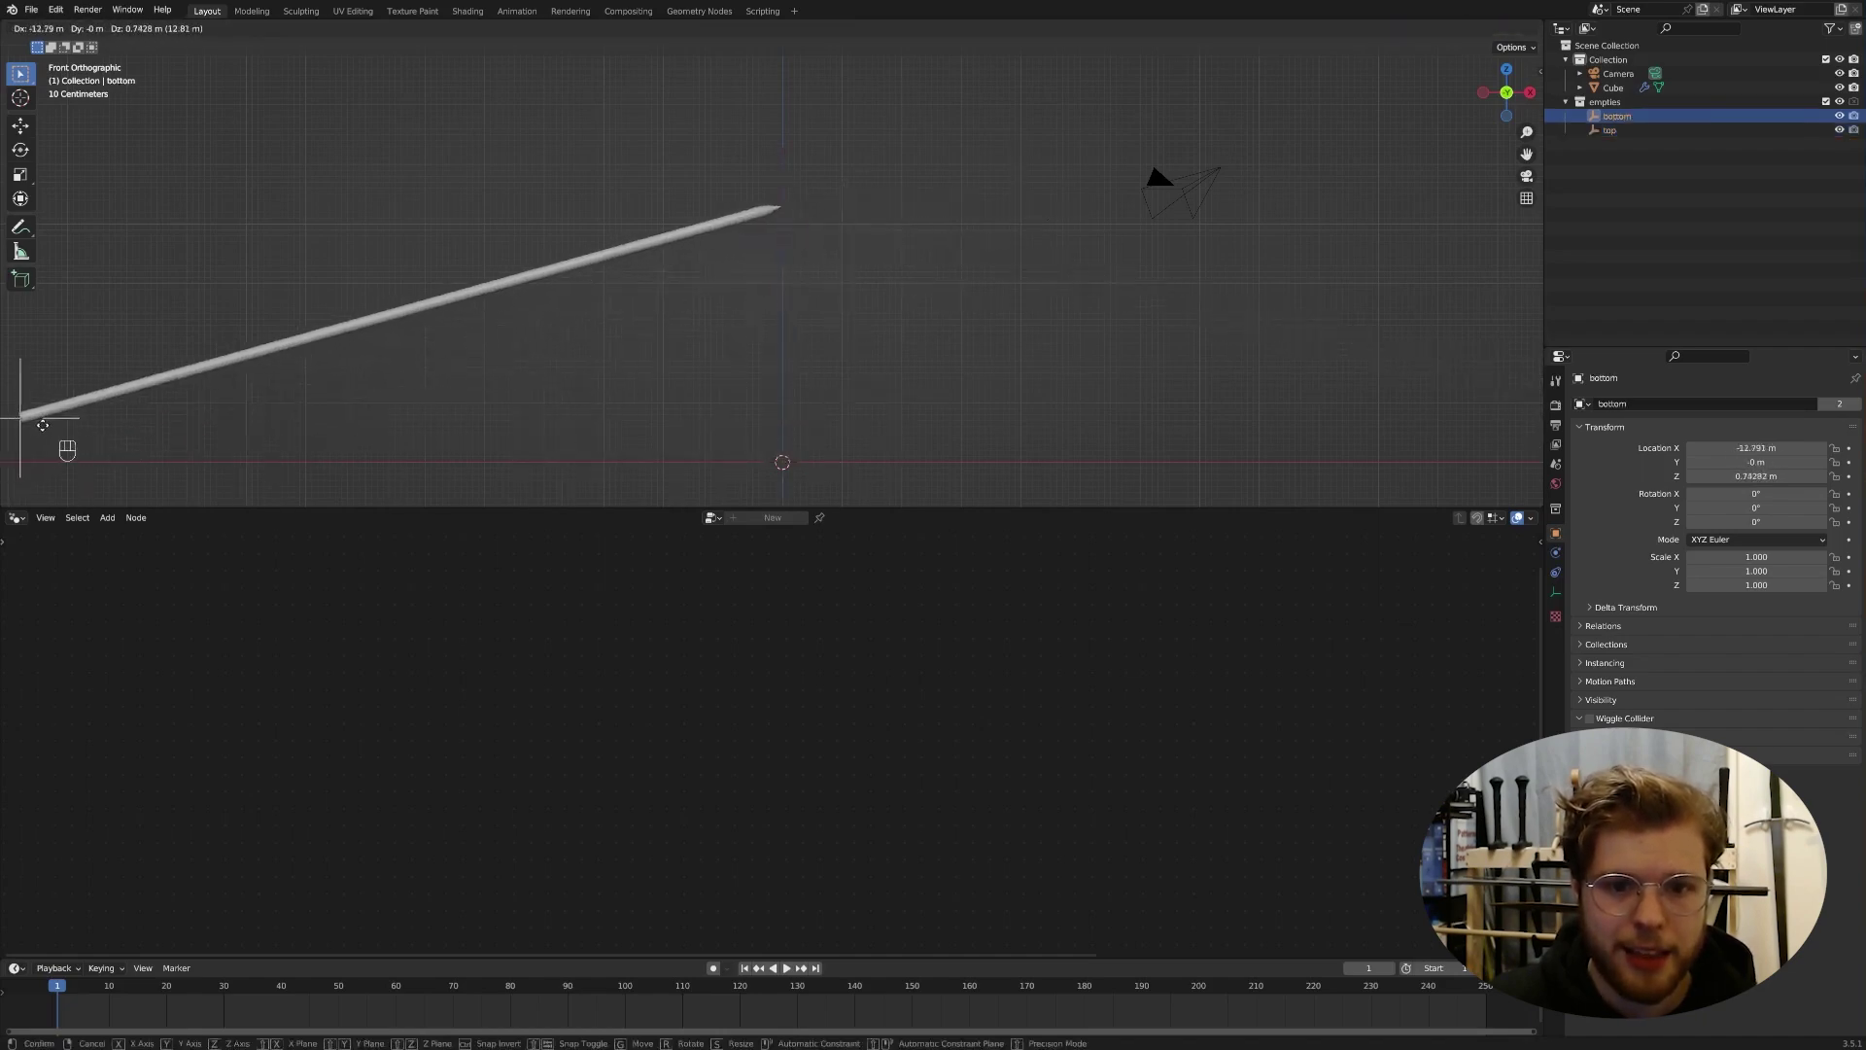
right_click(719, 380)
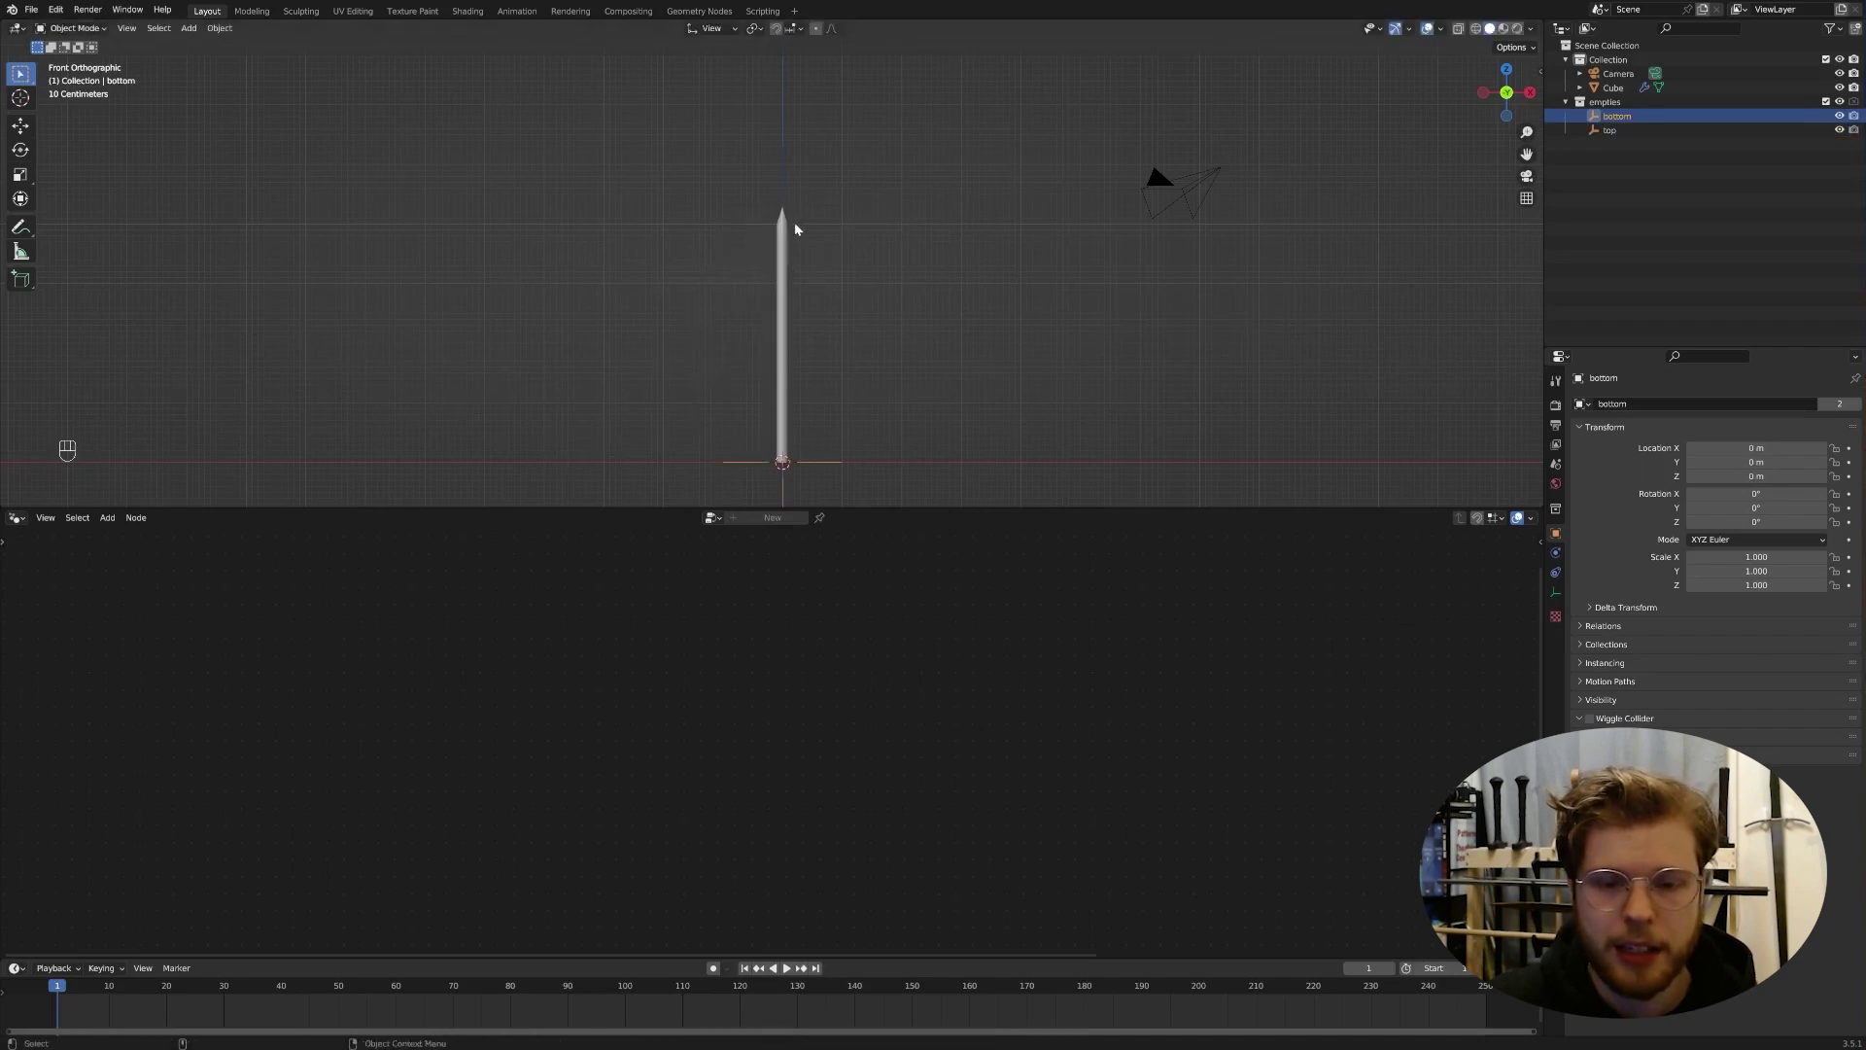
Step: Try moving and rotating the top empty to test the blade's response, and undo the changes
scroll(817, 253, "up", 3)
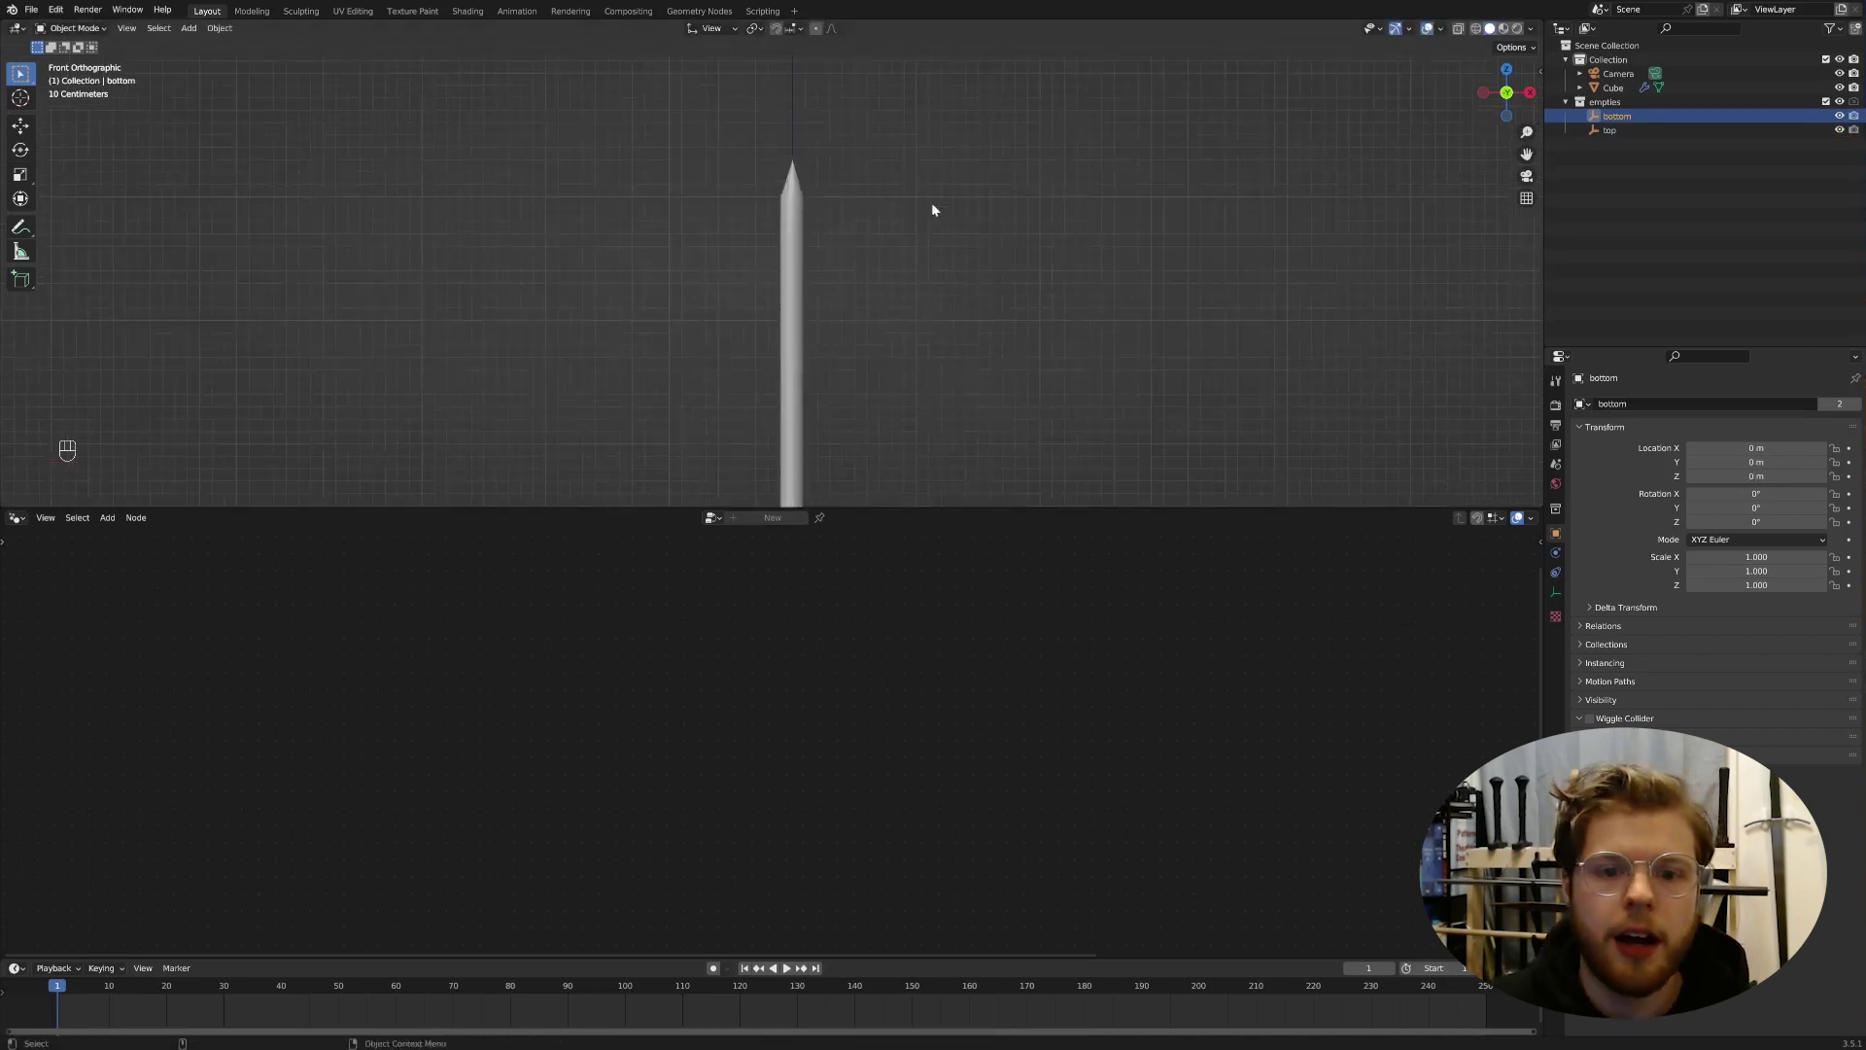
scroll(843, 197, "down", 5)
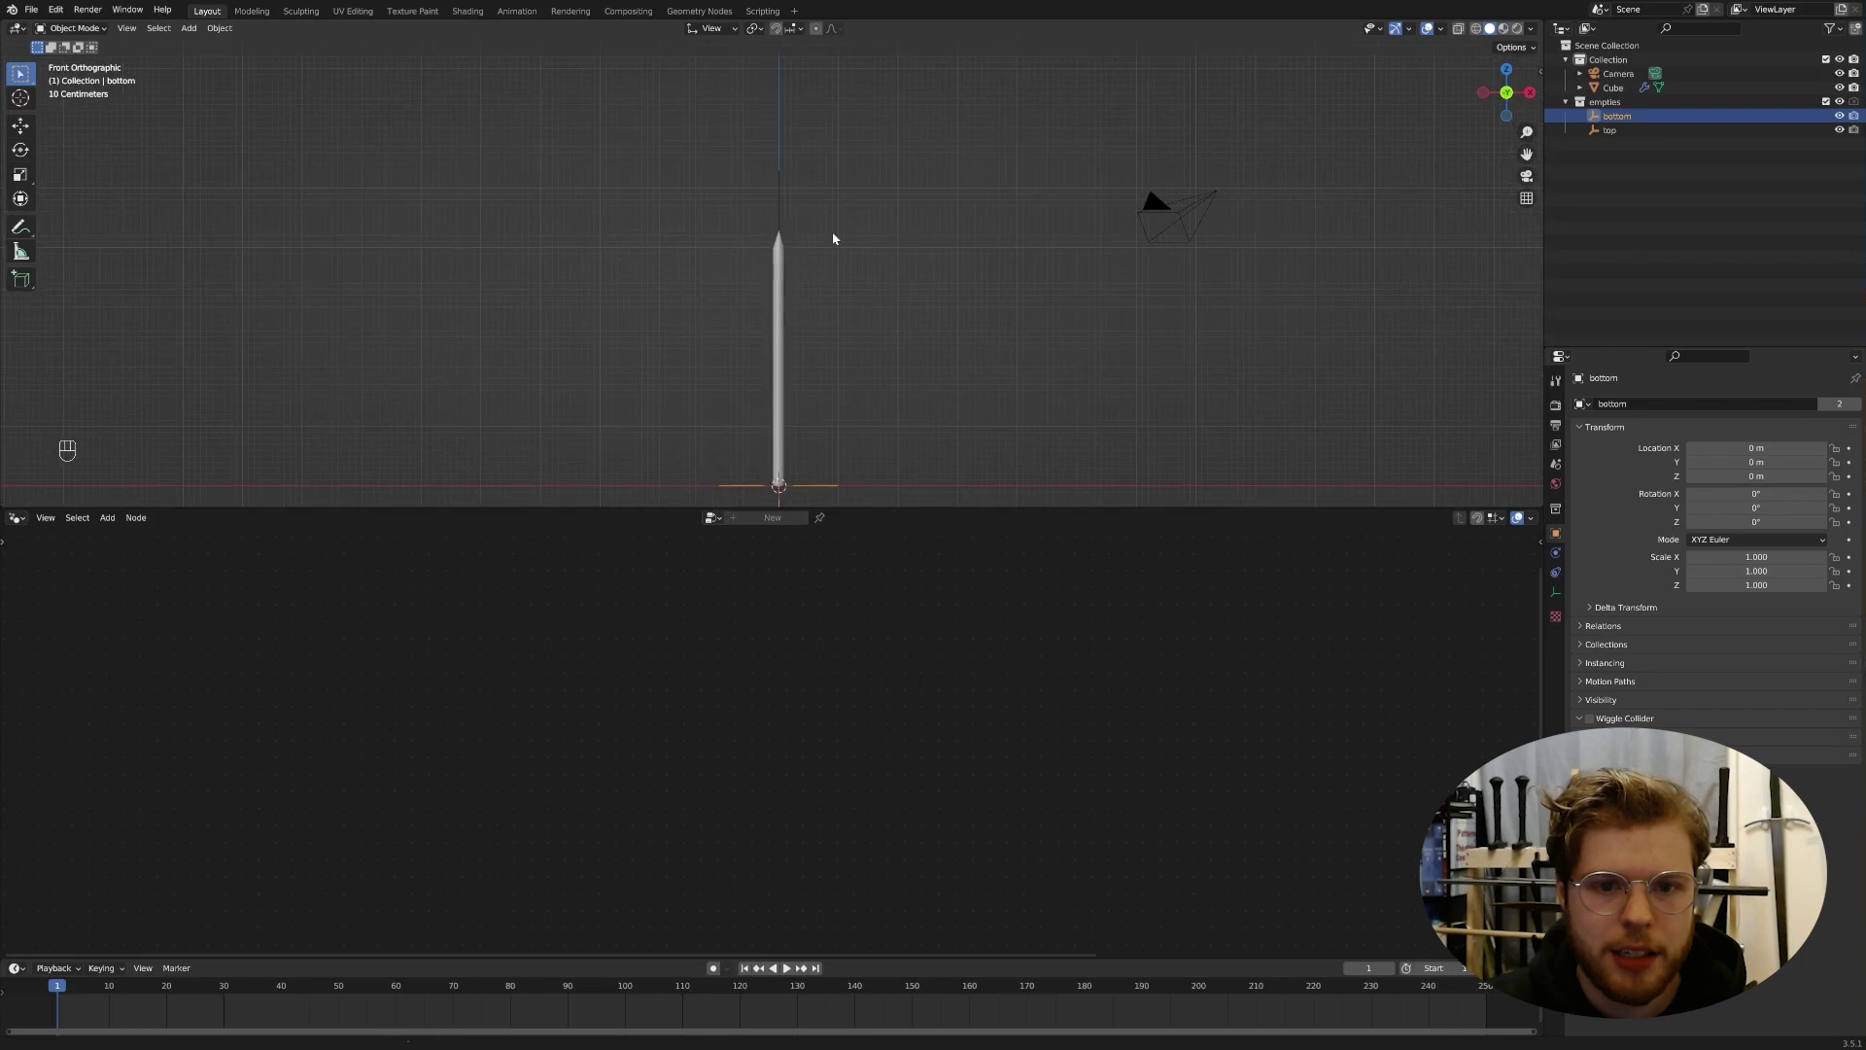
left_click(835, 236)
key("g")
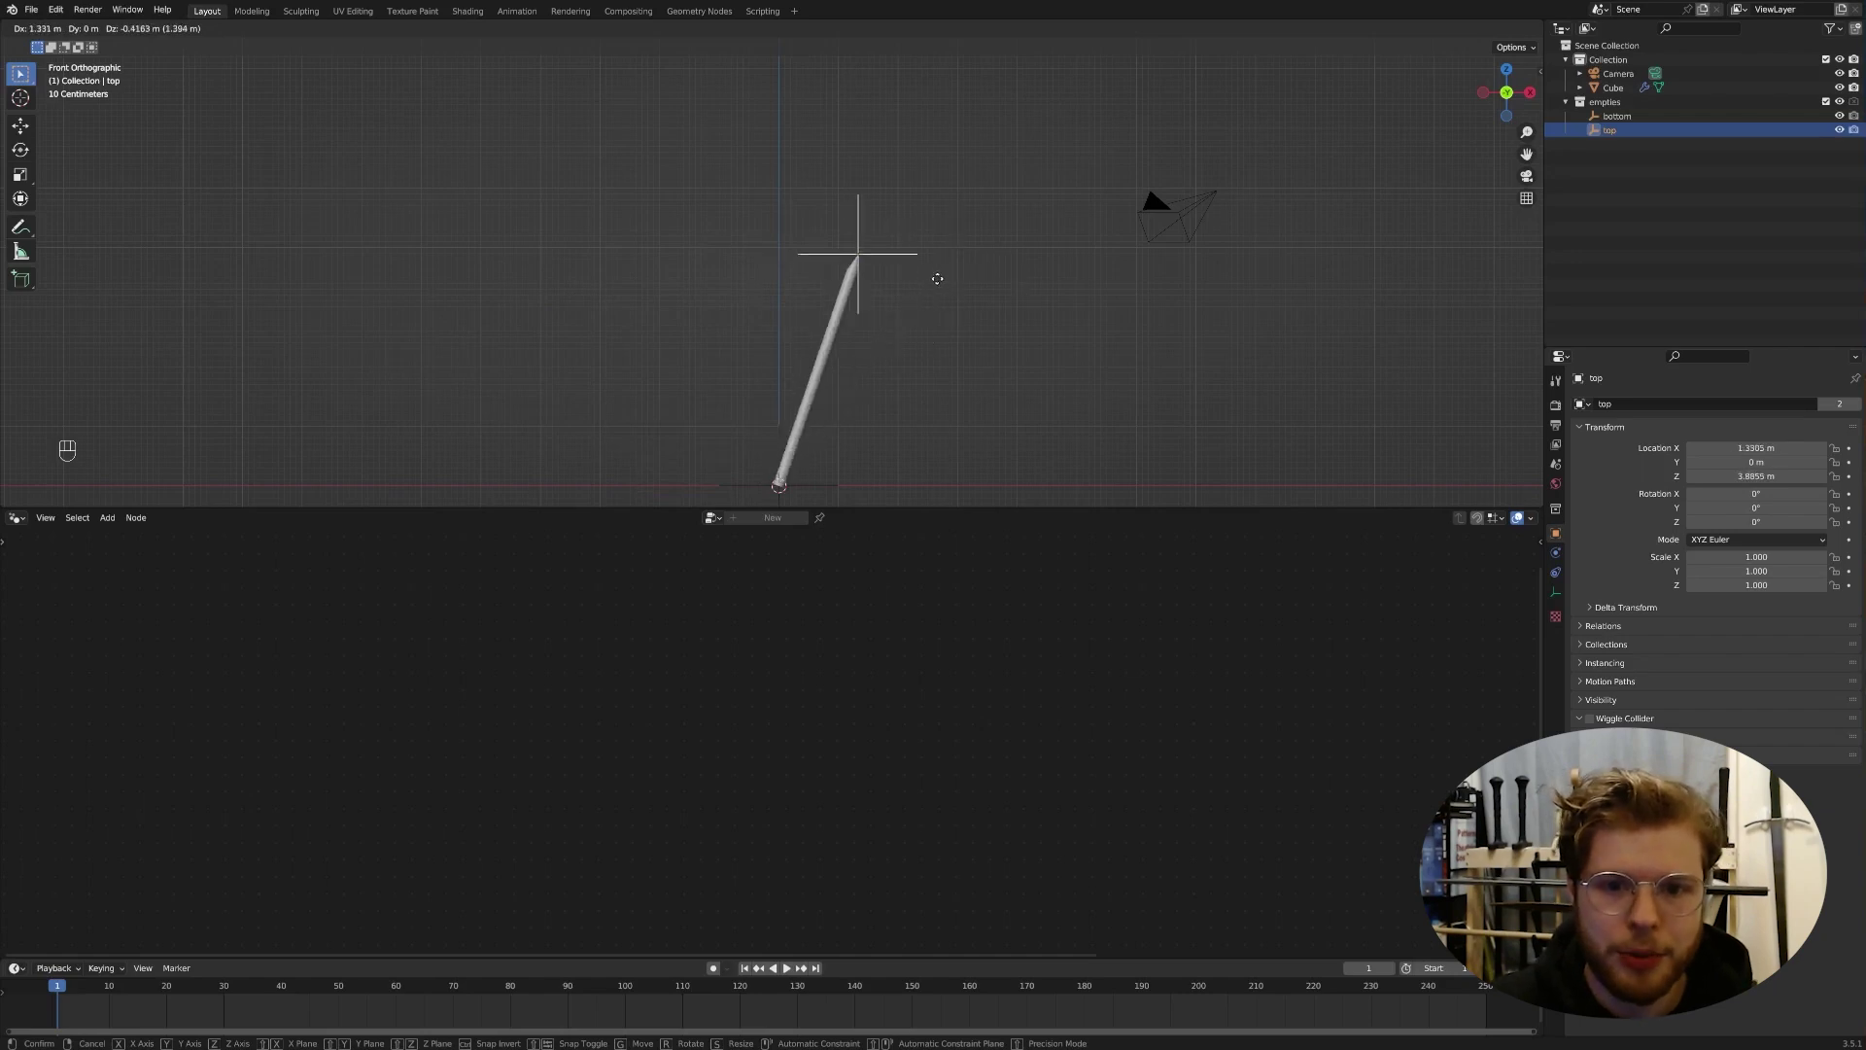
left_click(742, 258)
key("r")
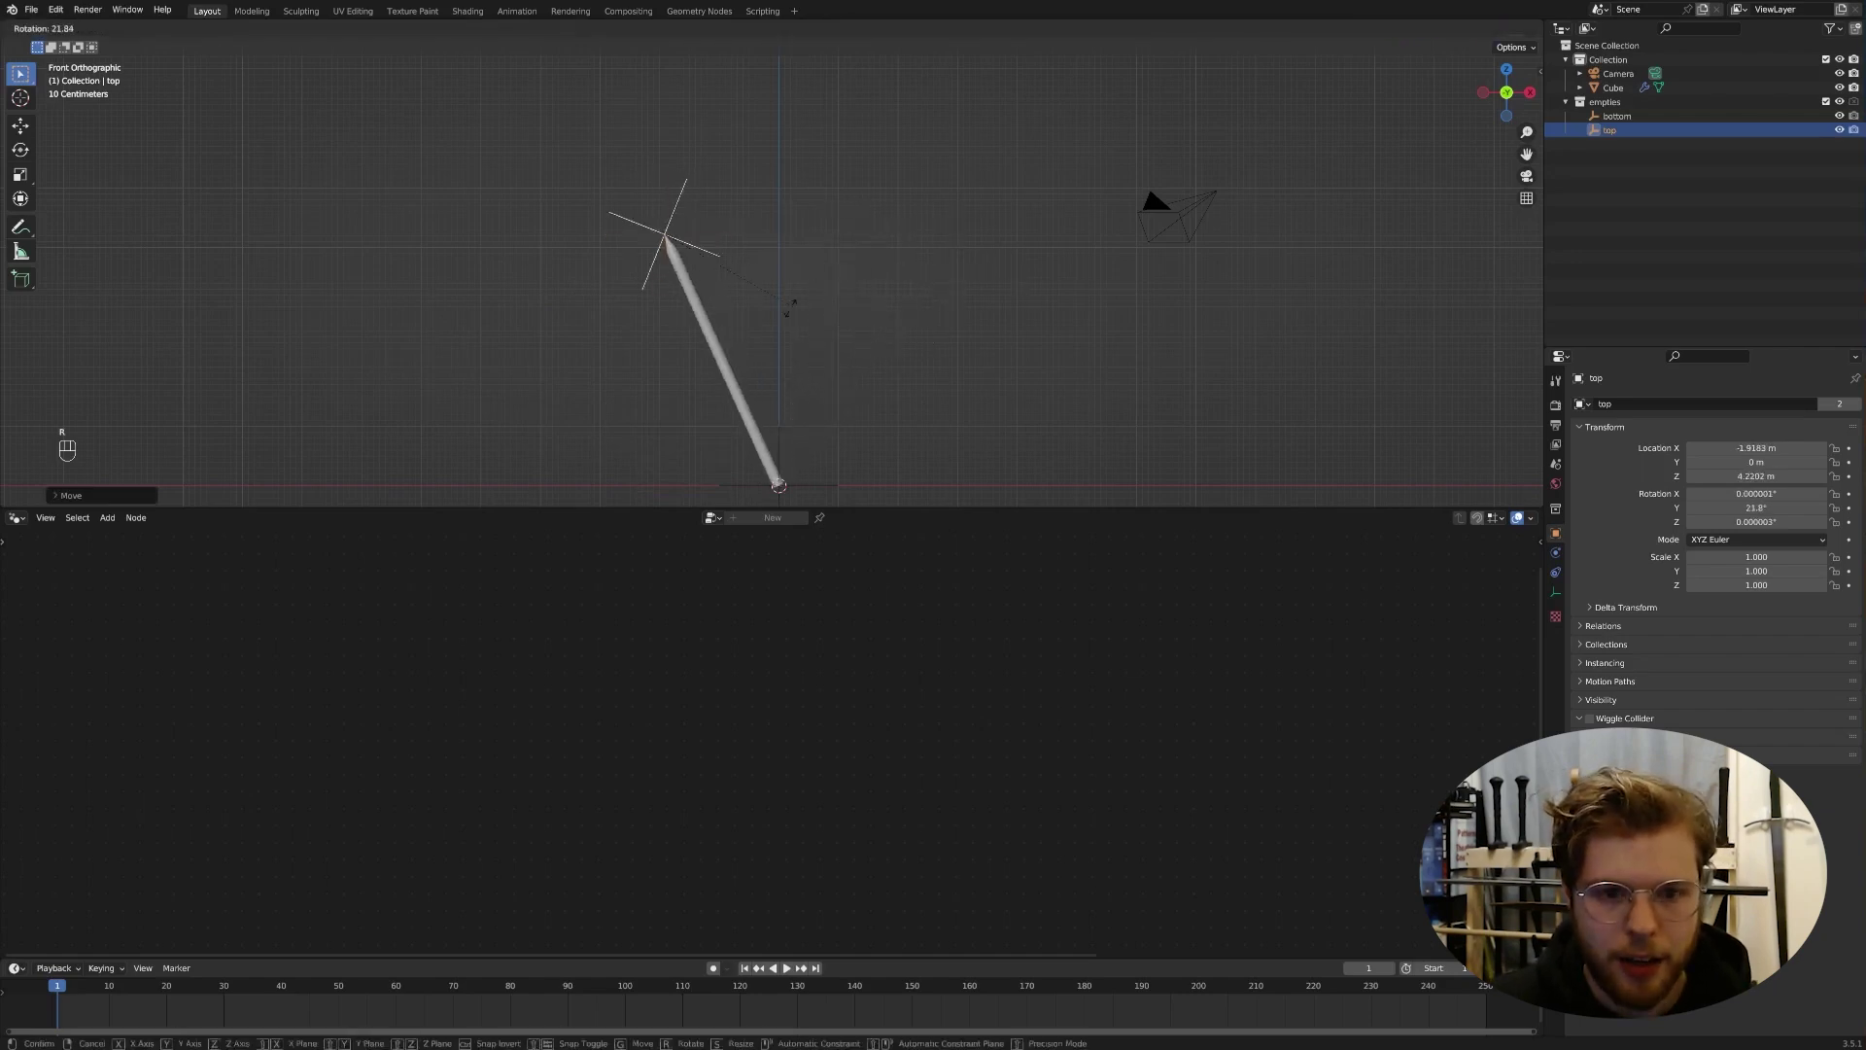
right_click(844, 357)
key("ctrl+z")
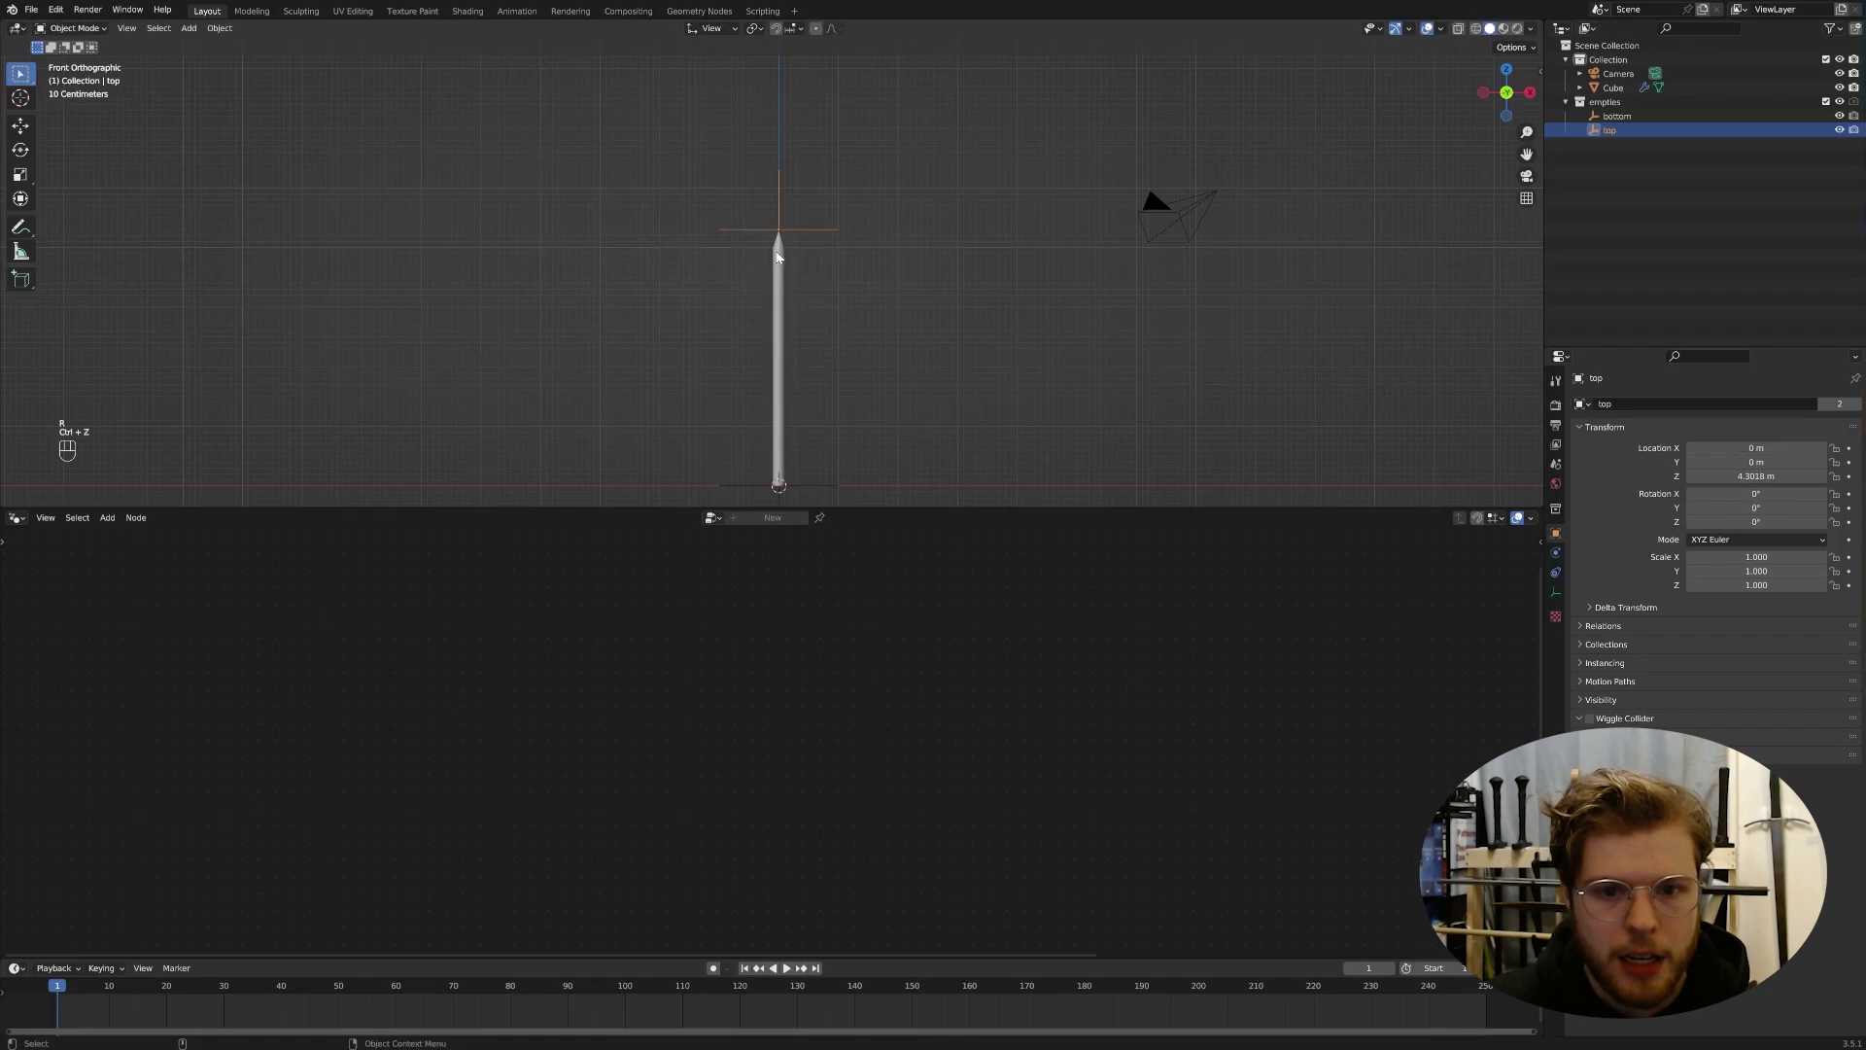
key("ctrl+z")
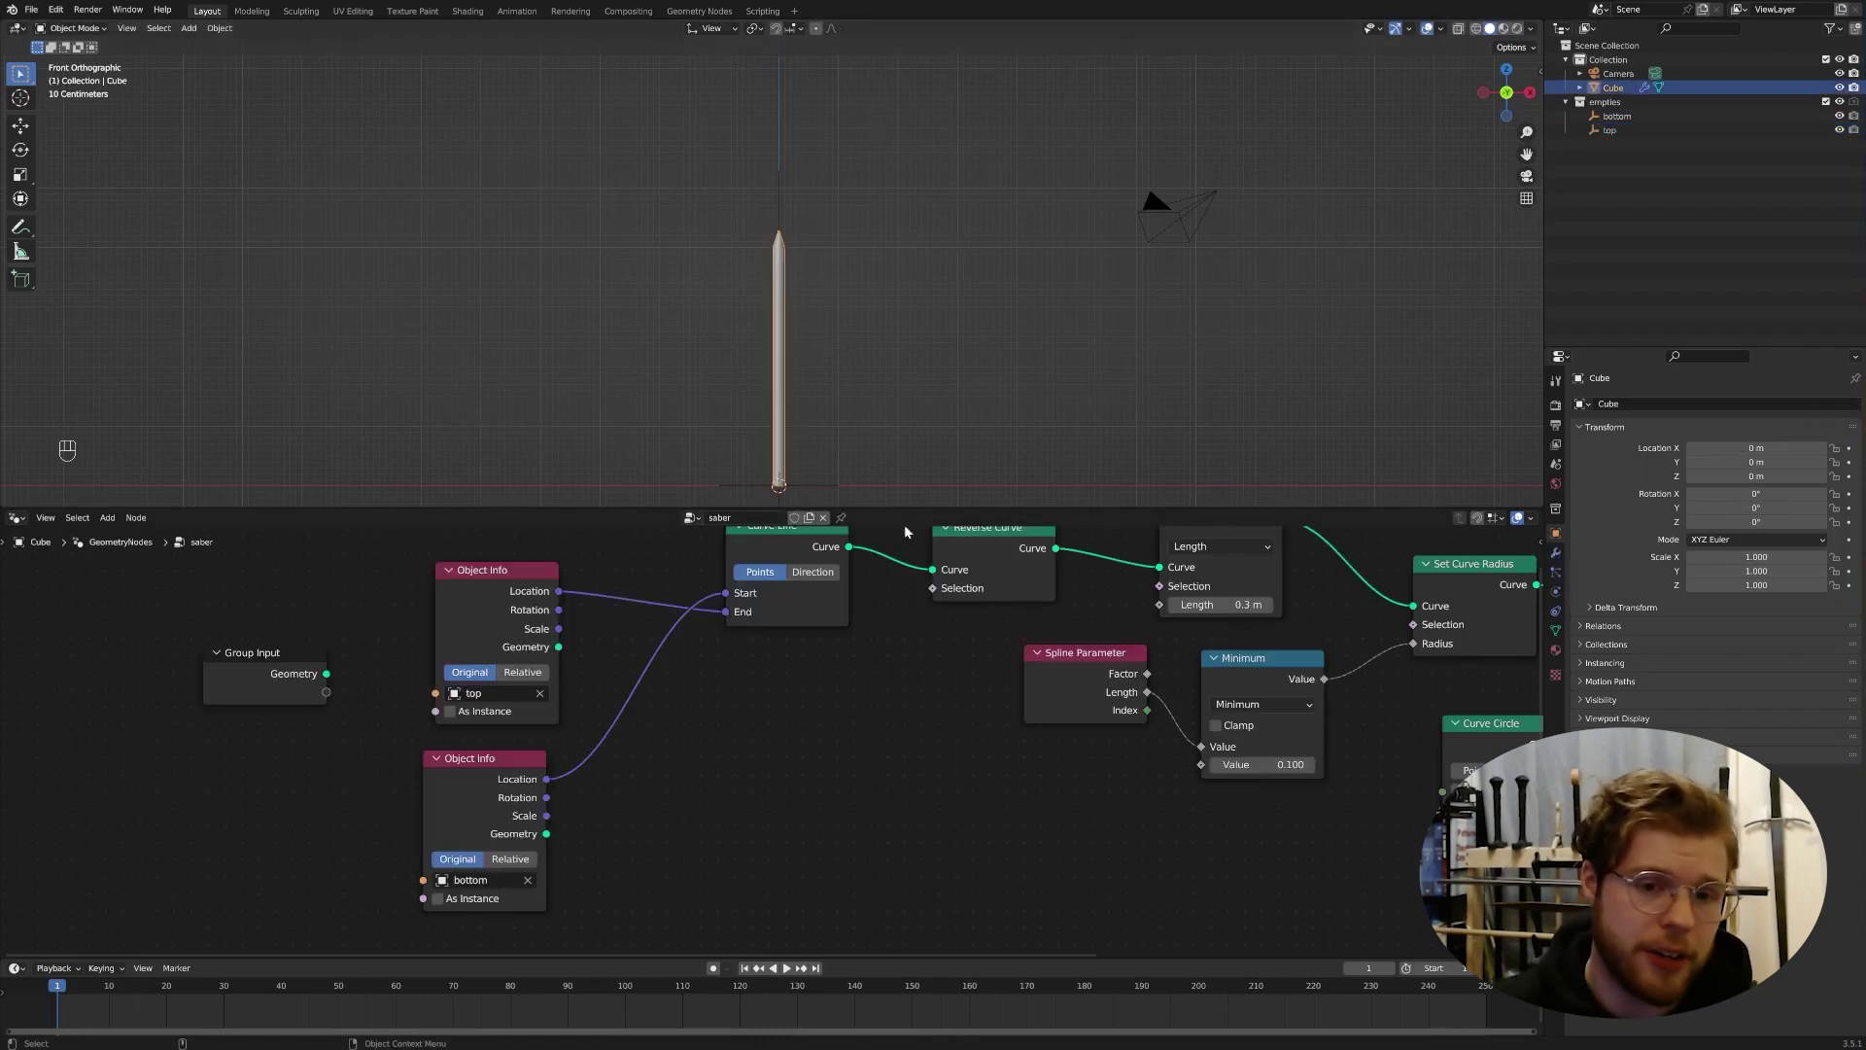
Step: Try scaling the top empty to test whether the blade's shape responds
left_click(834, 229)
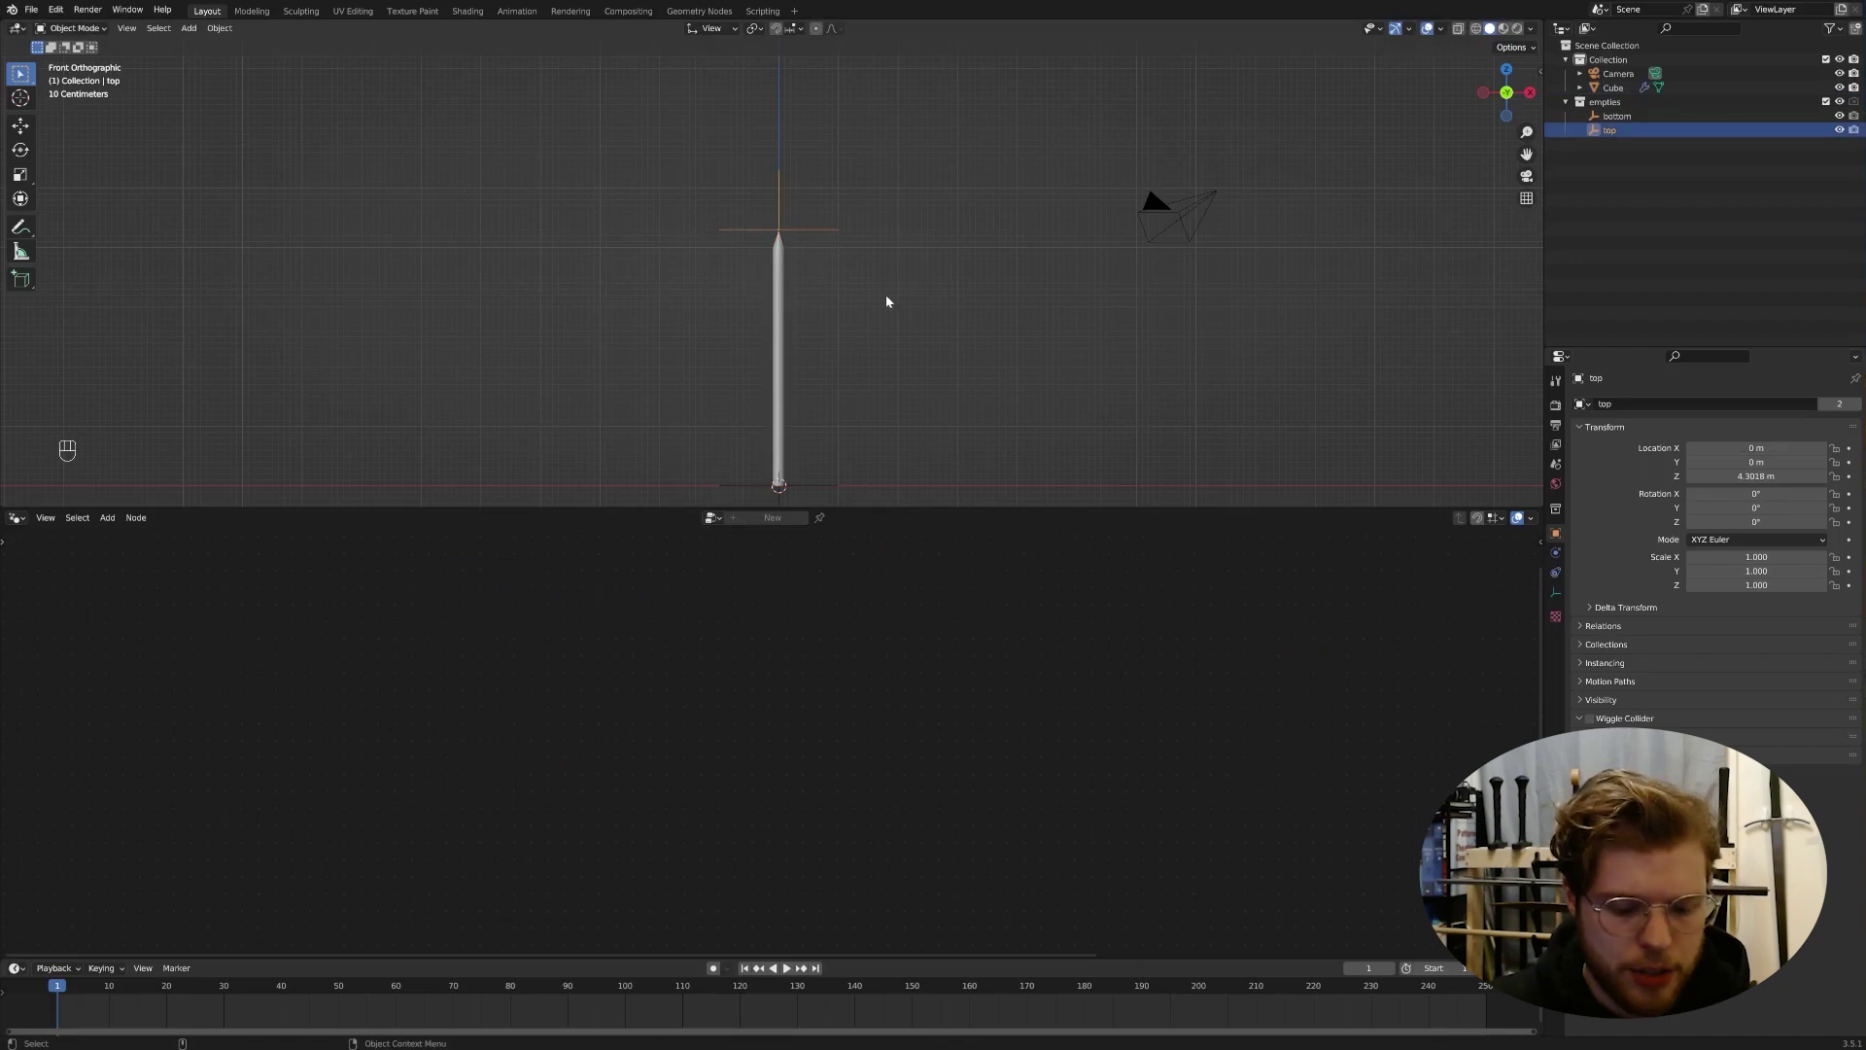
key("s")
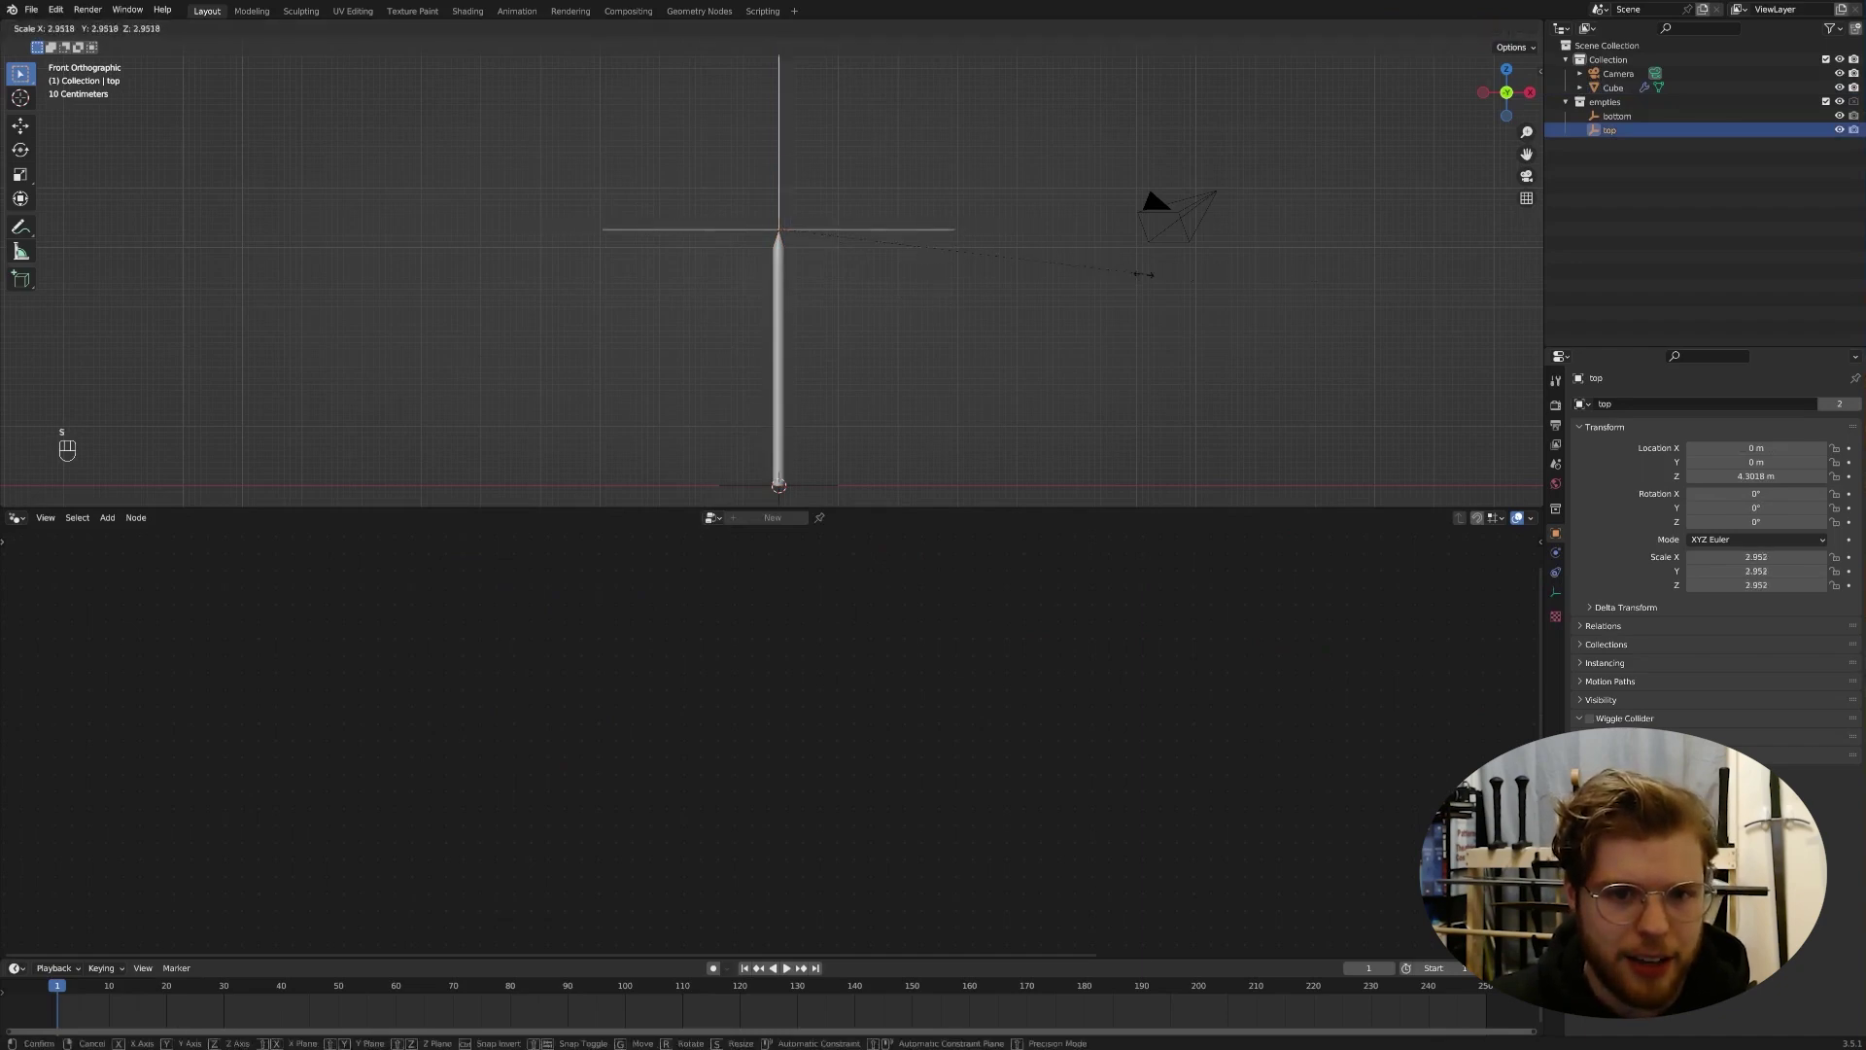
right_click(844, 277)
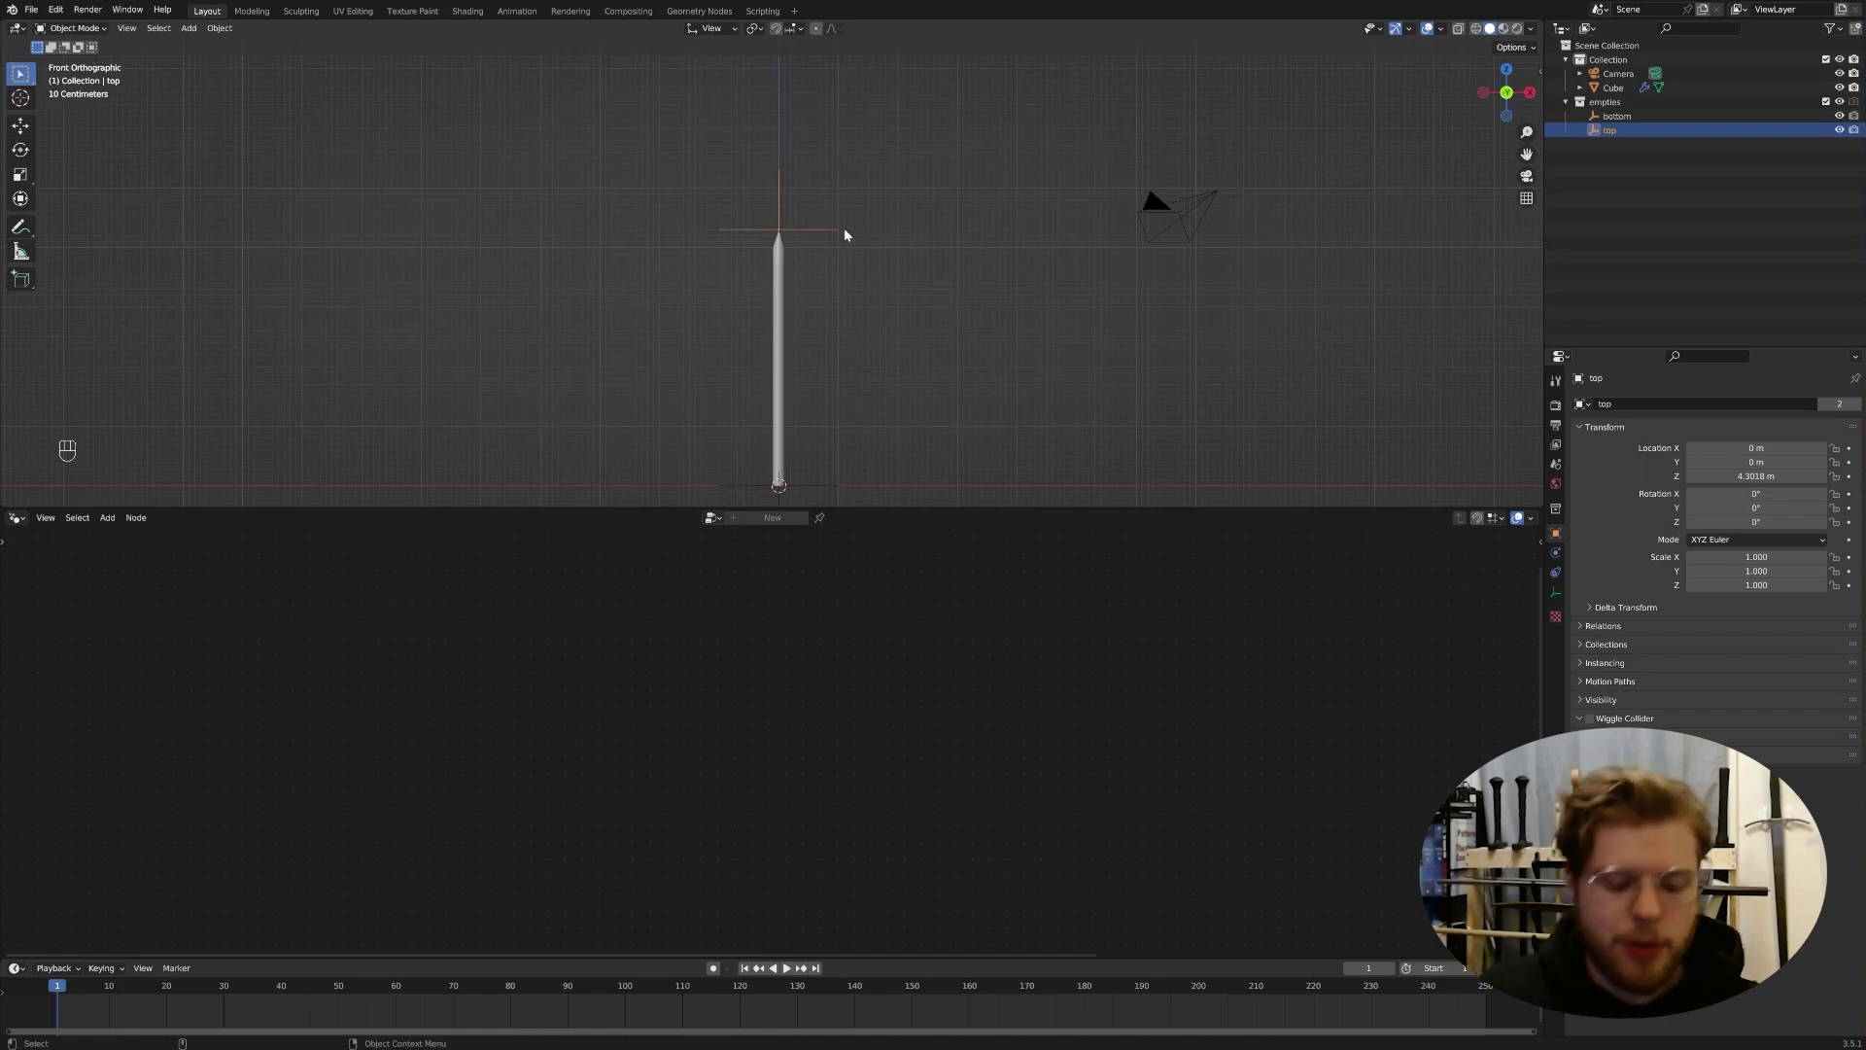
Step: Reselect the blade and move the Spline Parameter node farther from the Minimum node
middle_click_drag(889, 346, 925, 276, "shift")
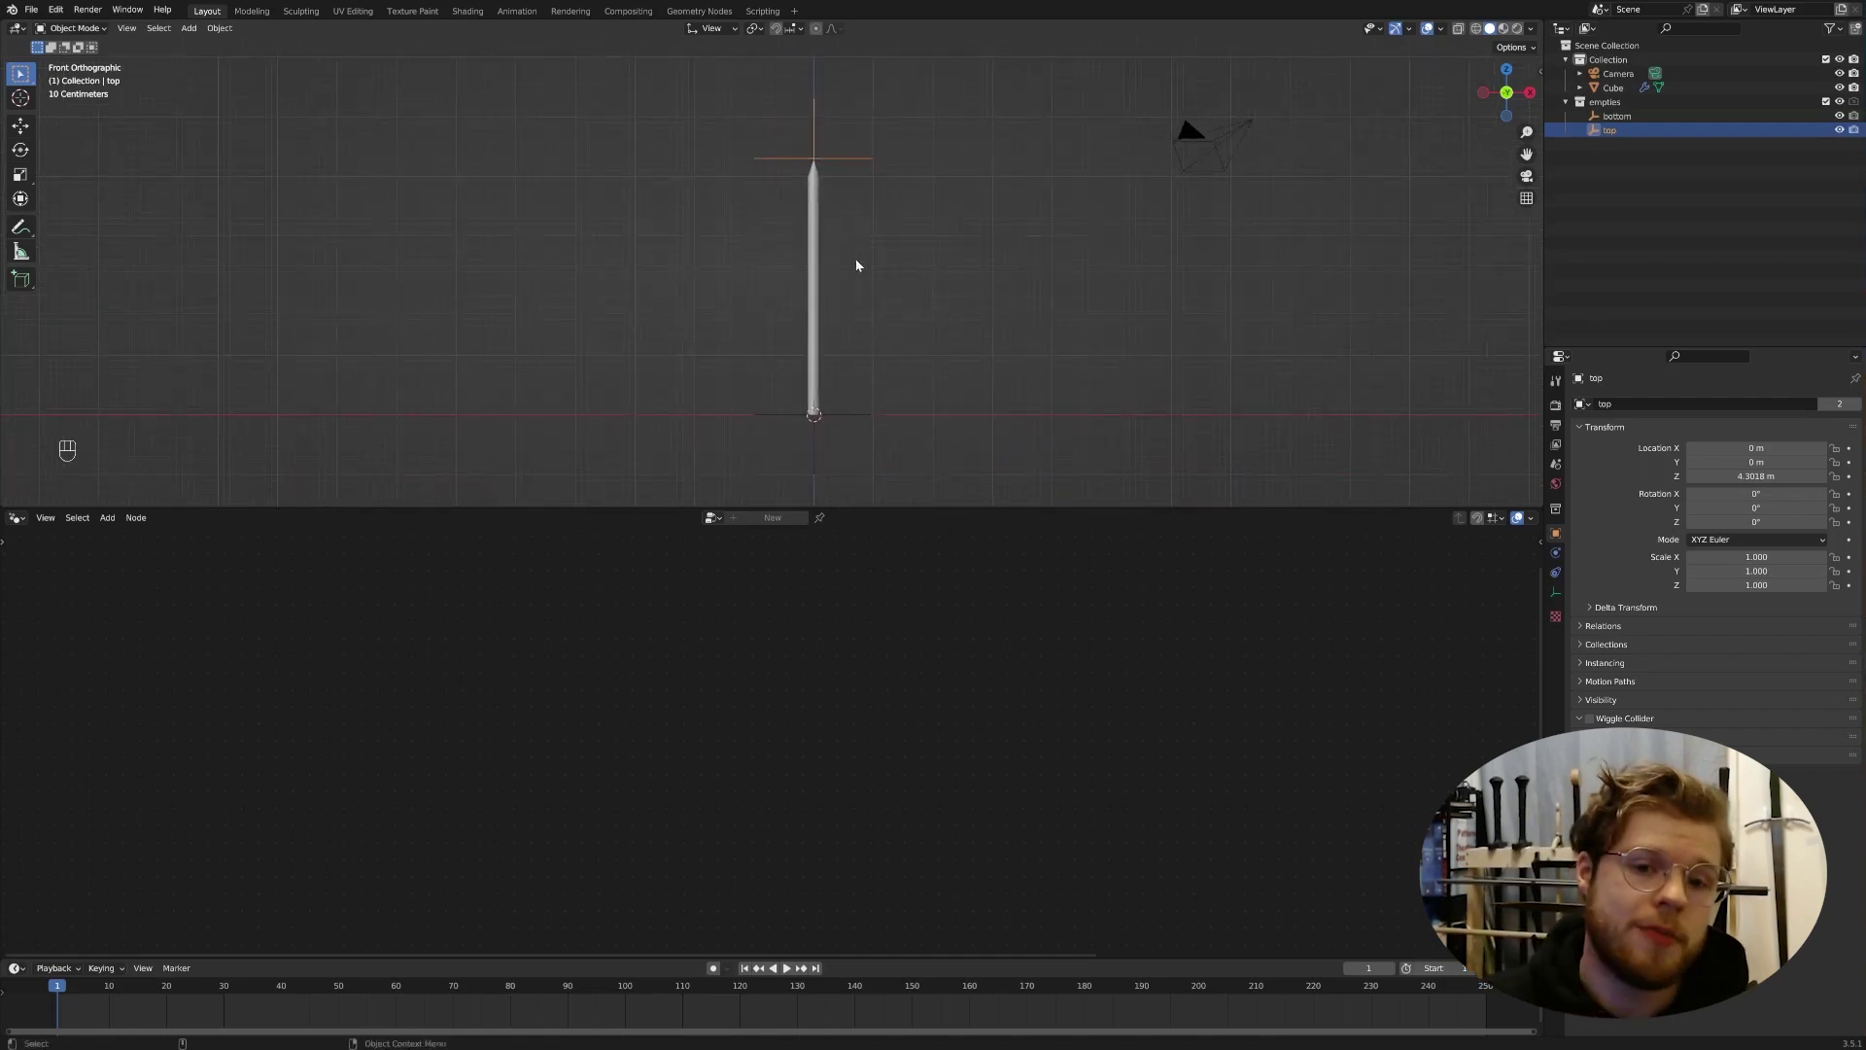
left_click(822, 245)
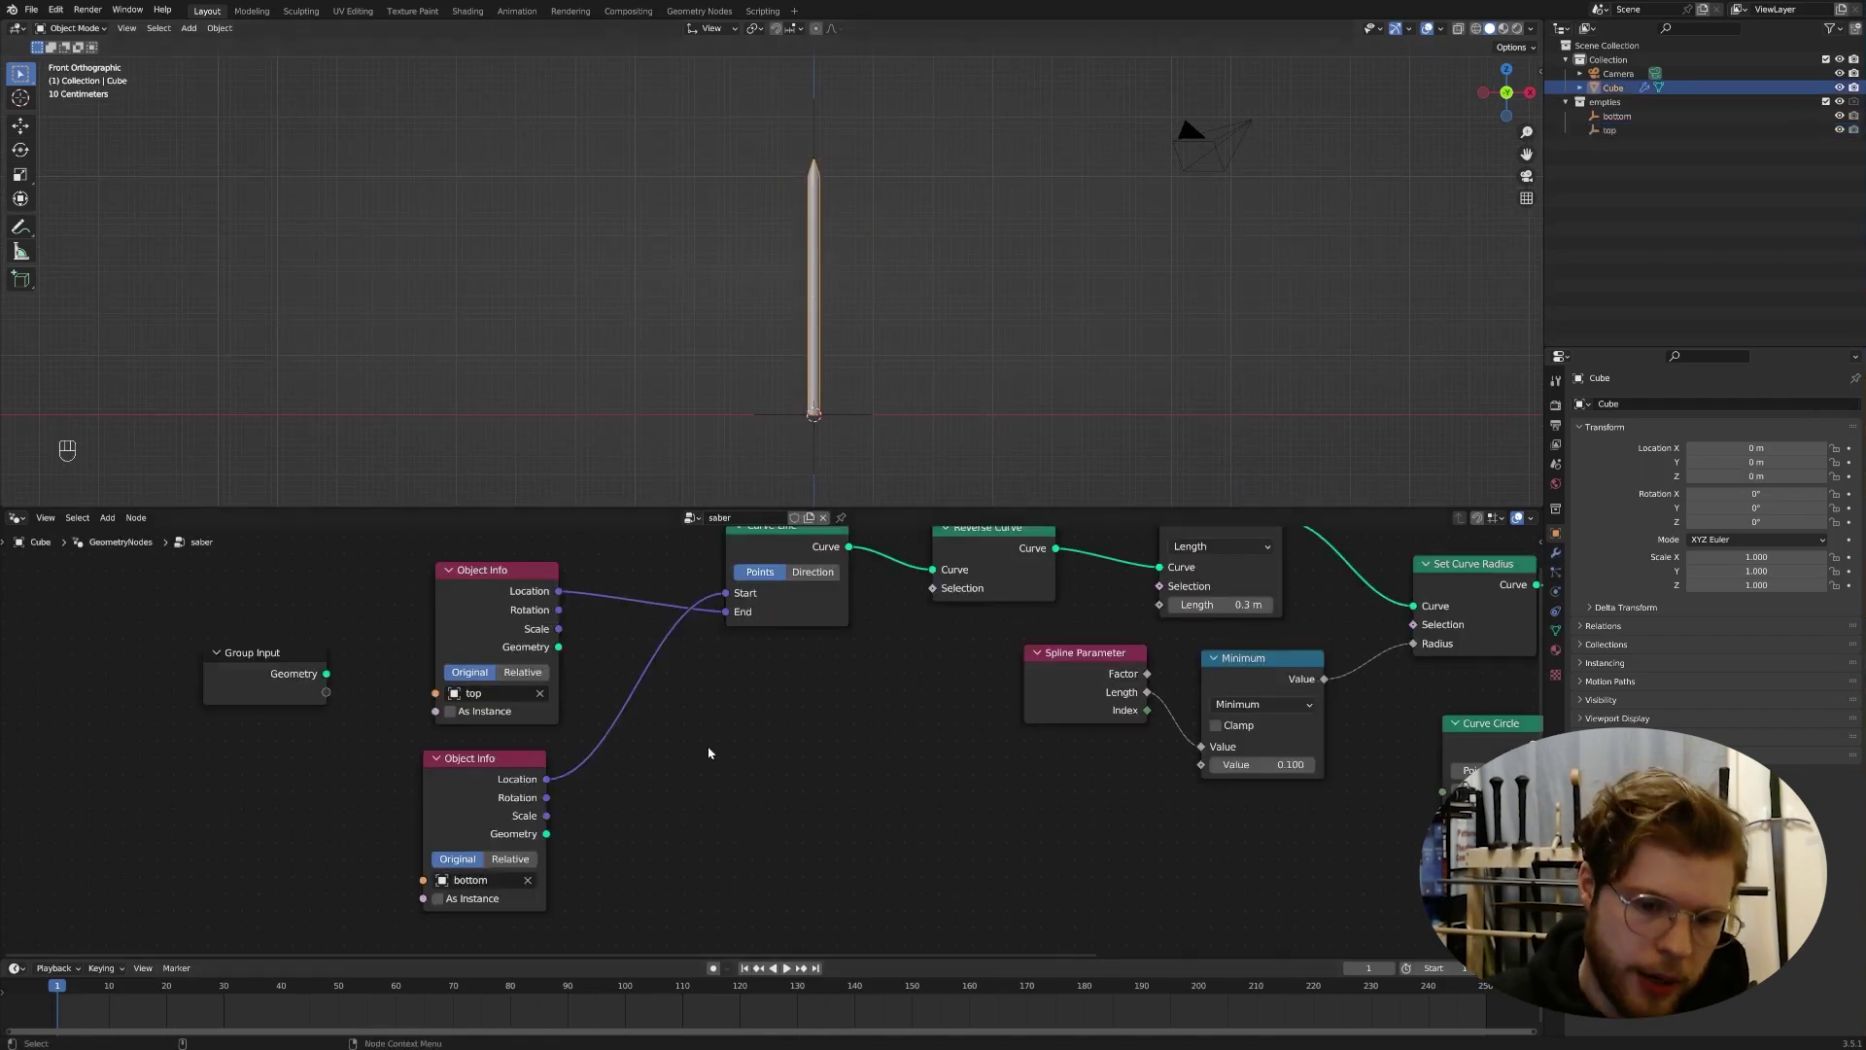
middle_click_drag(708, 753, 587, 724)
left_click_drag(953, 676, 871, 640)
Step: Duplicate the Minimum node, change the copy to Multiply Add, and place it just below the Spline Parameter node
left_click(1149, 648)
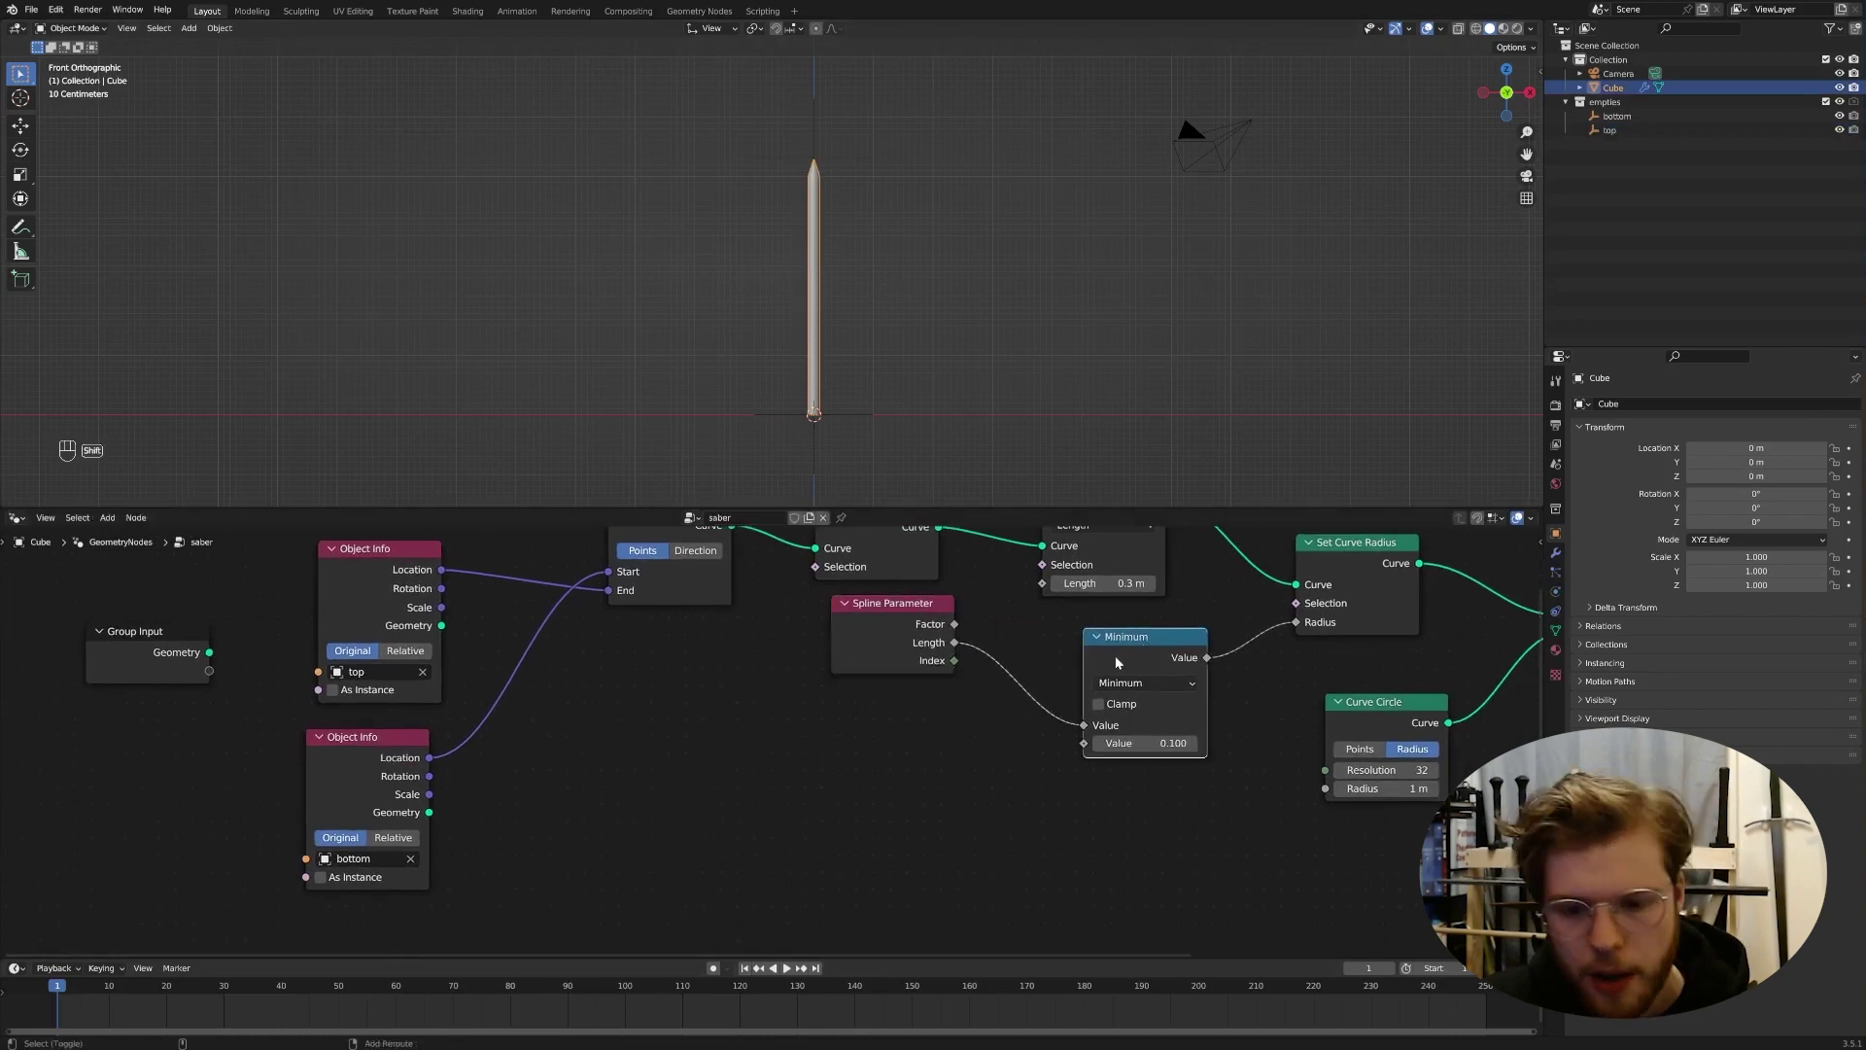
key("shift+s")
key("shift+d")
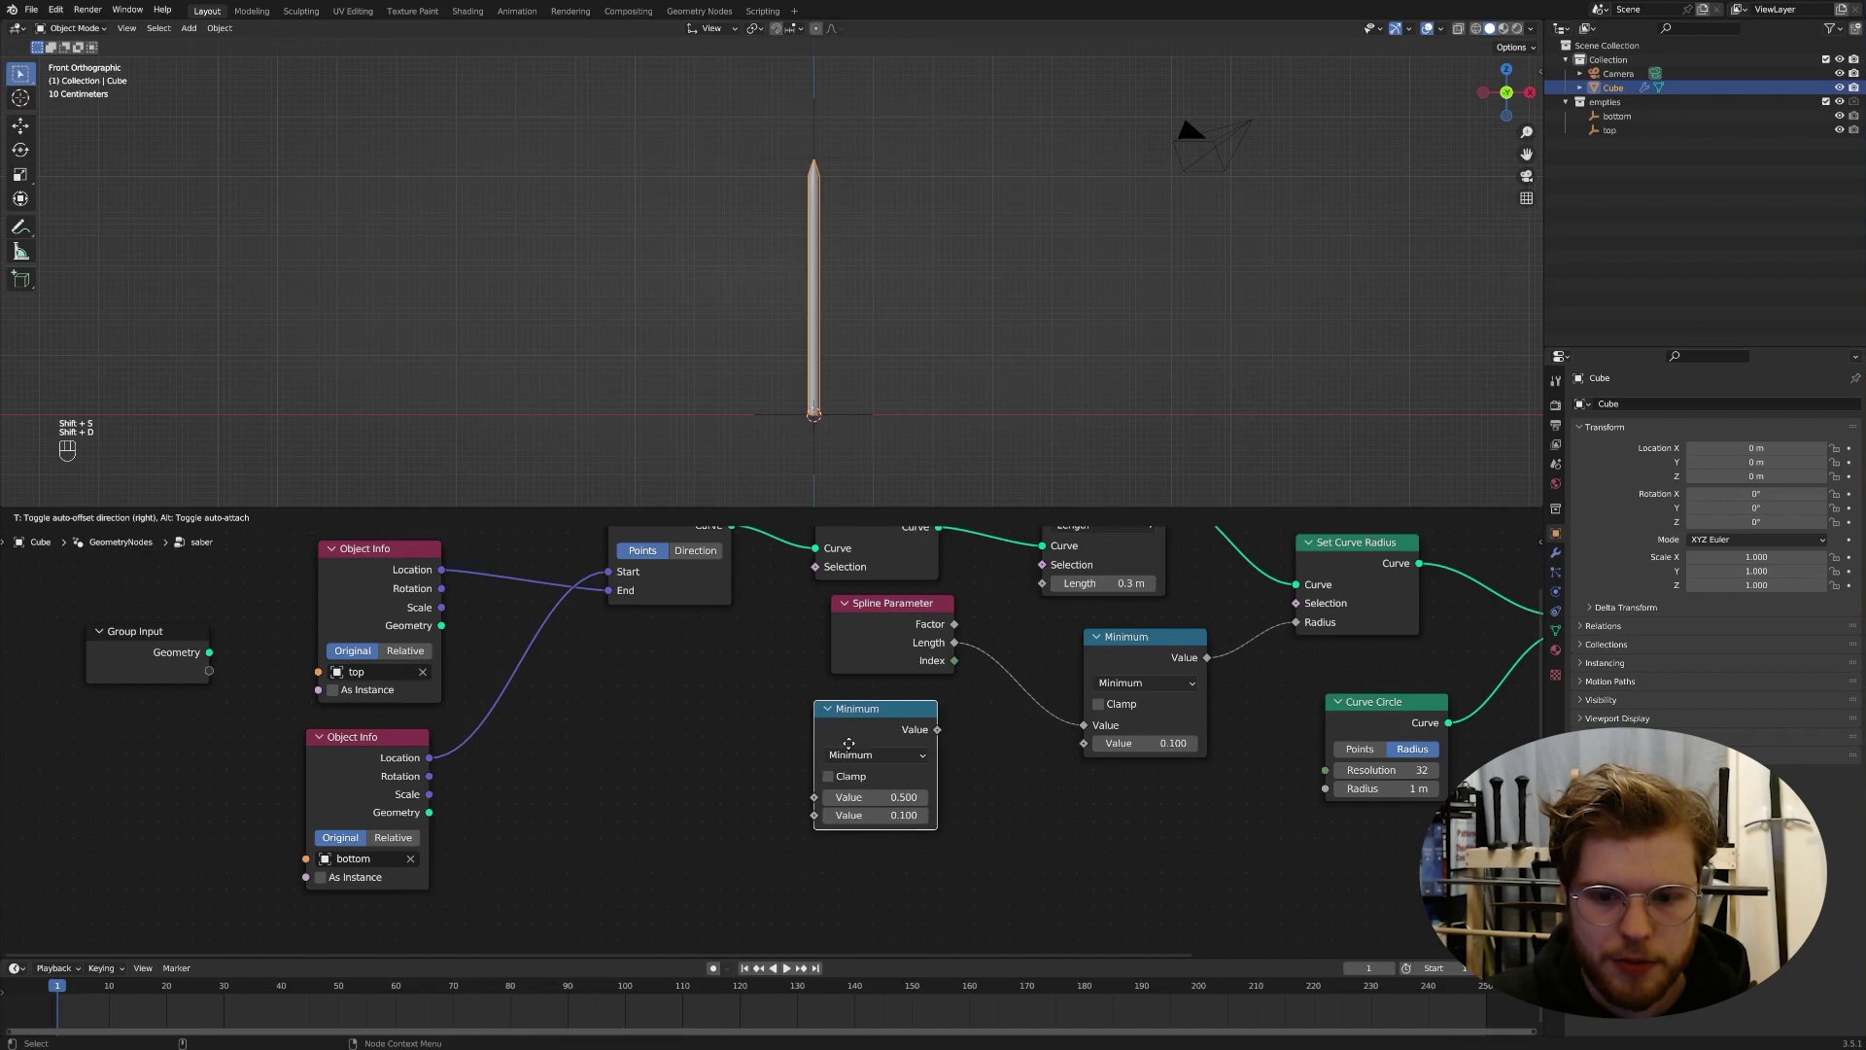
left_click(851, 749)
left_click(857, 755)
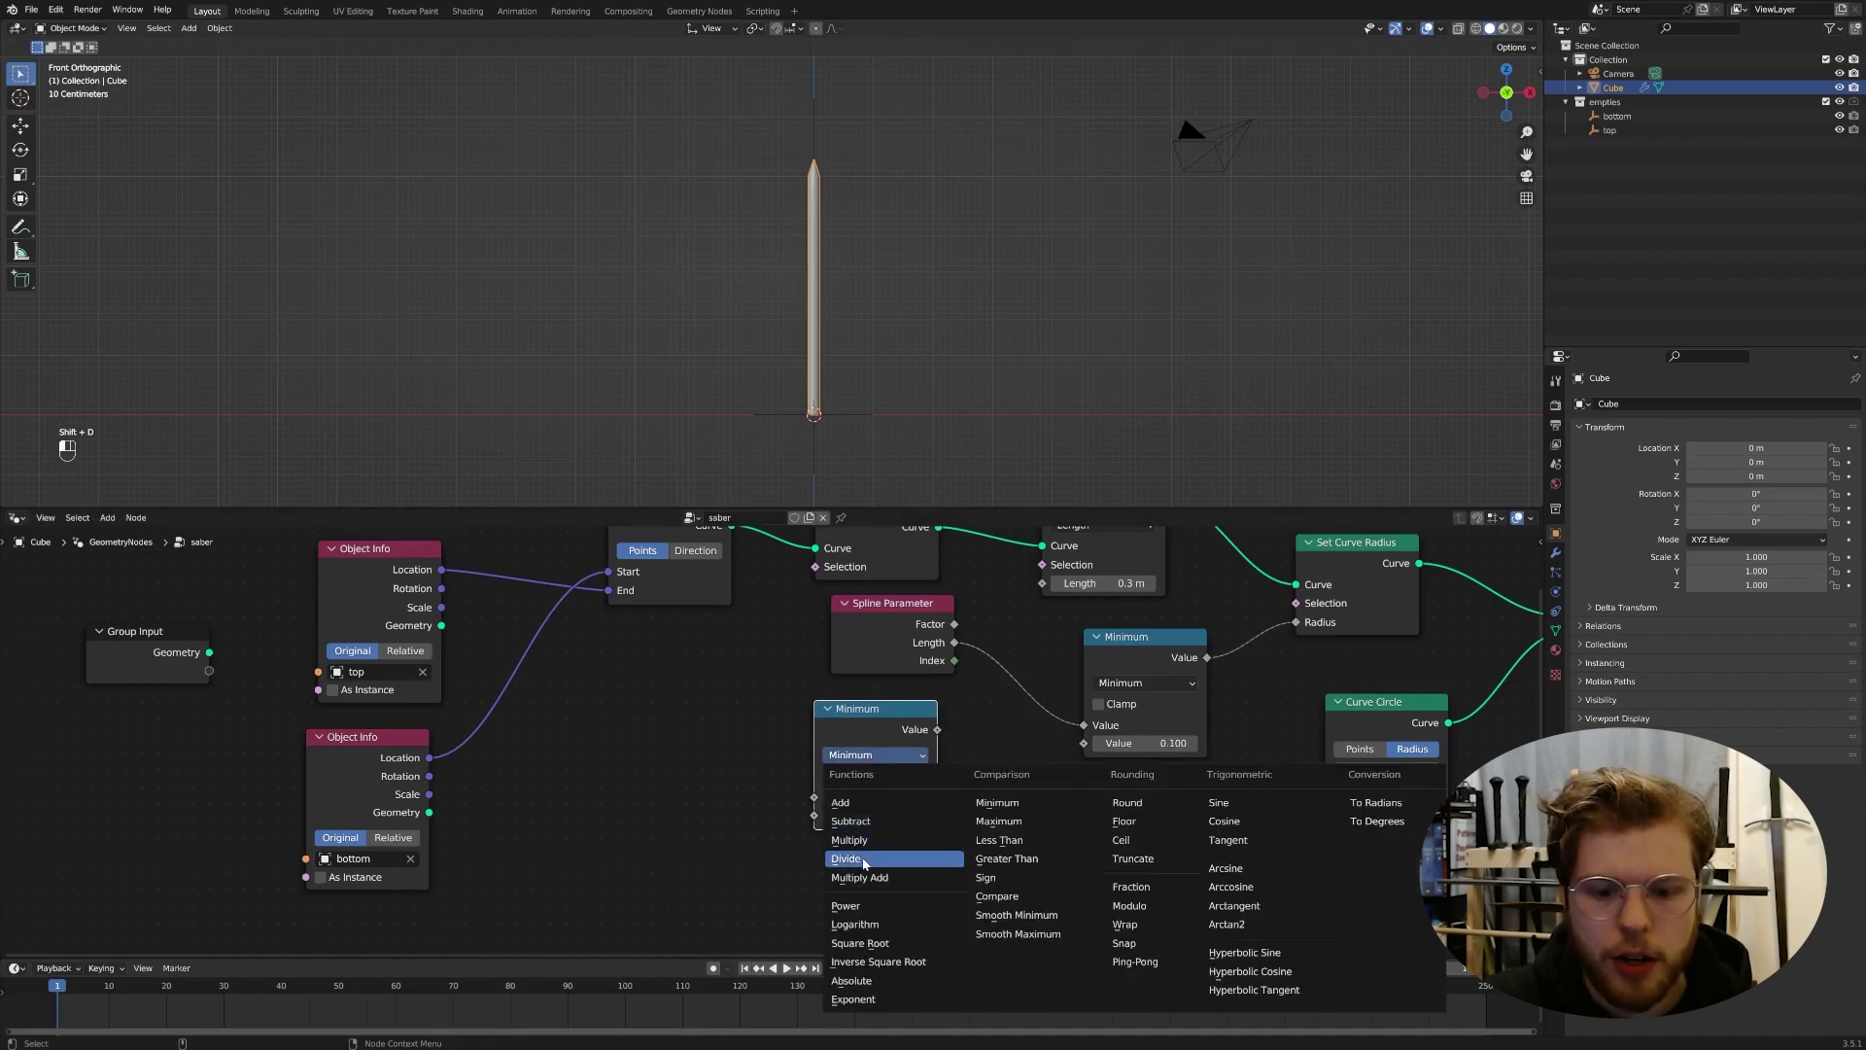
left_click(881, 876)
middle_click_drag(881, 874, 865, 814)
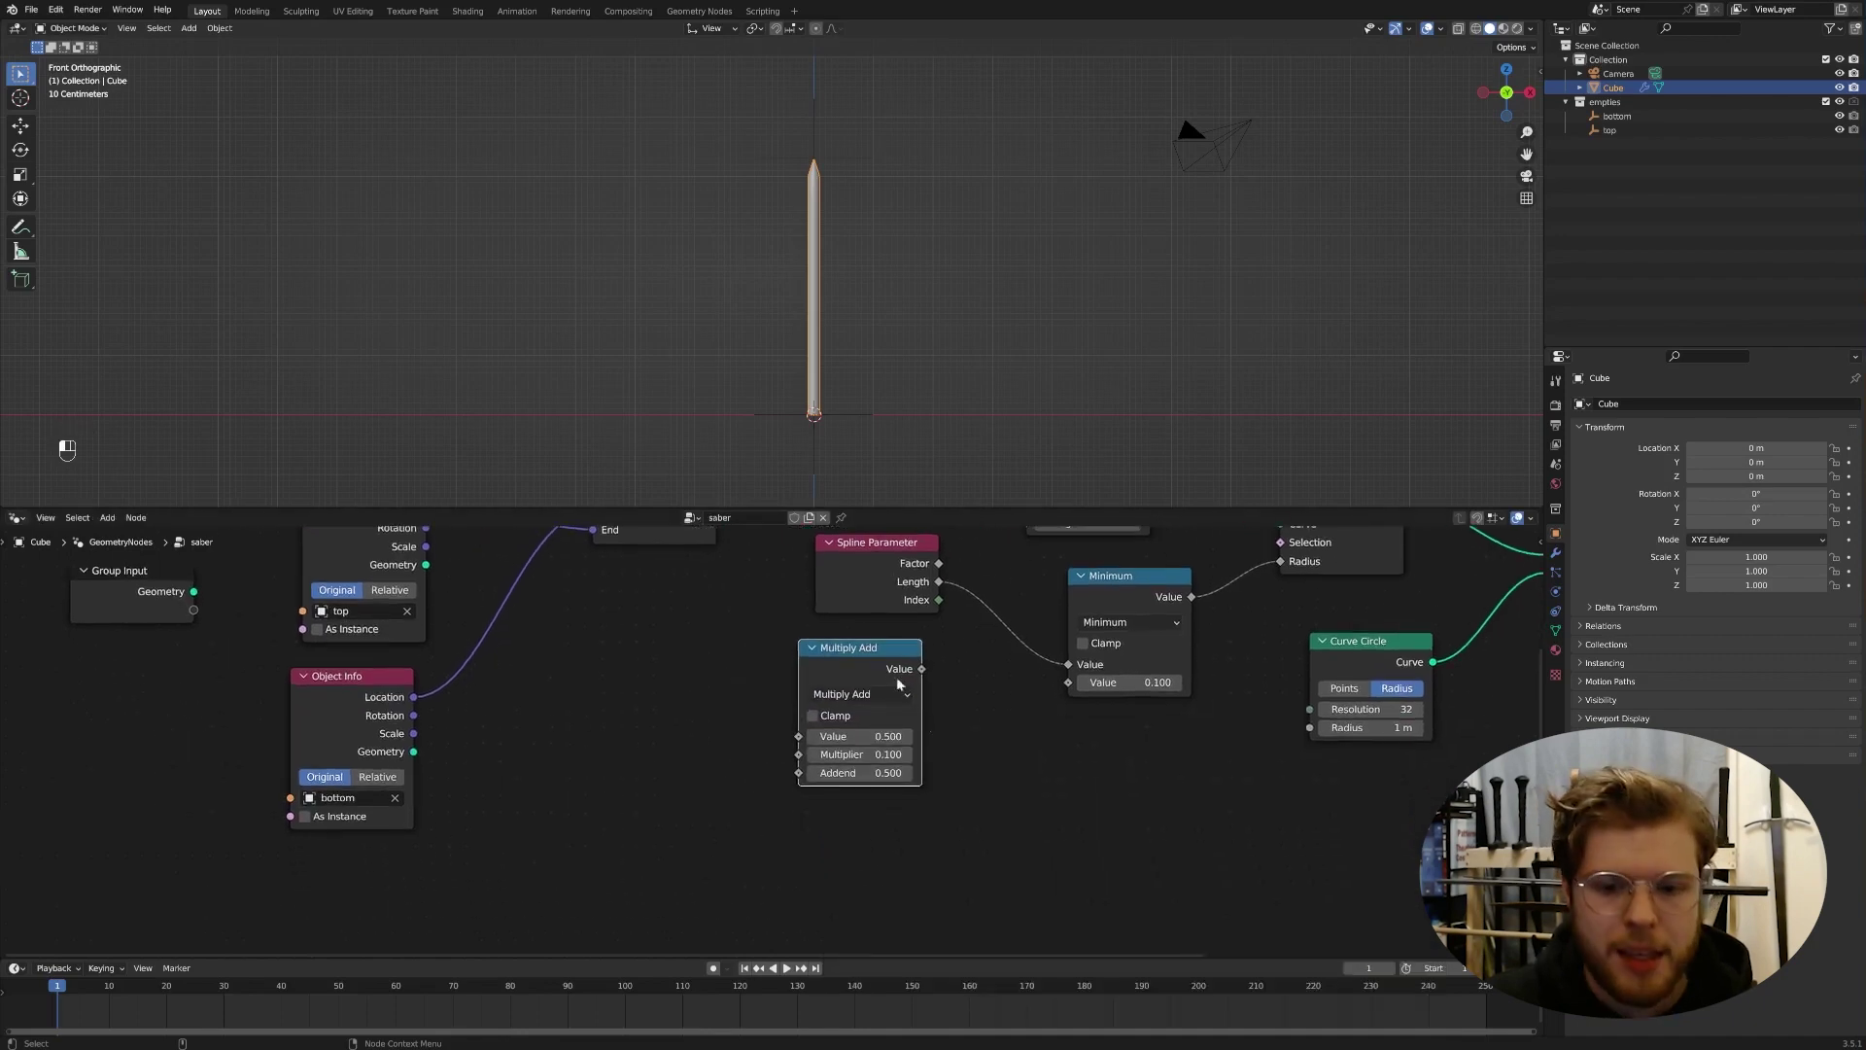
key("g")
left_click(890, 668)
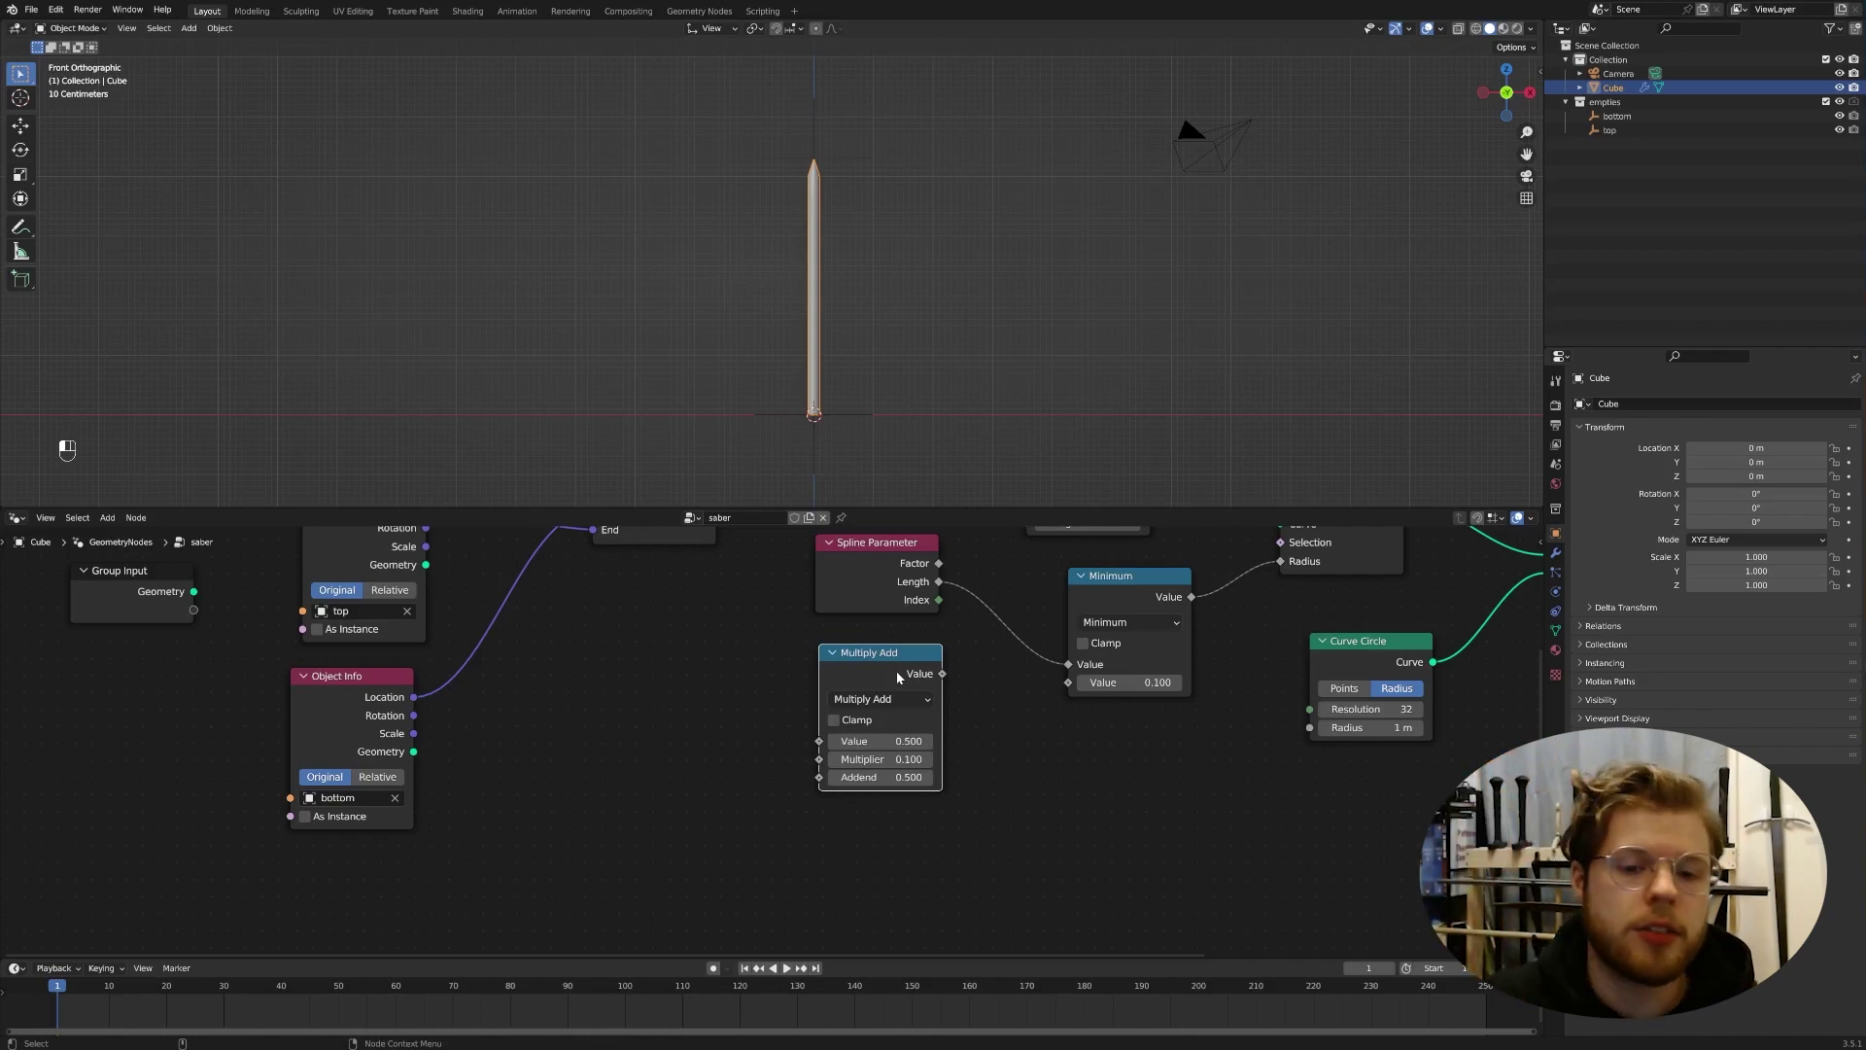
Step: Feed the top empty's Scale into the Multiply Add's Addend, the bottom empty's Scale into its Multiplier, and its output into Minimum's second value
middle_click_drag(684, 741, 683, 771)
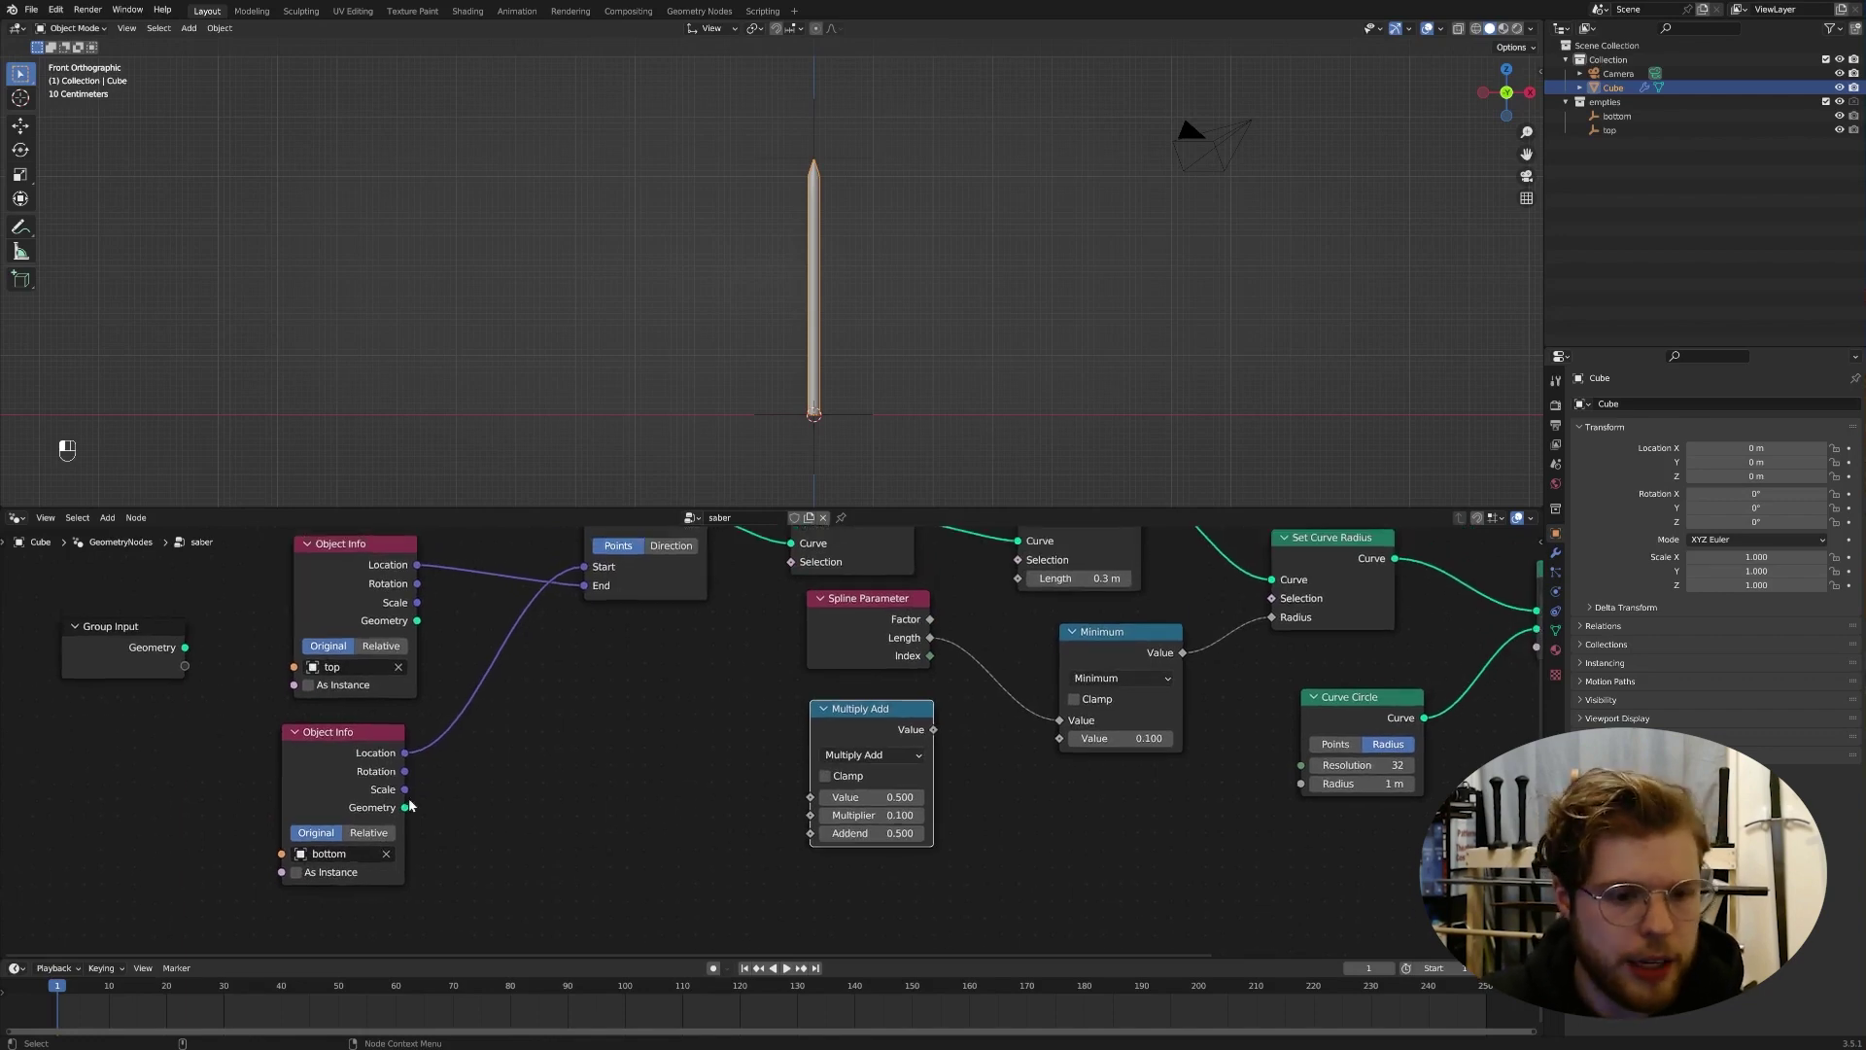
left_click_drag(328, 594, 714, 850)
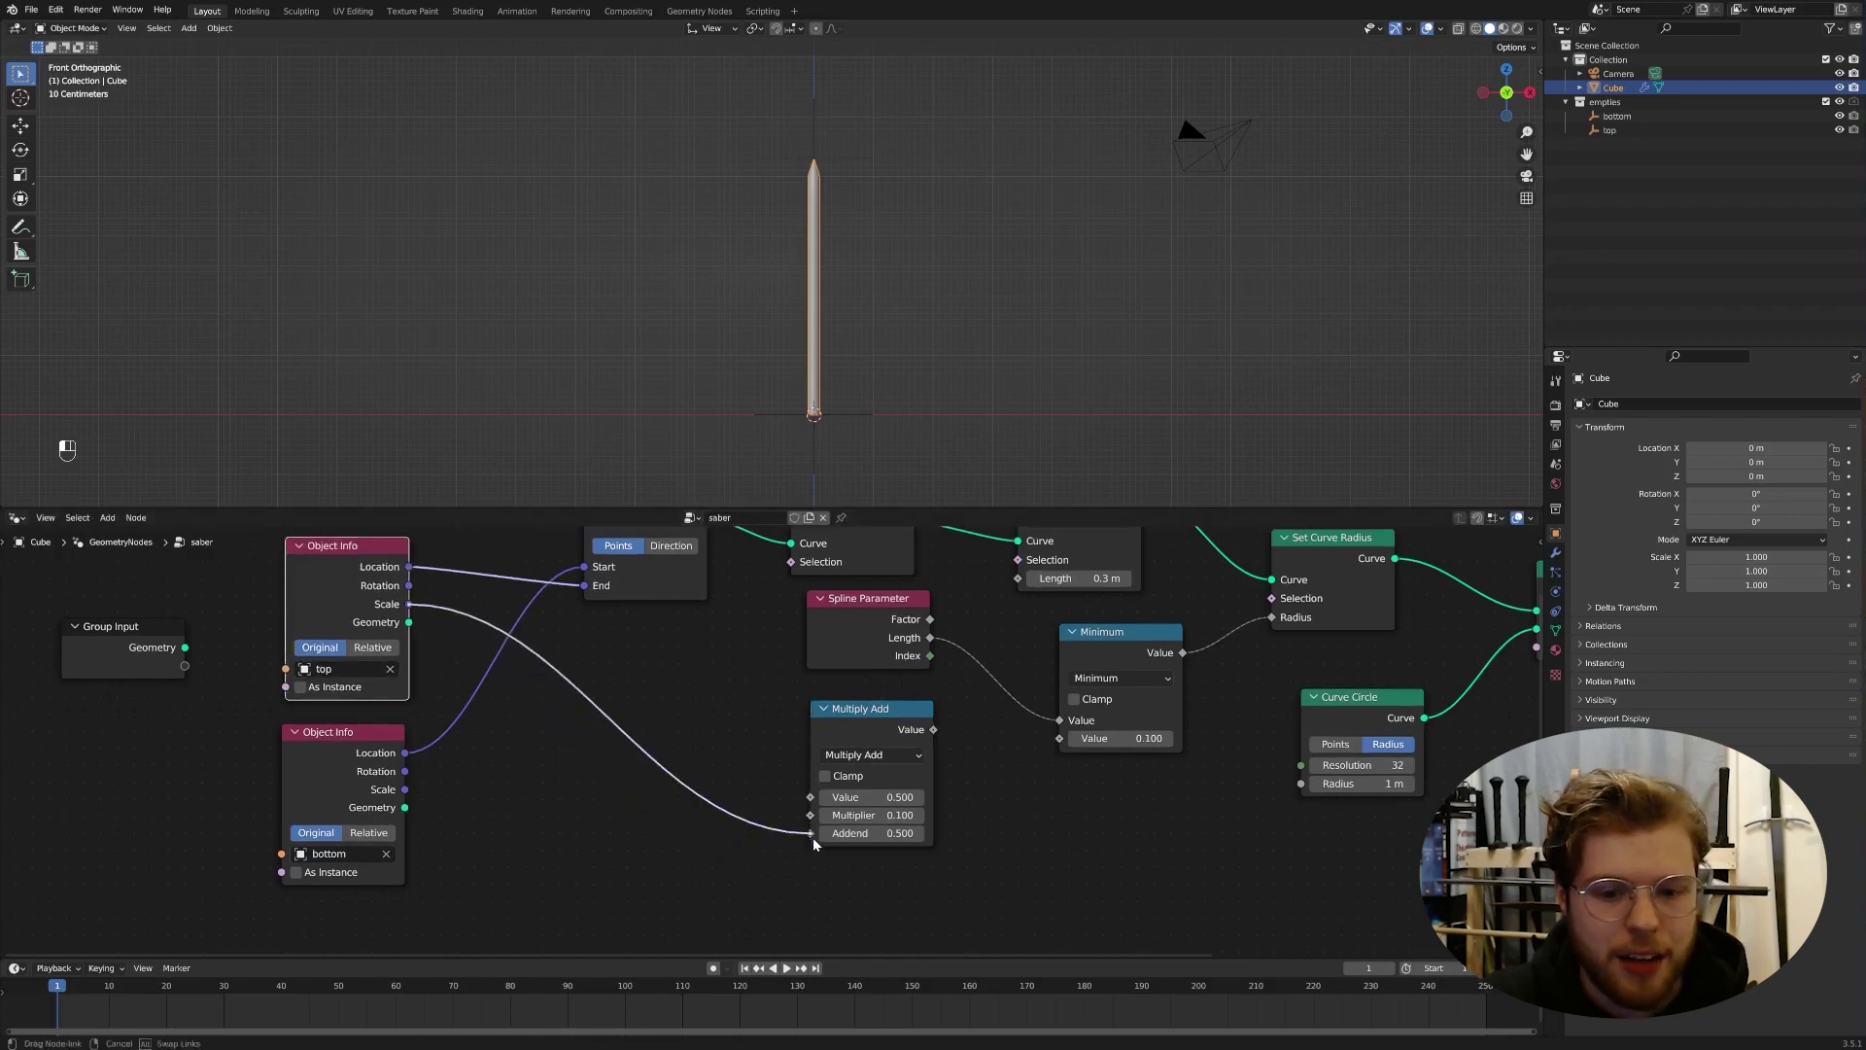
left_click_drag(815, 841, 815, 842)
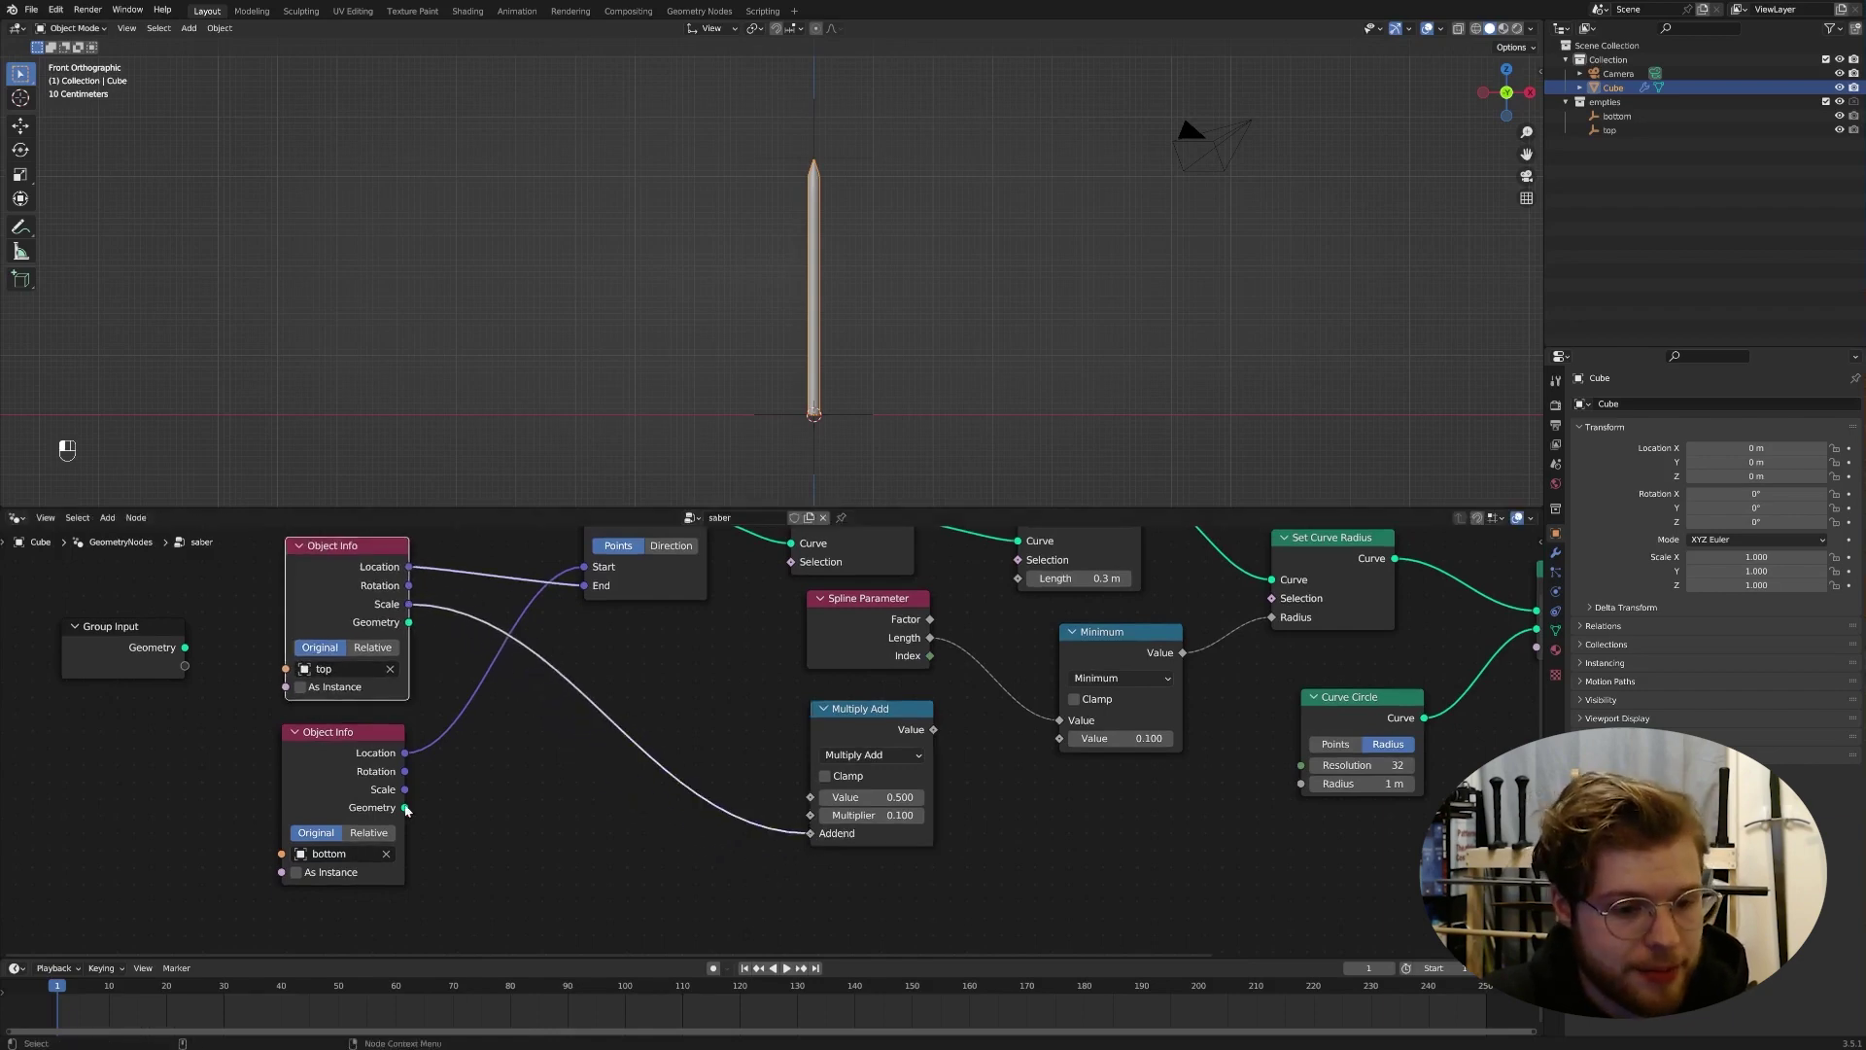
left_click_drag(405, 791, 820, 822)
left_click_drag(876, 731, 1059, 739)
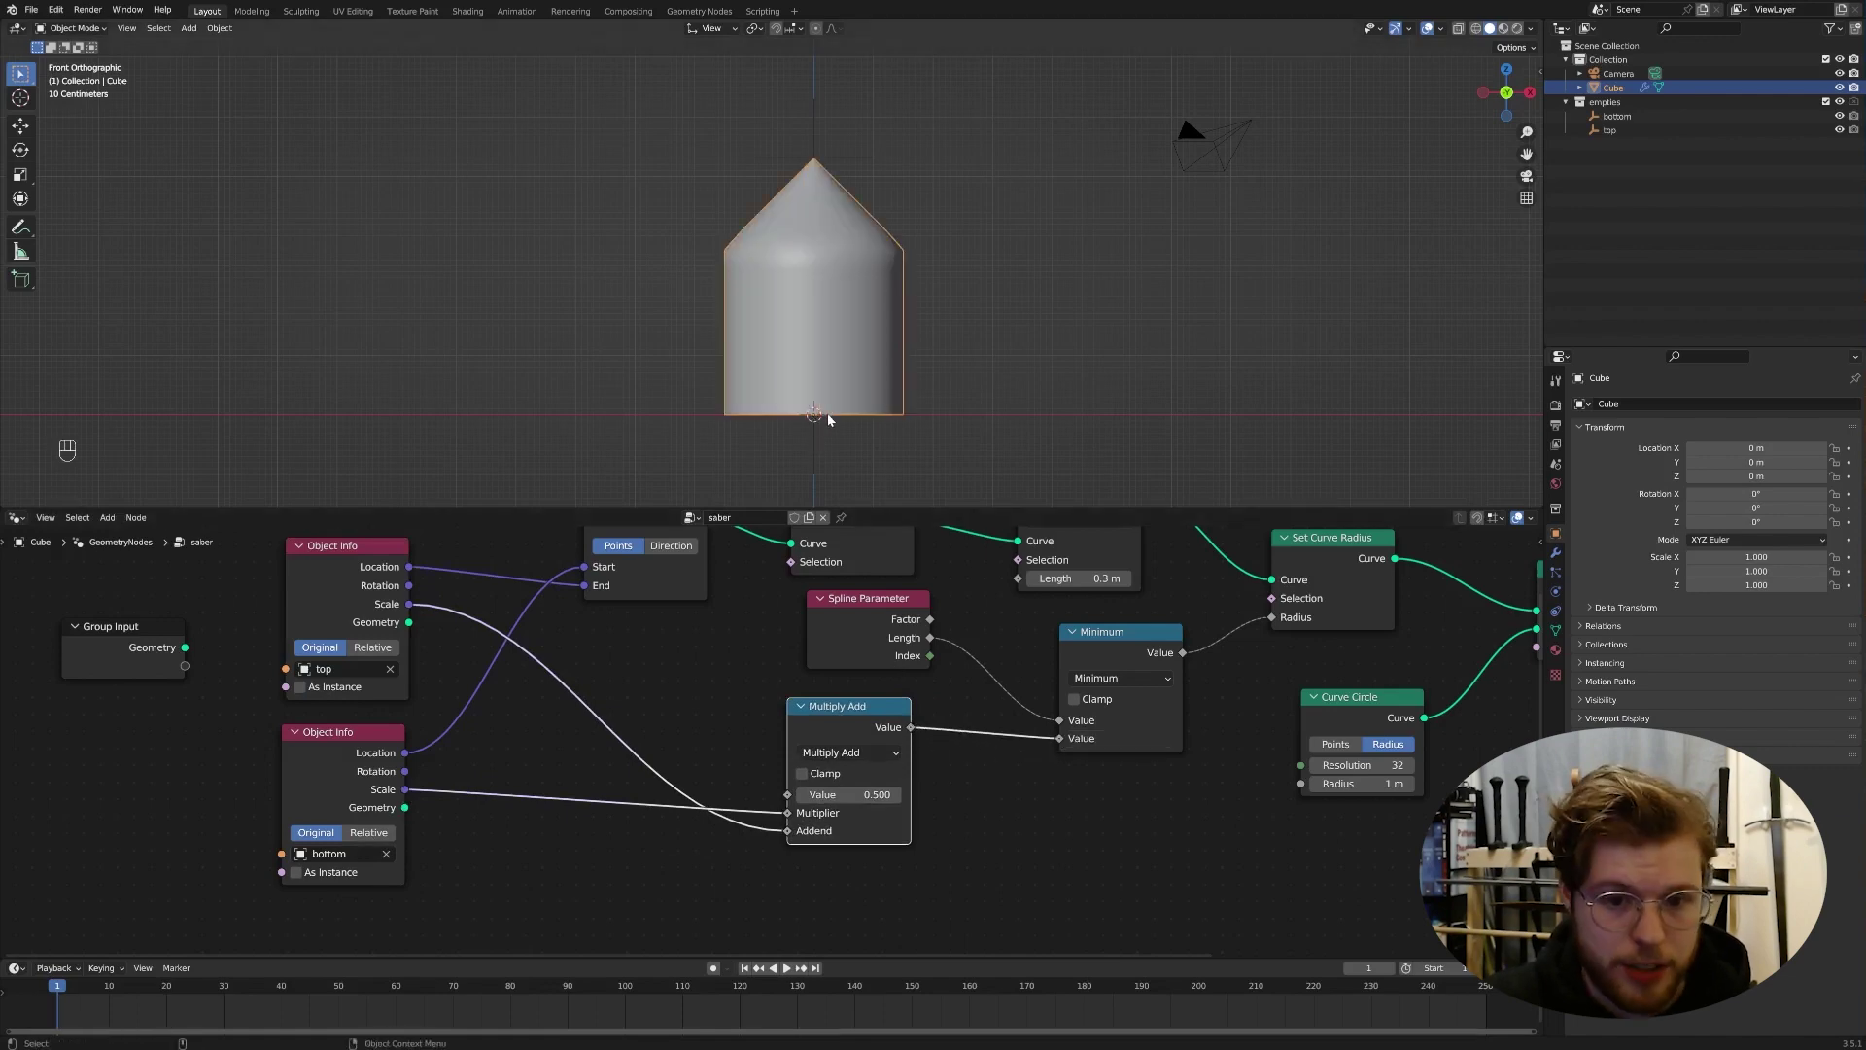
Step: Try scaling the top empty and the bottom empty to test how each affects the blade's shape, cancelling both
left_click(859, 162)
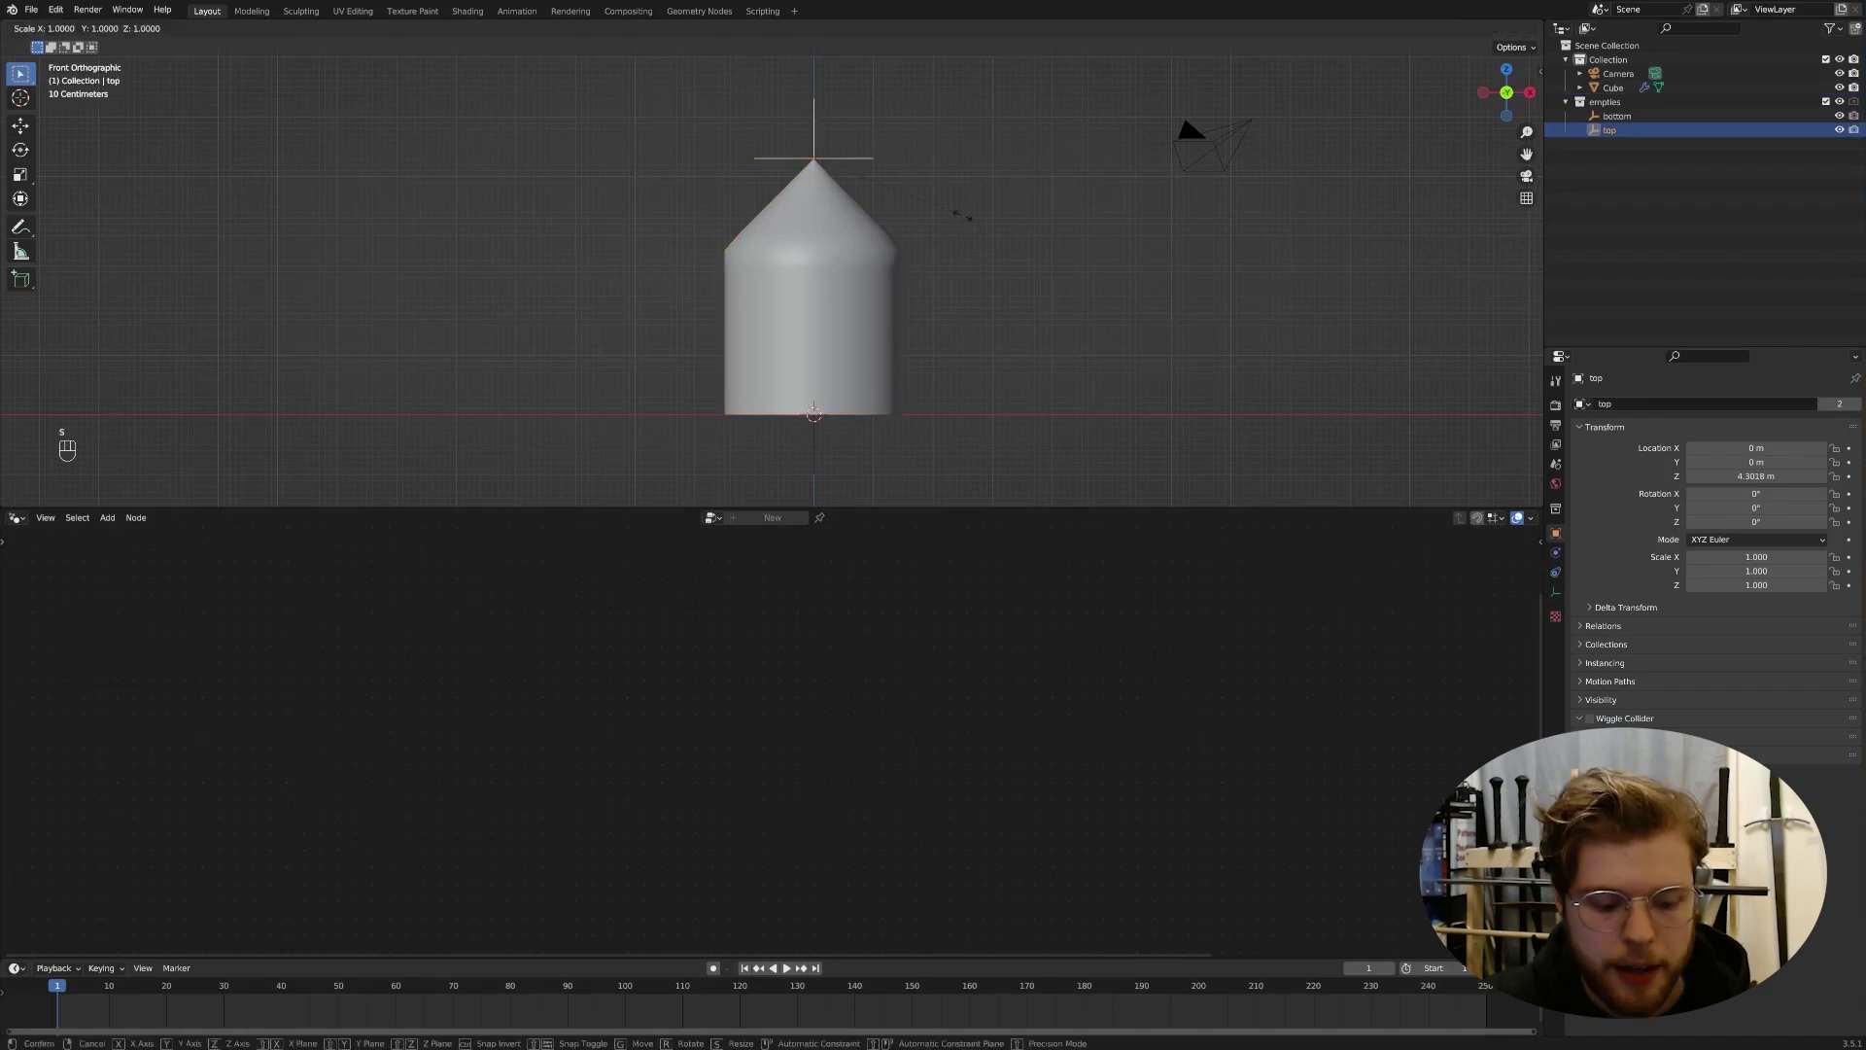
key("s")
right_click(852, 454)
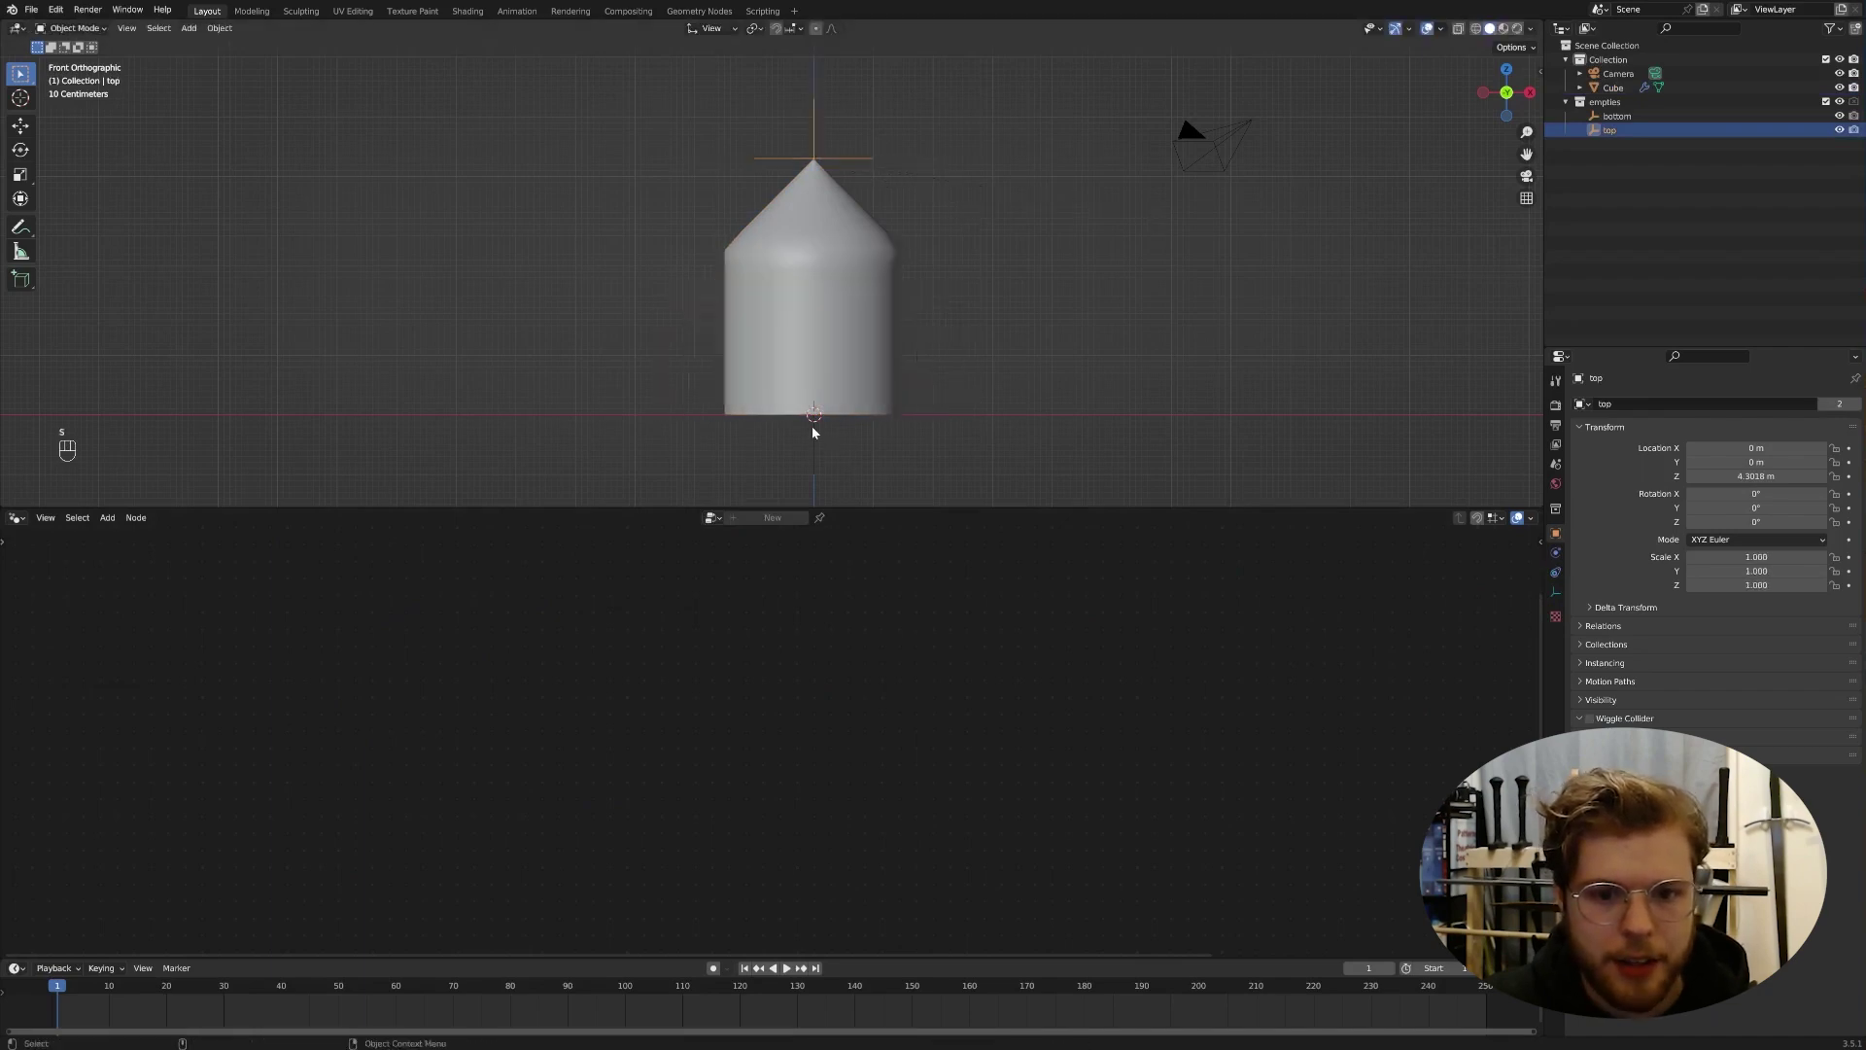
left_click(815, 432)
key("s")
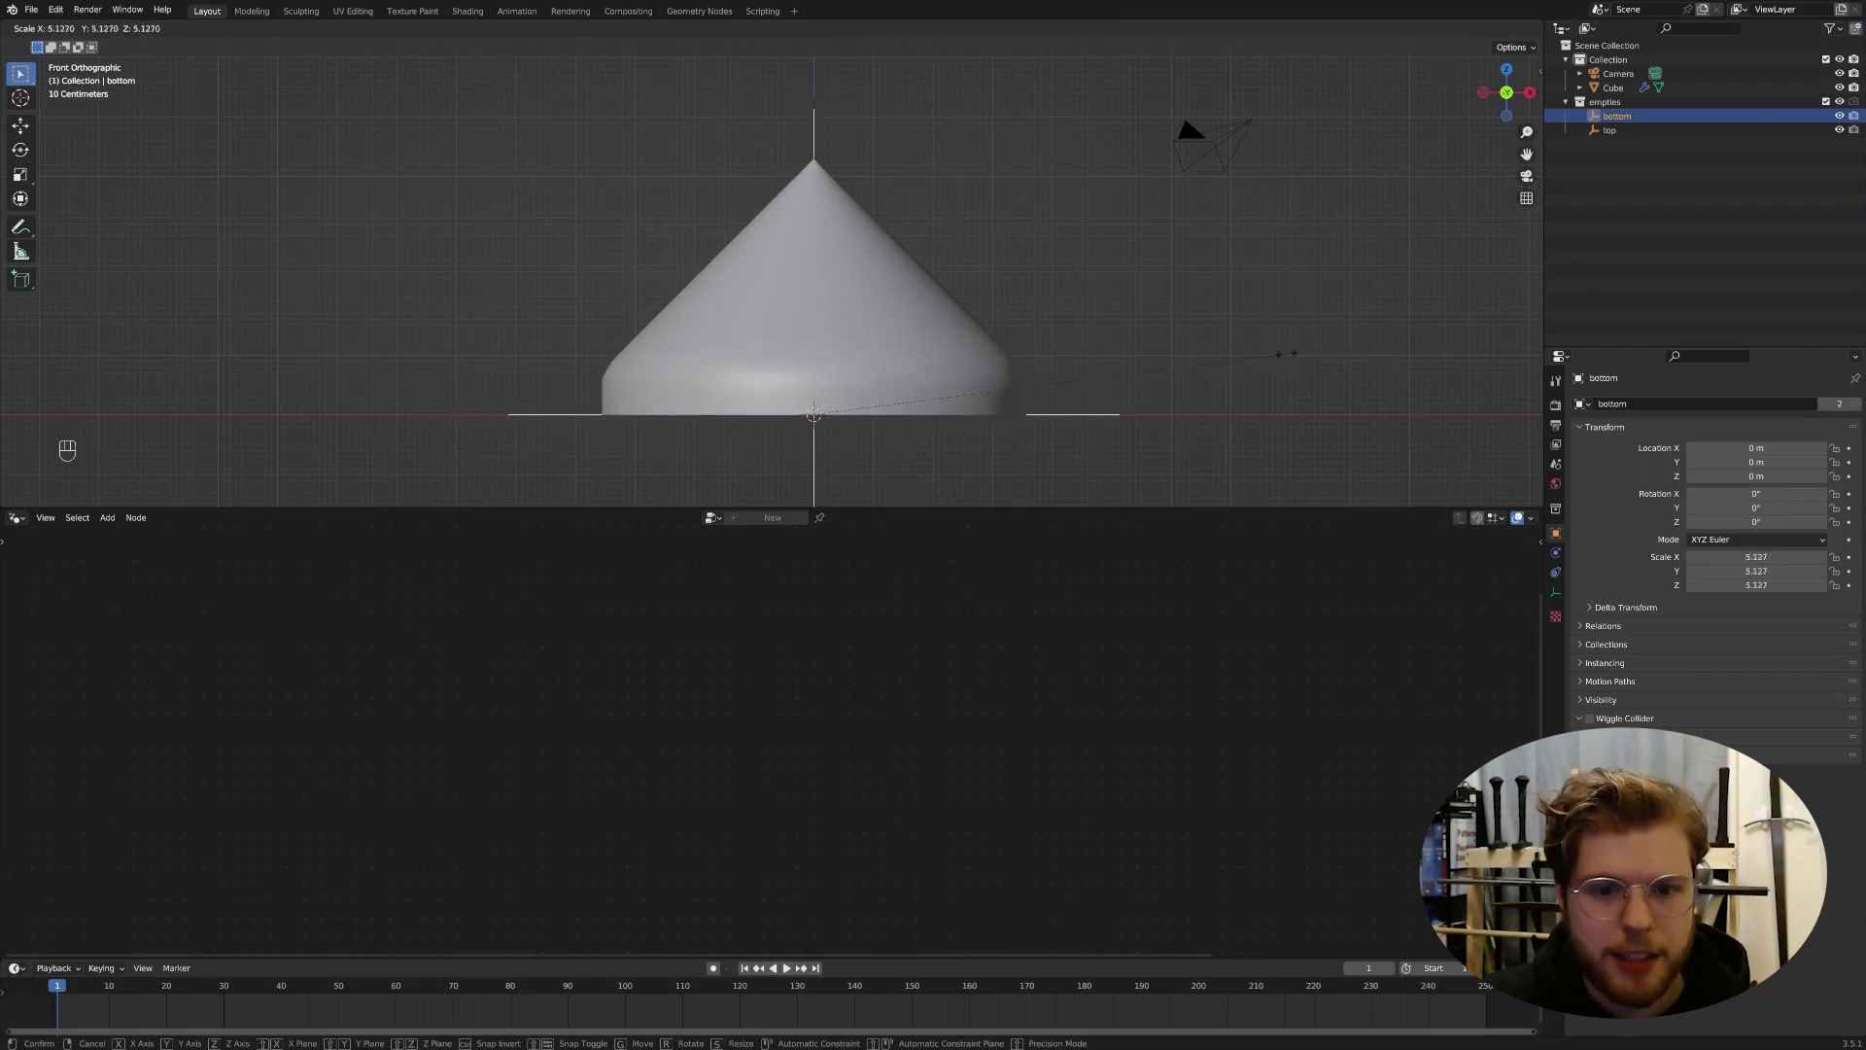
right_click(1267, 366)
Step: Reselect the blade and connect the Spline Parameter's Length to the Value input of the Multiply Add node
left_click(878, 282)
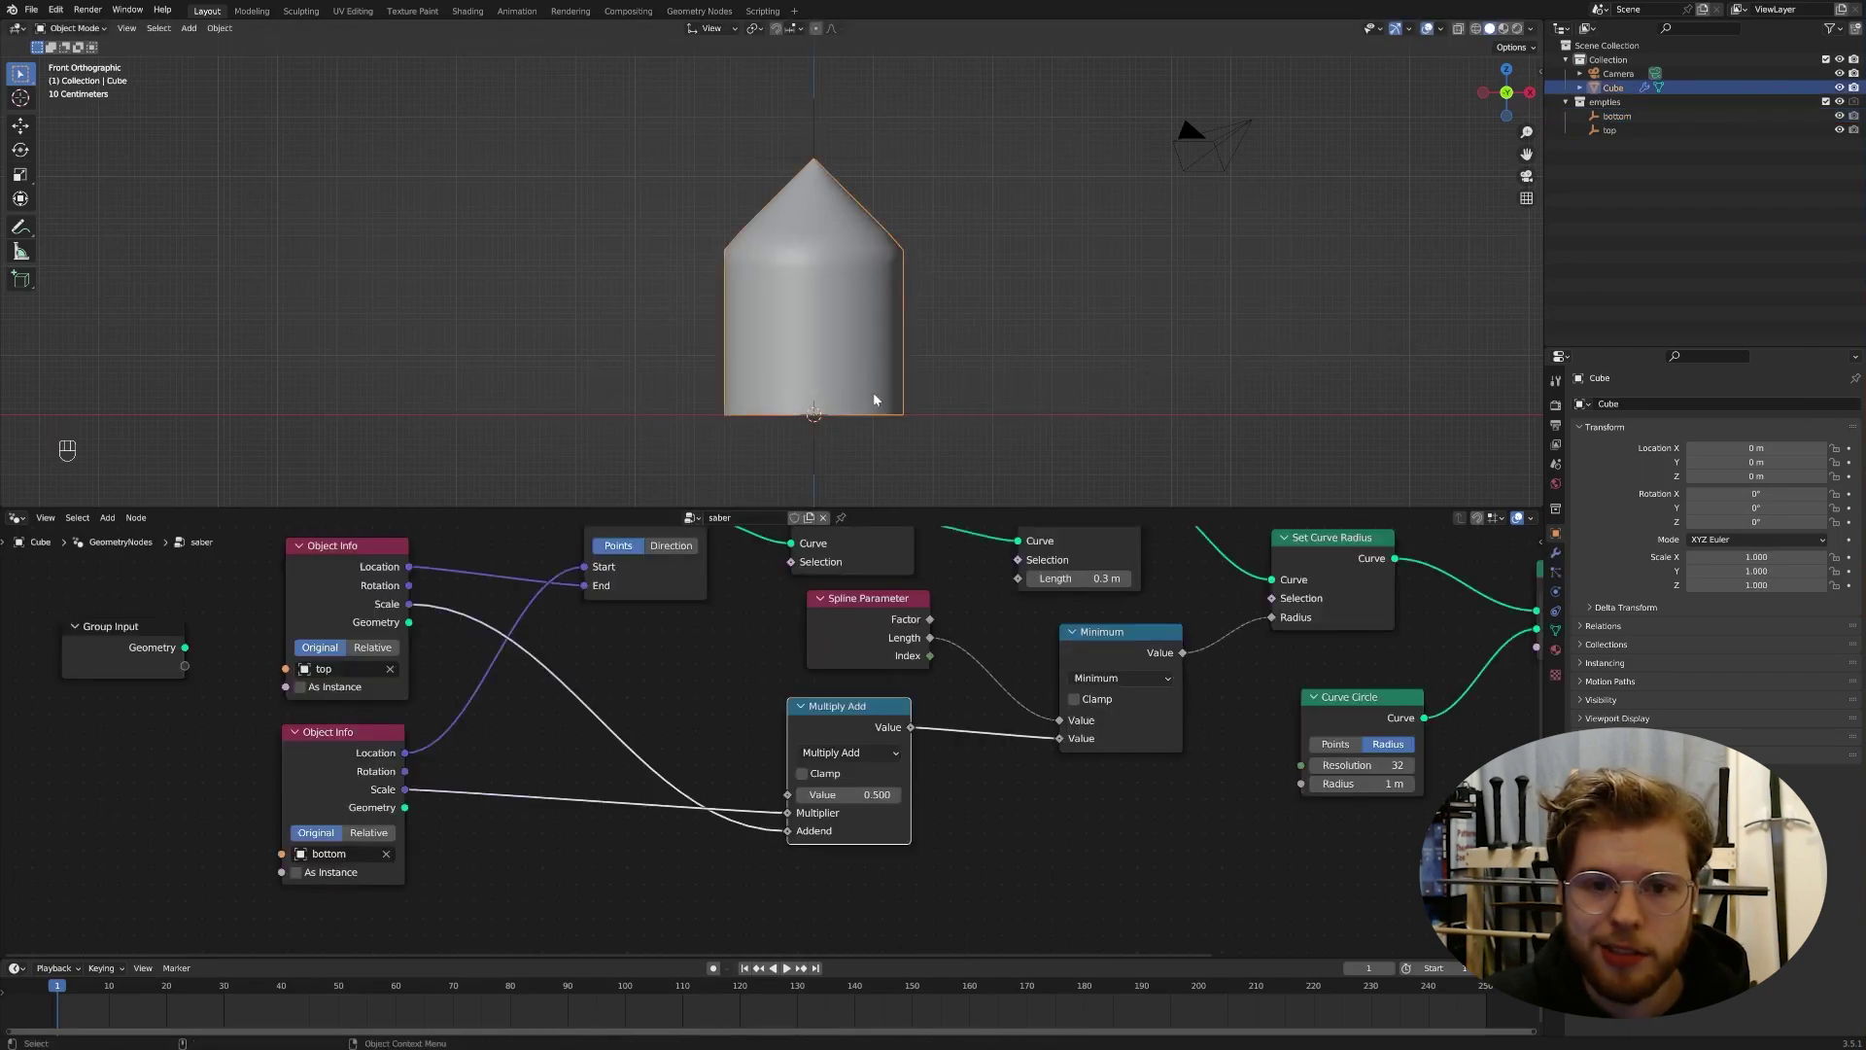
left_click_drag(865, 741, 920, 759)
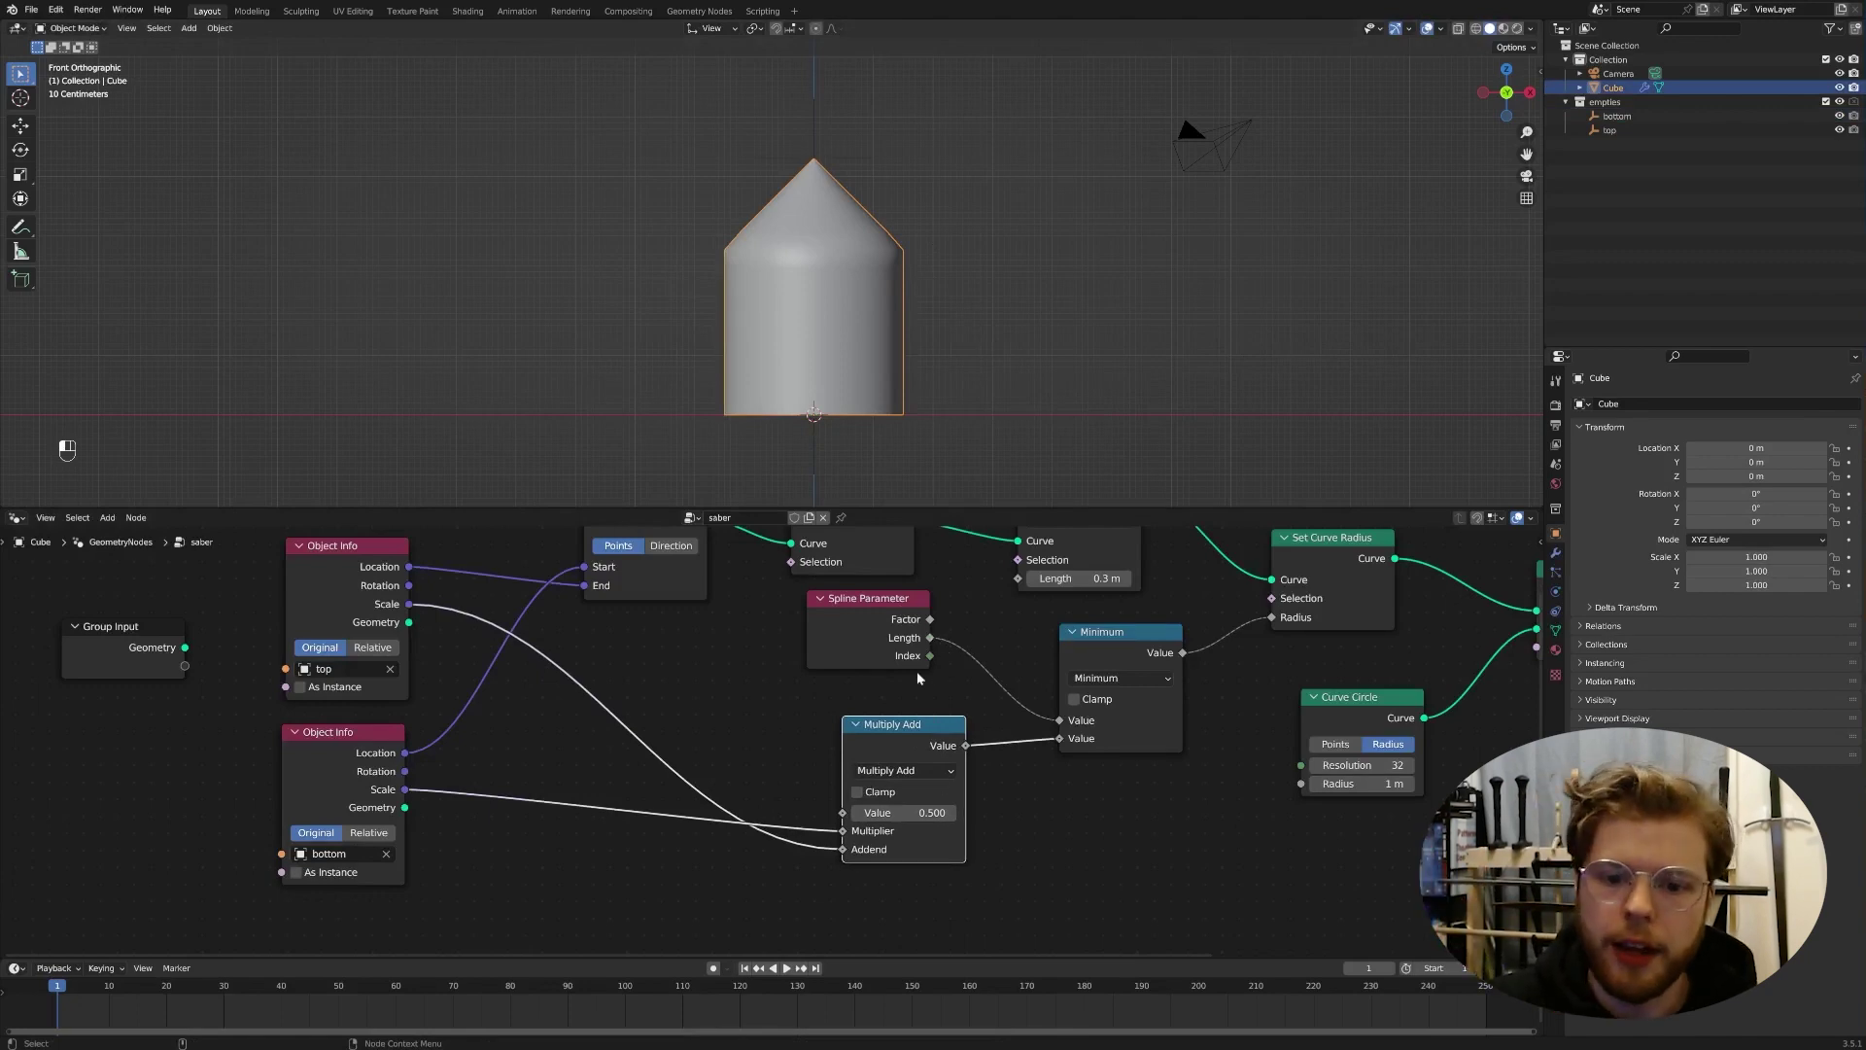
left_click_drag(930, 639, 843, 813)
Step: Try scaling the bottom and top empties again to test the blade's taper with the length-driven radius
left_click(810, 429)
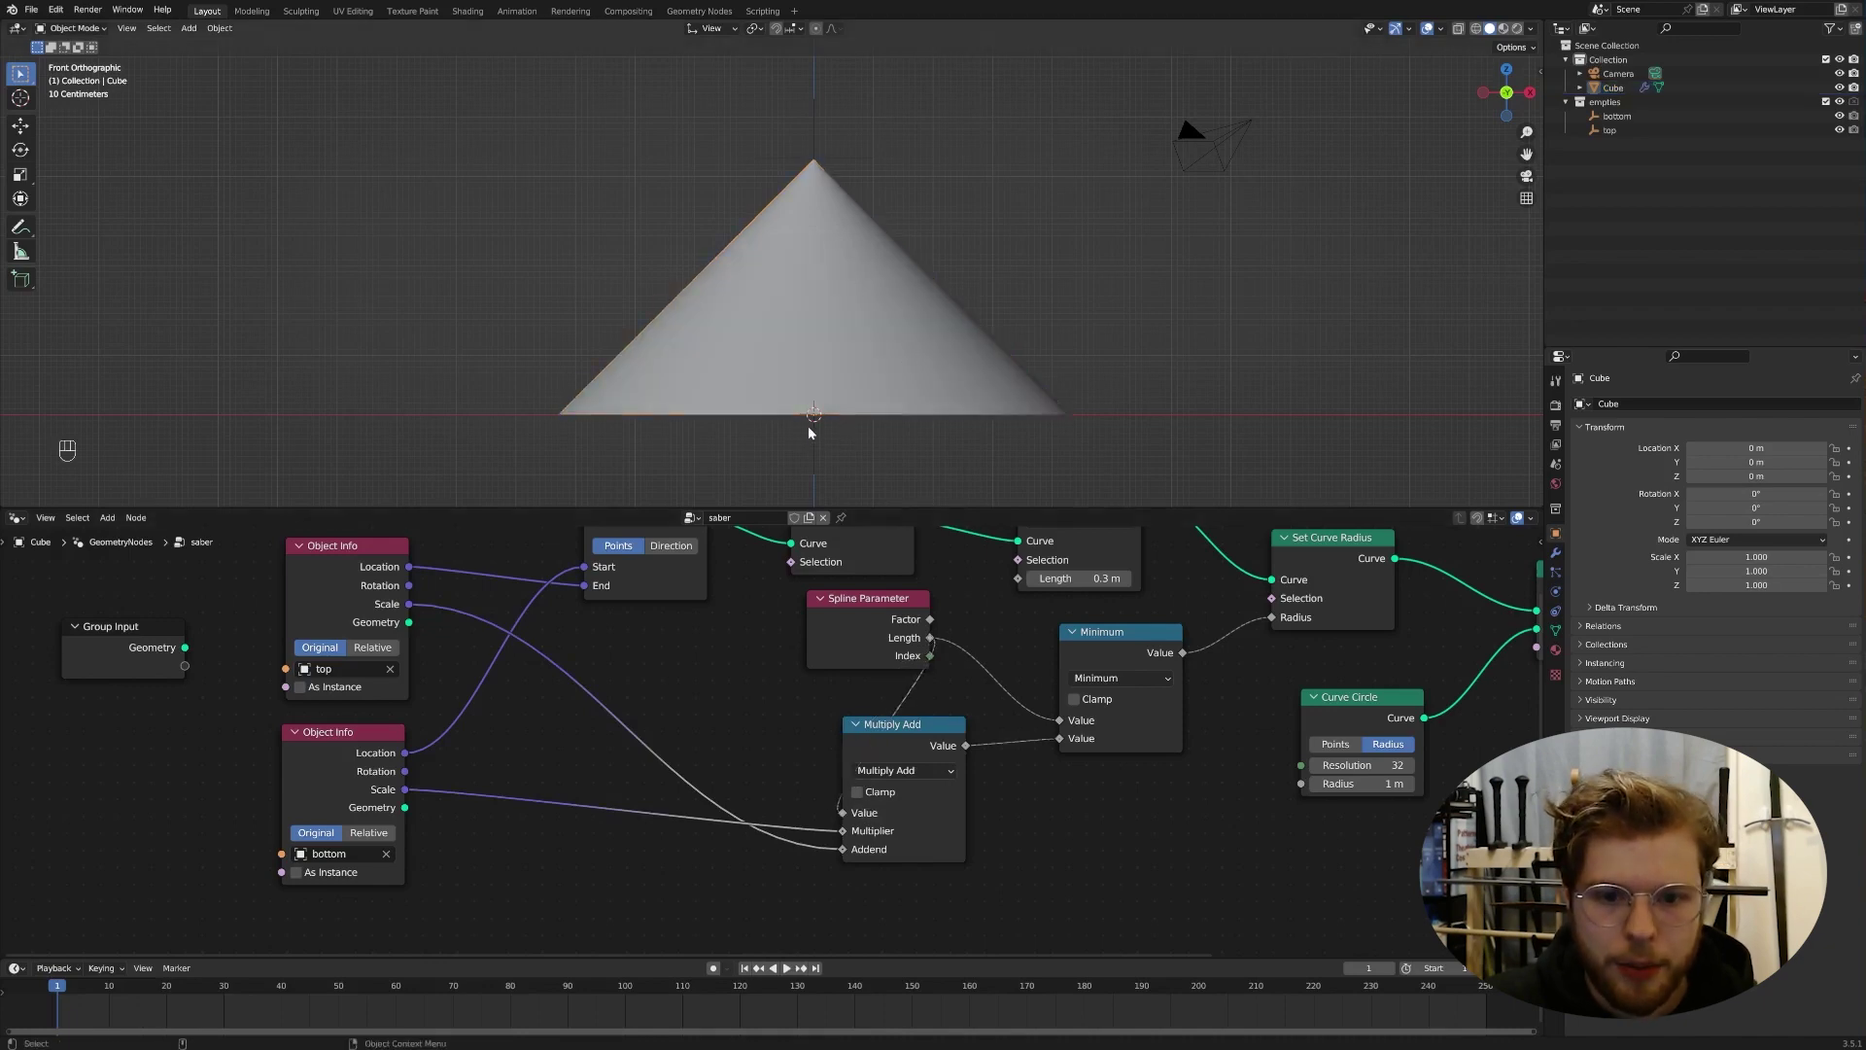
key("s")
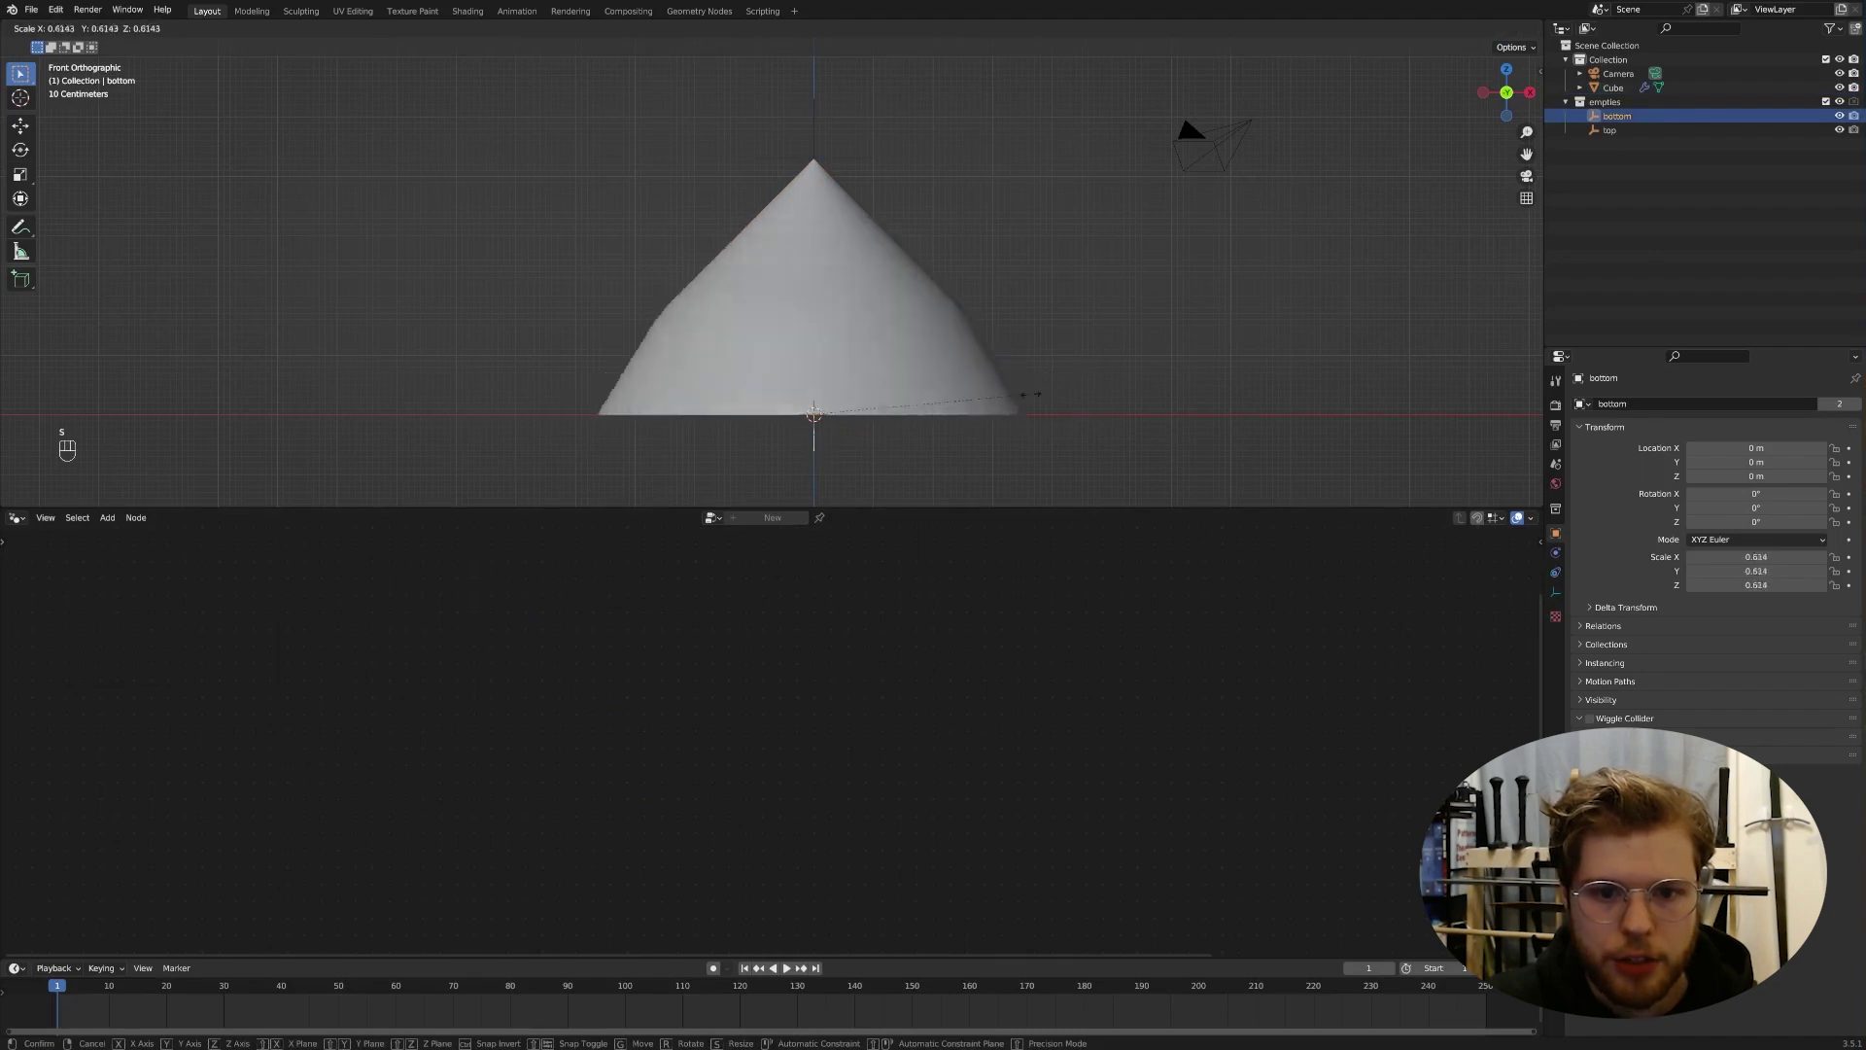
right_click(977, 421)
left_click(871, 163)
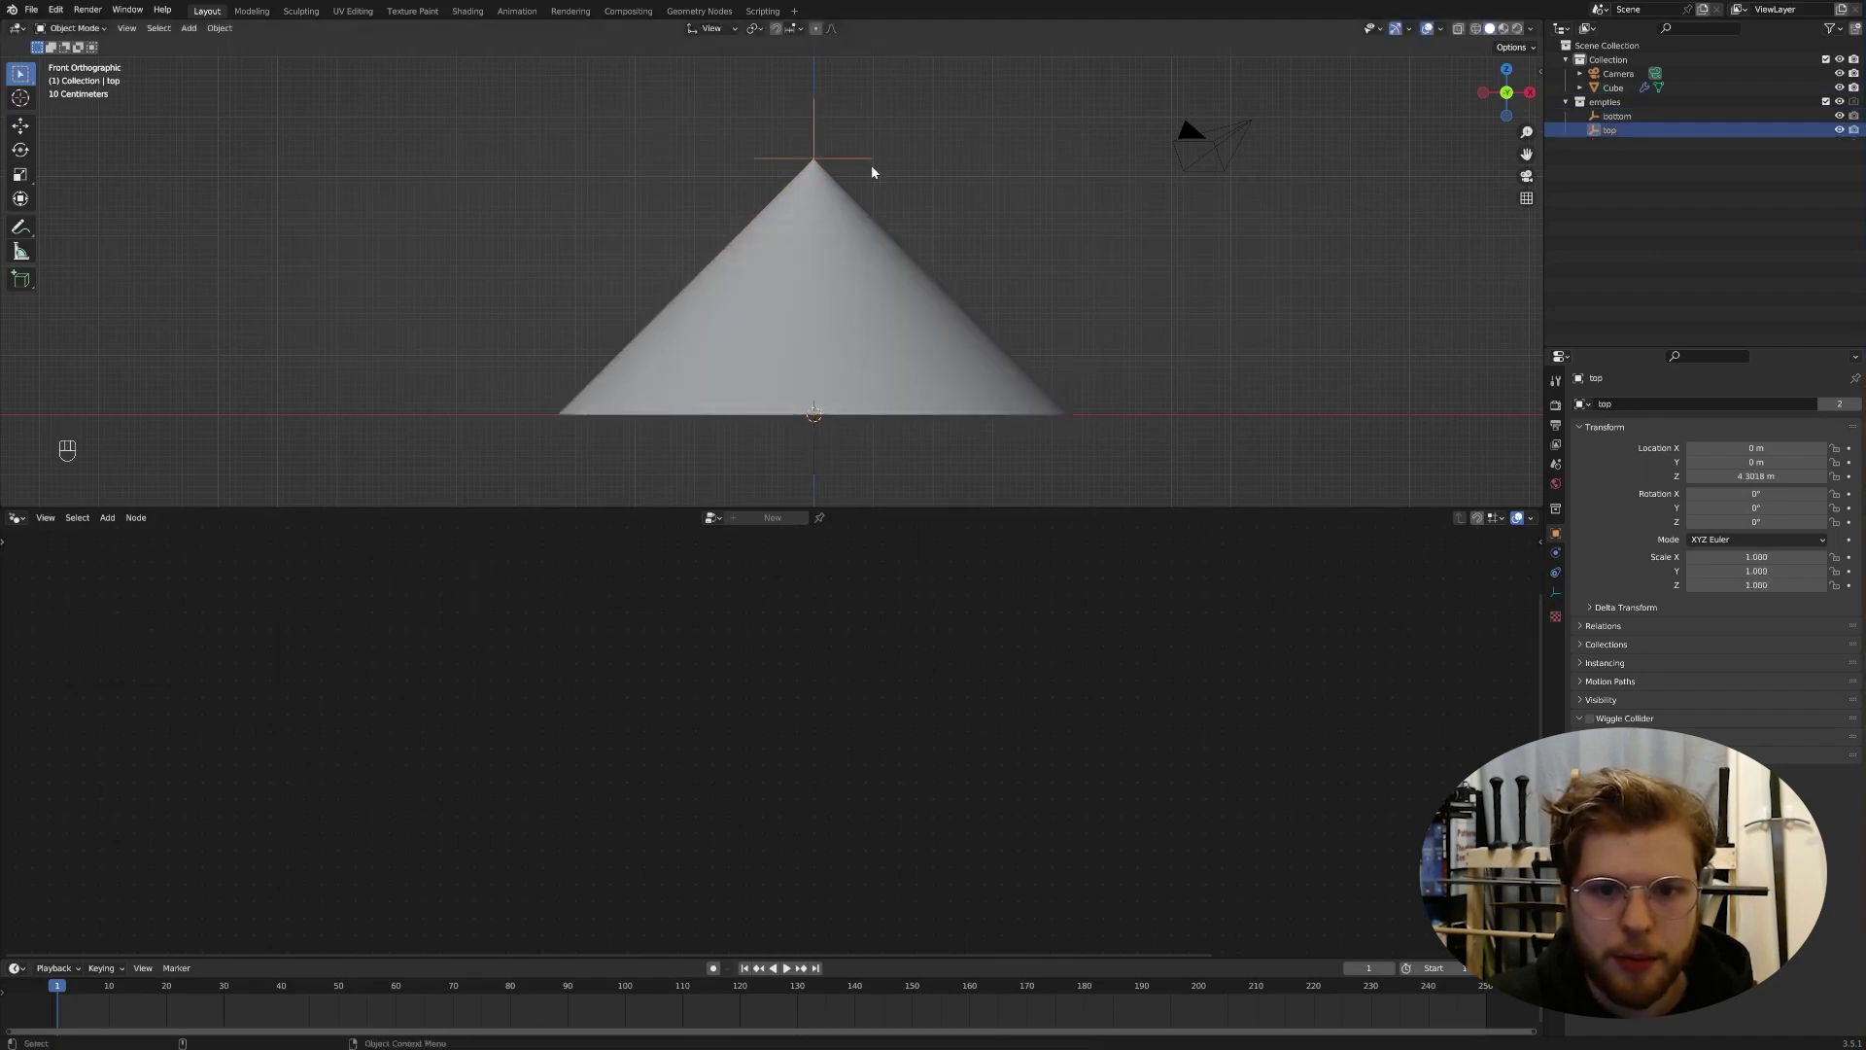
key("s")
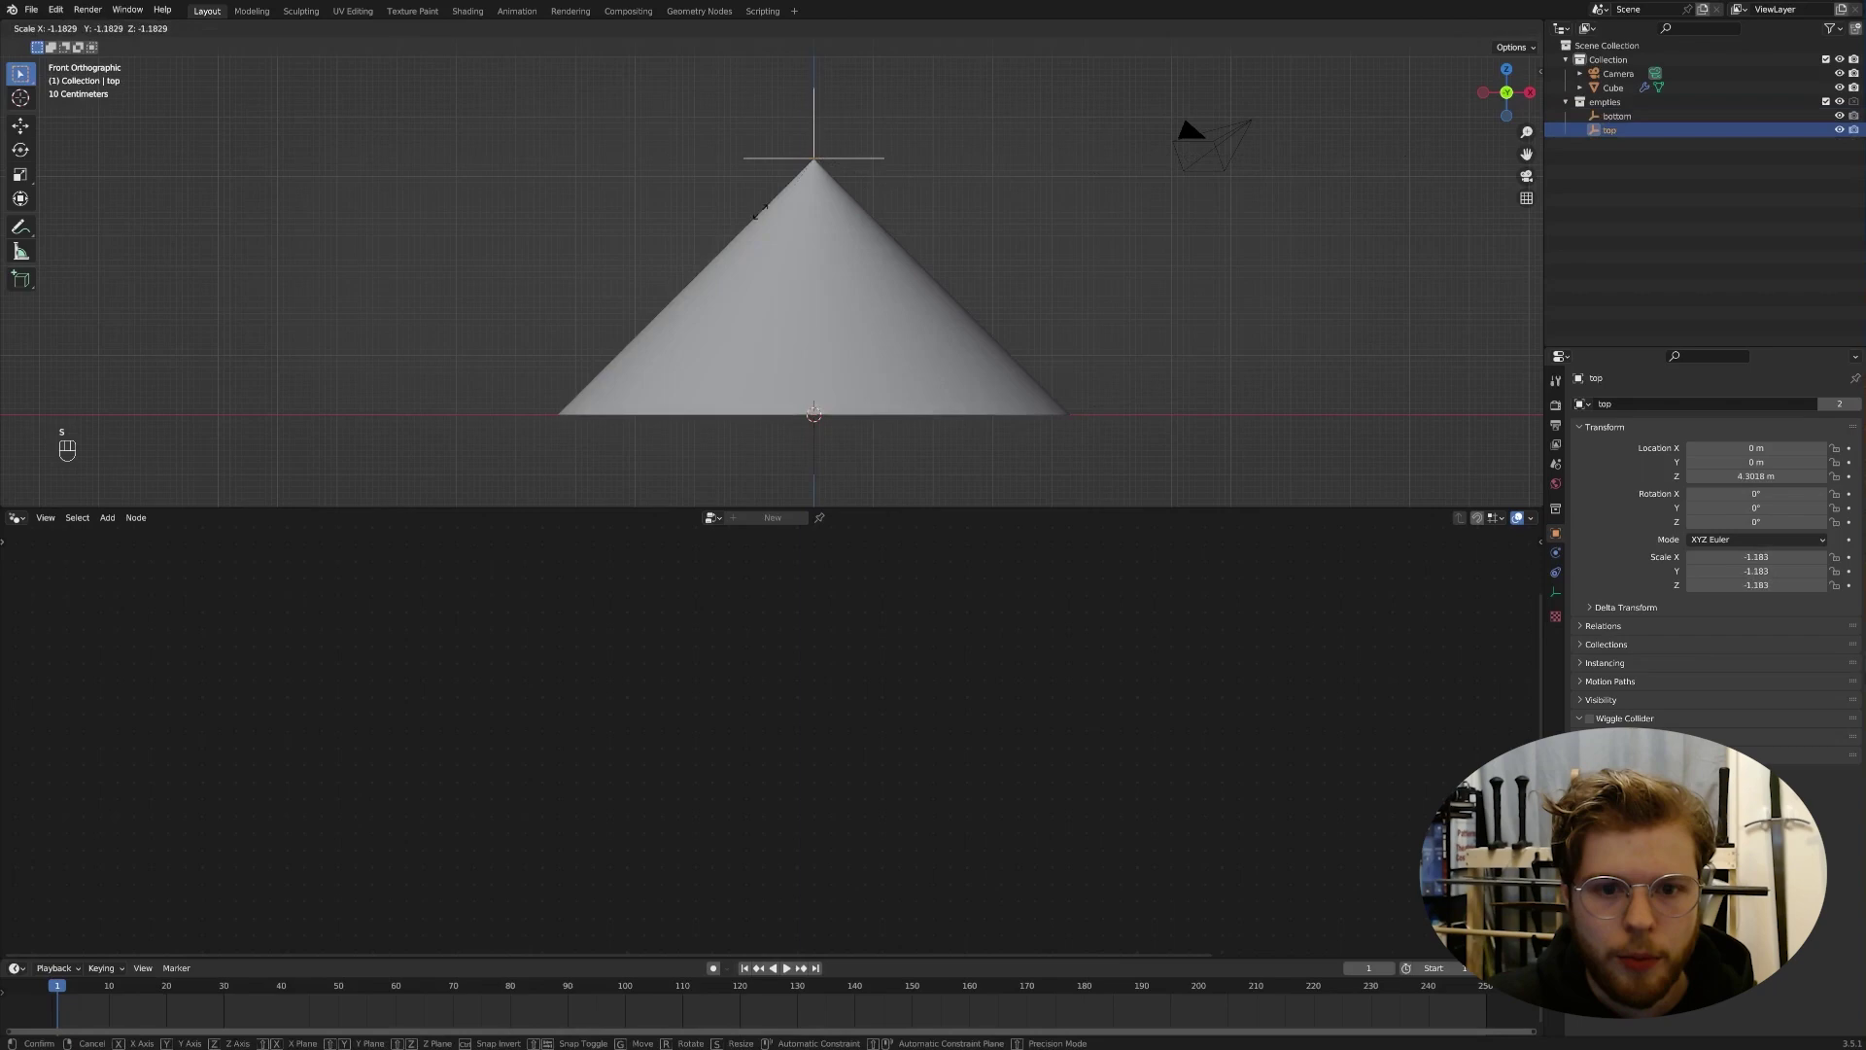
left_click(930, 151)
Step: On the blade's node tree, duplicate the Multiply Add node as a Subtract node between the top empty's Scale and the Addend
left_click(914, 311)
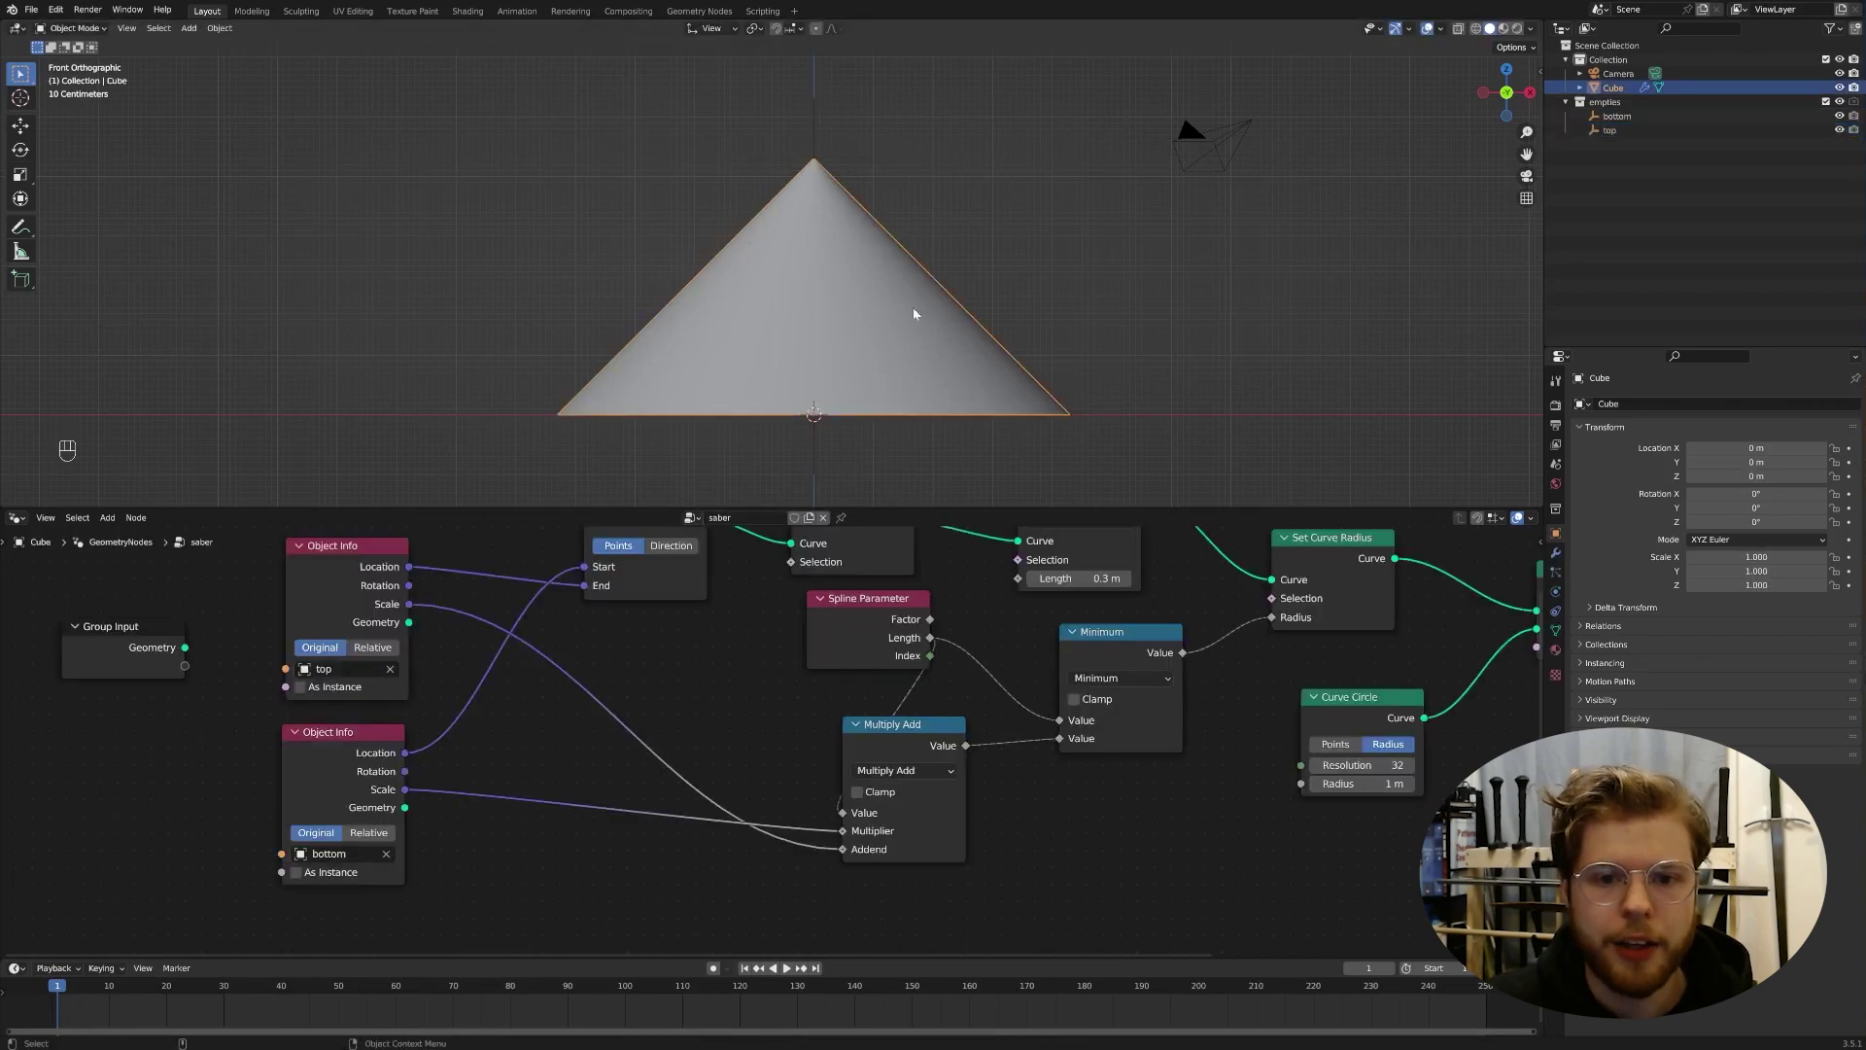
left_click_drag(902, 745, 922, 749)
middle_click_drag(711, 685, 719, 682)
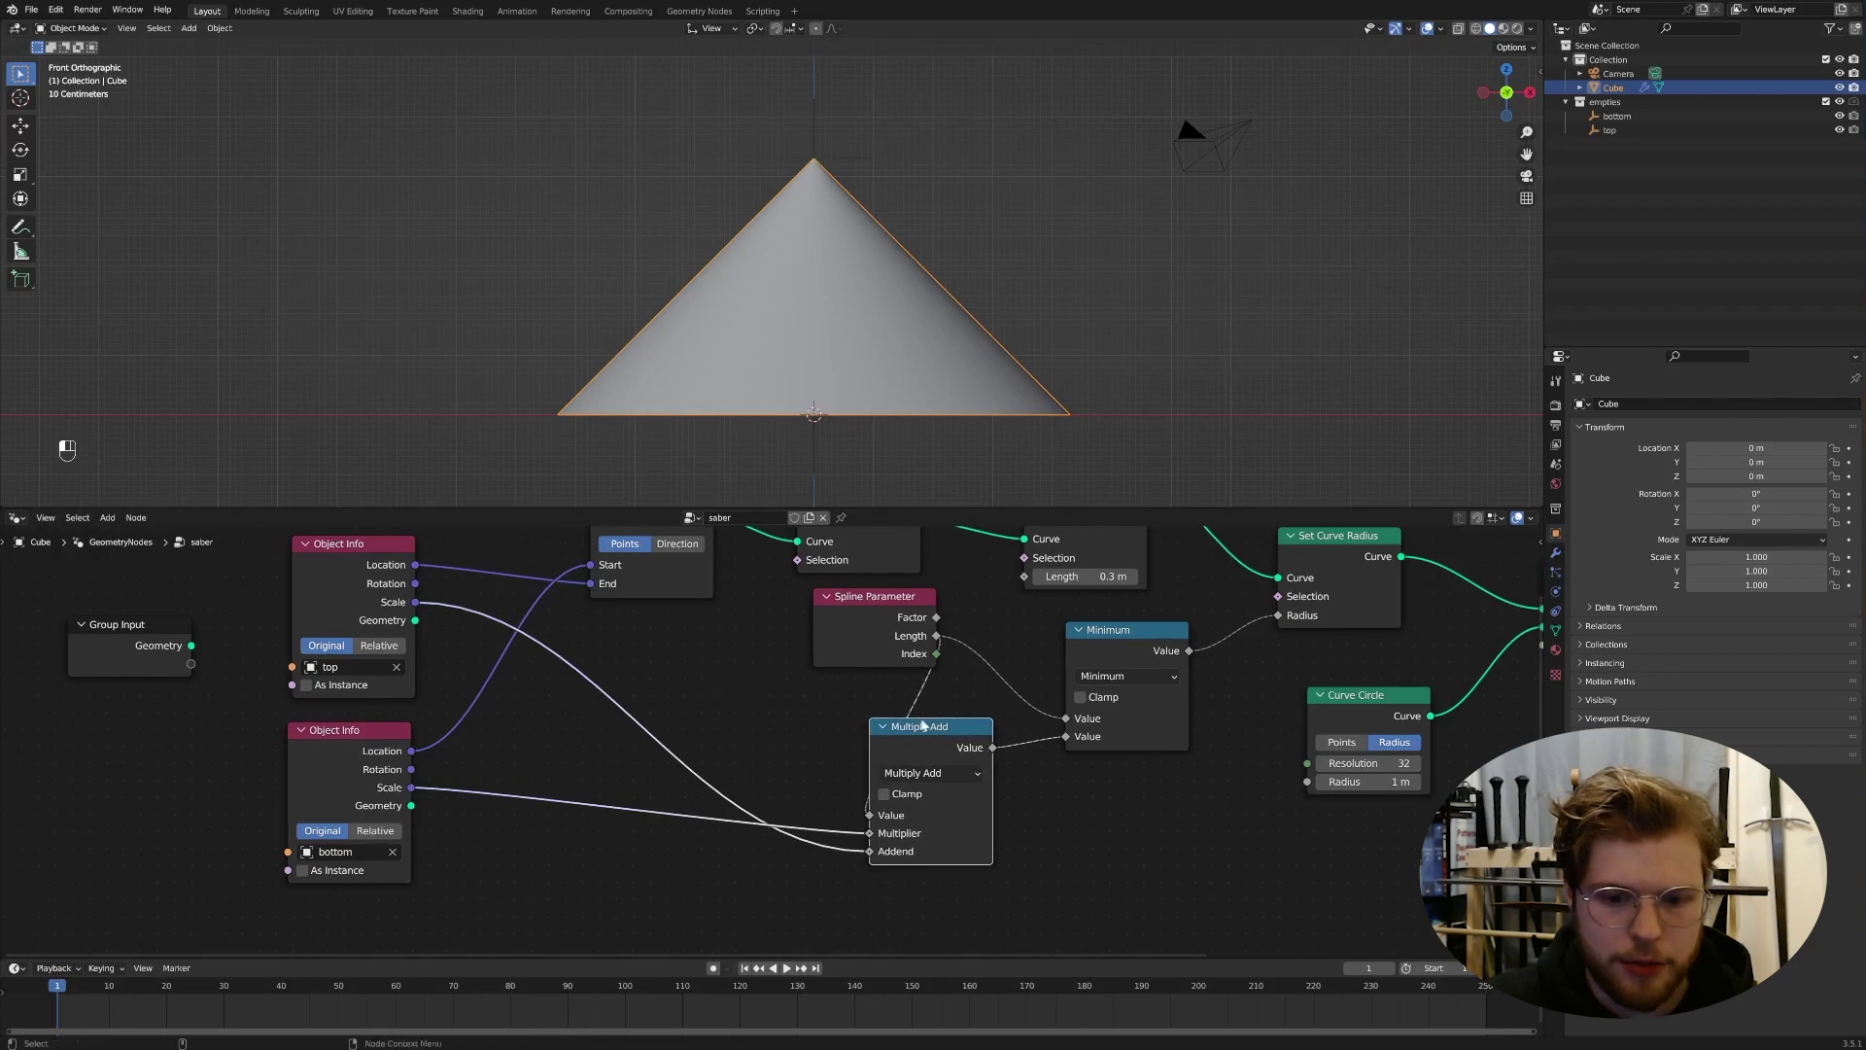
key("shift+d")
left_click(641, 653)
left_click(642, 698)
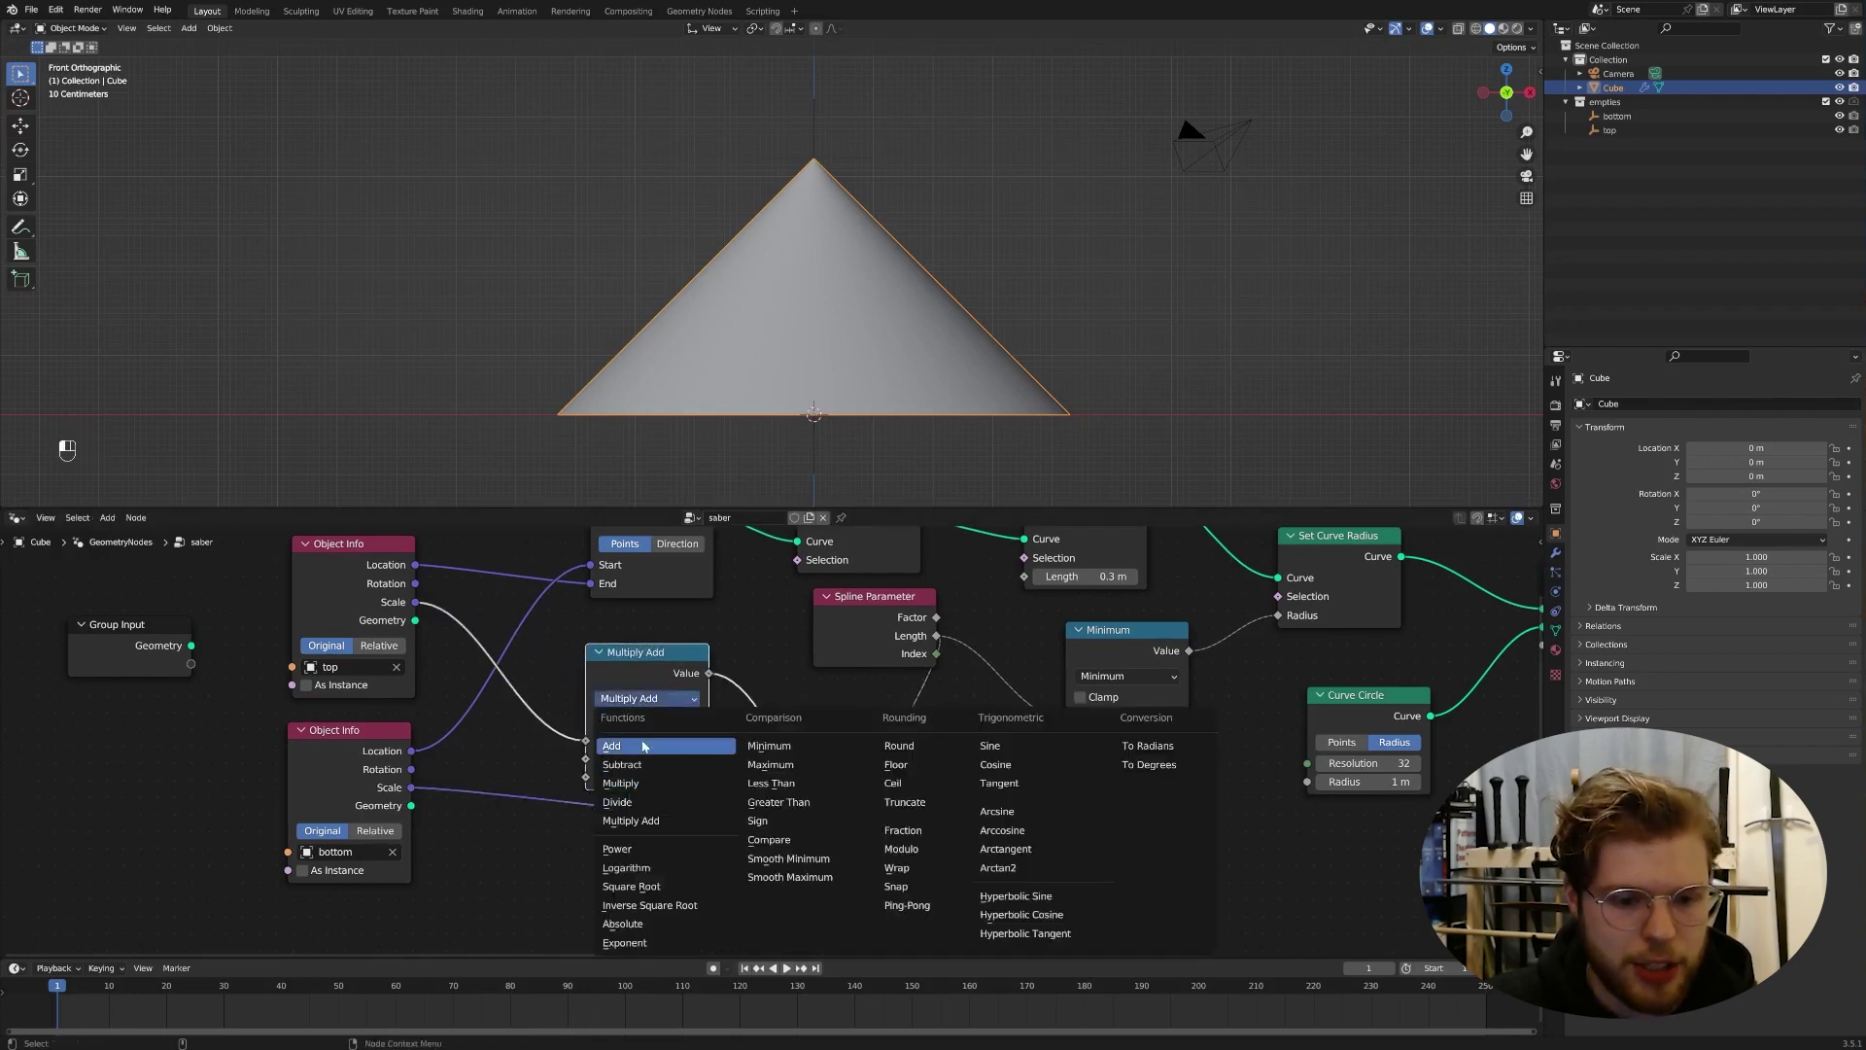
left_click(637, 765)
Step: Duplicate the Subtract node onto the link between the bottom empty's Scale and the Multiplier, and nudge the Multiply Add node aside
key("shift+d")
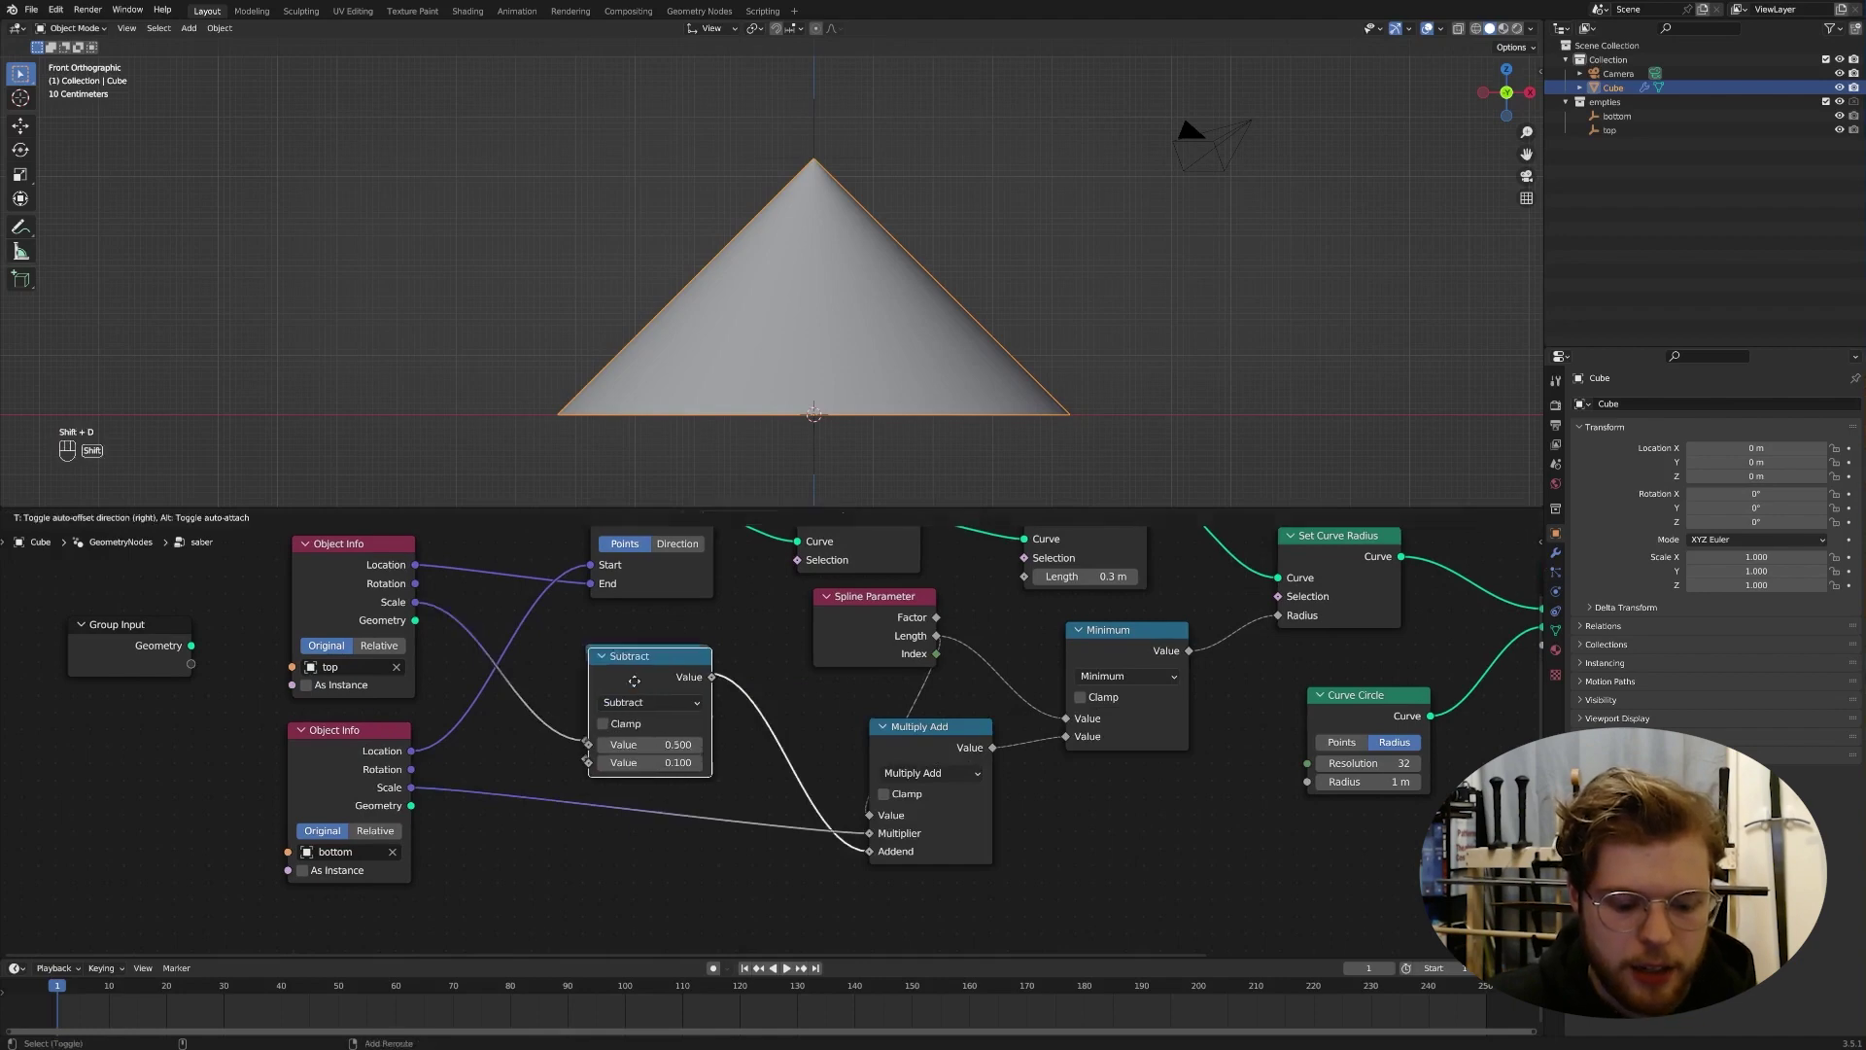
left_click(653, 826)
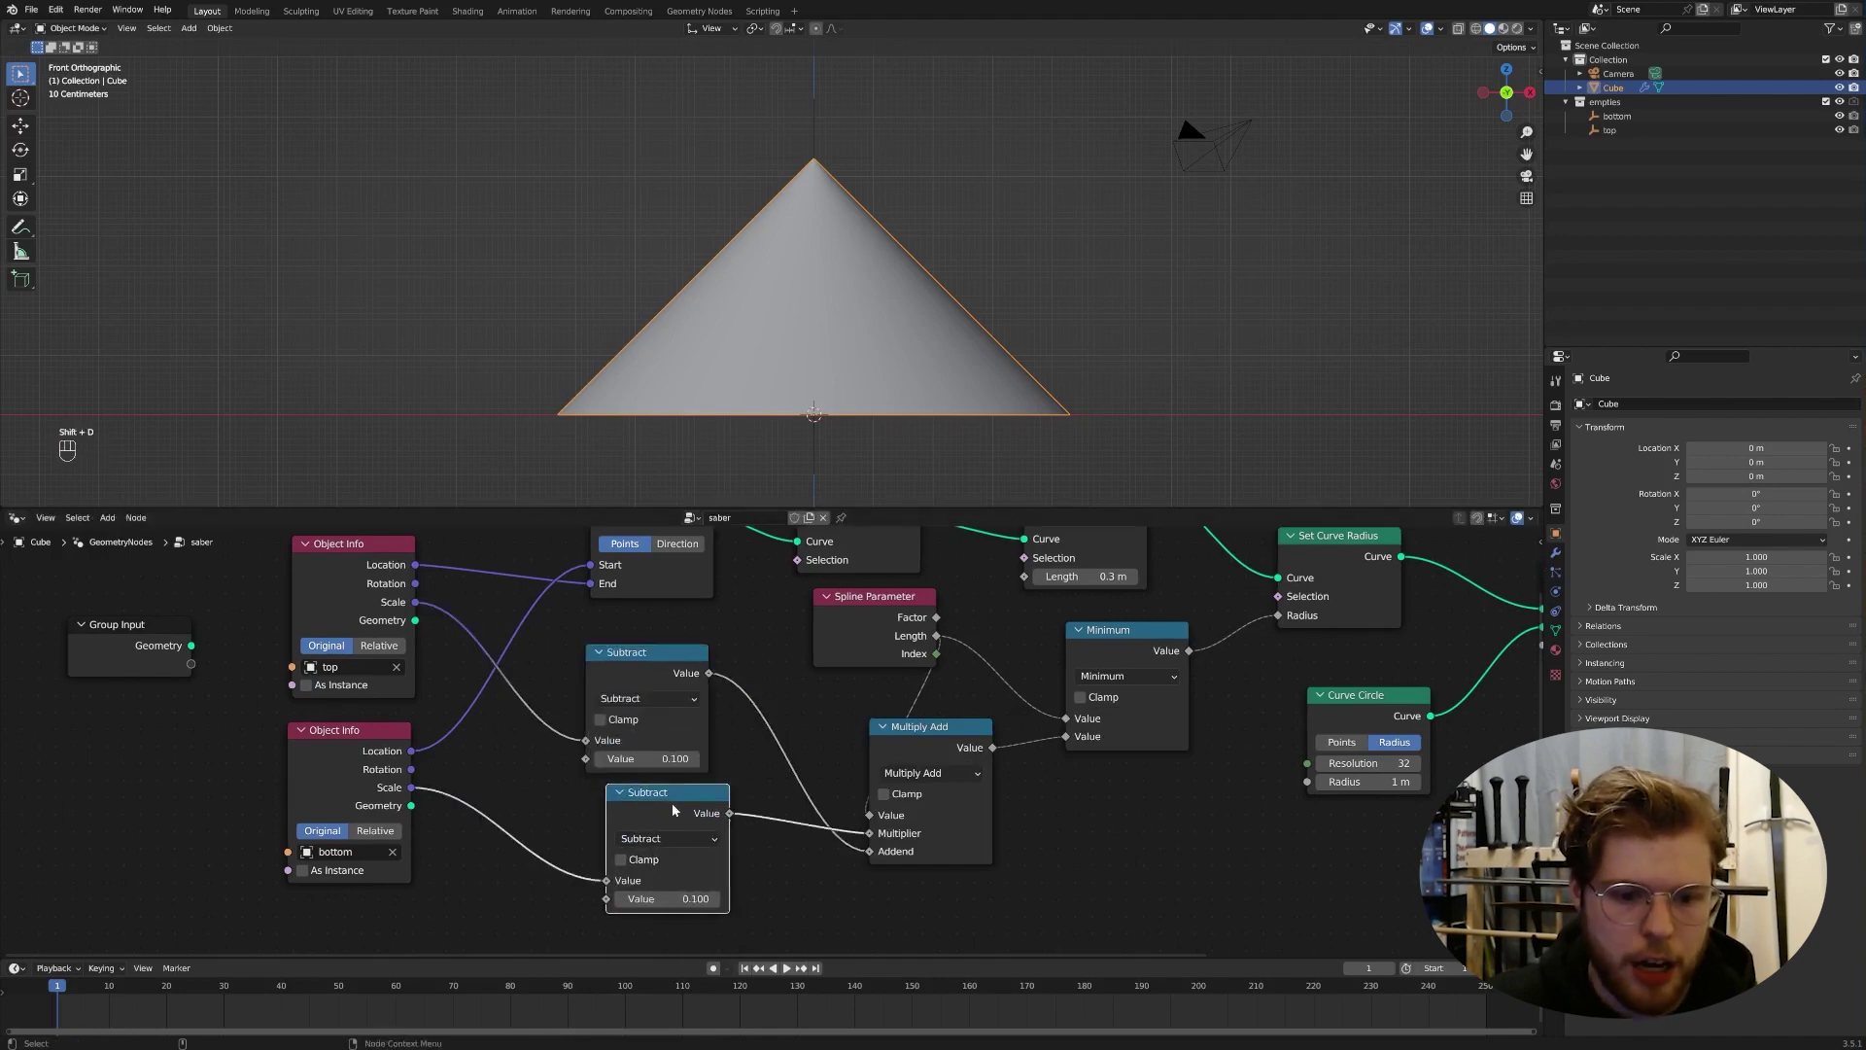
left_click_drag(914, 774, 906, 772)
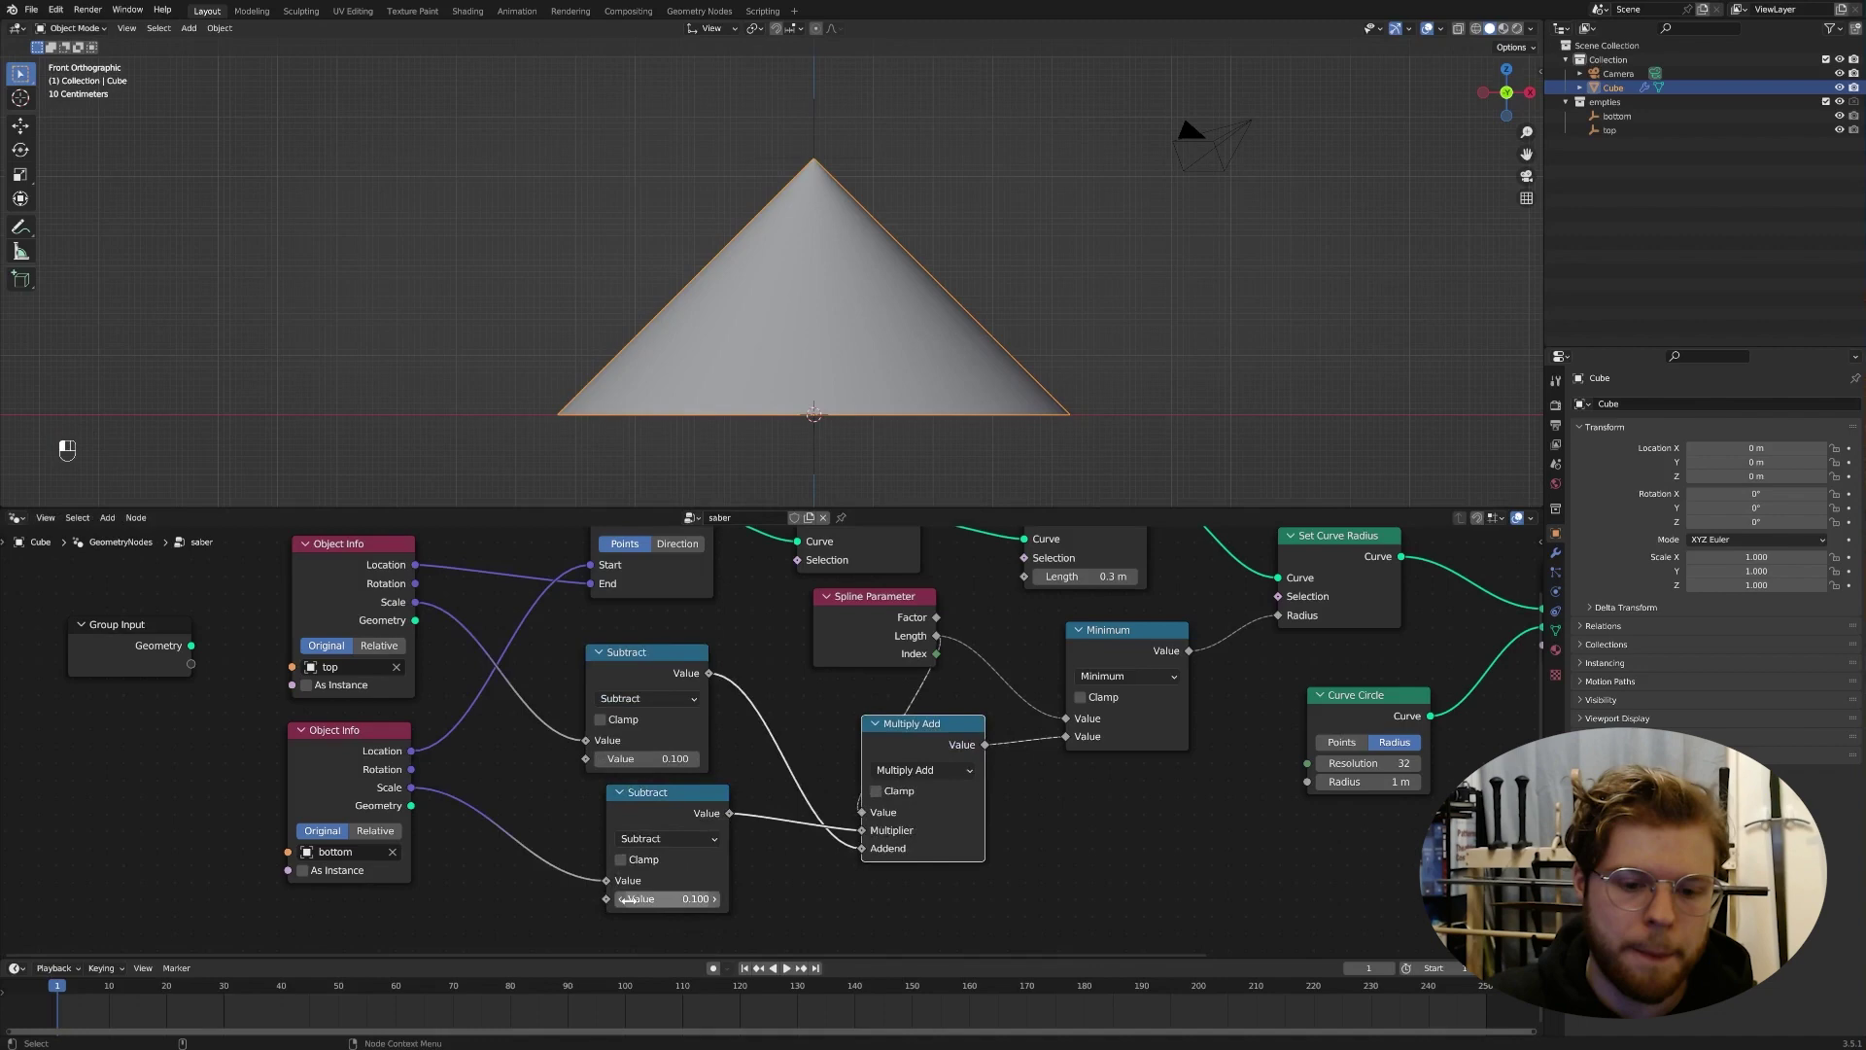
Step: Set the subtracted value of the bottom empty's Subtract node to 1.000
left_click(713, 899)
left_click(714, 900)
left_click(714, 899)
left_click(713, 899)
left_click(715, 900)
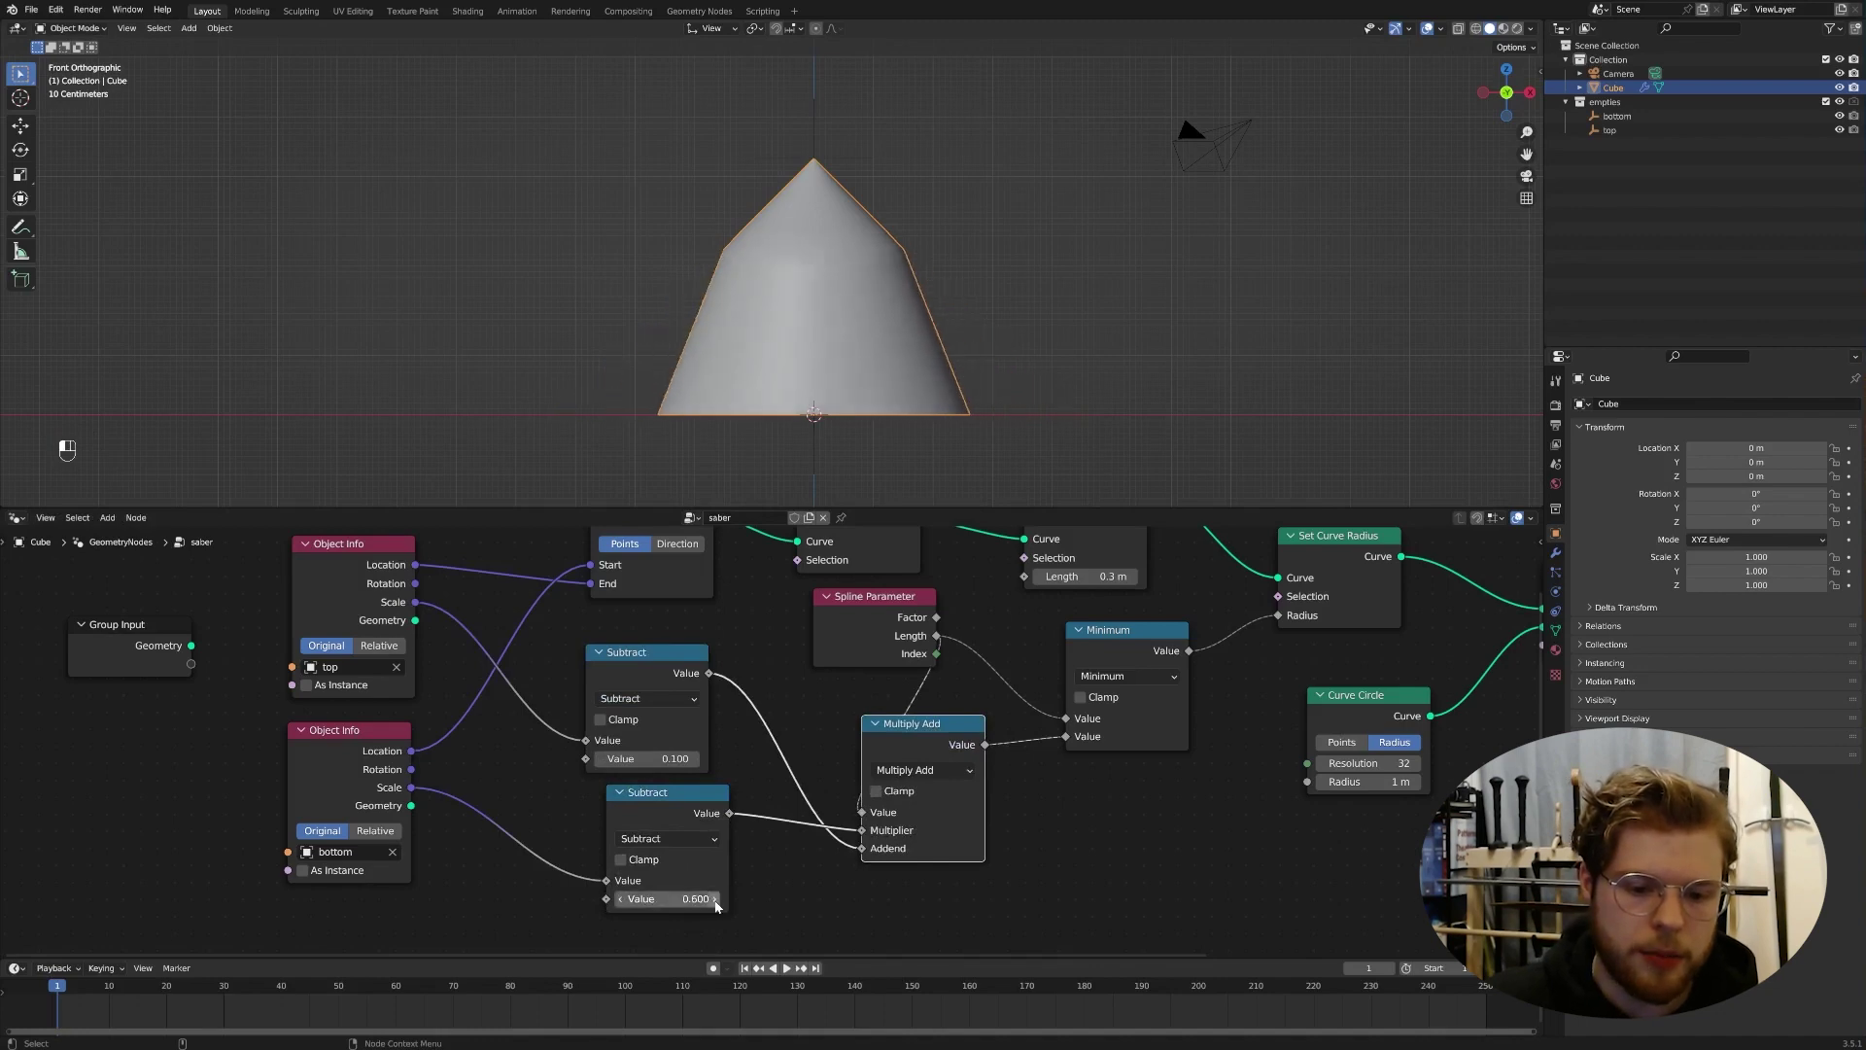
left_click(713, 899)
left_click(713, 899)
left_click(713, 899)
left_click(714, 899)
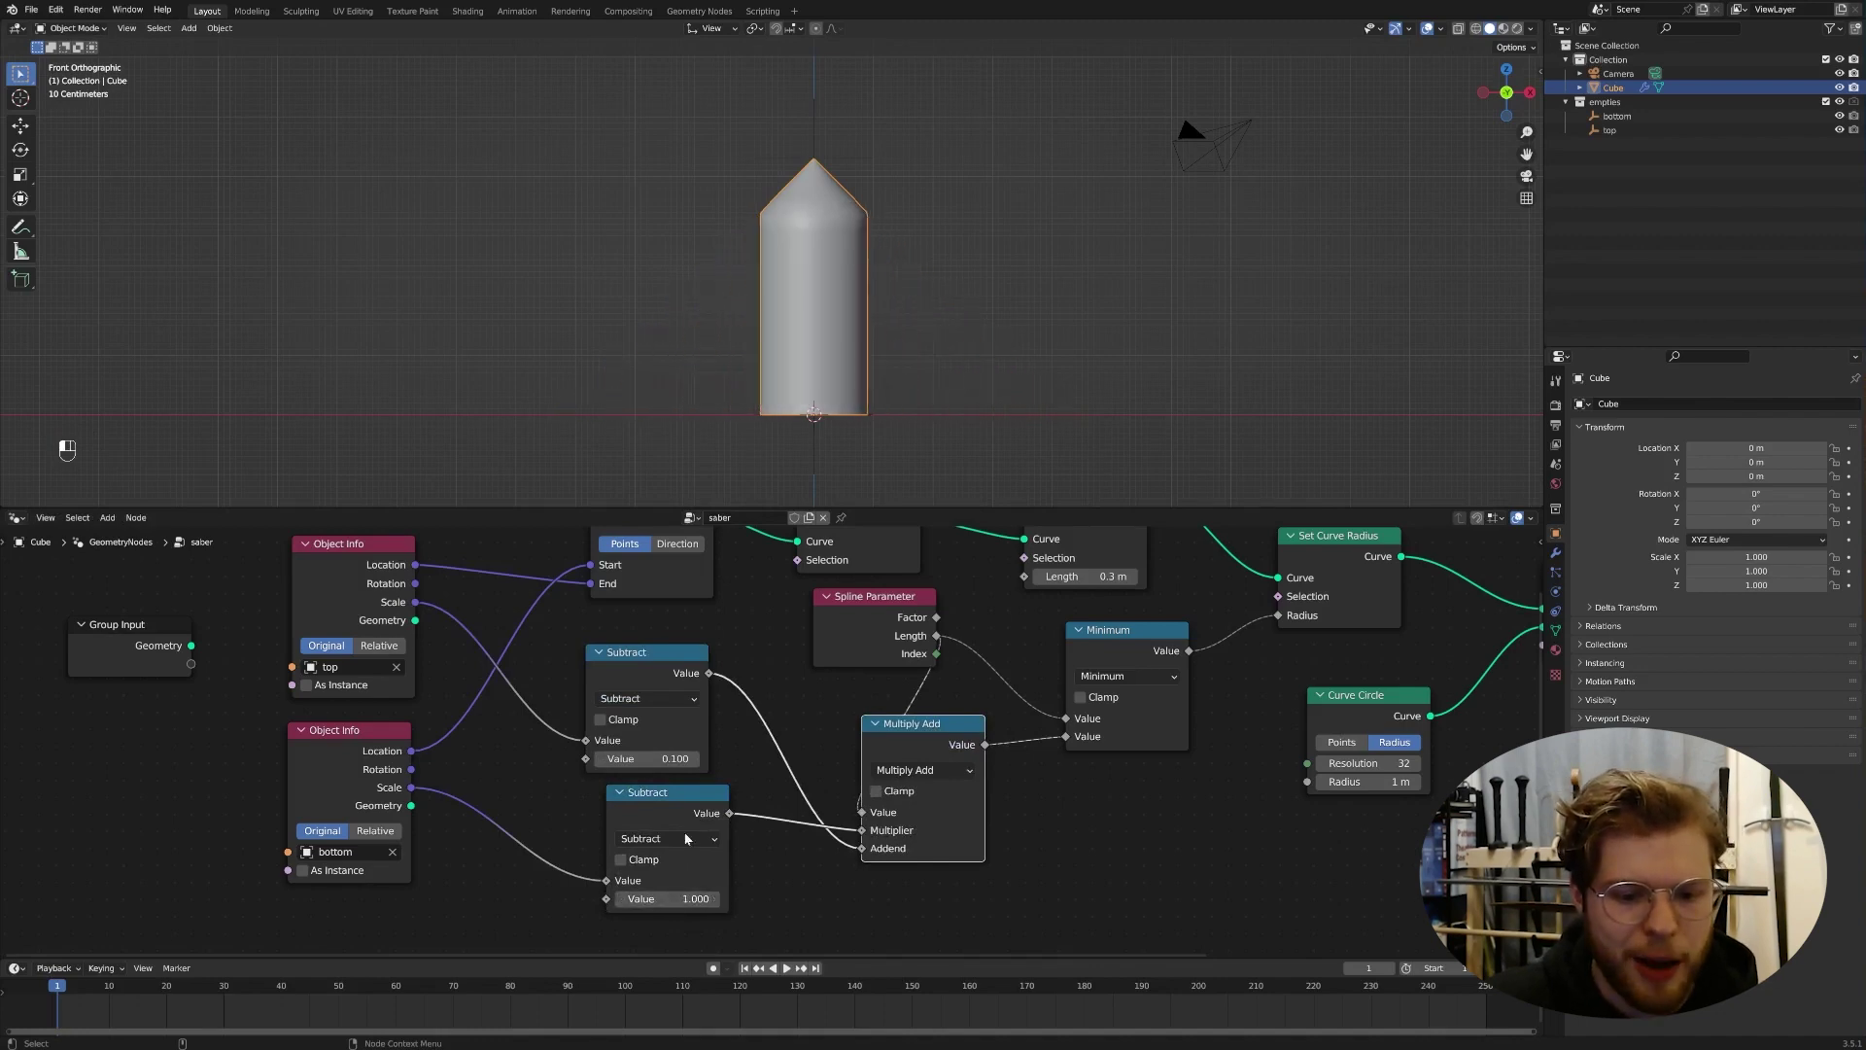
Step: Set the subtracted value of the top empty's Subtract node to 0.900
left_click(694, 759)
left_click(694, 758)
left_click(694, 758)
left_click(694, 758)
left_click(694, 758)
left_click(694, 758)
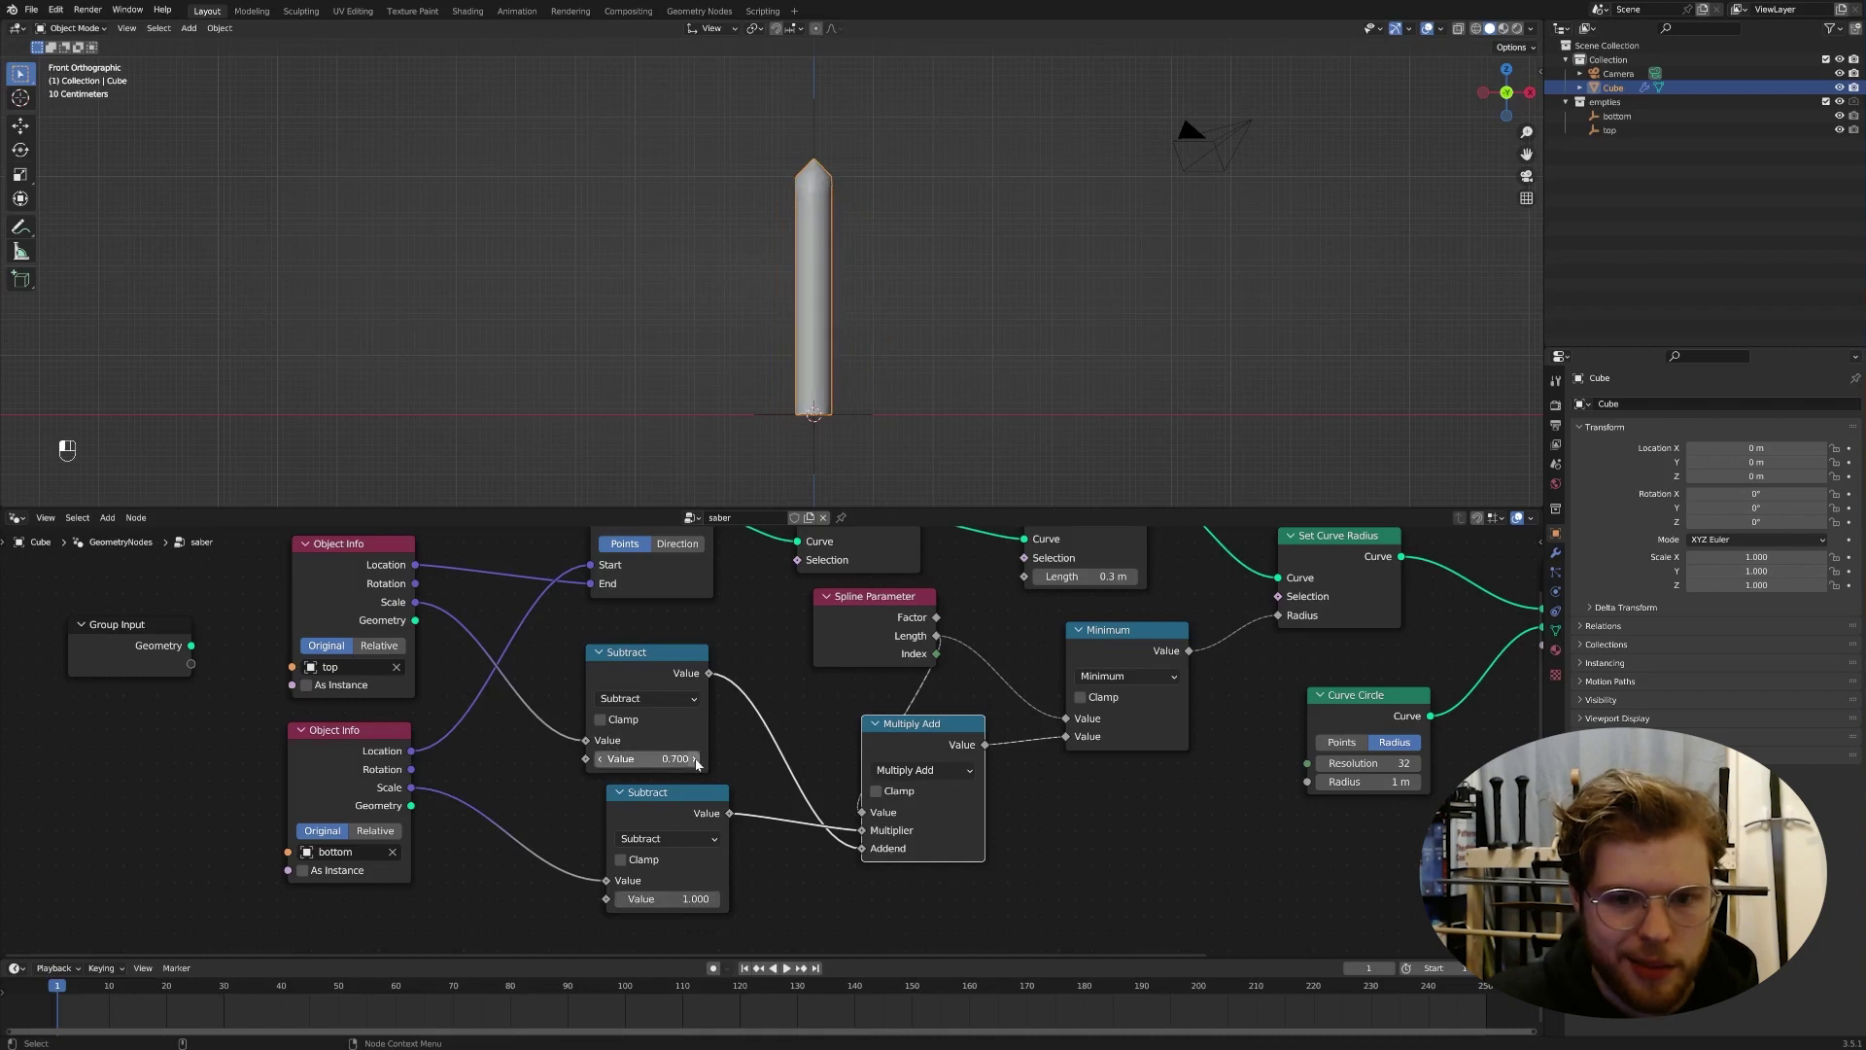
left_click(695, 759)
left_click(695, 760)
left_click(695, 759)
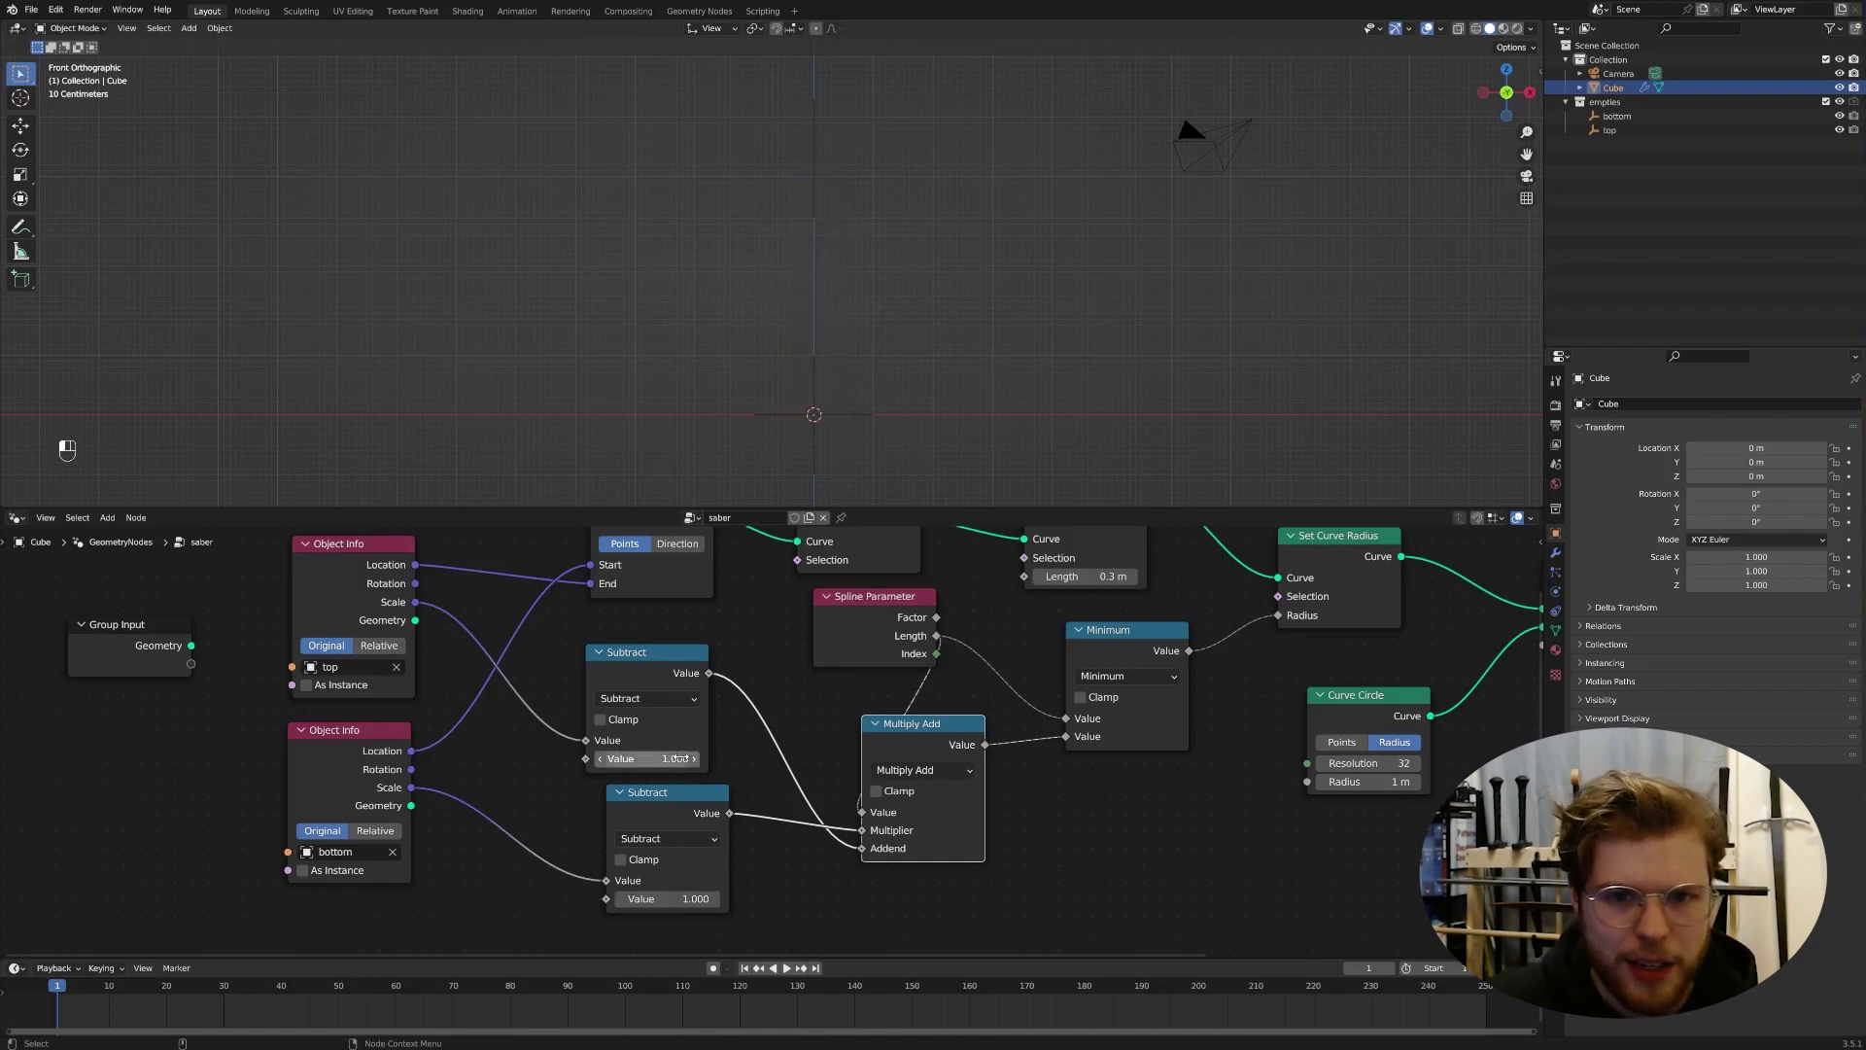
left_click(693, 762)
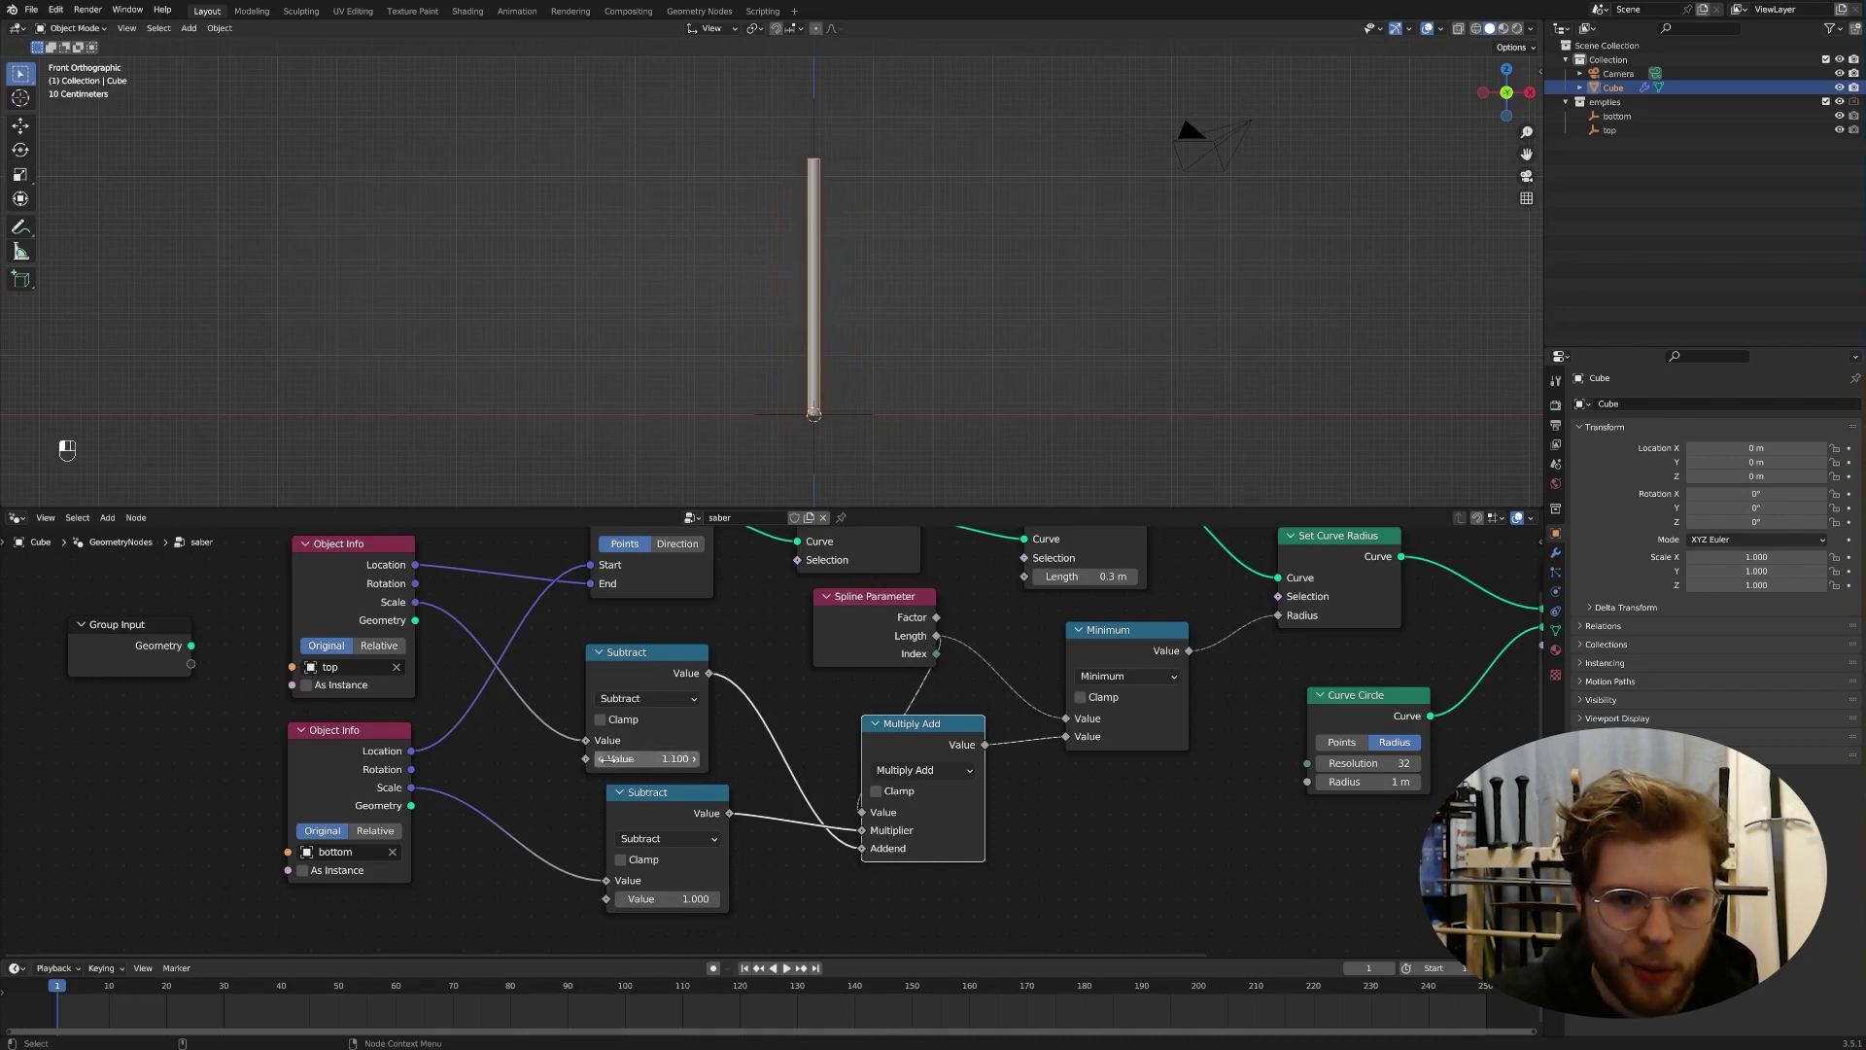
left_click(596, 760)
left_click(599, 759)
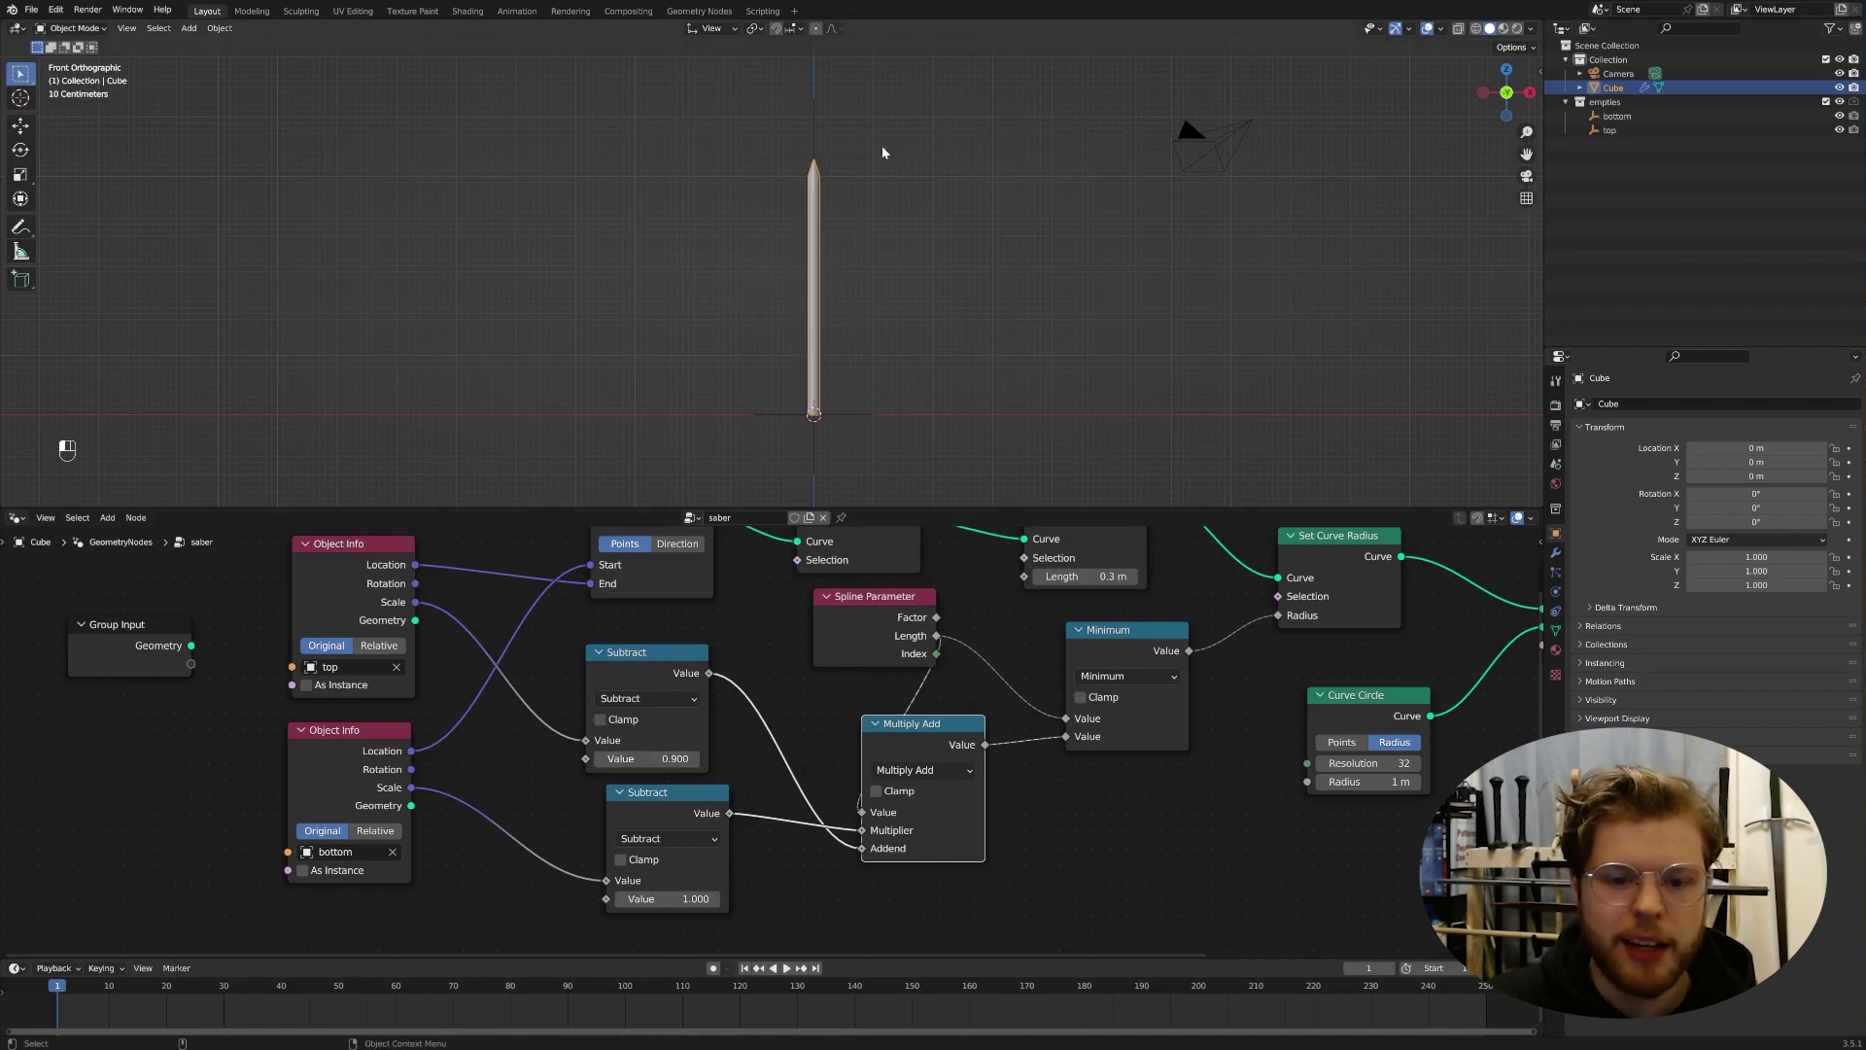
Step: Scale up the bottom empty to widen the blade's base, and scale the top empty to about 2.18
left_click(865, 415)
key("s")
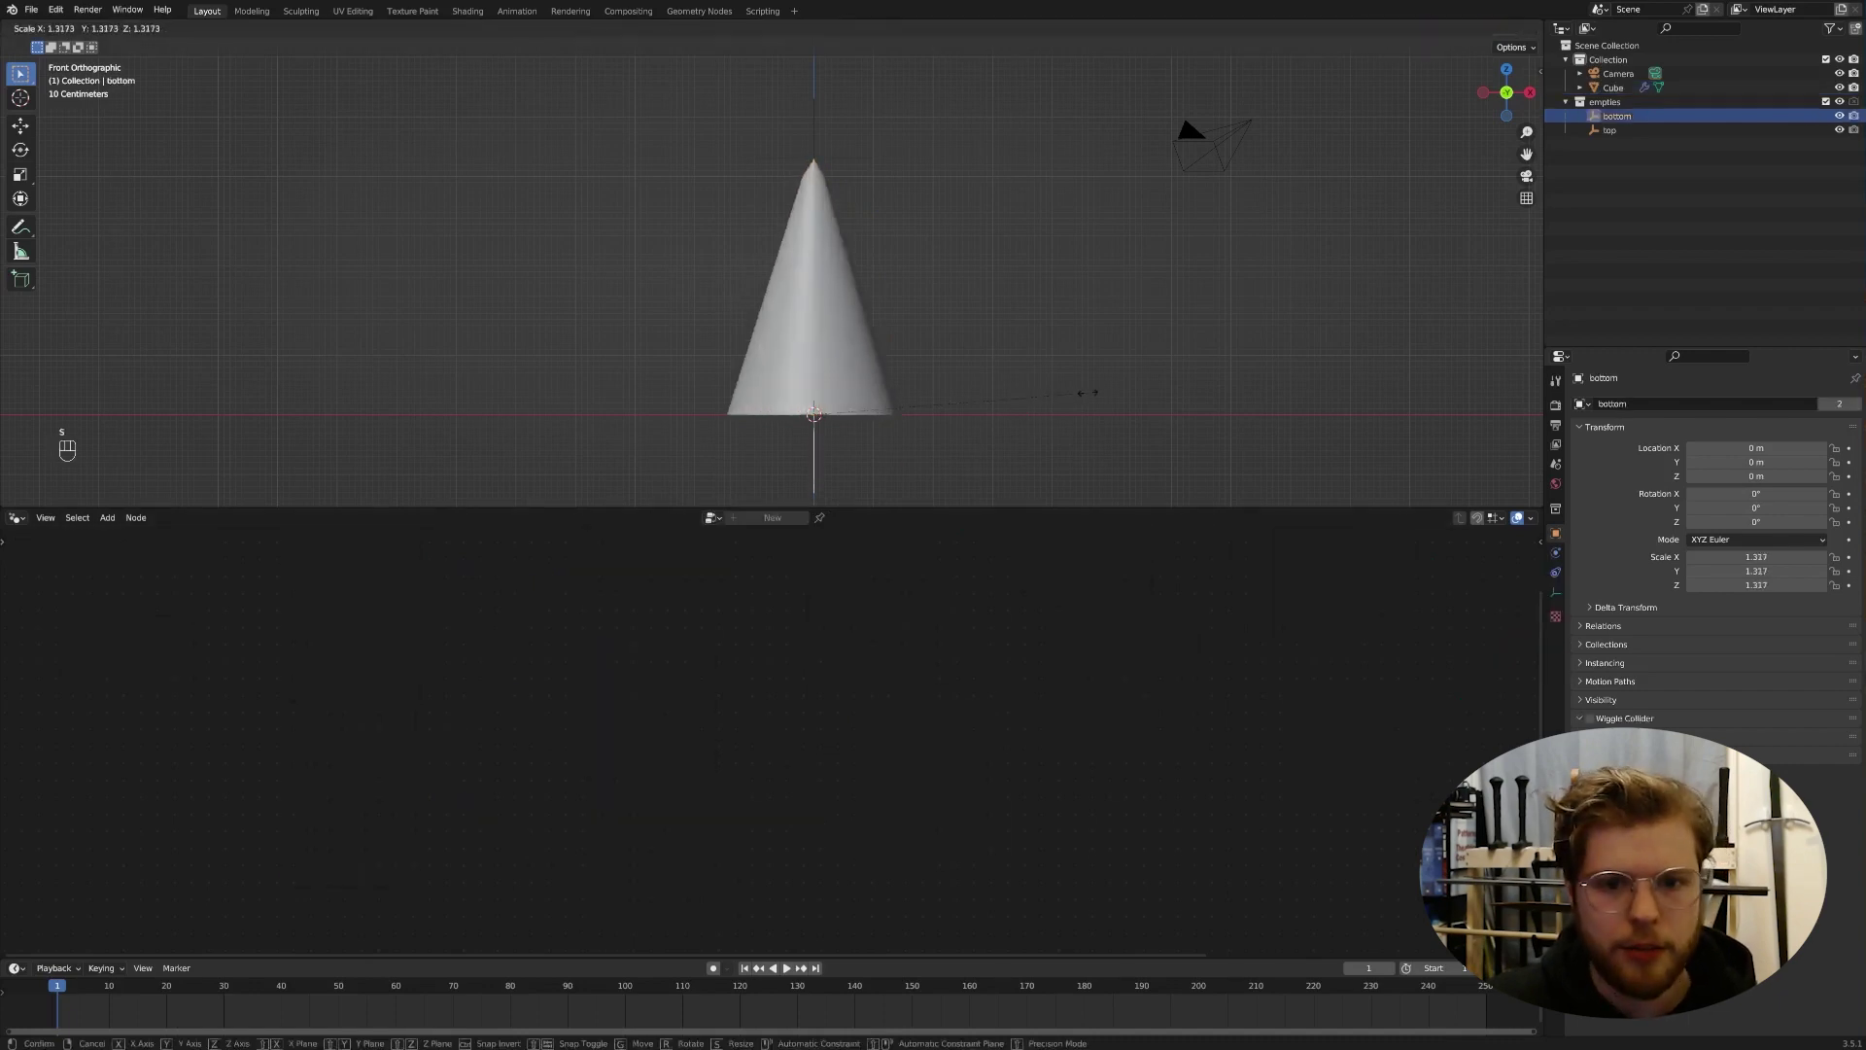
left_click(967, 279)
left_click(851, 158)
key("s")
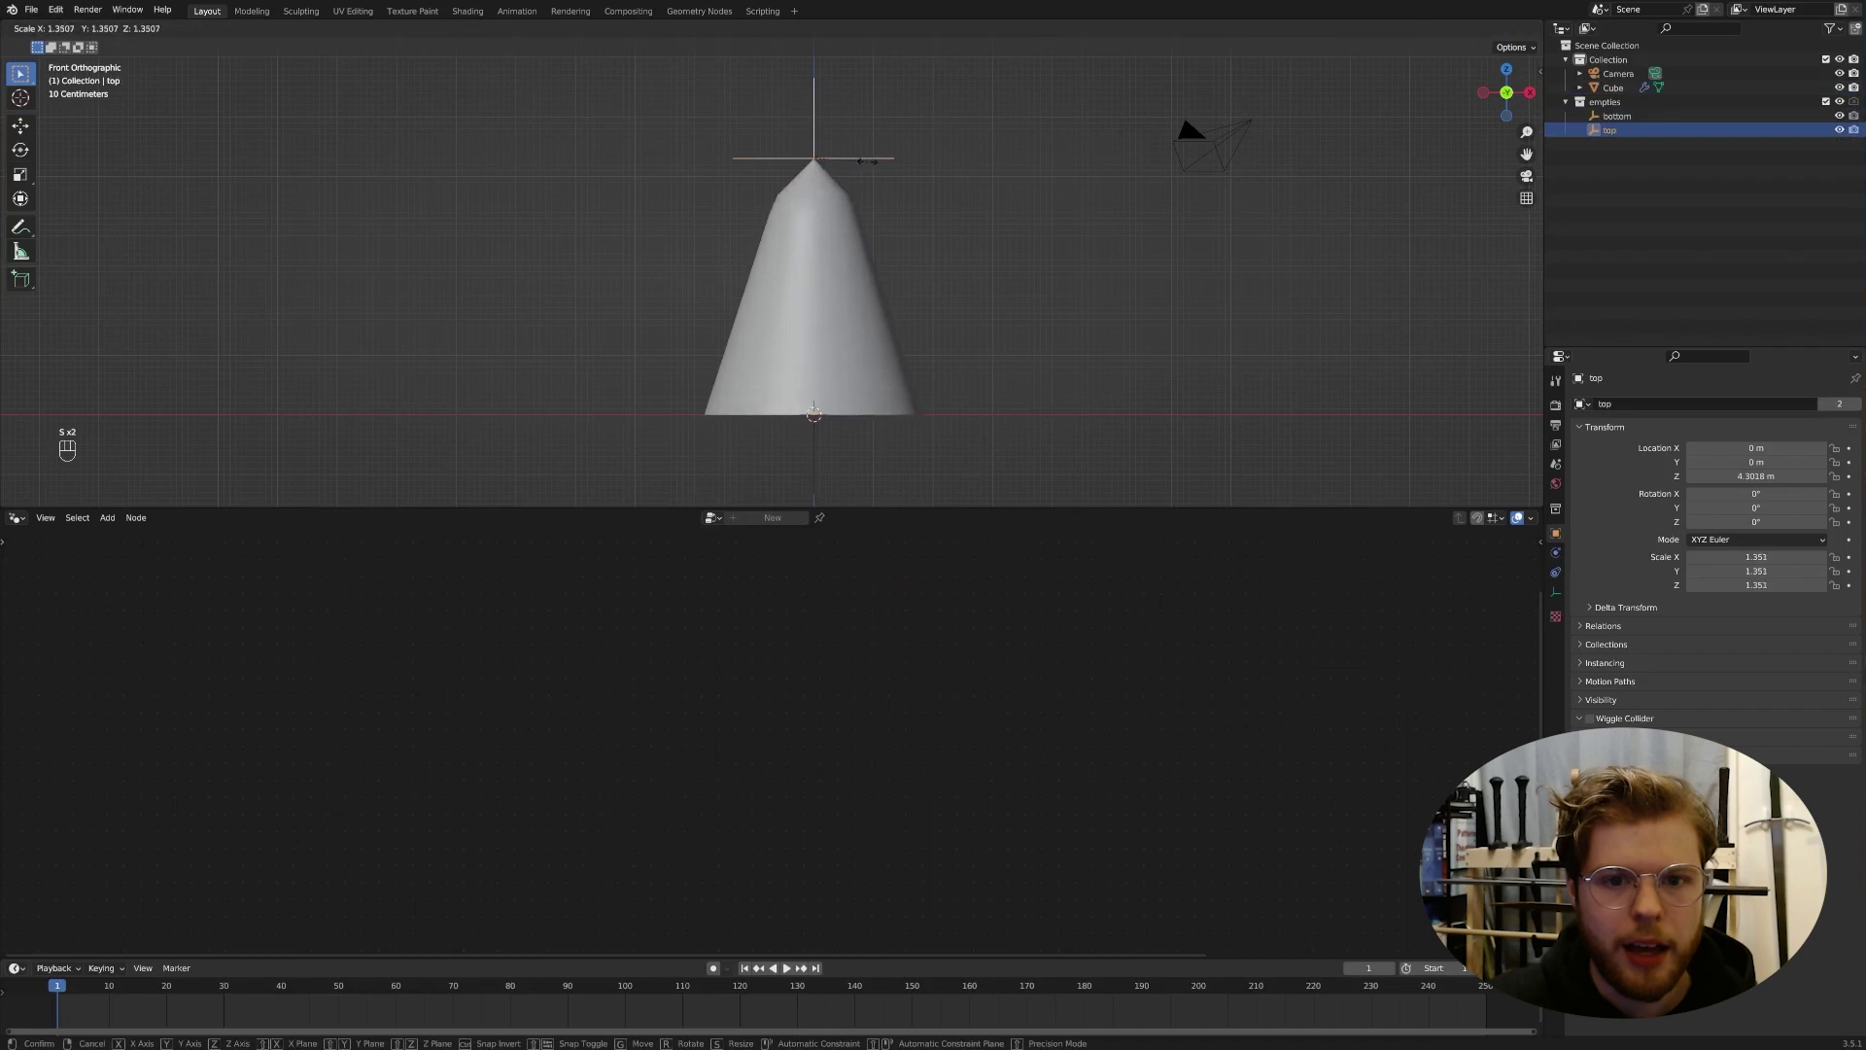
left_click(903, 159)
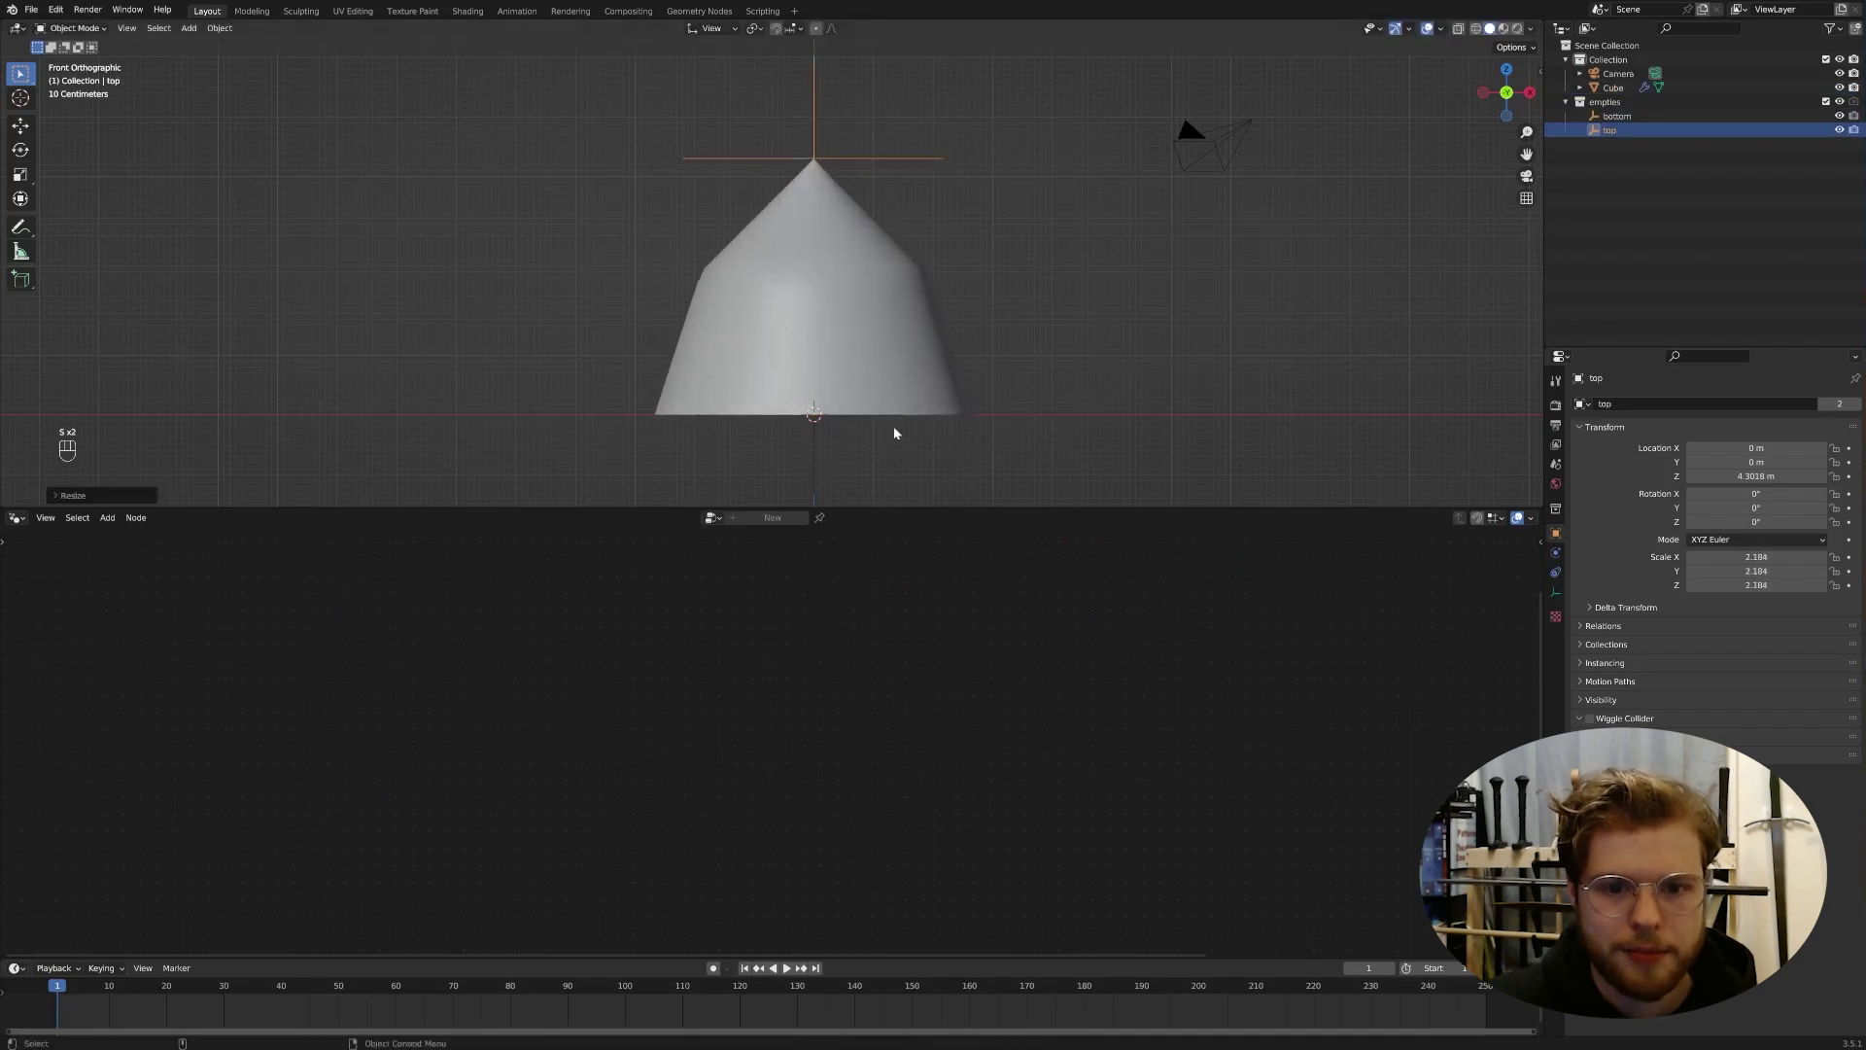
Step: Scale the bottom empty down to about 0.916 to narrow the blade's base, and deselect it
left_click(817, 445)
key("s")
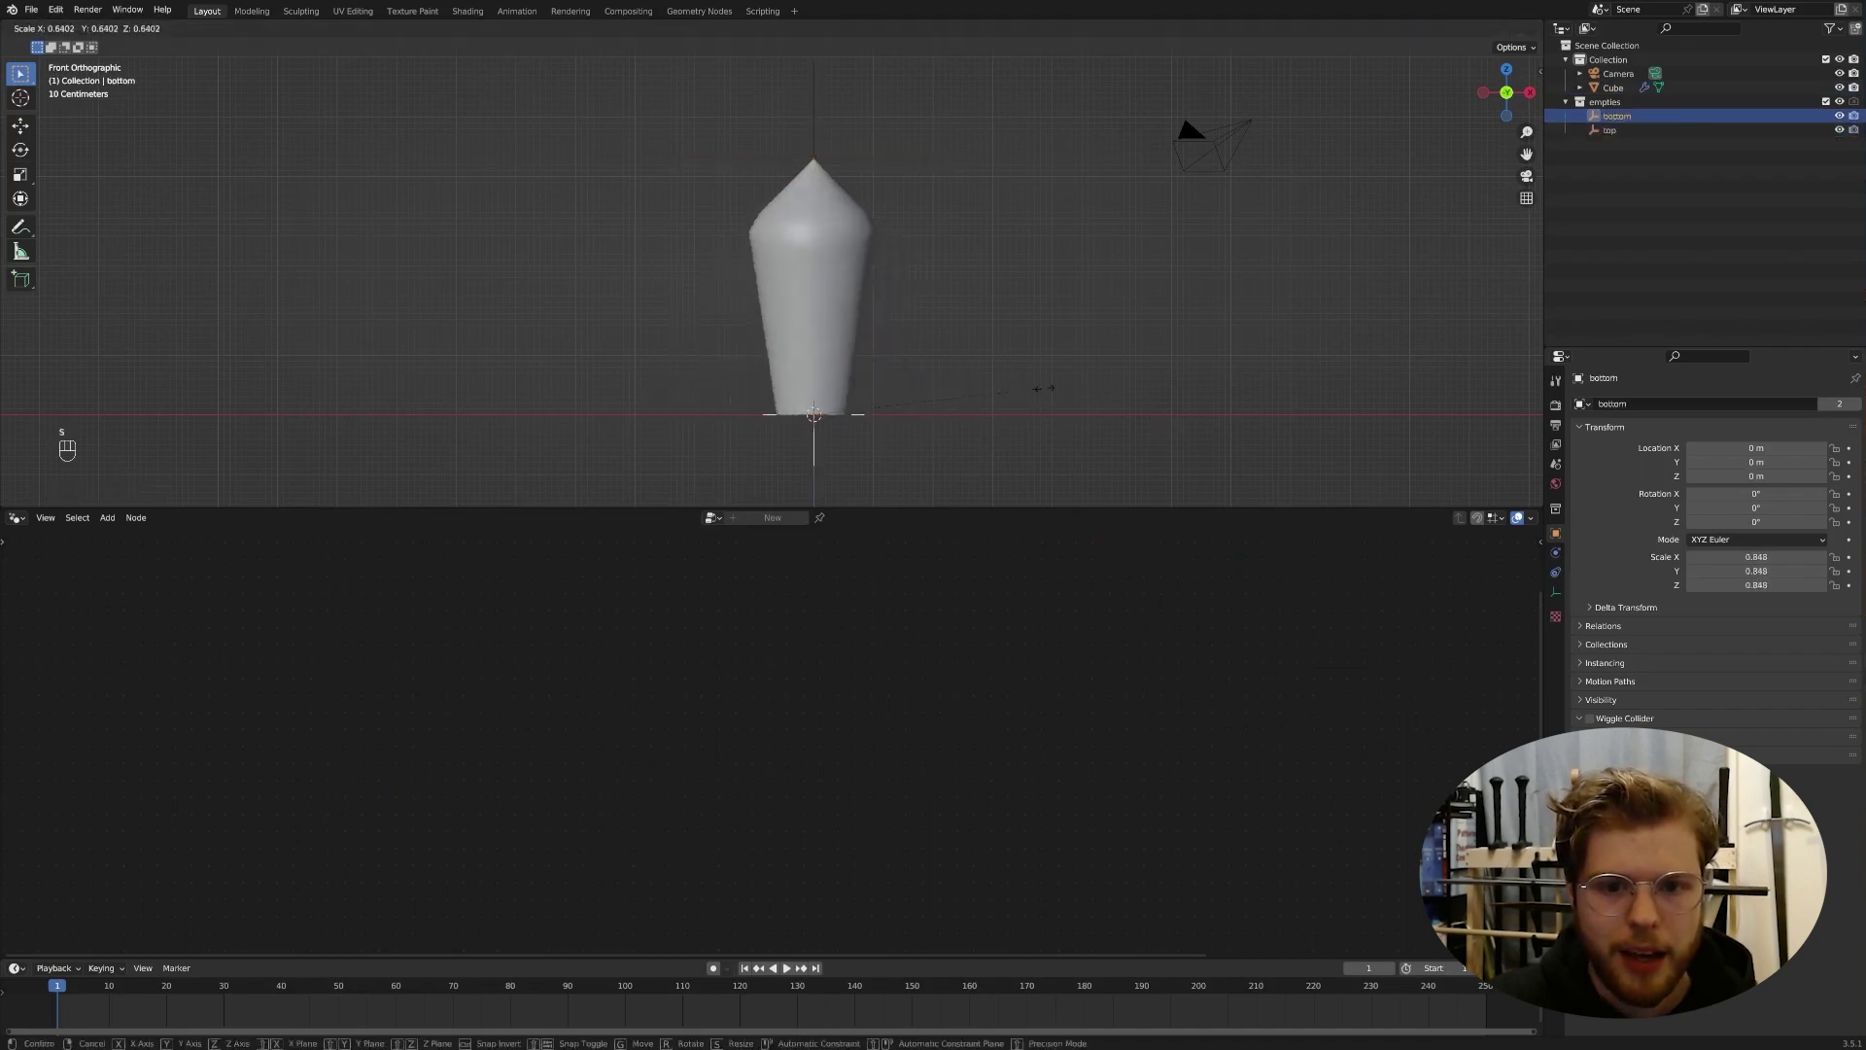
left_click(1062, 394)
left_click(1037, 186)
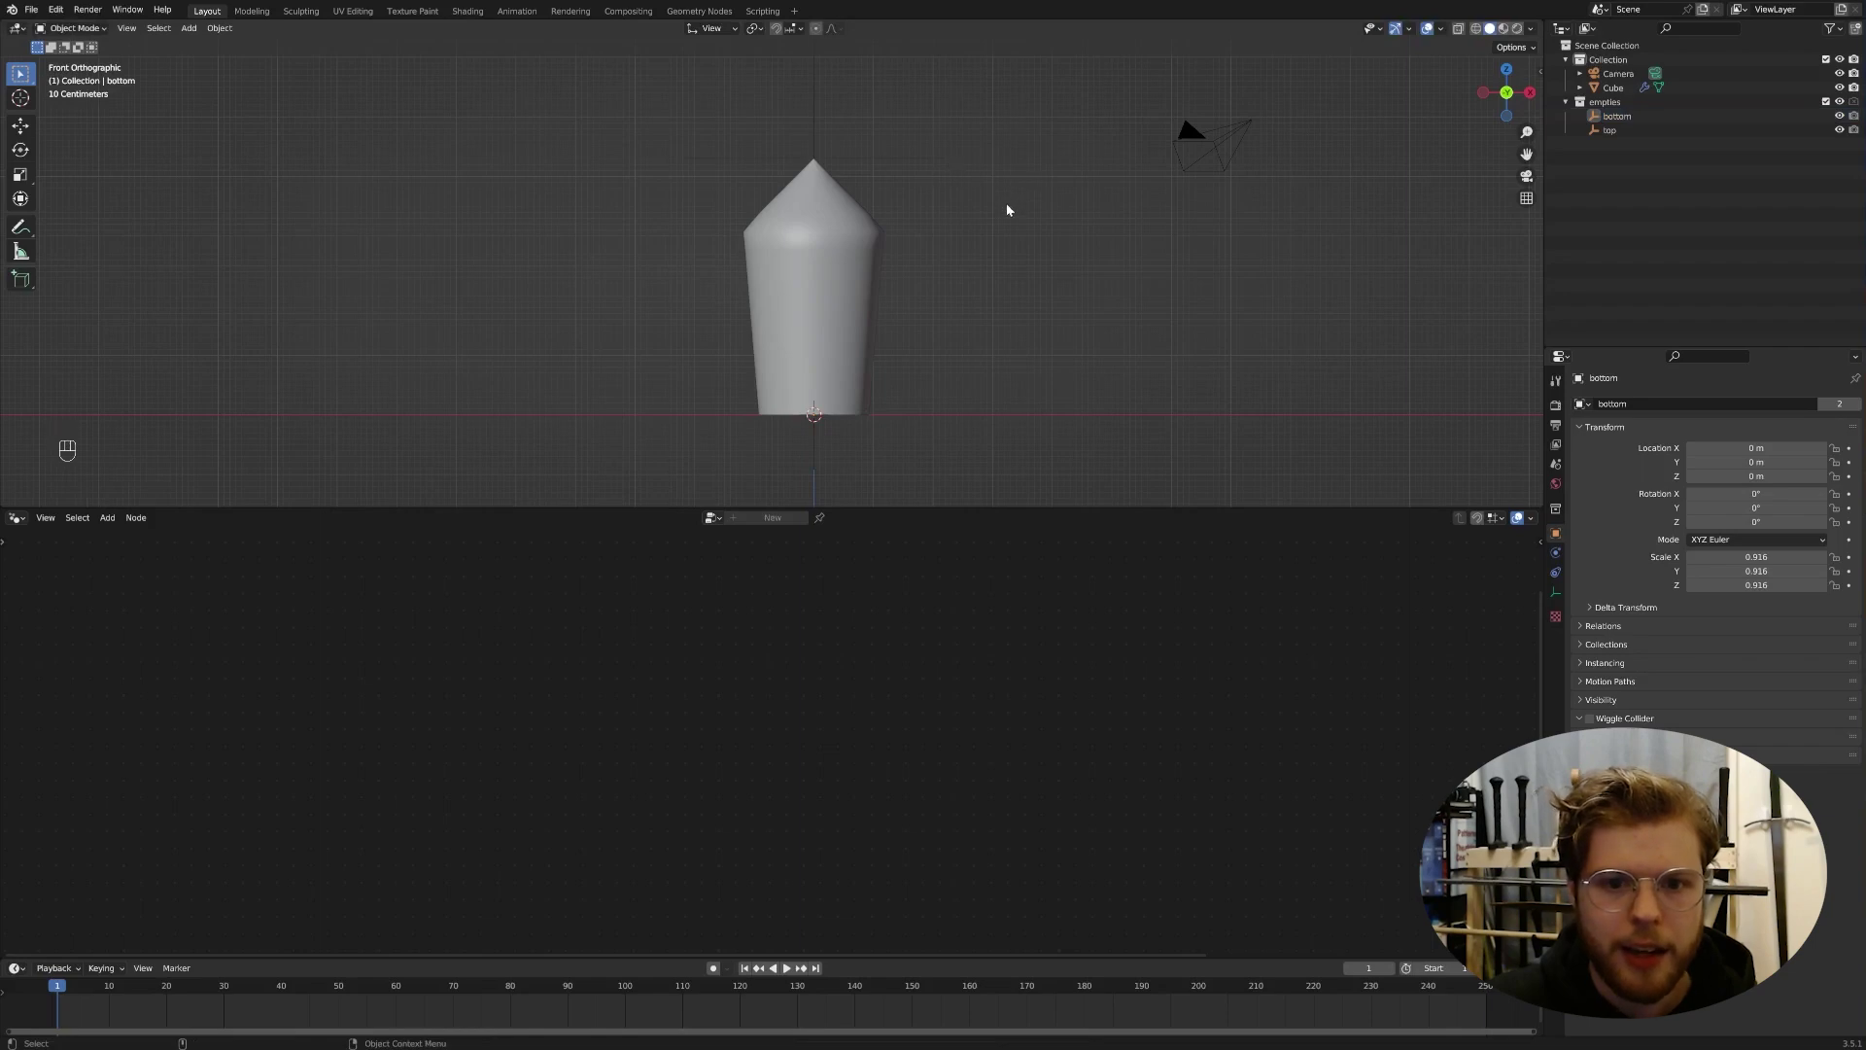
Step: Scale the top empty down to about 1.090 to narrow the upper part of the blade
middle_click_drag(1007, 210, 1001, 290)
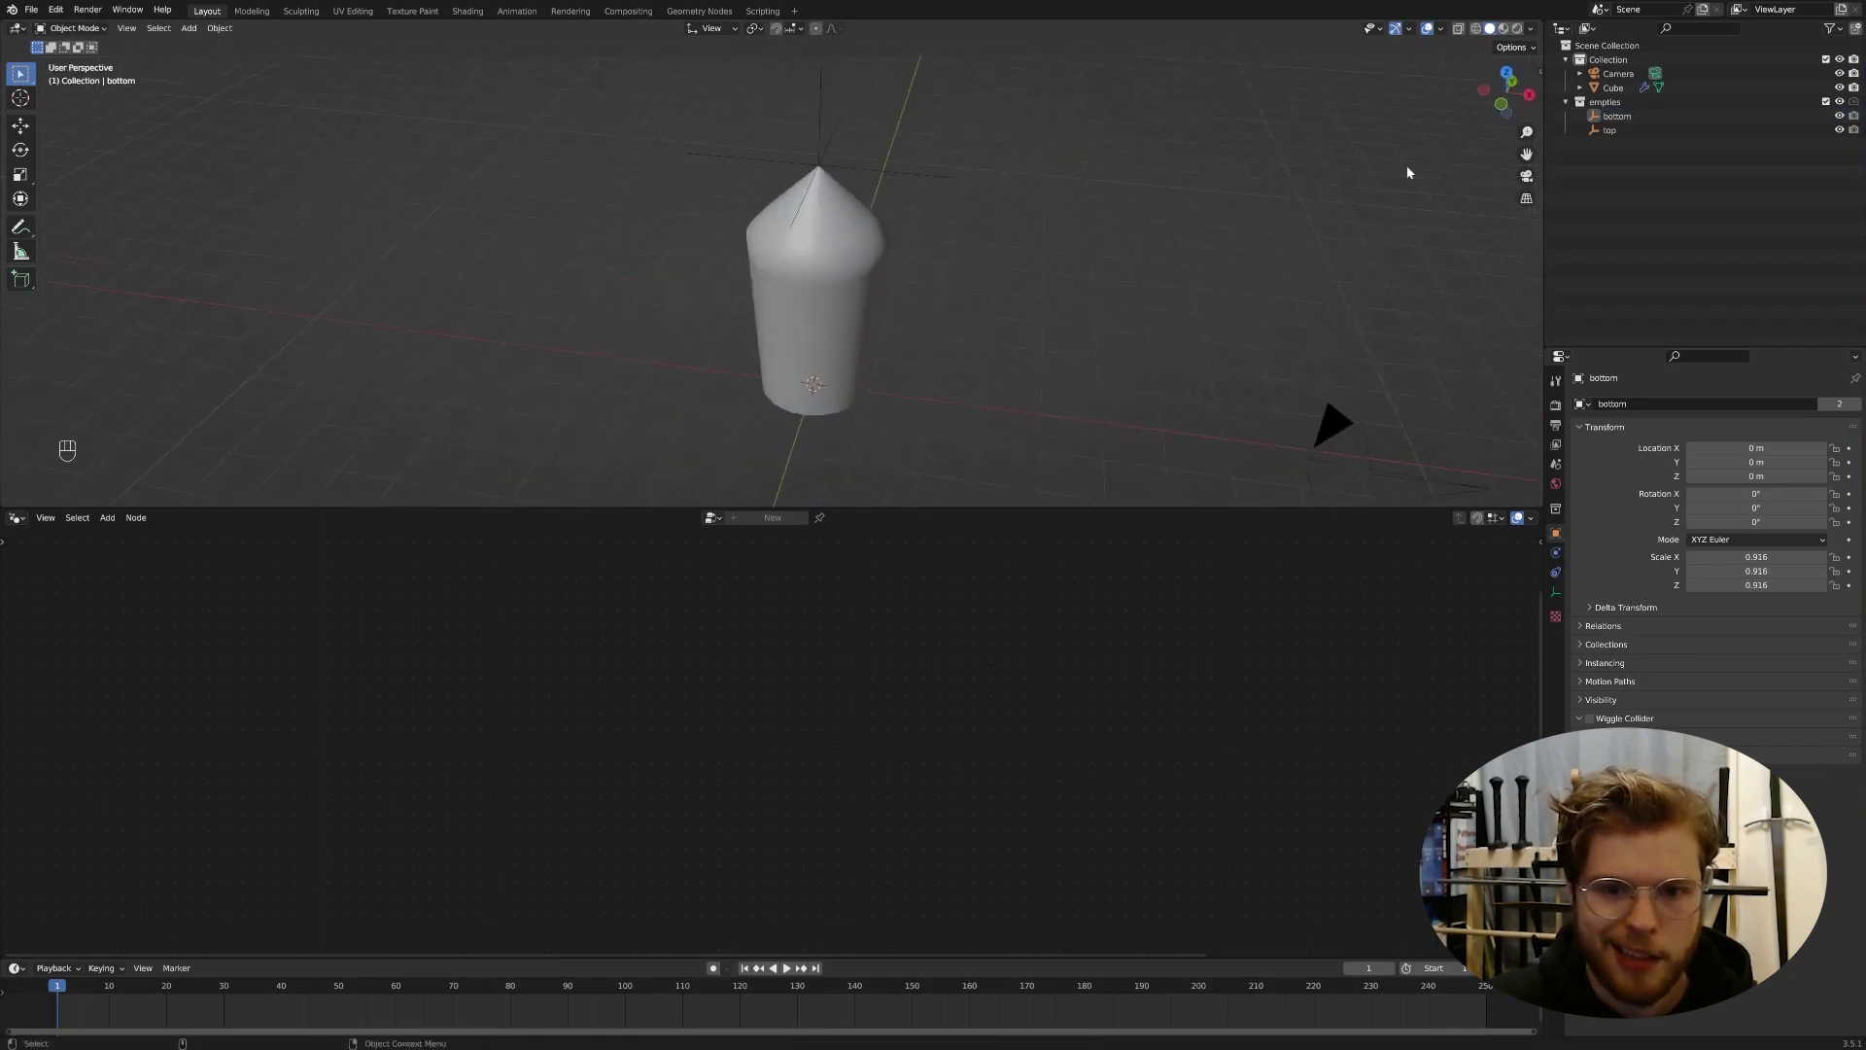
left_click(1501, 103)
left_click(923, 172)
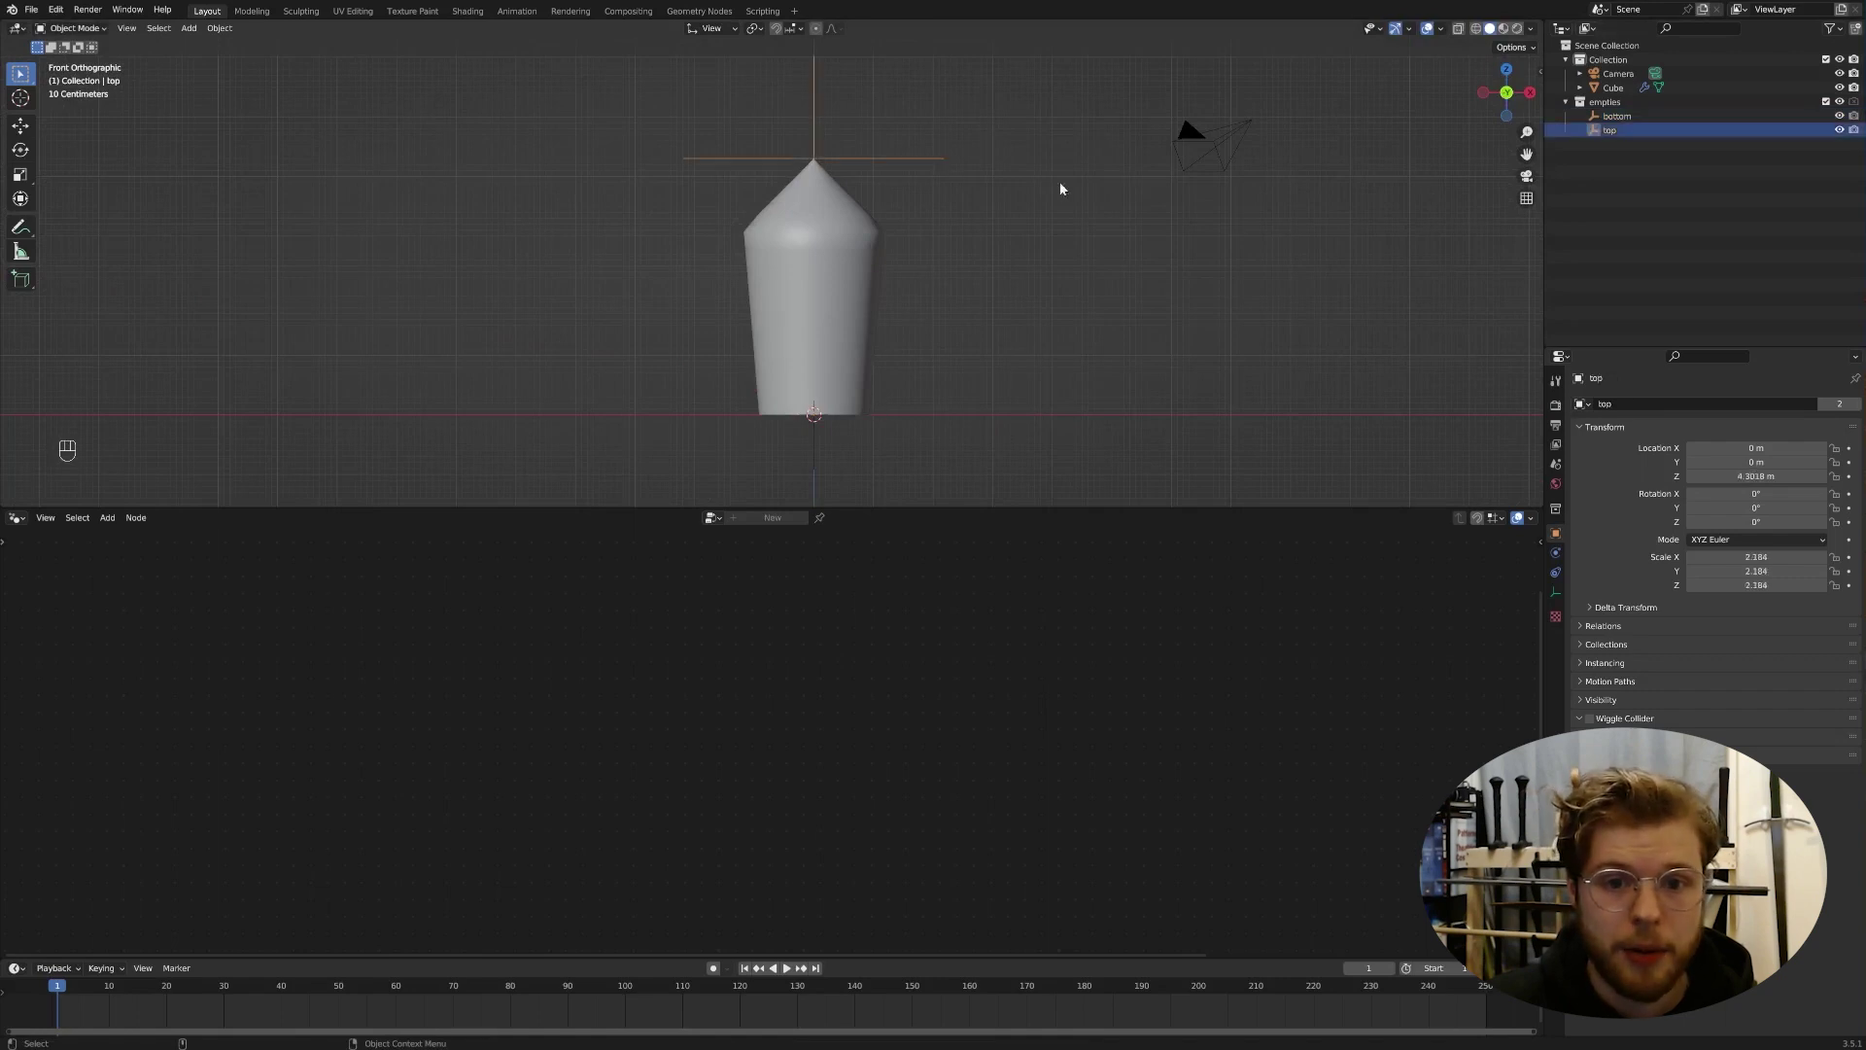
key("s")
left_click(973, 167)
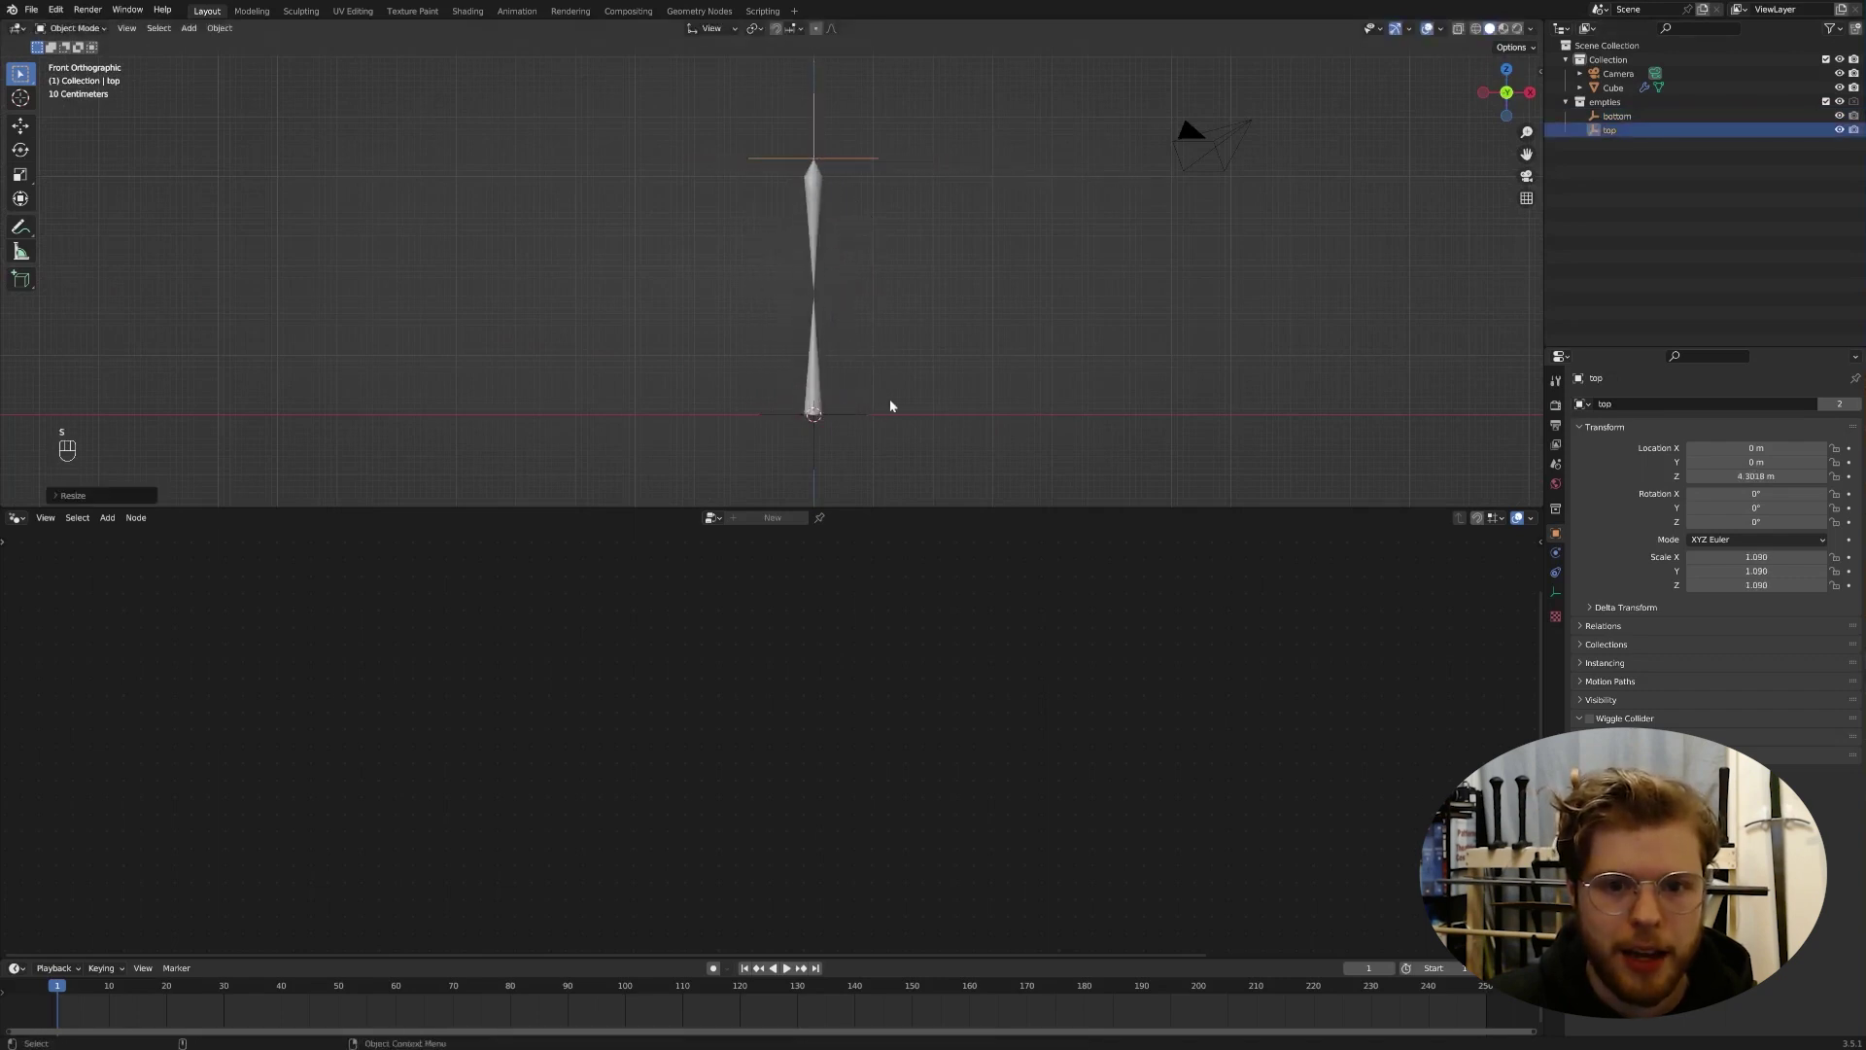
Step: Scale the bottom empty slightly to adjust the blade's base, and scale the top empty up to about 1.207
left_click(863, 418)
key("s")
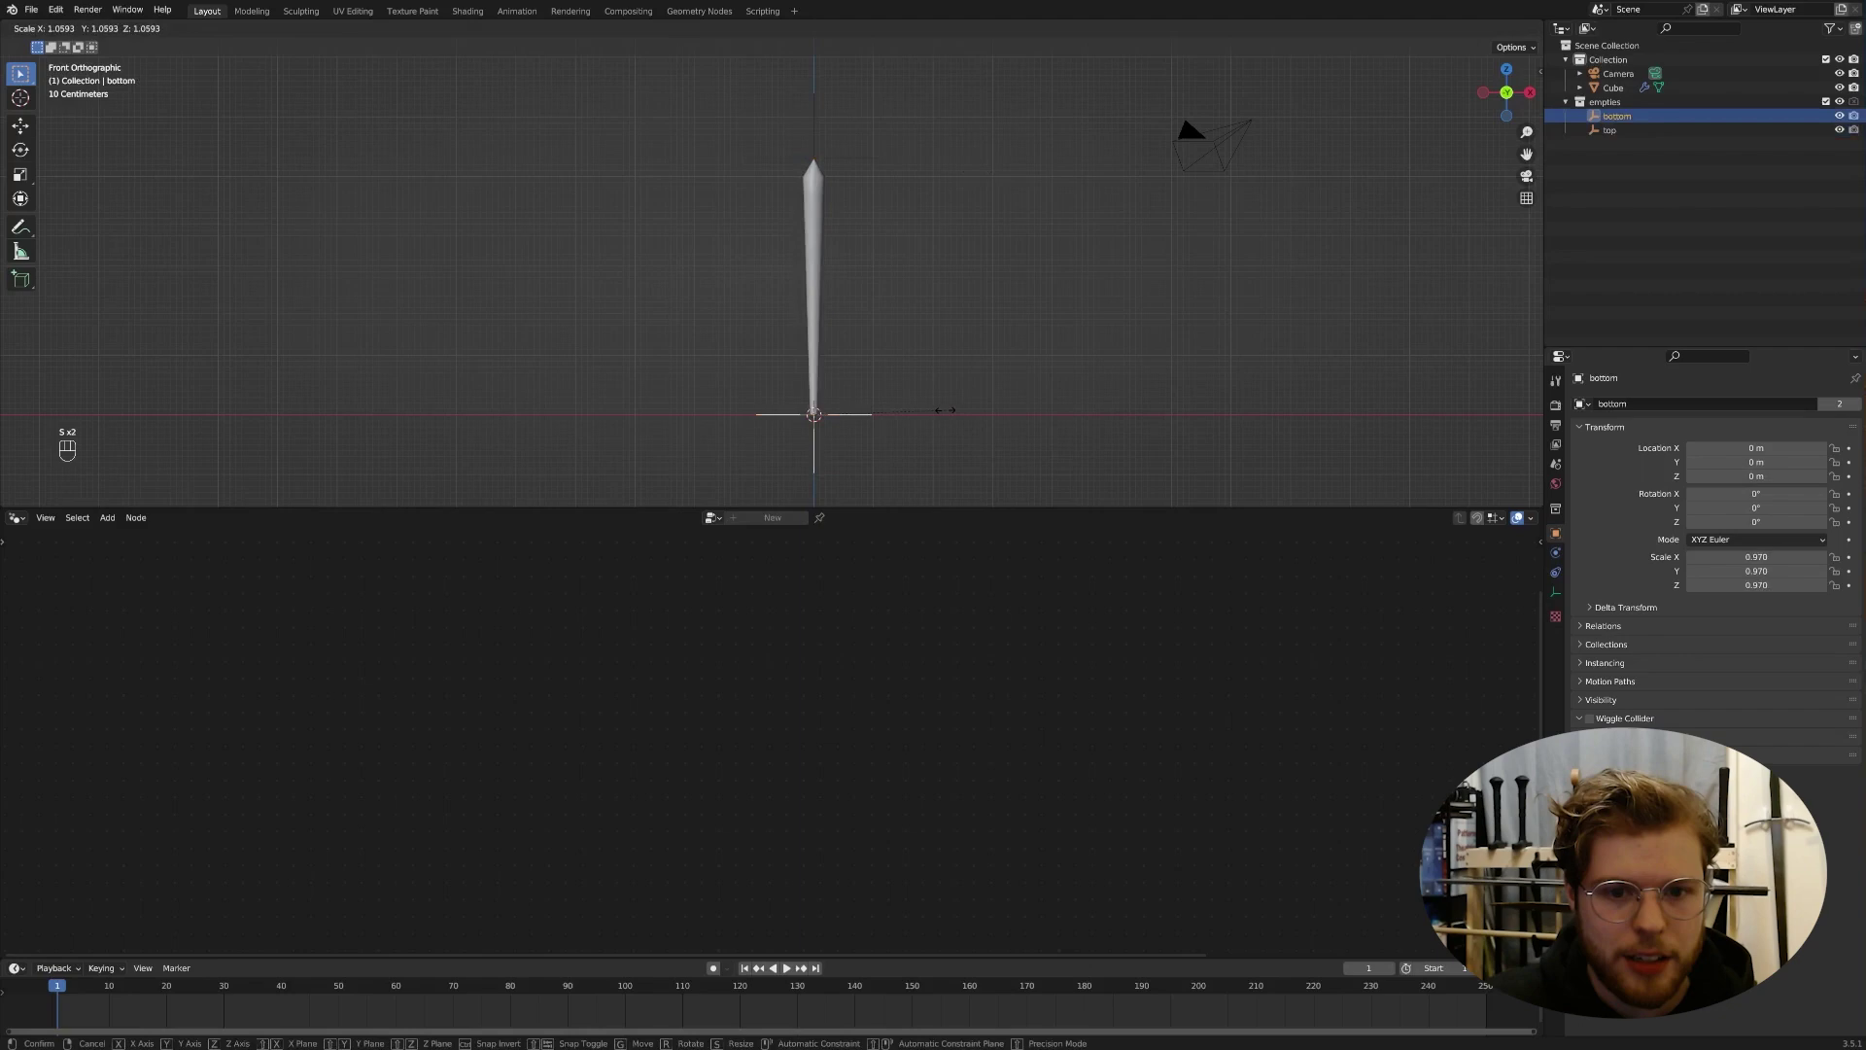
left_click(946, 415)
left_click(850, 154)
key("s")
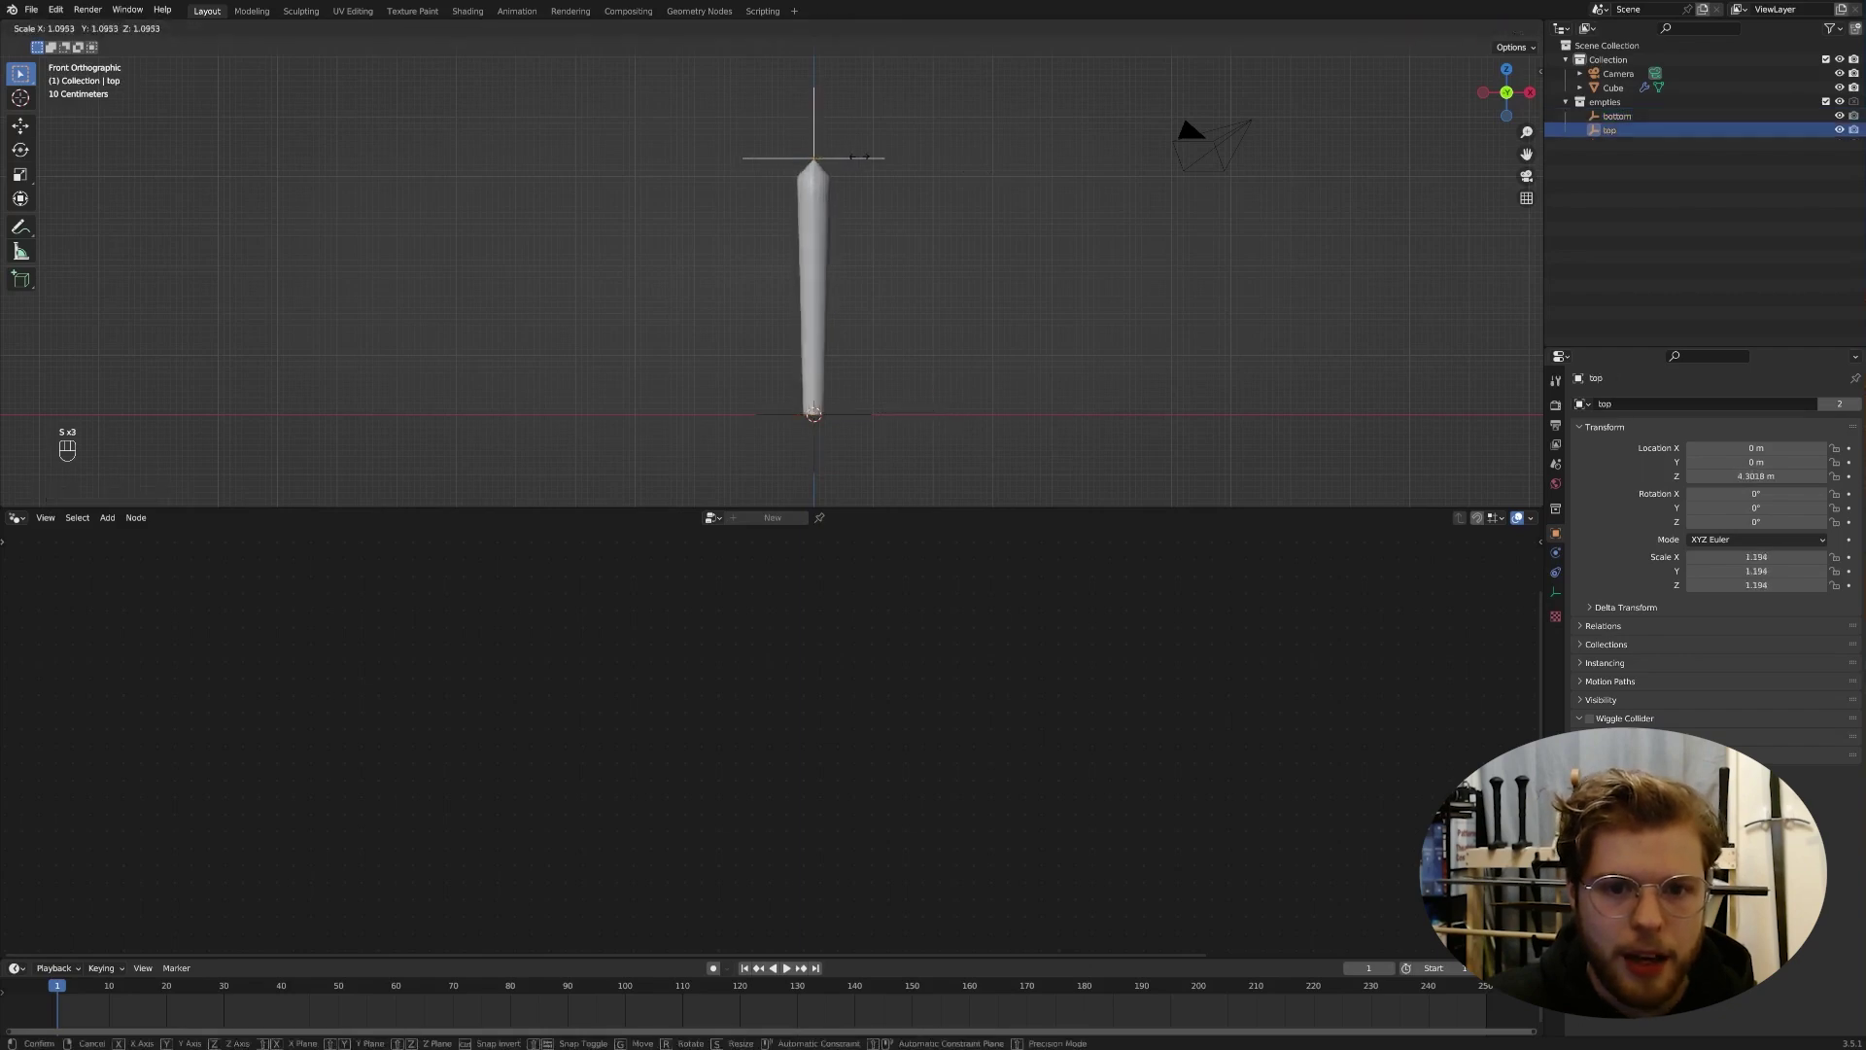
left_click(860, 406)
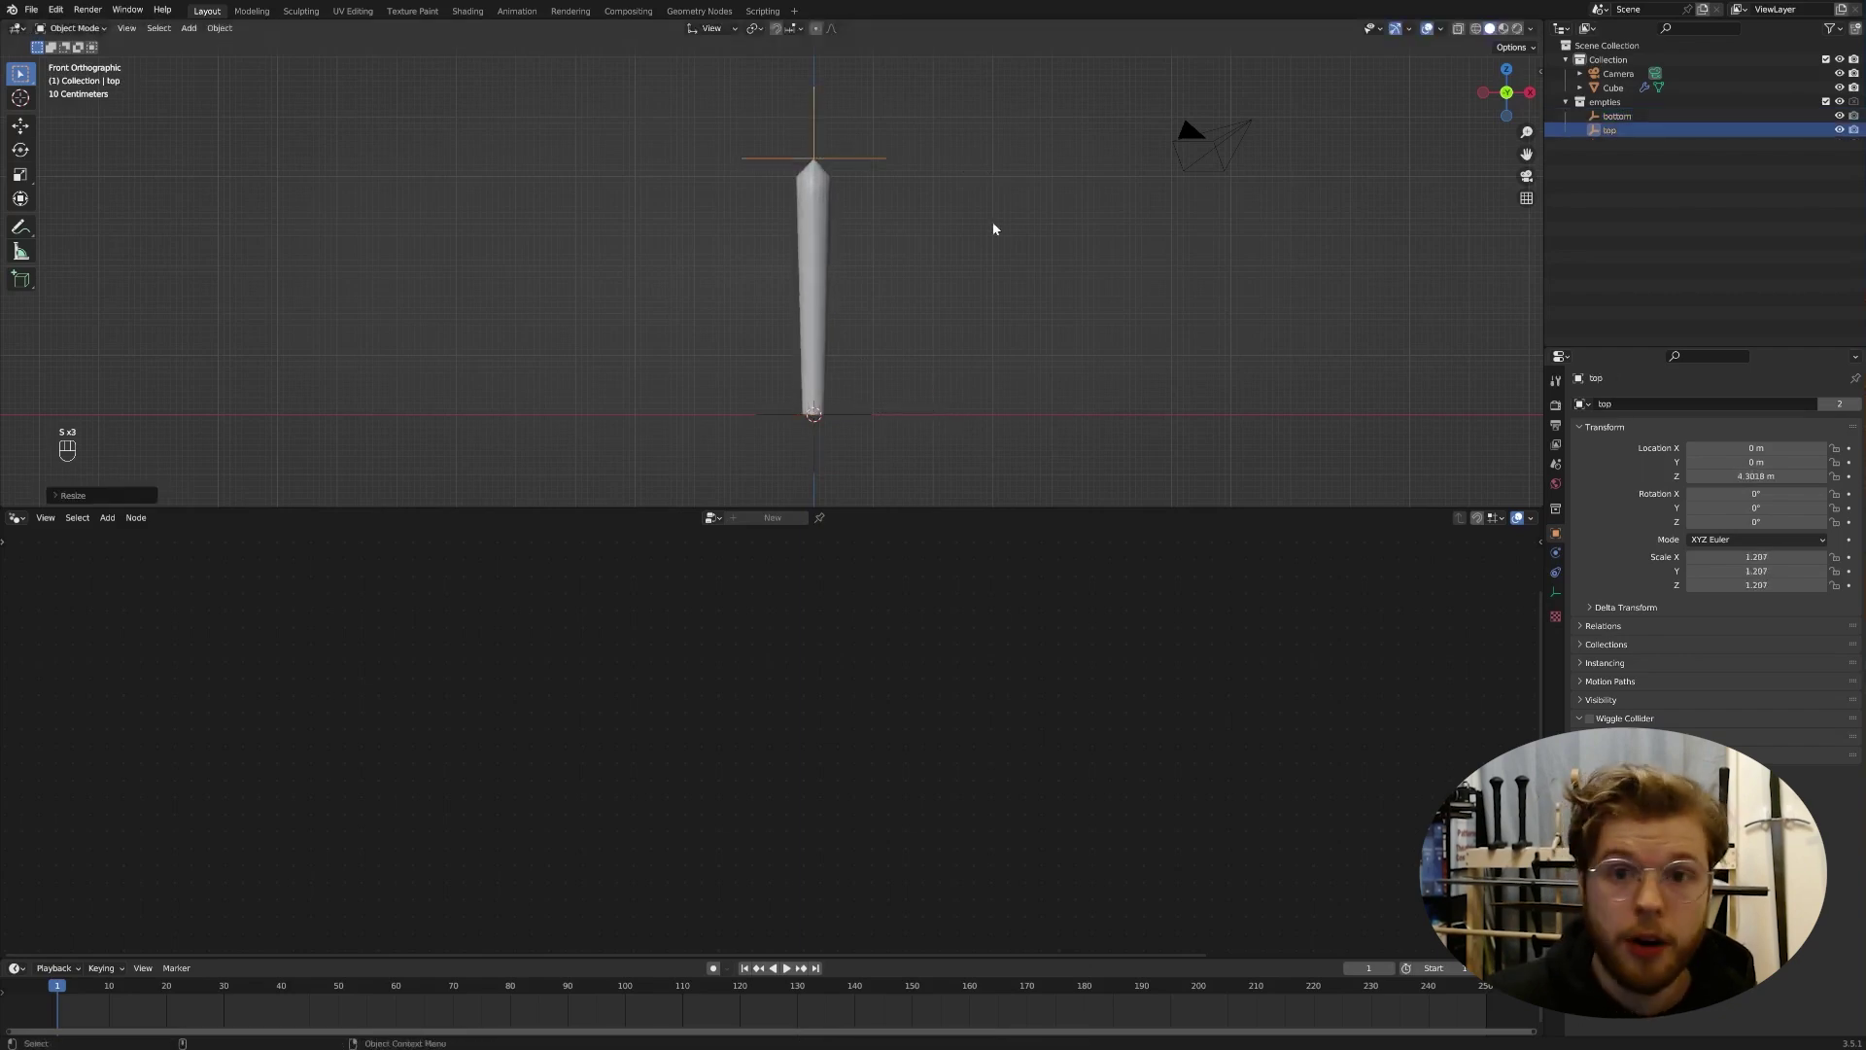
Step: Scale the top empty up to about 1.383 and the bottom empty to about 0.934 so the blade tapers towards its base
middle_click_drag(952, 266, 953, 284, "shift")
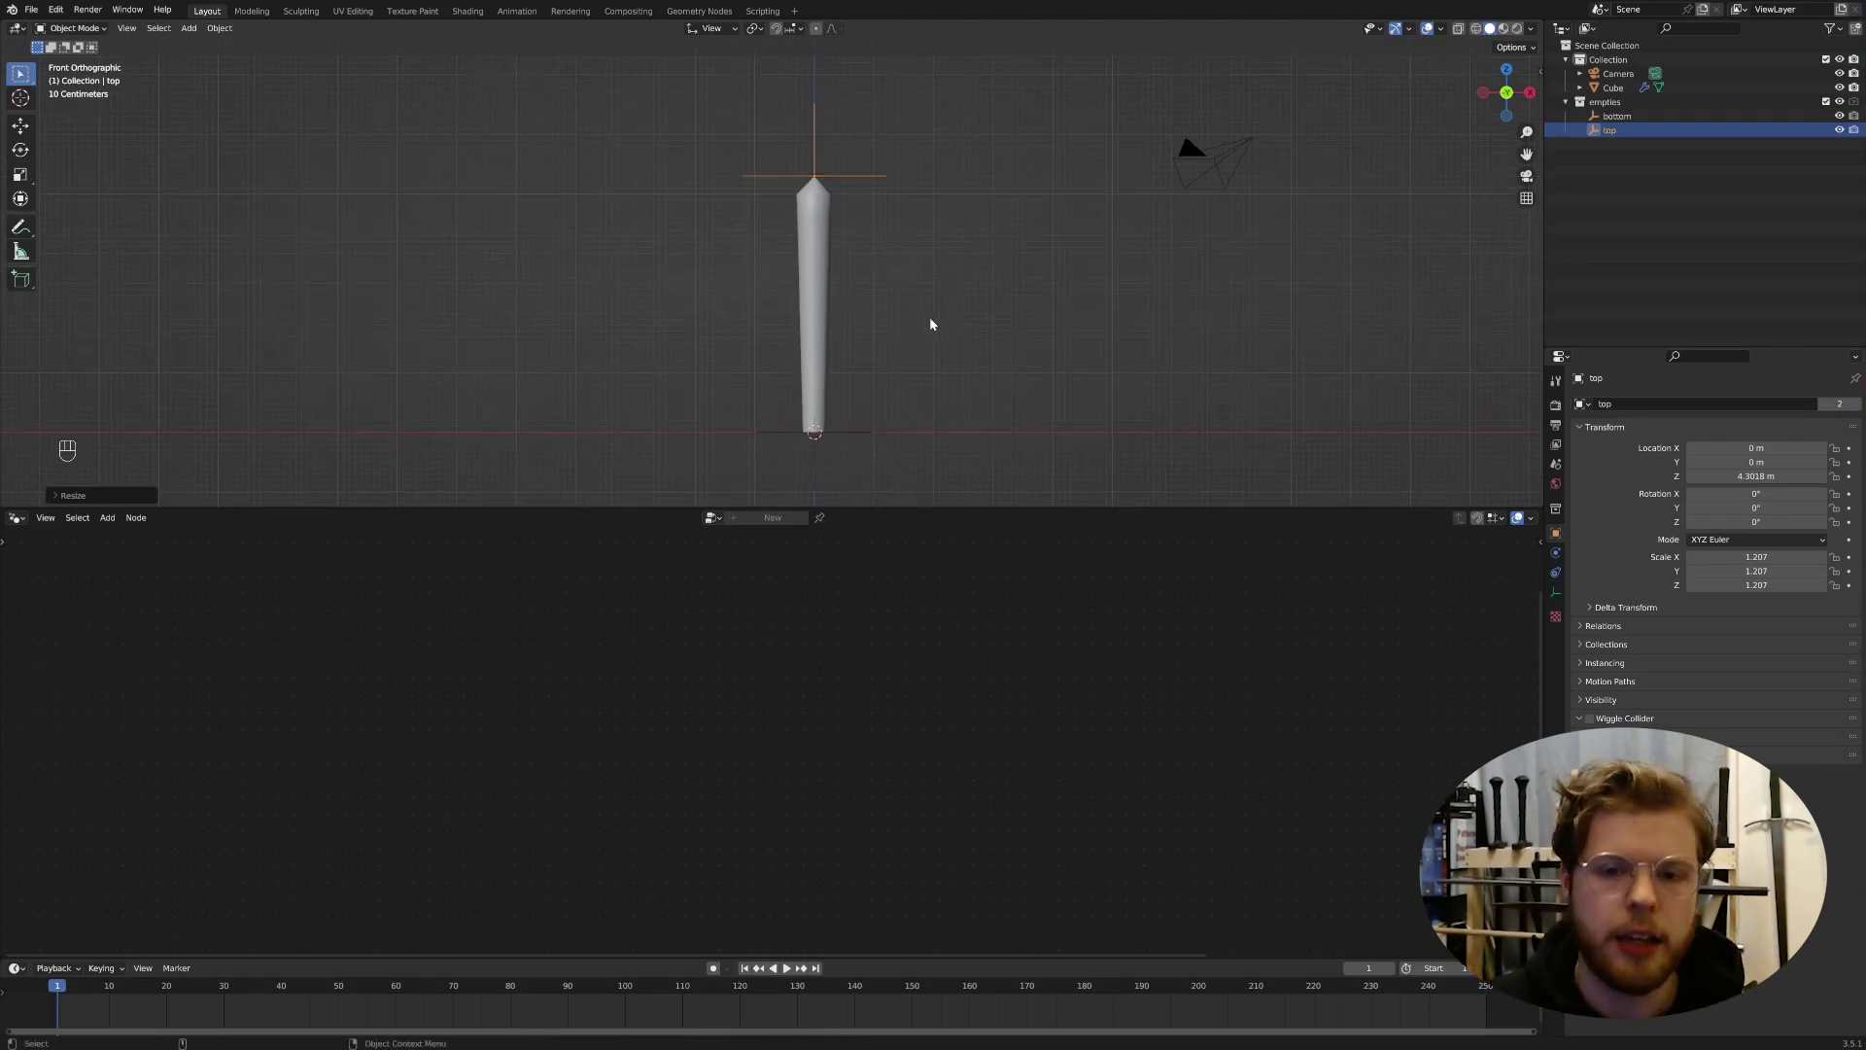
scroll(868, 204, "up", 1)
key("s")
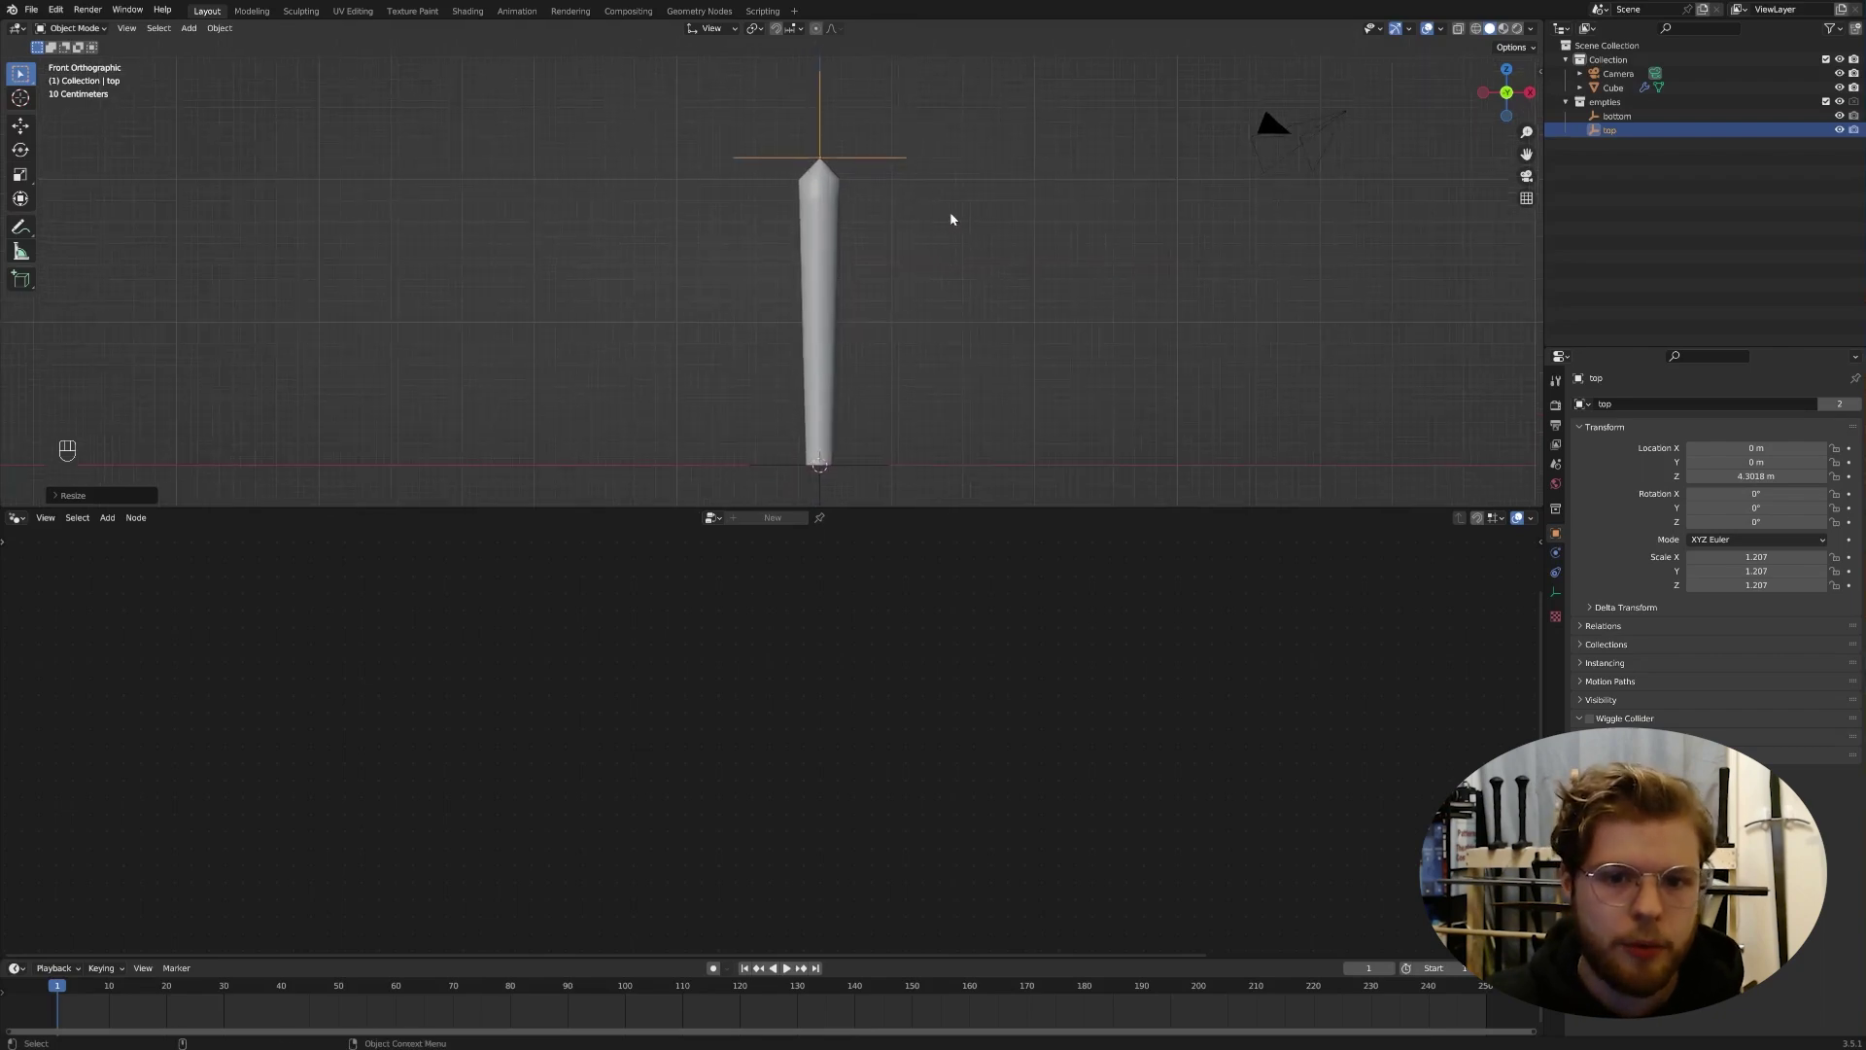
left_click(975, 225)
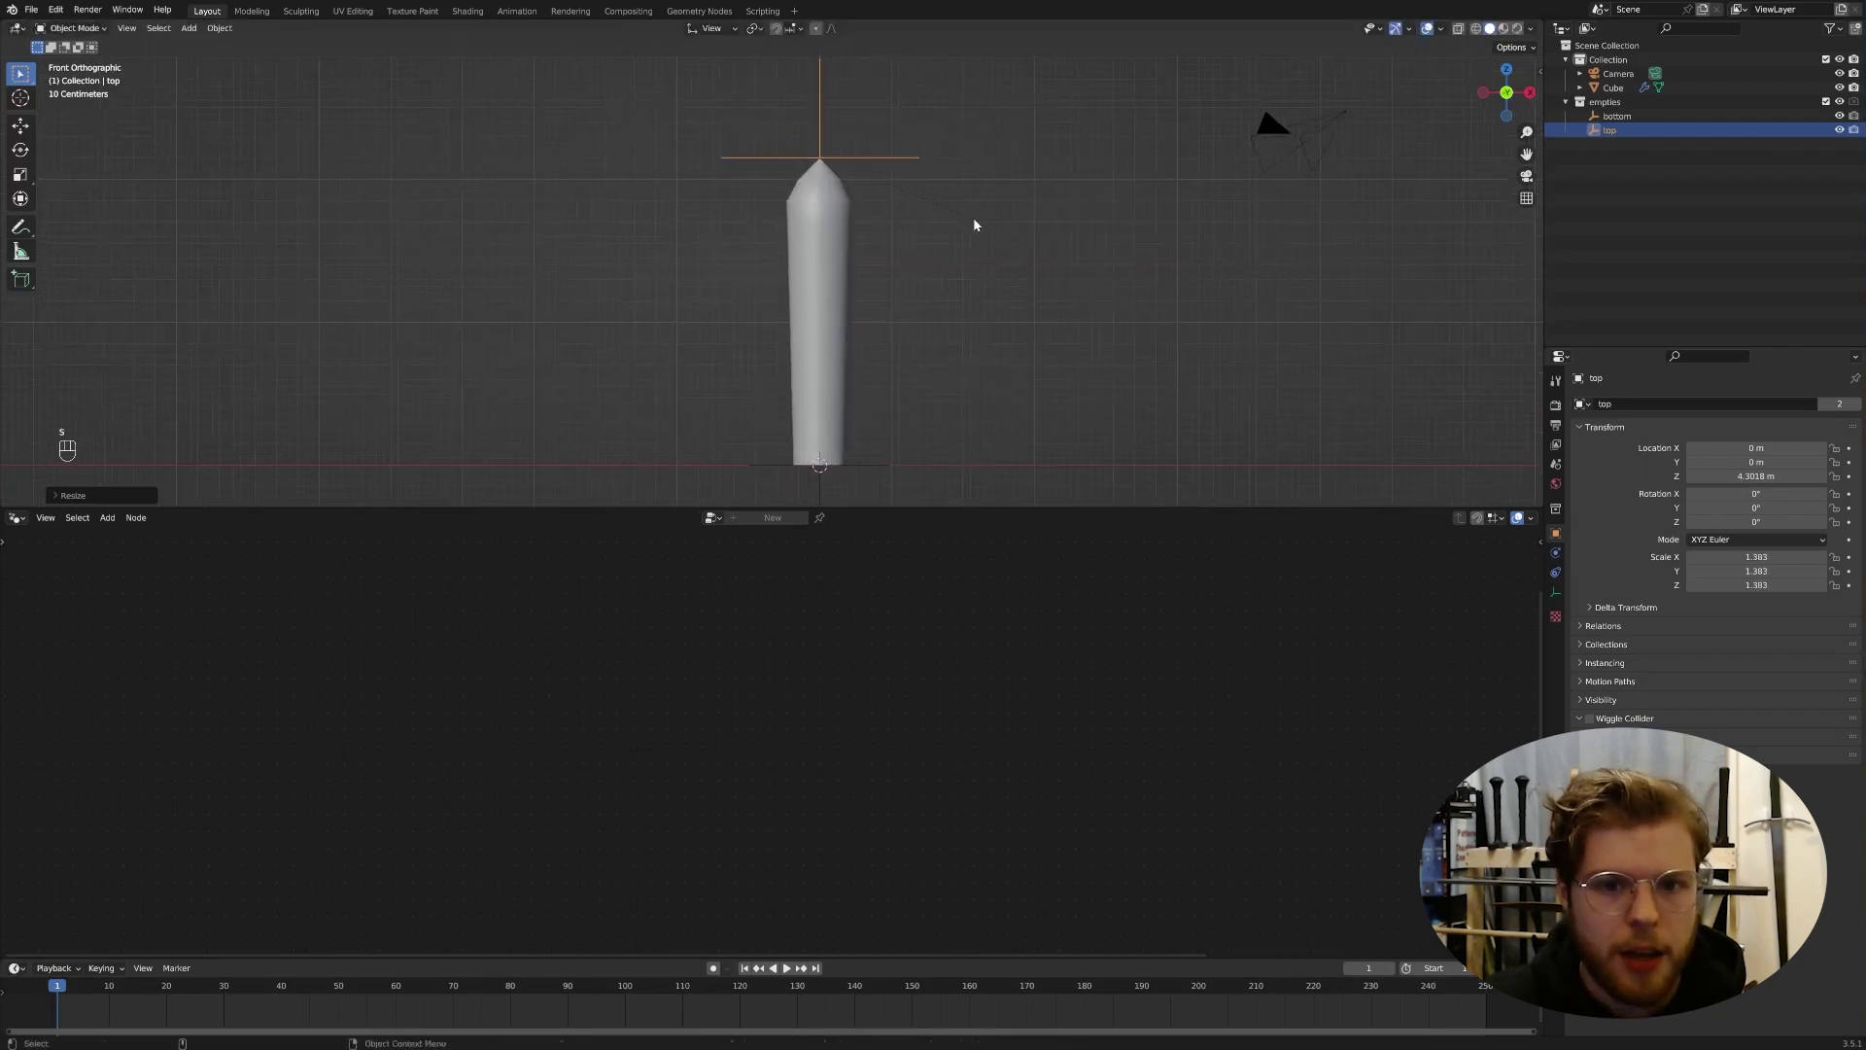
left_click(890, 469)
key("s")
left_click(1030, 438)
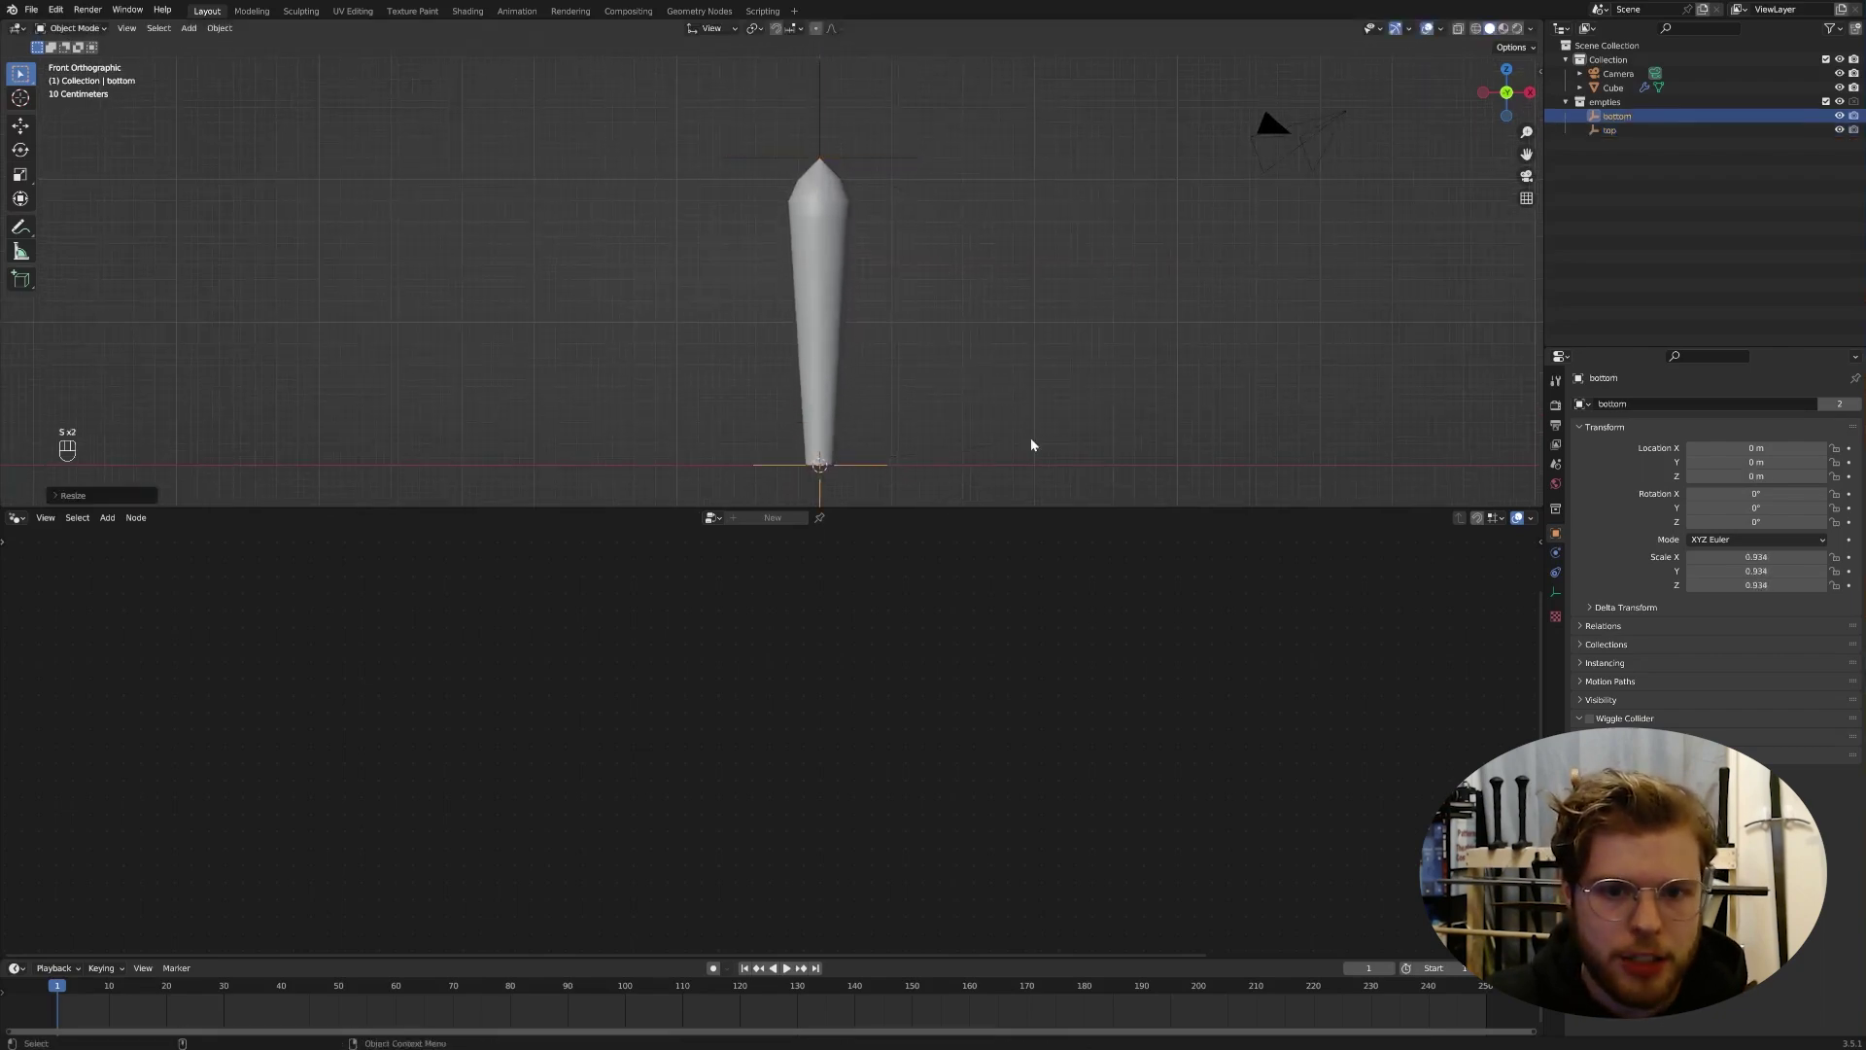
Step: Switch the blade's Resample Curve node to Count mode and try widening the base by scaling up the bottom empty
left_click(826, 211)
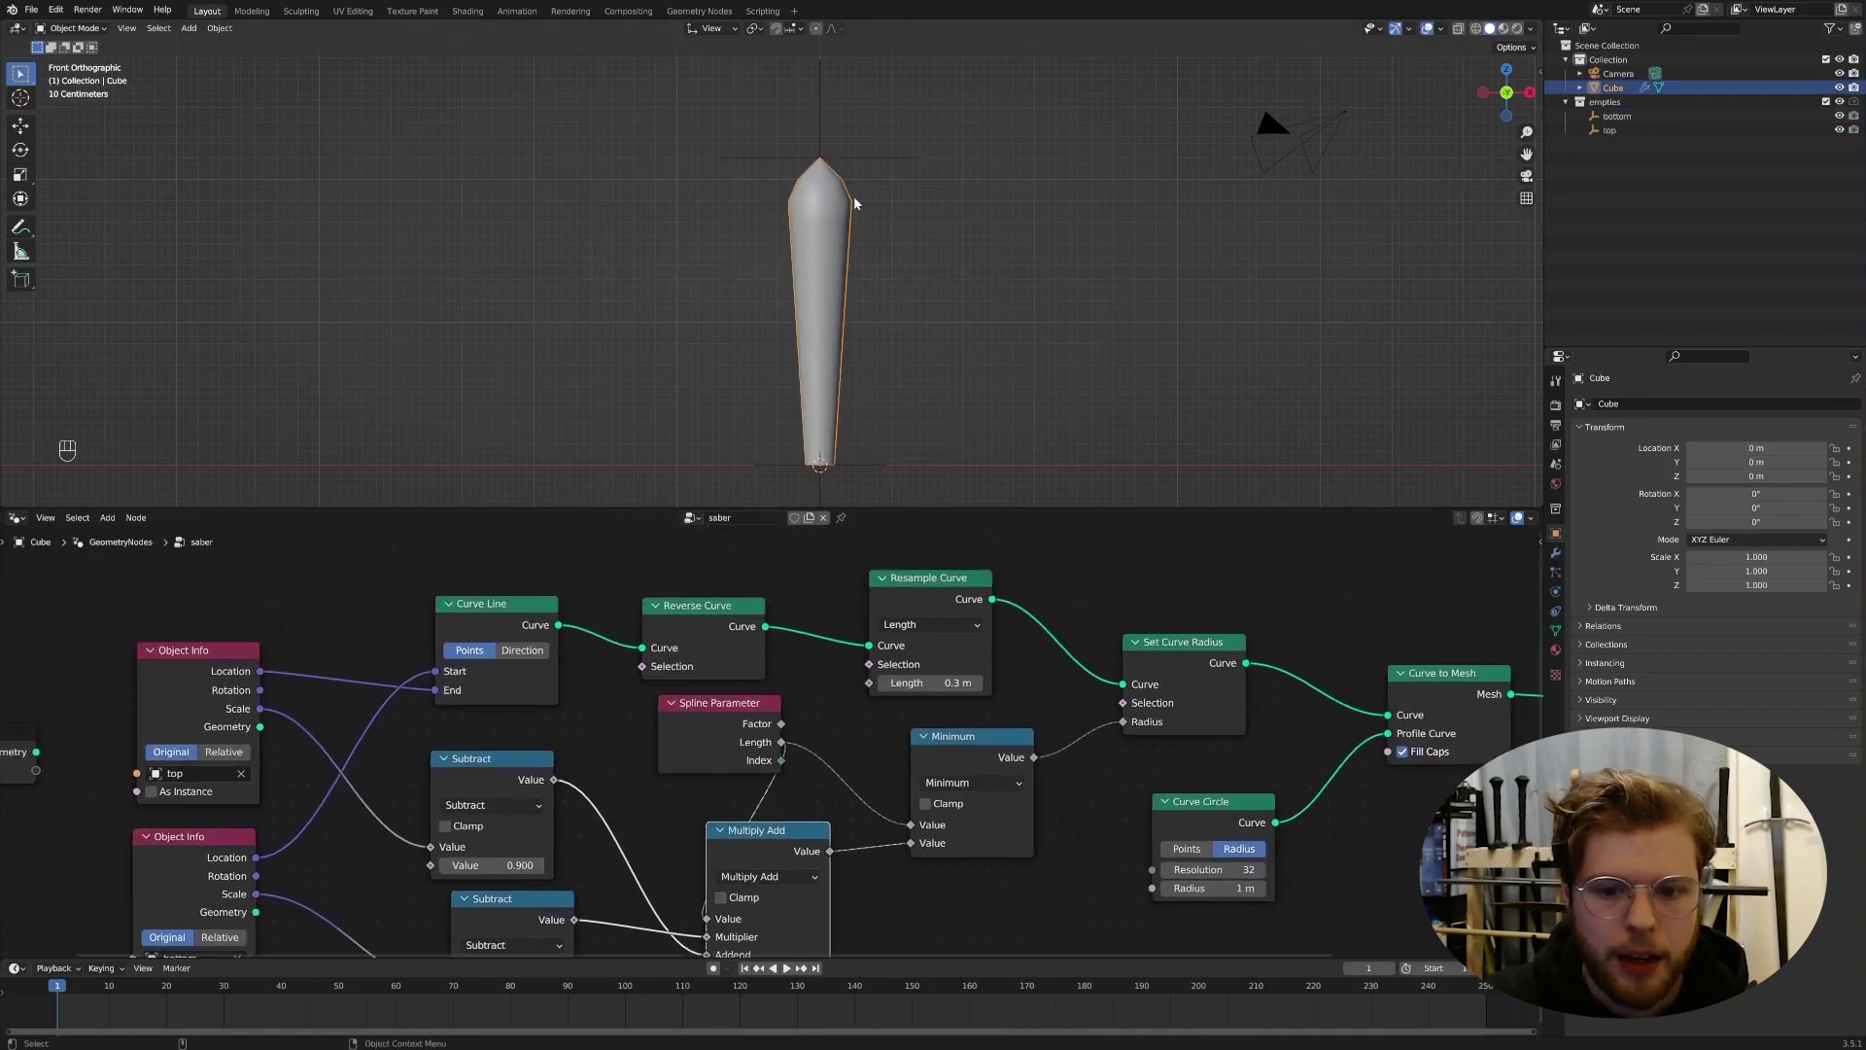
left_click(929, 624)
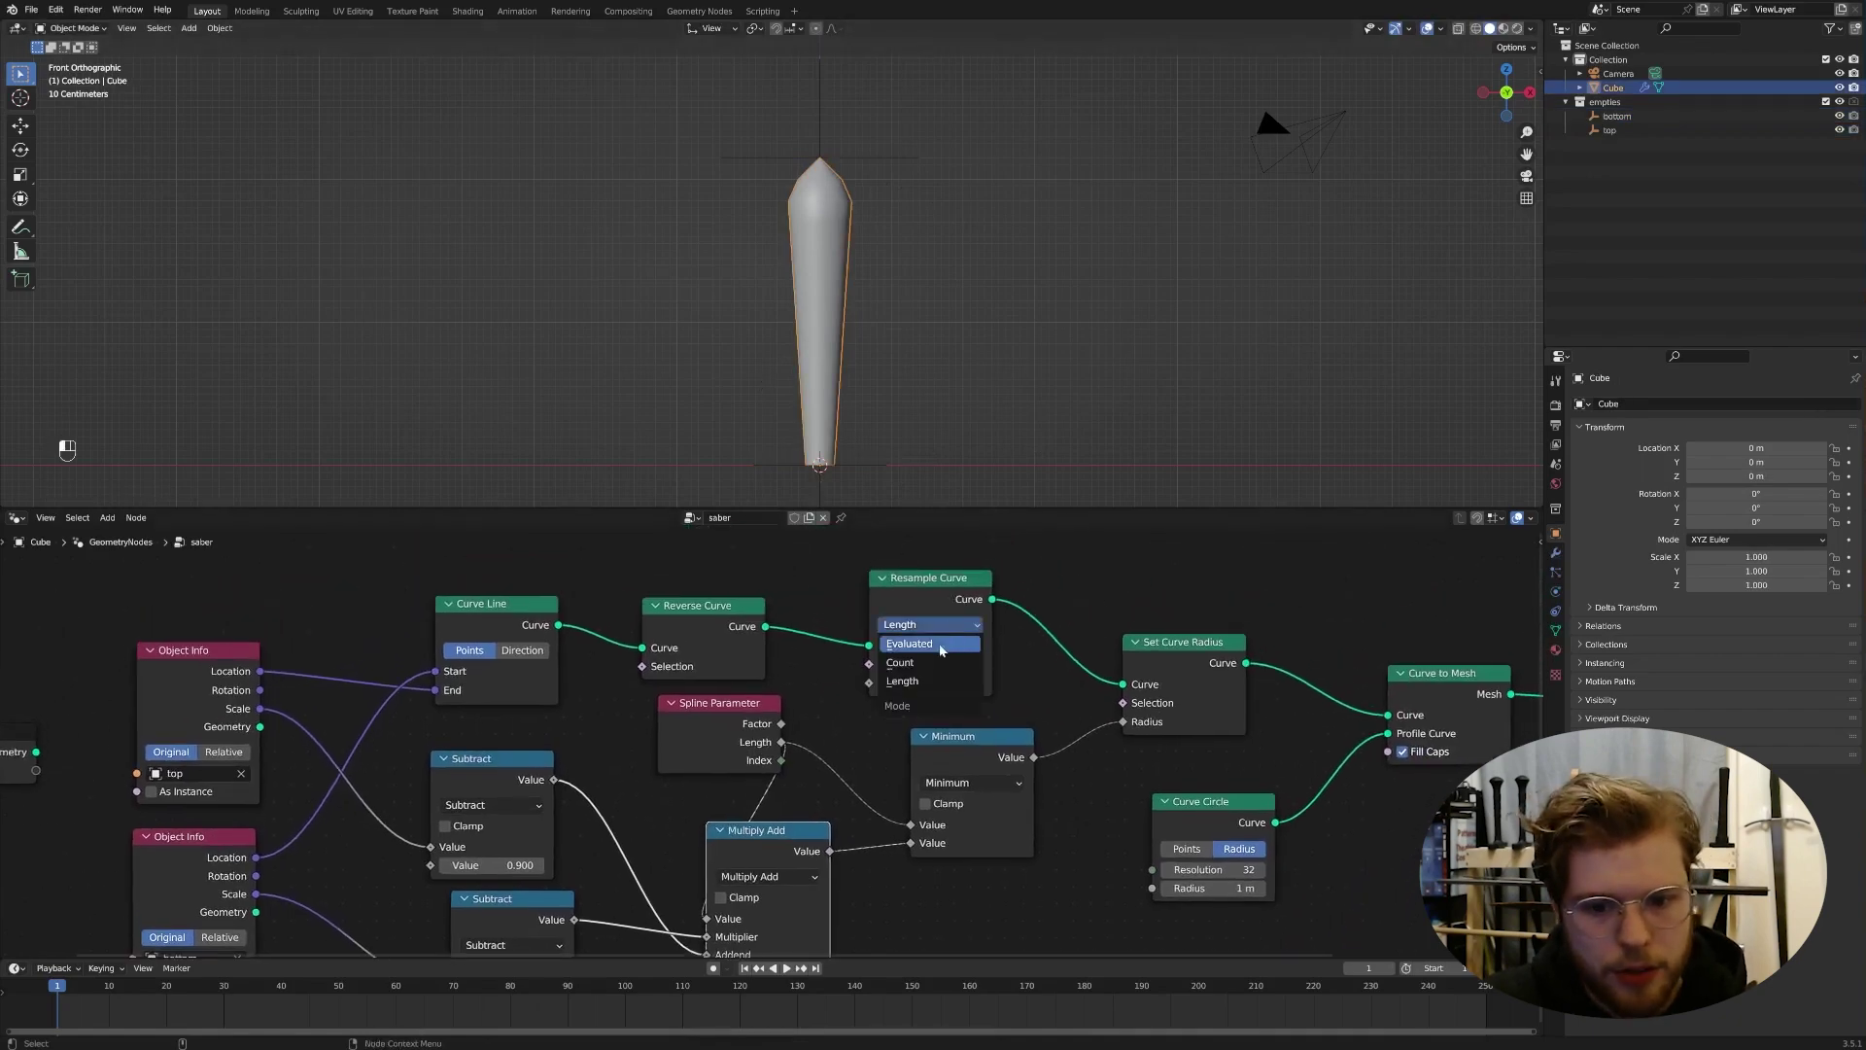
left_click(935, 649)
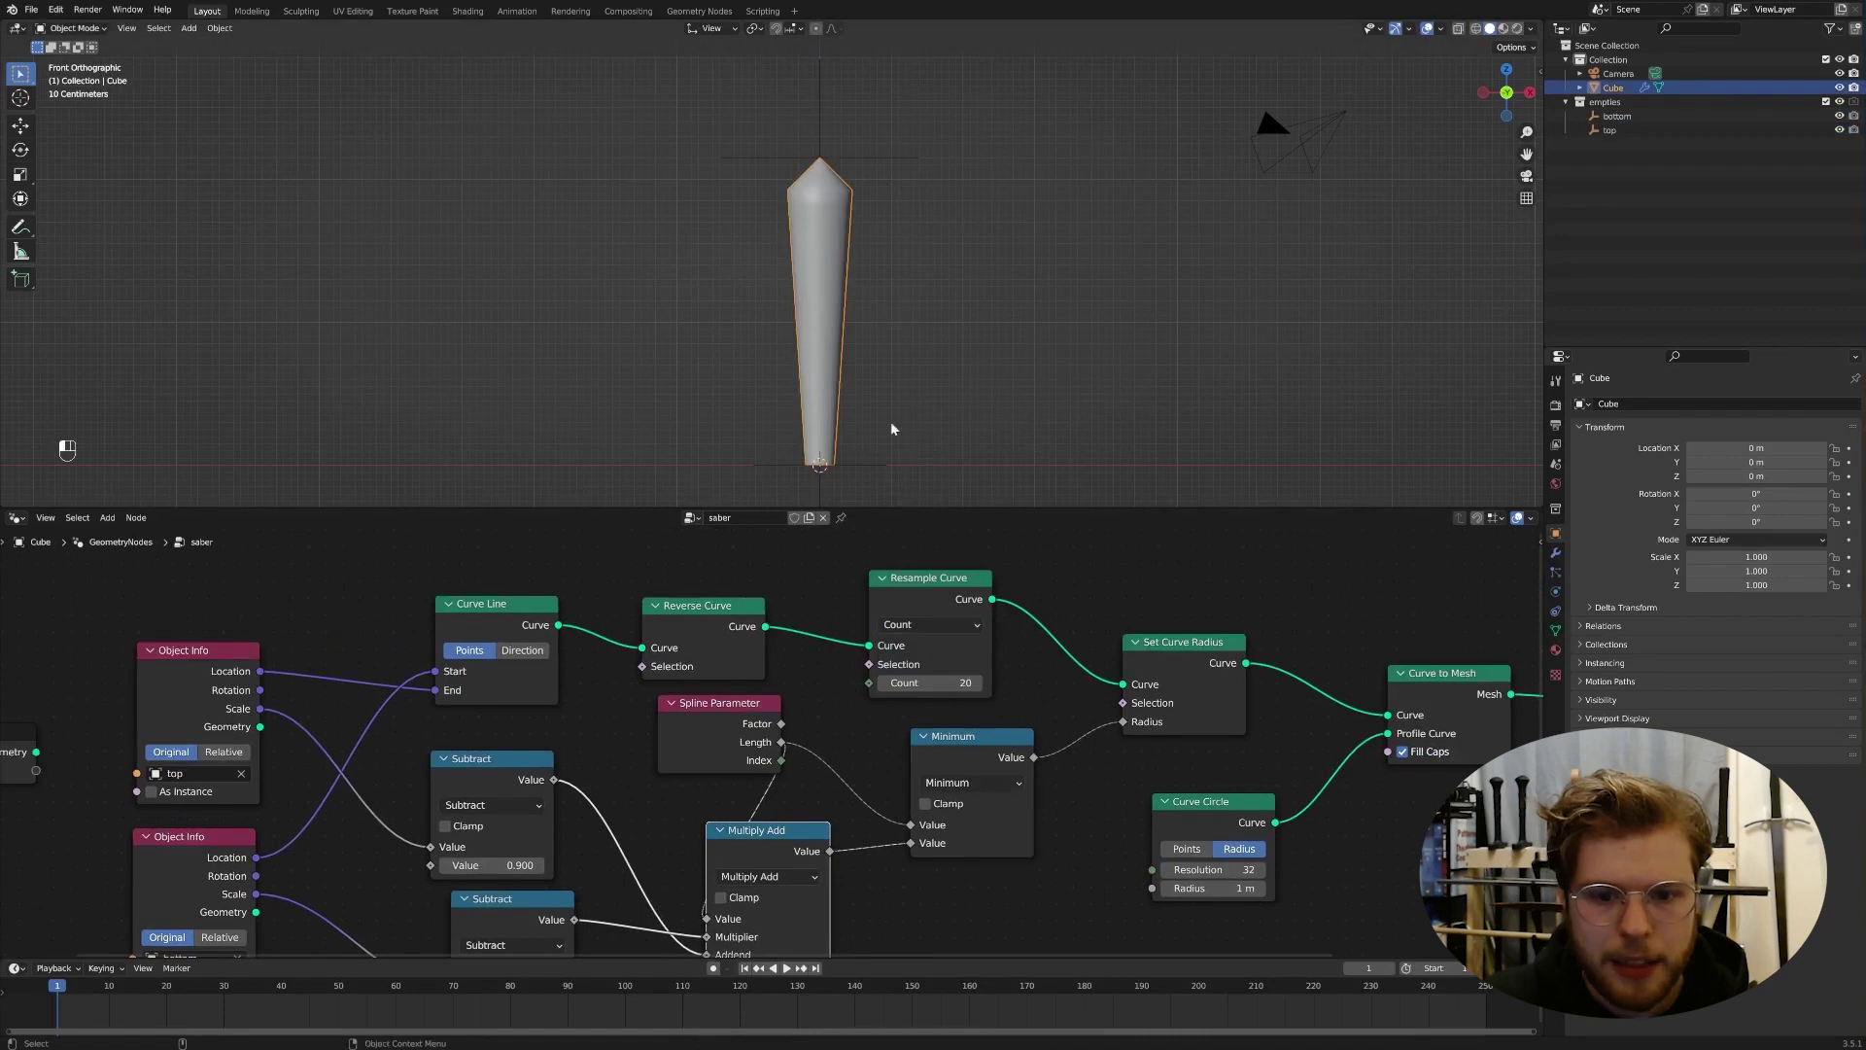
left_click(880, 469)
key("s")
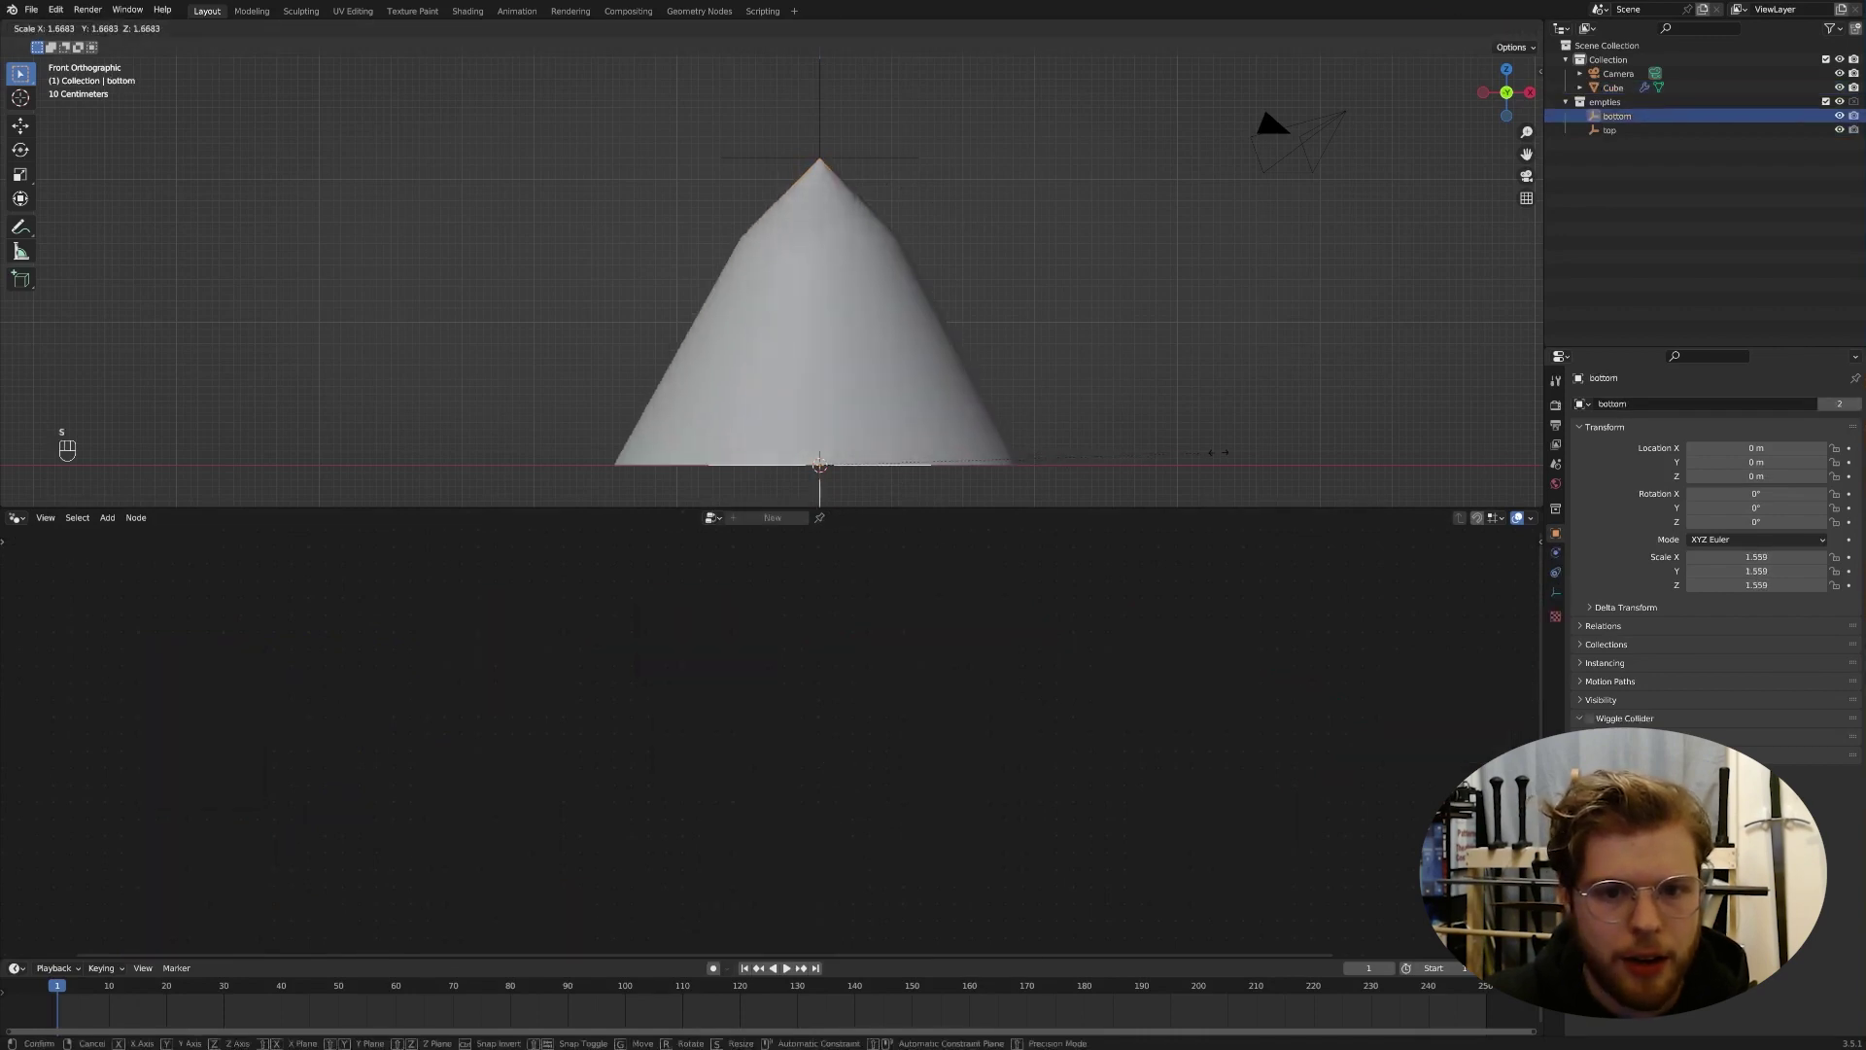
right_click(1241, 454)
Step: Set the blade's Resample Curve node back to Length mode
left_click(834, 268)
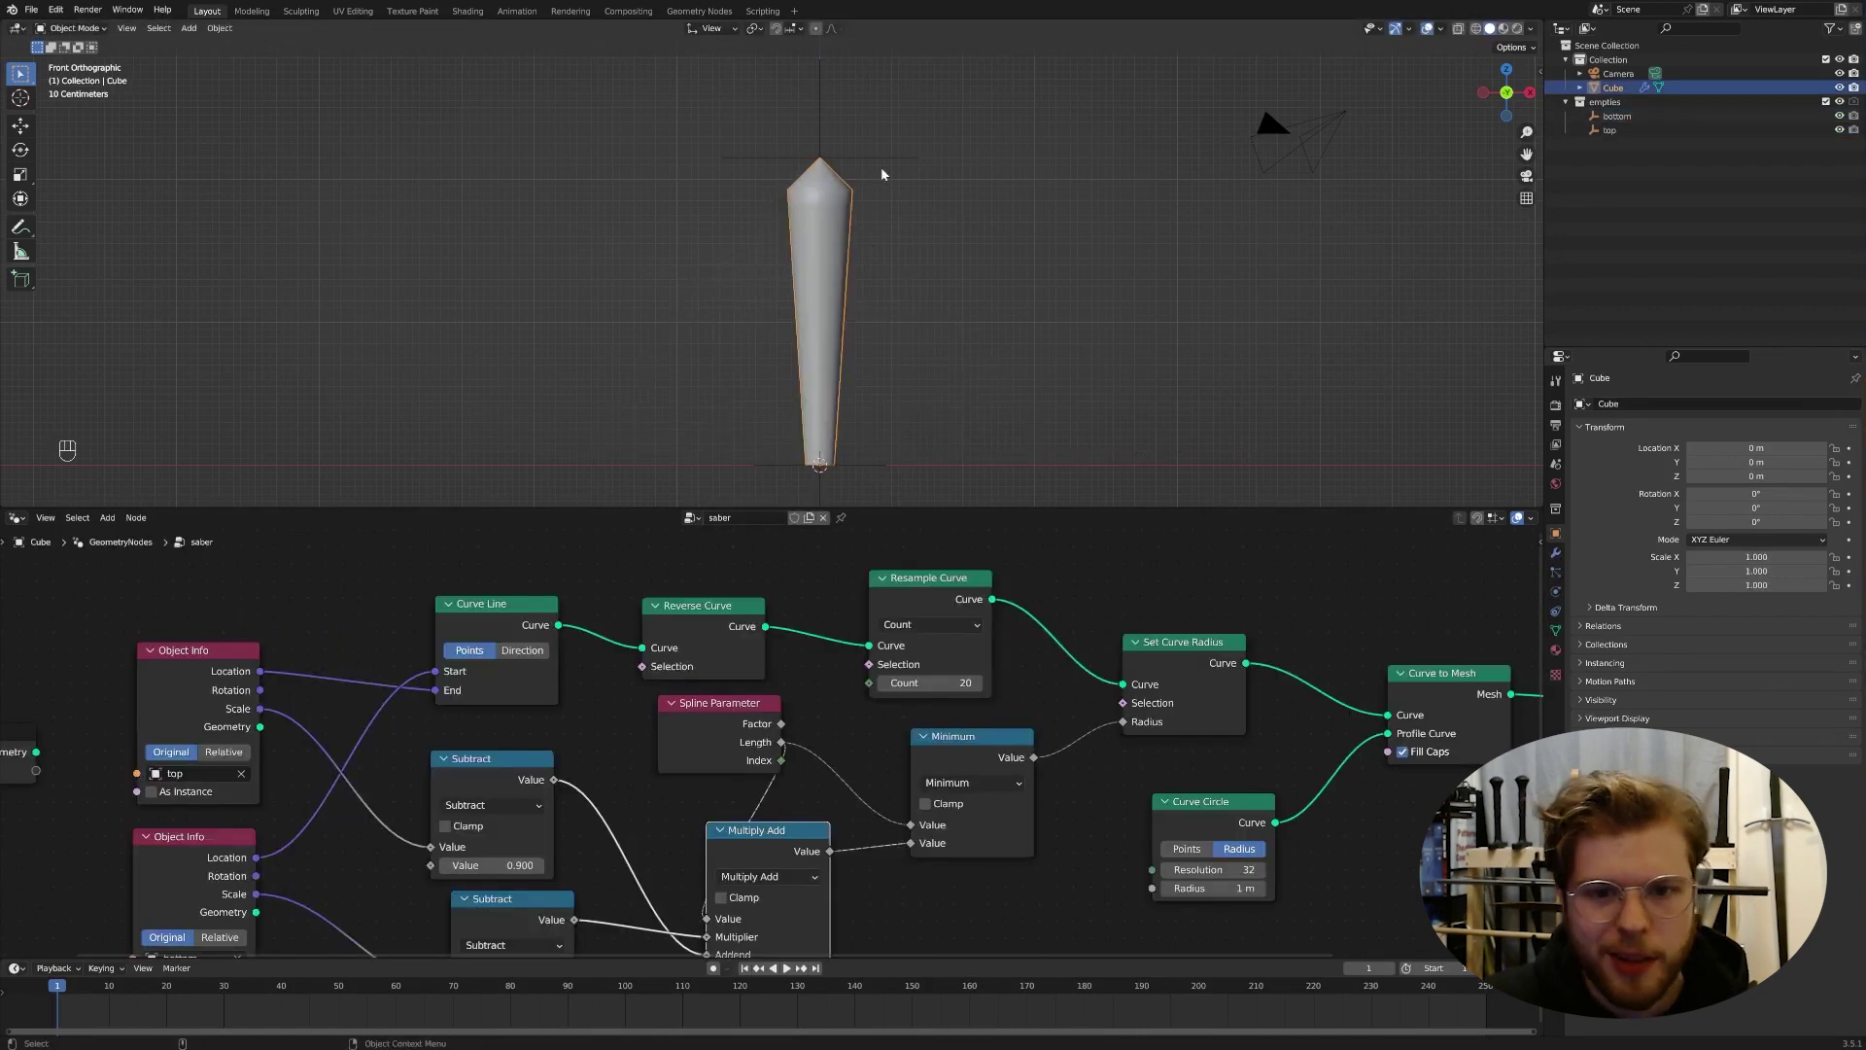
left_click(903, 629)
left_click(909, 650)
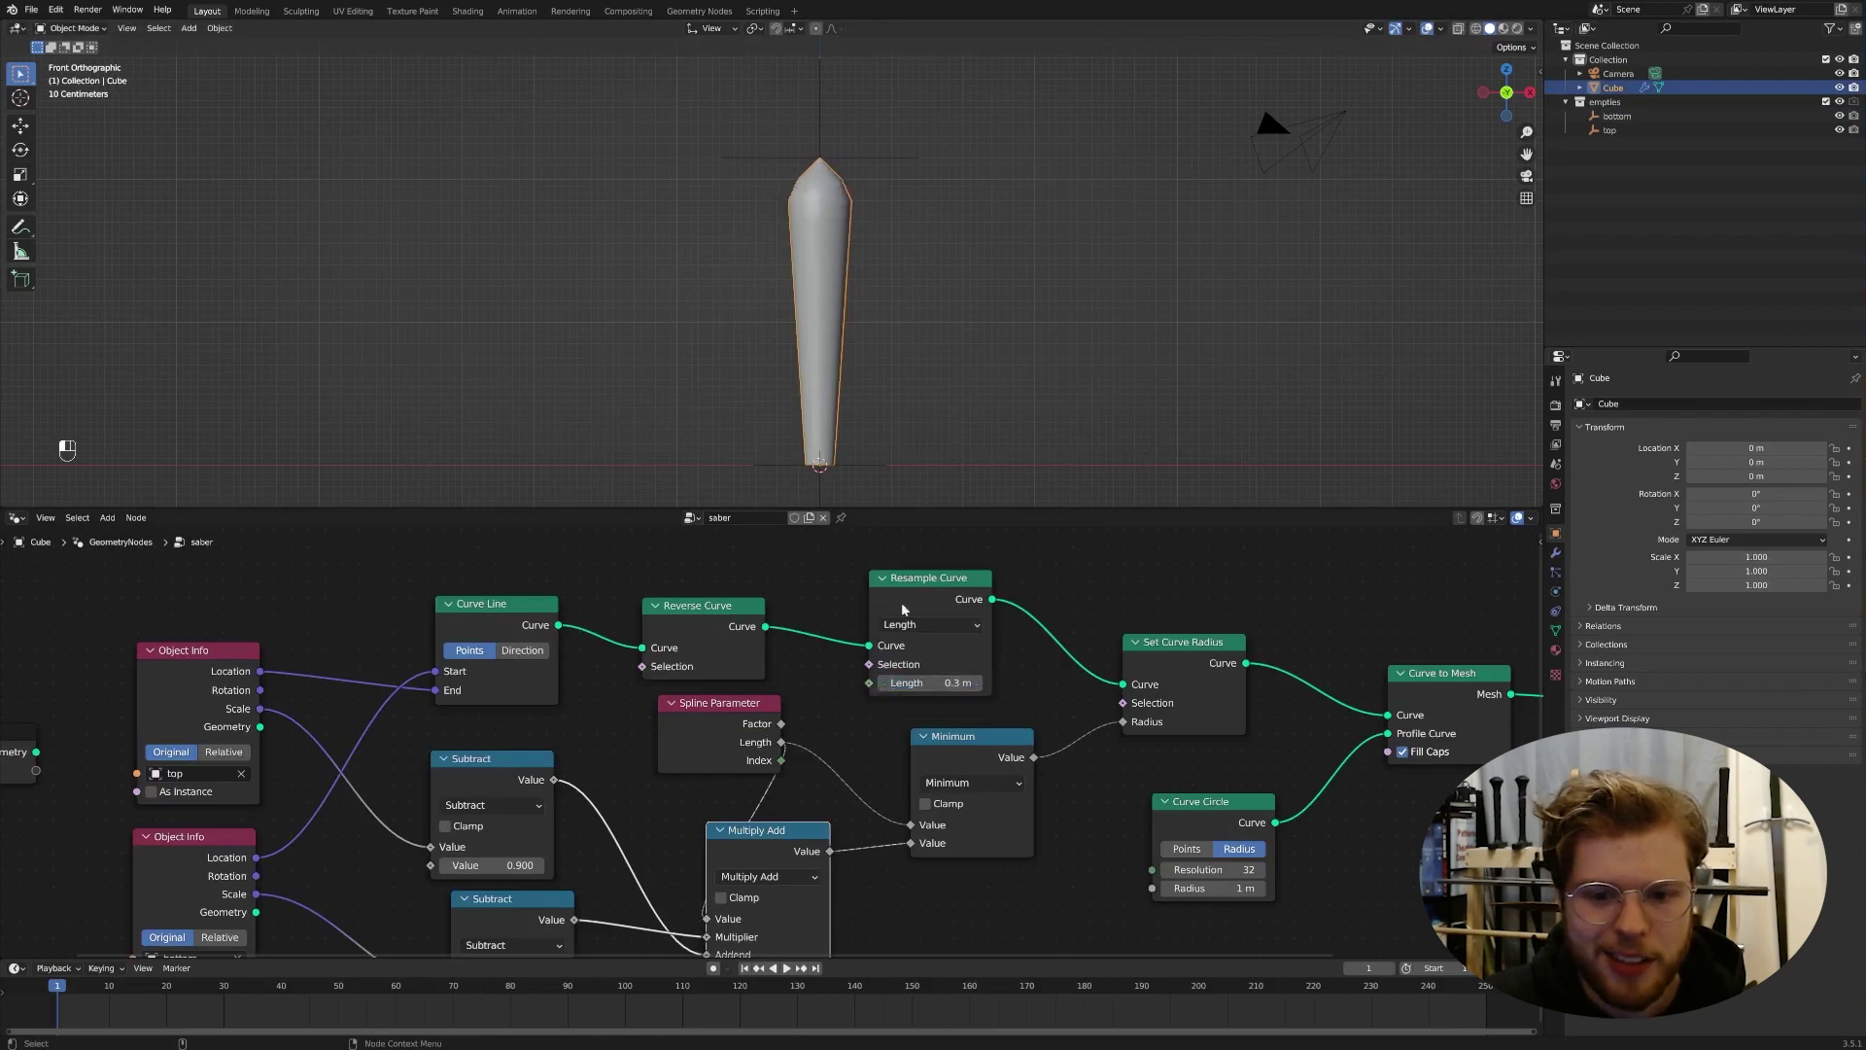
Step: Set the top empty's scale to 1 on the X, Y and Z axes
middle_click_drag(972, 408, 897, 232)
left_click(817, 192)
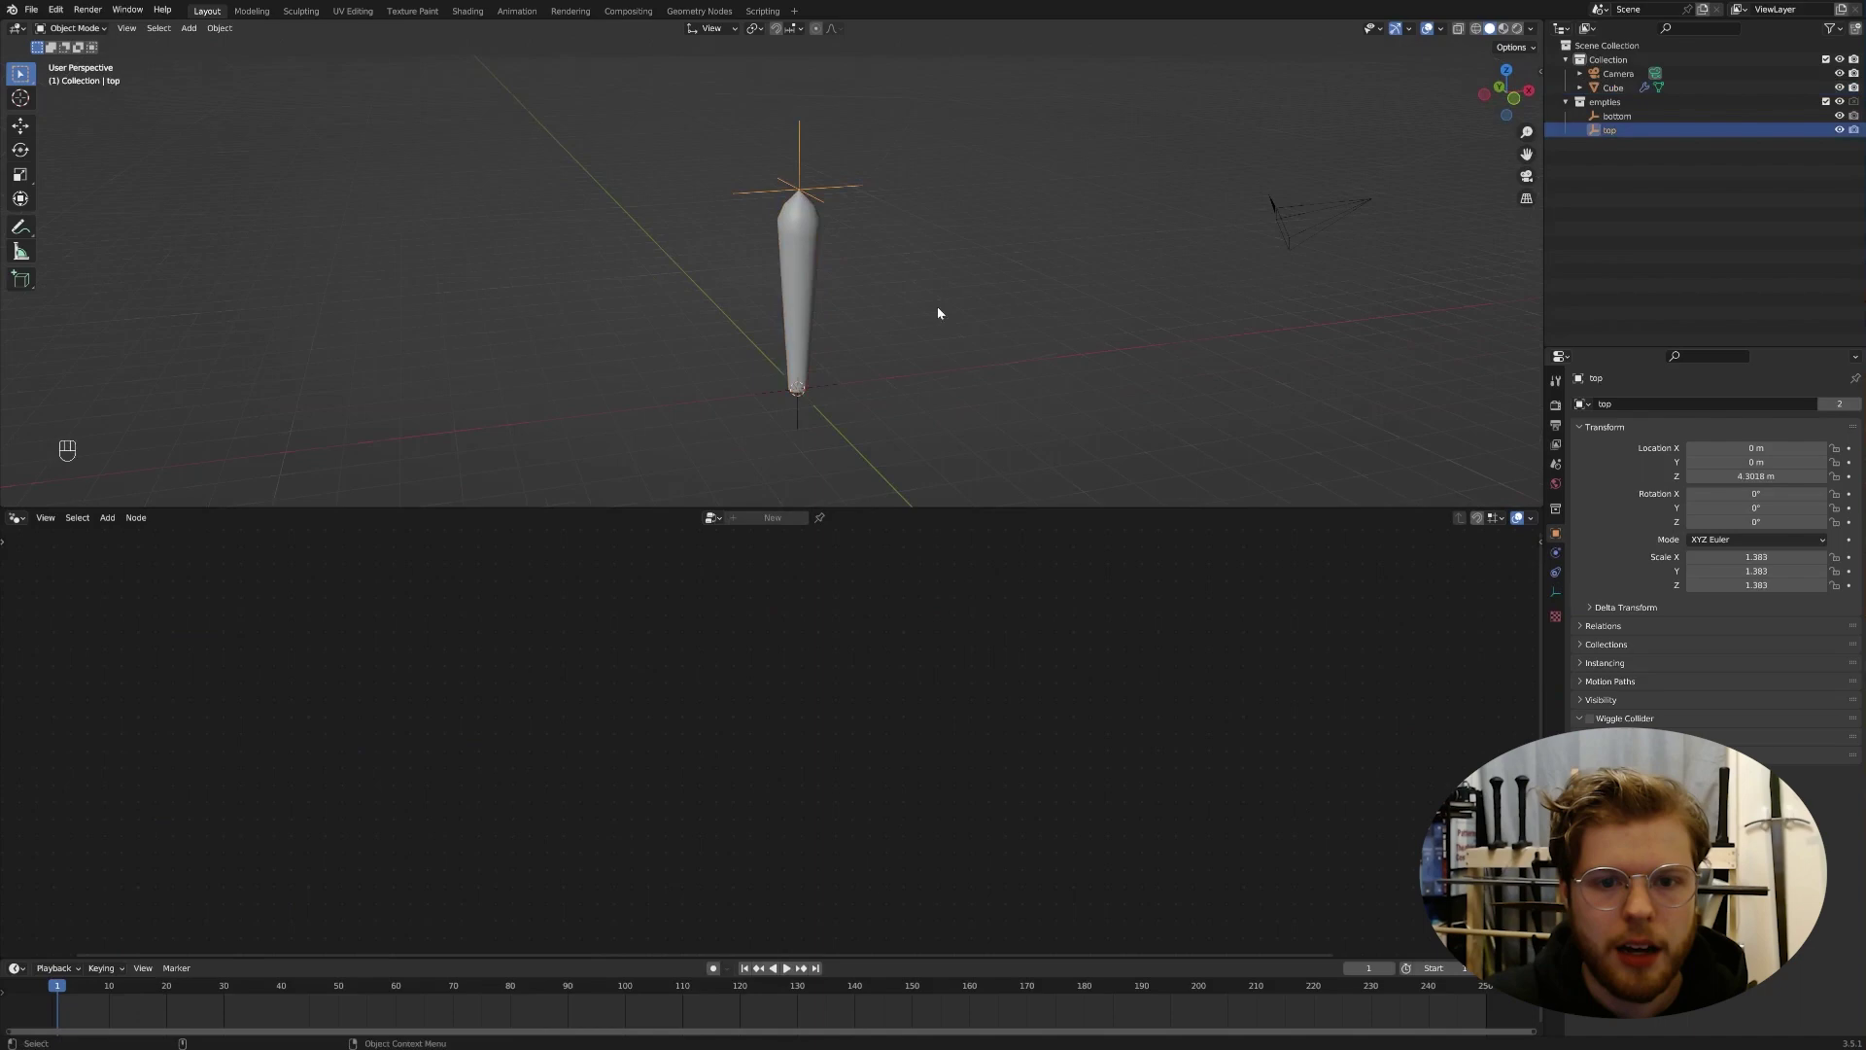
middle_click_drag(939, 308, 905, 260)
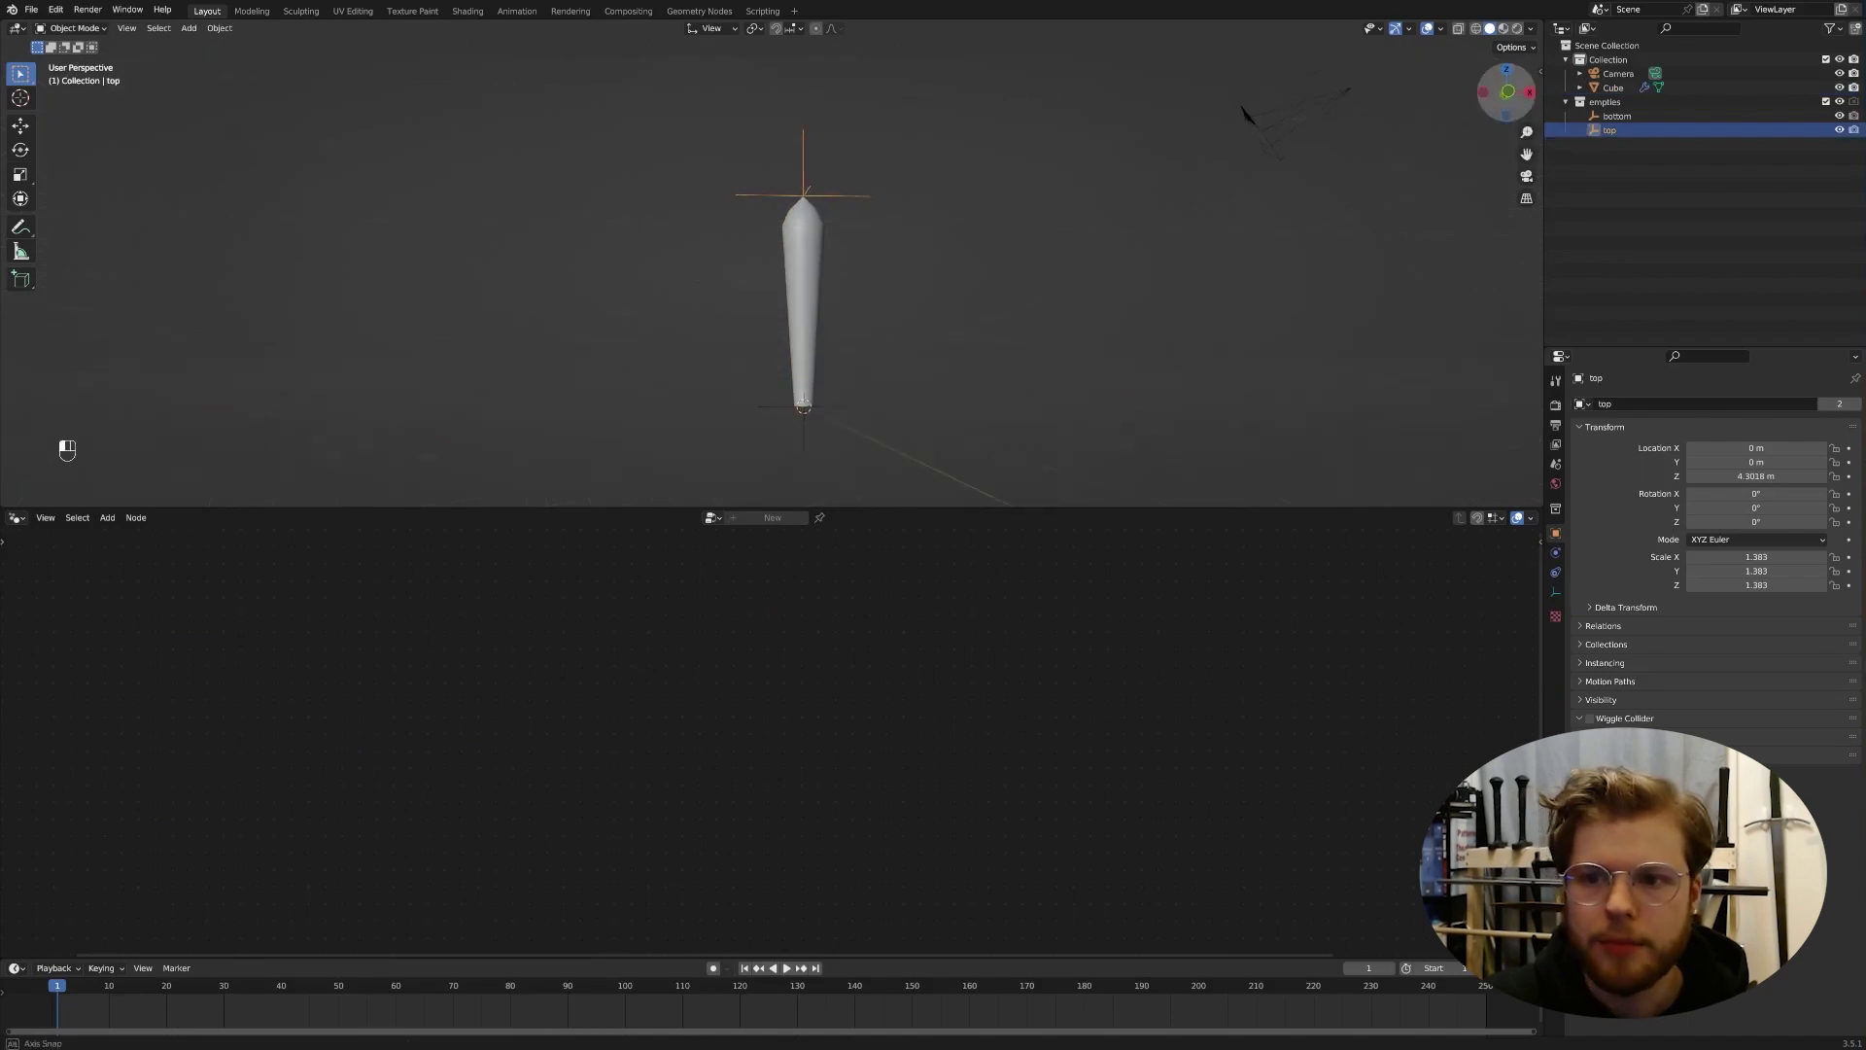
left_click(1508, 94)
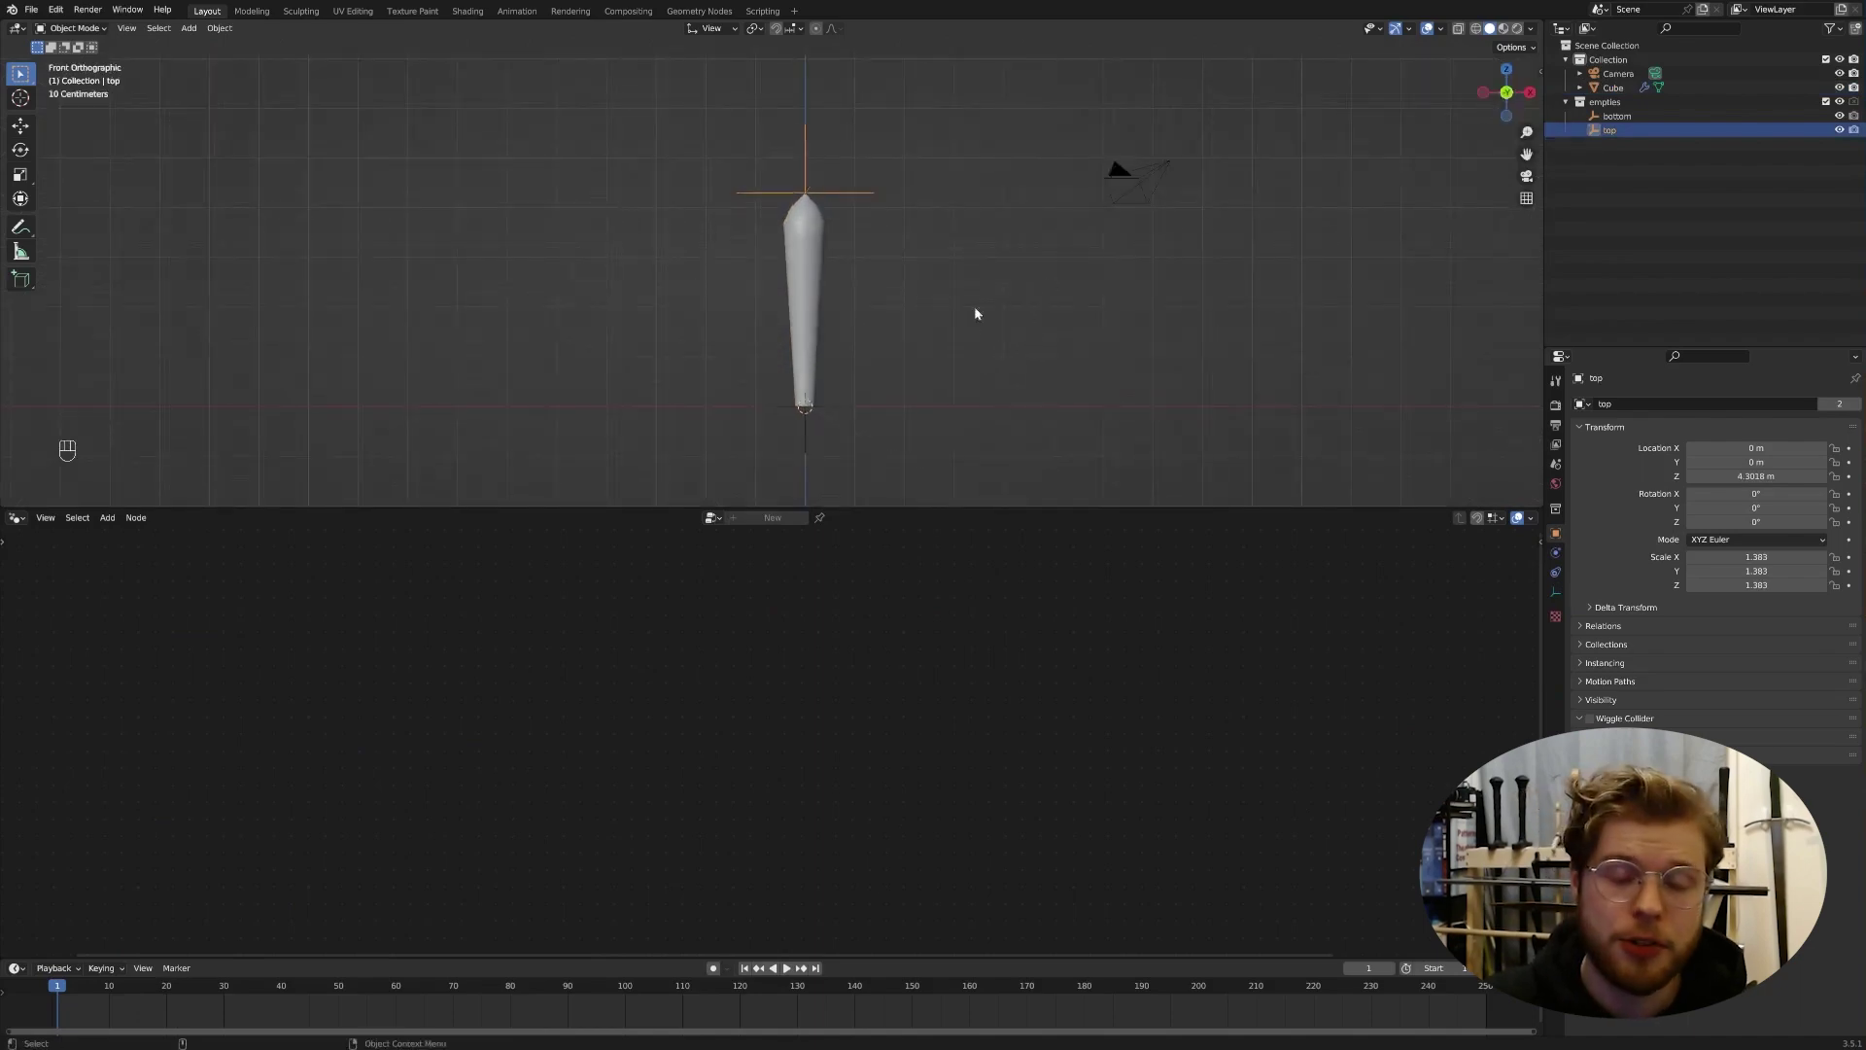
scroll(975, 313, "up", 3)
key("s")
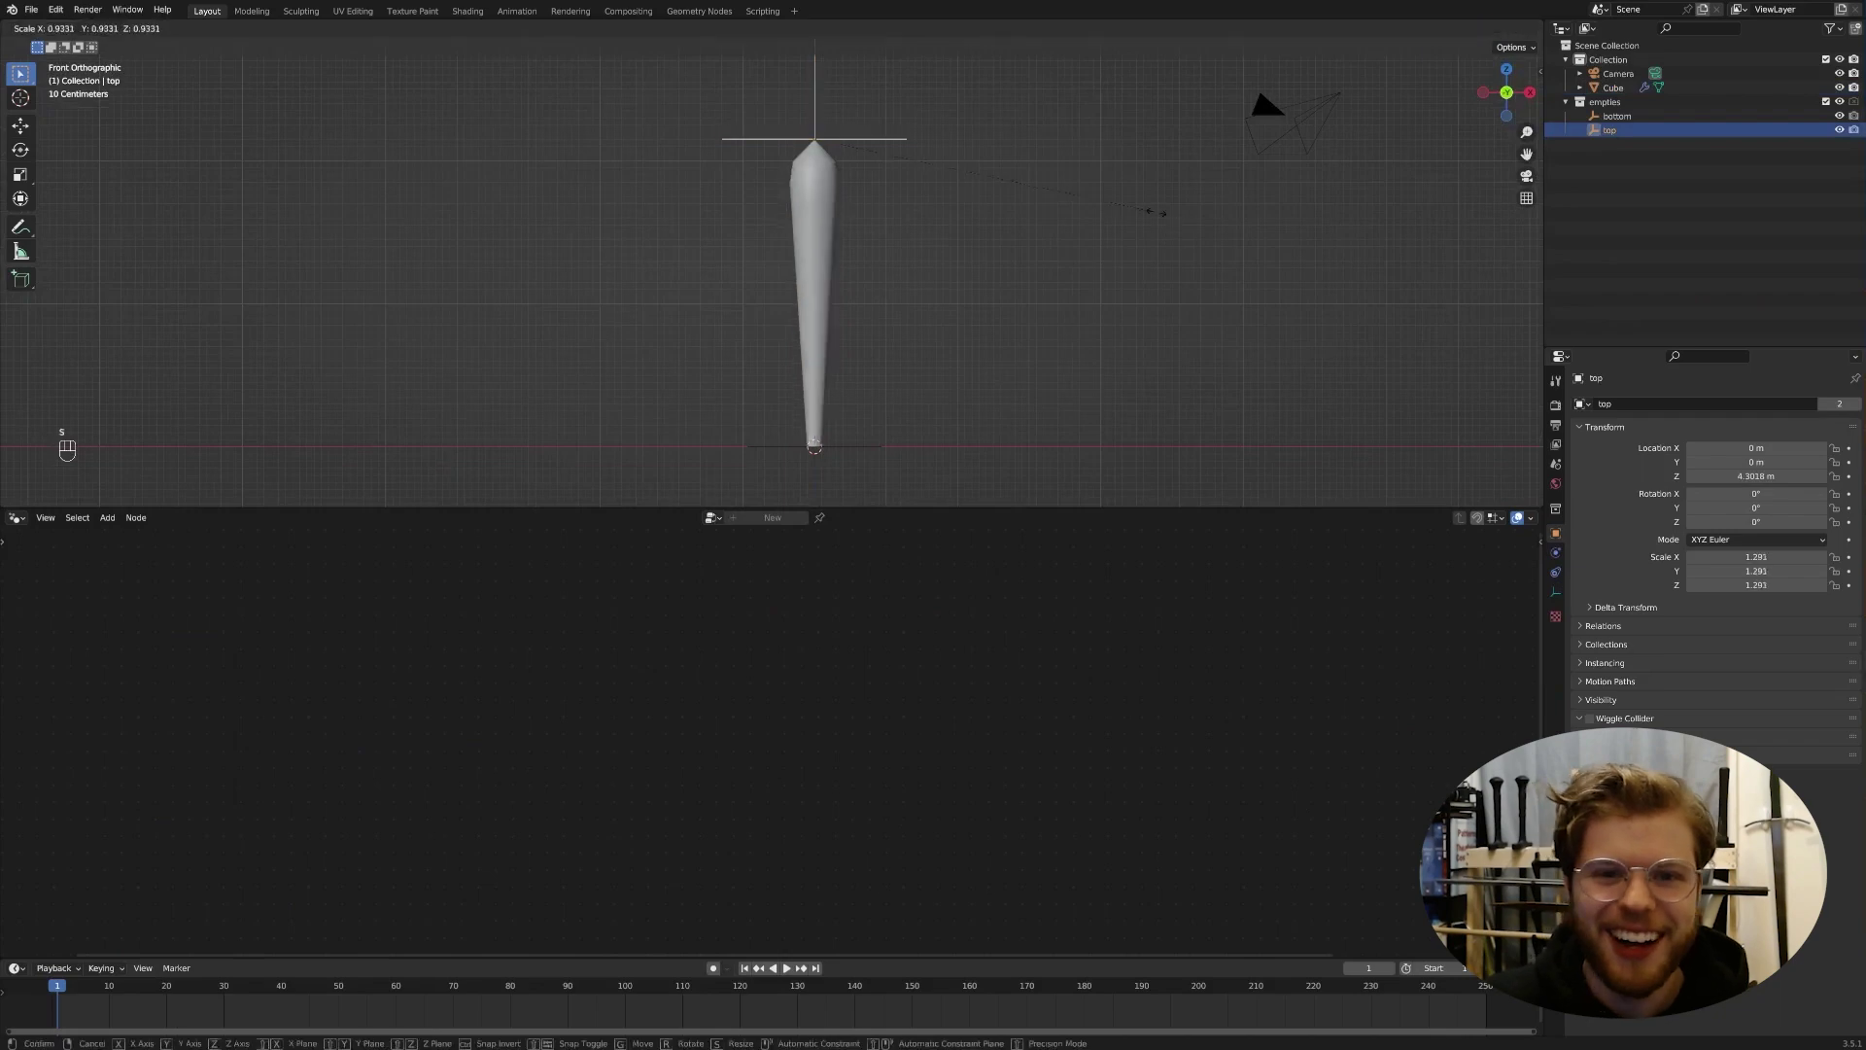
right_click(1120, 200)
key("n")
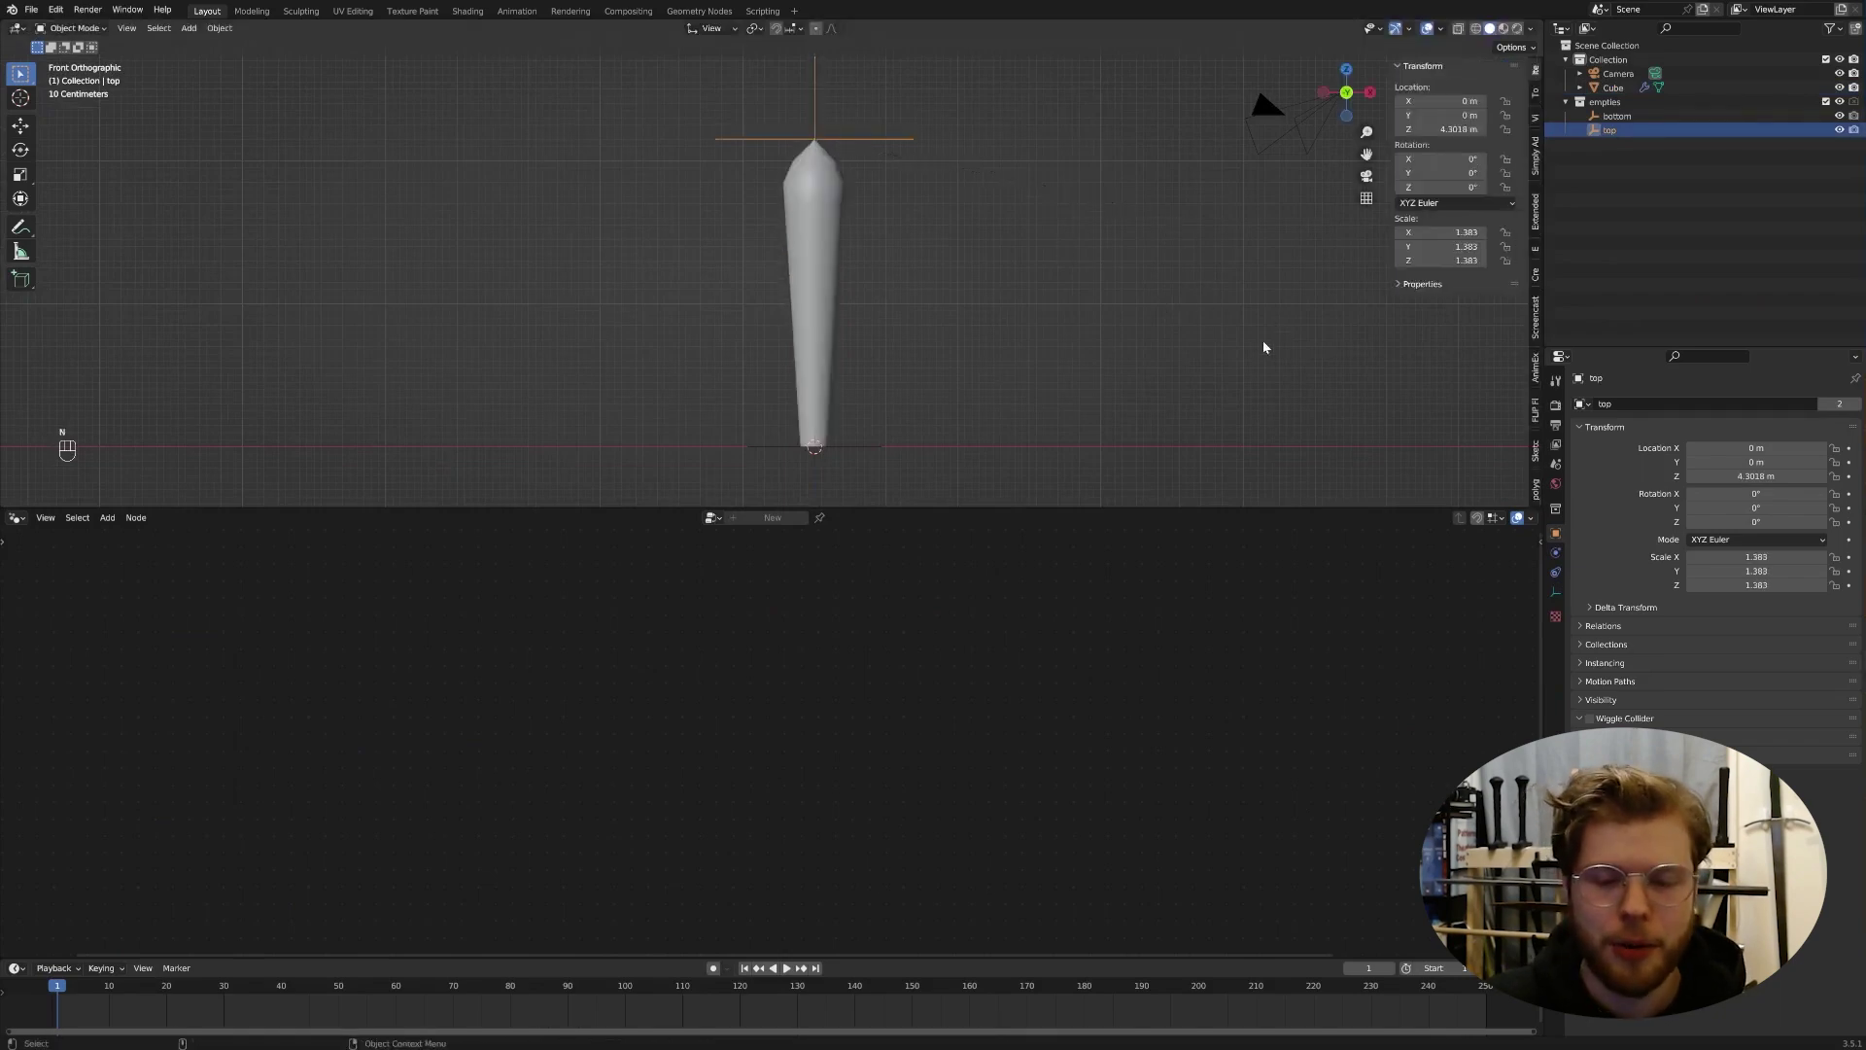
left_click_drag(1439, 232, 1436, 263)
type("1")
key("Return")
Step: Set the bottom empty's scale to 1 on all three axes
left_click(914, 450)
left_click(850, 450)
type("1")
key("Return")
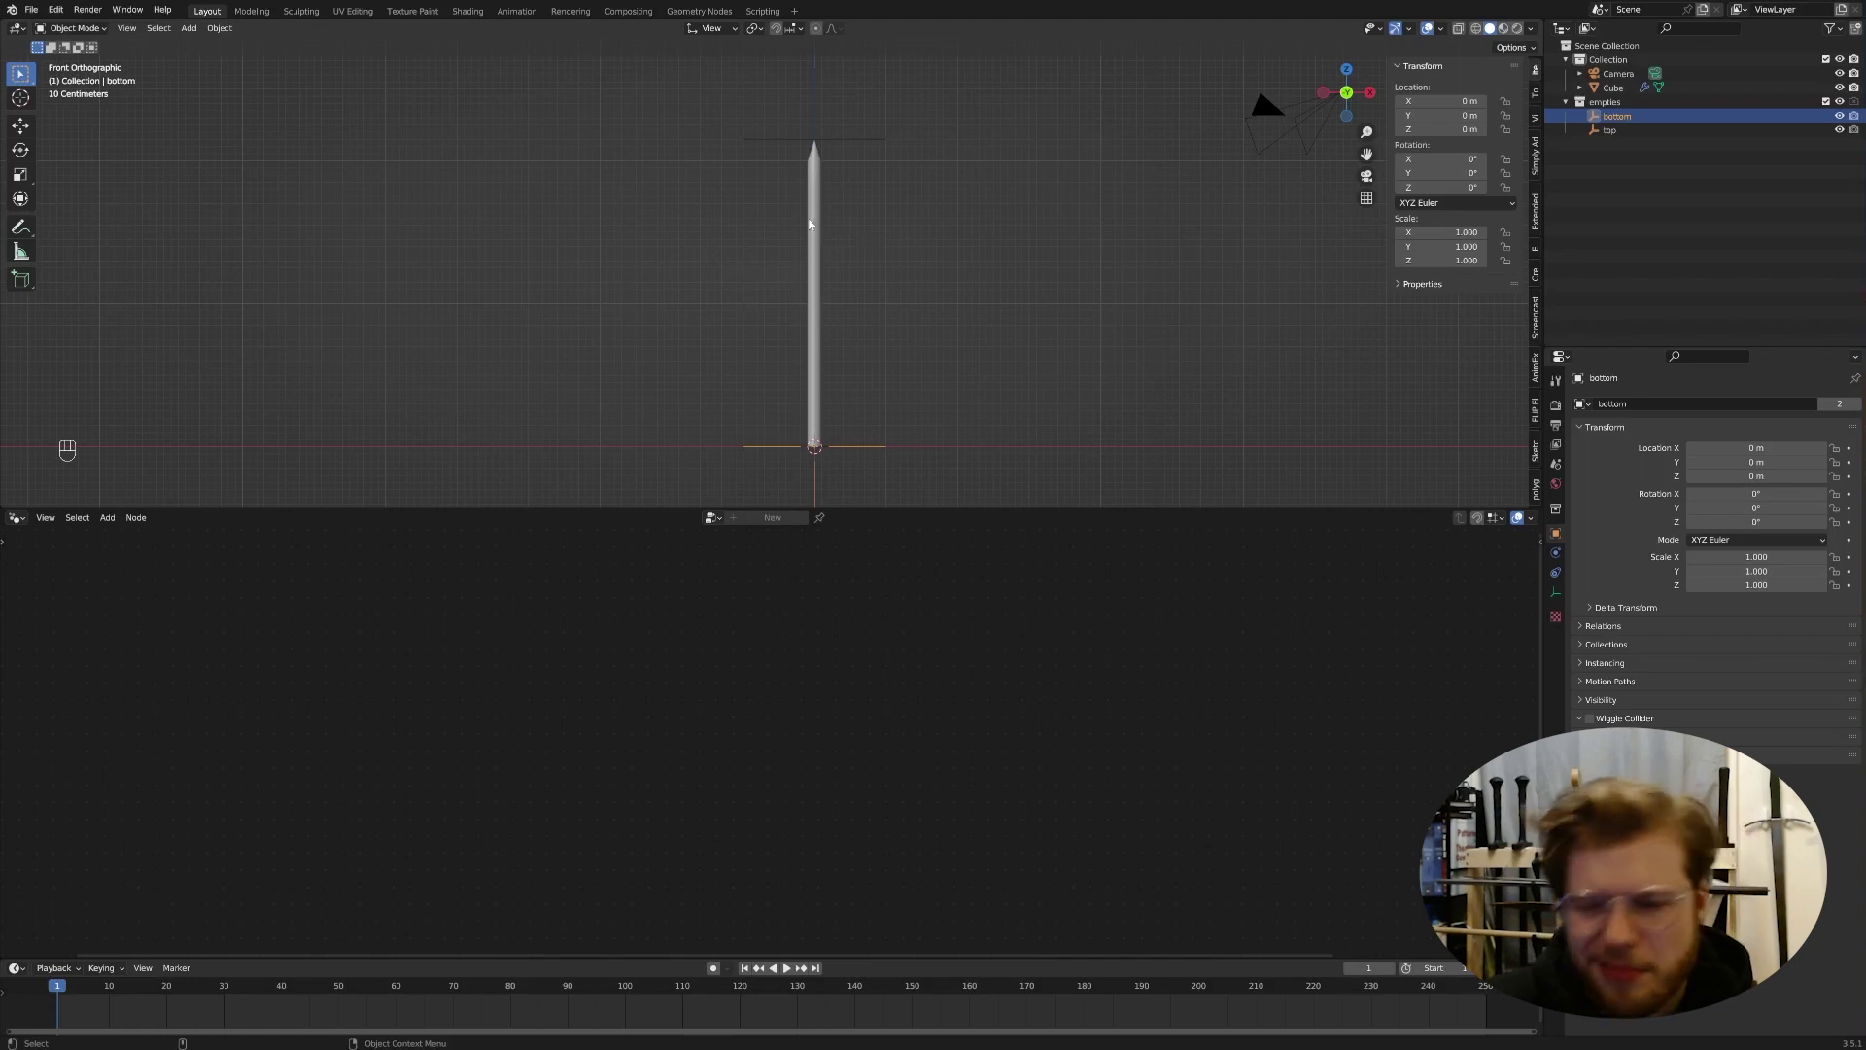
Step: In the blade's node tree, move the Curve Circle and Curve to Mesh nodes closer to the Set Curve Radius node
left_click(814, 227)
middle_click_drag(1143, 744, 901, 734)
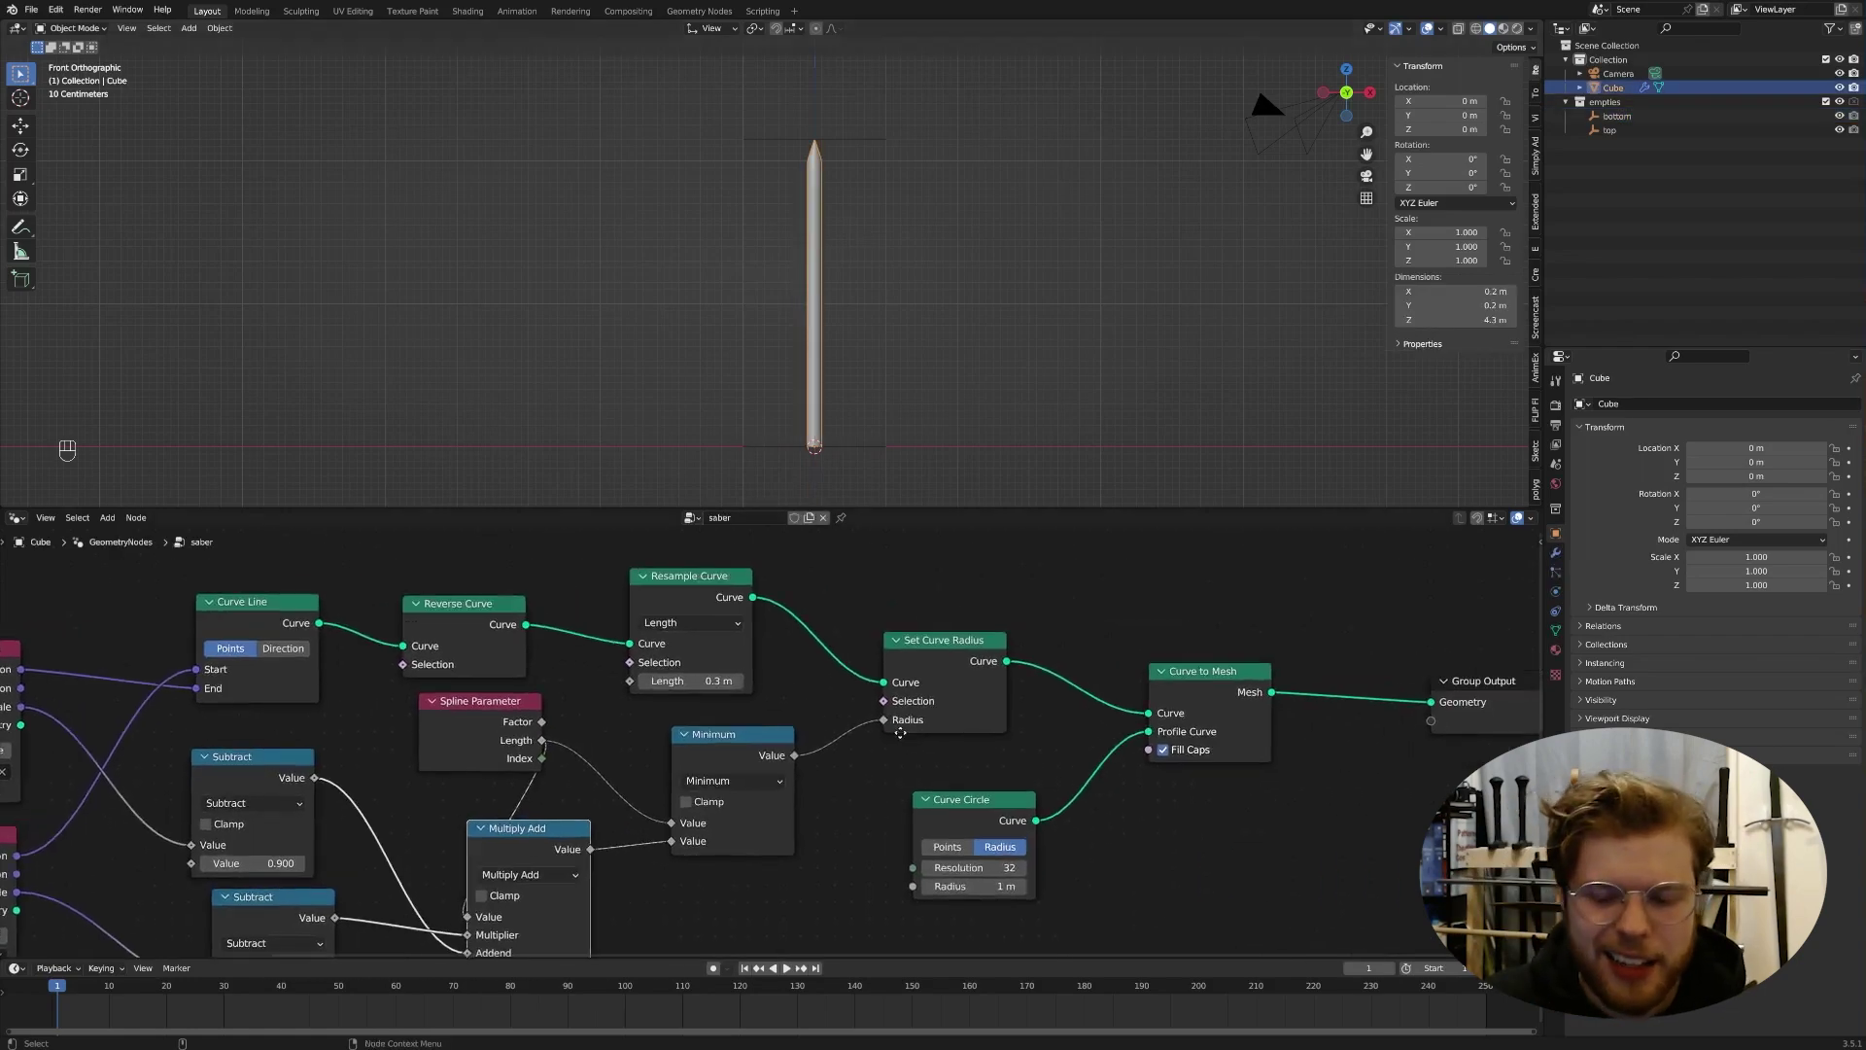
left_click_drag(984, 821, 944, 777)
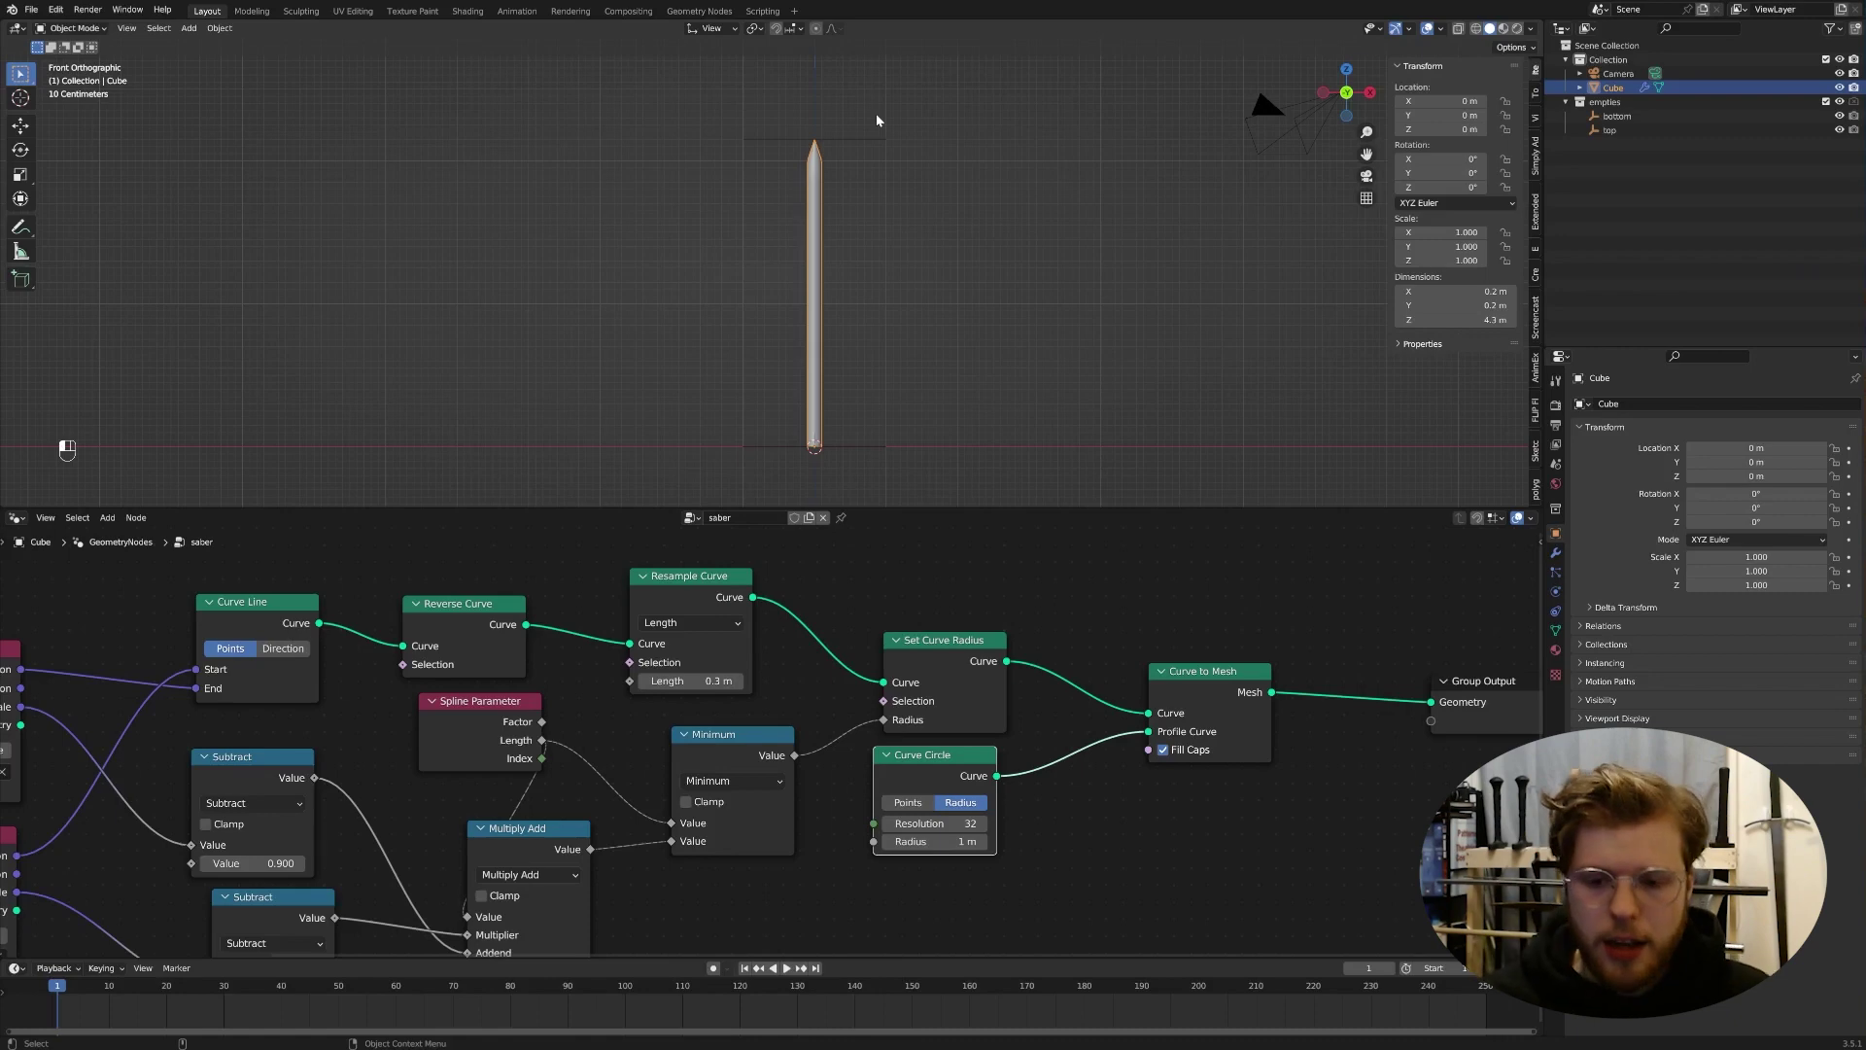
middle_click_drag(1120, 715, 1036, 669)
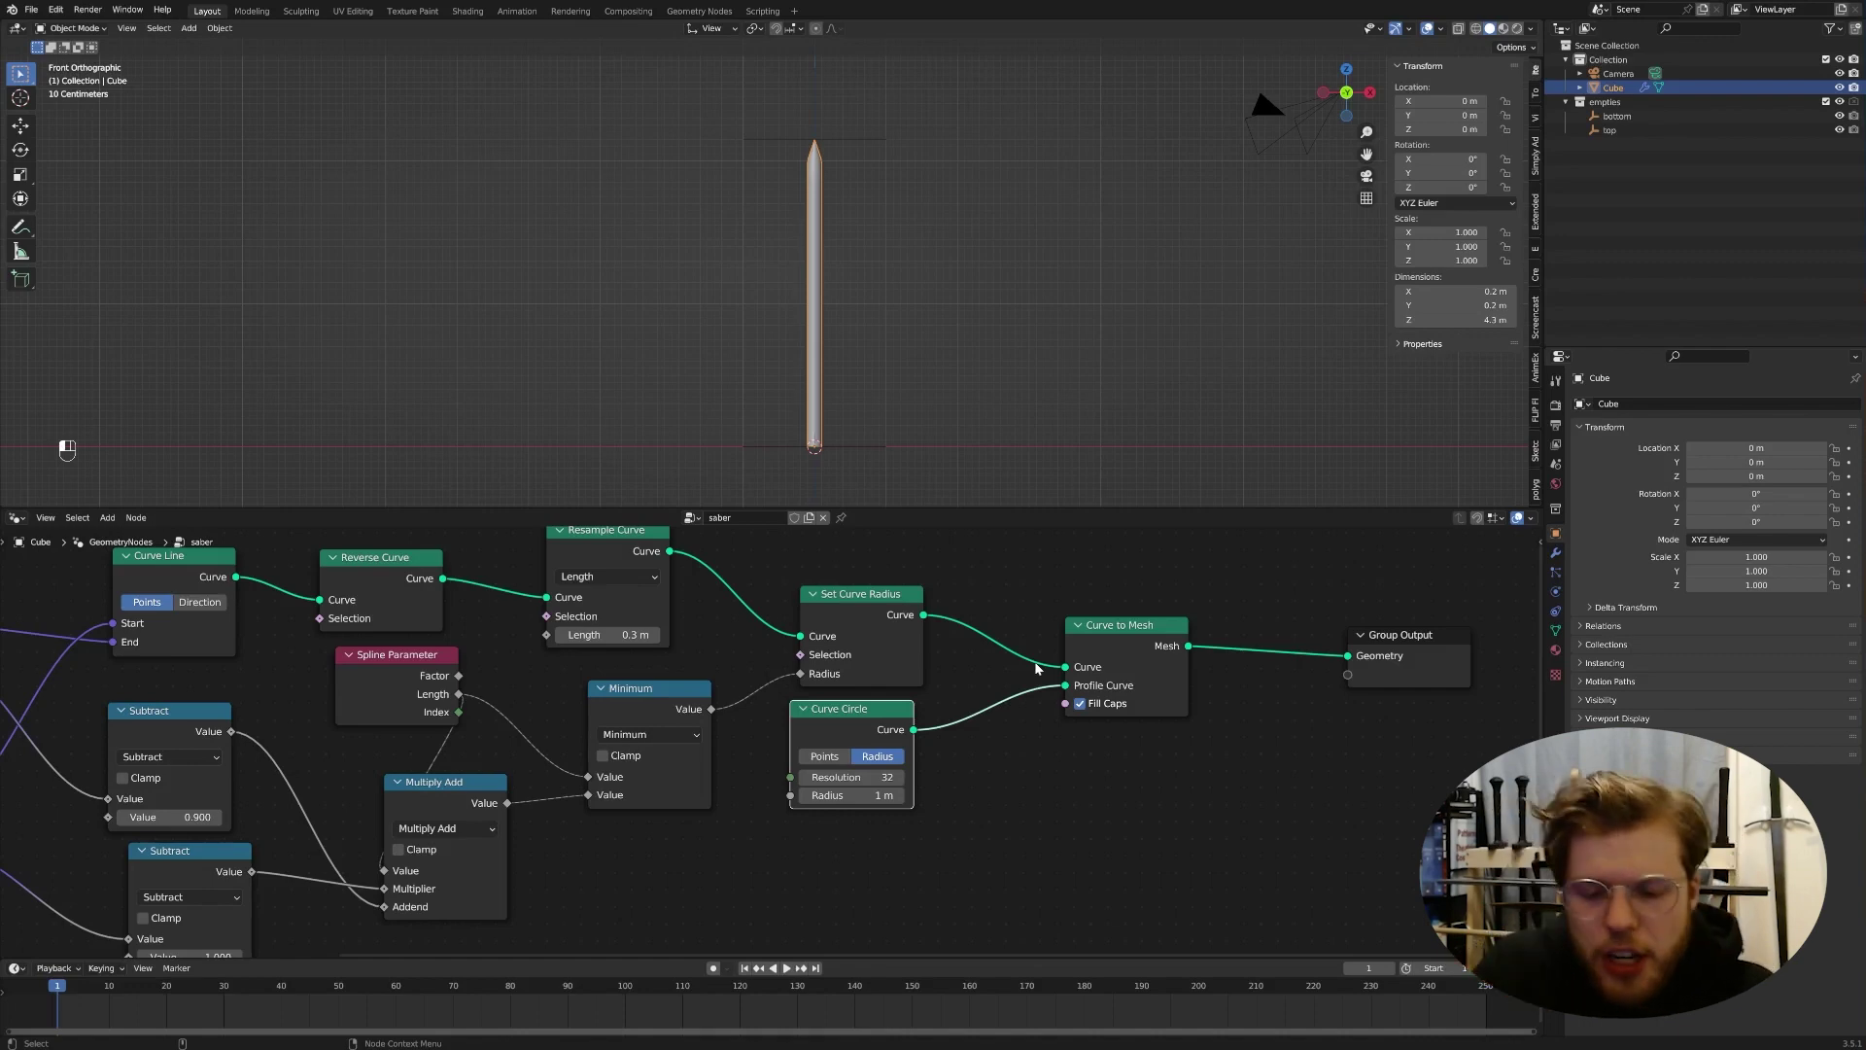
left_click_drag(1128, 625, 1066, 606)
middle_click_drag(1164, 638, 1011, 650)
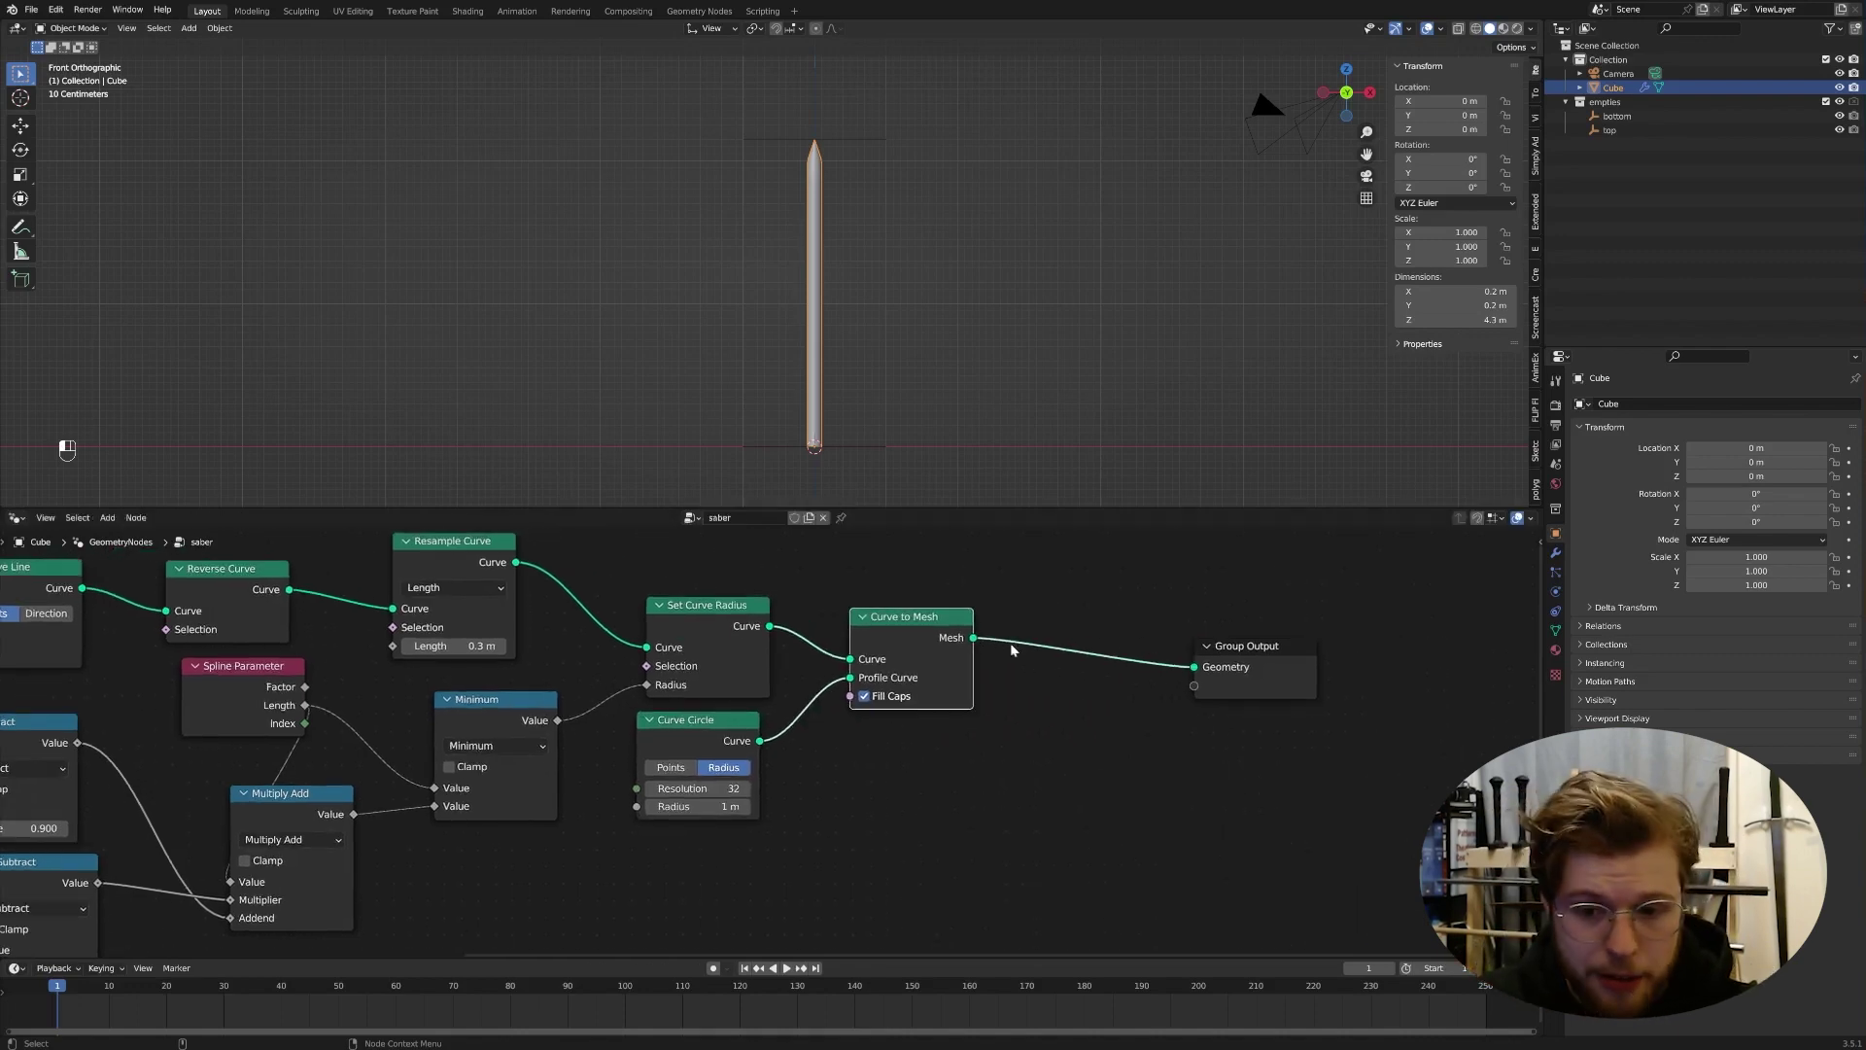
Step: Add a Set Material node between Curve to Mesh and Group Output, and assign the existing Material to it
key("shift+a")
key("shift+a")
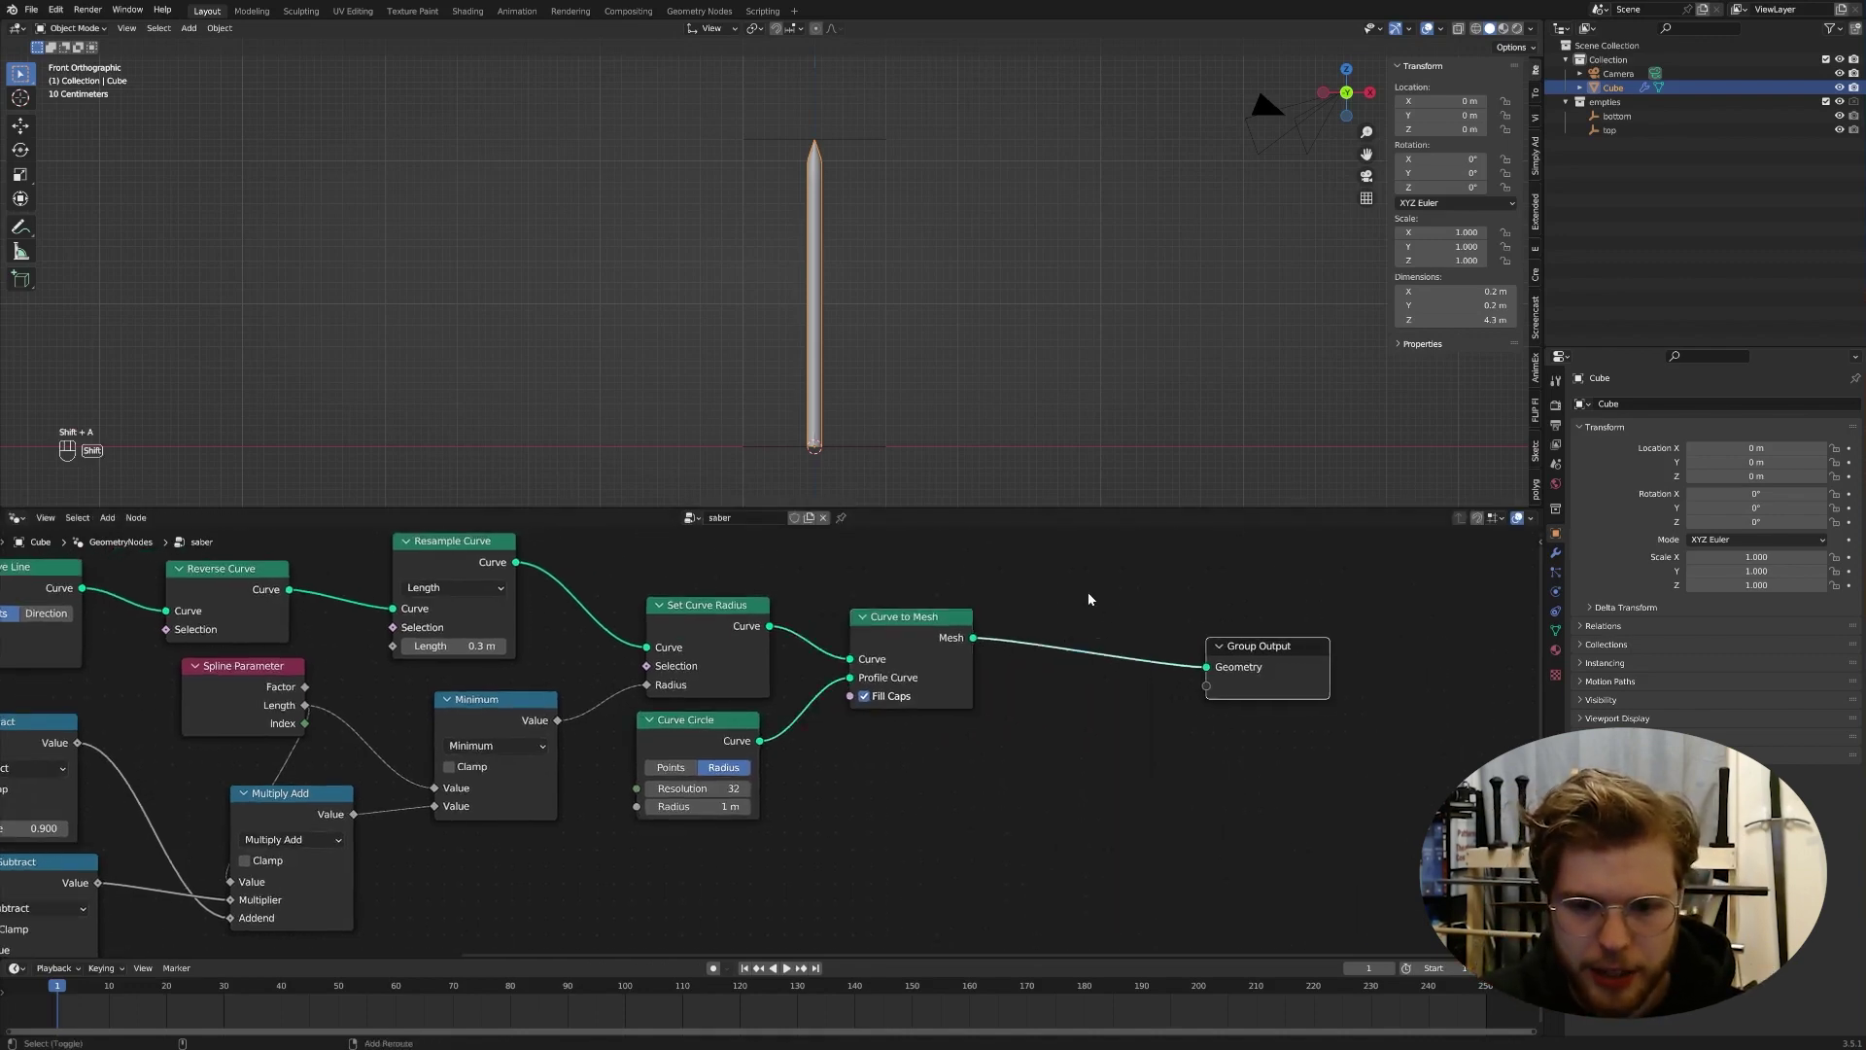
type("set m")
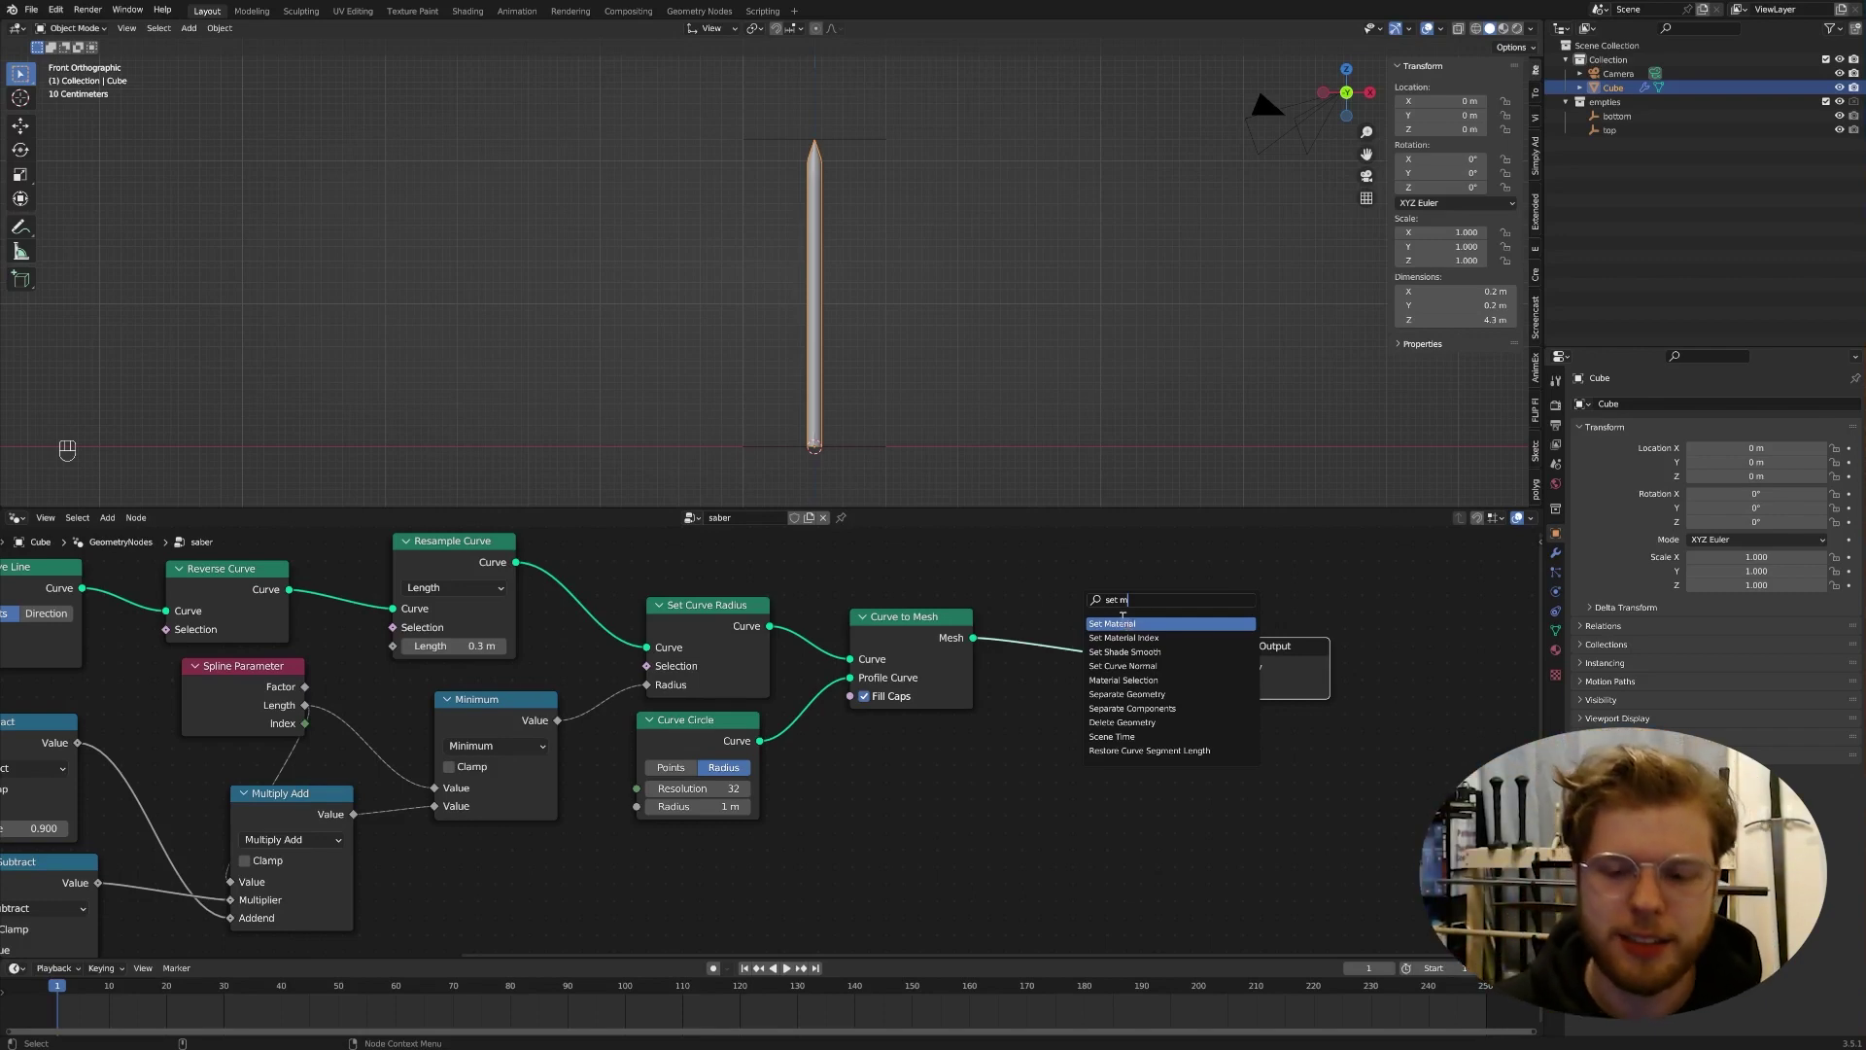
key("Return")
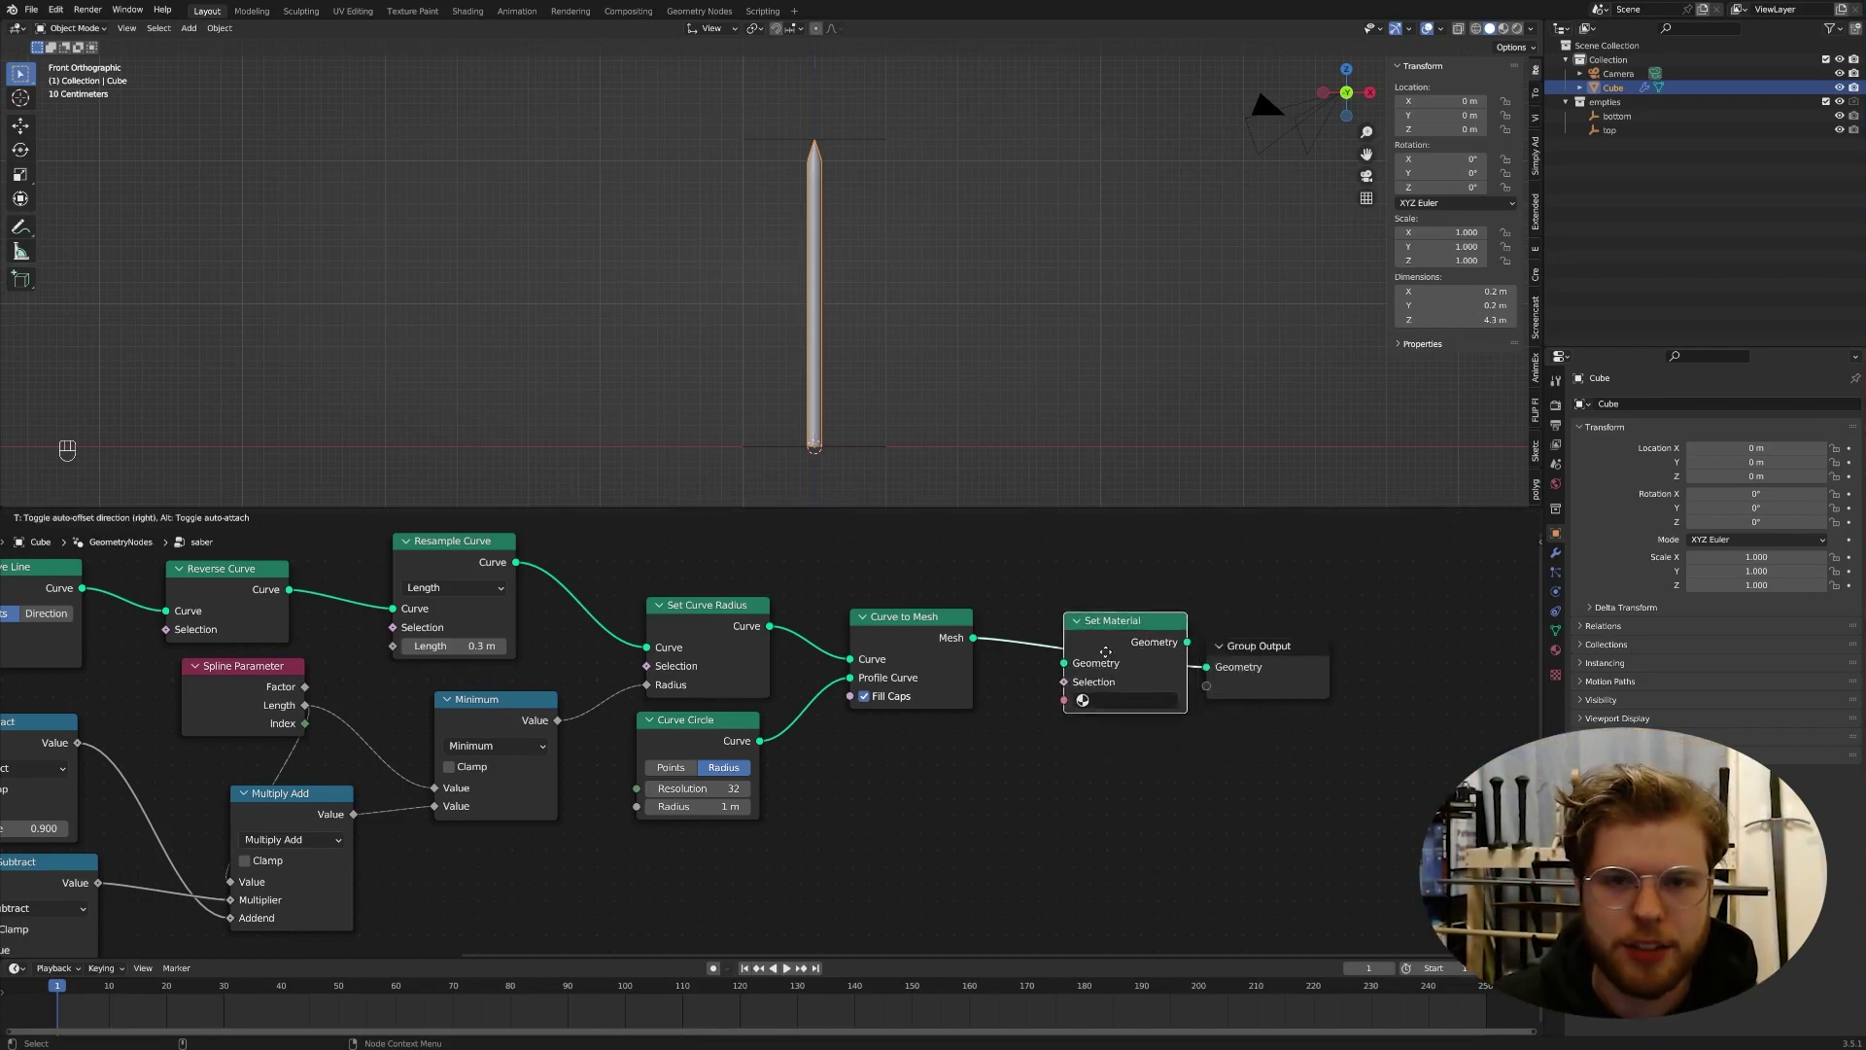
left_click(1082, 656)
left_click(1108, 693)
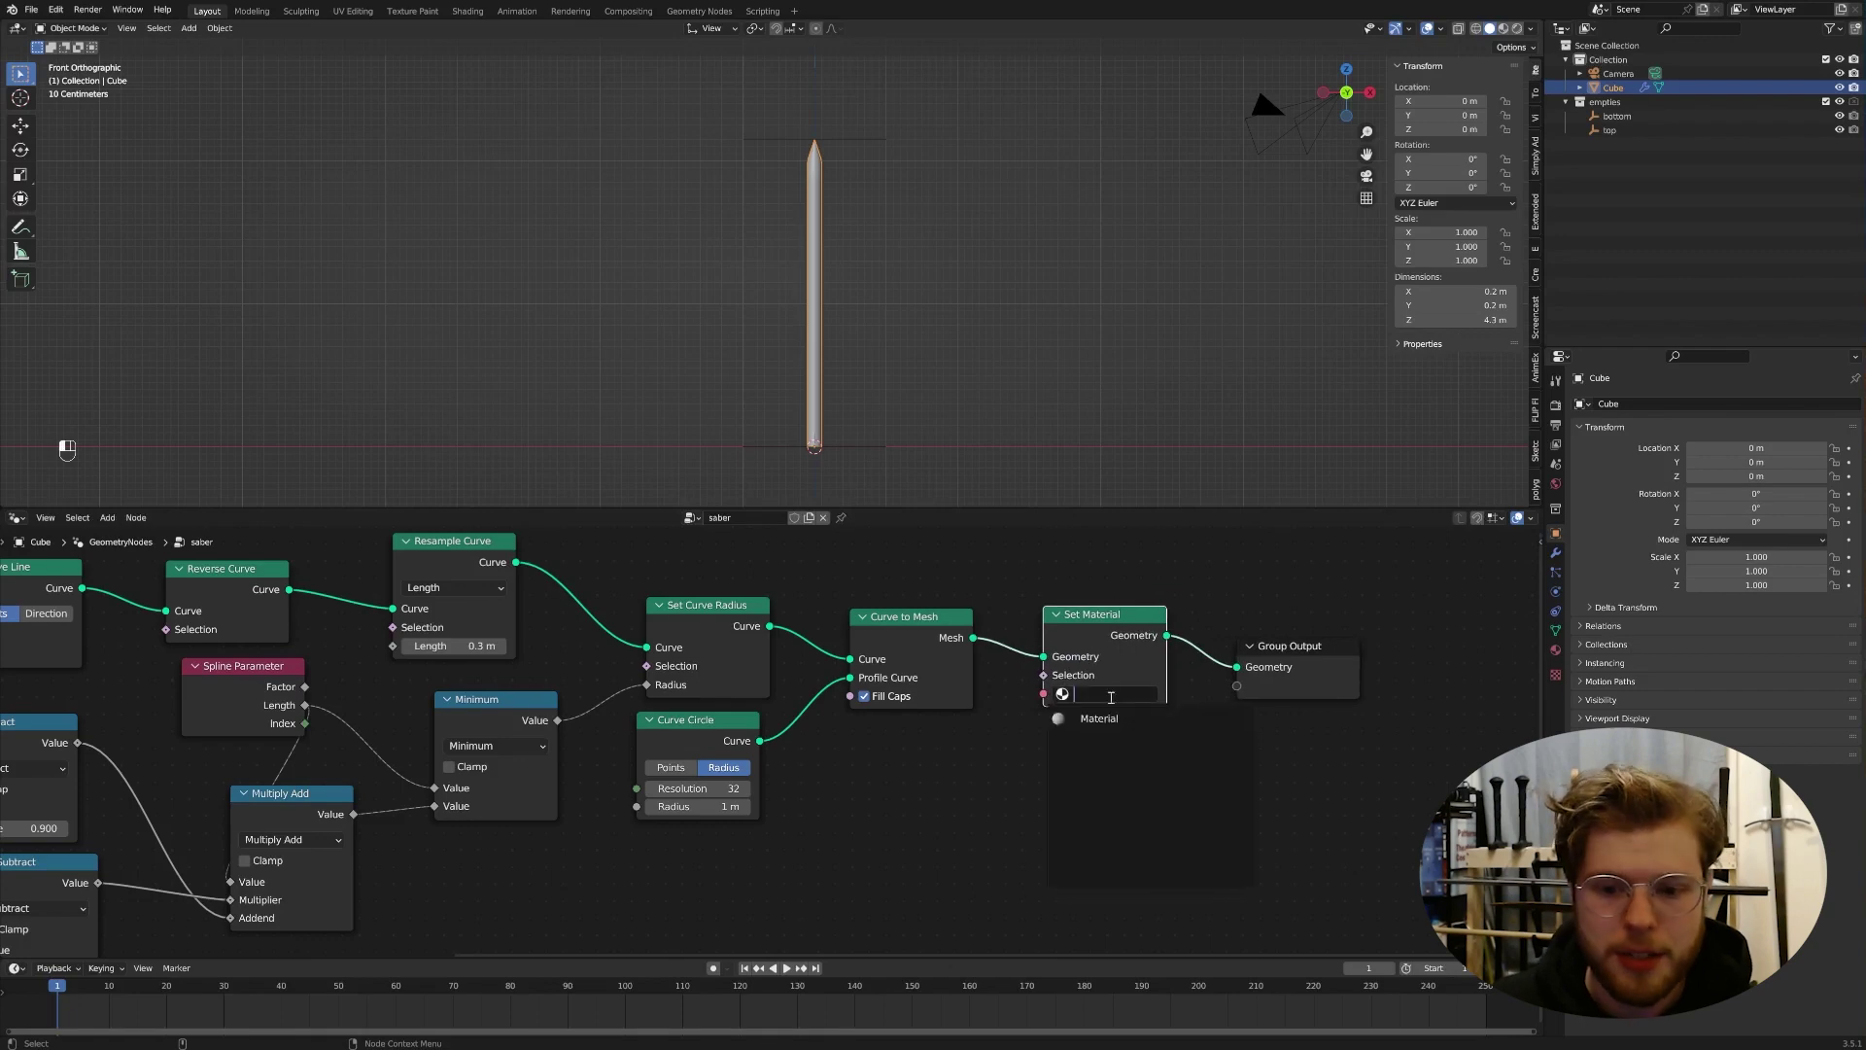
left_click(1127, 716)
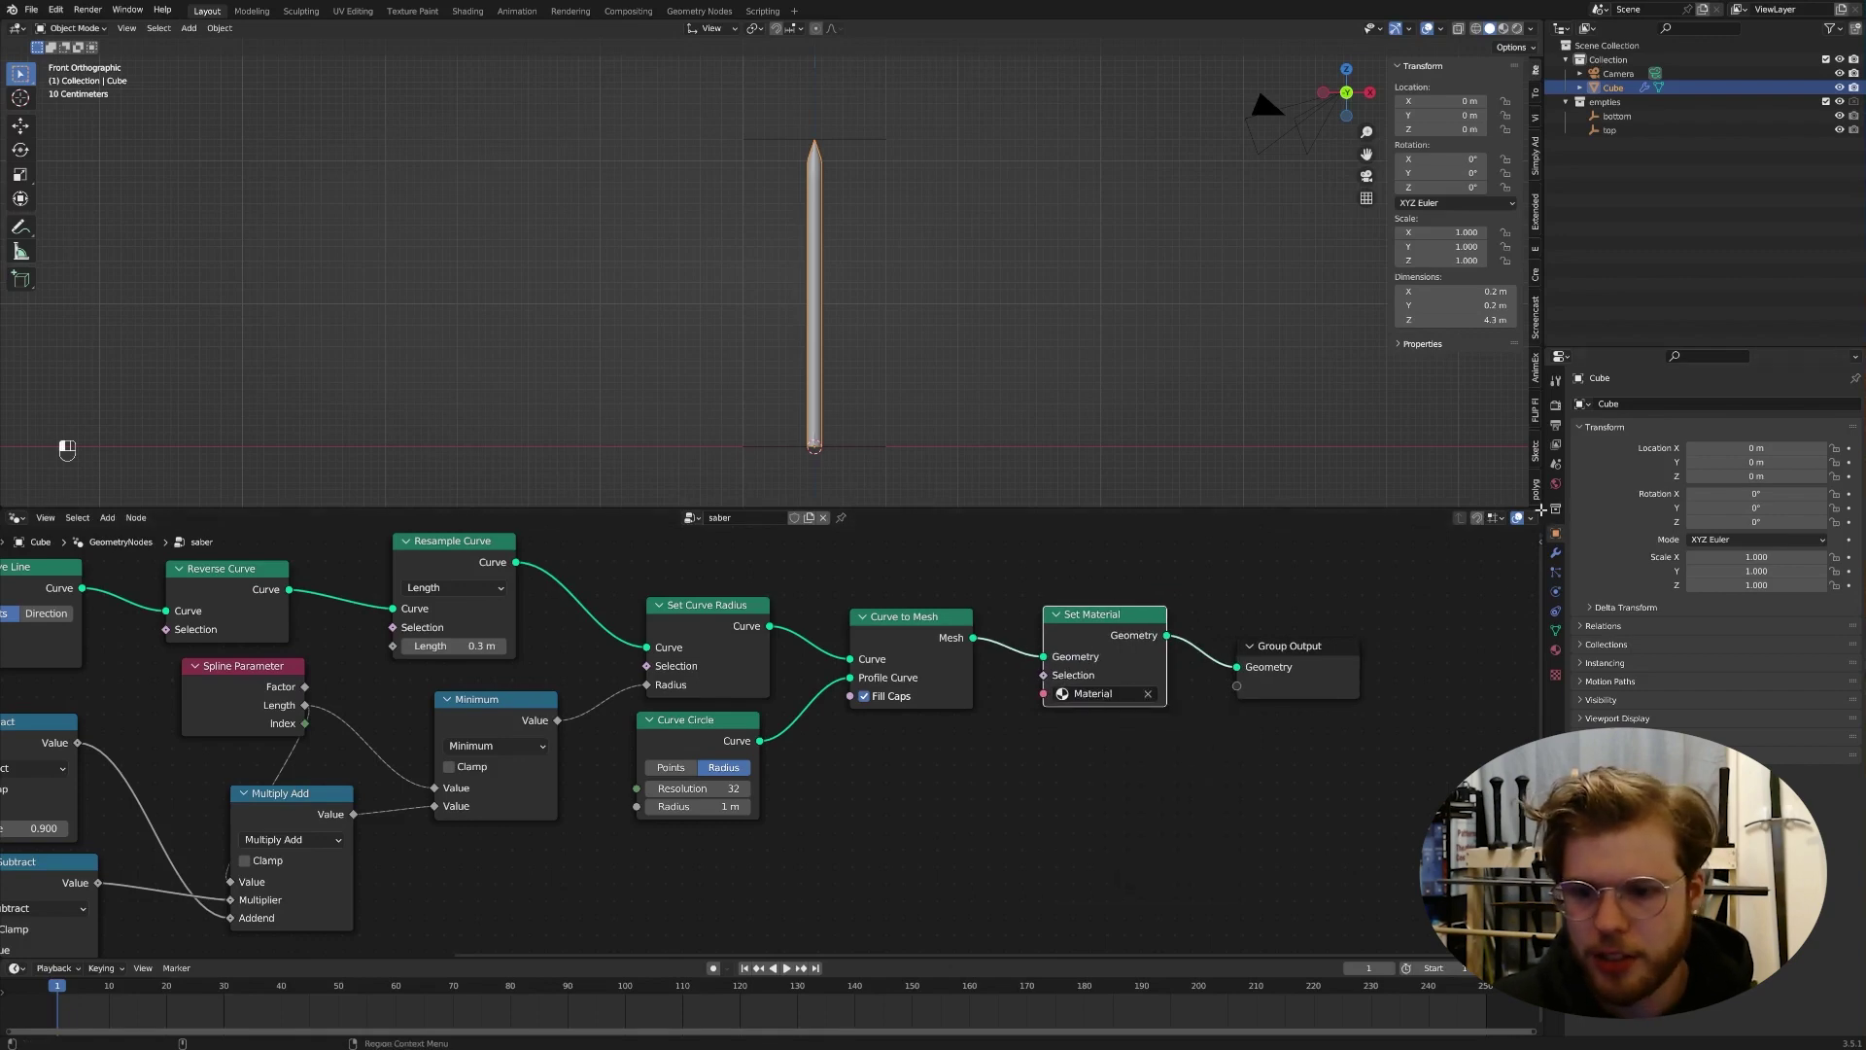
Step: Open a Shader Editor beside the geometry node tree and rename the blade's material to saber
left_click_drag(1540, 509, 787, 525)
left_click(804, 517)
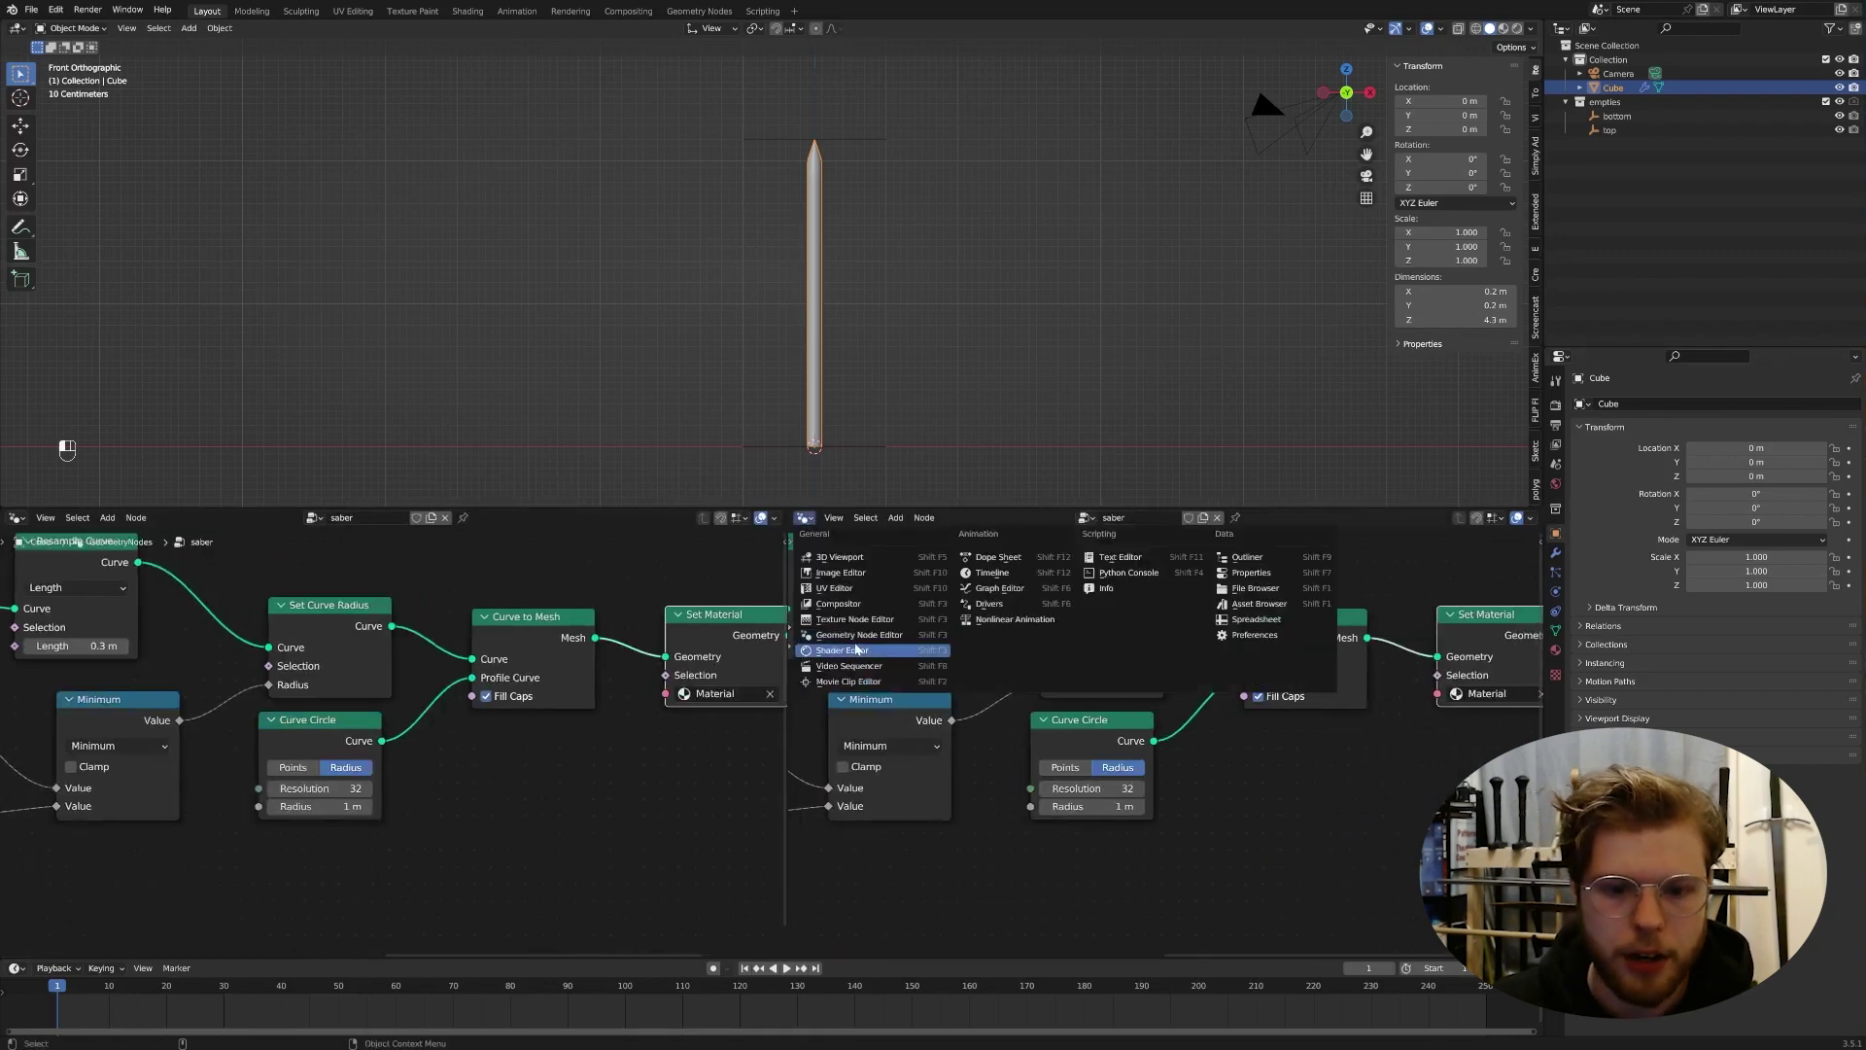
left_click(857, 650)
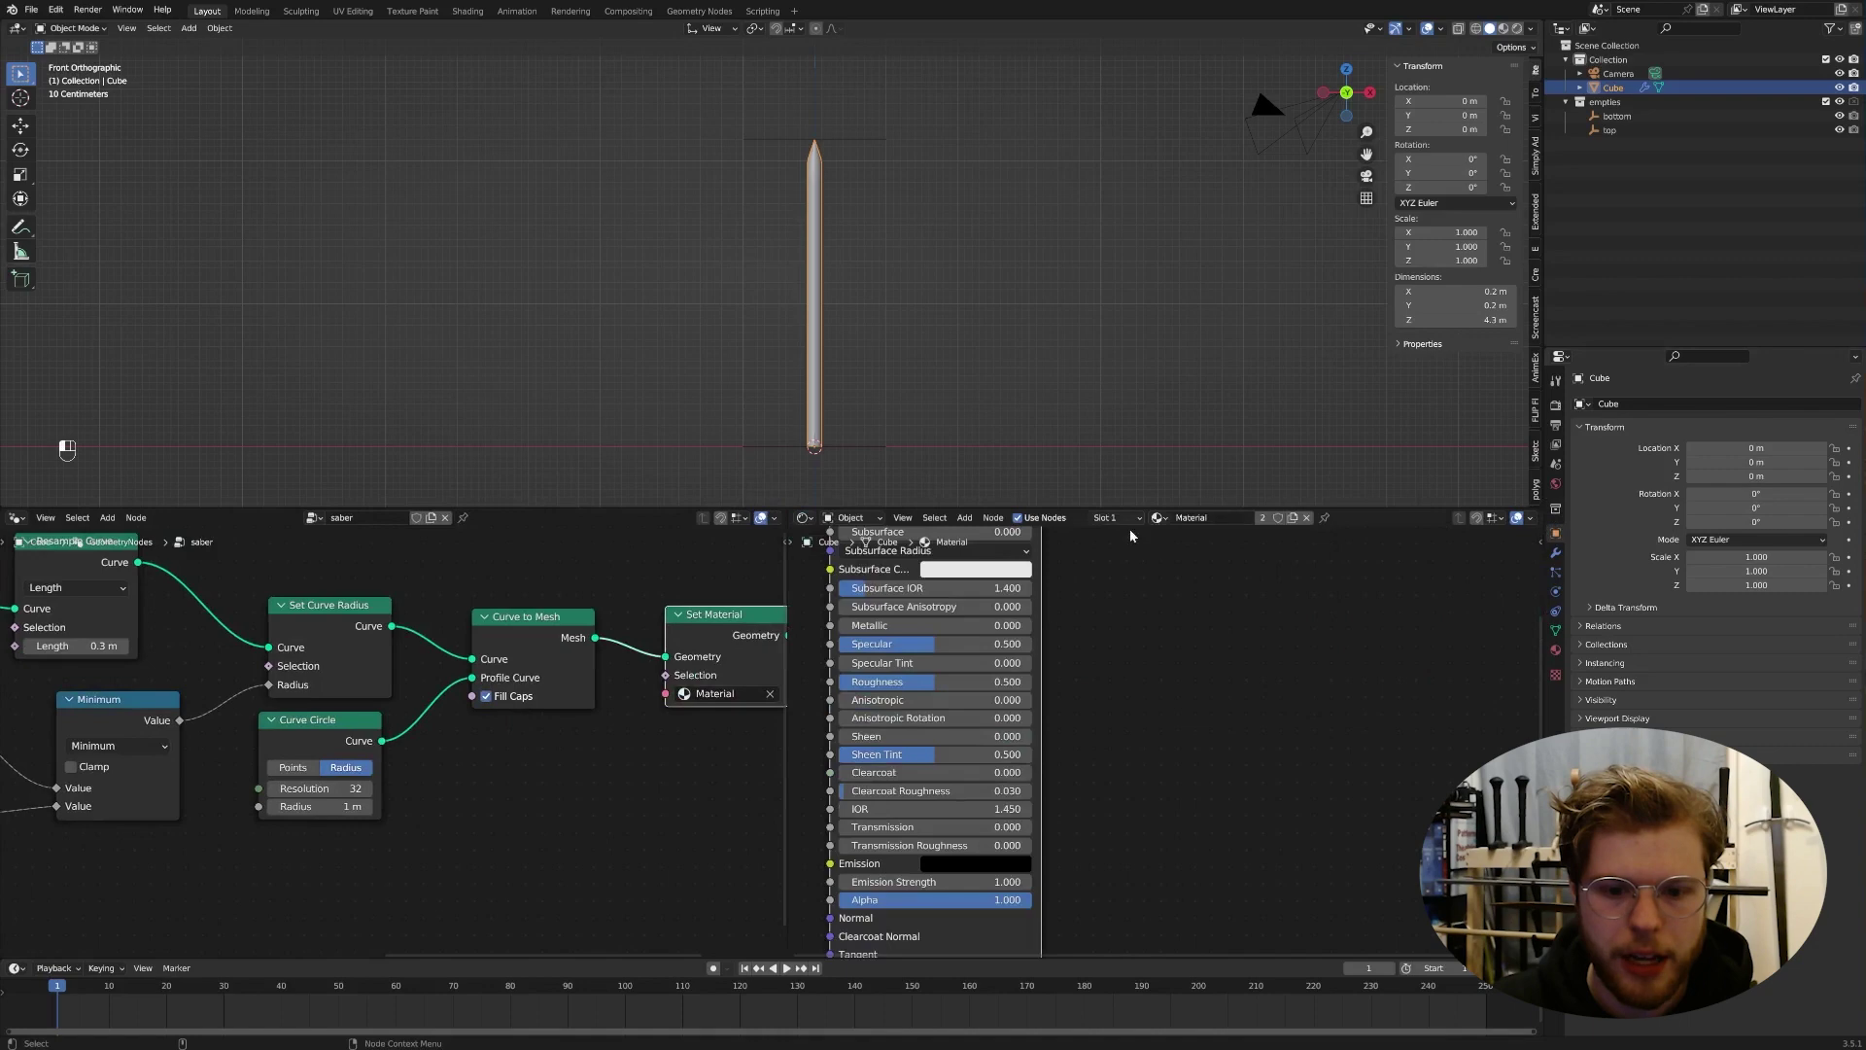
double_click(1188, 518)
type("saber")
key("Return")
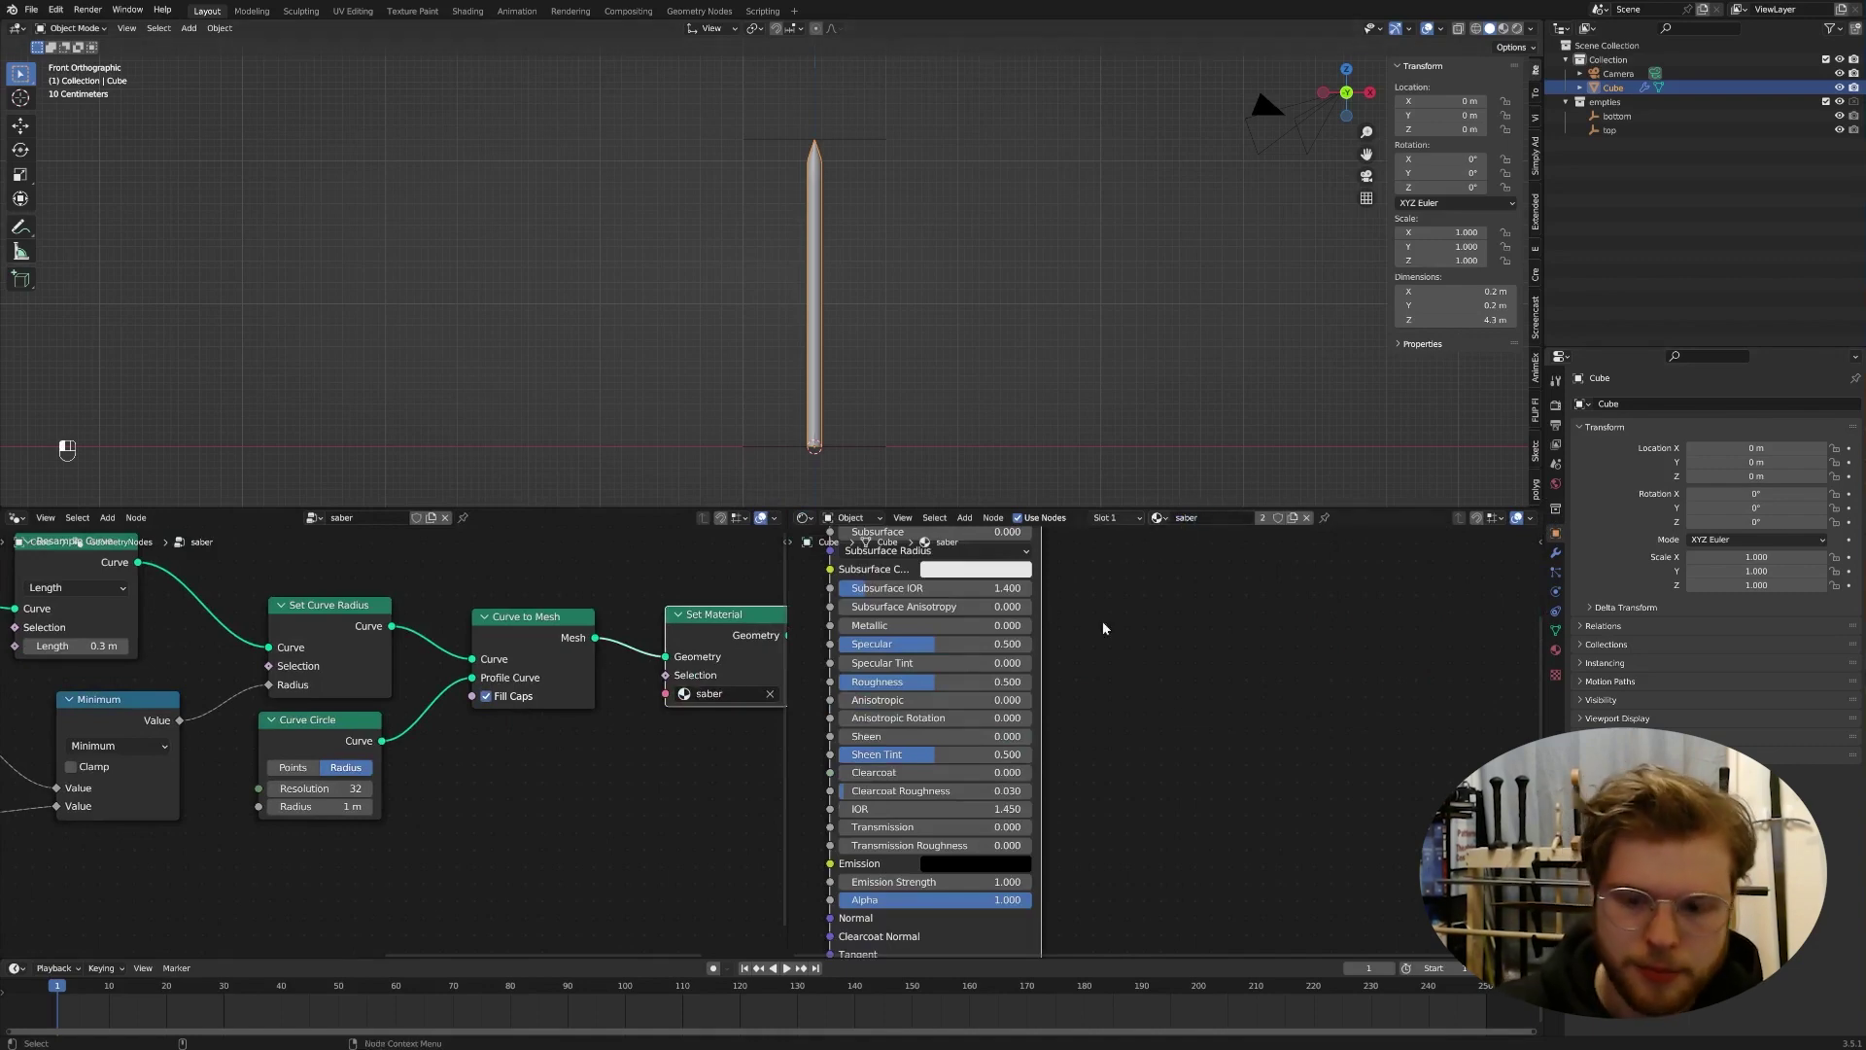
Step: Delete the Principled BSDF node from the saber material
middle_click_drag(1128, 636, 1199, 761)
left_click(946, 577)
key("Delete")
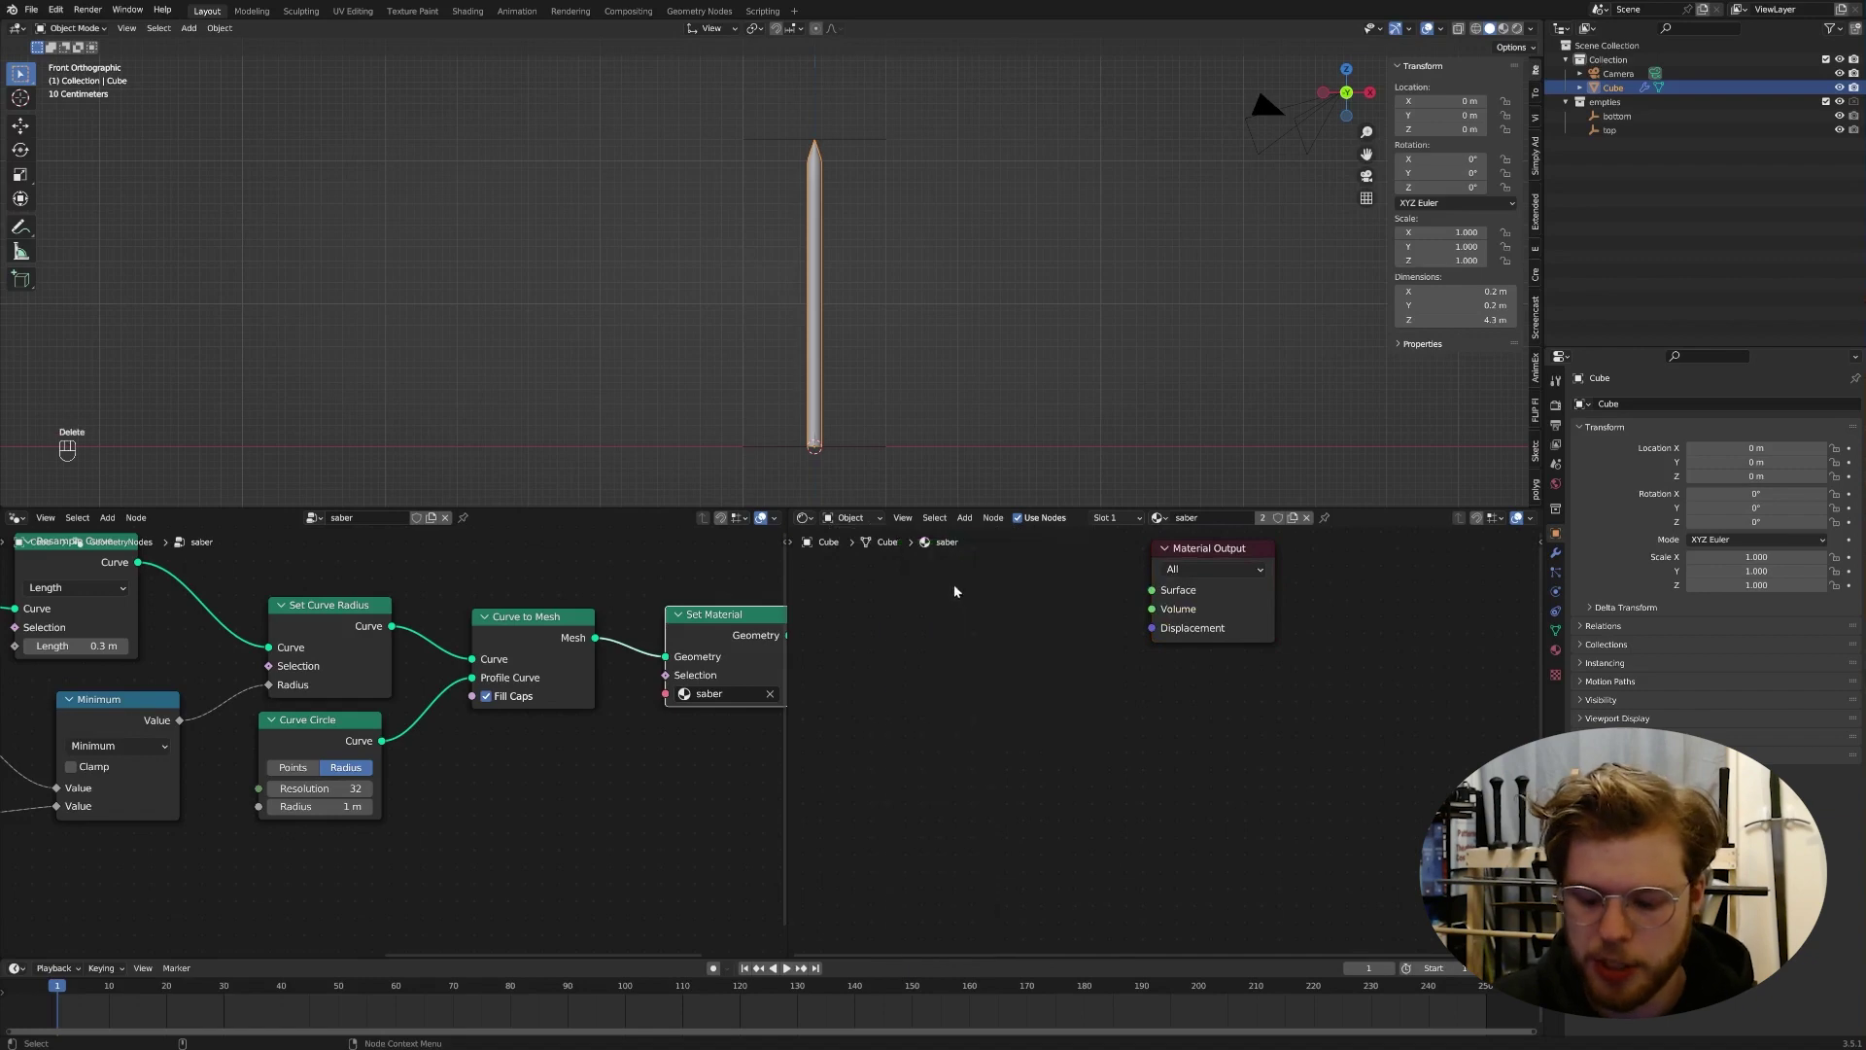
Step: Add an Emission node to the saber material and connect its output to the Material Output's Surface
key("shift+a")
type("em")
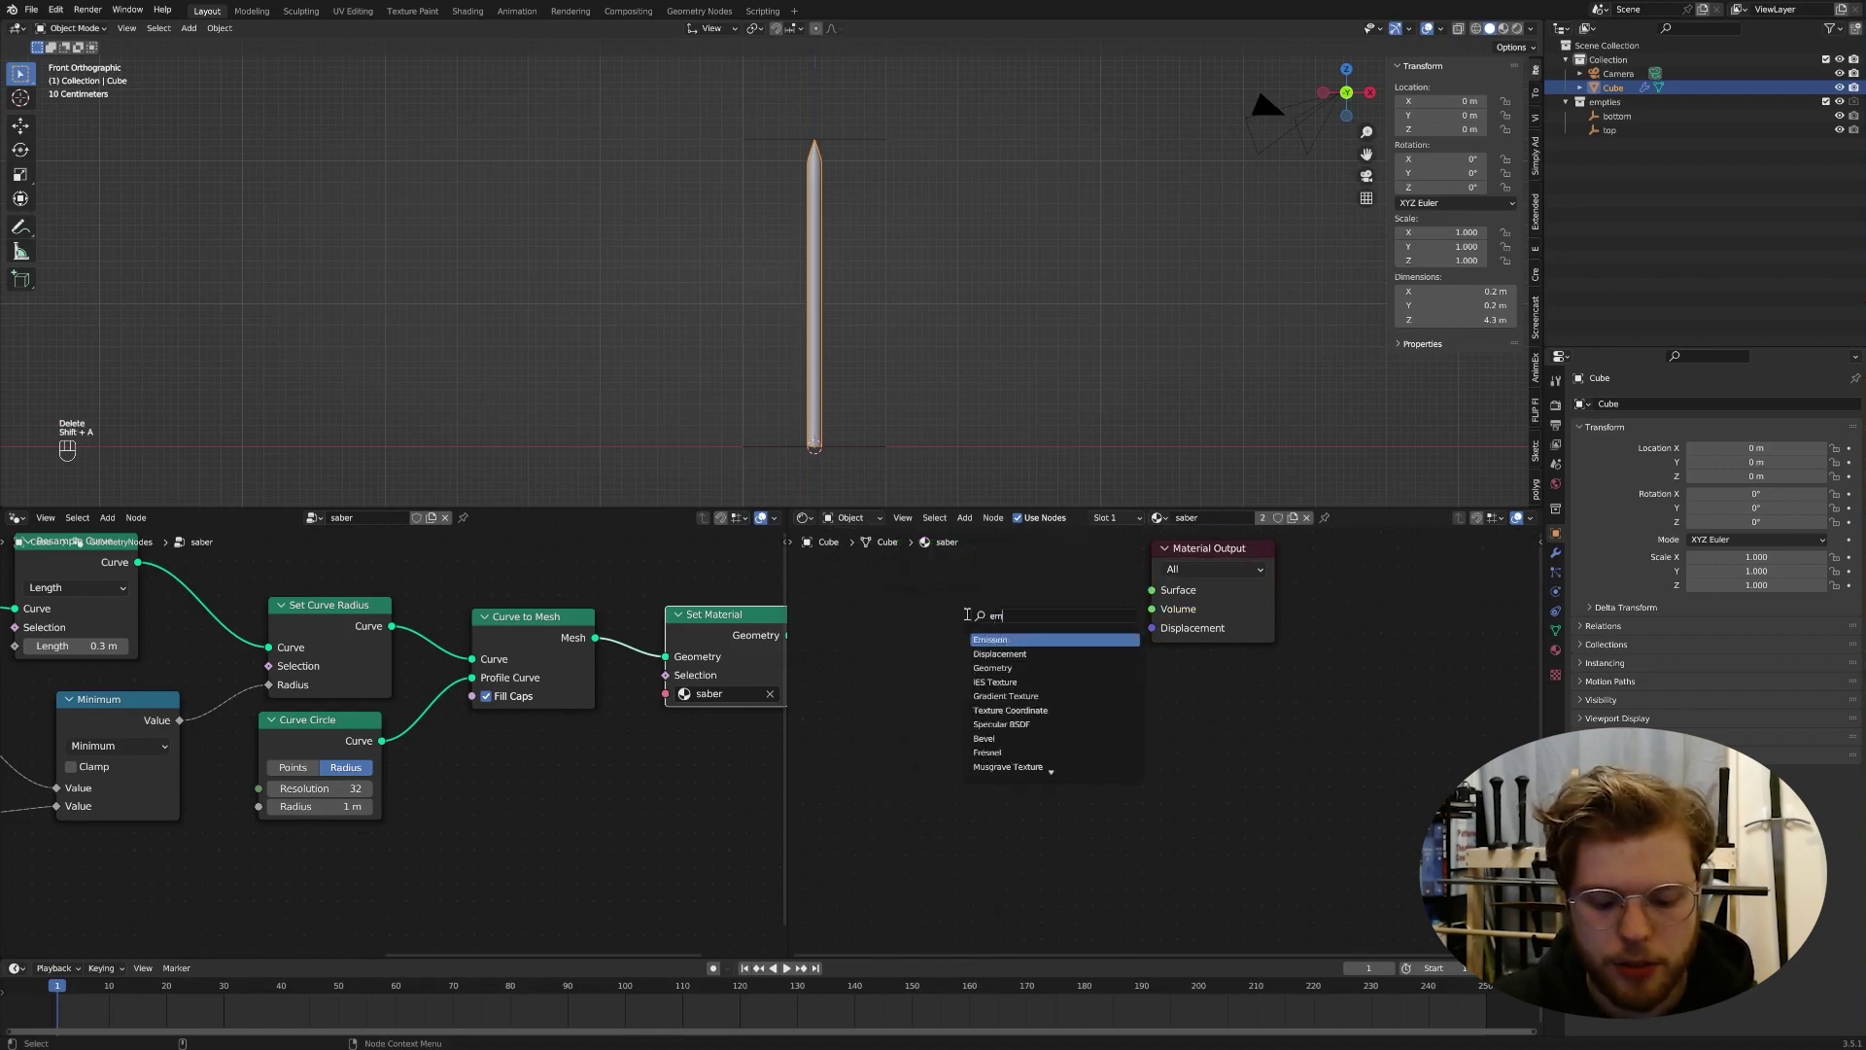
left_click(991, 639)
left_click_drag(1036, 612, 1151, 593)
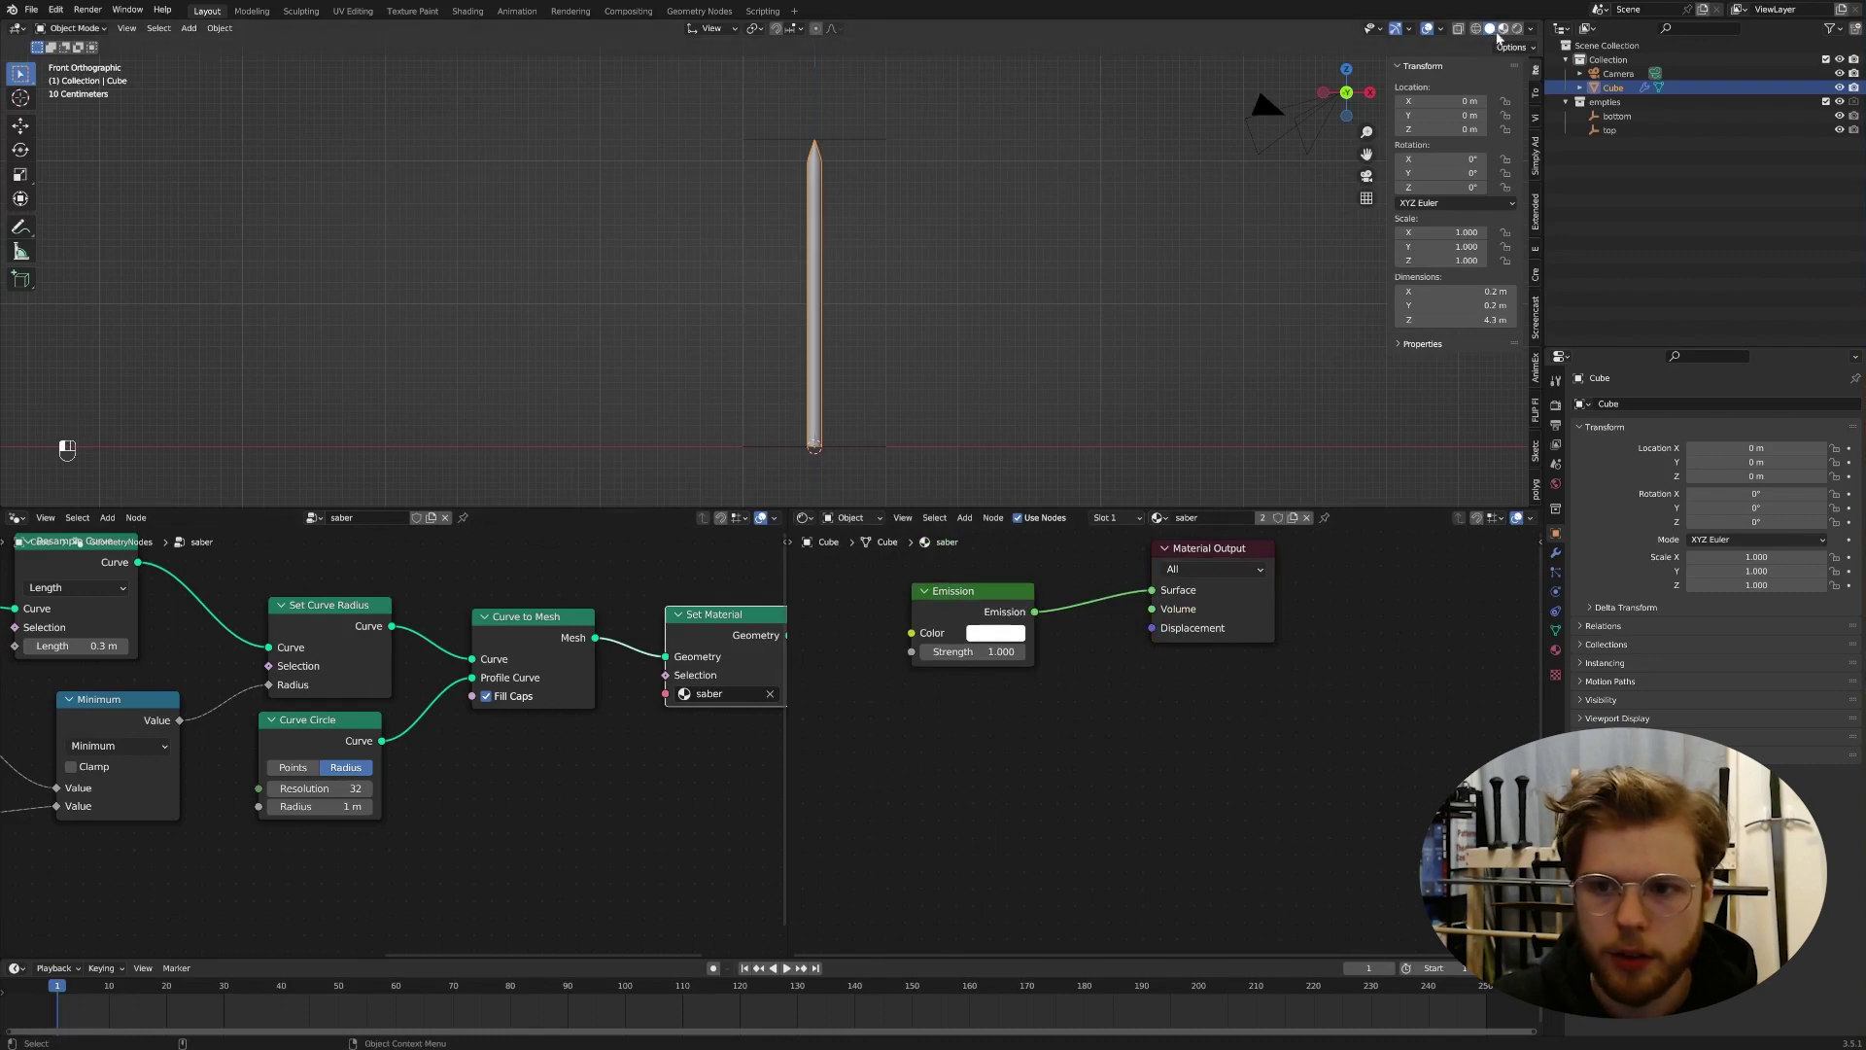
Step: Show the 3D view in material preview shading, set the Emission node's strength to 15, and deselect the blade
left_click(1503, 29)
scroll(872, 145, "up", 4)
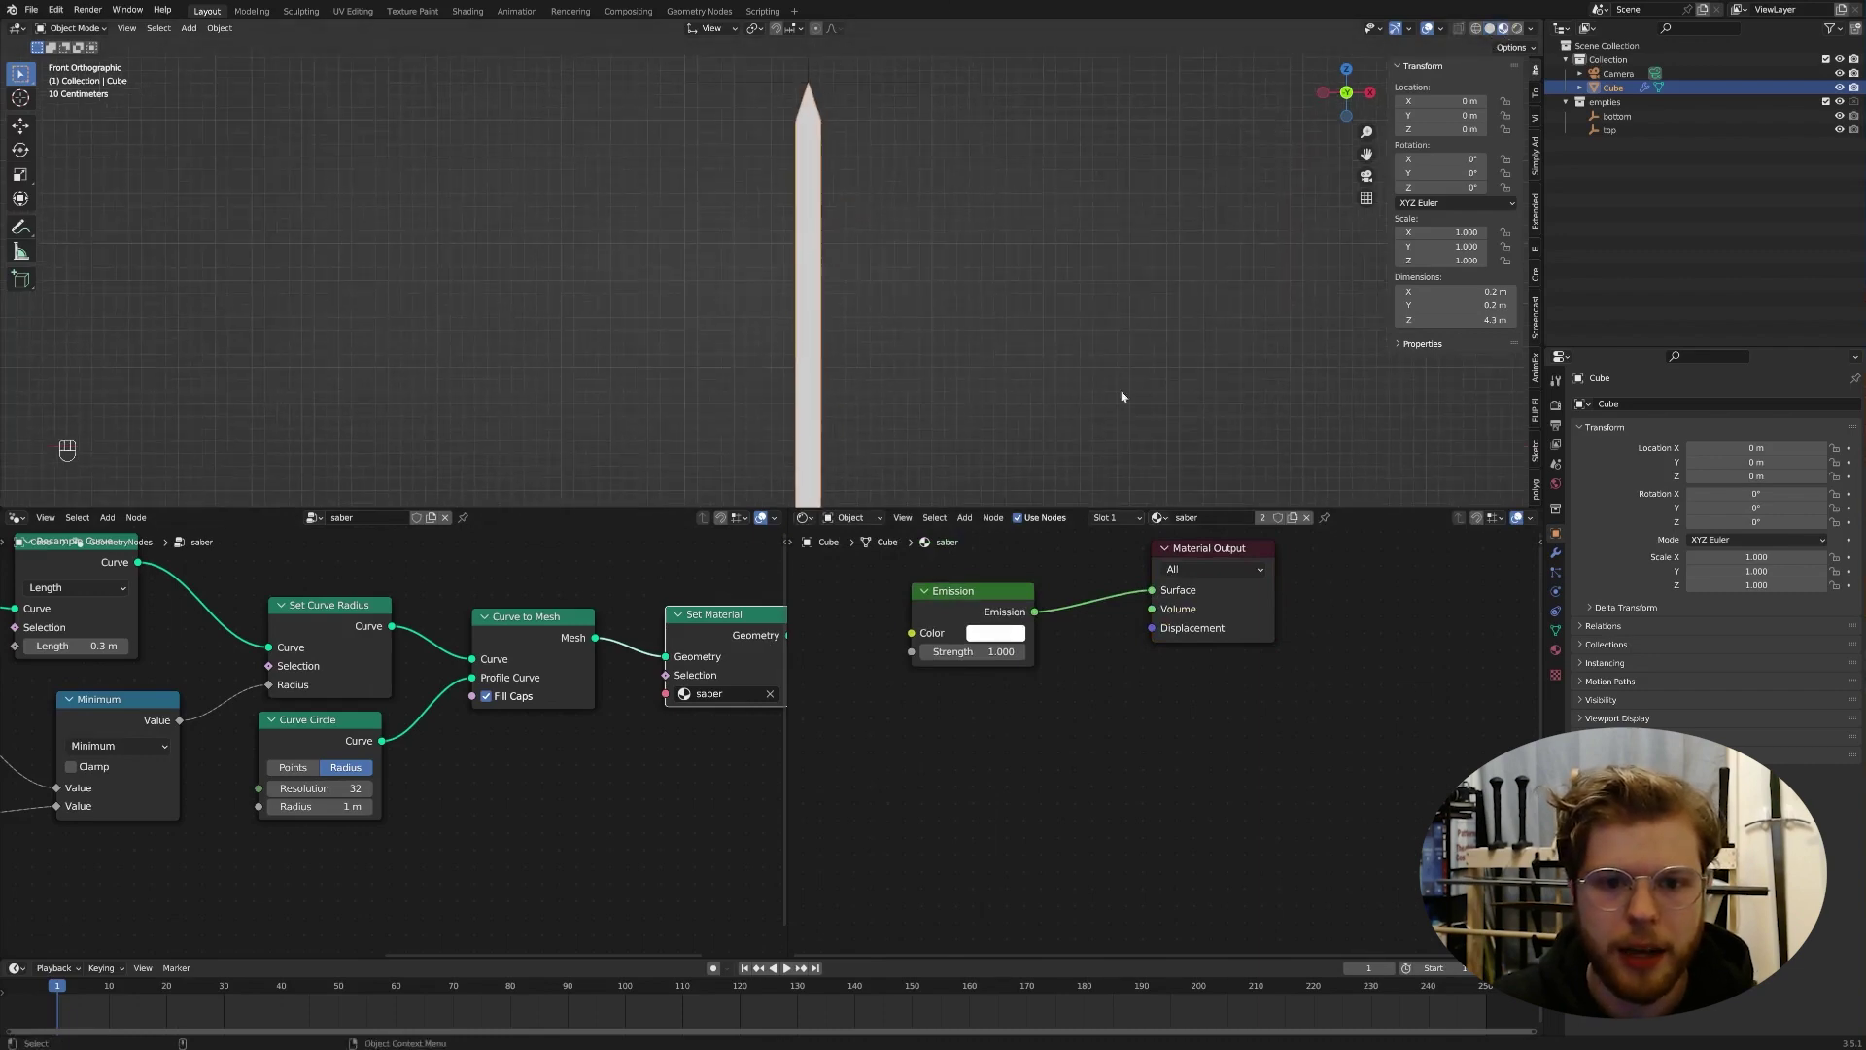
left_click(993, 651)
type("15")
key("Return")
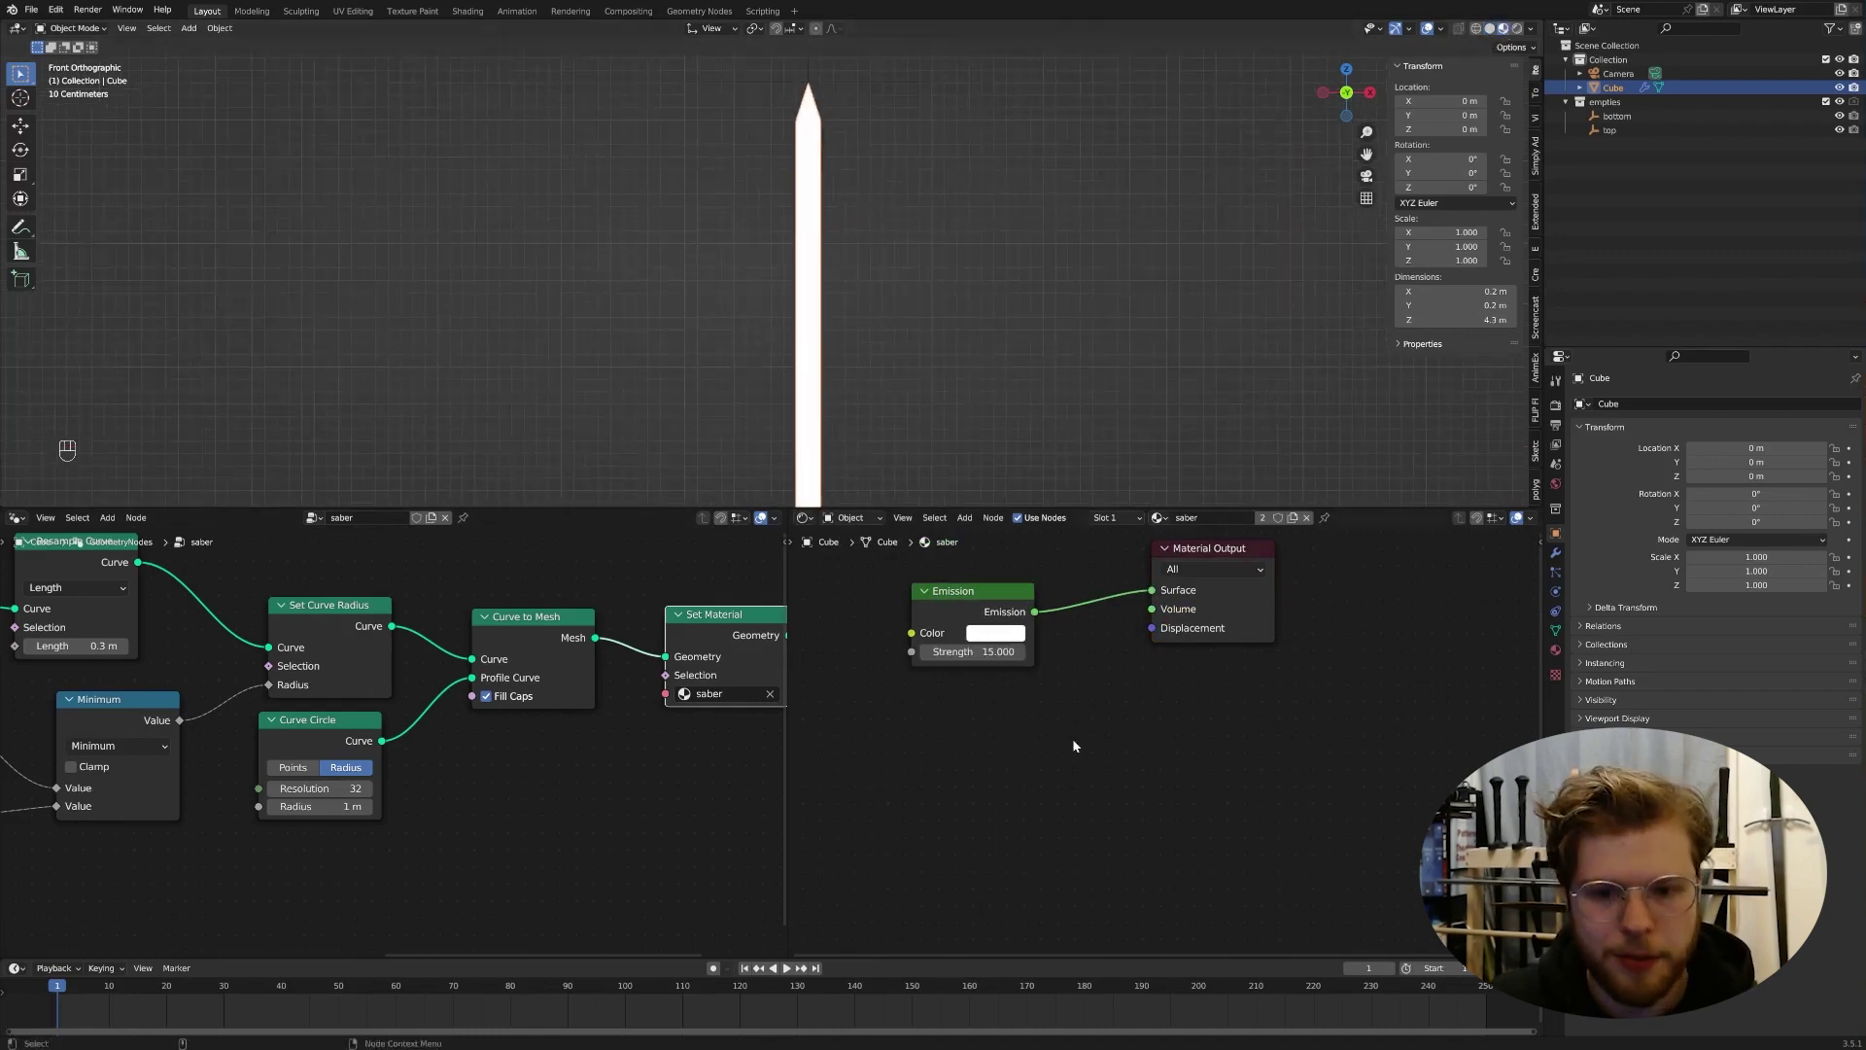
scroll(920, 237, "down", 3)
left_click(924, 254)
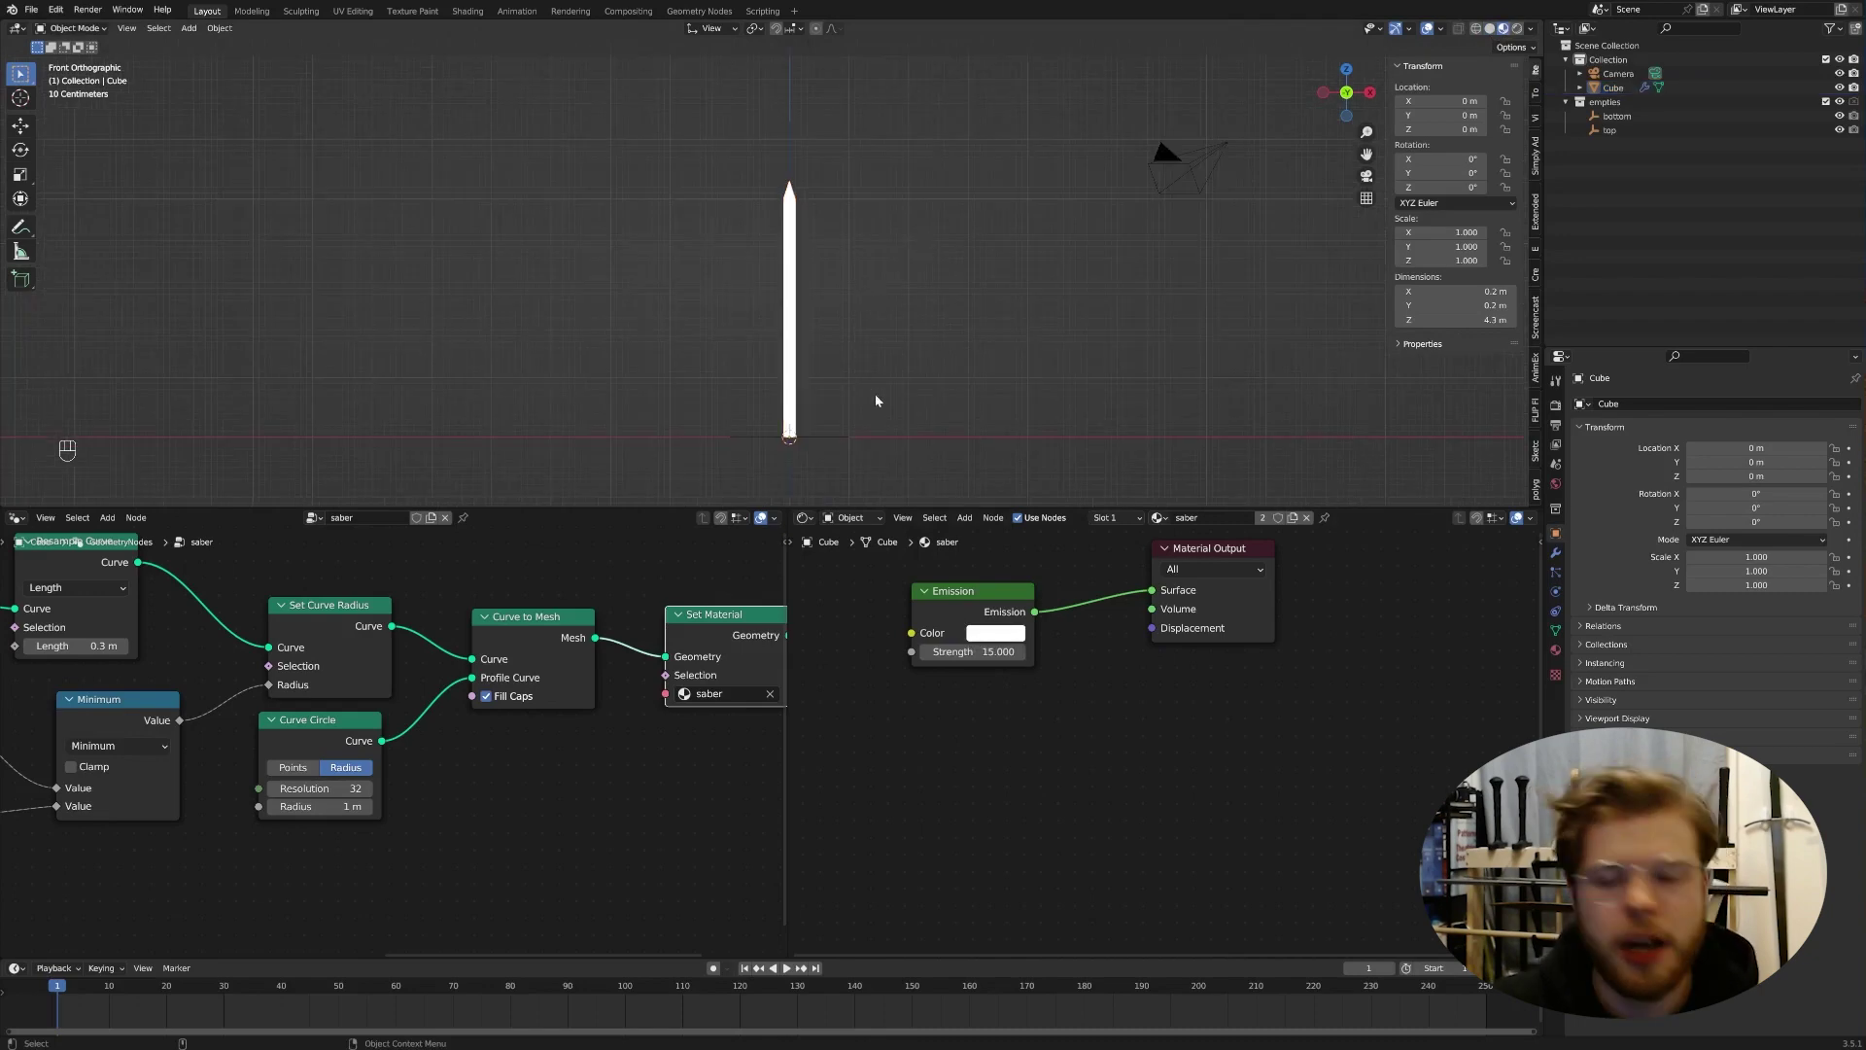
Step: Set the Emission node's color to a fully saturated green
left_click(999, 638)
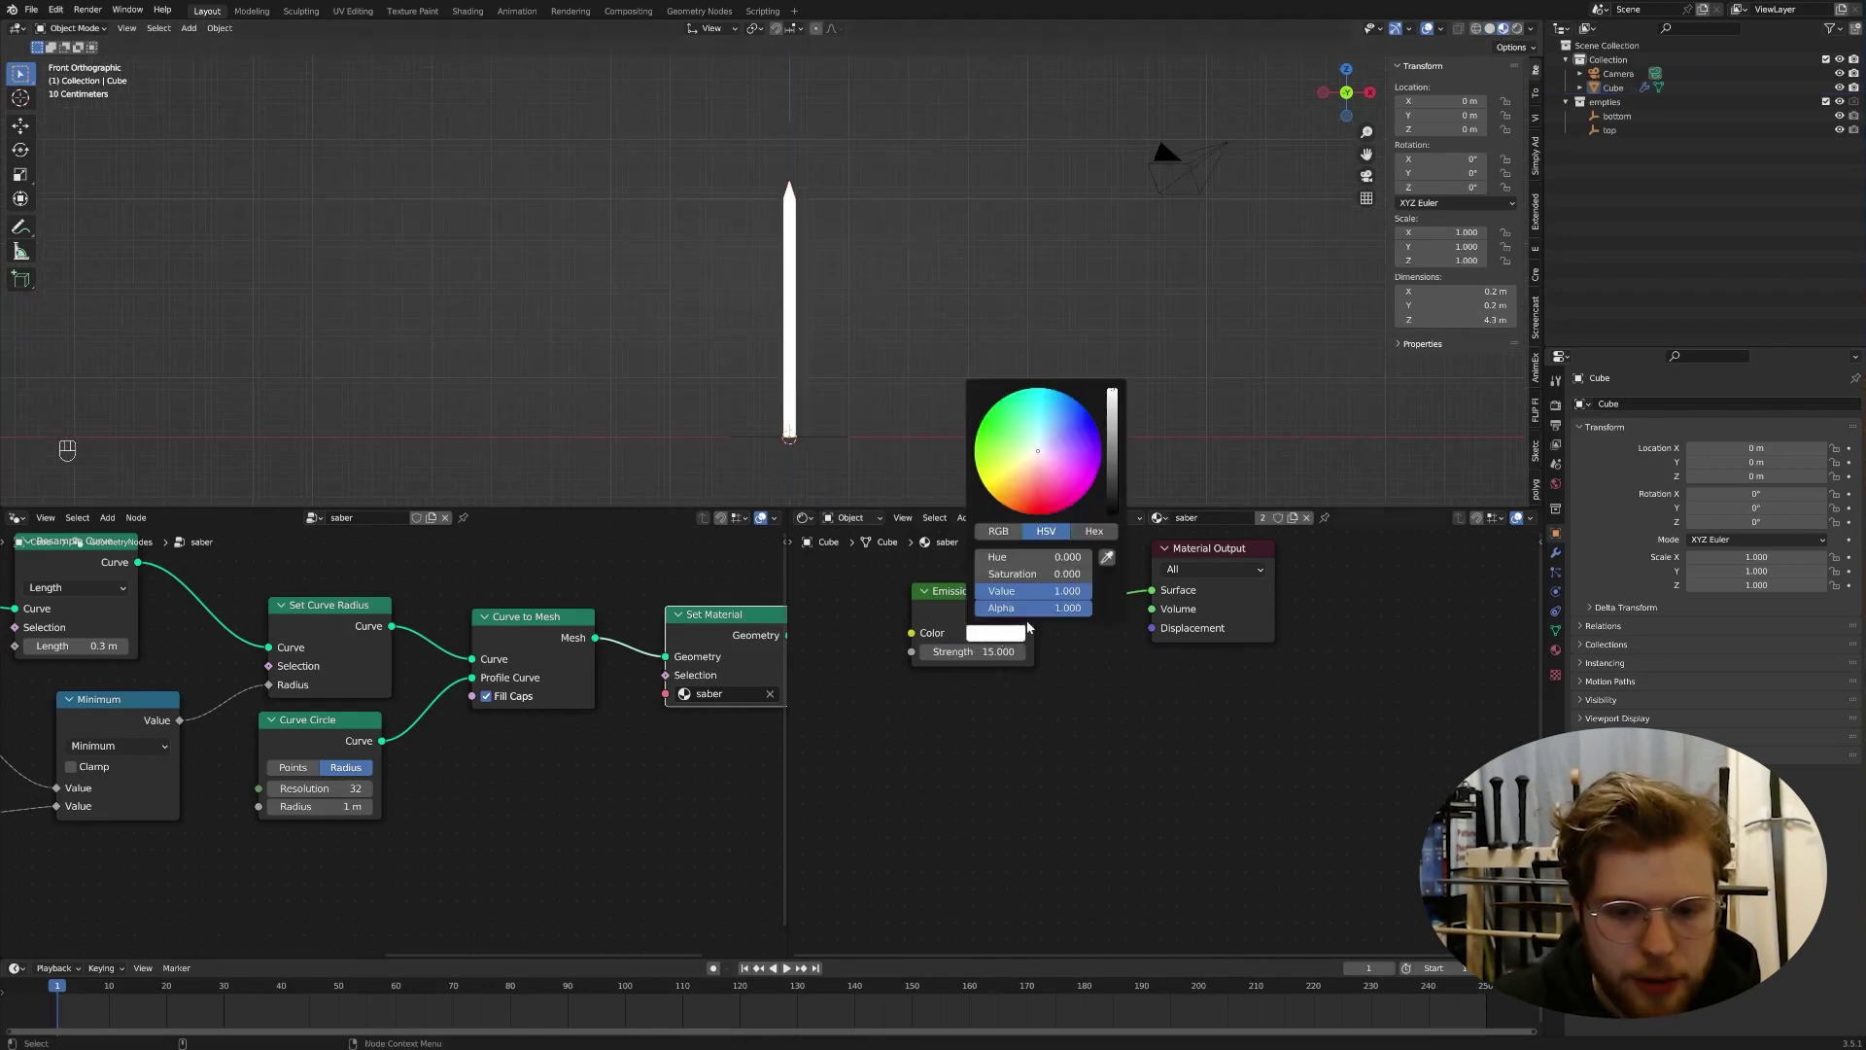
left_click(984, 421)
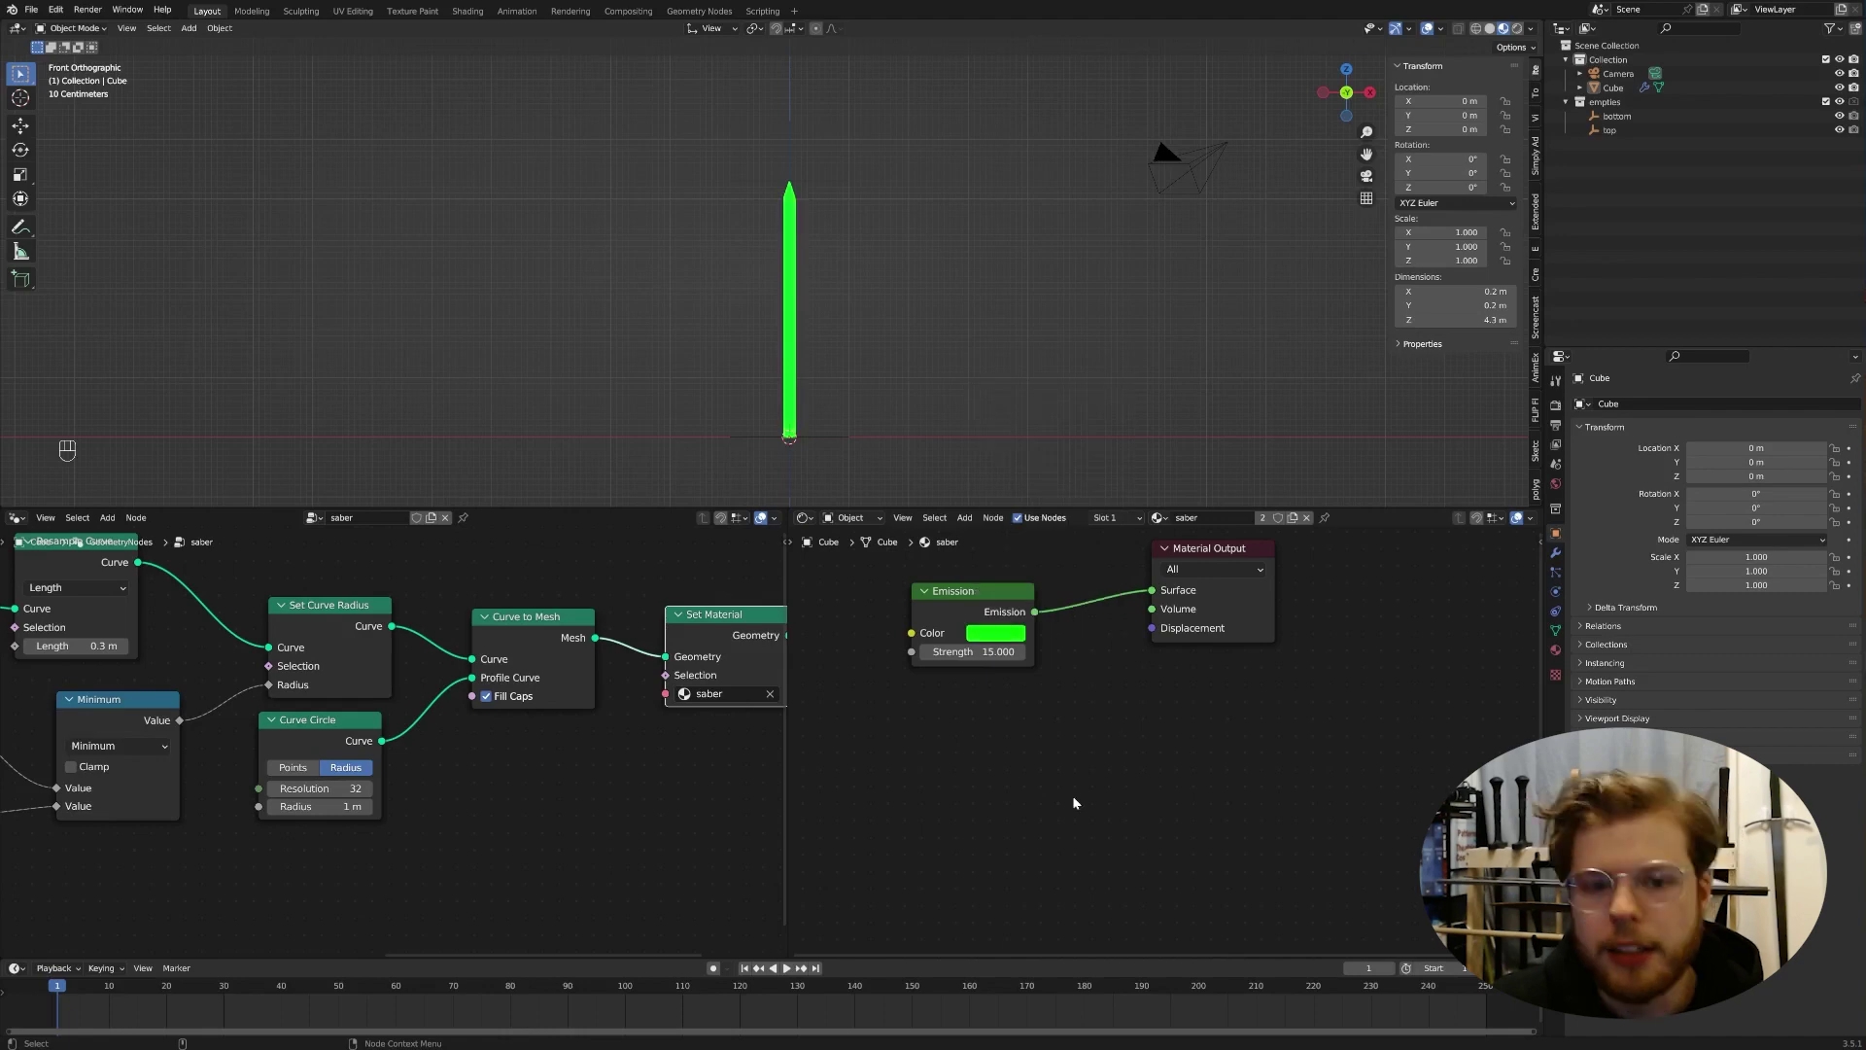
scroll(801, 222, "up", 3)
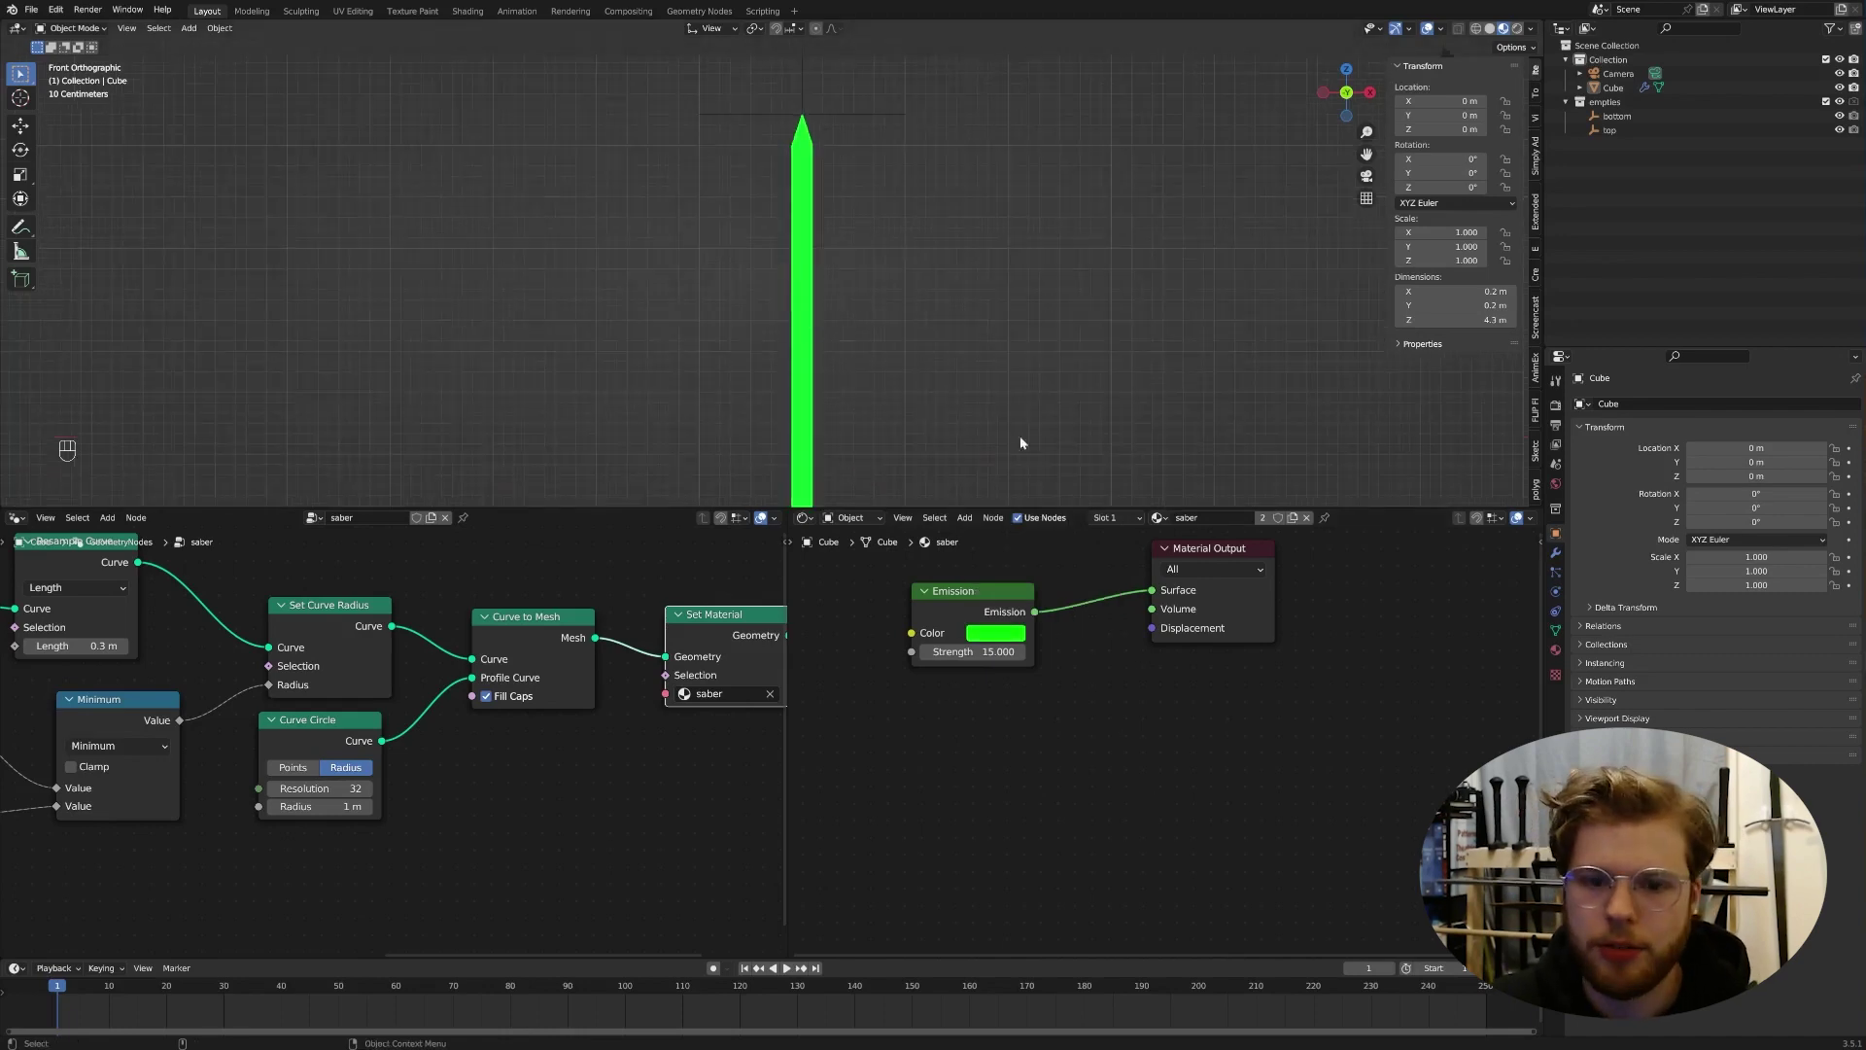
Step: Enable Bloom in the Eevee render settings and deselect the blade
left_click(1557, 405)
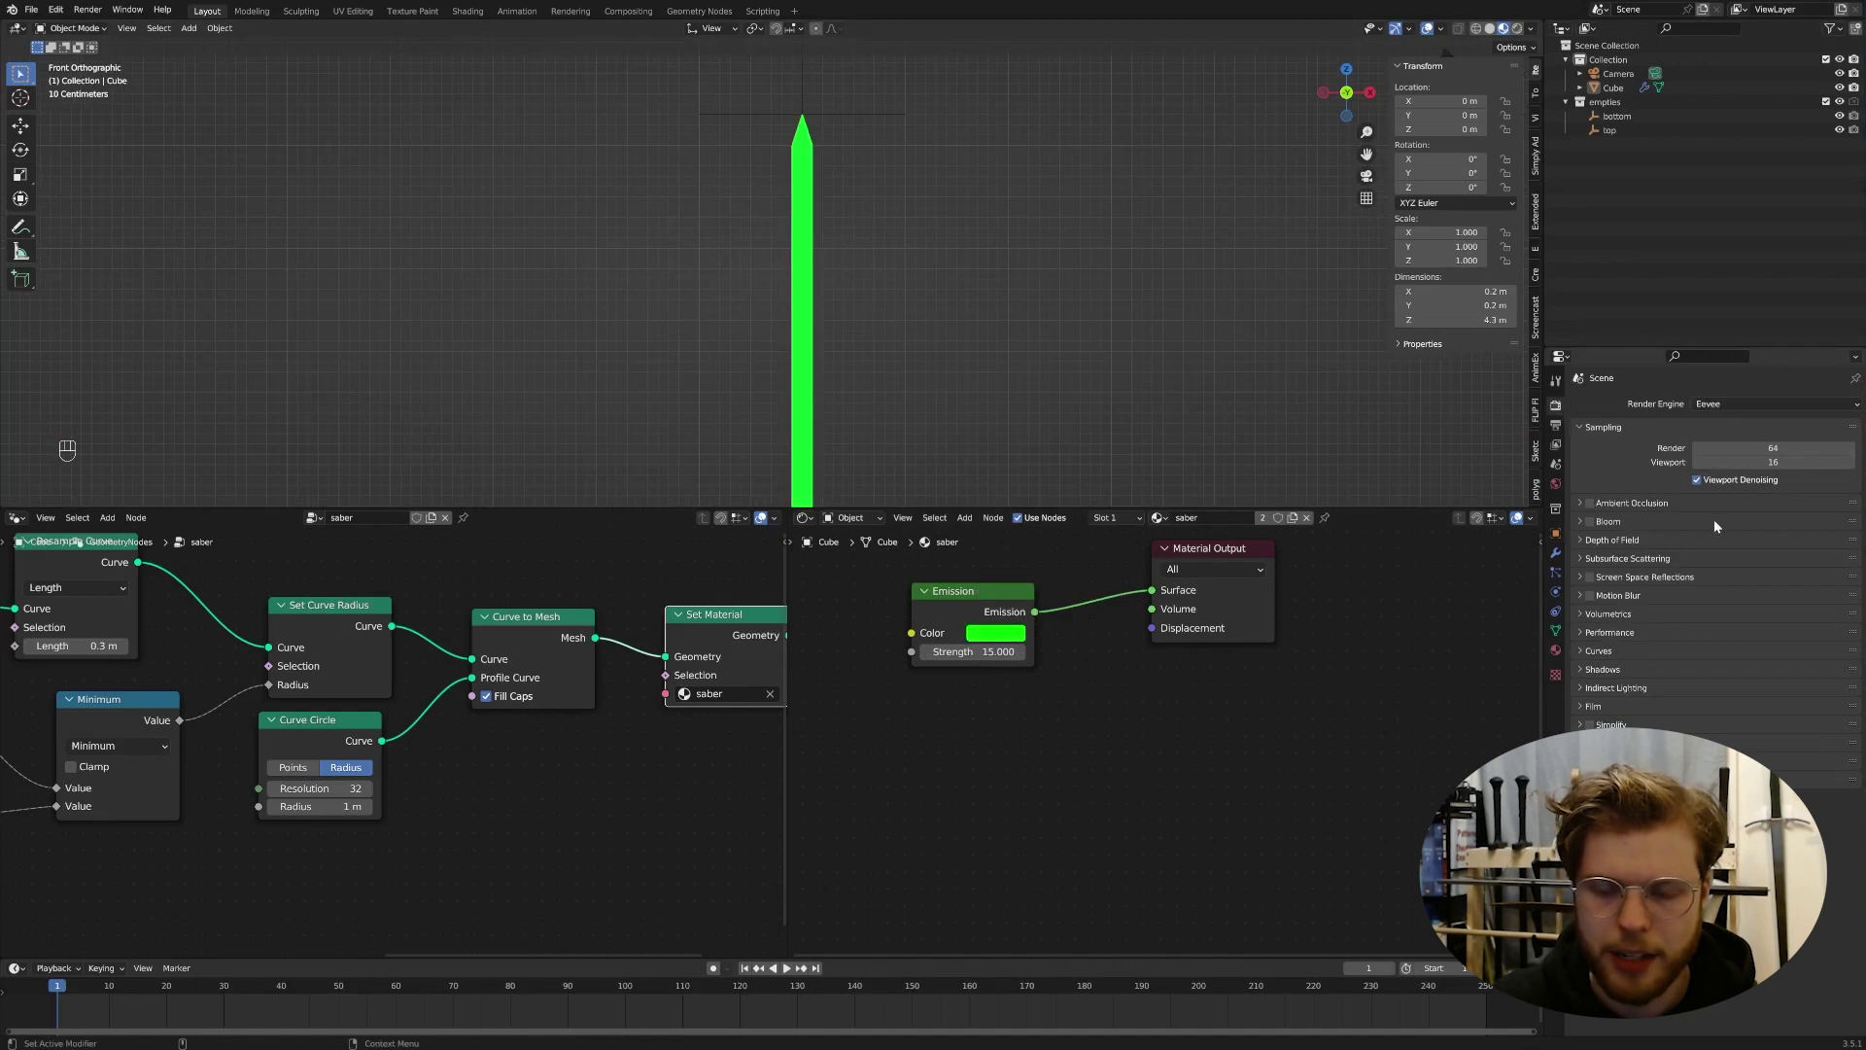
left_click(1591, 521)
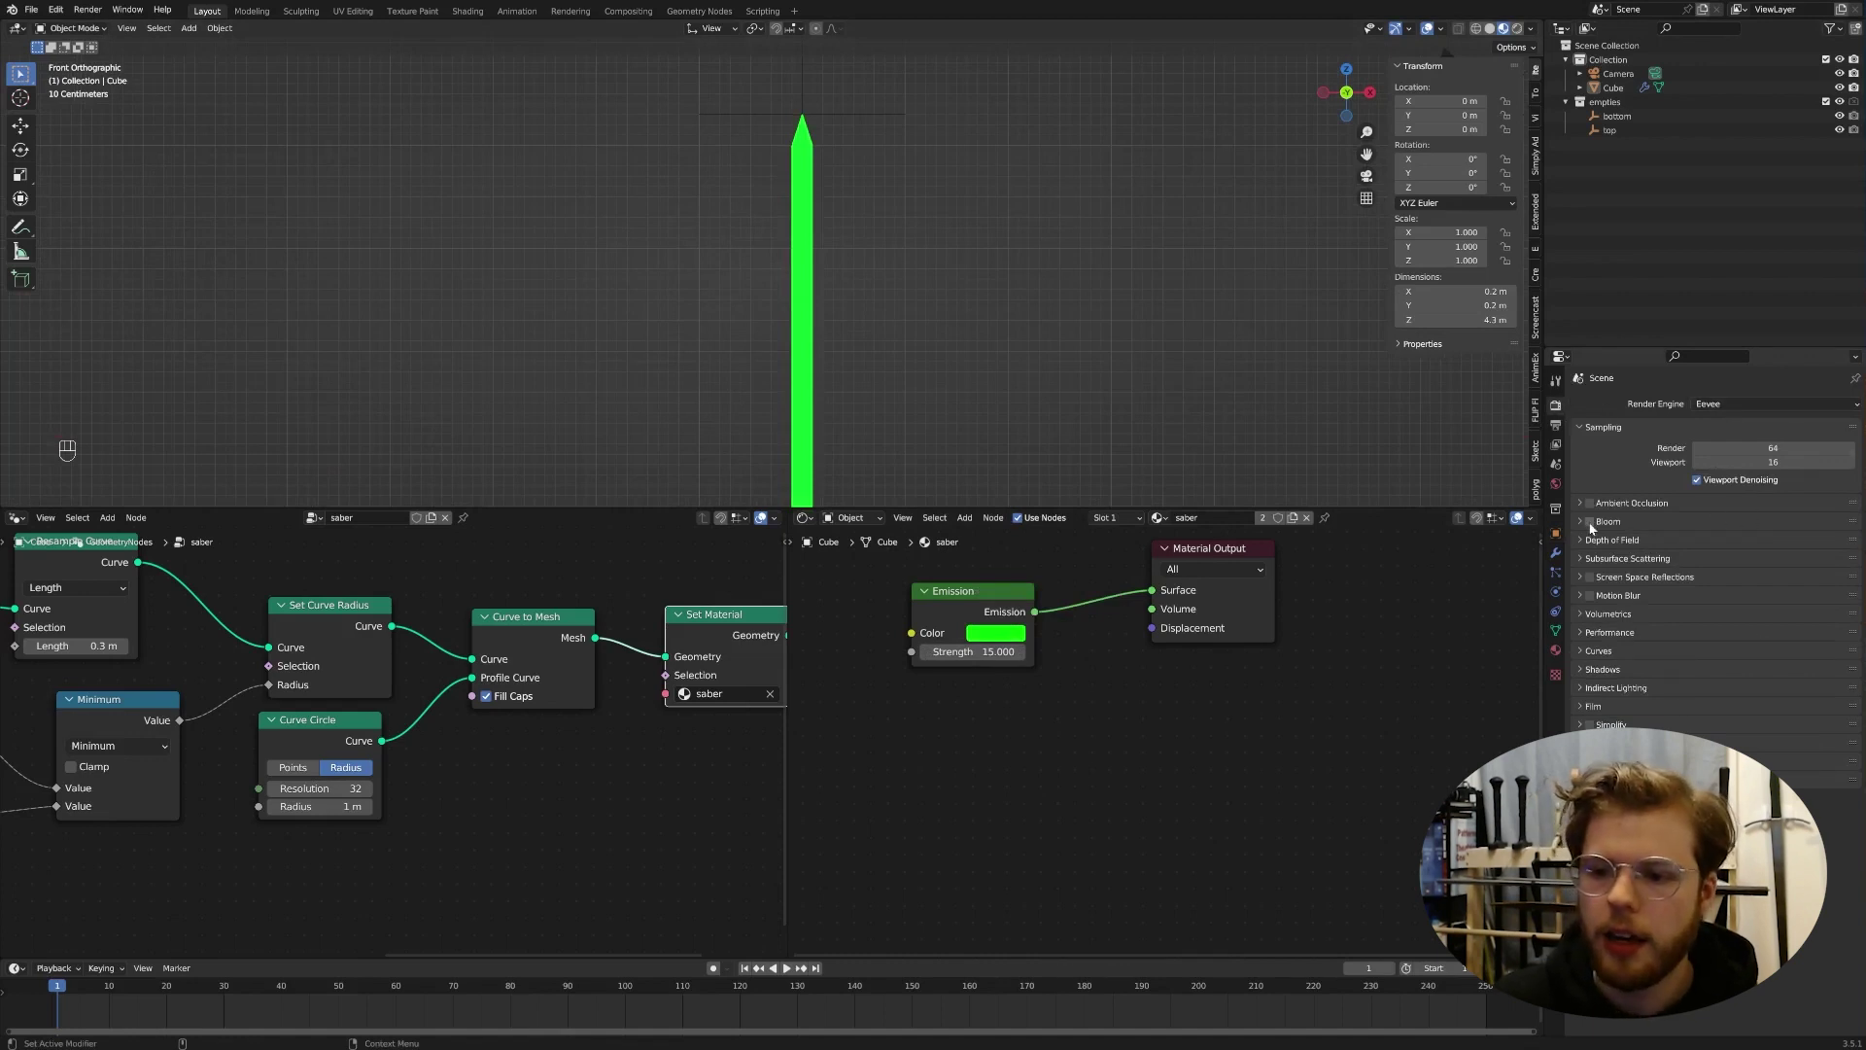
left_click(820, 342)
scroll(972, 334, "down", 1)
middle_click_drag(975, 341, 1031, 312, "shift")
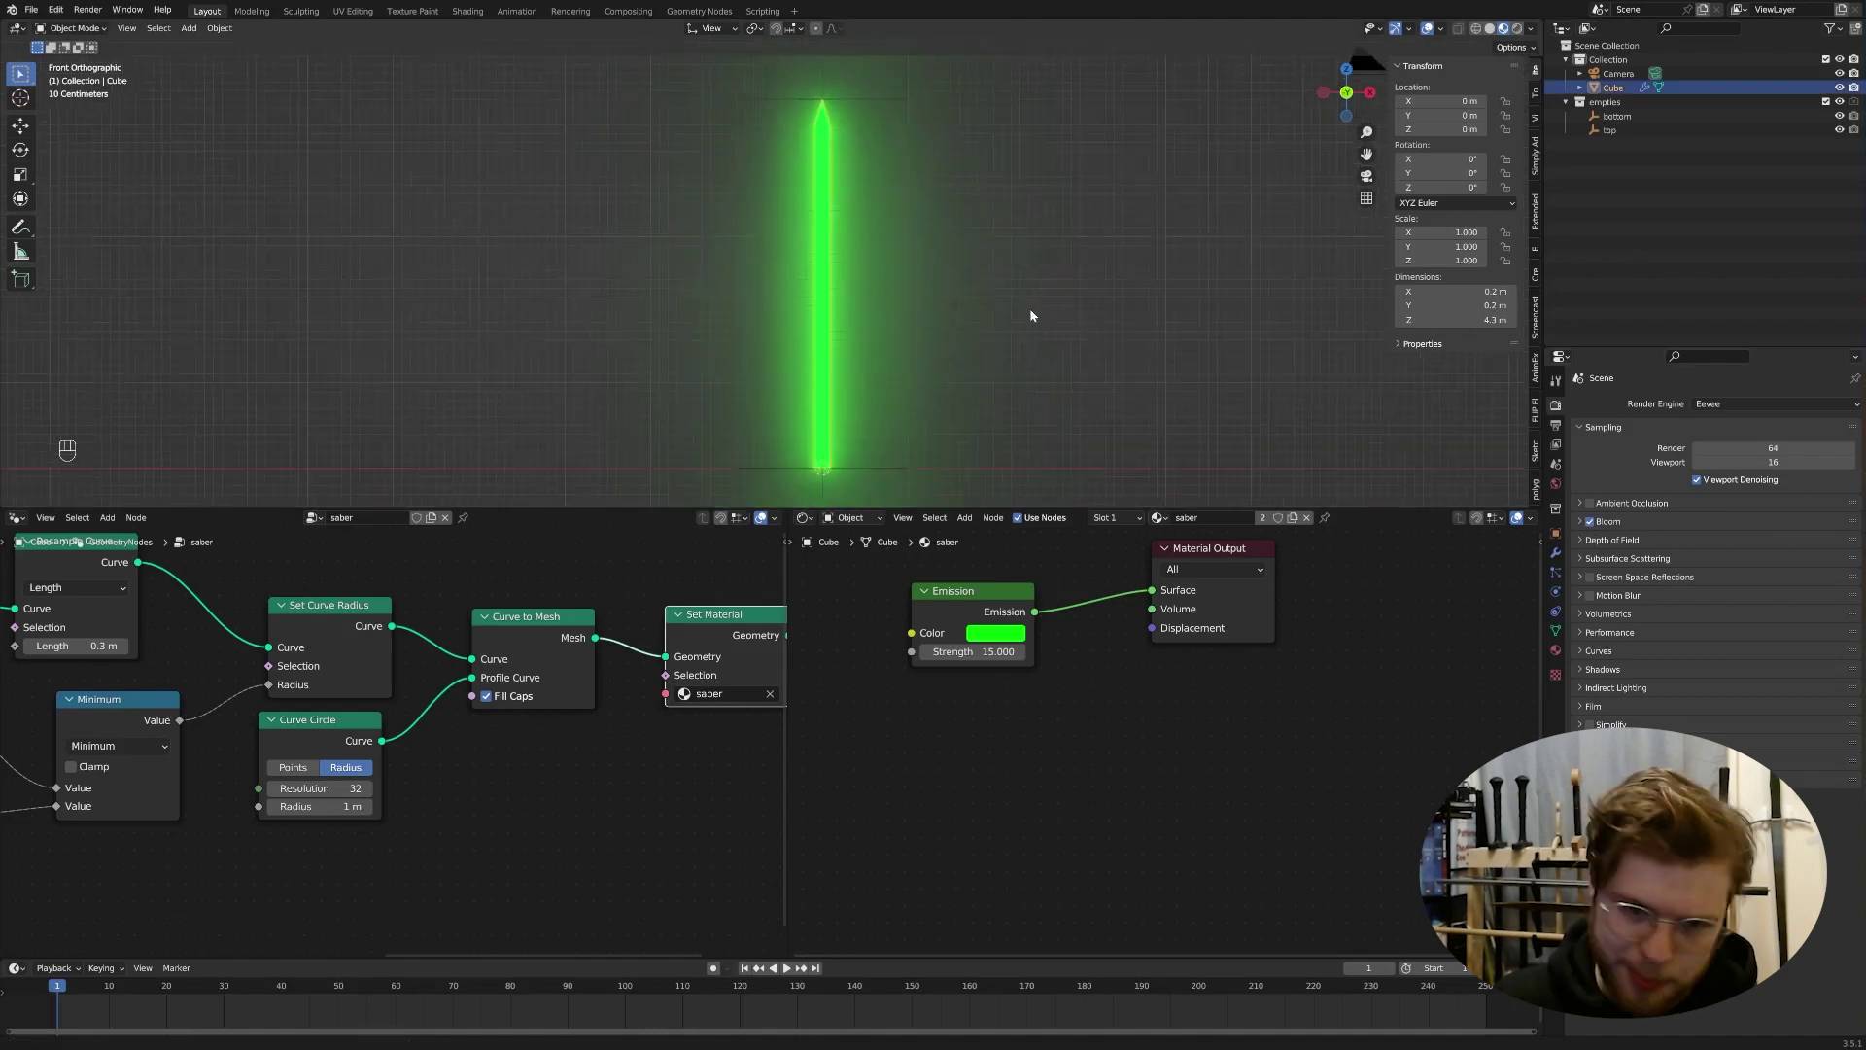
left_click(1036, 317)
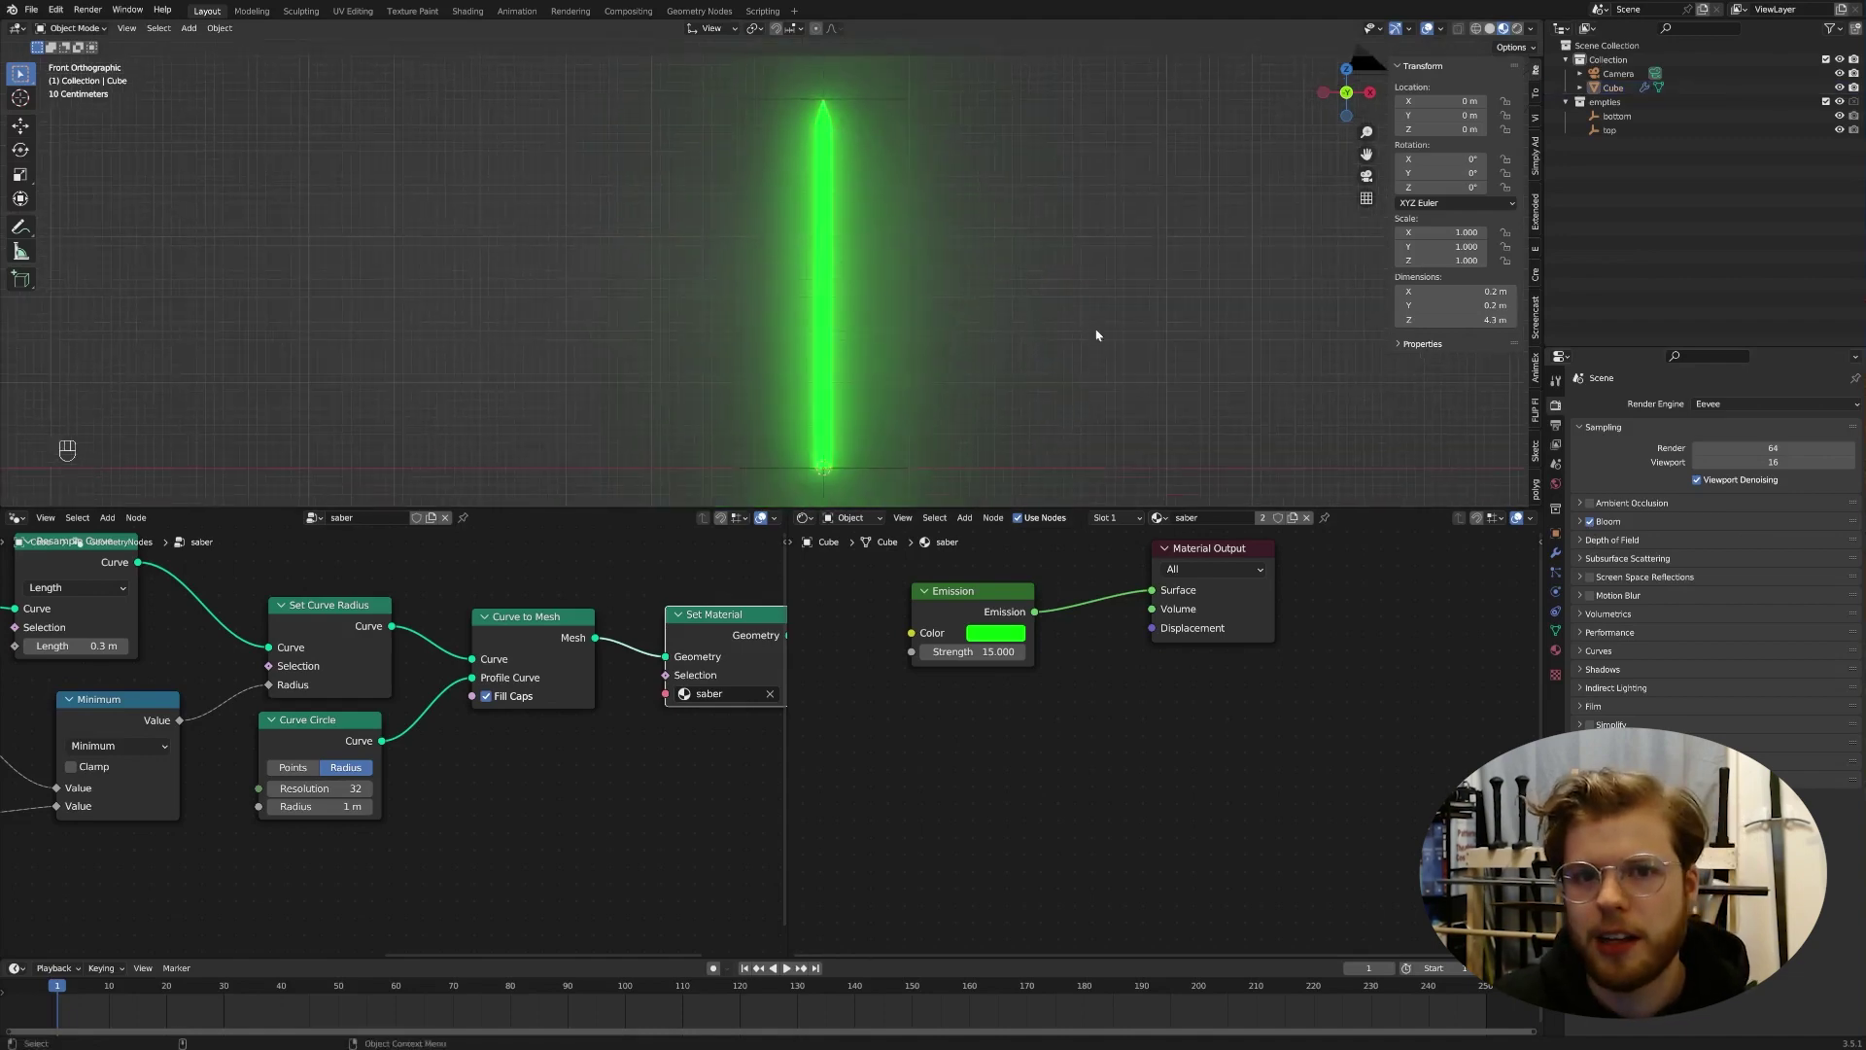
Step: Lower the saturation of the green emission color to about 0.914 for a whiter blade core
left_click(991, 639)
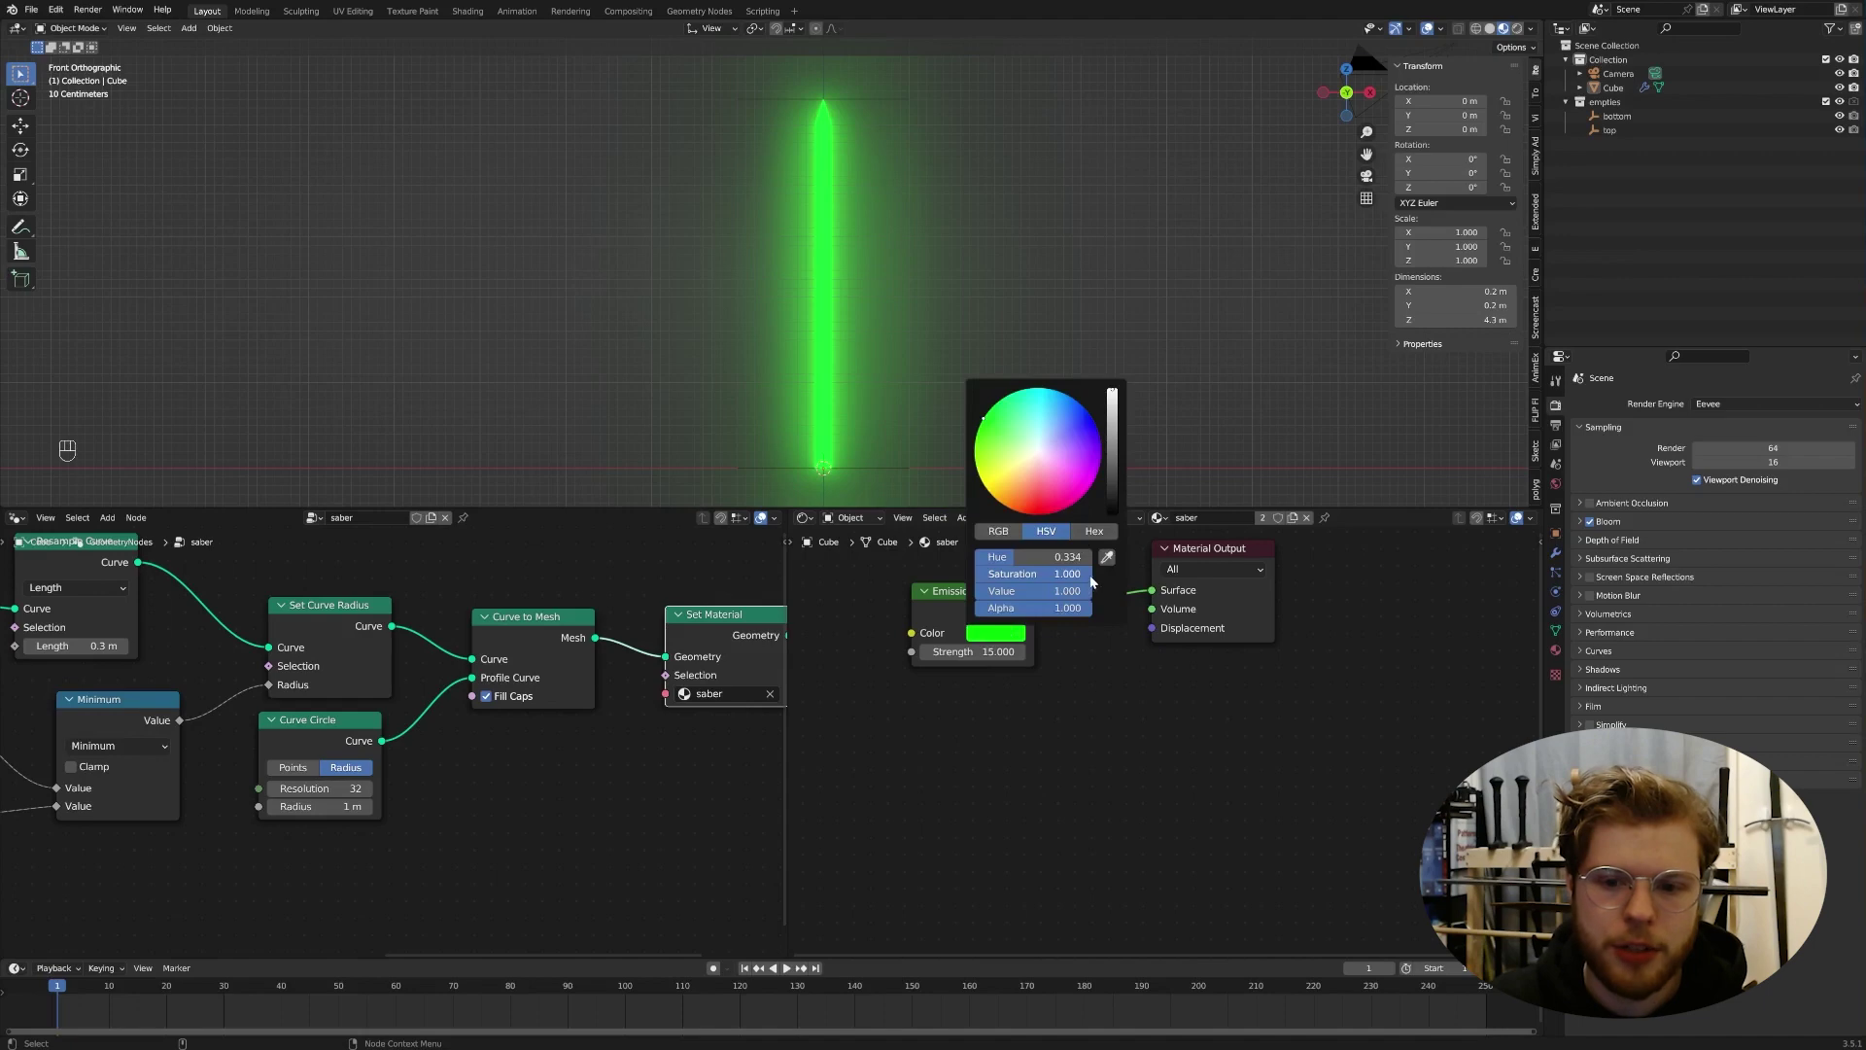
left_click_drag(1032, 574, 1028, 575)
left_click_drag(995, 426, 998, 428)
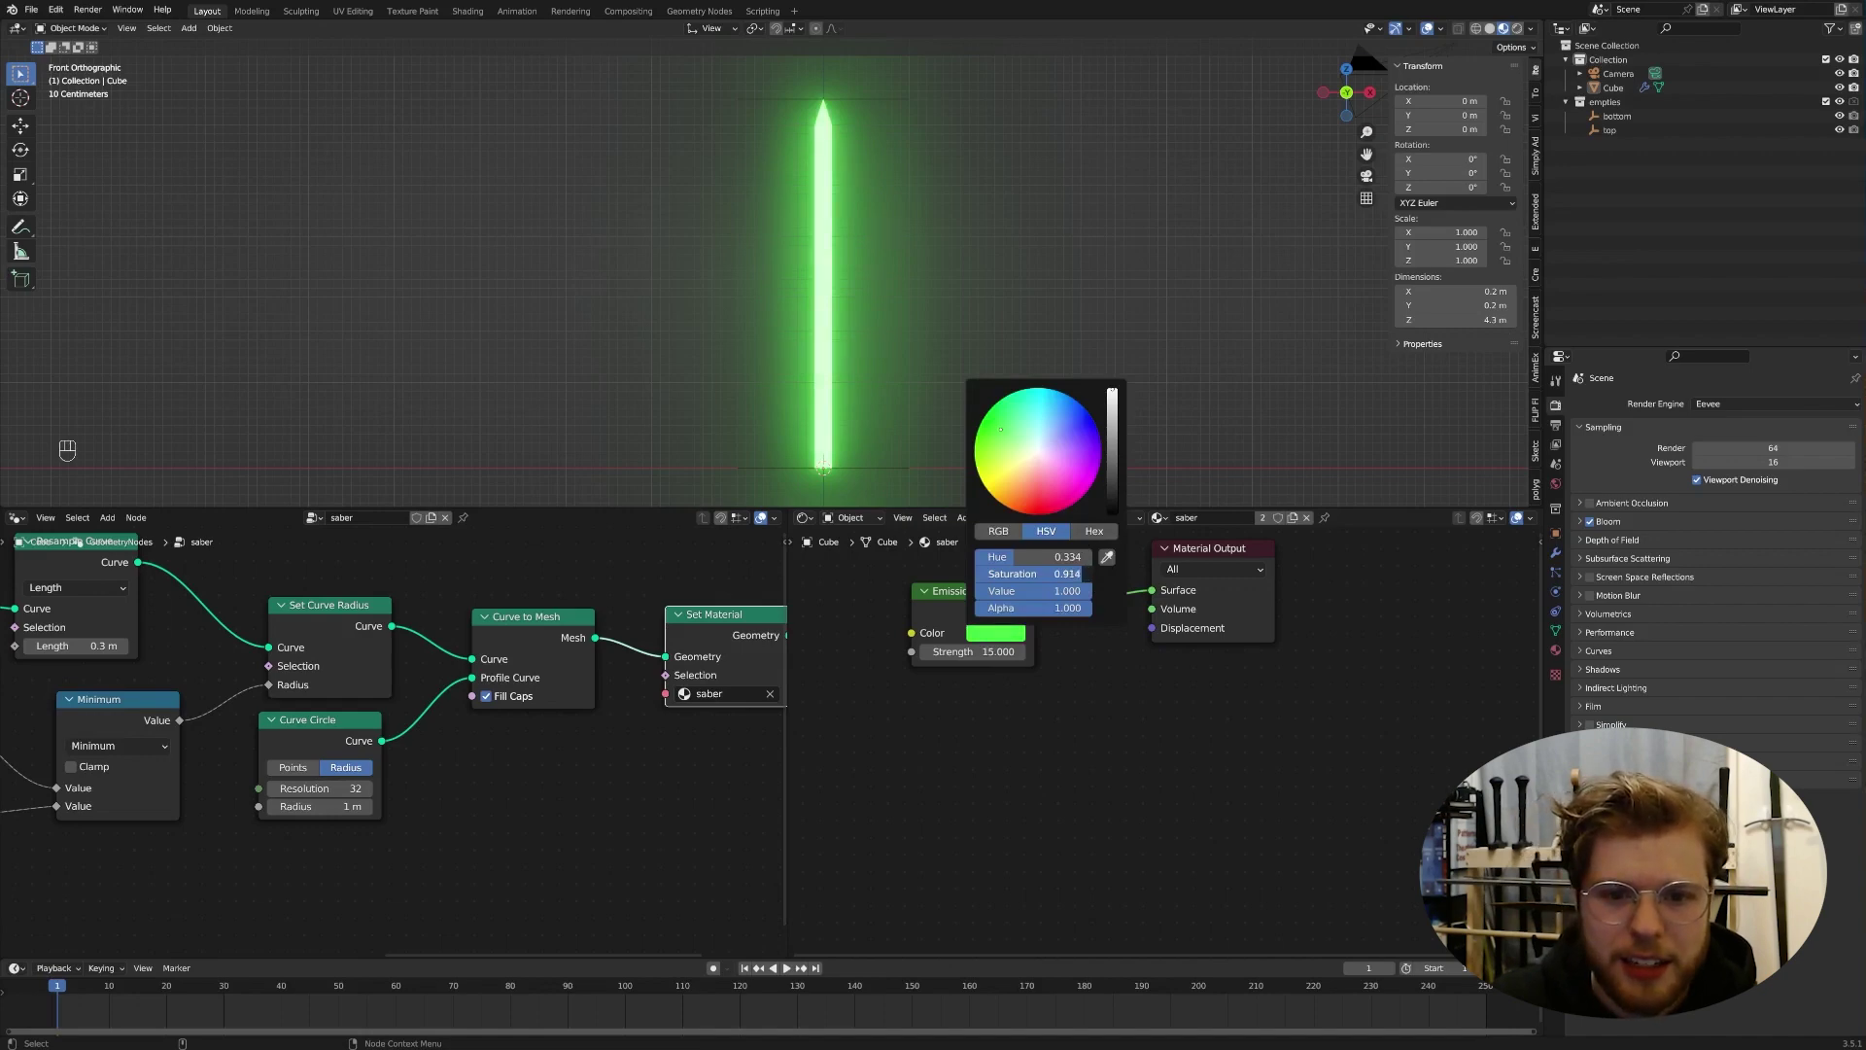
mouse_move(1000, 429)
left_mouse_down()
mouse_move(1015, 439)
mouse_move(1003, 430)
left_mouse_up()
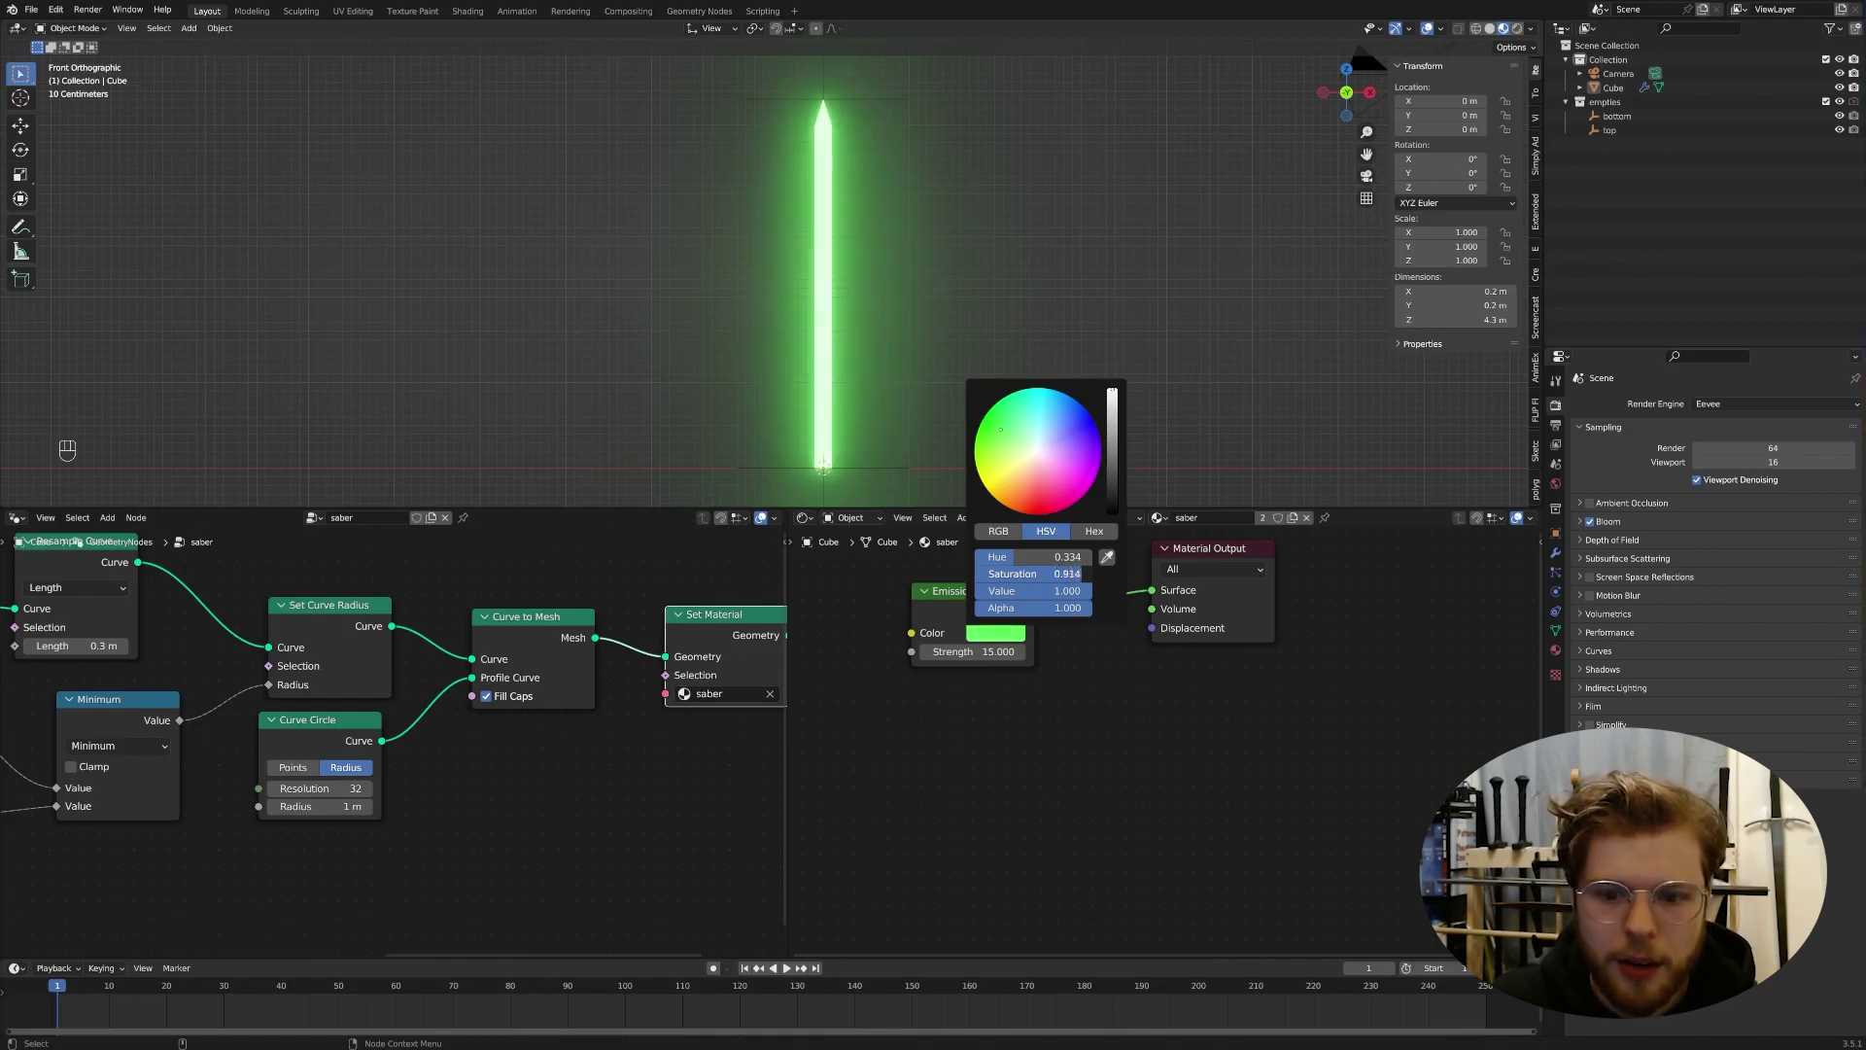
left_click(835, 374)
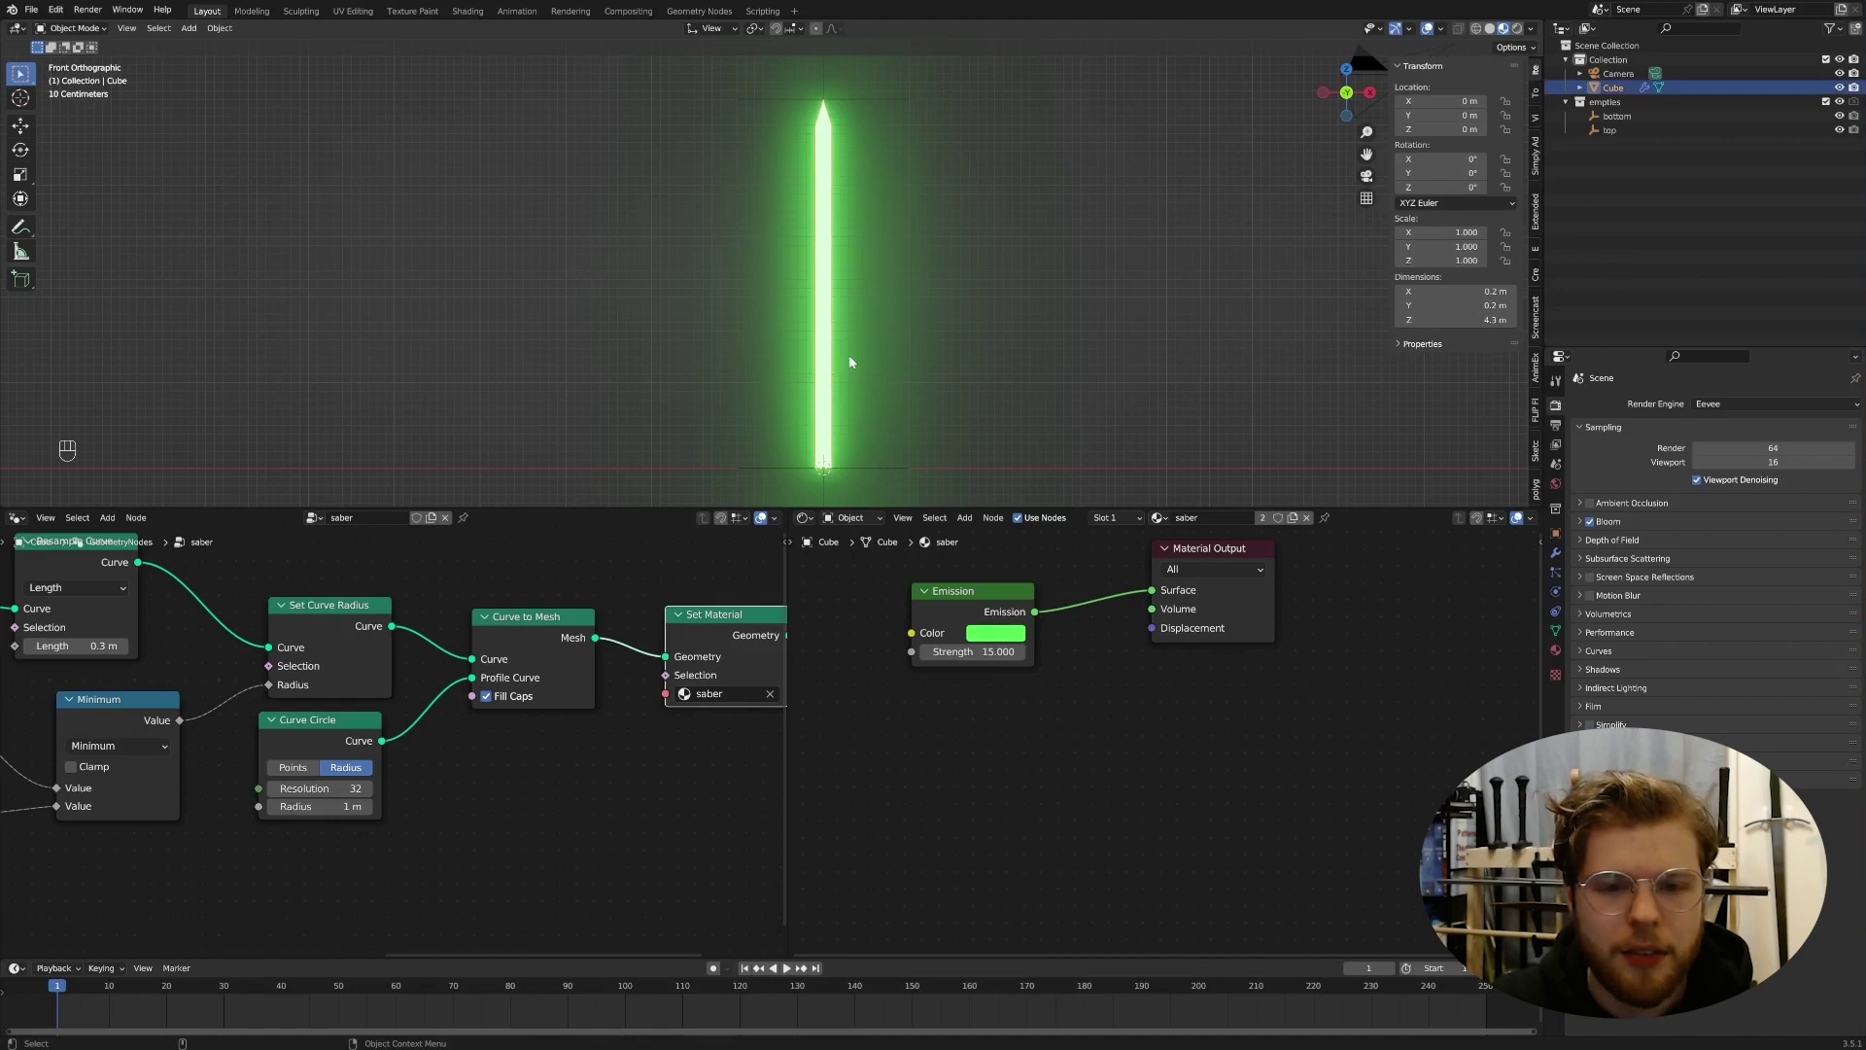
Step: Examine the blade's core and surrounding glow from near and far with nothing selected
scroll(848, 354, "up", 4)
left_click(1103, 261)
middle_click_drag(1132, 307, 1081, 252, "shift")
scroll(1077, 250, "down", 4)
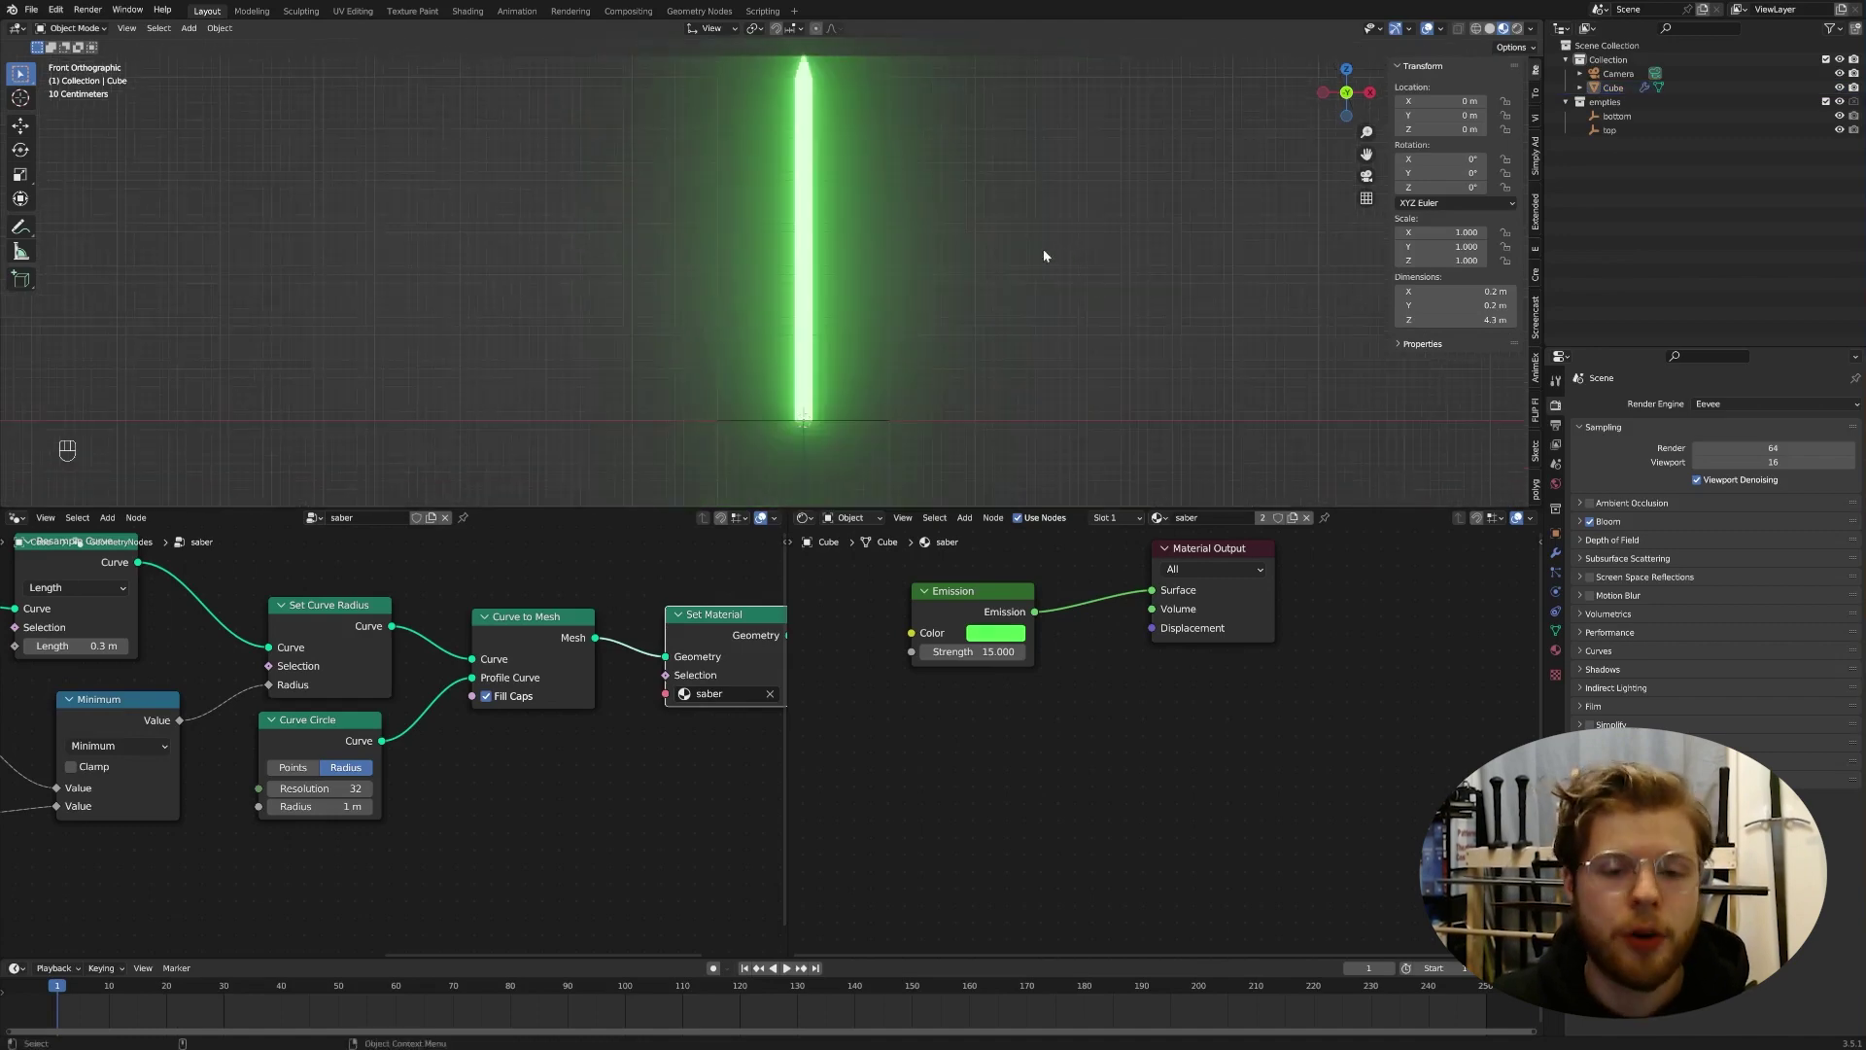
scroll(1021, 265, "up", 3)
scroll(971, 295, "up", 1)
middle_click_drag(927, 302, 876, 327, "shift")
scroll(961, 380, "down", 3)
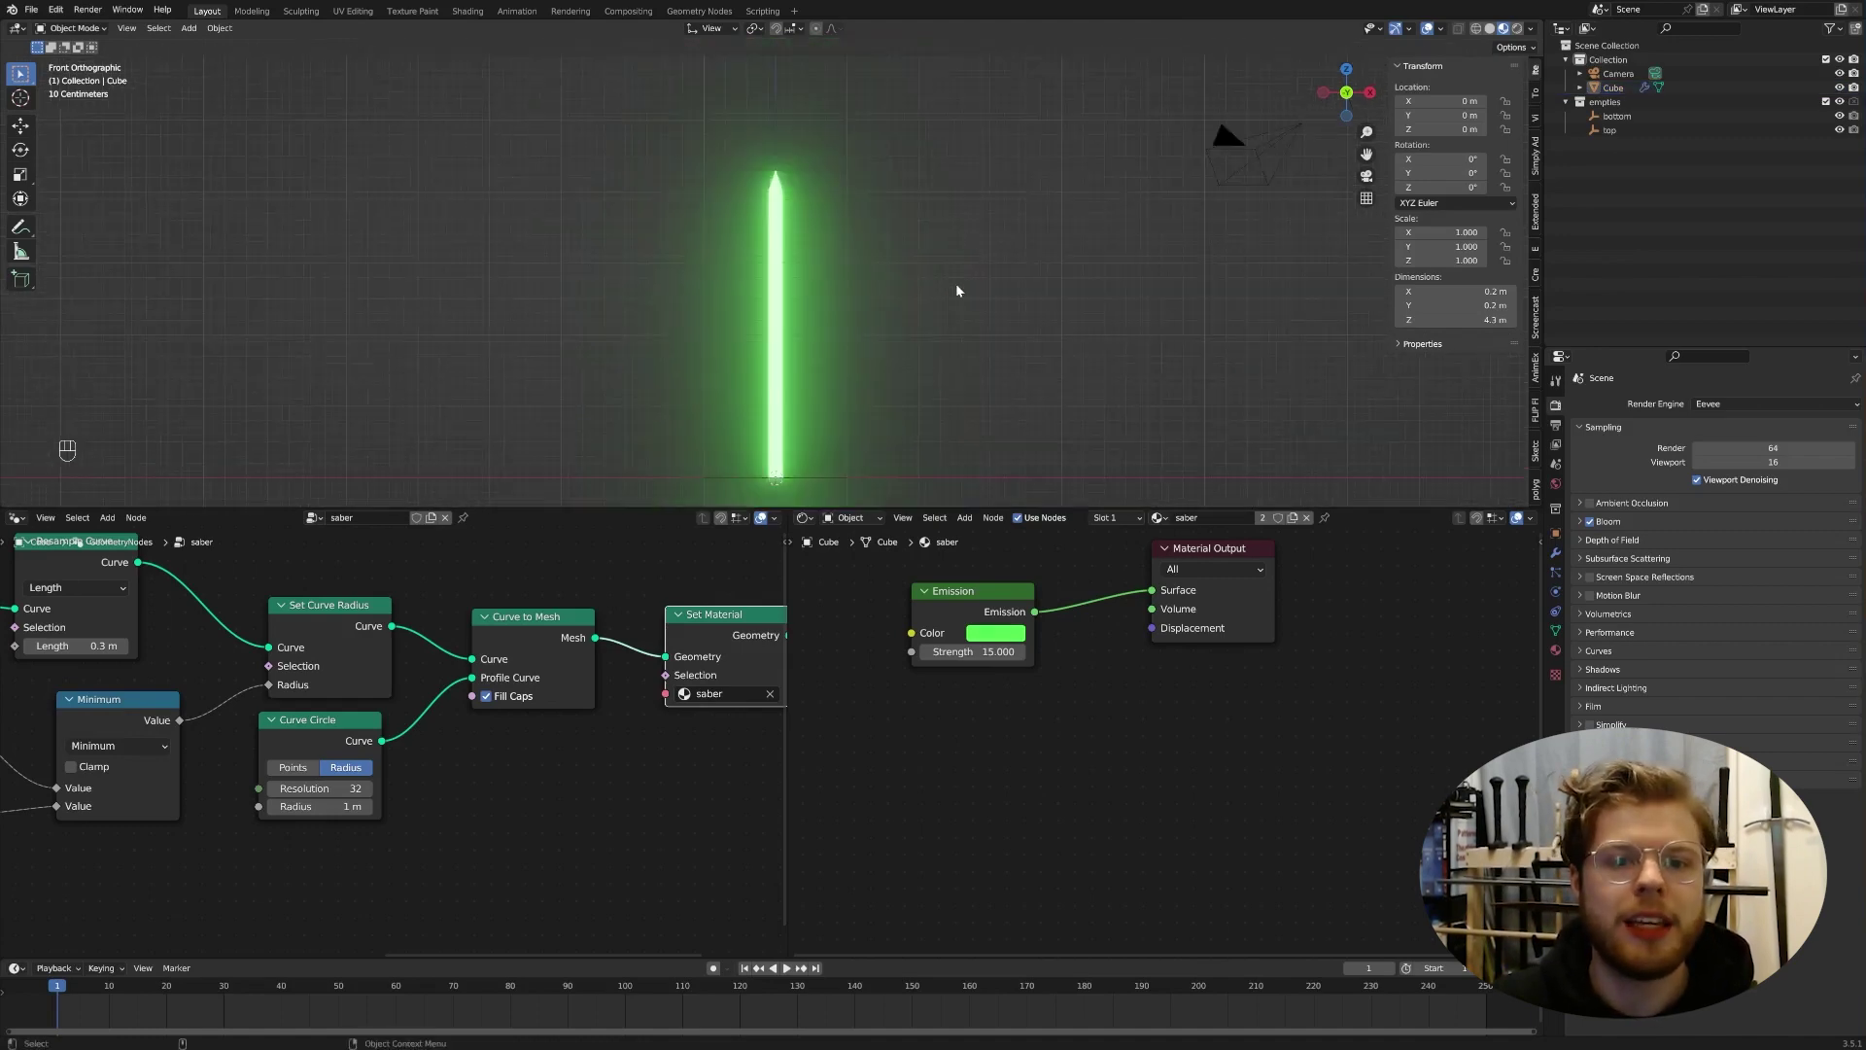
scroll(958, 367, "up", 1)
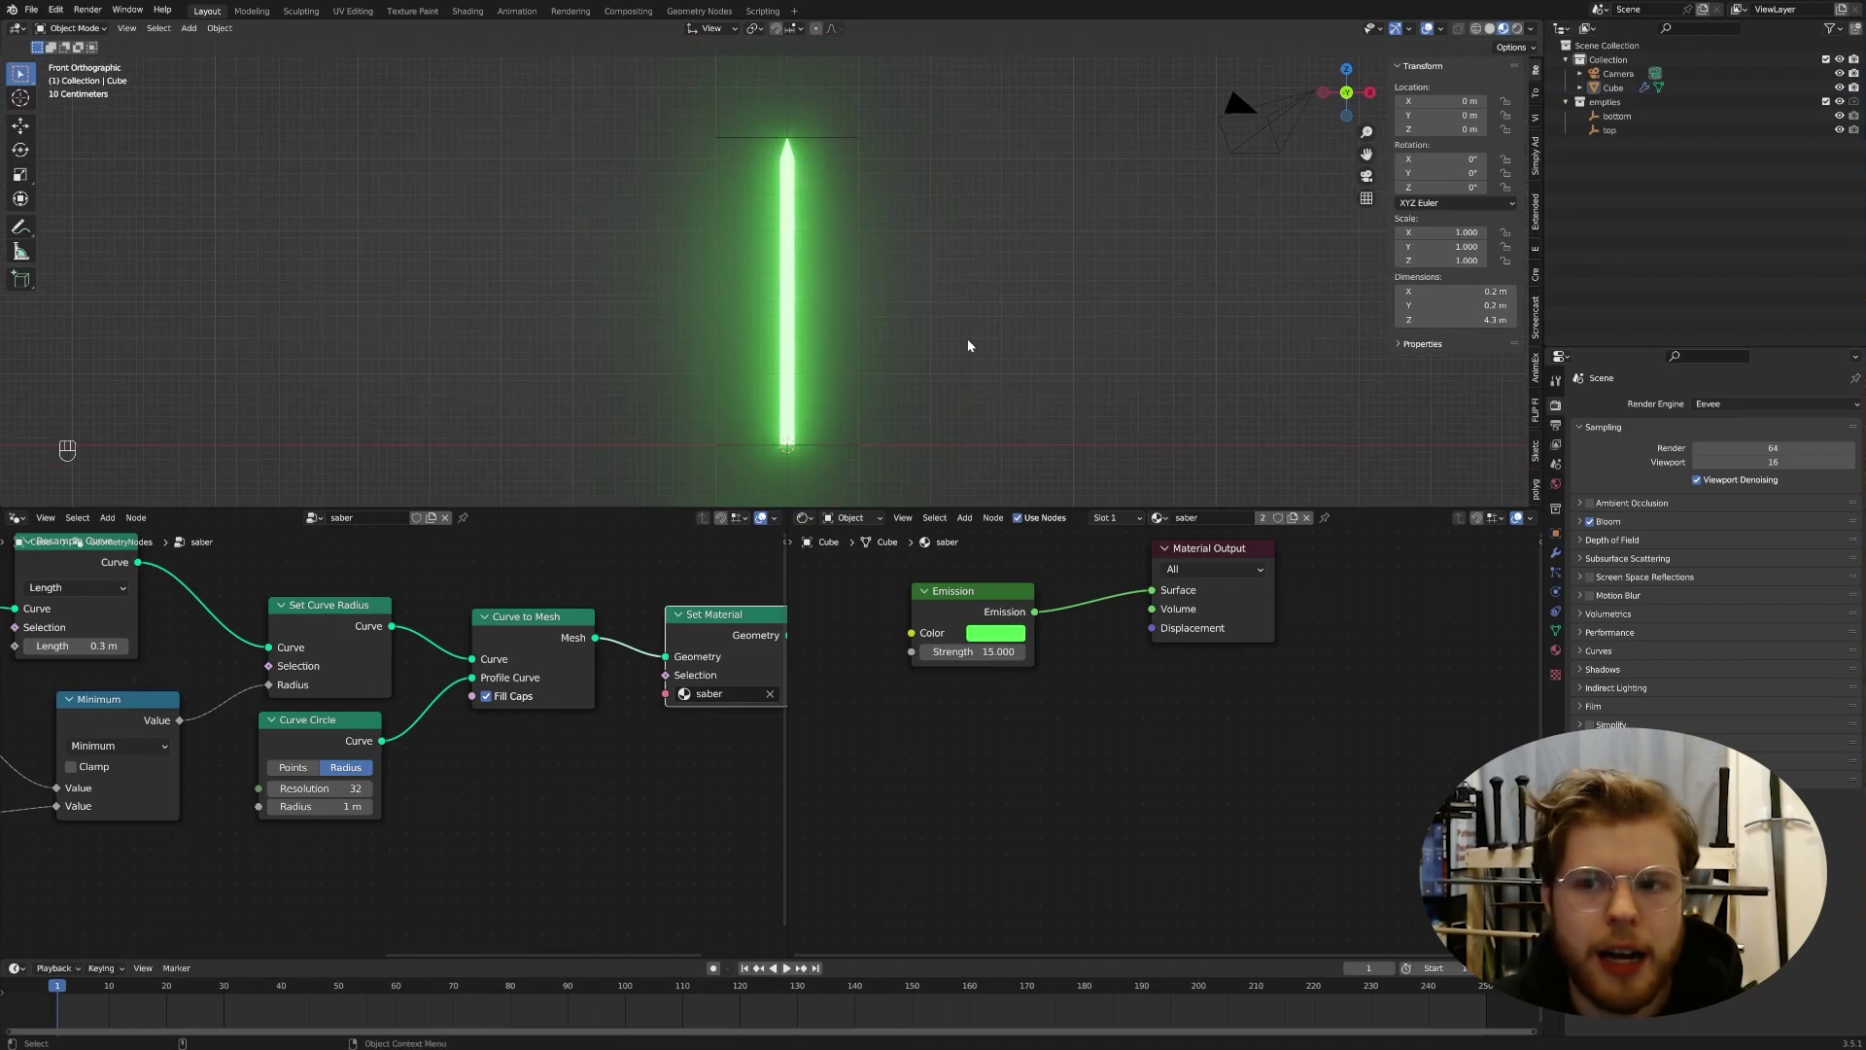
Step: Try out different hues for the Emission node's color
scroll(968, 345, "down", 1)
left_click(981, 641)
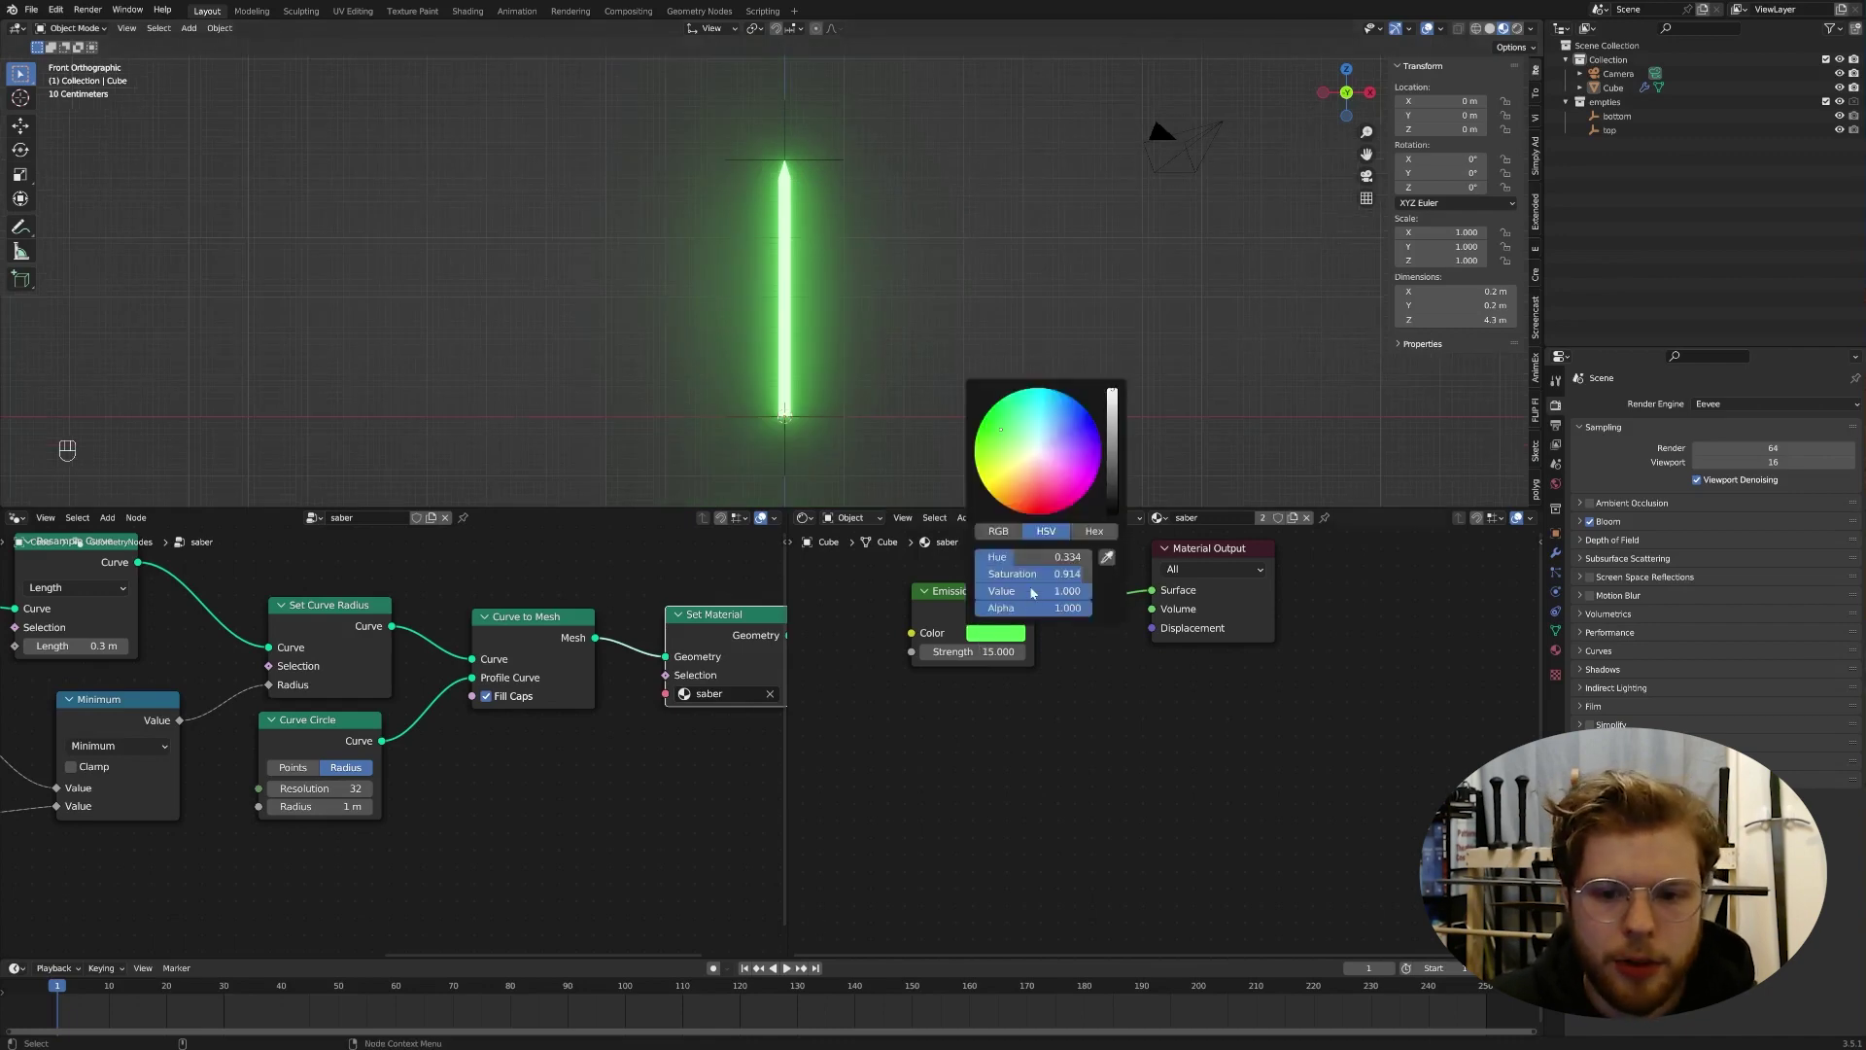
mouse_move(1011, 560)
left_mouse_down()
mouse_move(1075, 560)
mouse_move(973, 561)
mouse_move(1083, 574)
mouse_move(1037, 560)
mouse_move(1108, 561)
mouse_move(1039, 574)
mouse_move(1036, 557)
mouse_move(1142, 557)
mouse_move(966, 557)
mouse_move(1001, 557)
left_mouse_up()
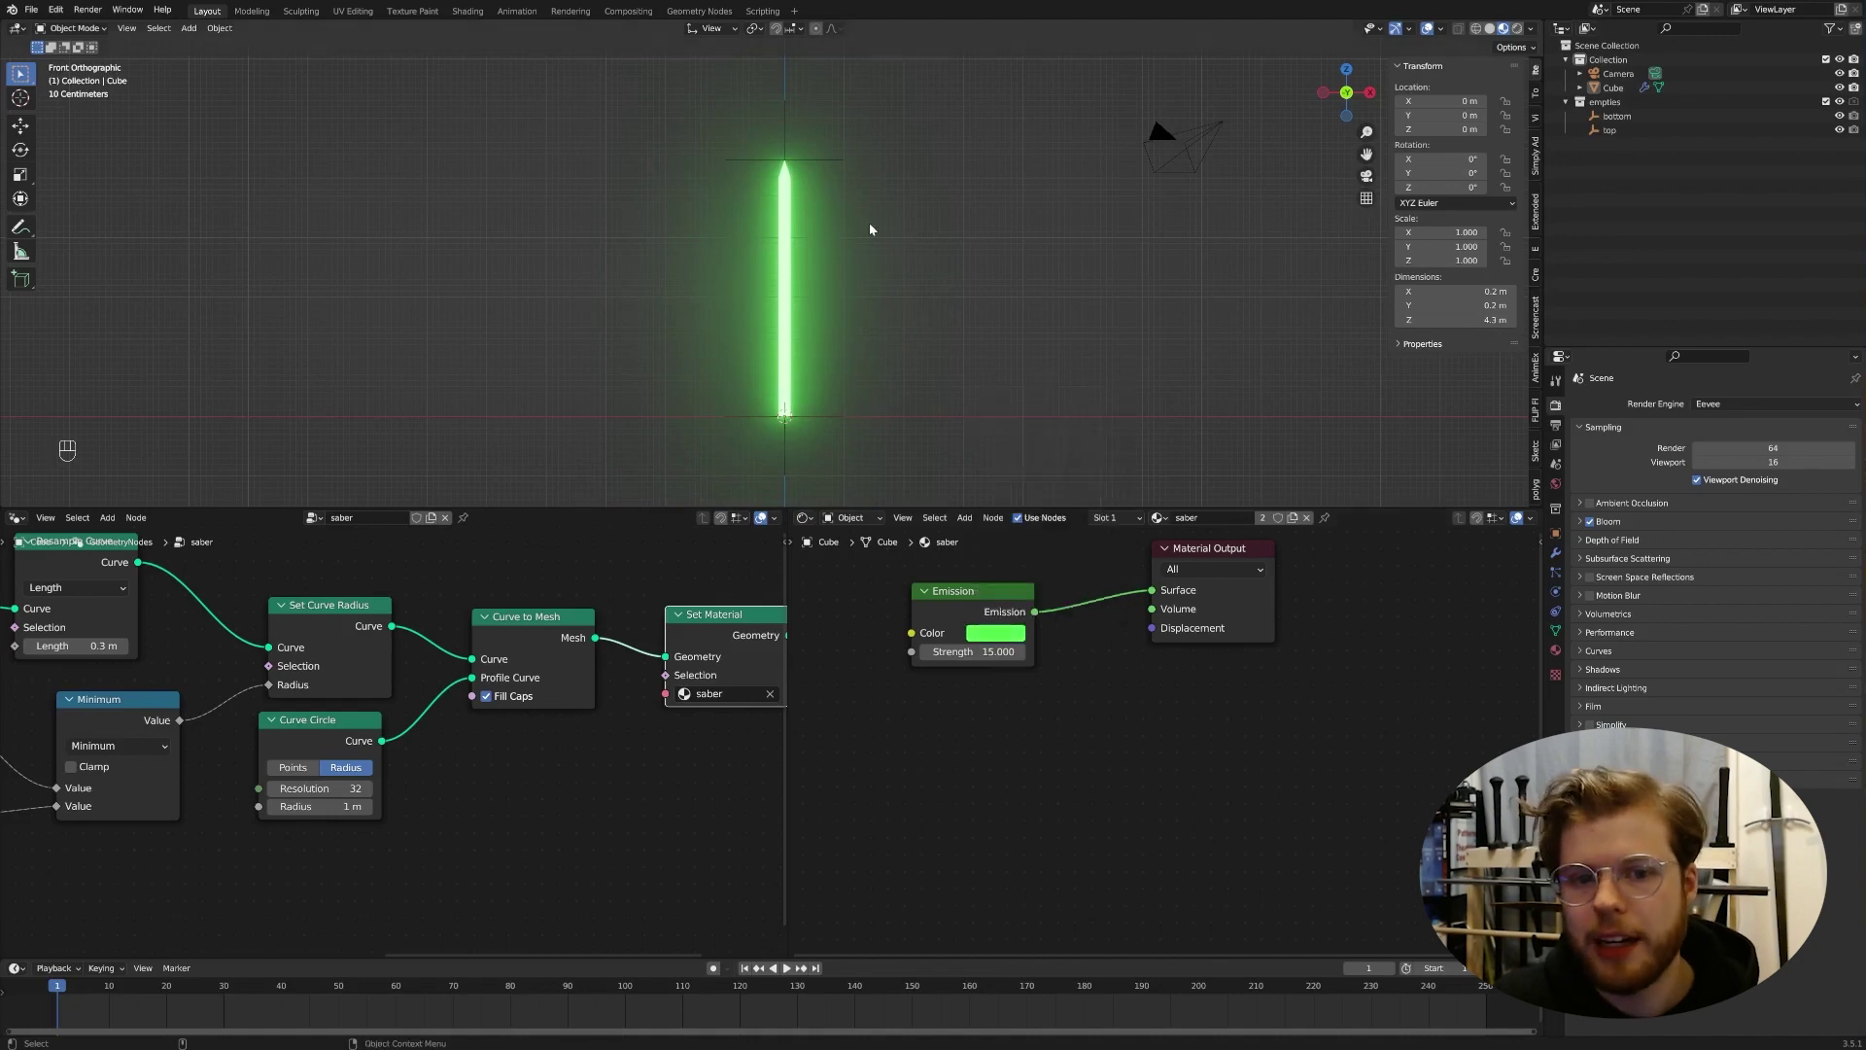
Step: Examine the glowing blade up close and from several angles in perspective view
scroll(880, 250, "up", 8)
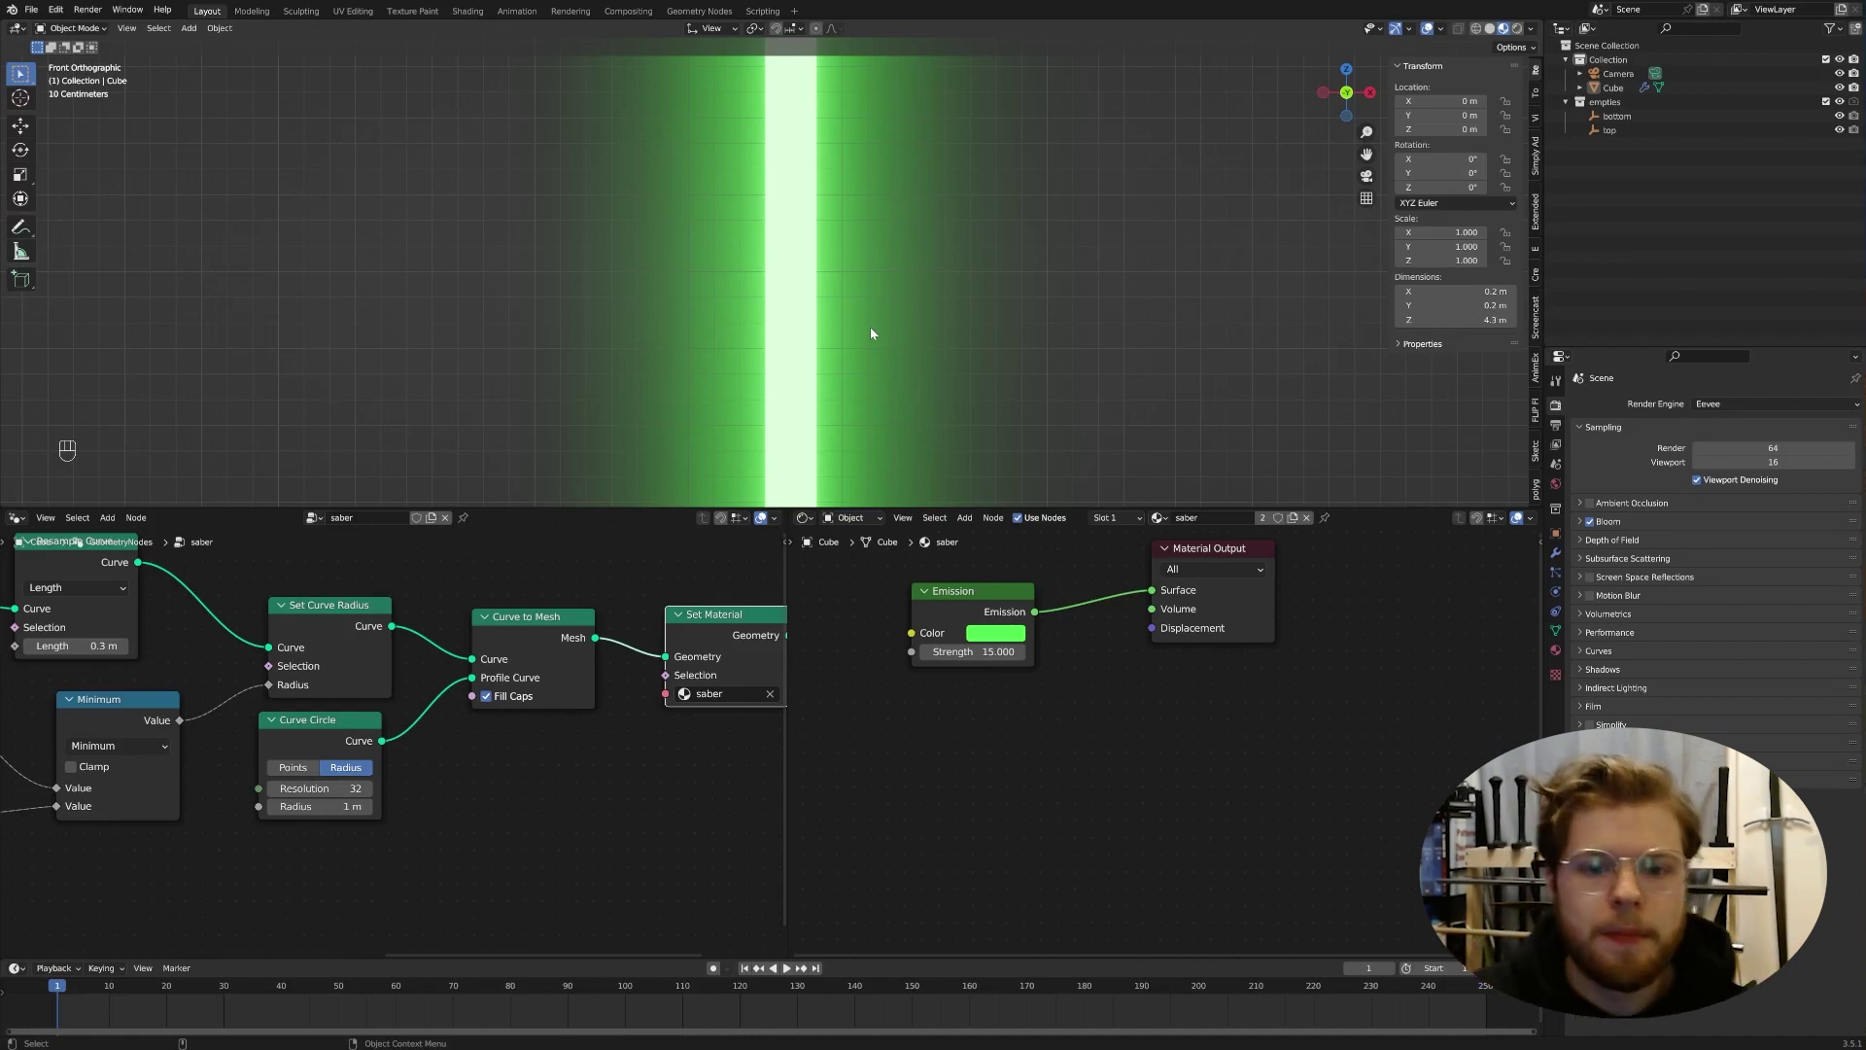
scroll(875, 318, "down", 4)
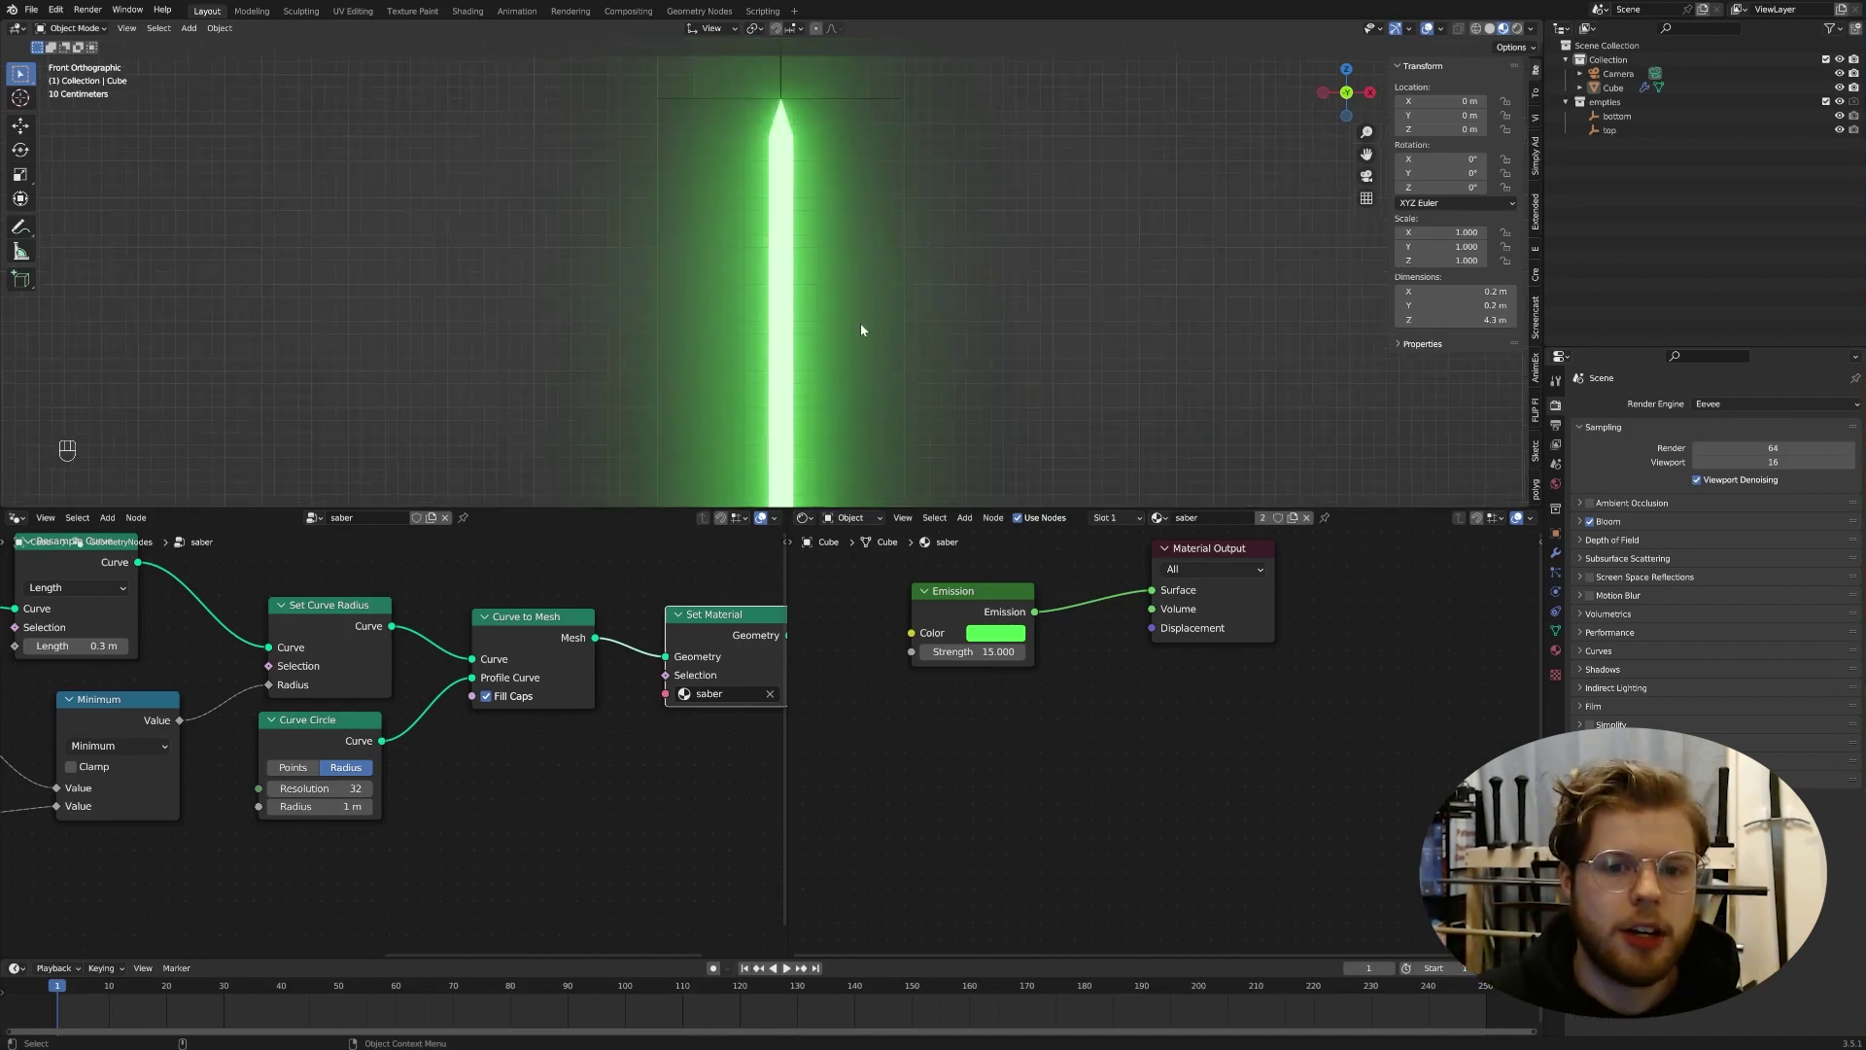
middle_click_drag(860, 330, 904, 355)
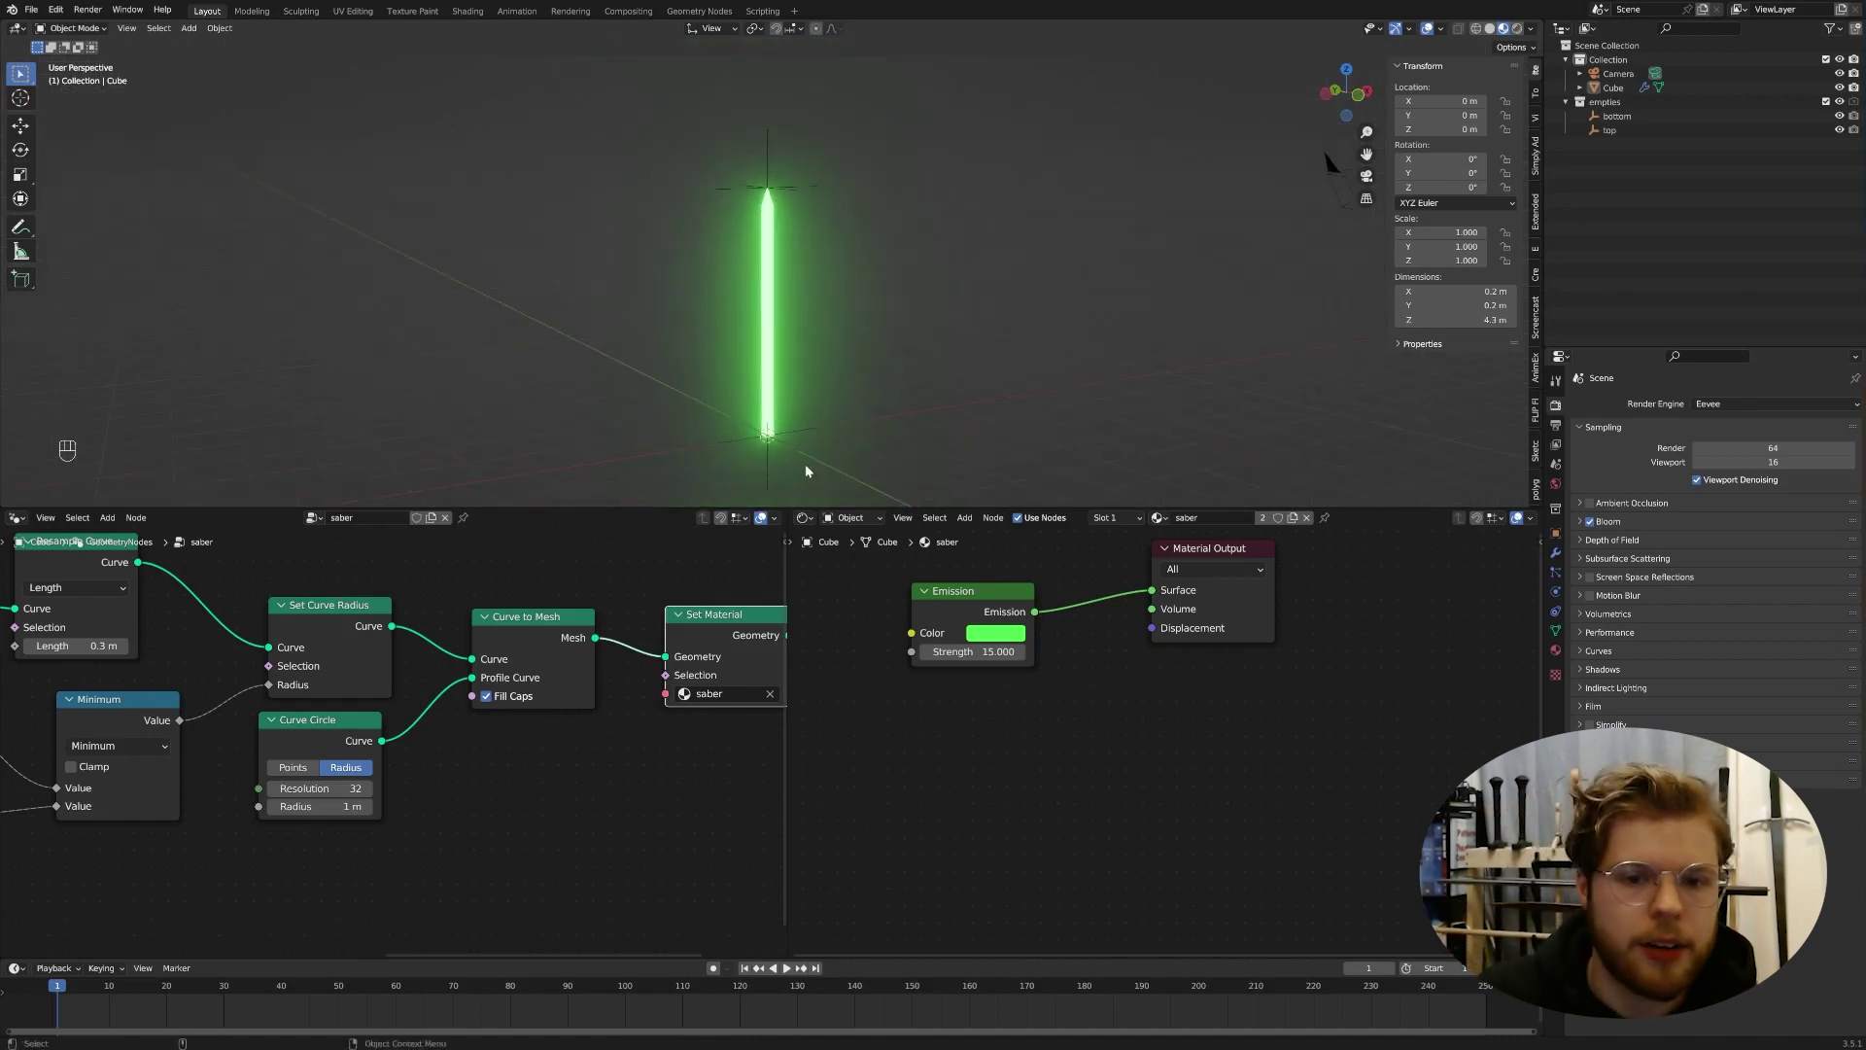
middle_click_drag(912, 342, 1059, 362)
scroll(1013, 333, "up", 5)
scroll(1000, 335, "down", 4)
scroll(853, 309, "up", 4)
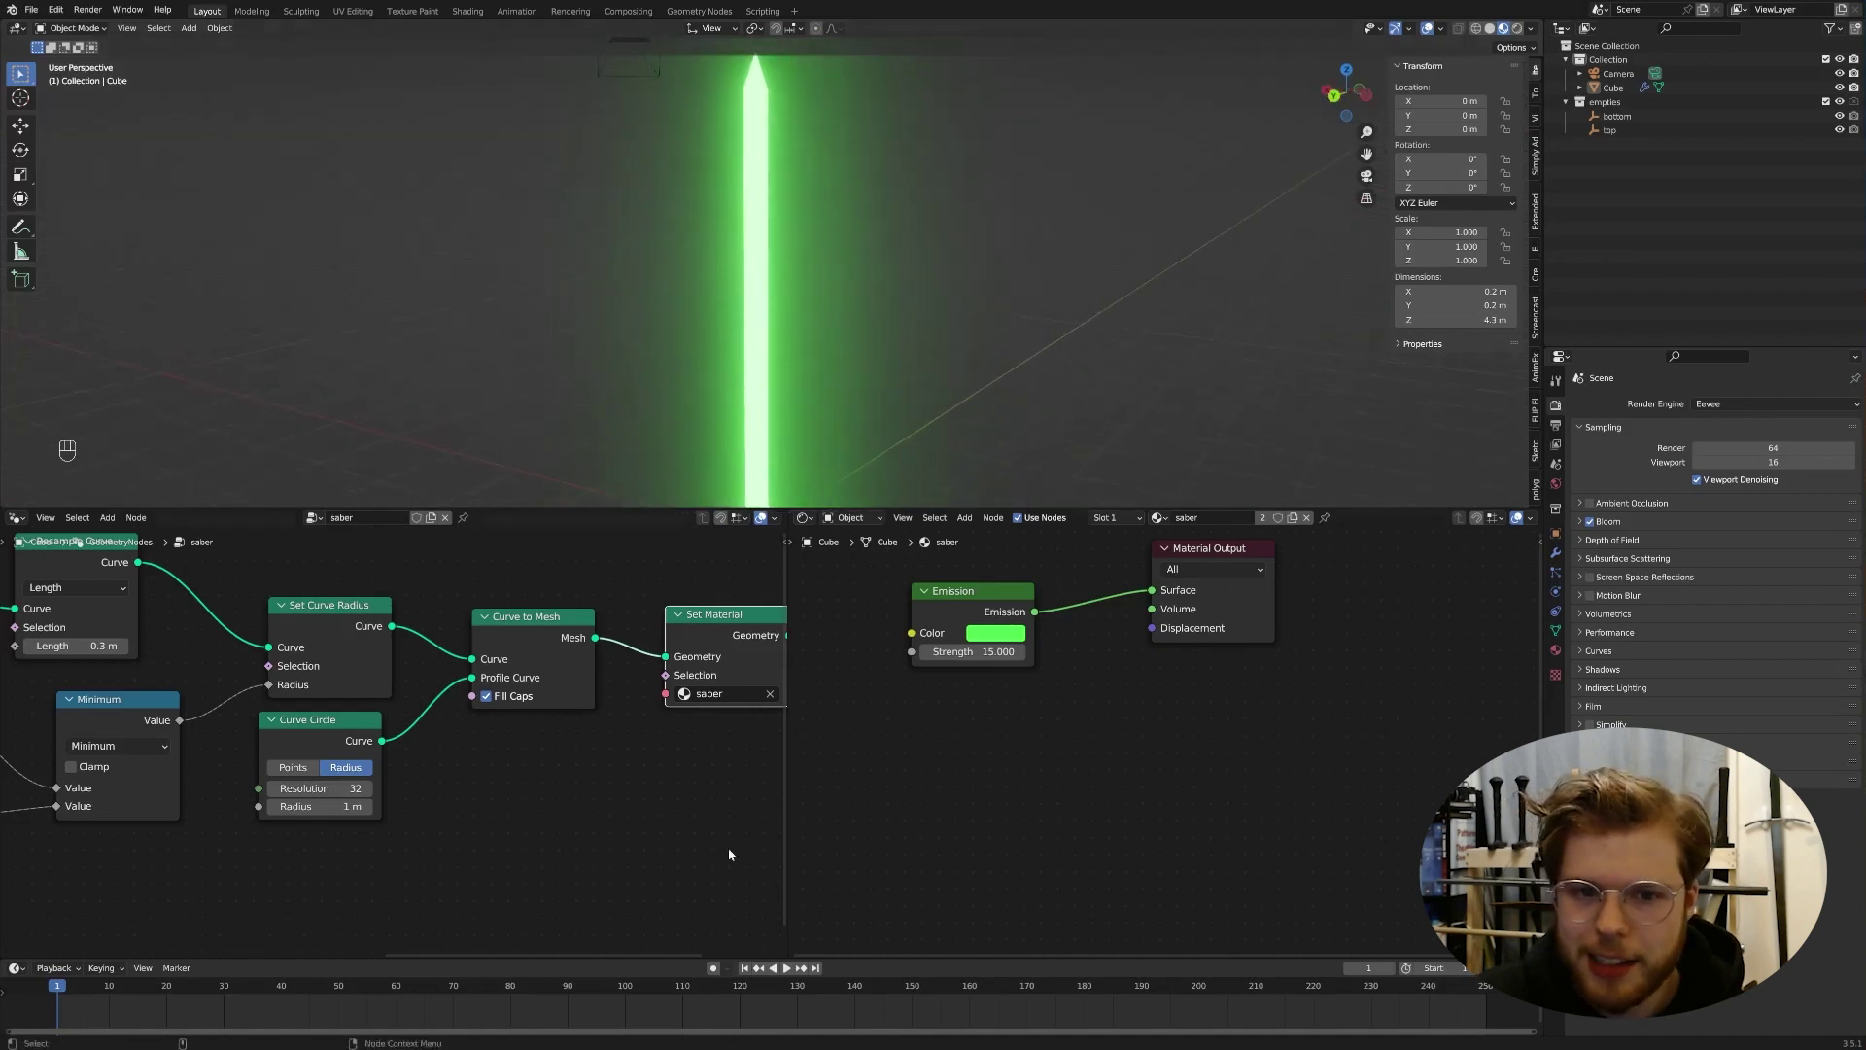
Step: Widen the geometry node editor and move the Group Output node farther from Set Material to make room between them
left_click_drag(787, 823, 1147, 784)
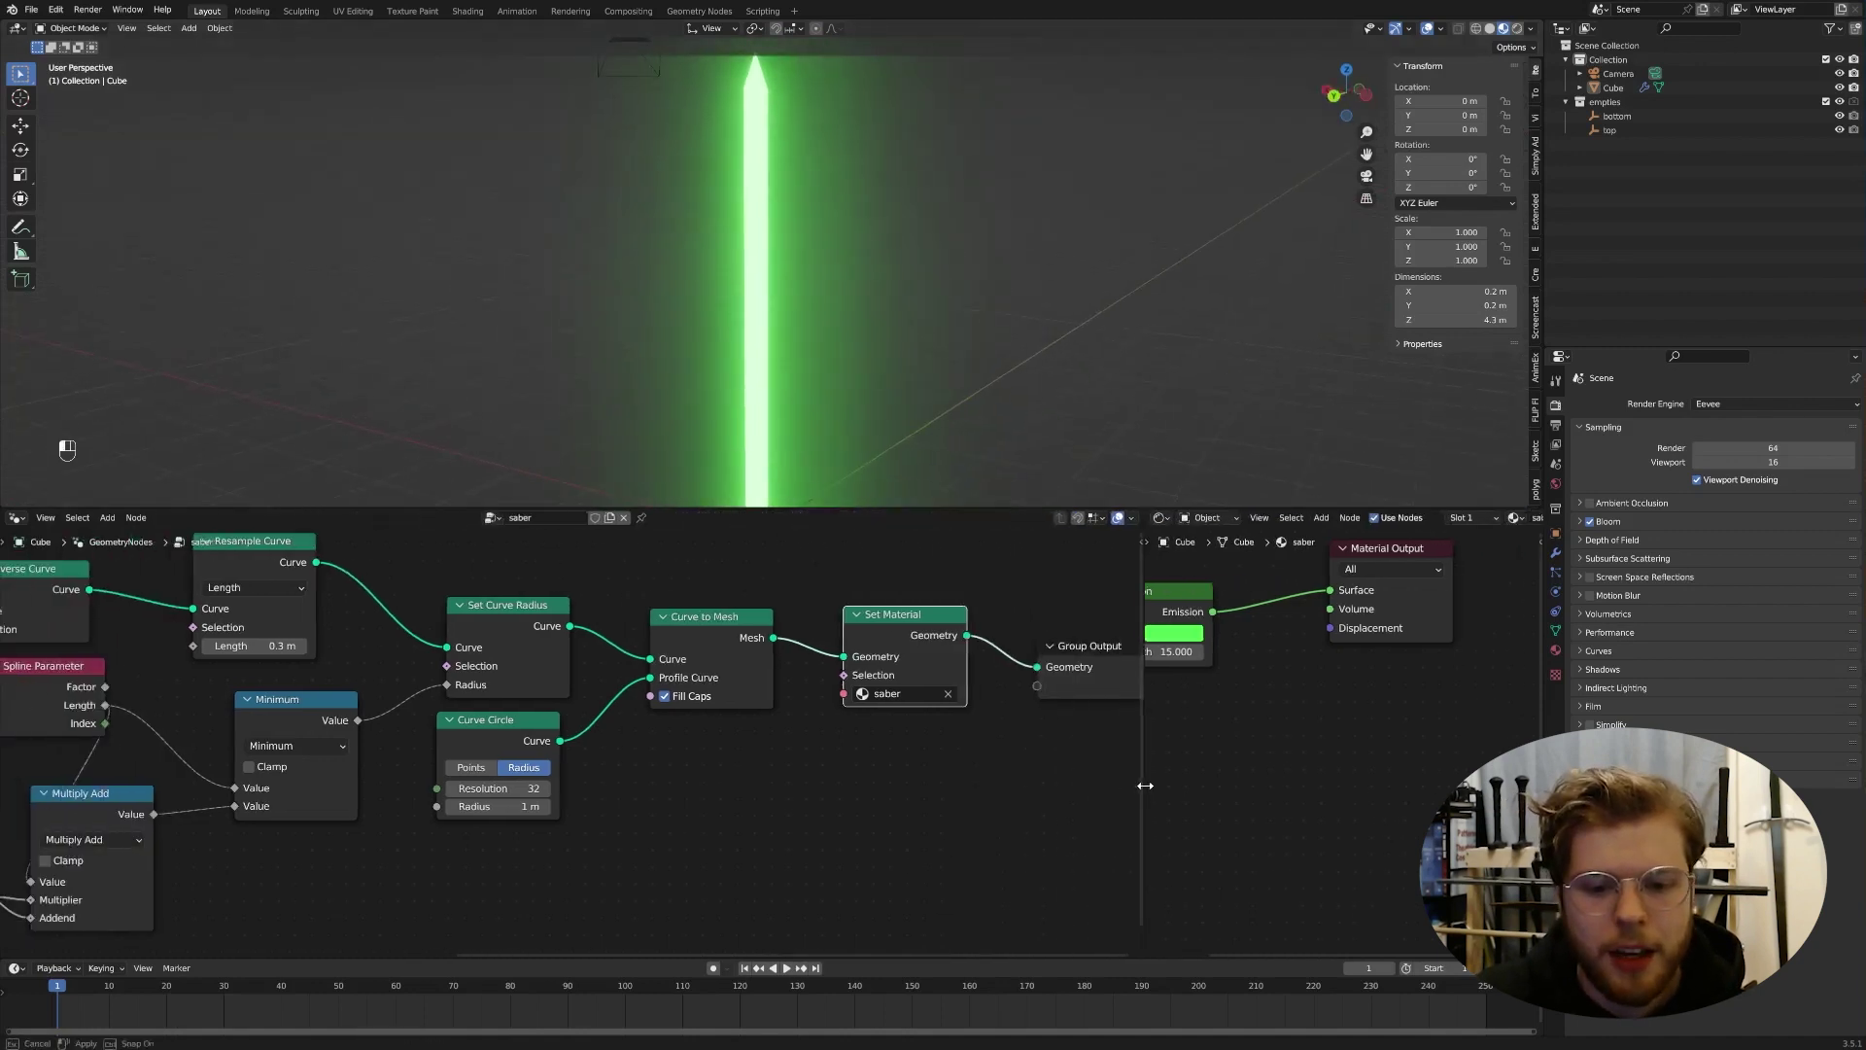
middle_click_drag(970, 778, 793, 780)
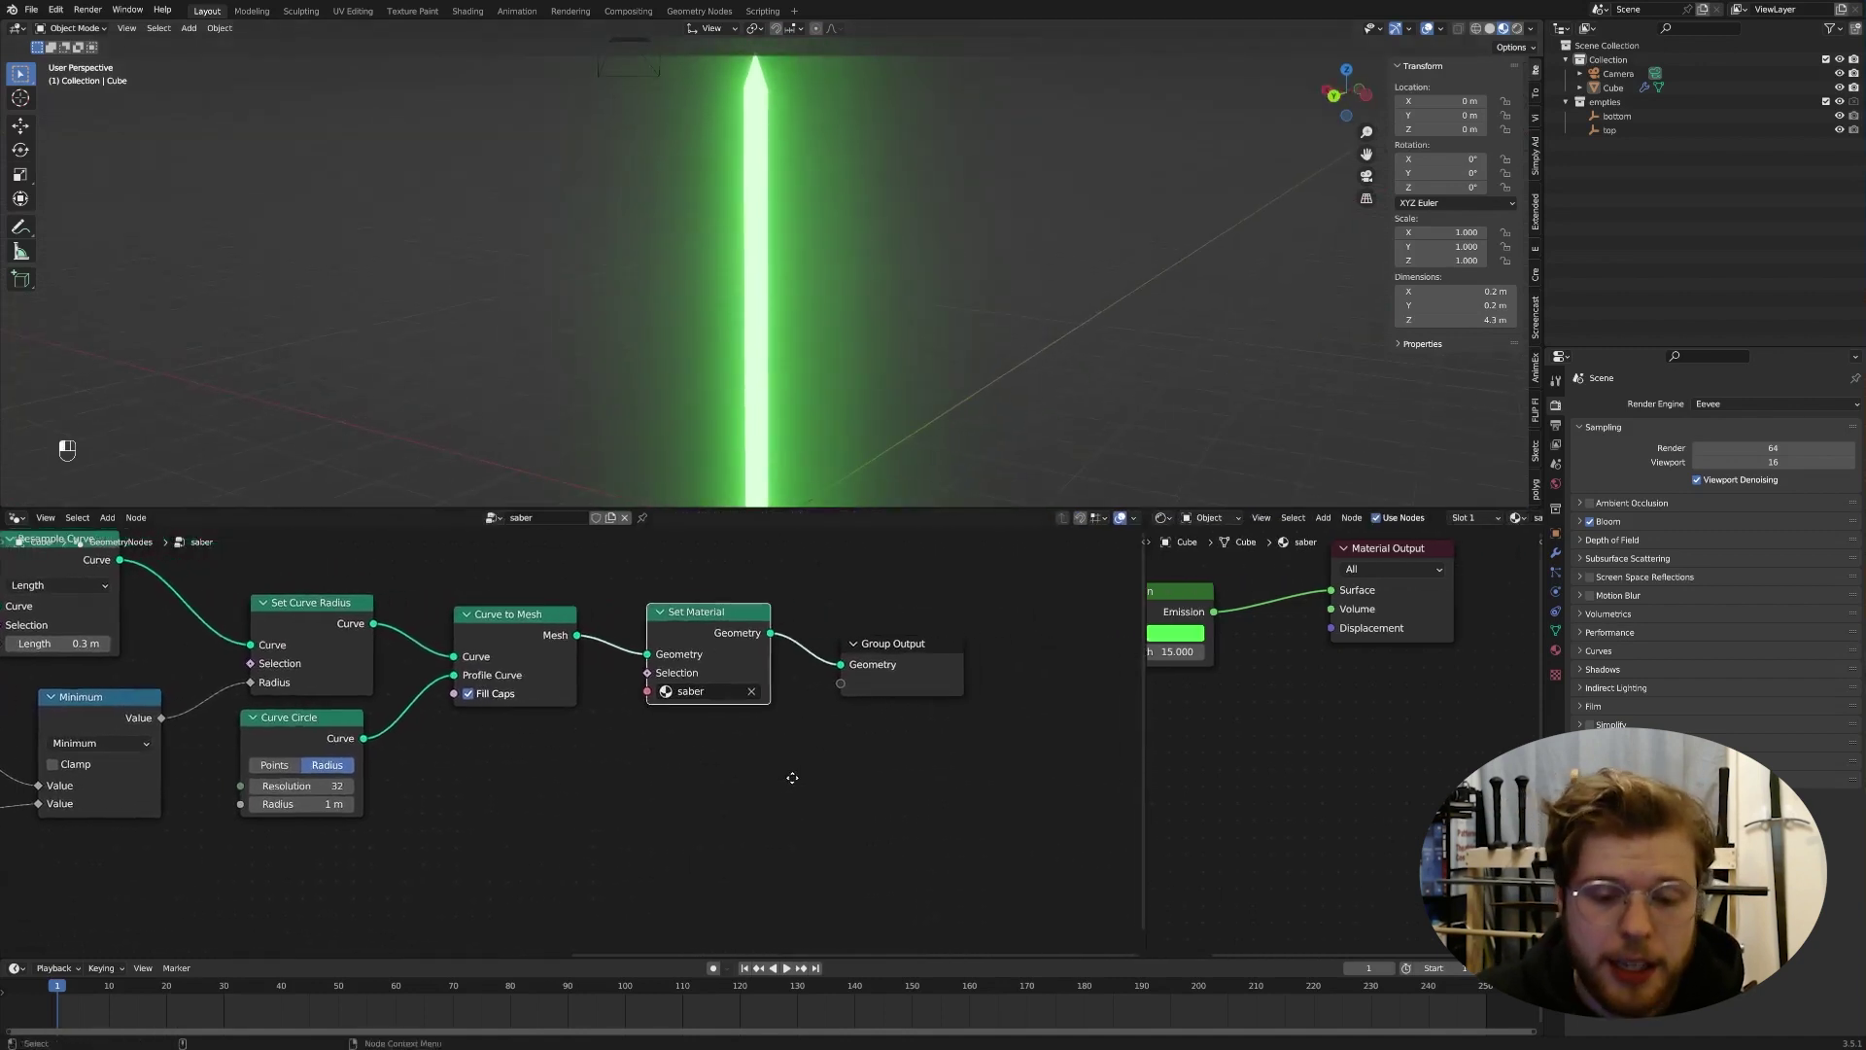
left_click_drag(929, 661, 991, 646)
scroll(958, 720, "left", 2, "ctrl")
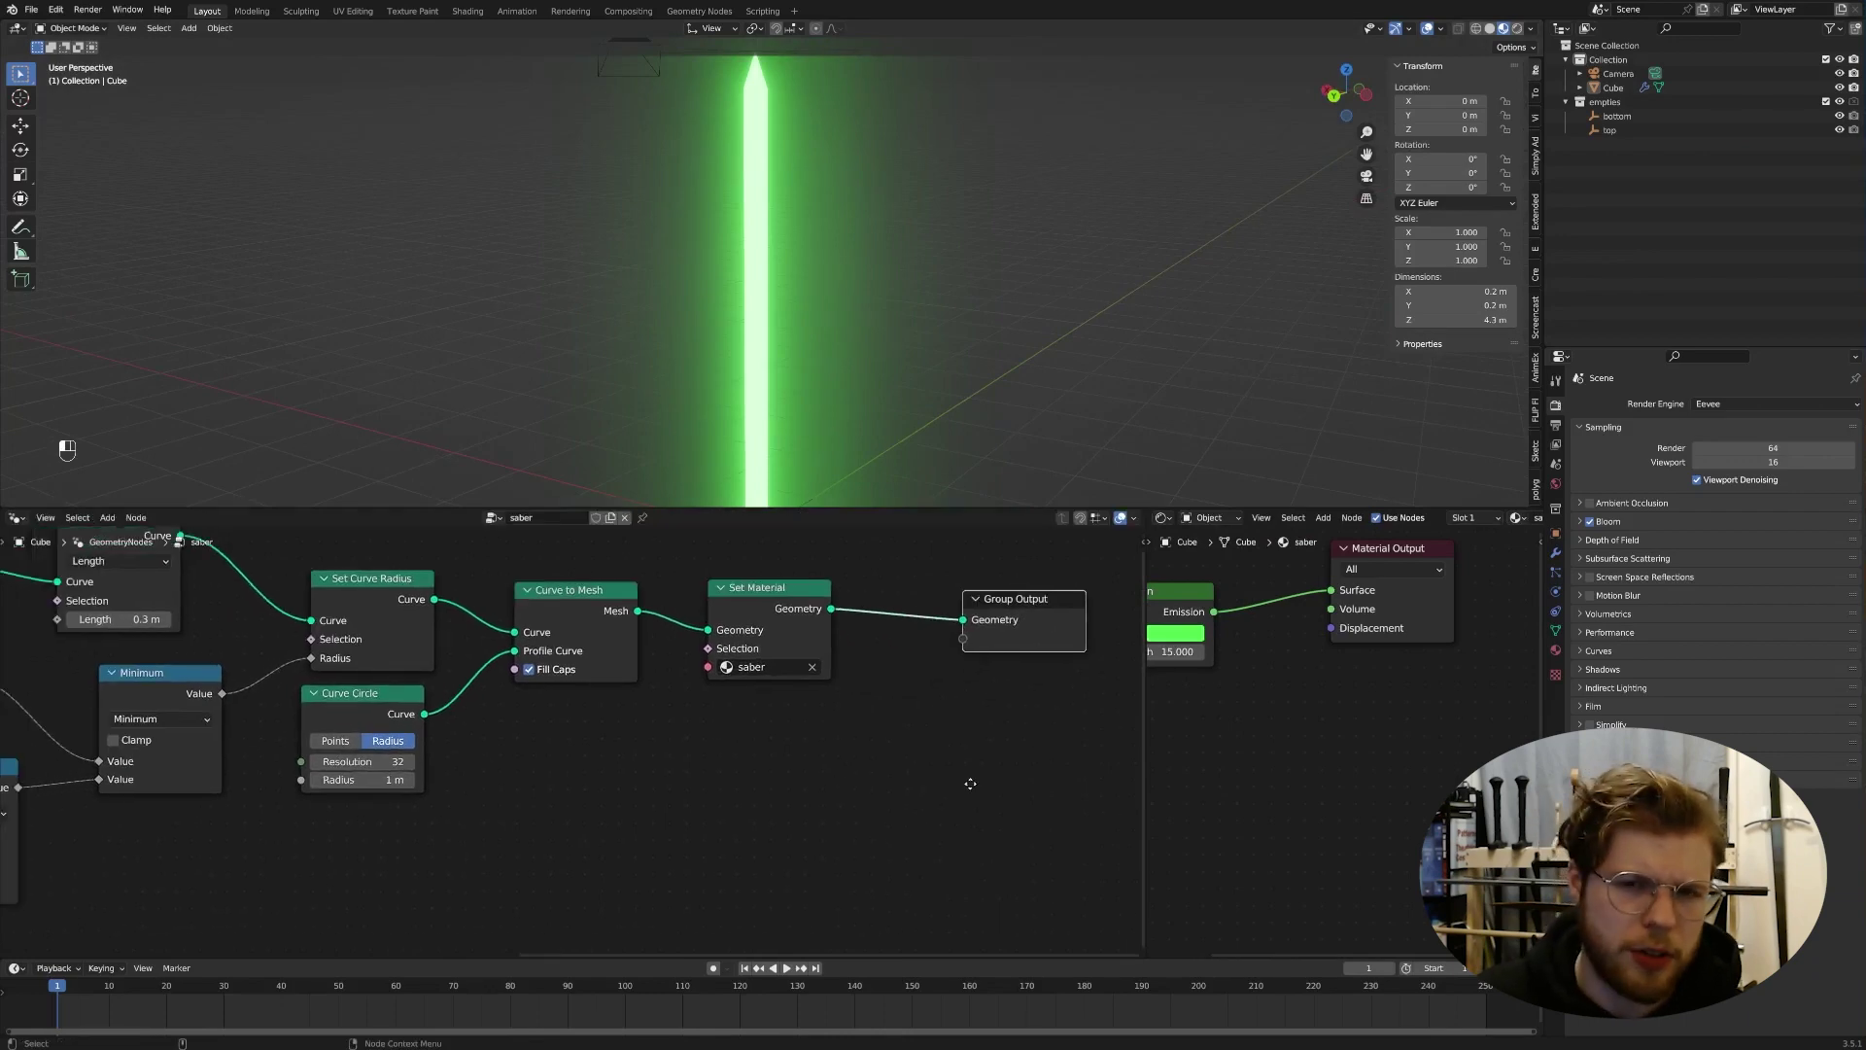
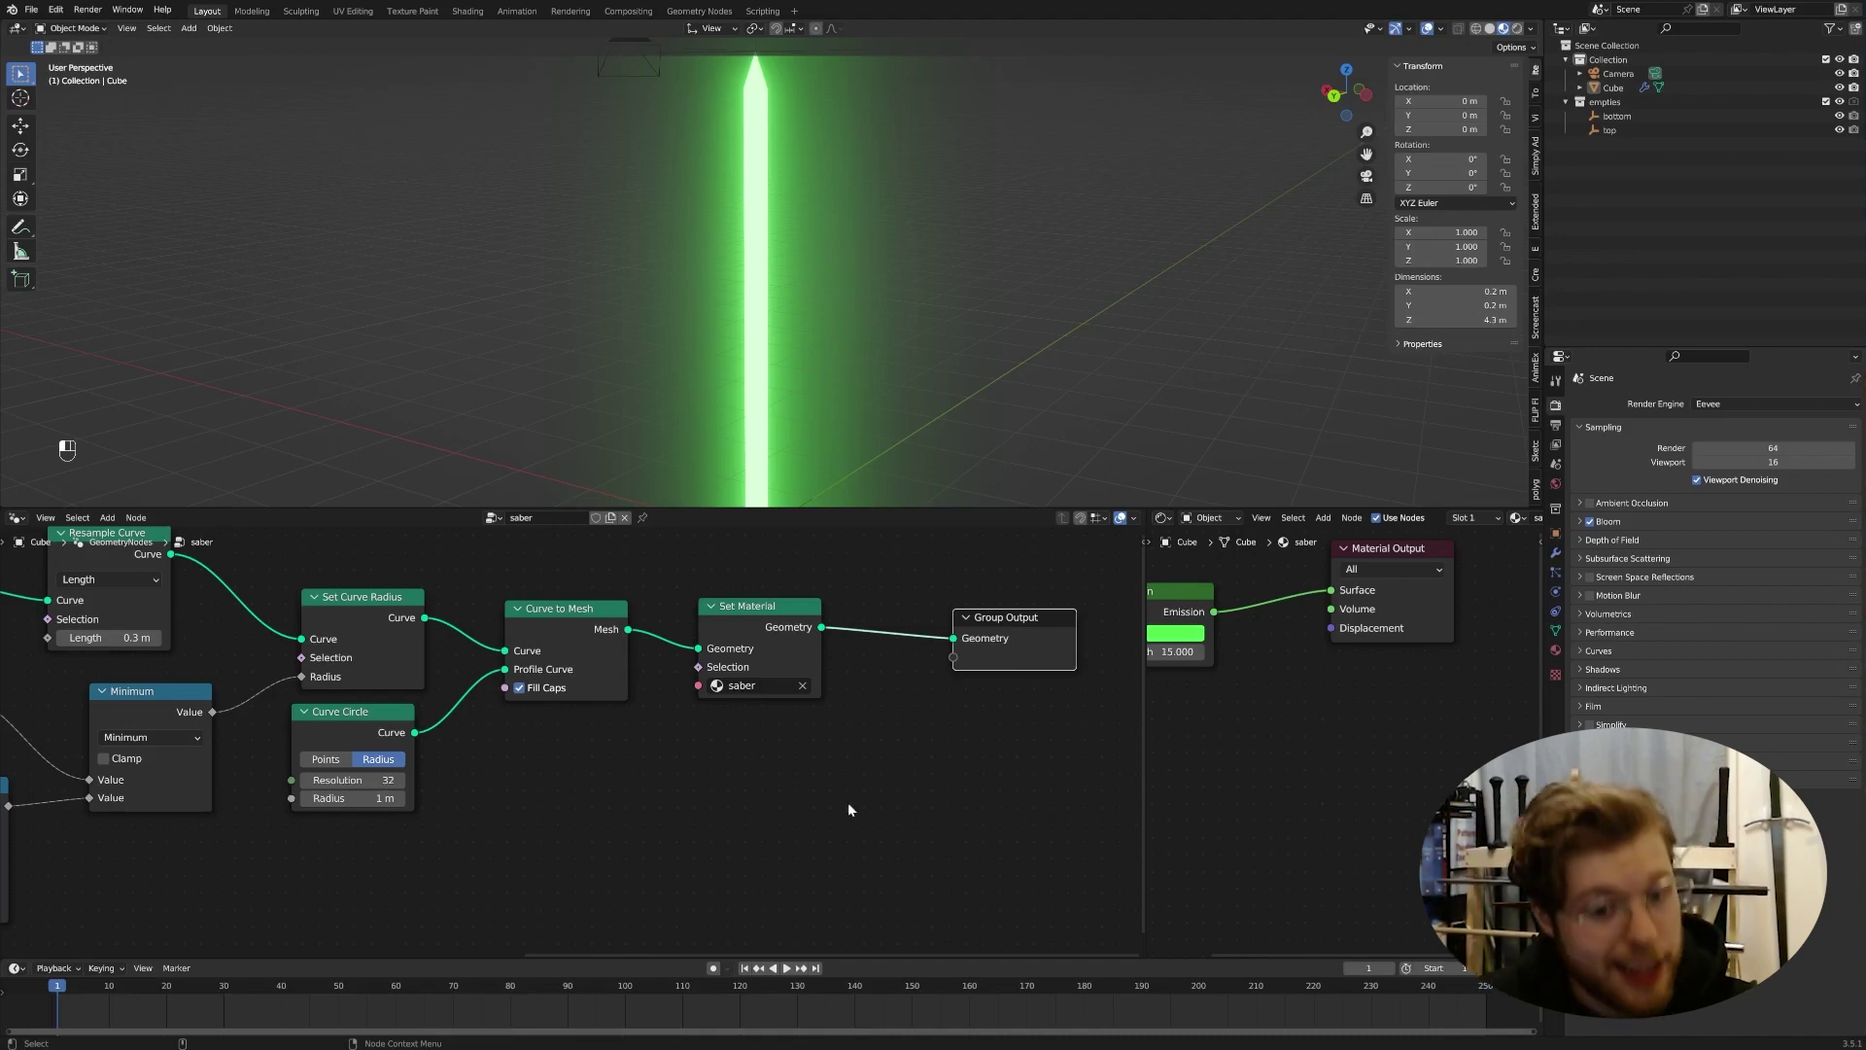
Step: Move the Group Output and Set Material nodes away from Curve to Mesh and widen the geometry node editor for more room
middle_click_drag(849, 809, 800, 803)
left_click_drag(962, 666, 1021, 855)
middle_click_drag(1024, 865, 1012, 824)
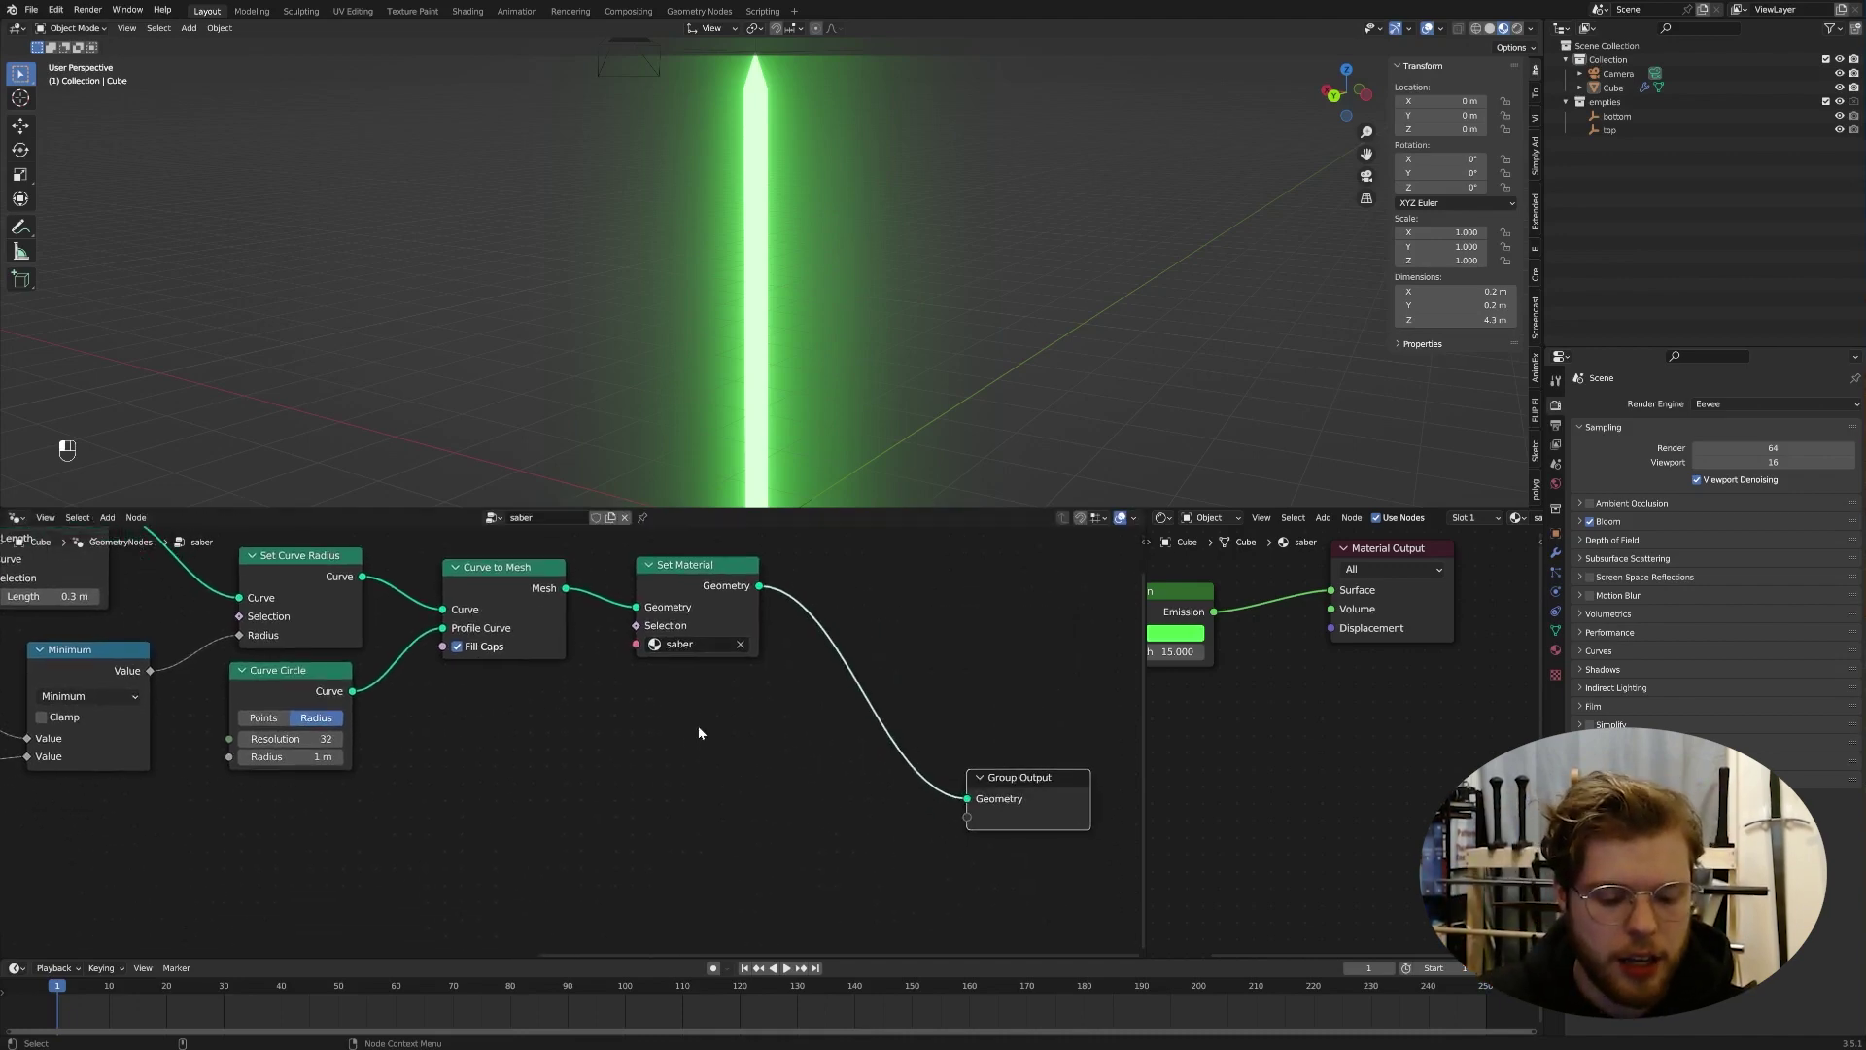
left_click_drag(695, 573, 1003, 658)
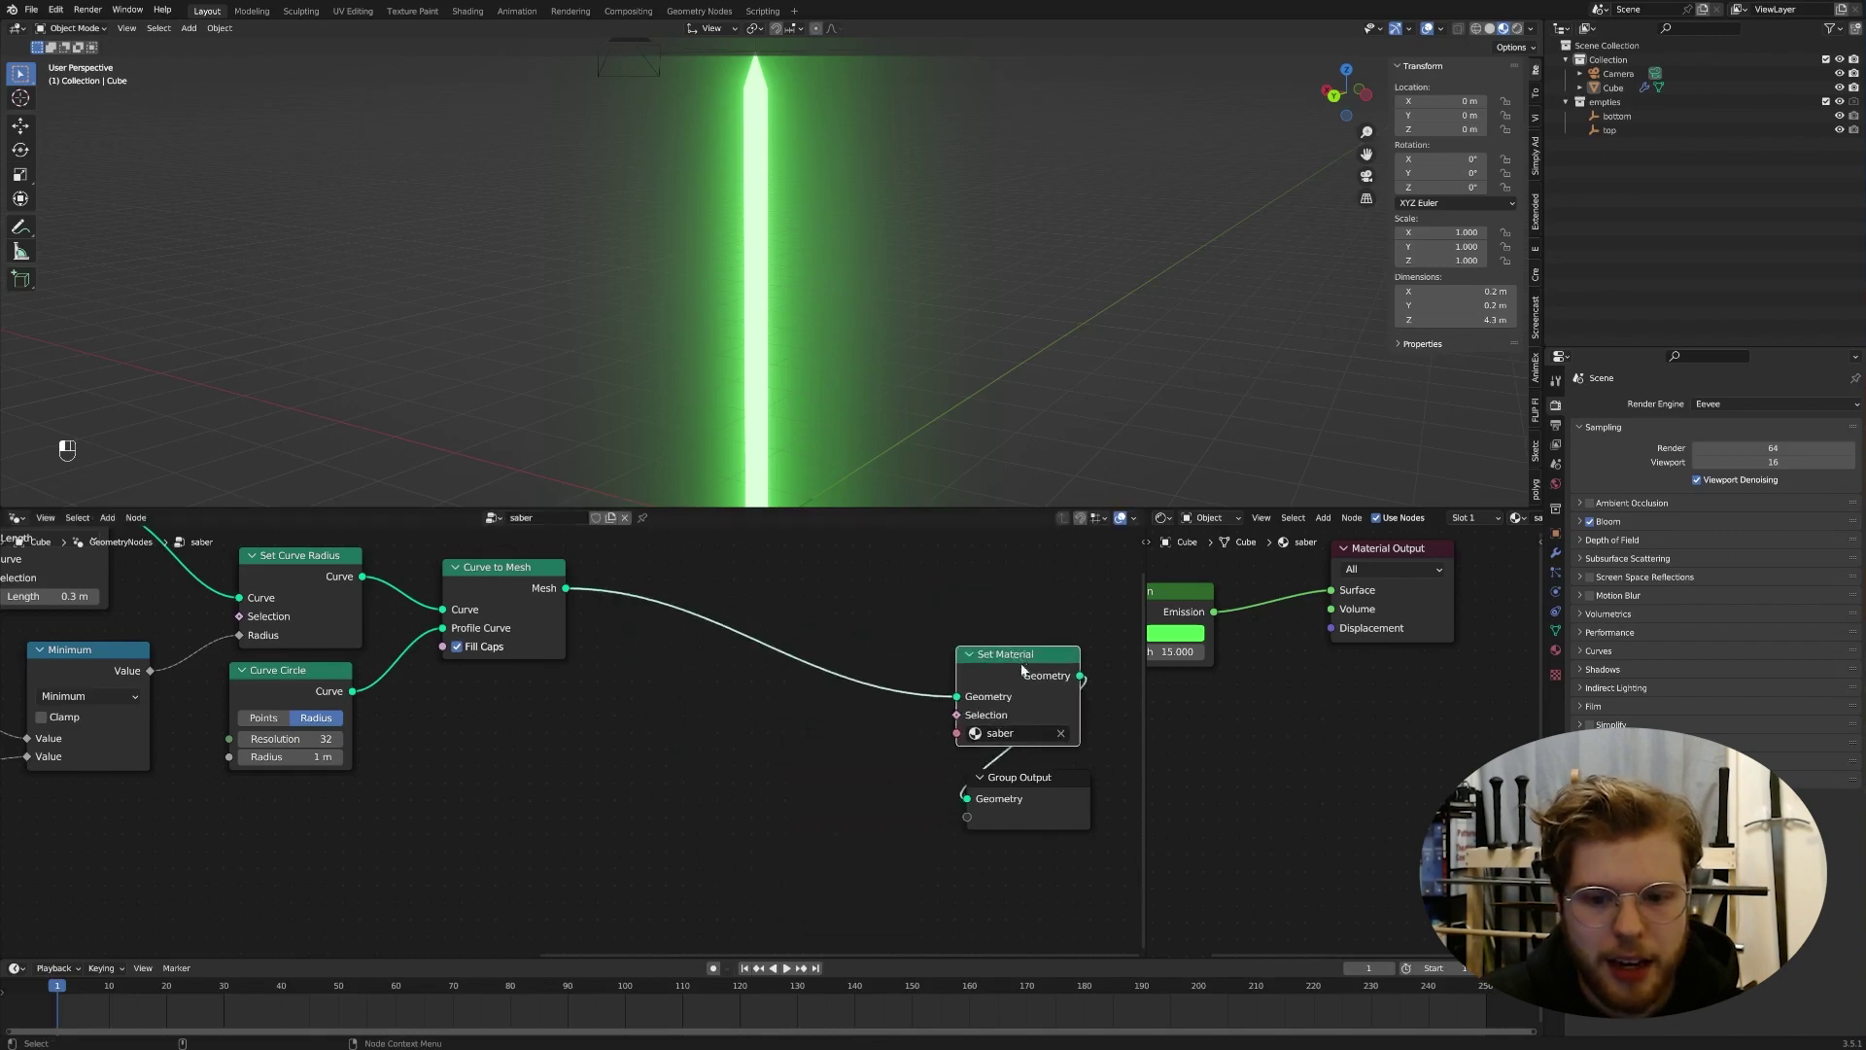
middle_click_drag(614, 711, 764, 697)
scroll(720, 603, "right", 3)
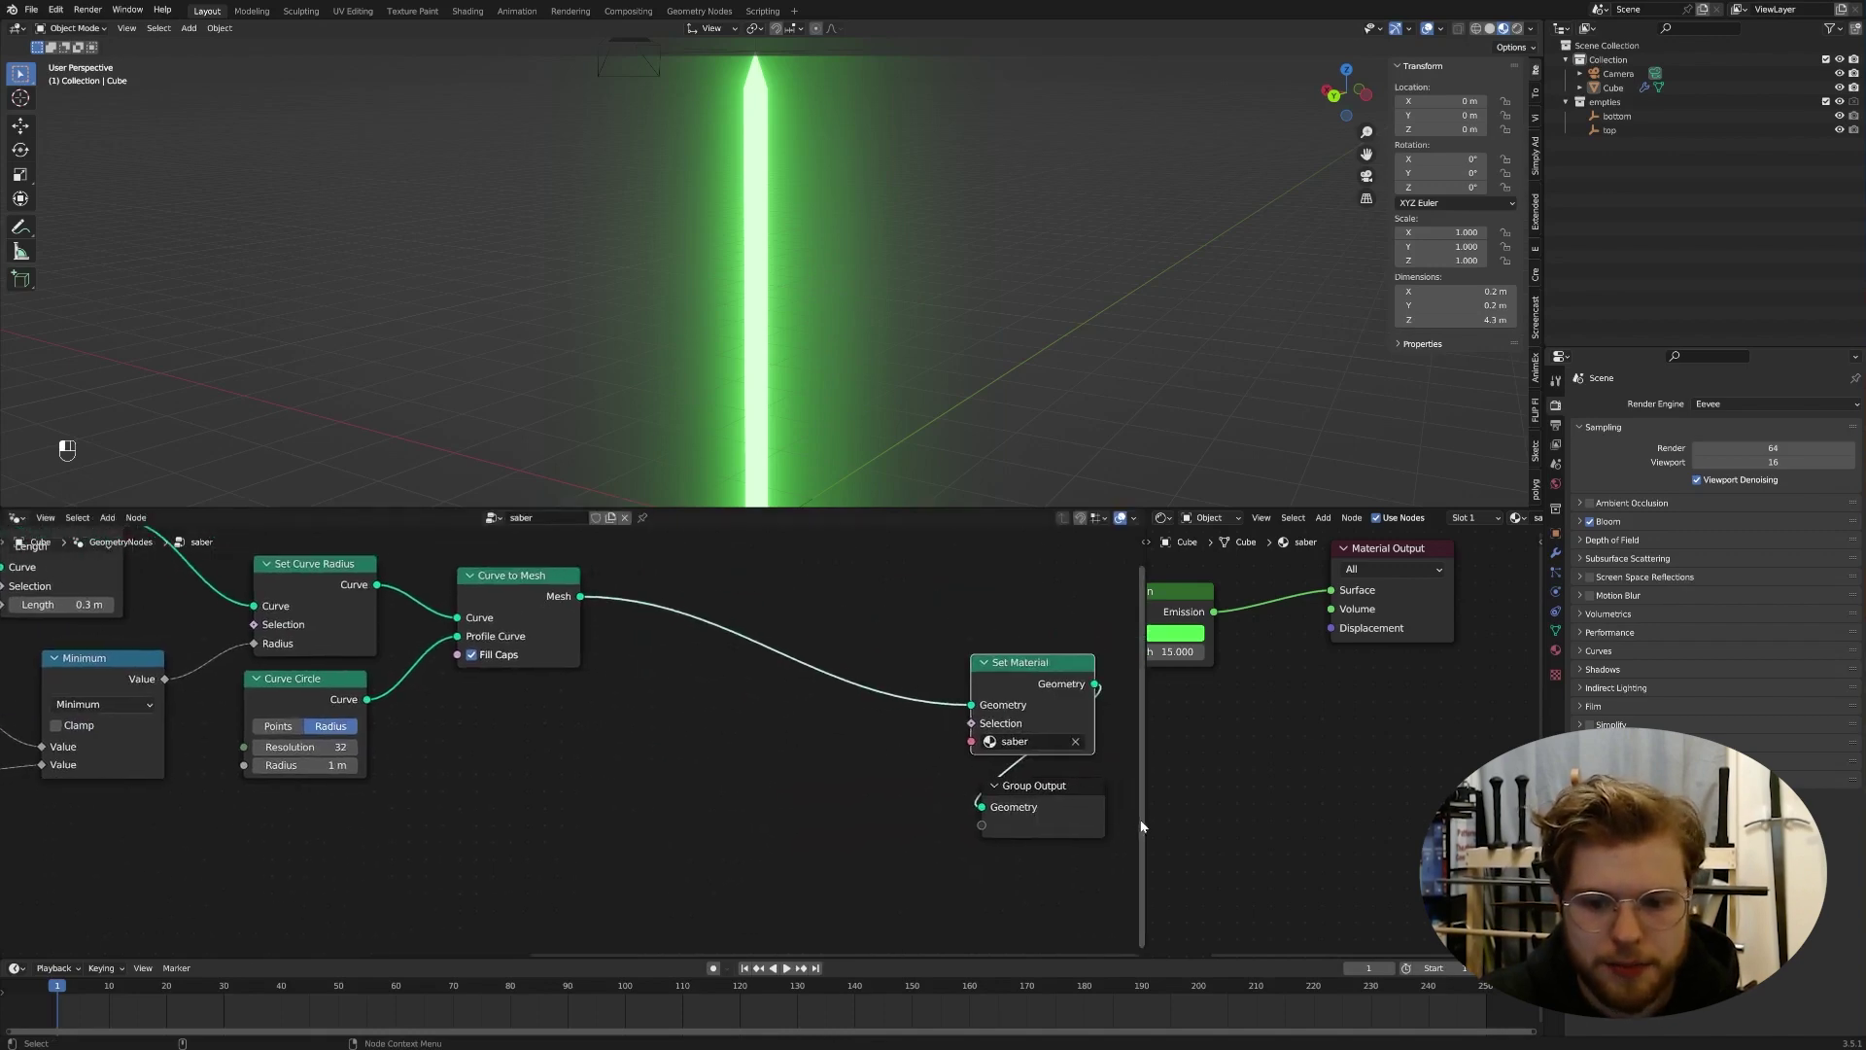
left_click_drag(1145, 816, 1518, 813)
middle_click_drag(1059, 769, 943, 802)
Step: Insert an Extrude Mesh node between Curve to Mesh and Set Material
middle_click_drag(788, 692, 769, 684)
key("shift+a")
type("ext")
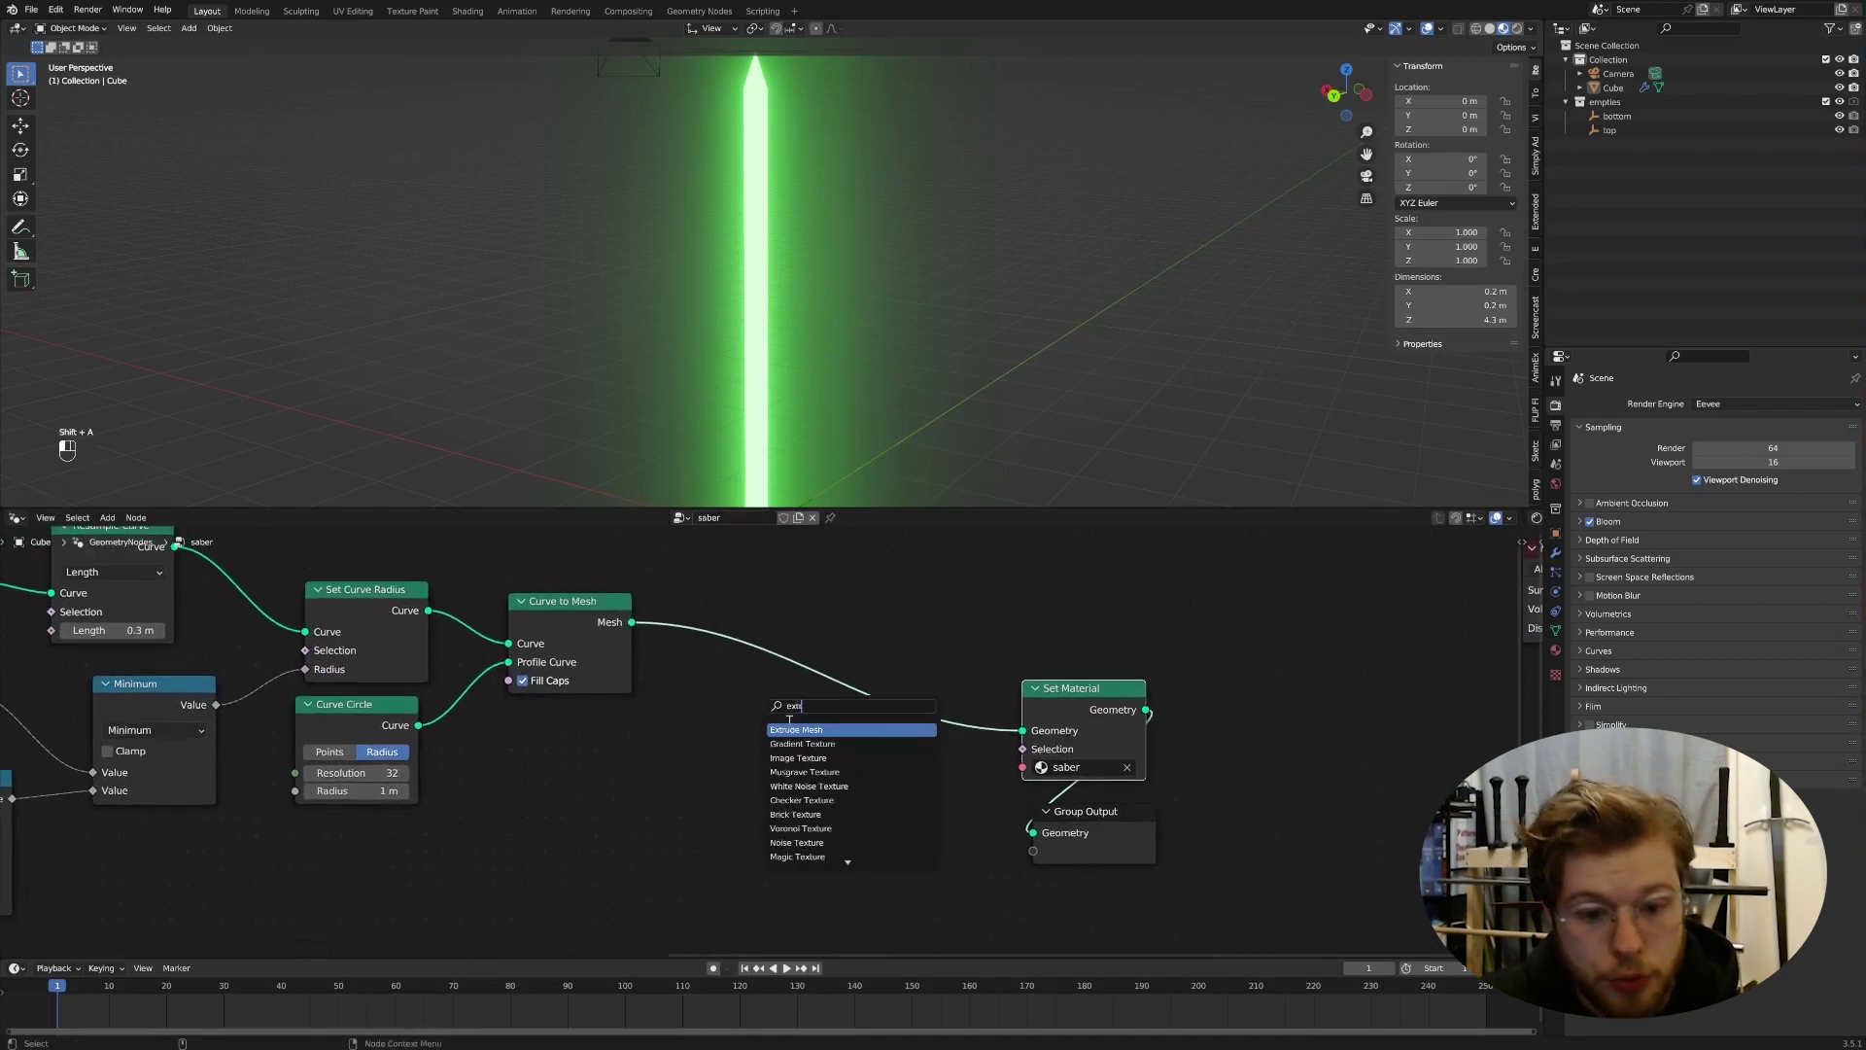
key("Return")
left_click(768, 680)
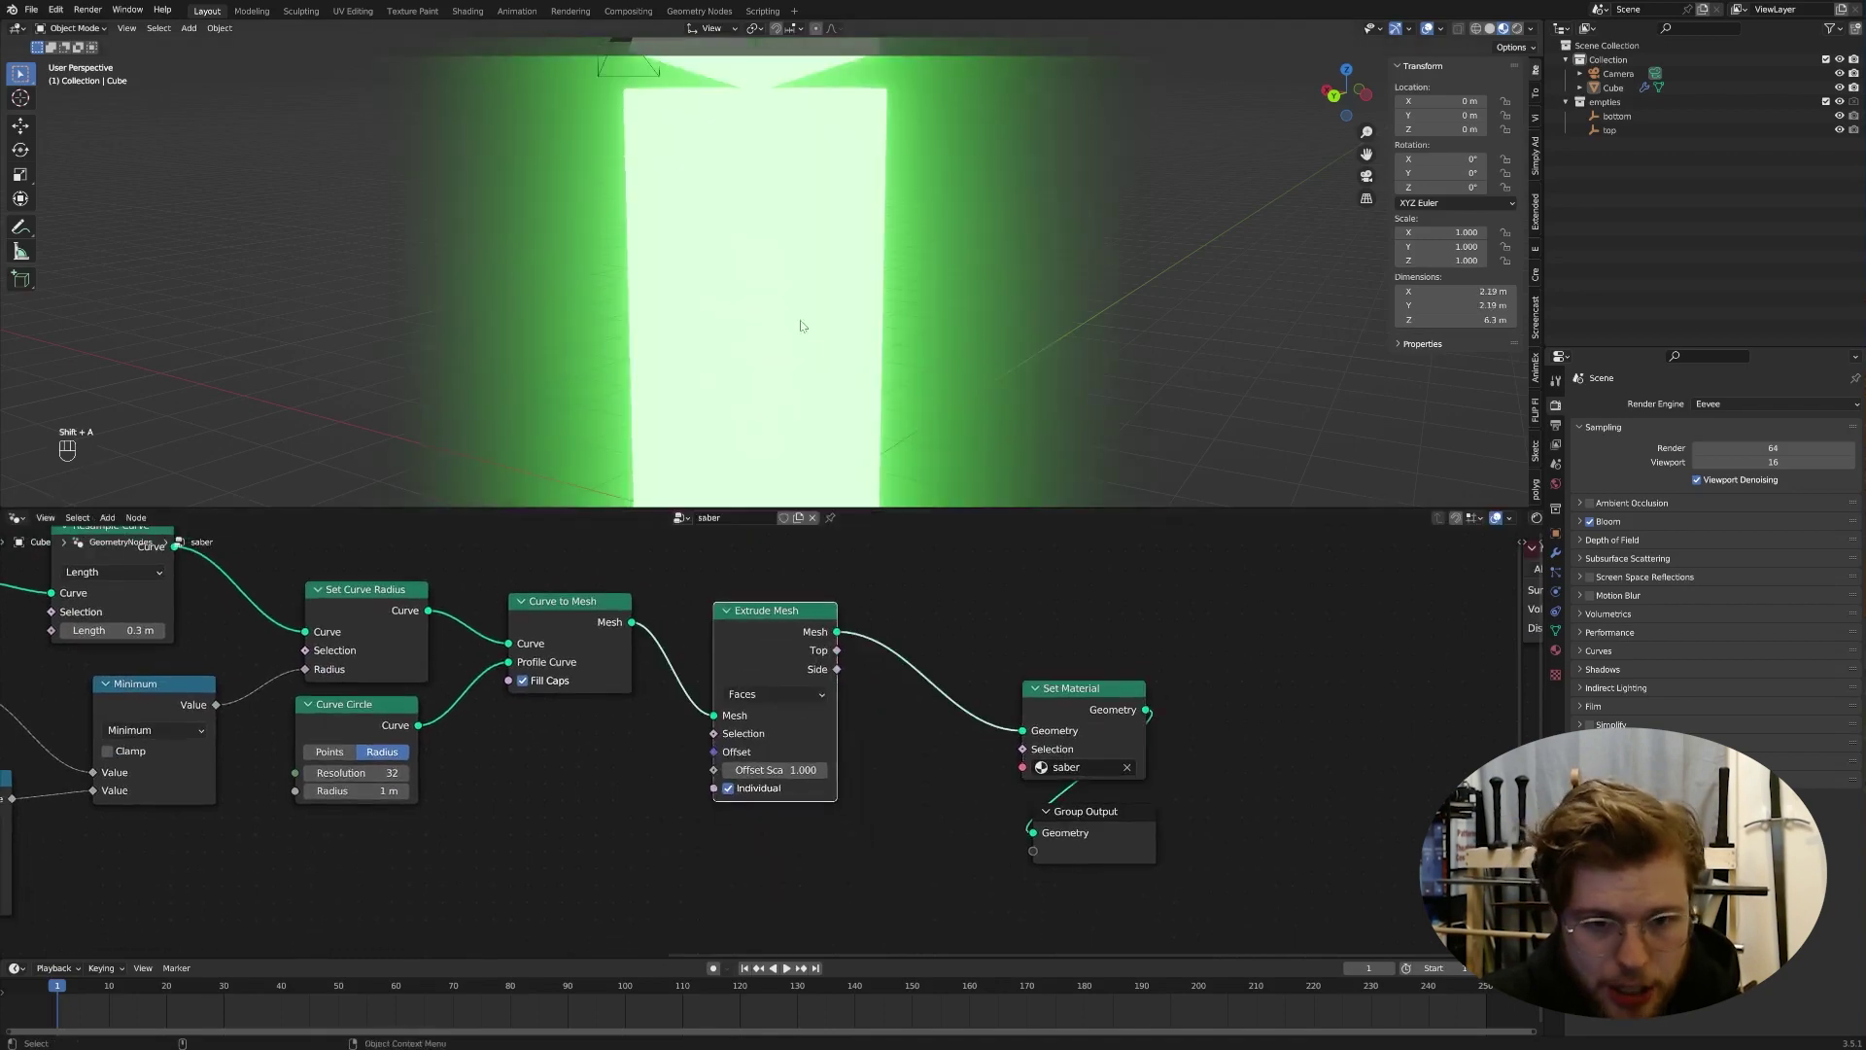
Step: Turn off Individual on the Extrude Mesh node and set its Offset Scale to 0
scroll(831, 428, "down", 3)
left_click(728, 788)
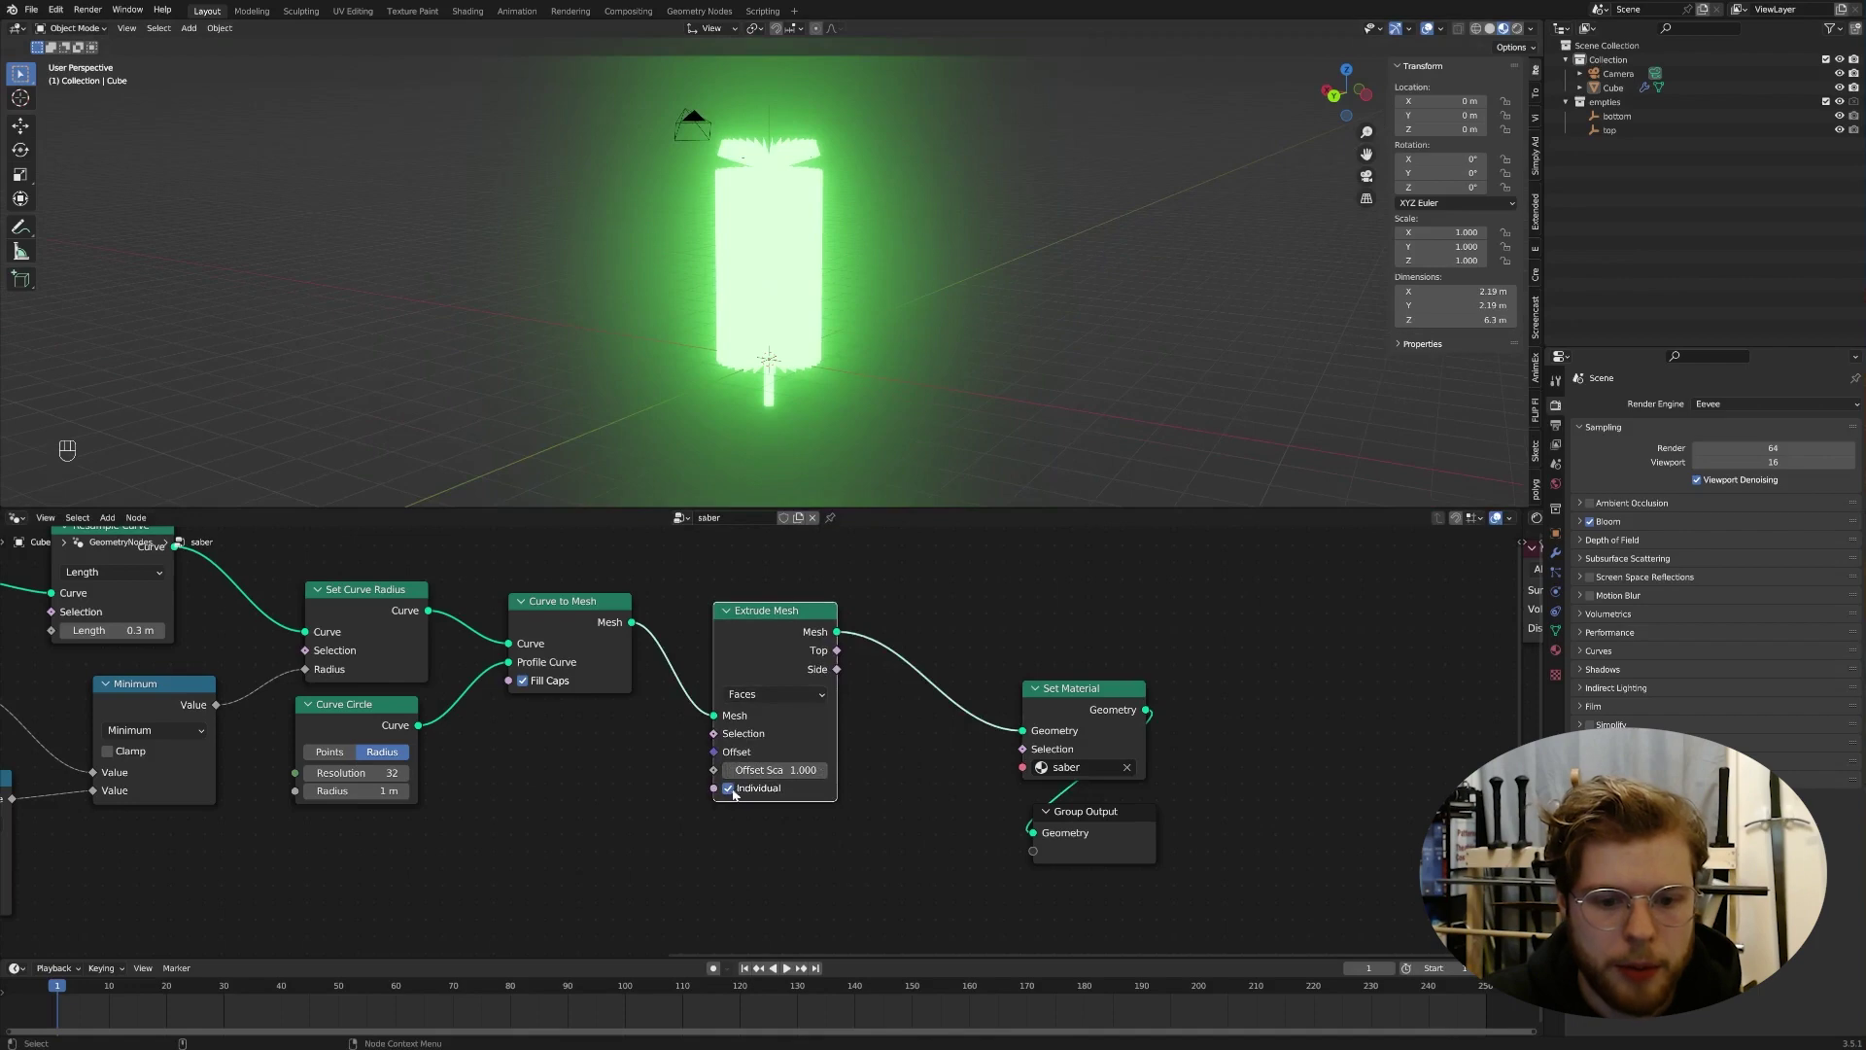
left_click_drag(764, 633, 776, 637)
middle_click_drag(775, 637, 815, 610)
left_click_drag(794, 747, 696, 747)
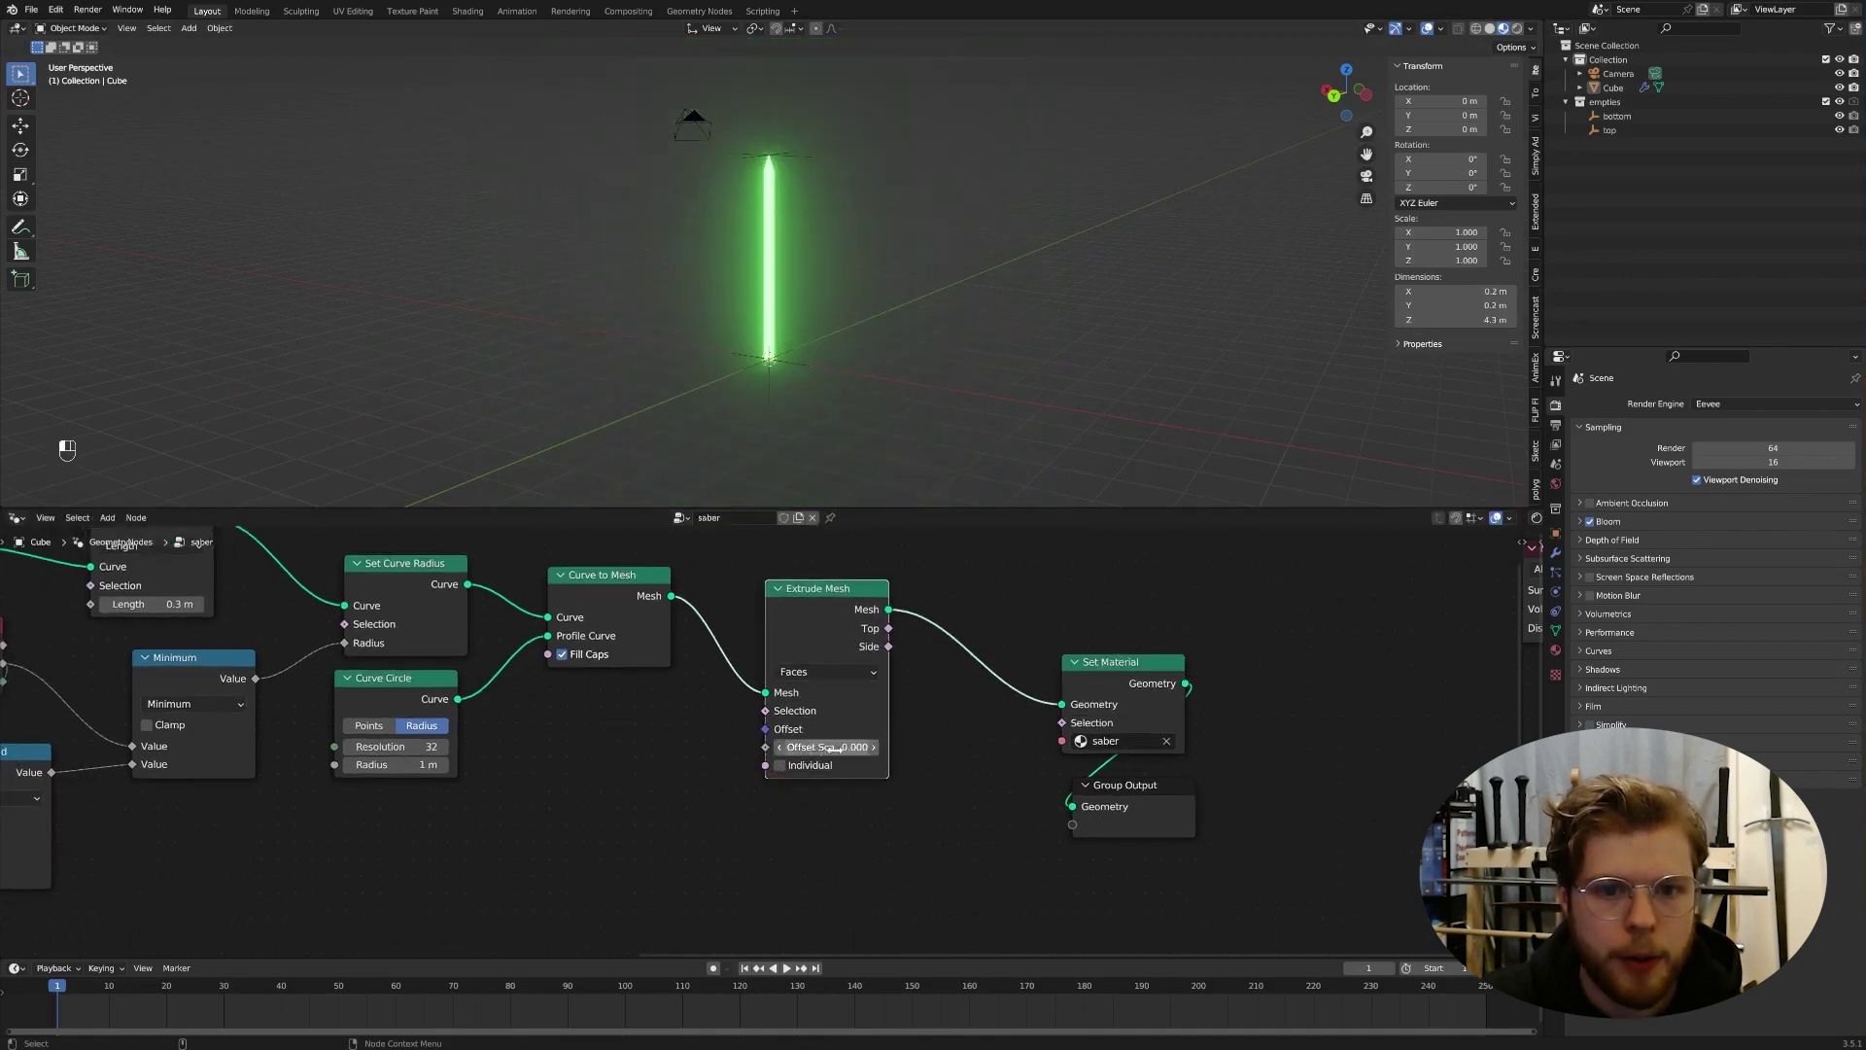
Step: Add a Noise Texture node below Curve Circle with its Fac output feeding the Extrude Mesh node's Offset Scale
middle_click_drag(770, 765, 837, 729)
middle_click_drag(740, 649, 833, 639)
scroll(805, 704, "up", 1)
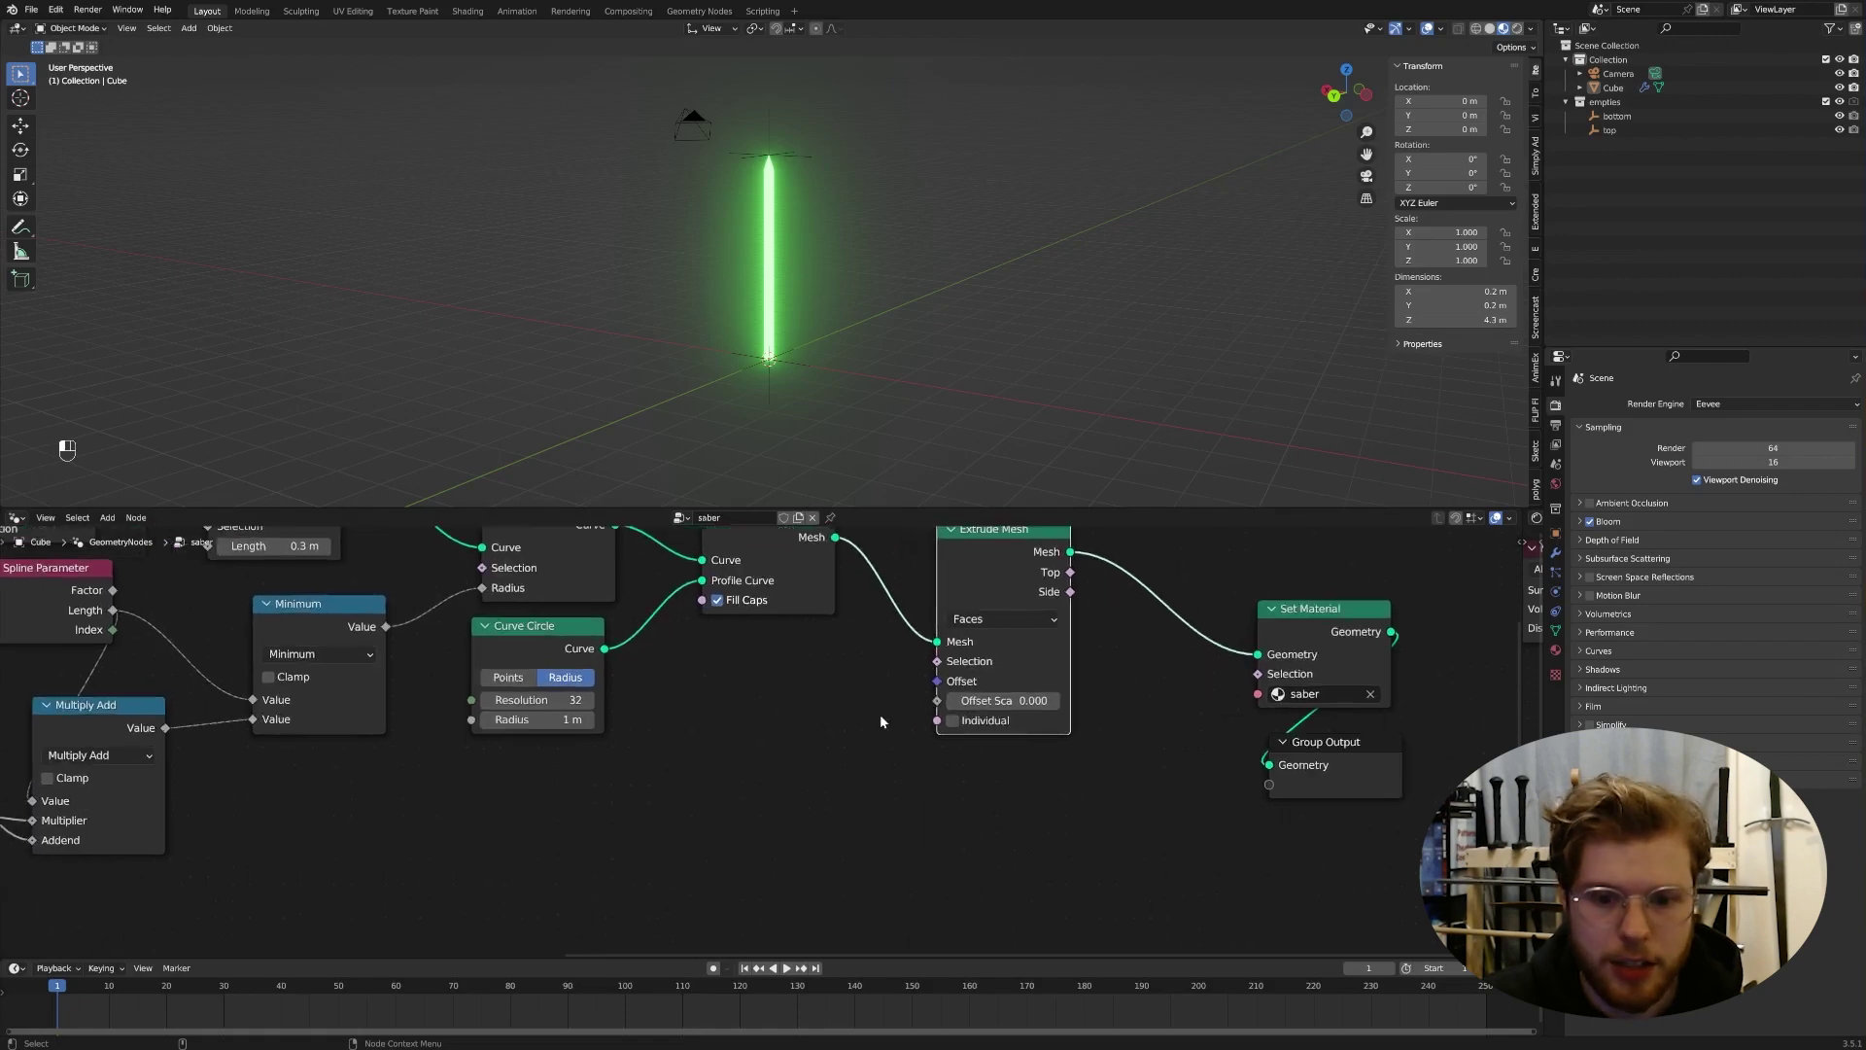
scroll(739, 768, "up", 1)
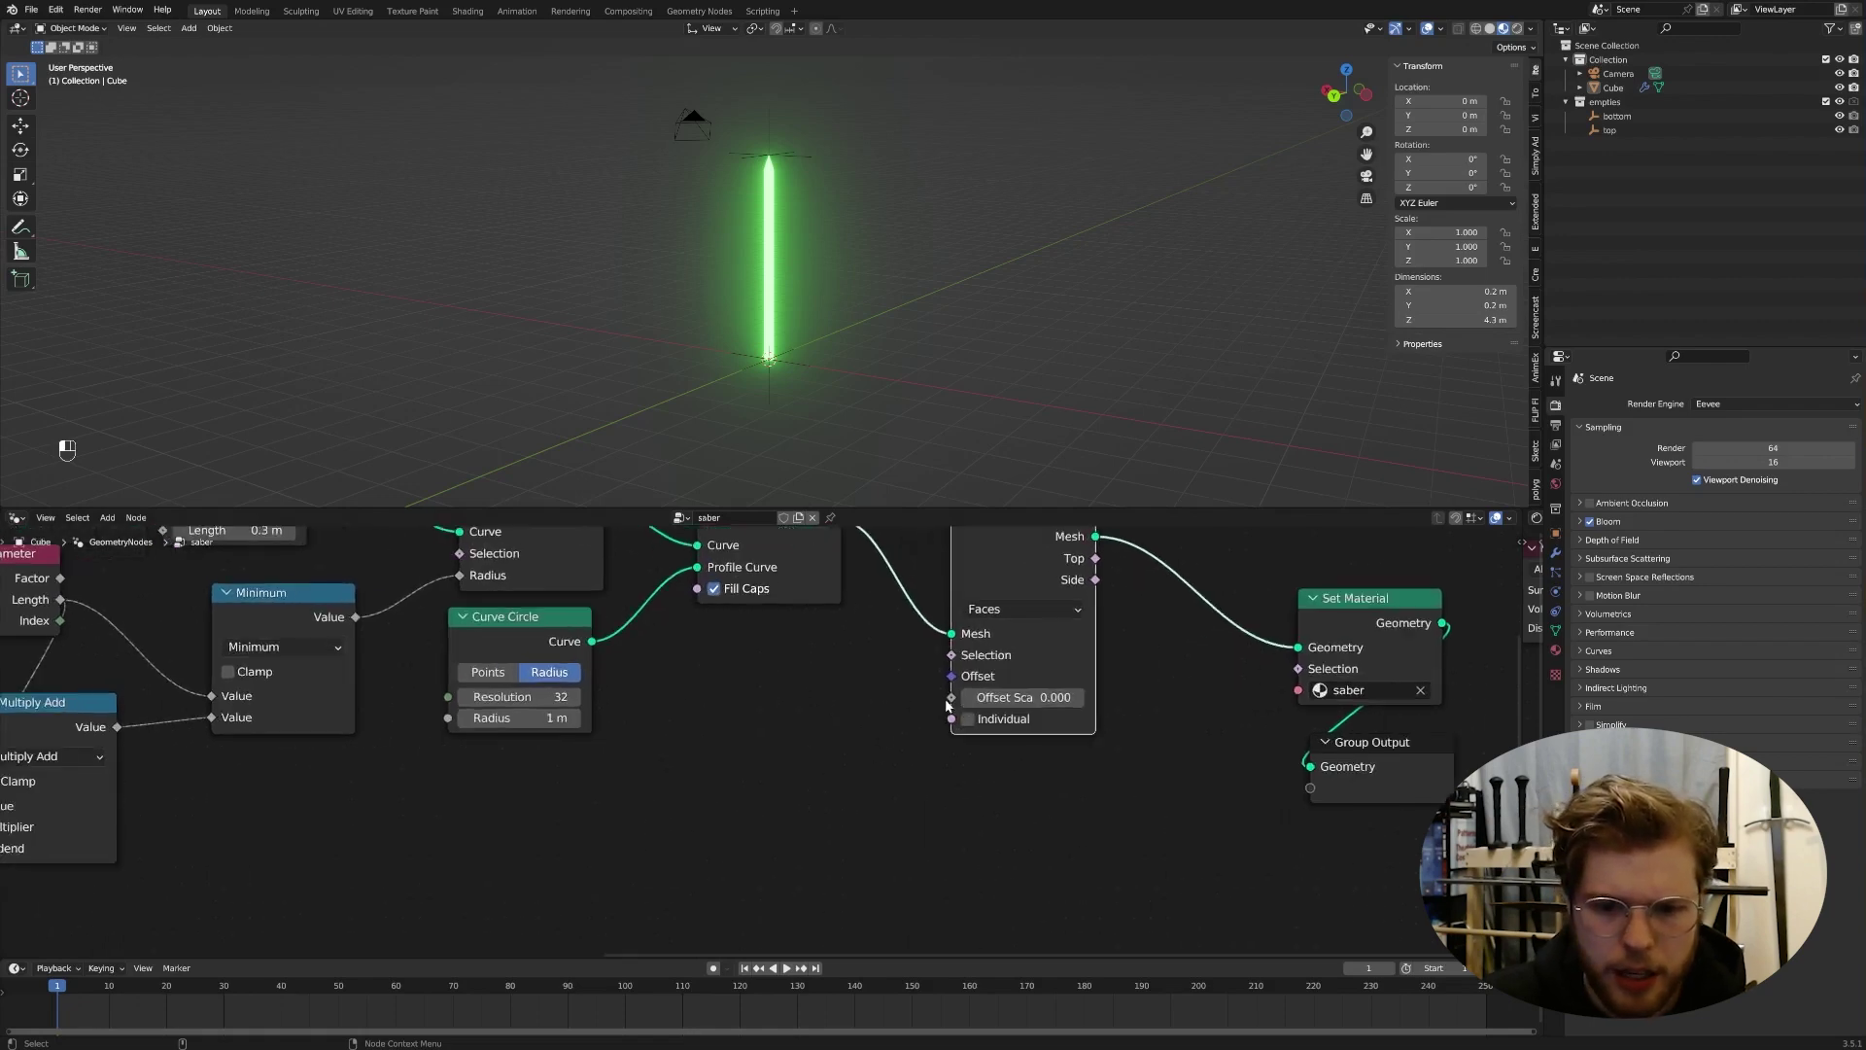
scroll(934, 724, "up", 1)
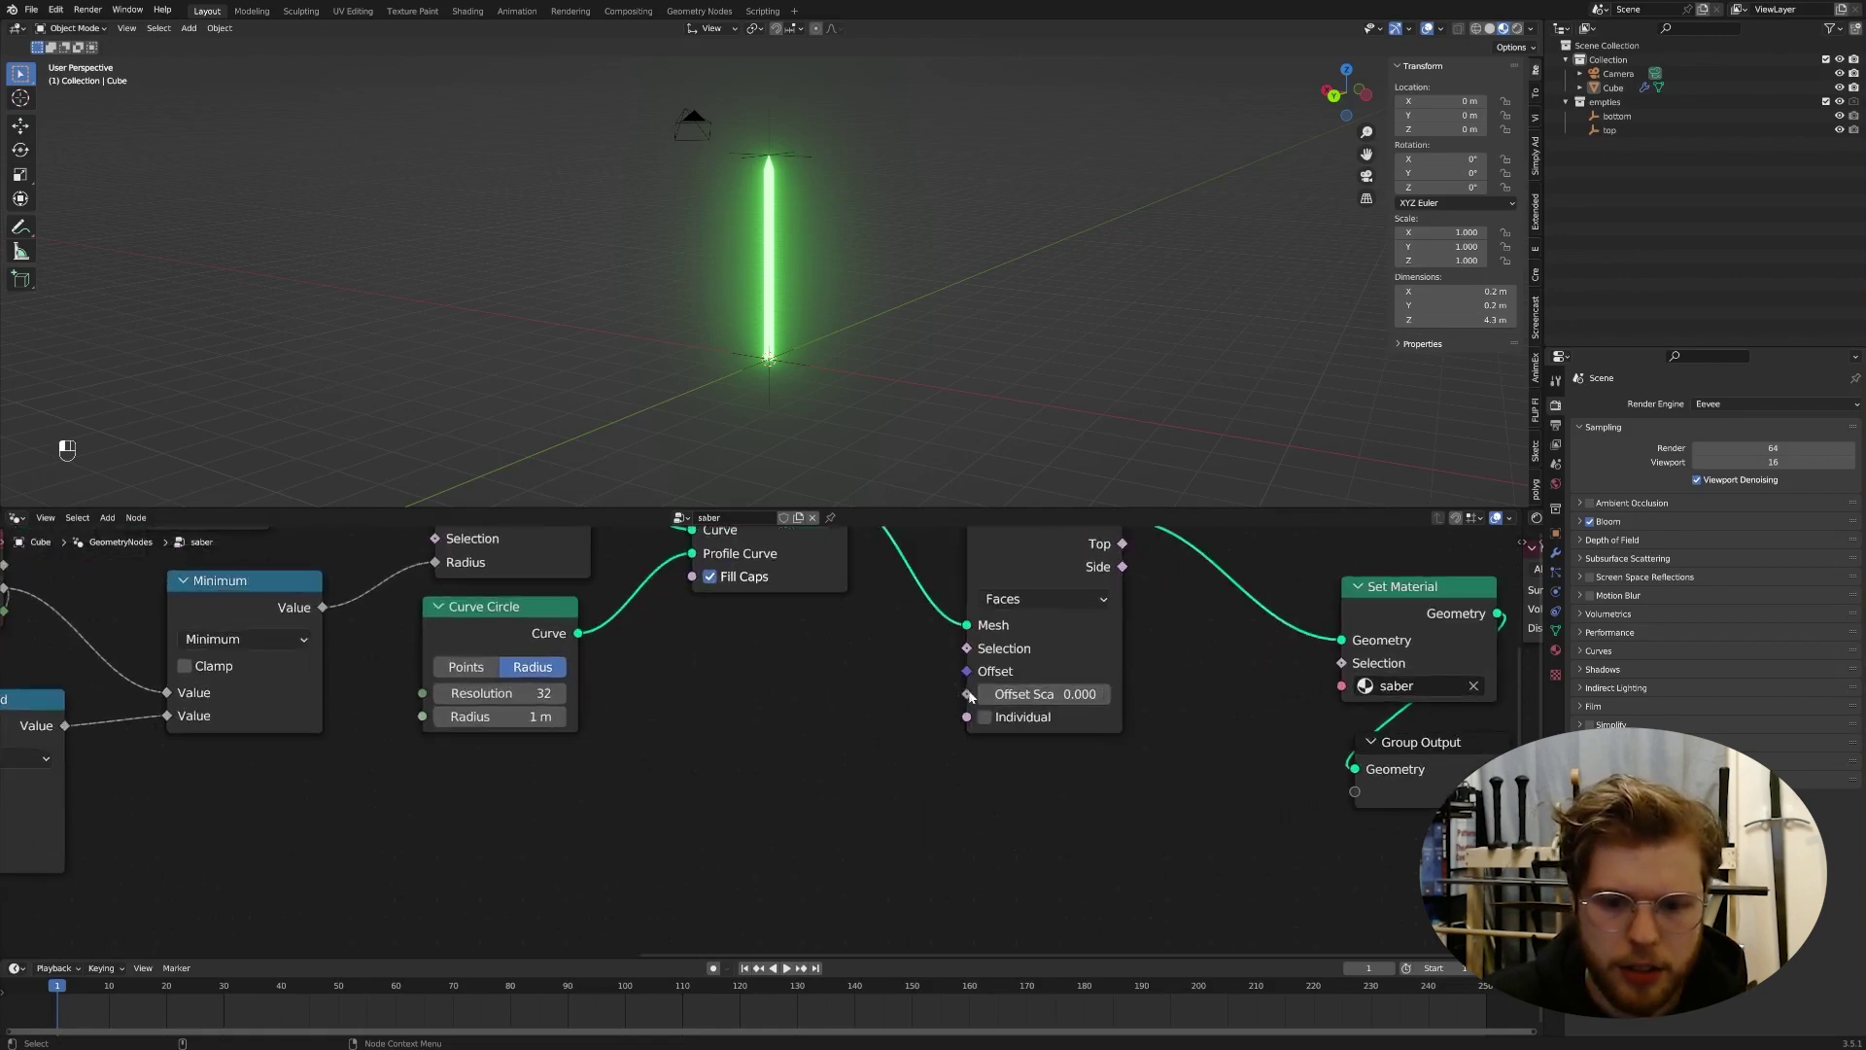
left_click_drag(968, 694, 410, 827)
type("noi")
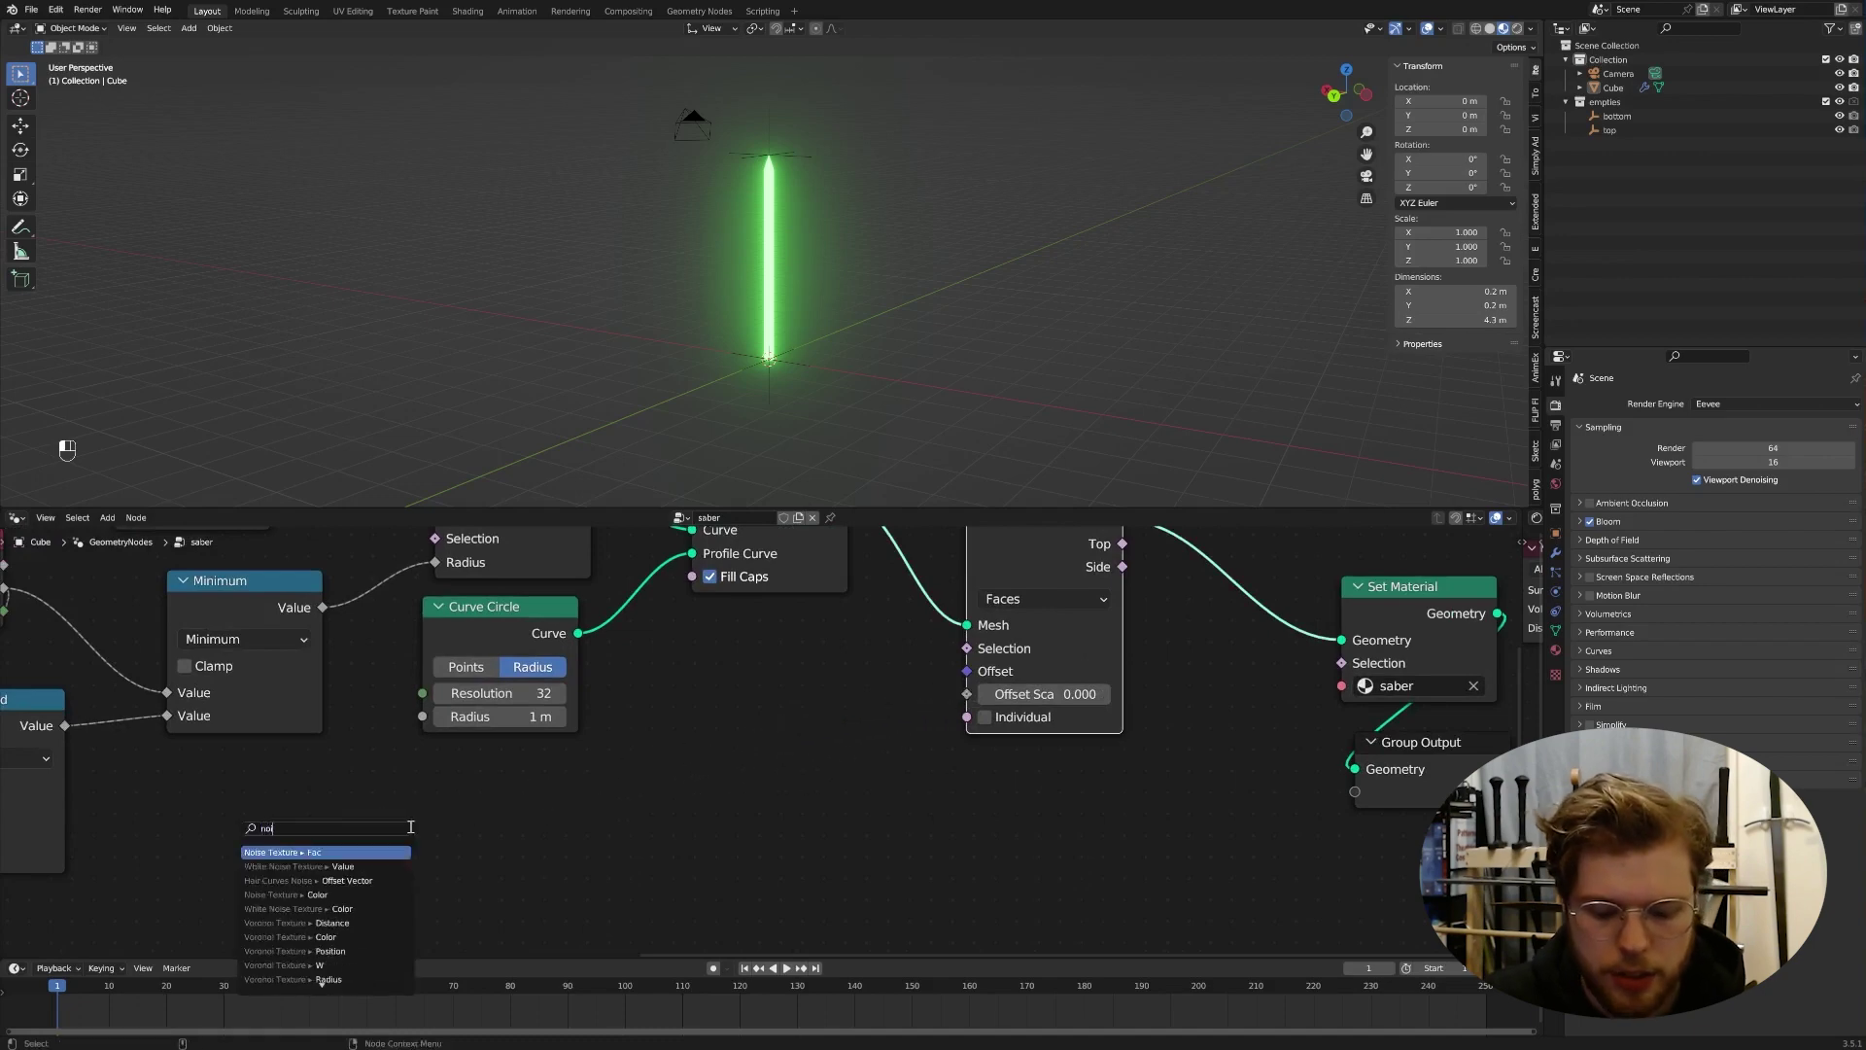
left_click(369, 852)
left_click(542, 795)
Step: Insert a Vector Math node on the link between the Noise Texture and the Extrude Mesh node's Offset Scale
middle_click_drag(699, 822, 686, 707)
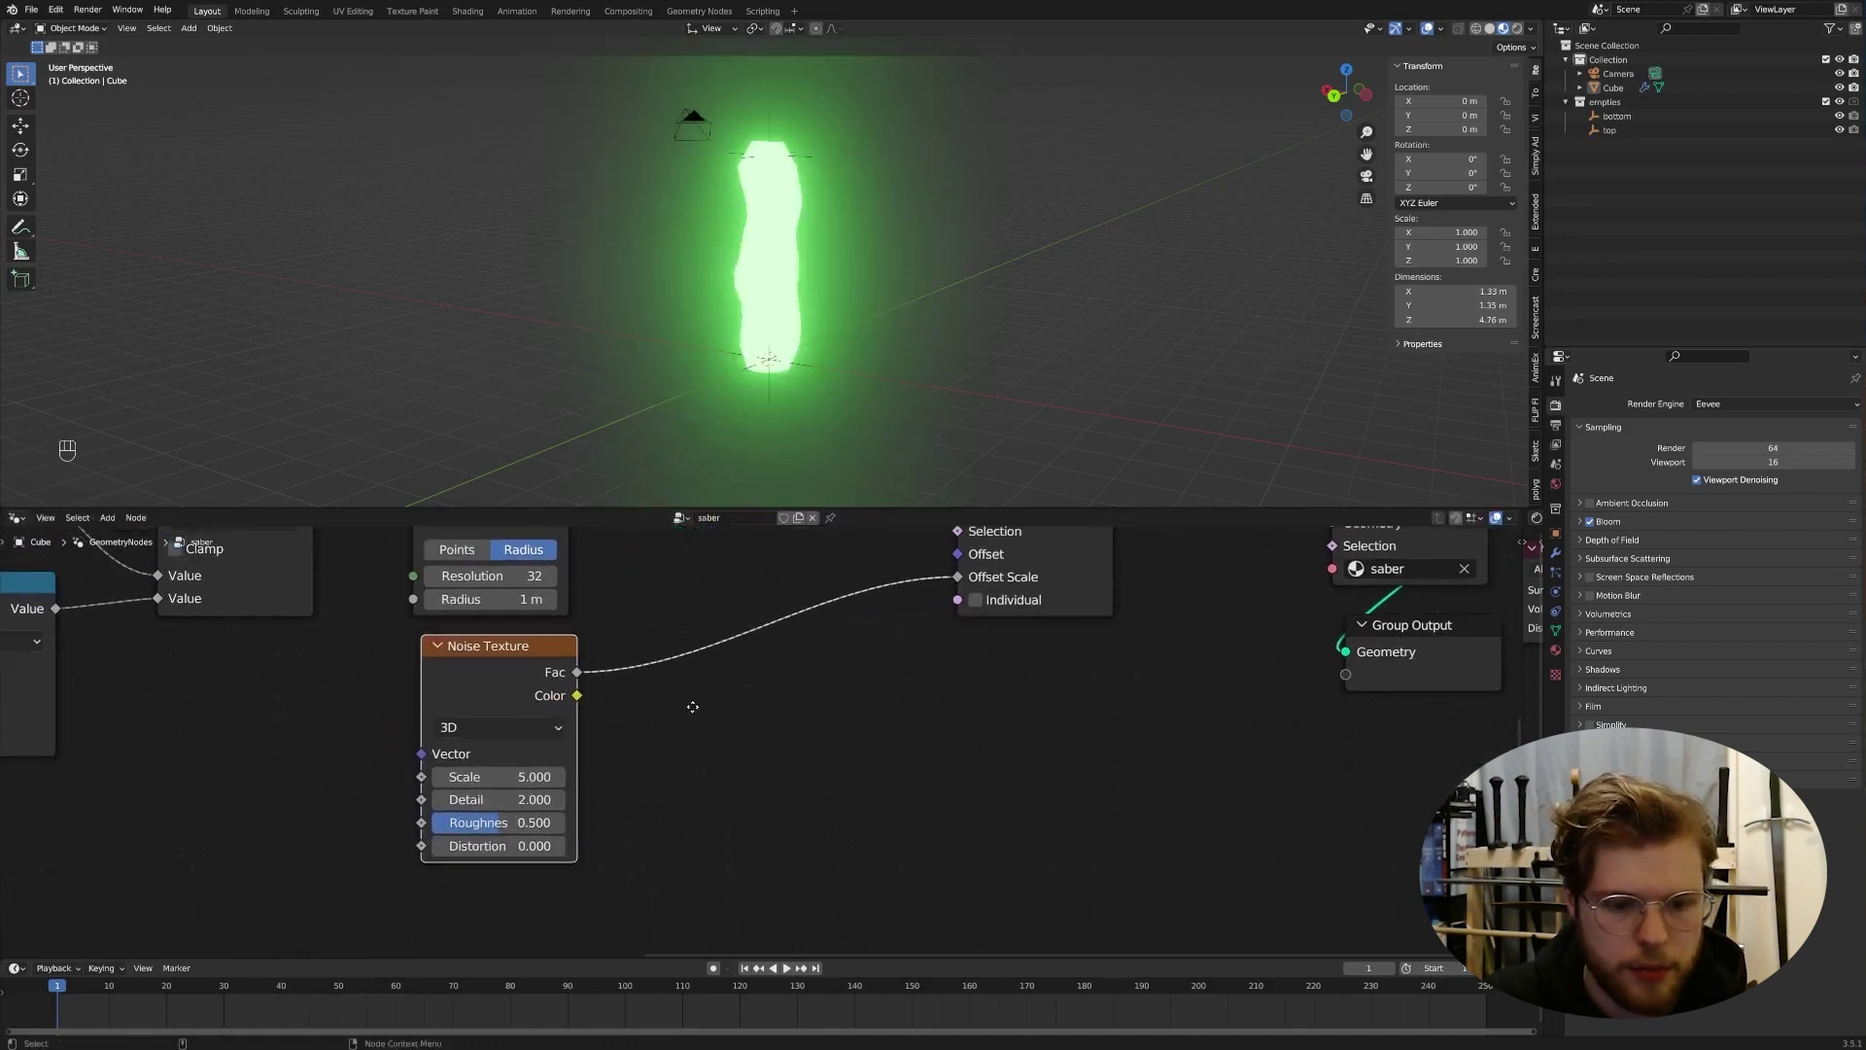
middle_click_drag(833, 584, 787, 634)
key("shift+a")
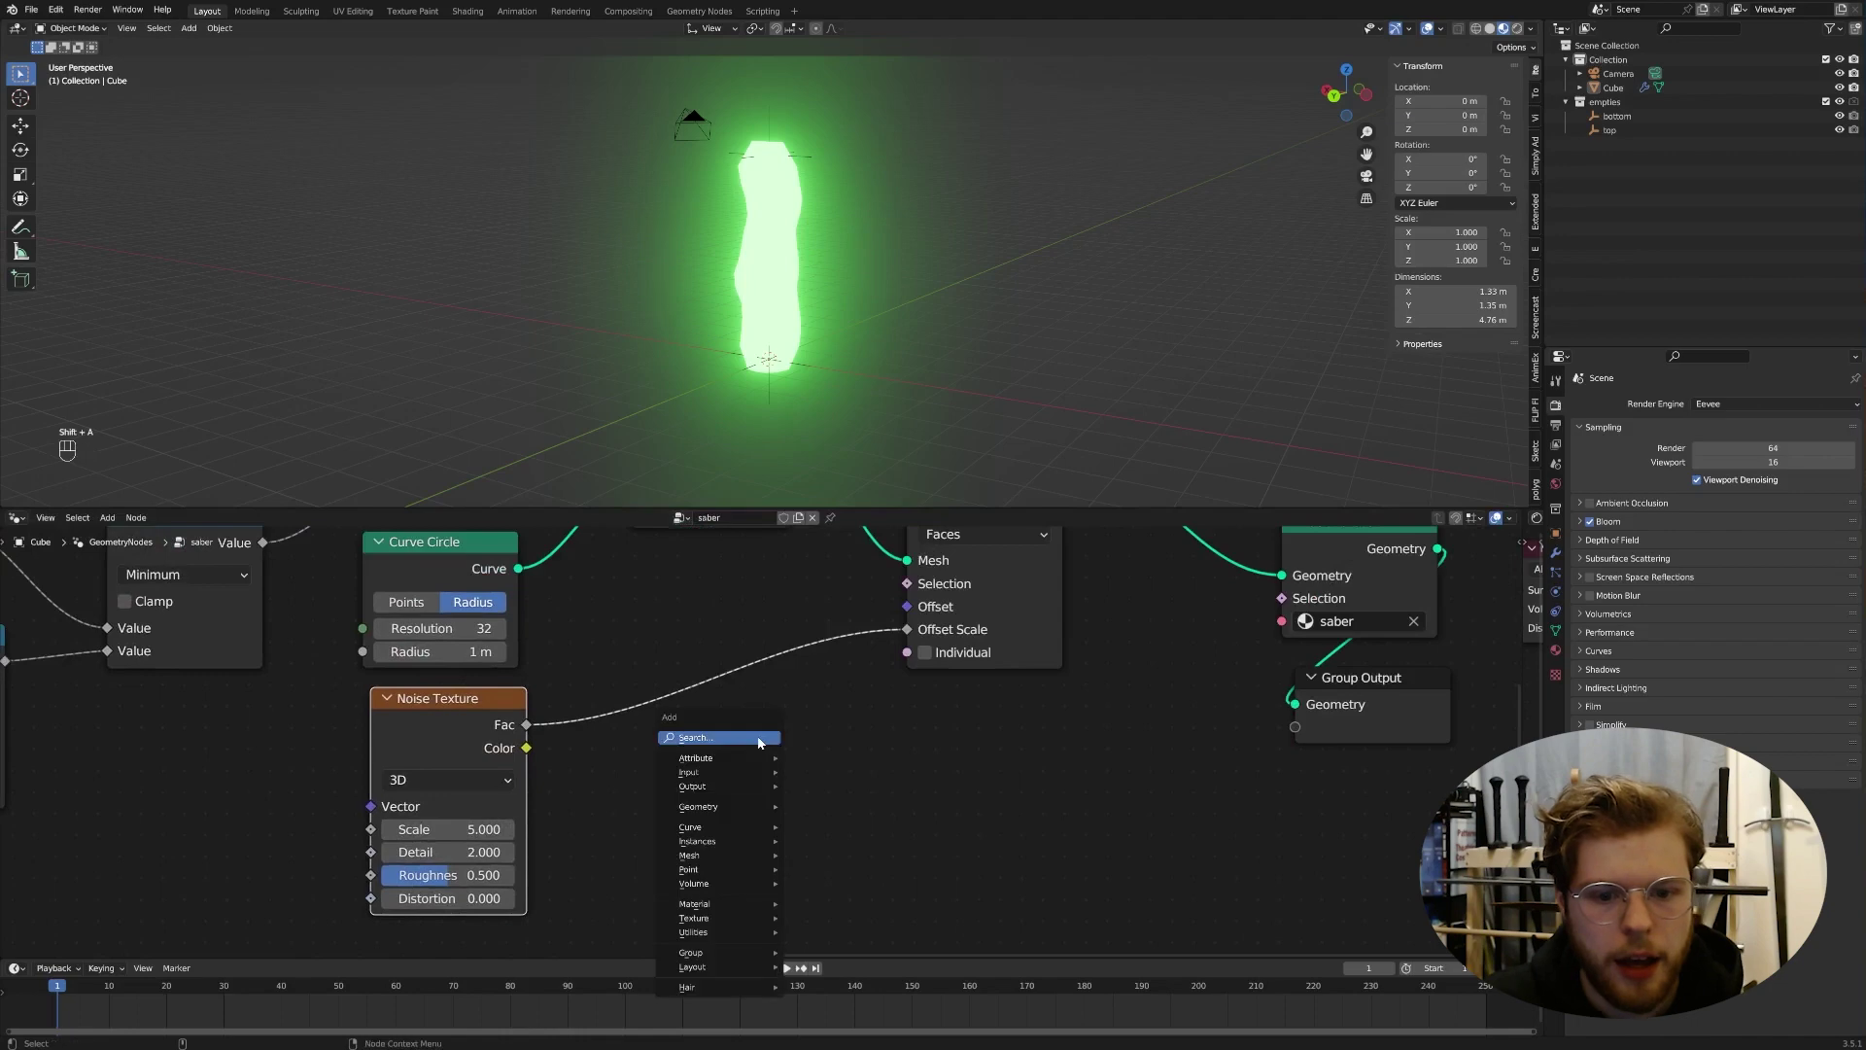
type("vec")
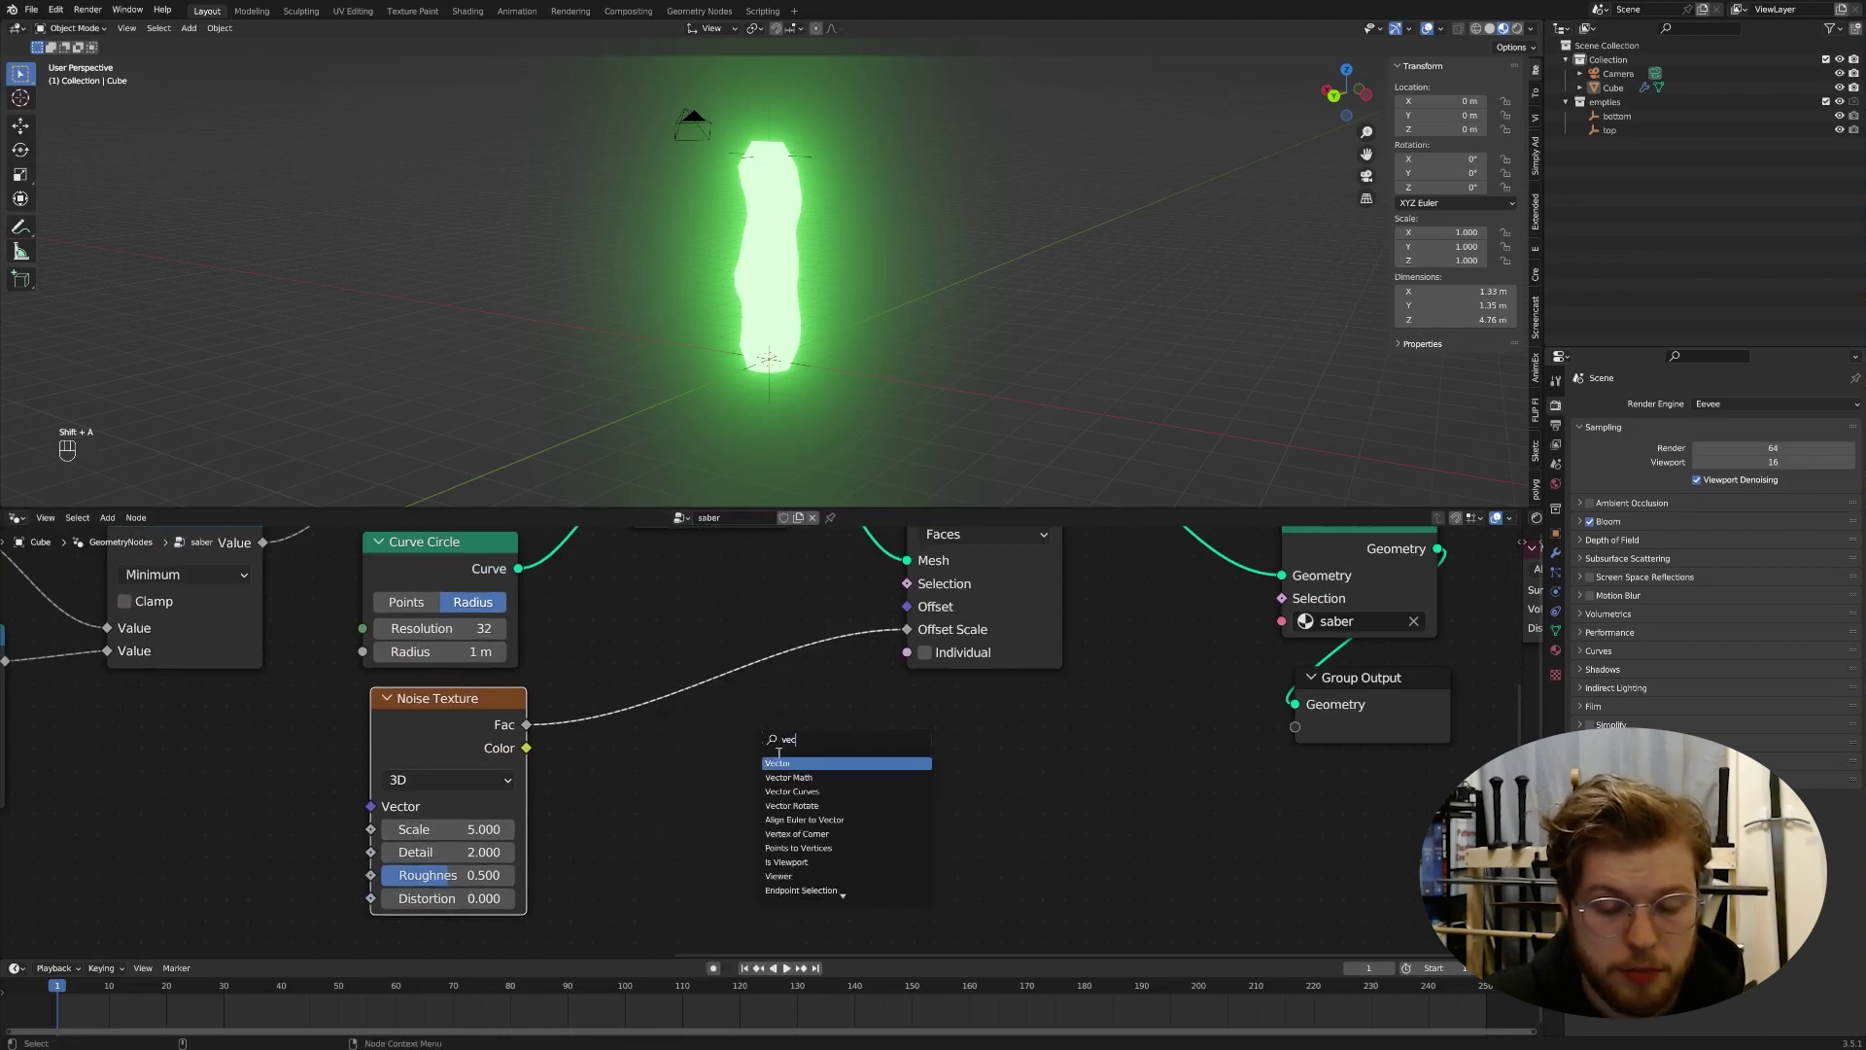
left_click(793, 778)
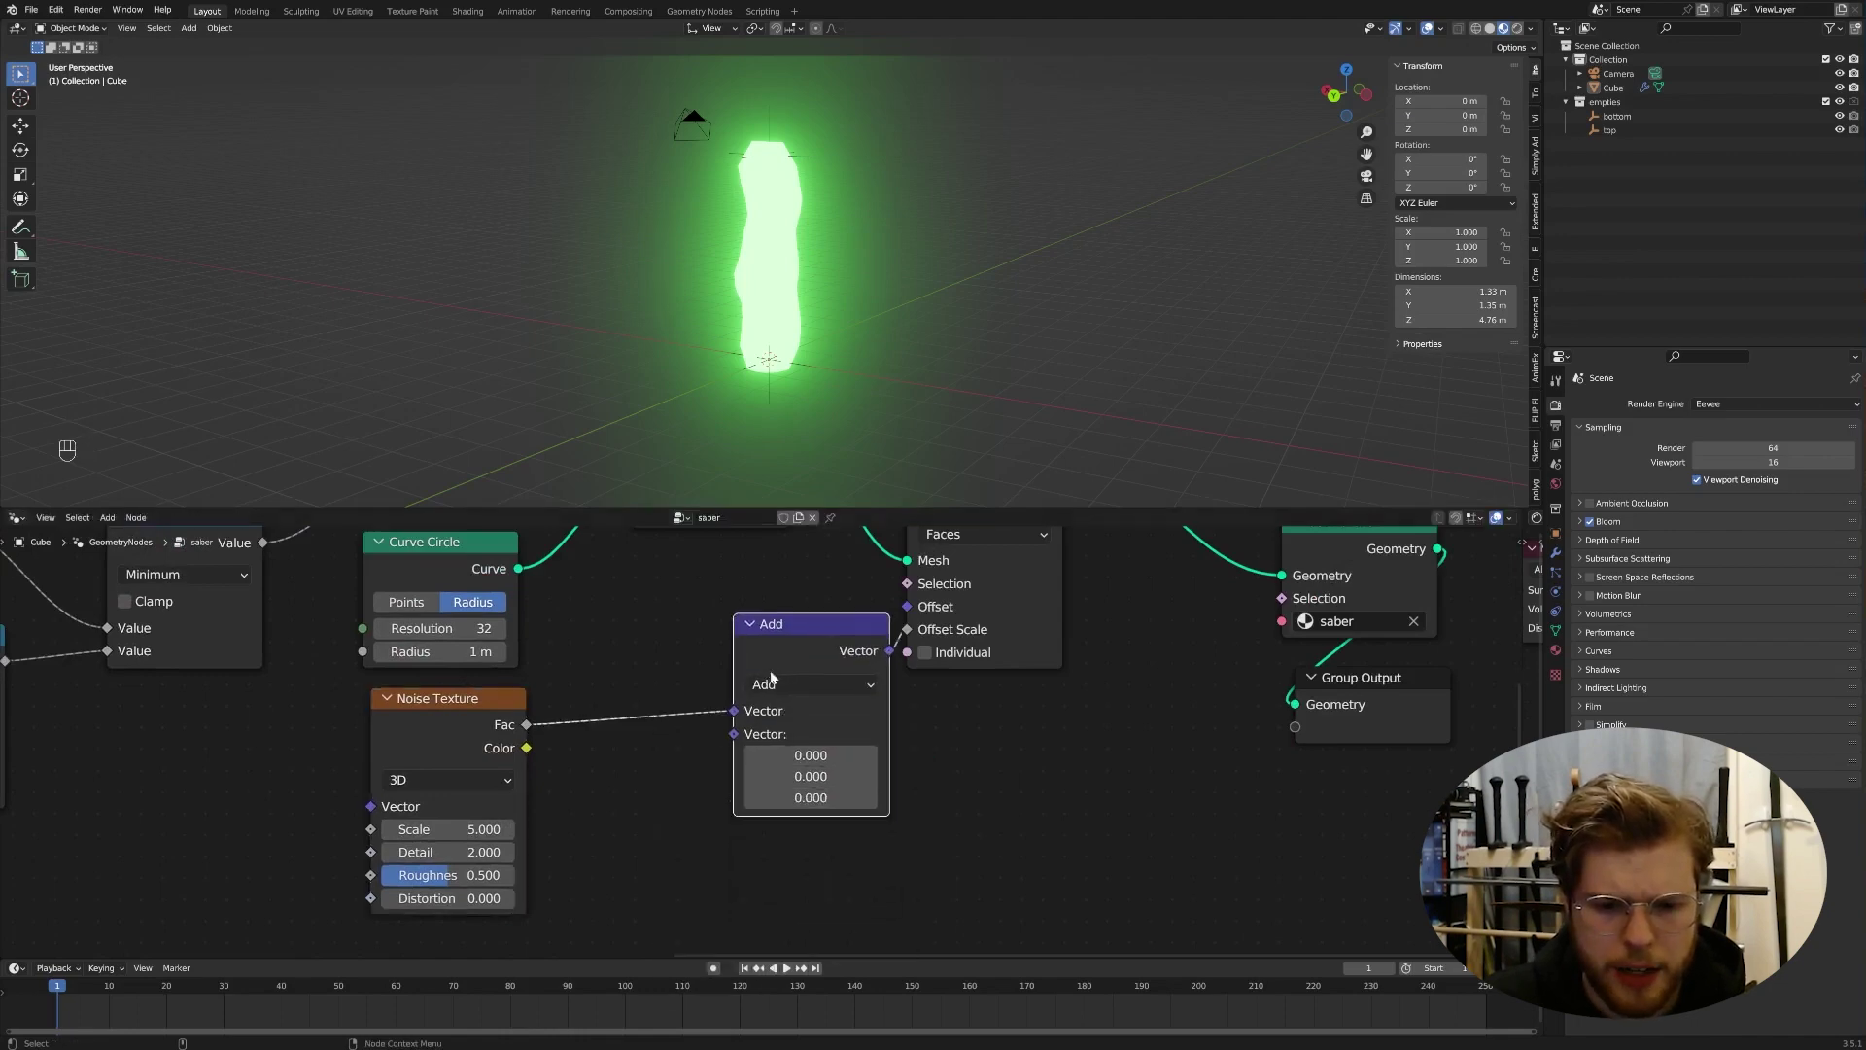
left_click(701, 679)
Step: Set the Vector Math node to Subtract with 0.5 on all three vector components
left_click(768, 685)
left_click(739, 685)
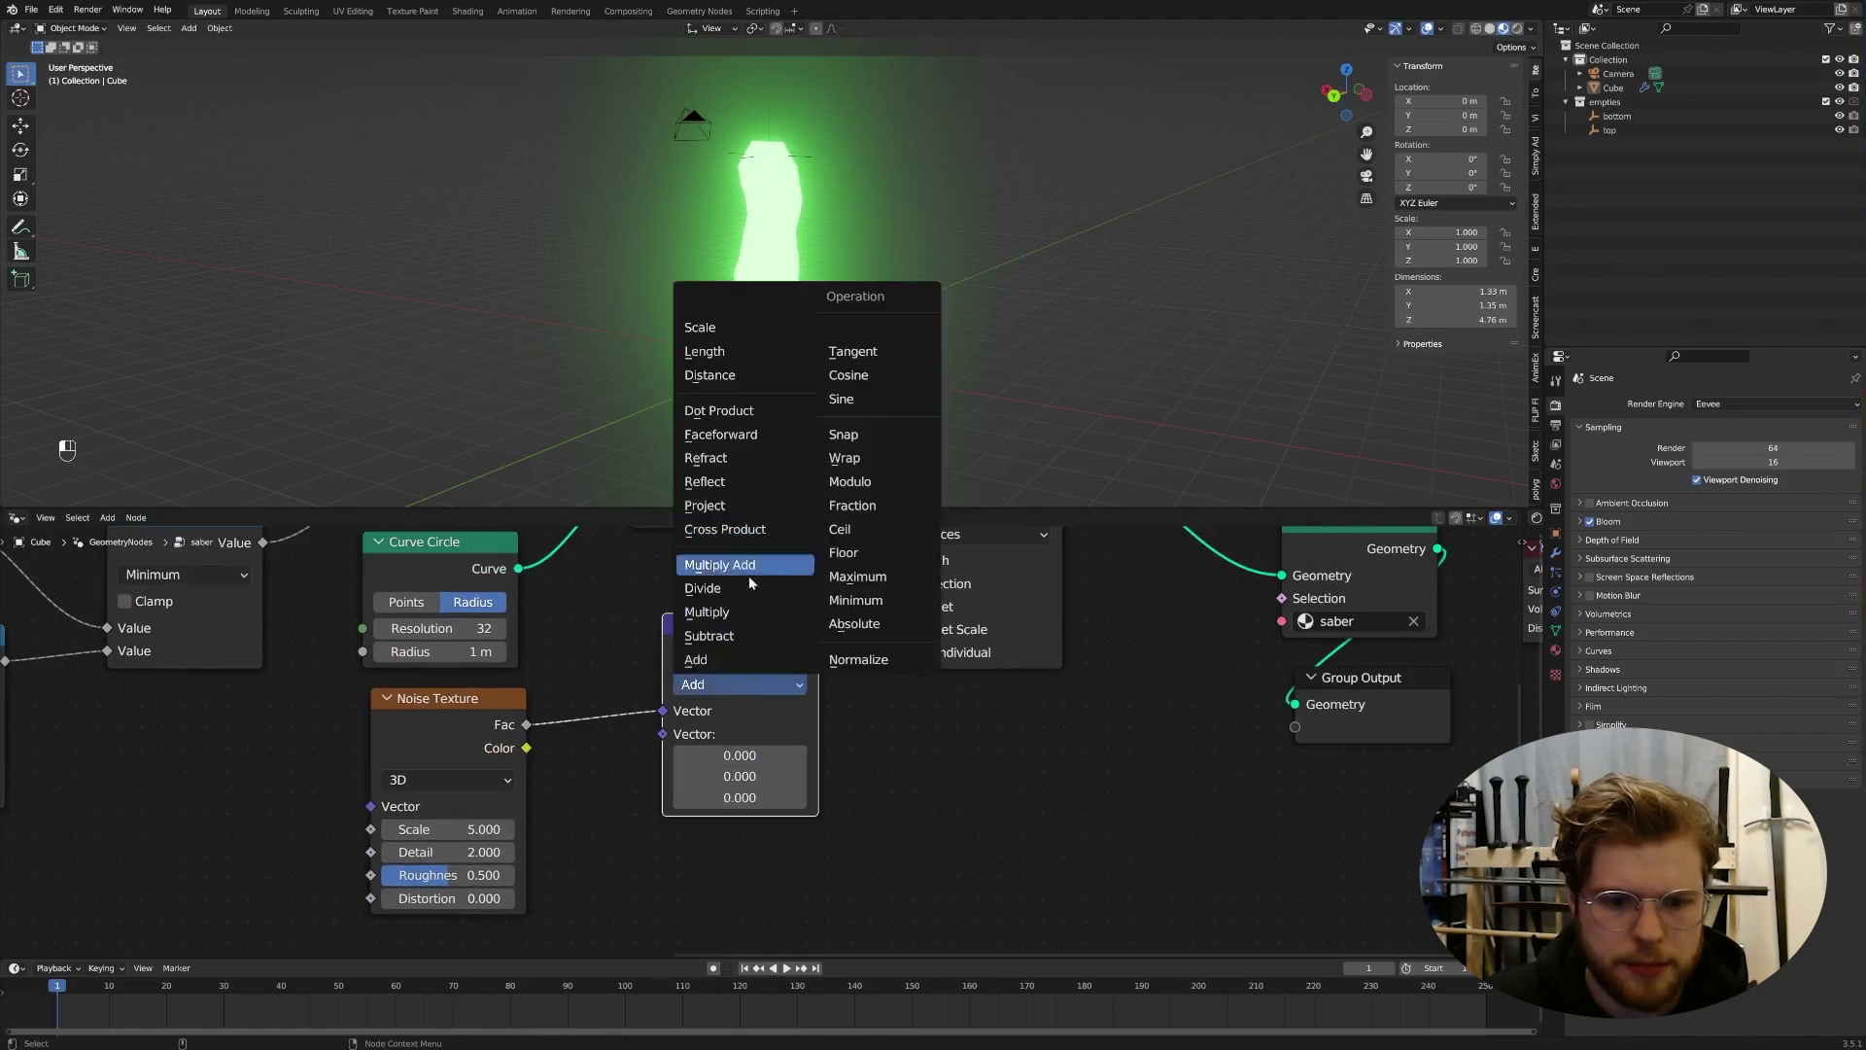
left_click(744, 666)
left_click_drag(748, 755, 748, 797)
type("0.5")
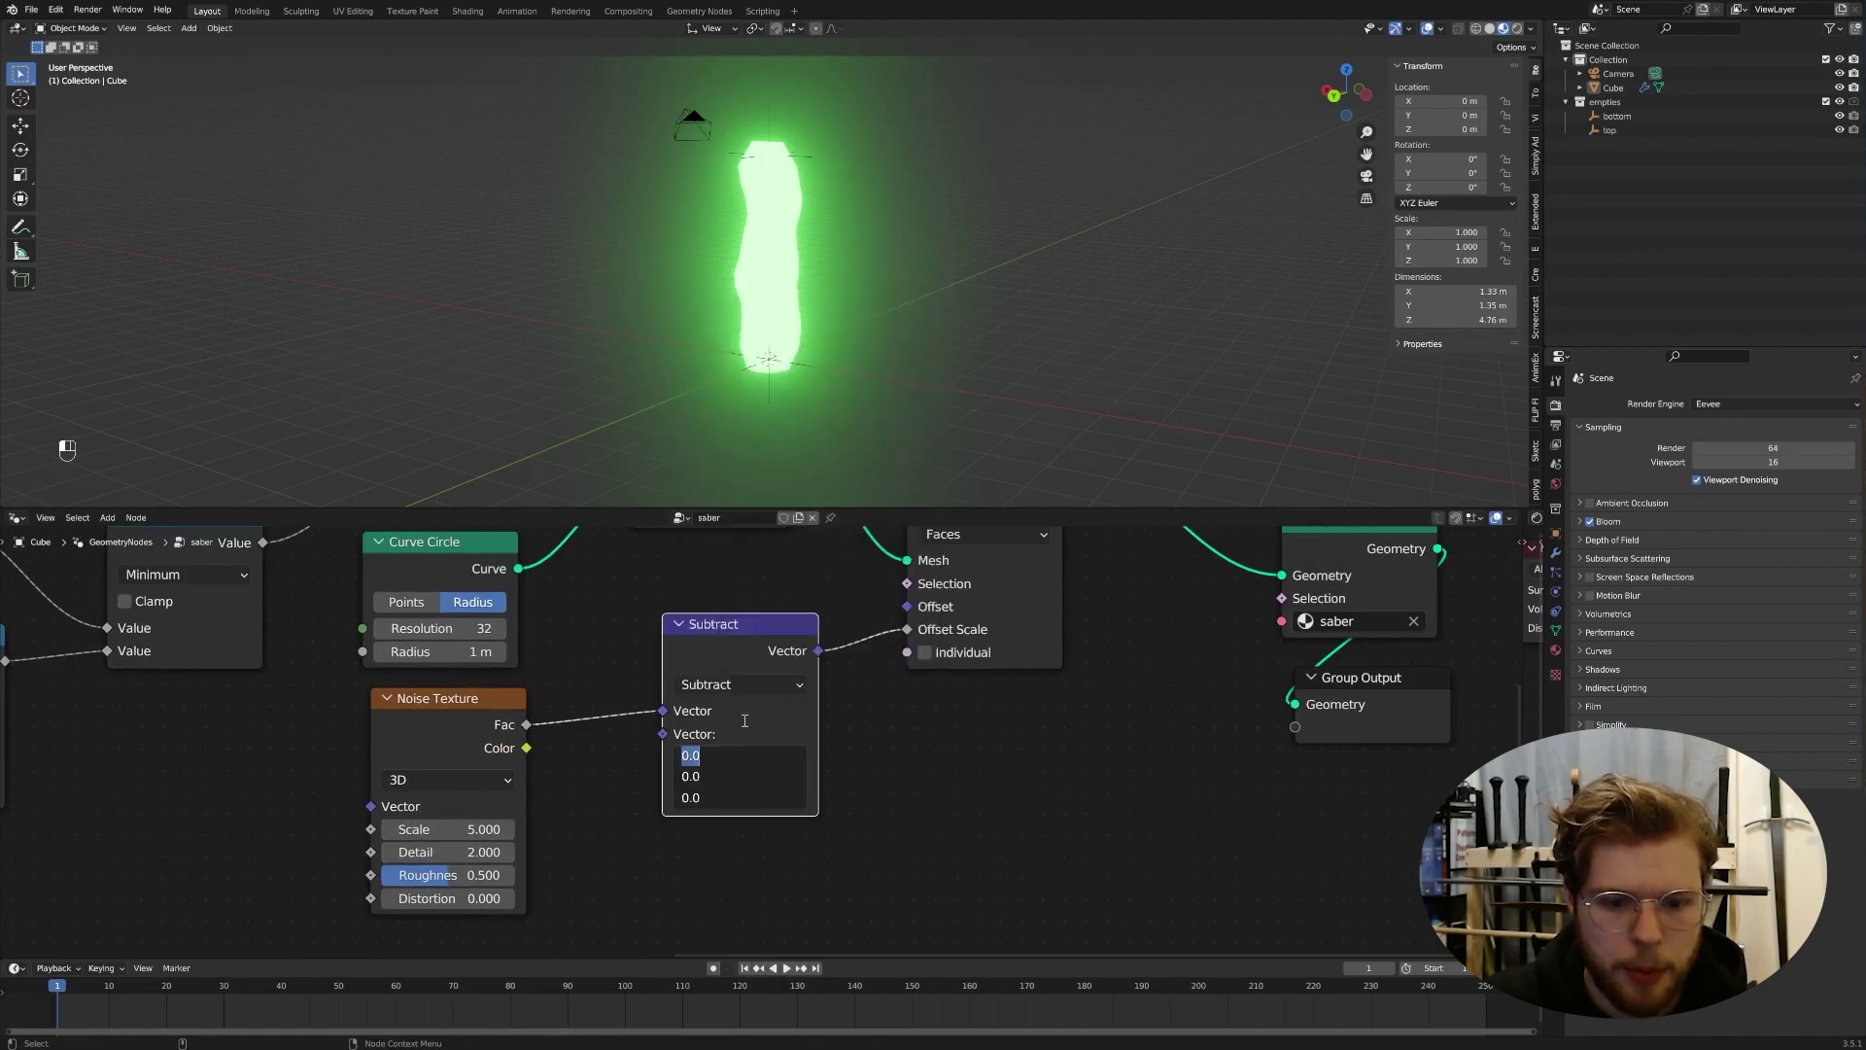
key("Return")
Step: Switch the Noise Texture's dimensions to 4D and inspect the distorted blade from several angles
scroll(771, 117, "up", 5)
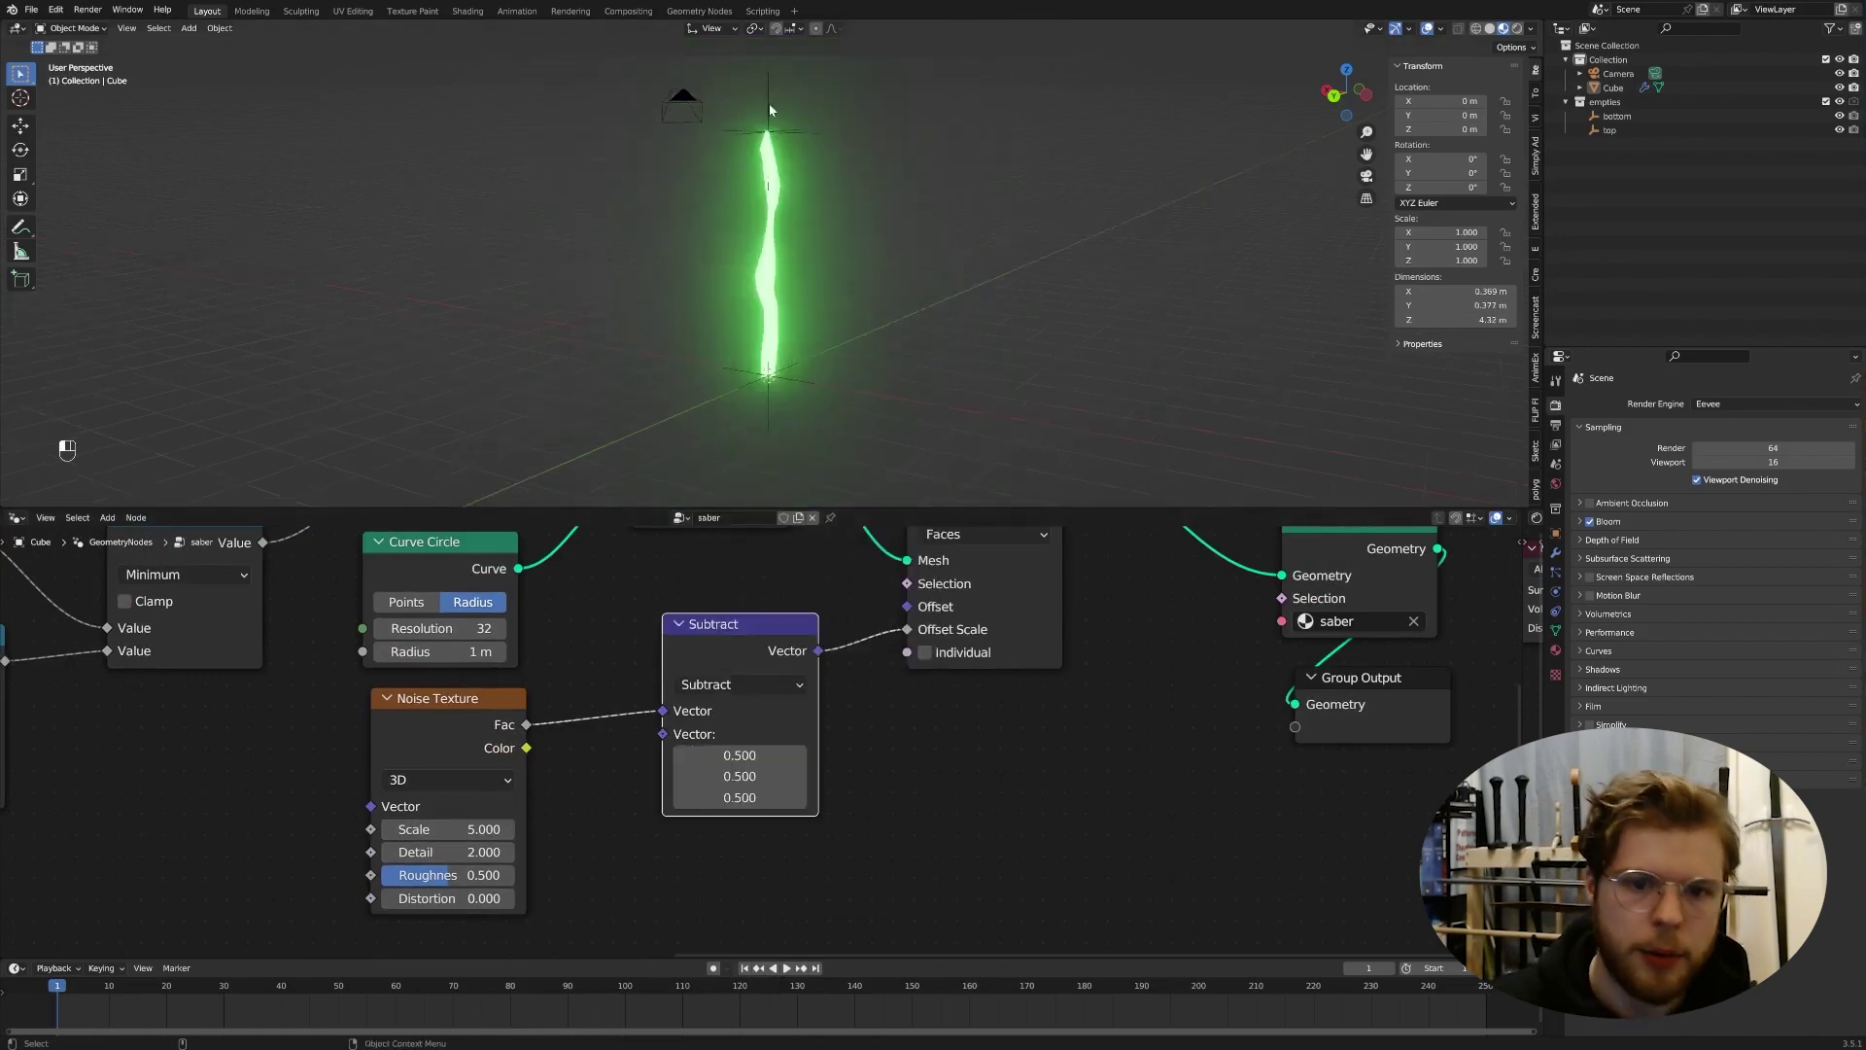
left_click(453, 784)
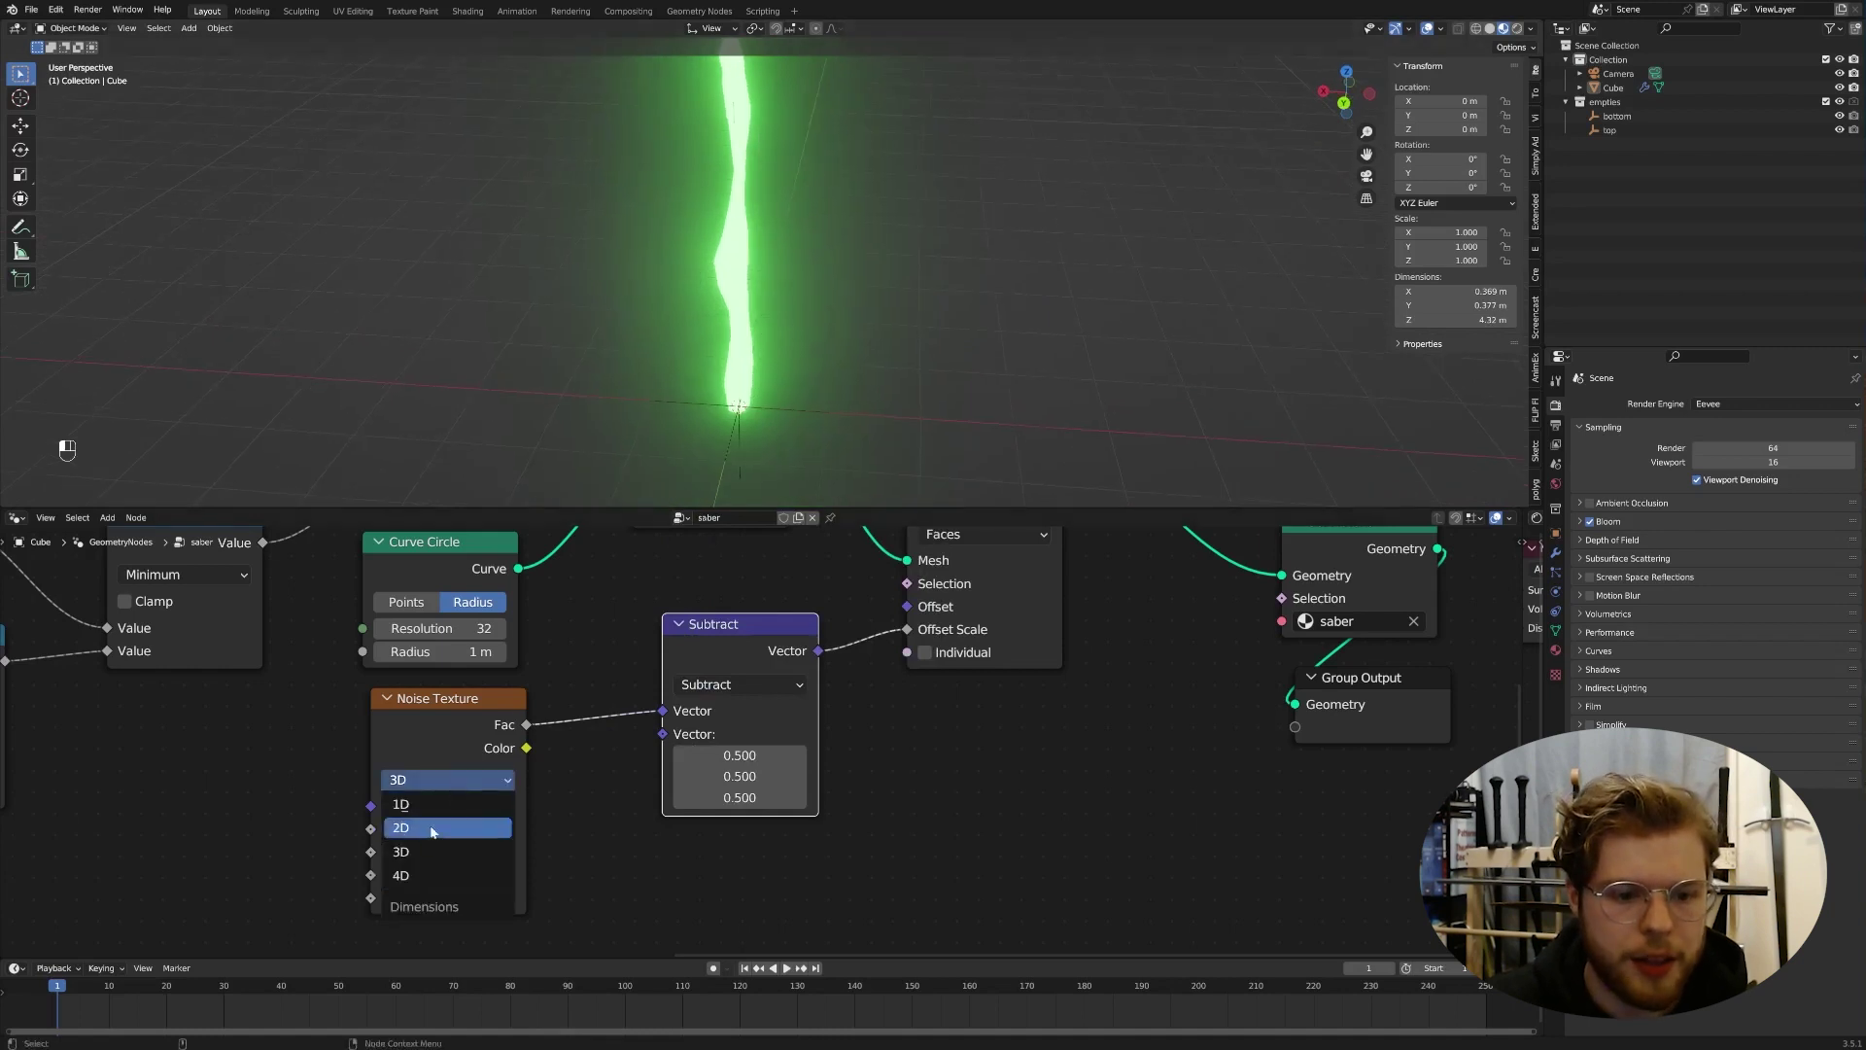
left_click(418, 876)
scroll(816, 298, "down", 4)
middle_click_drag(817, 298, 773, 364)
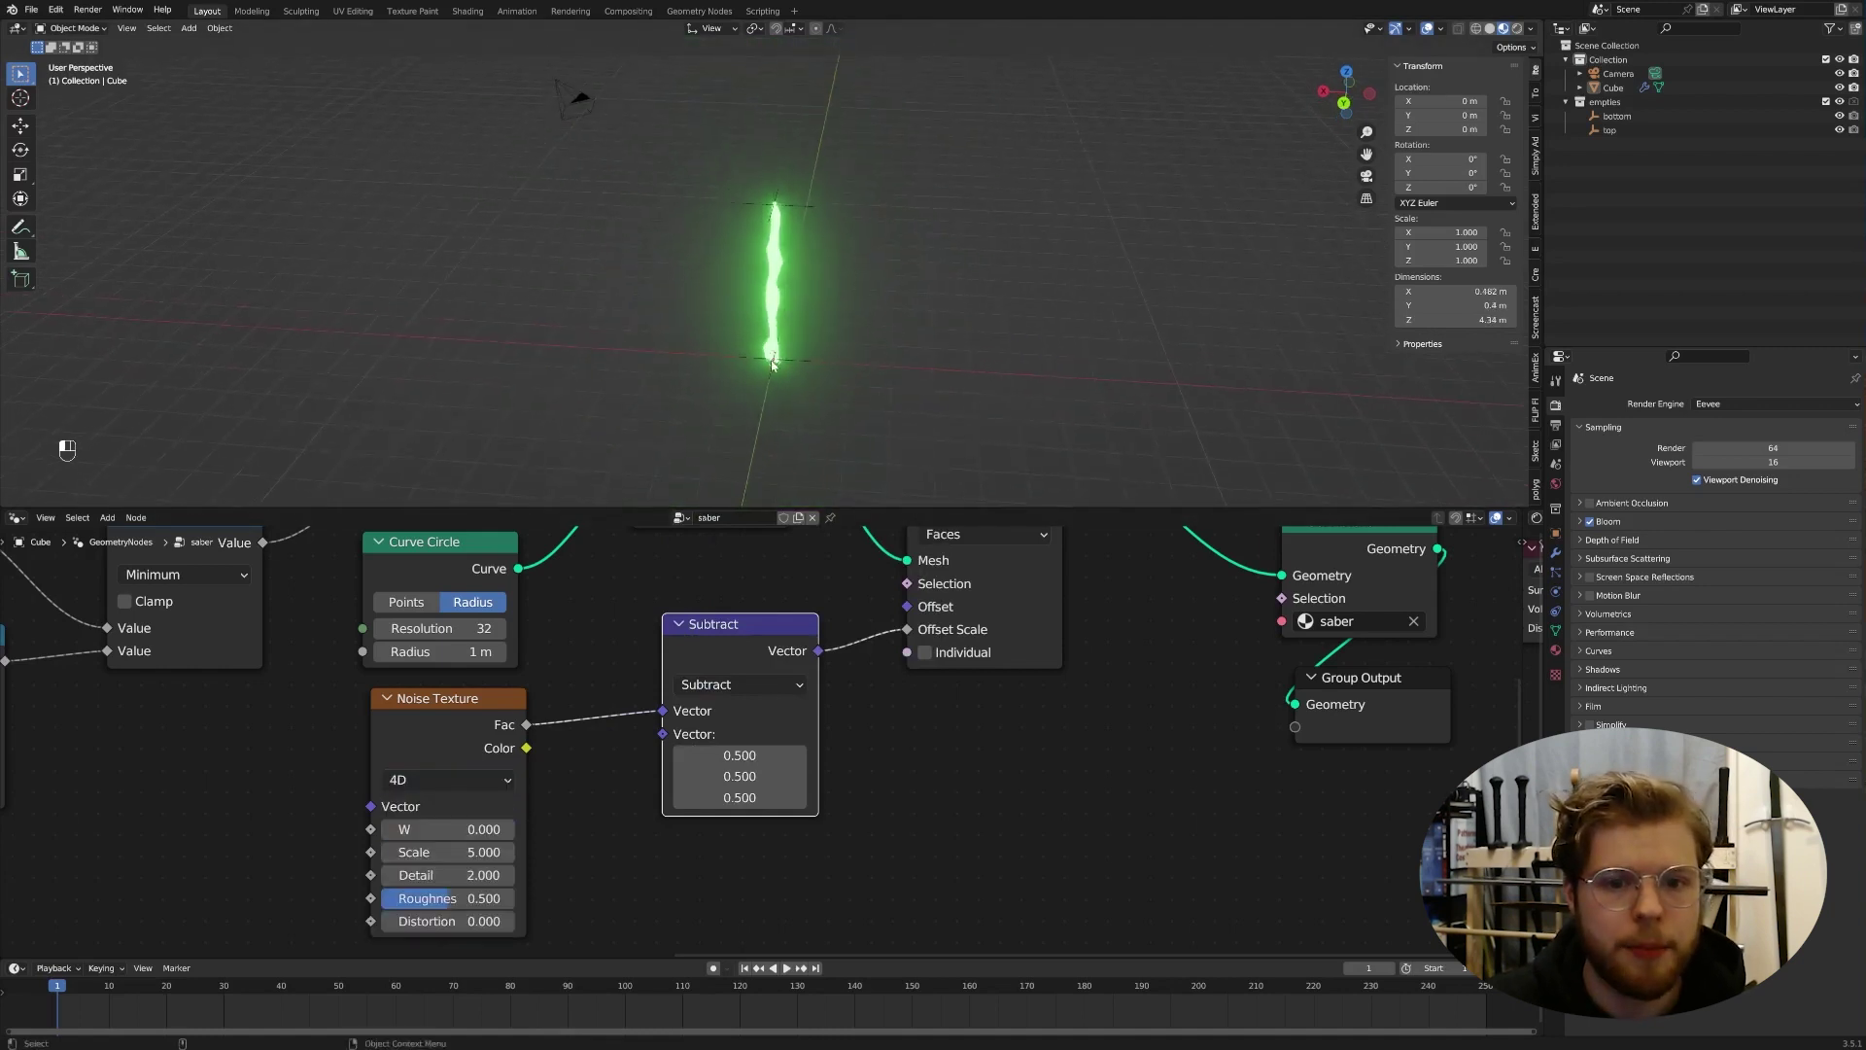
middle_click_drag(930, 319, 937, 284)
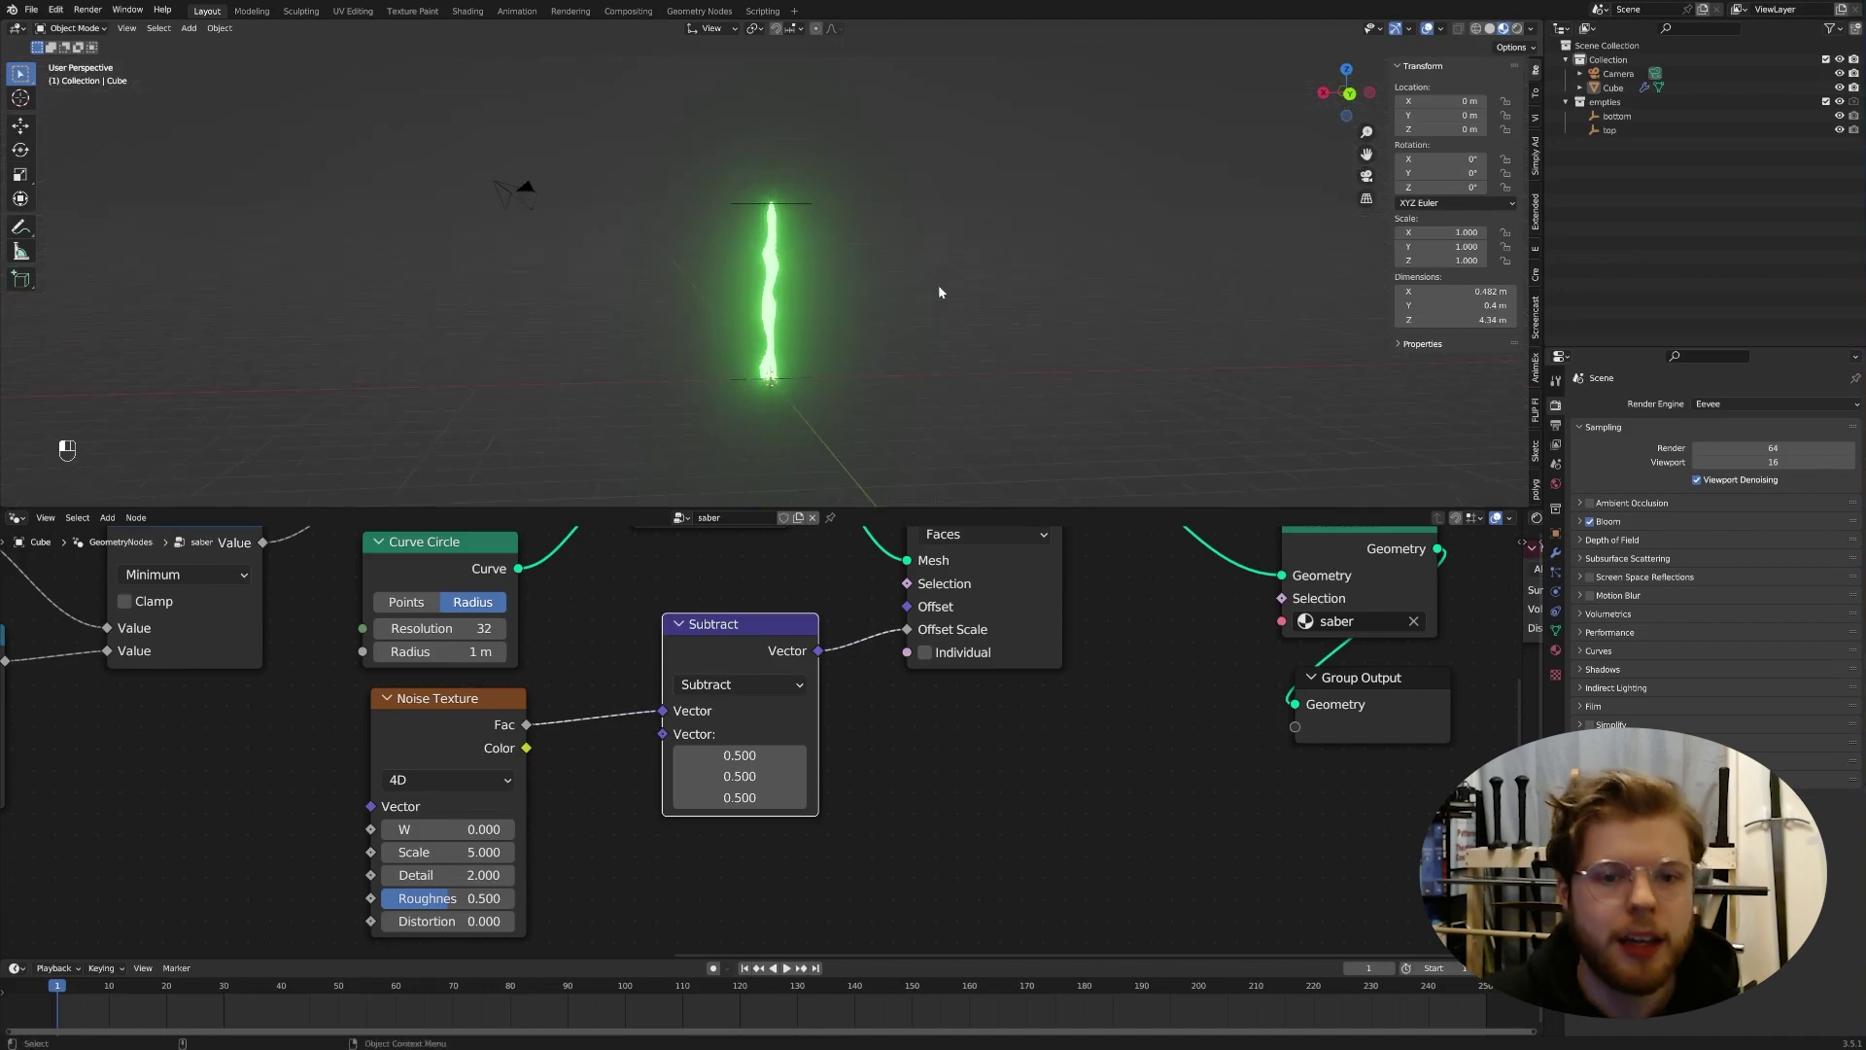
Step: Try changing the Noise Texture's W value to 5.3 and undo the change
left_click_drag(446, 744, 451, 739)
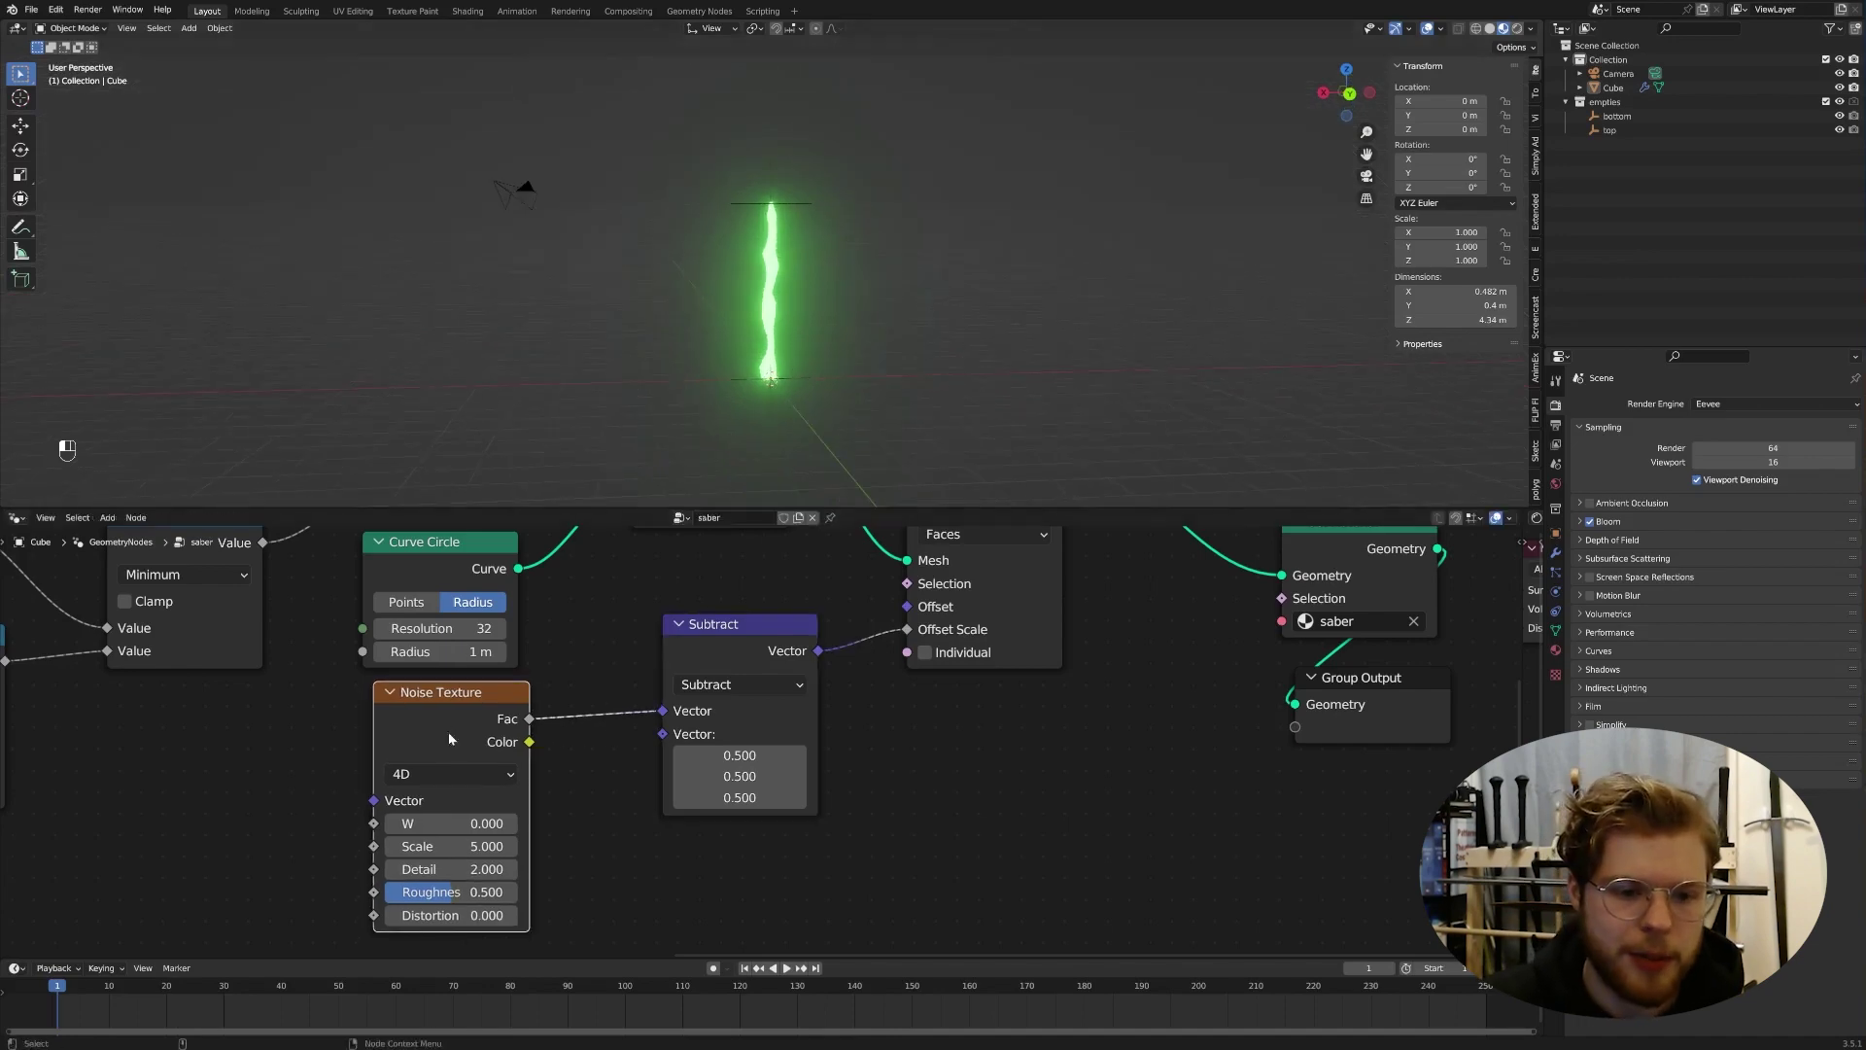
middle_click_drag(659, 648, 809, 636)
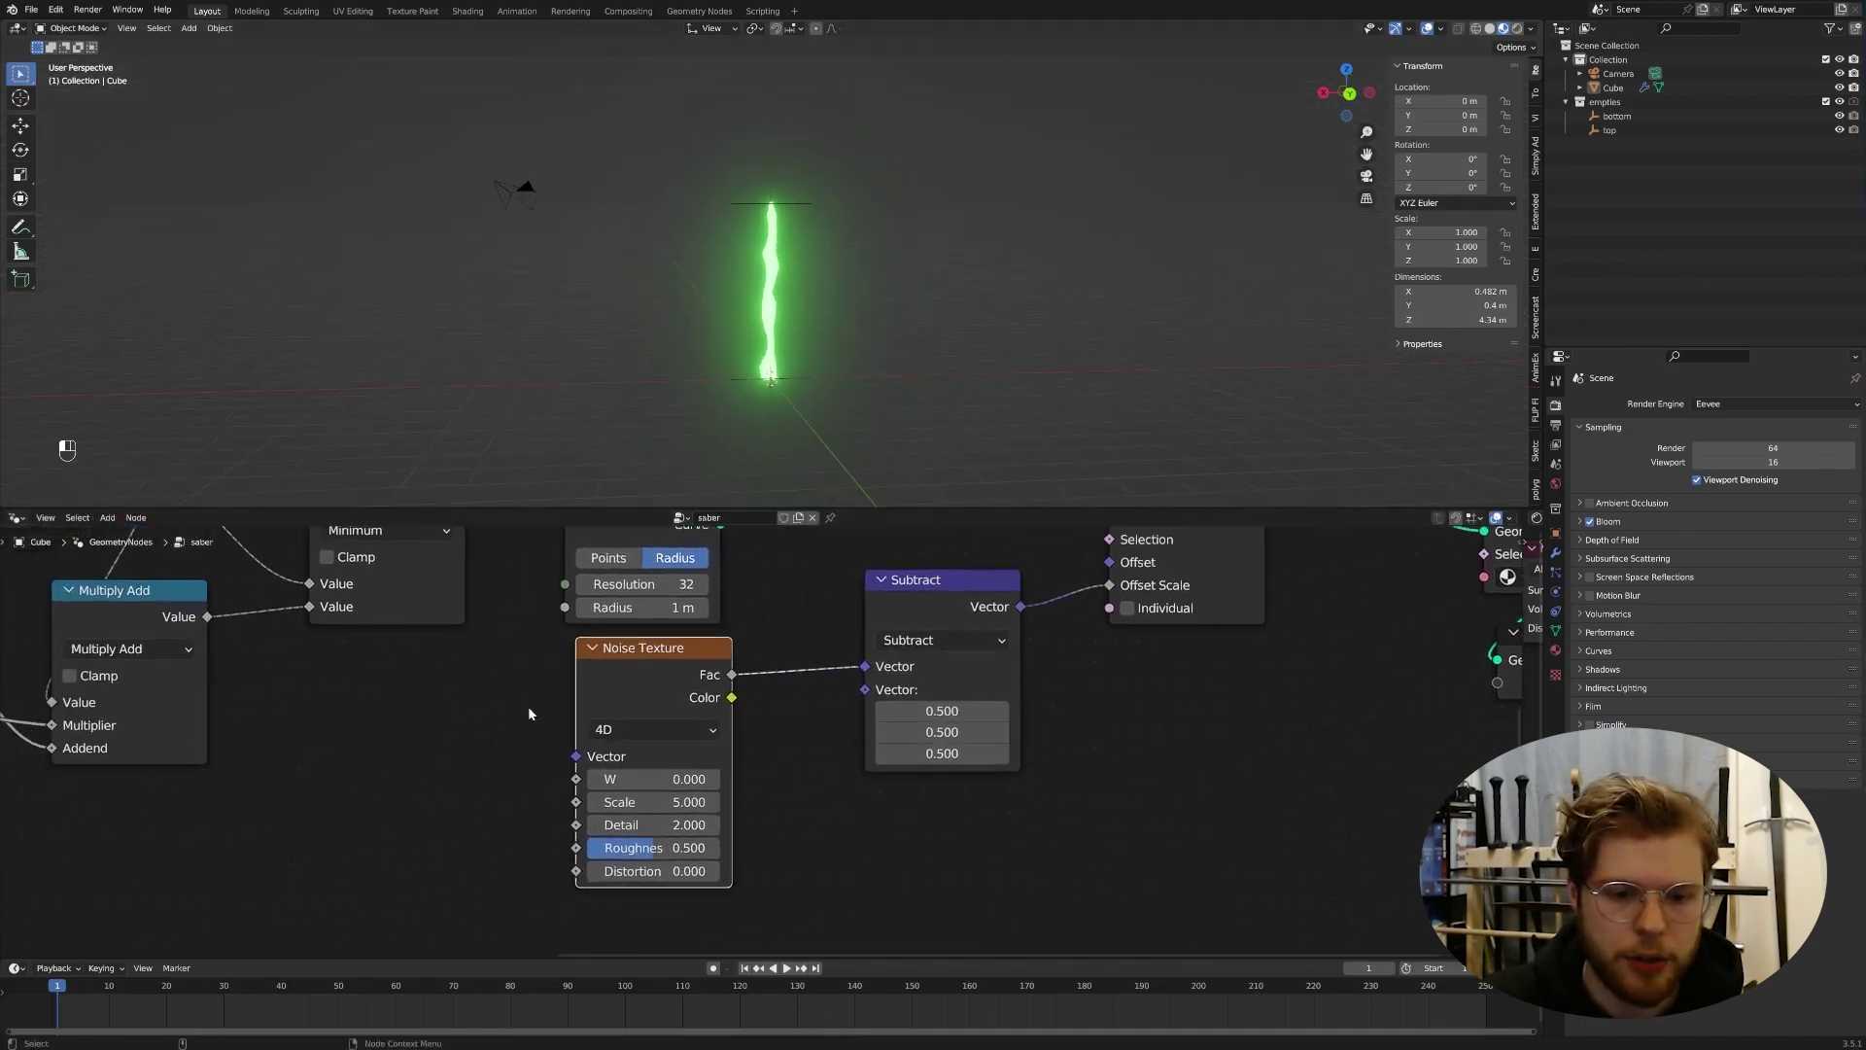
middle_click_drag(395, 728, 472, 728)
left_click(720, 730)
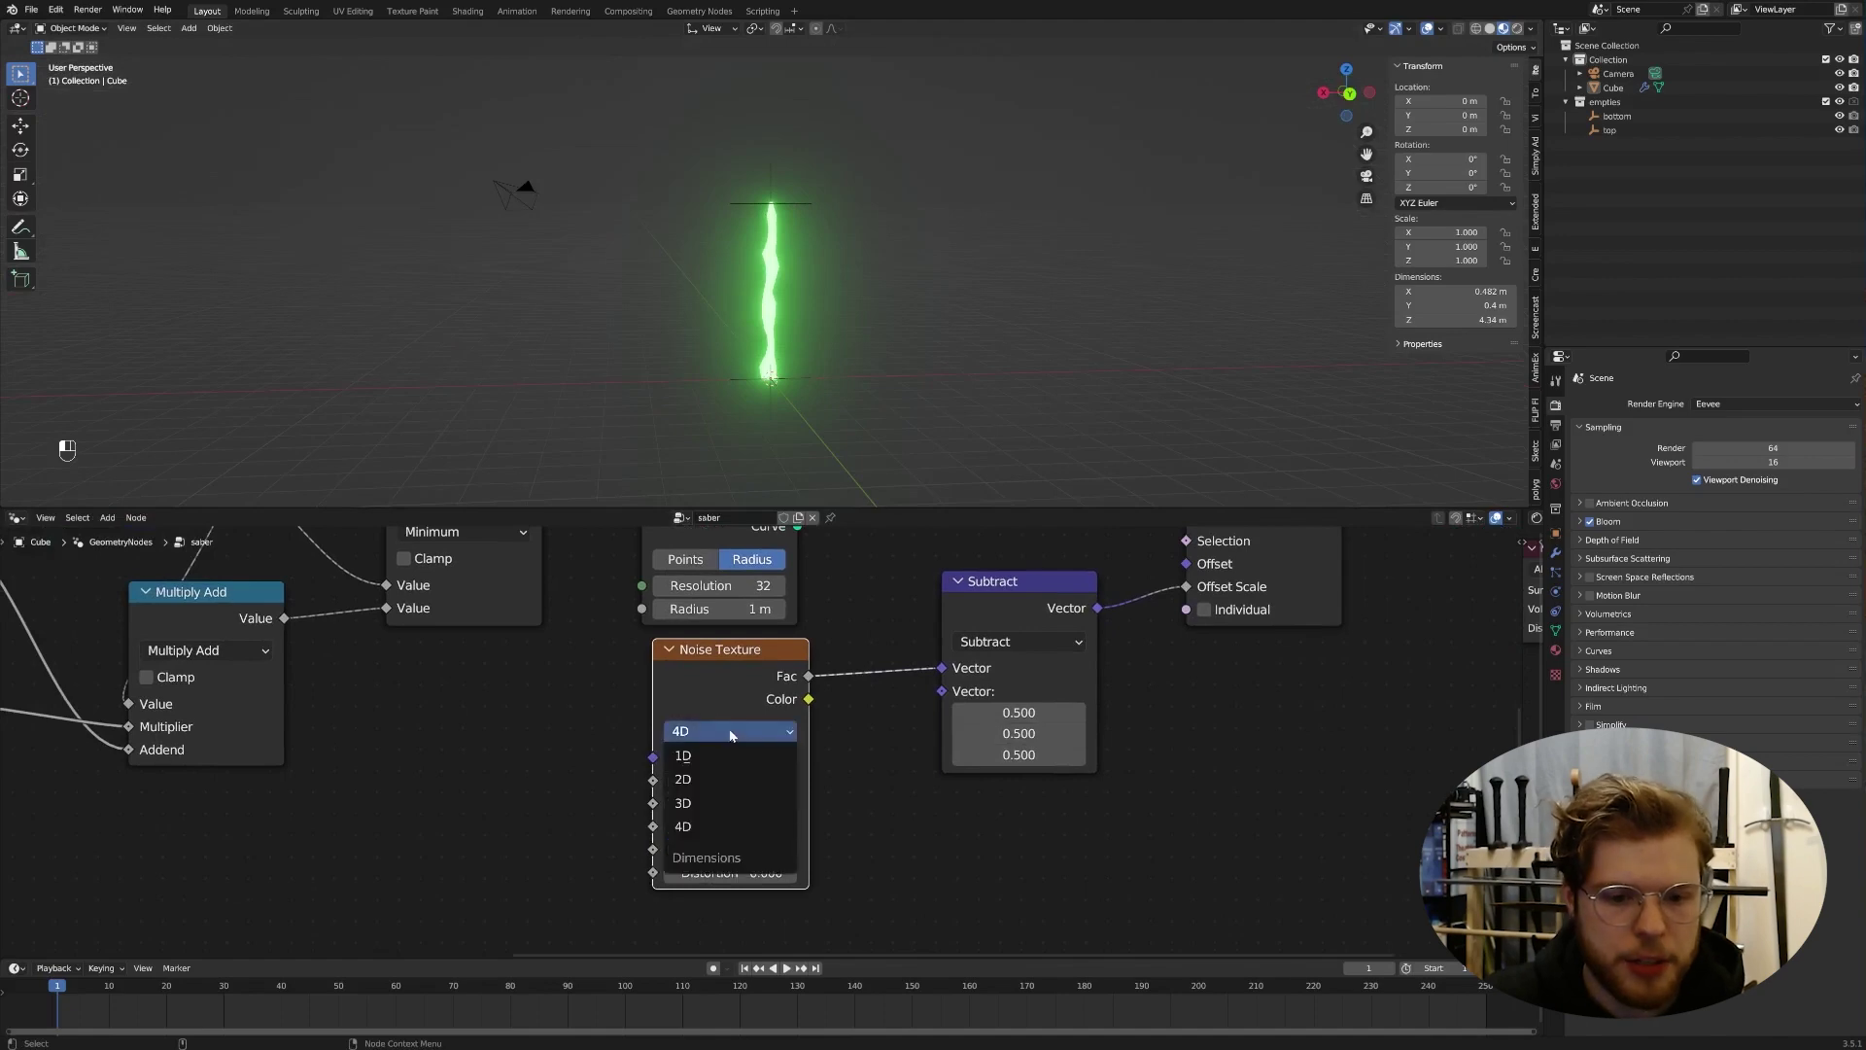
left_click_drag(708, 783, 744, 784)
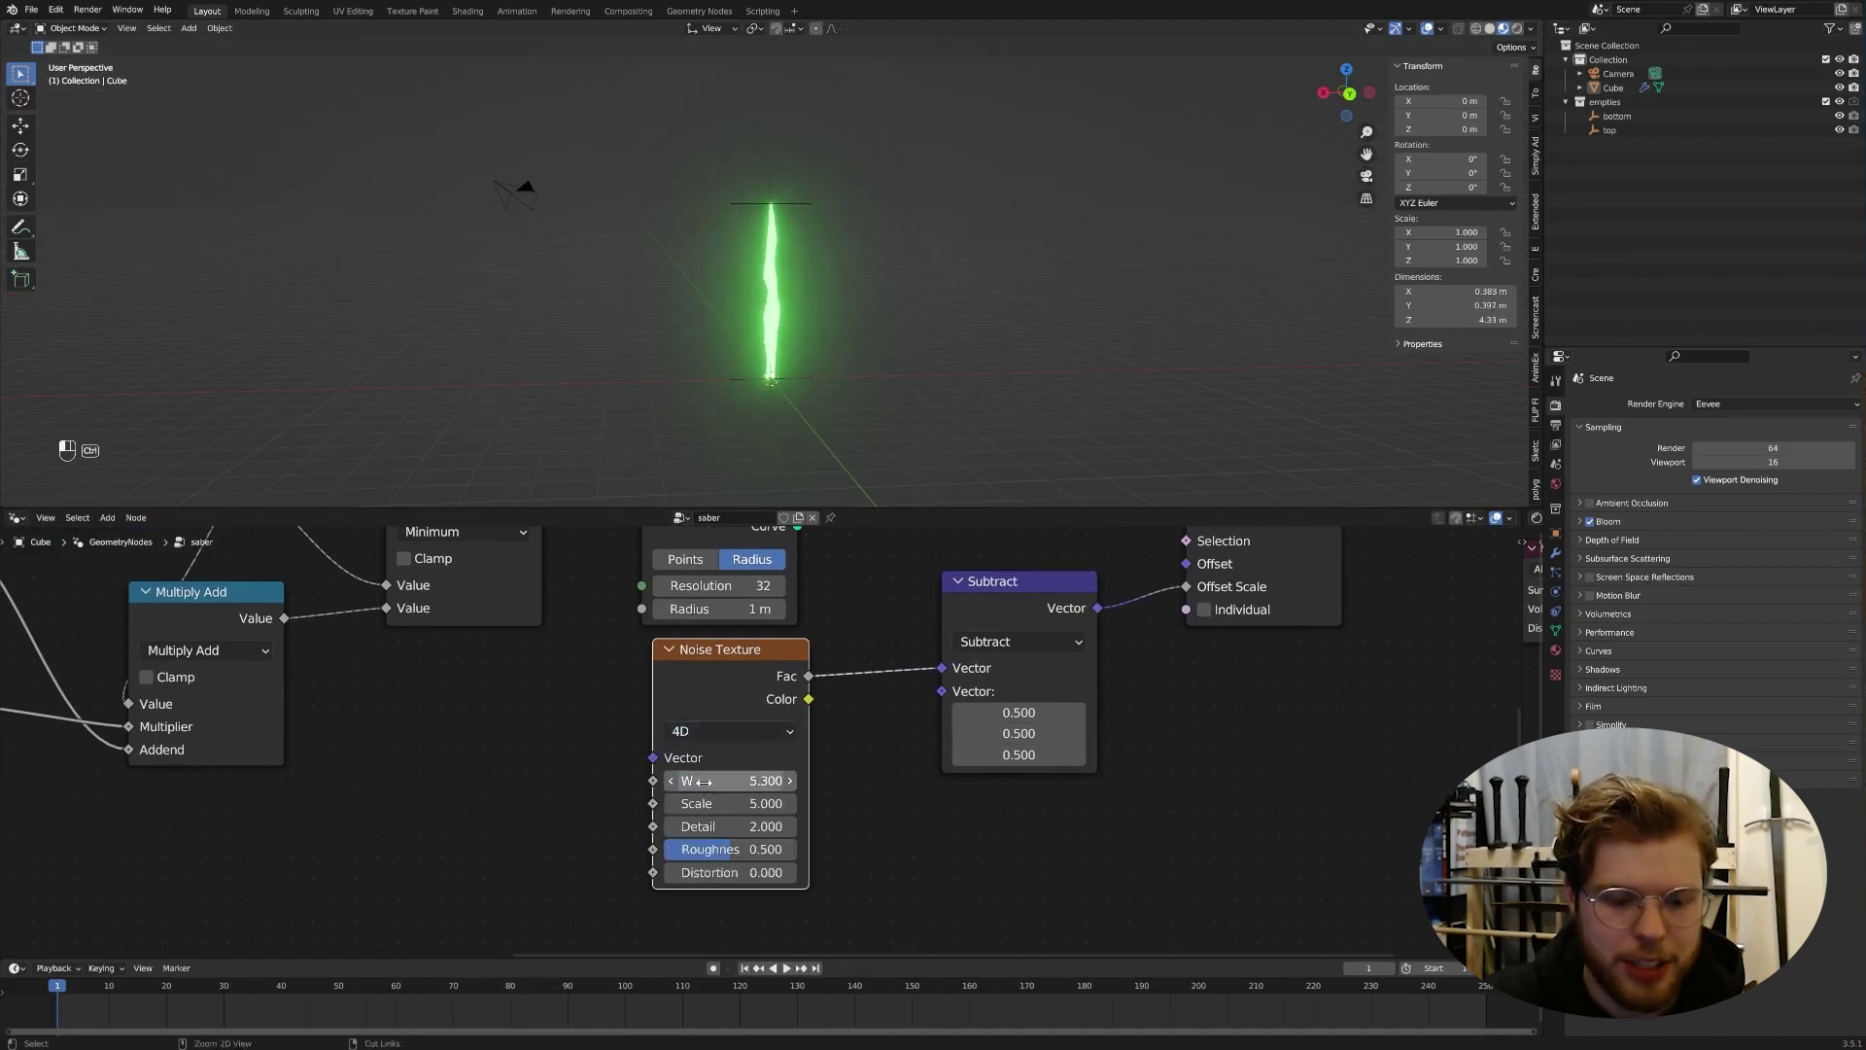
key("ctrl+z")
Step: Add a Scene Time node beside the Noise Texture and connect its Frame output to the W input
key("shift+a")
type("sce")
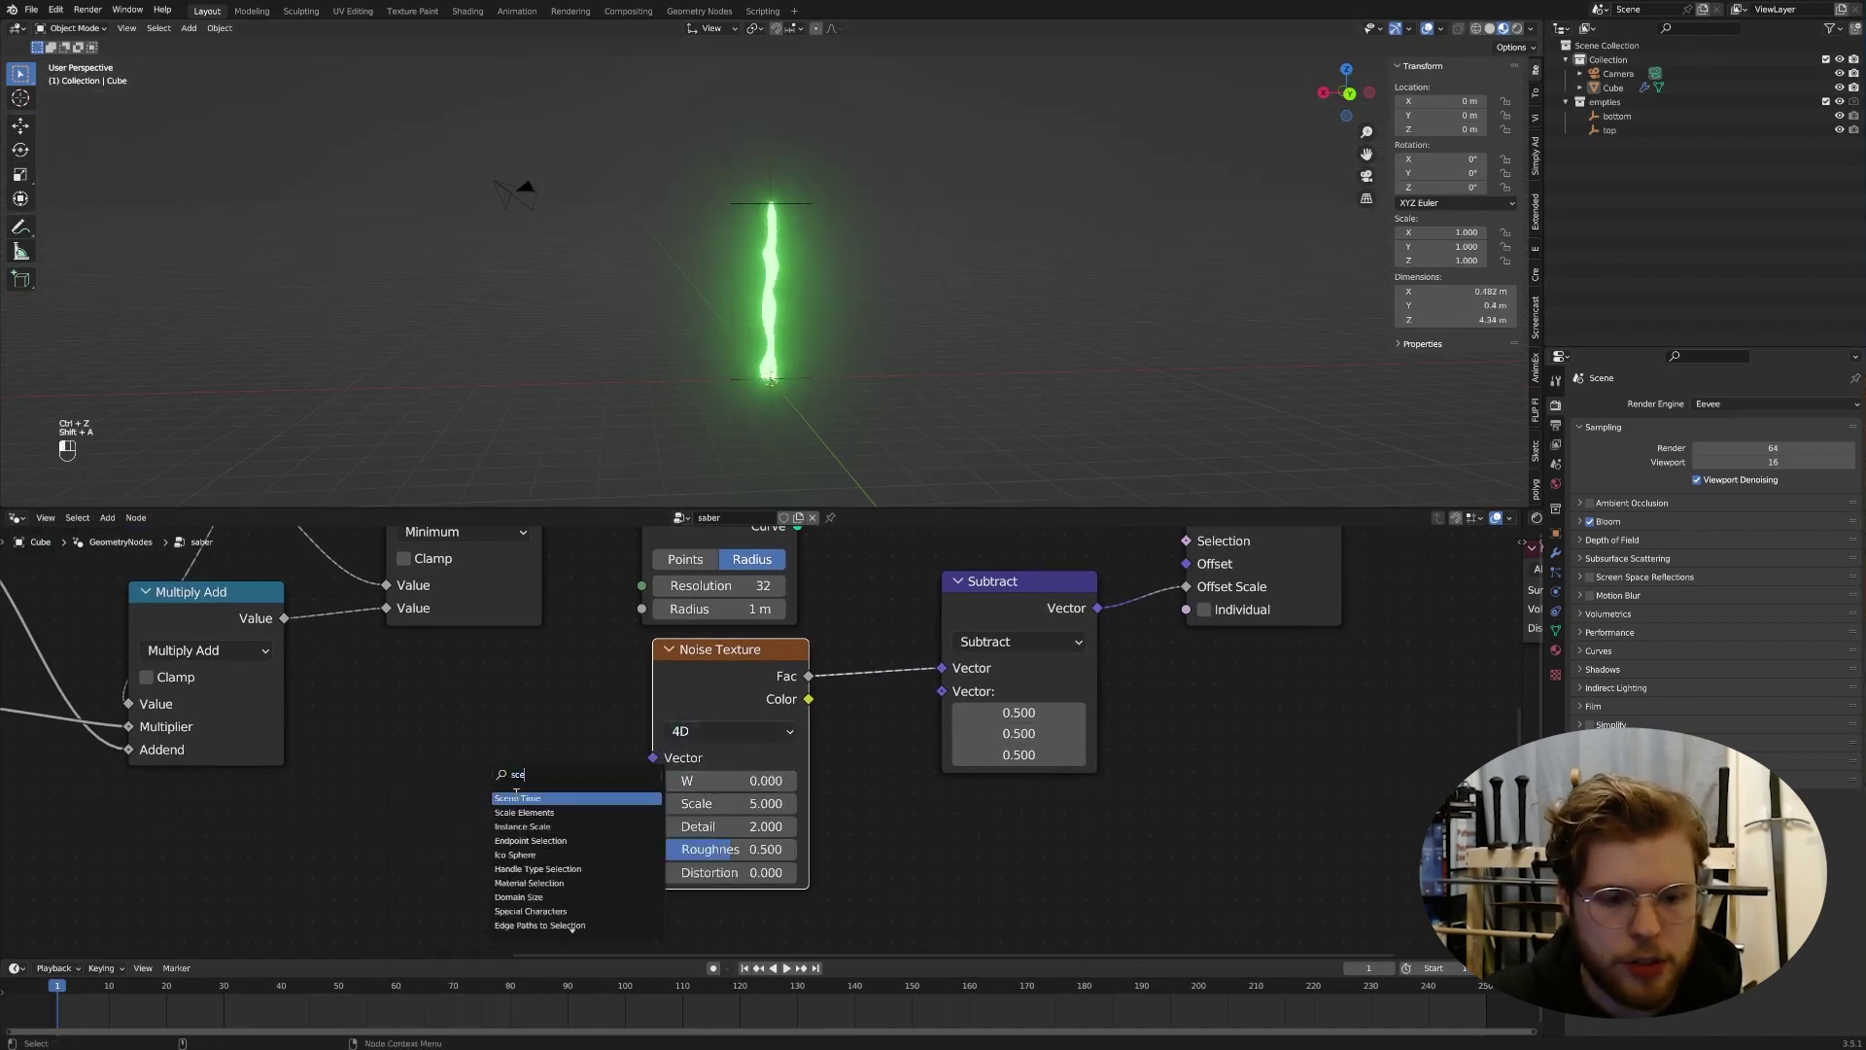
key("Return")
left_click(403, 783)
left_click_drag(502, 792, 654, 781)
Step: Preview the blade's animation in the viewport and raise the Noise Texture's scale to 141.4
key("space")
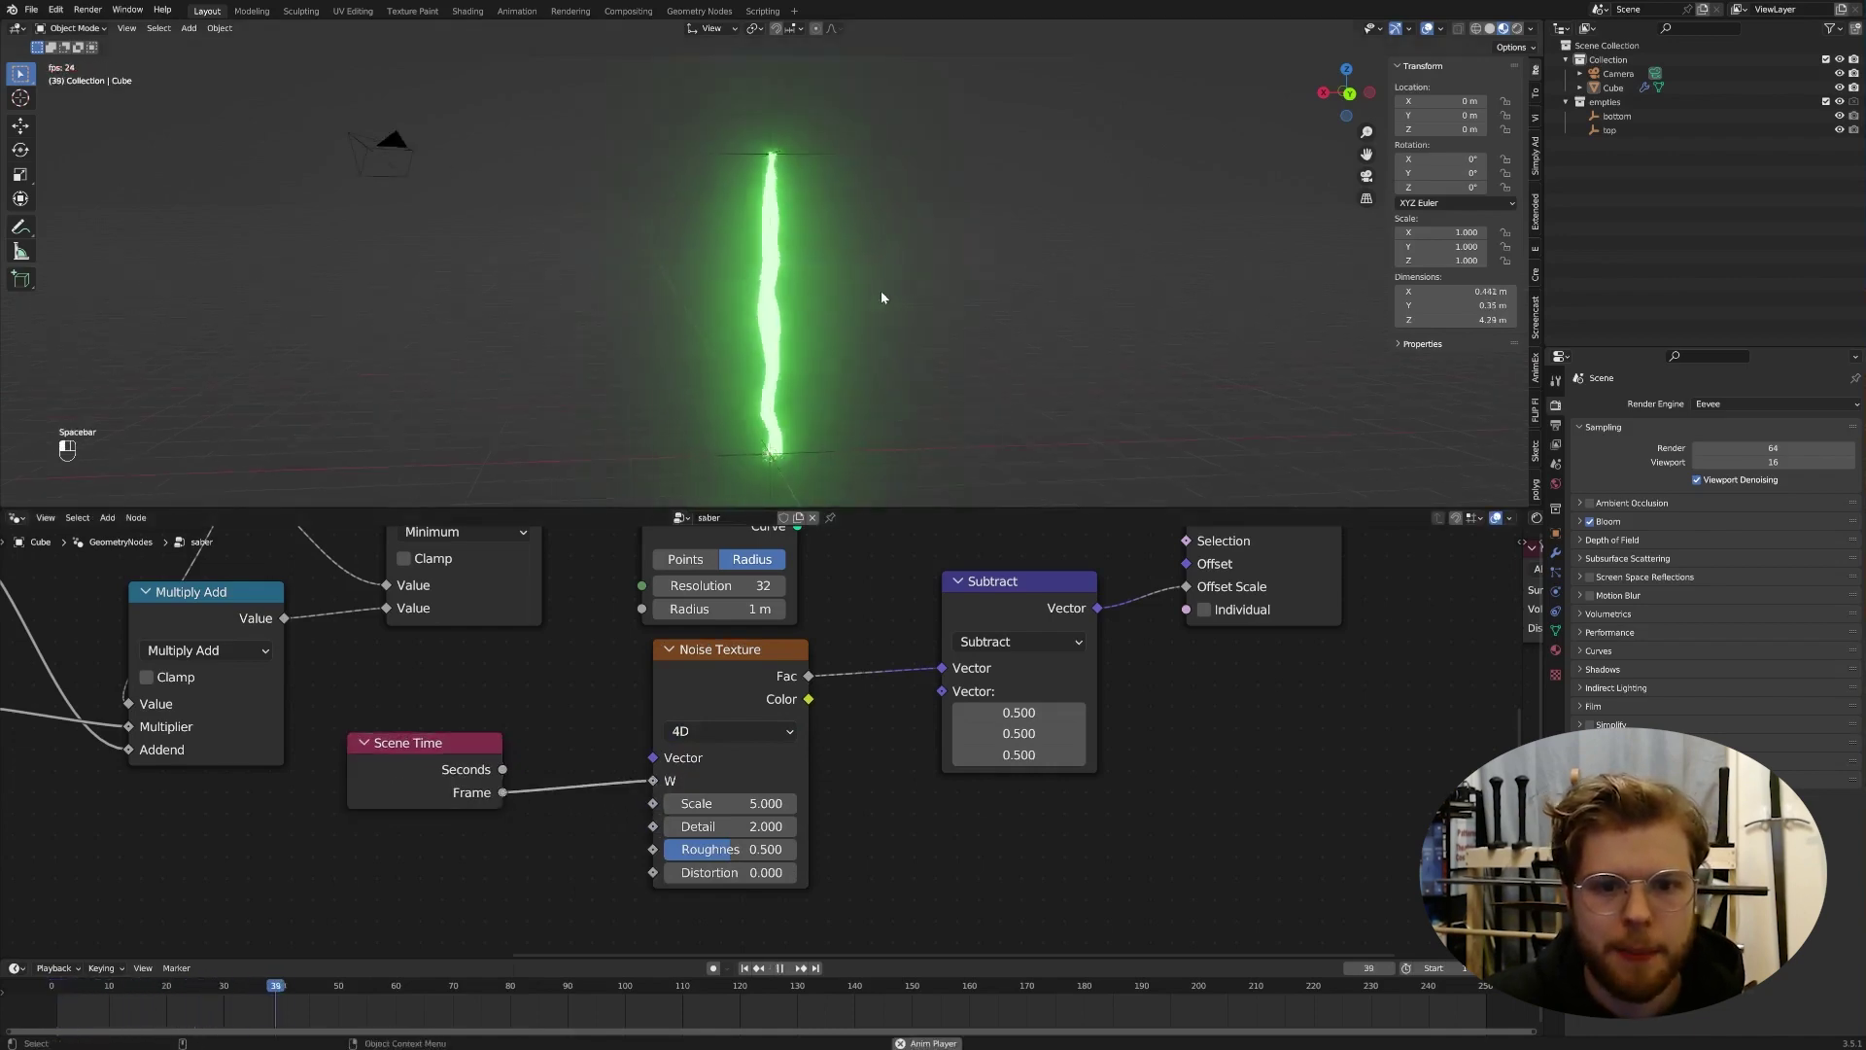
middle_click_drag(840, 278, 819, 313)
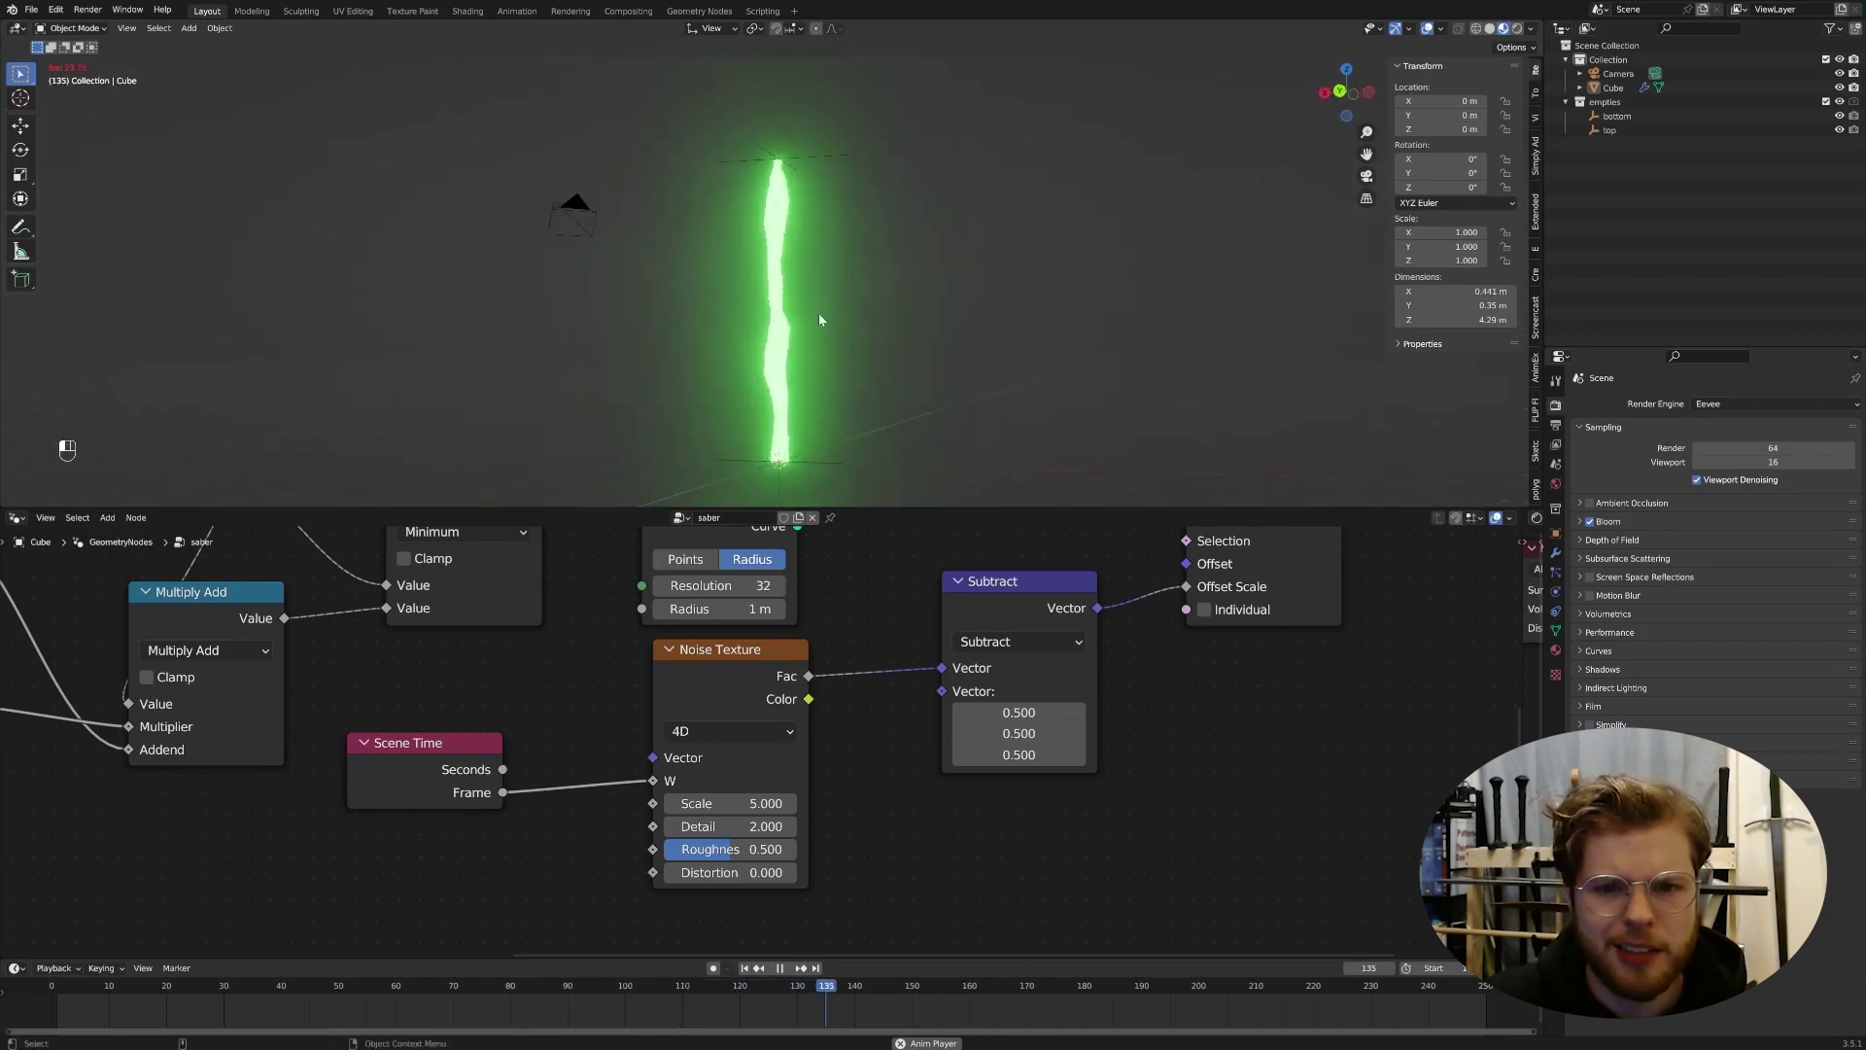
key("space")
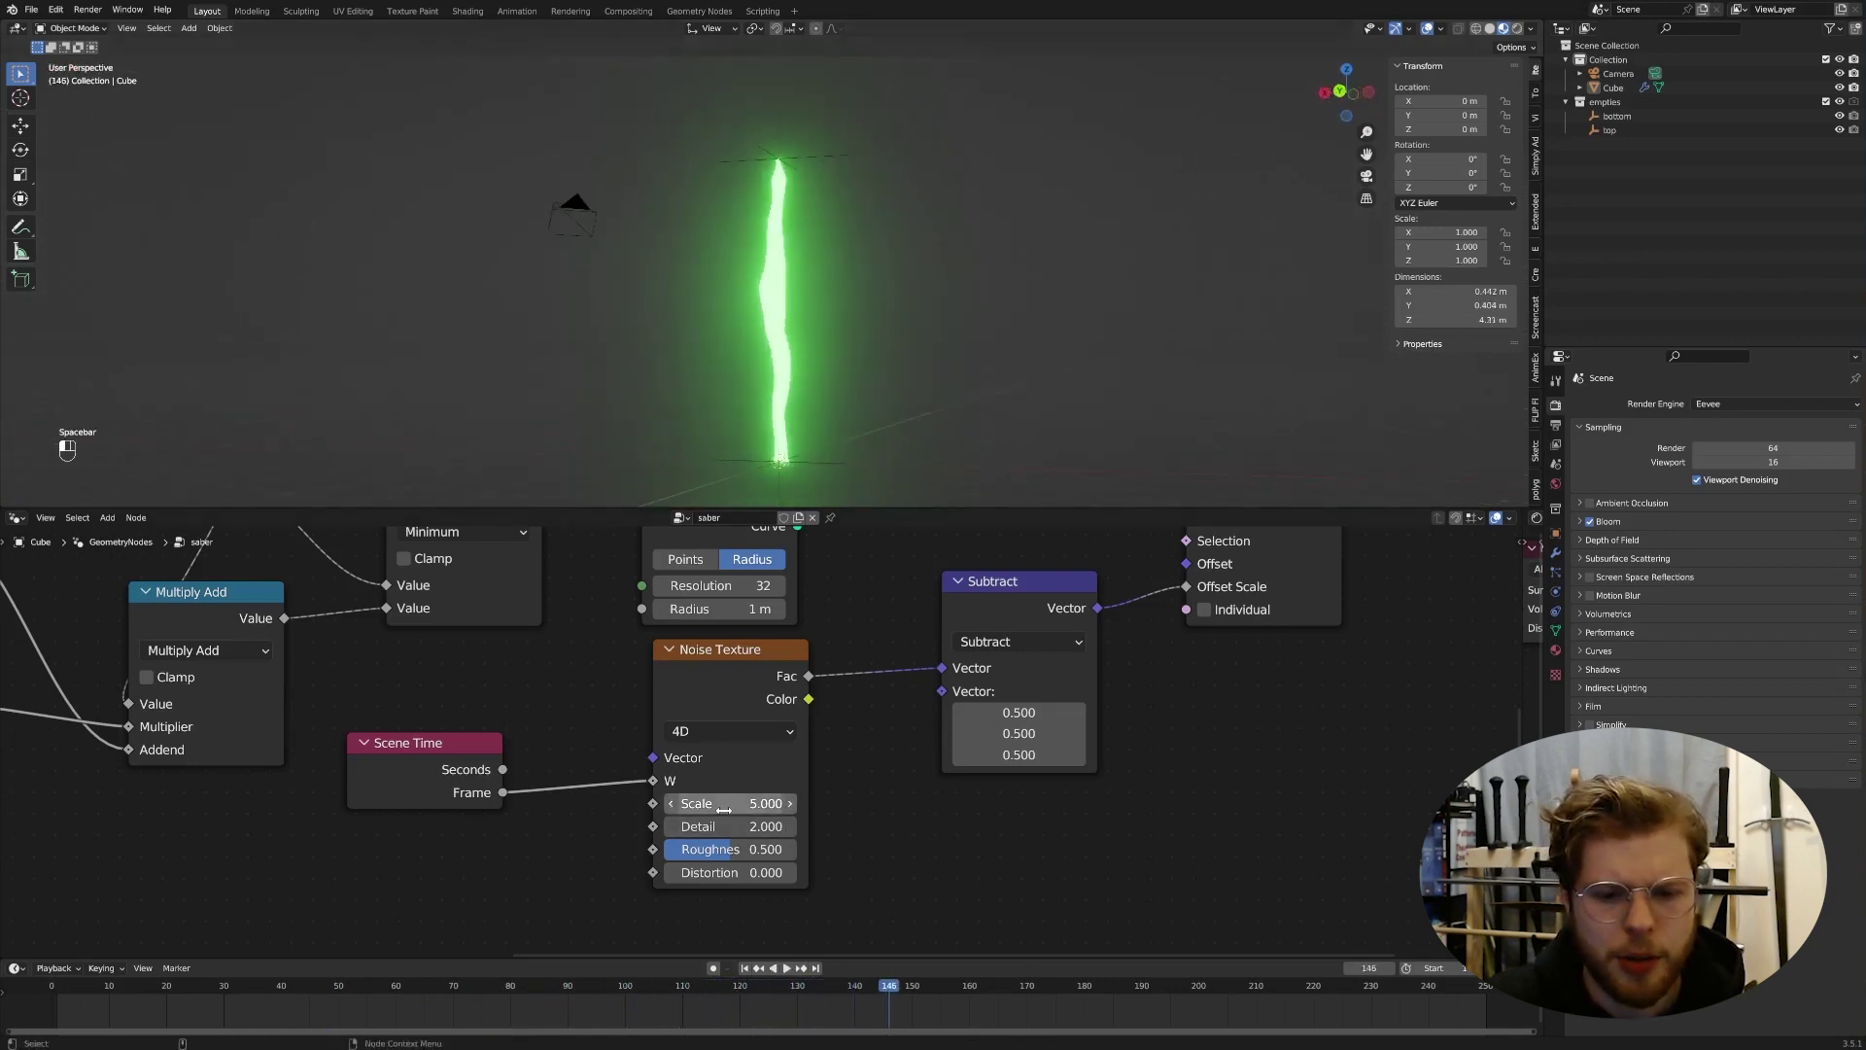
left_click_drag(731, 804, 1013, 804)
Step: Duplicate the Subtract node, insert the copy right after the Noise Texture and change its operation to Scale
left_click_drag(735, 679, 682, 704)
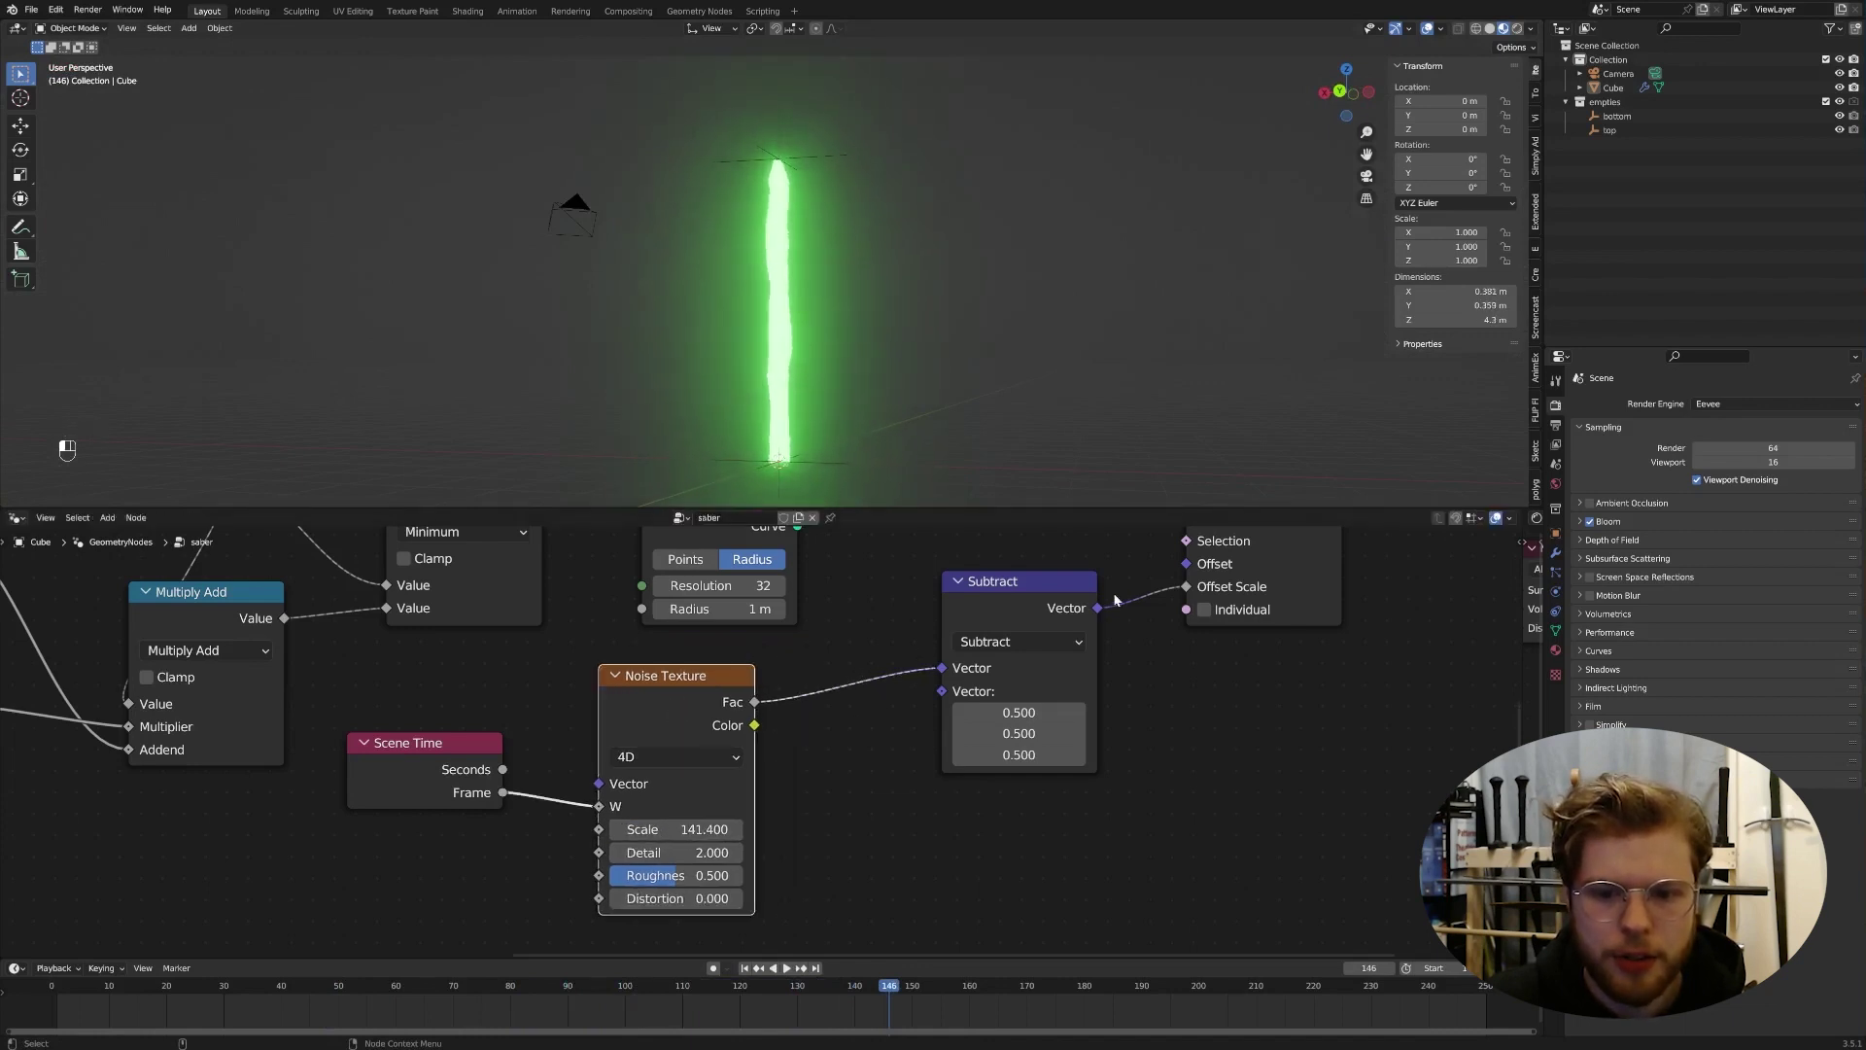
left_click(1079, 598)
key("shift+d")
left_click(932, 671)
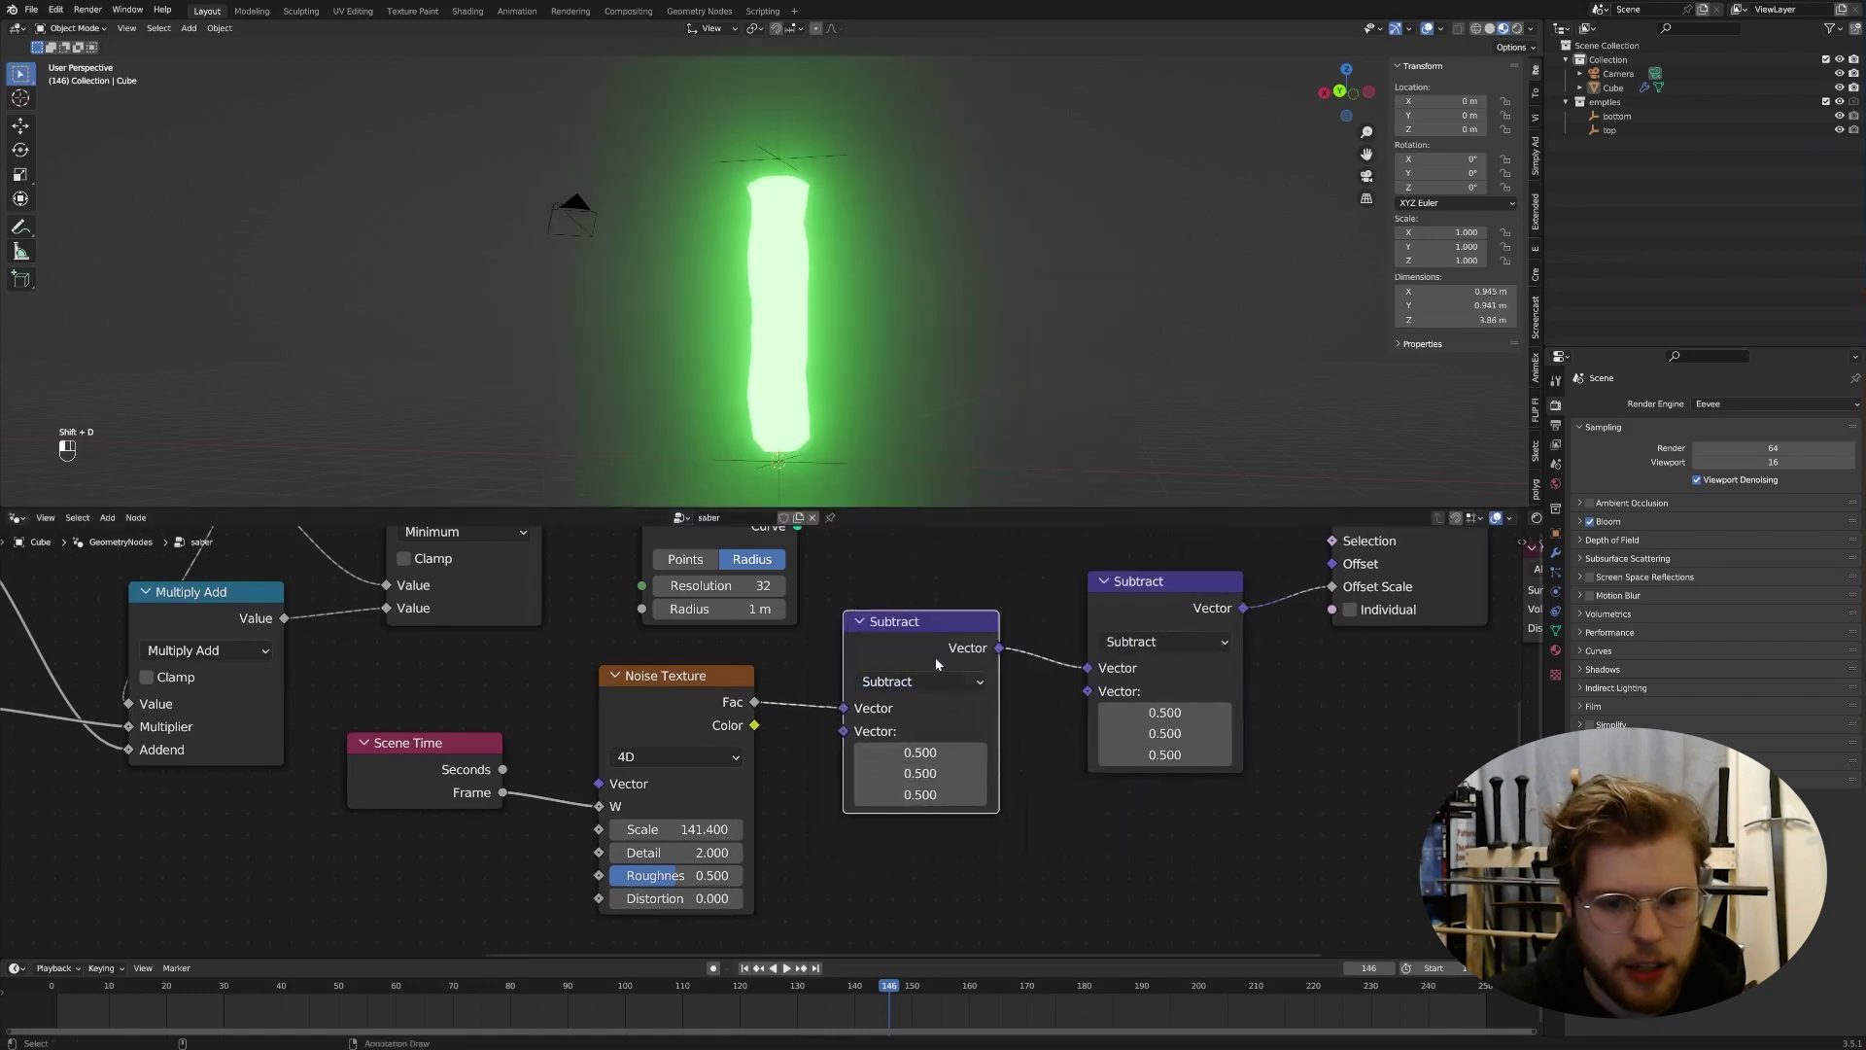
left_click(936, 664)
left_click(883, 329)
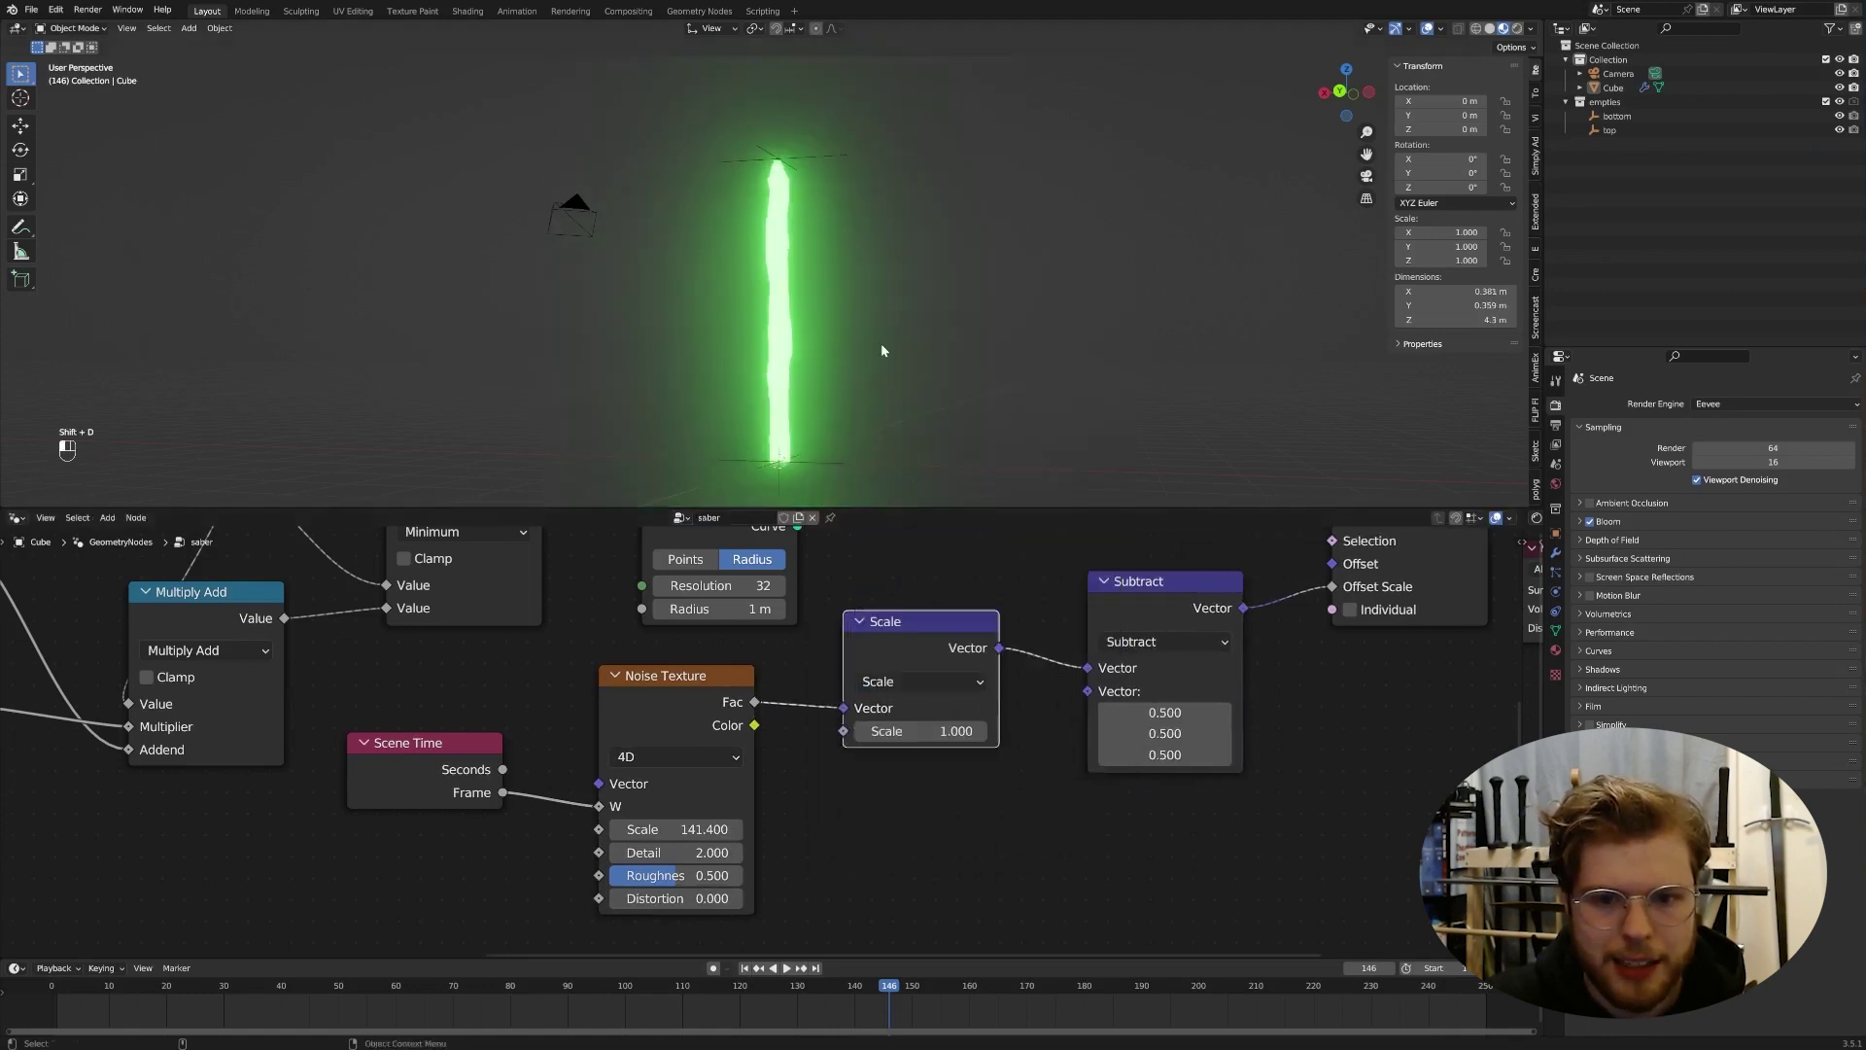
Step: Try a value of 0.9 on the vector Scale node, inspect the blade and return it to 1
left_click(861, 732)
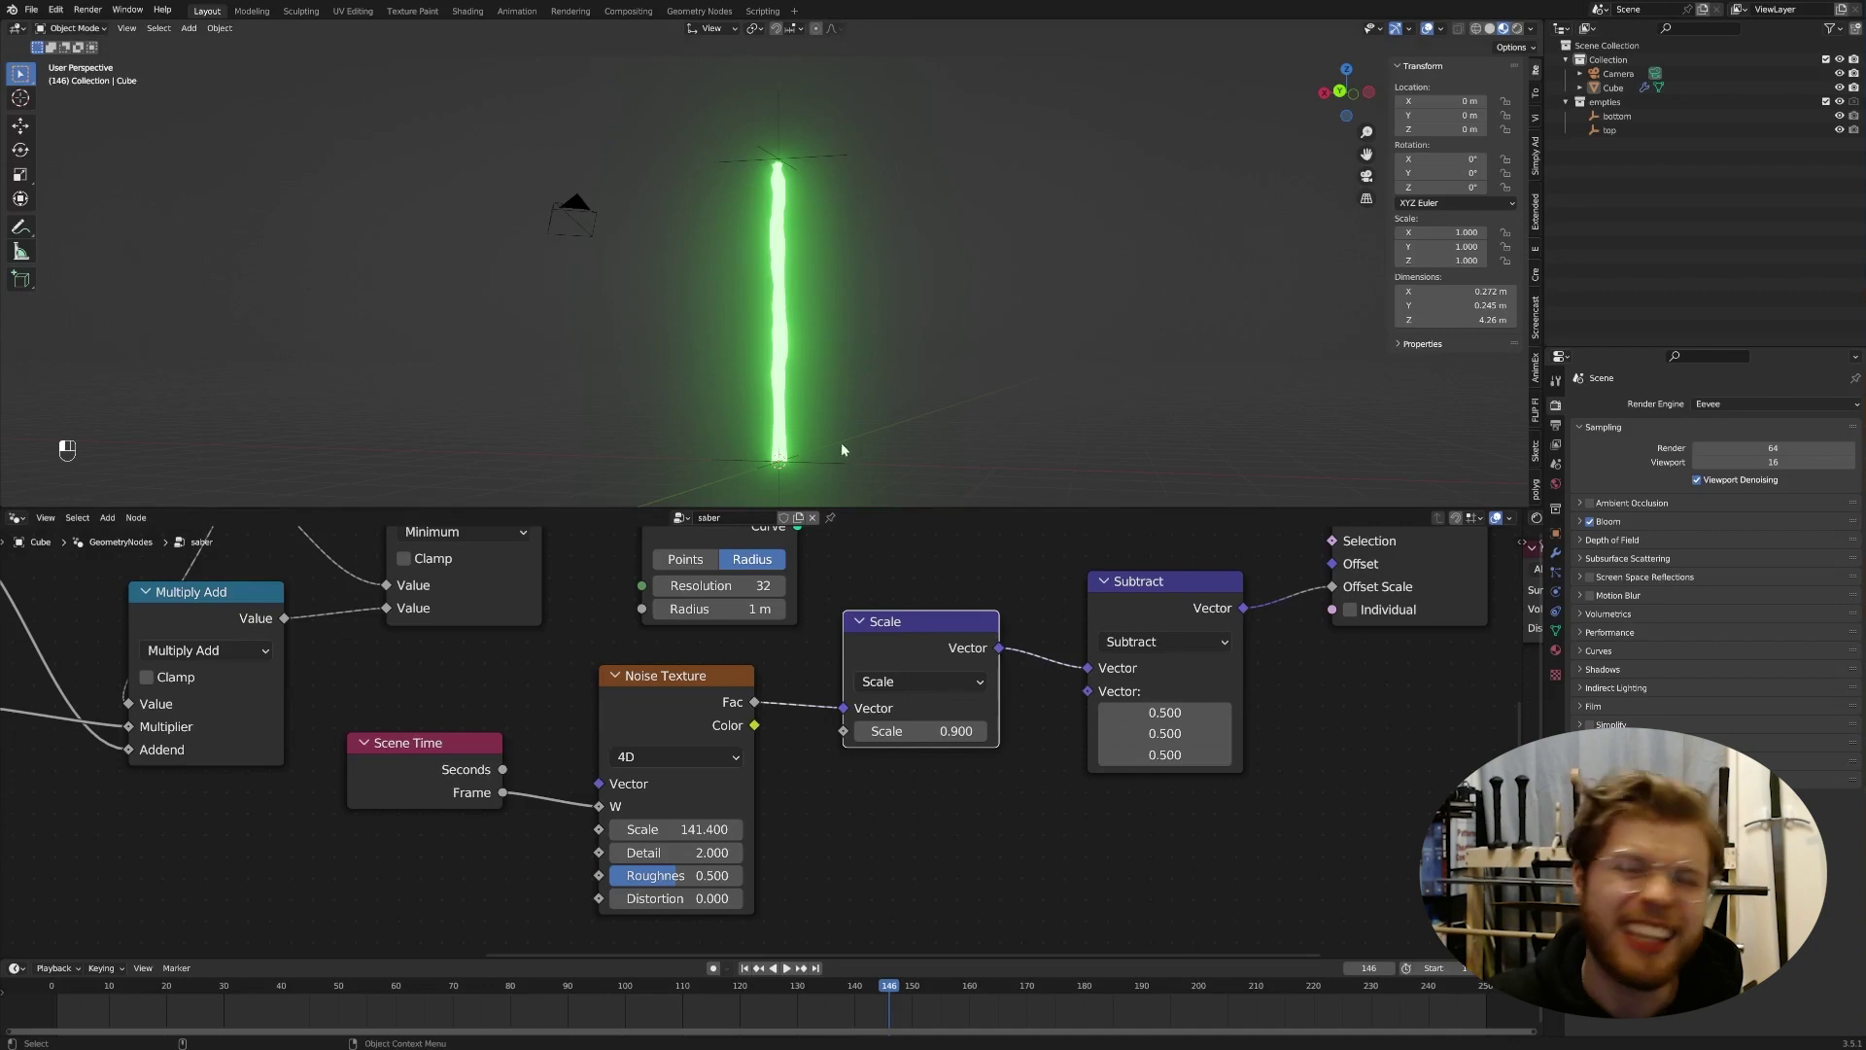
scroll(842, 450, "up", 6)
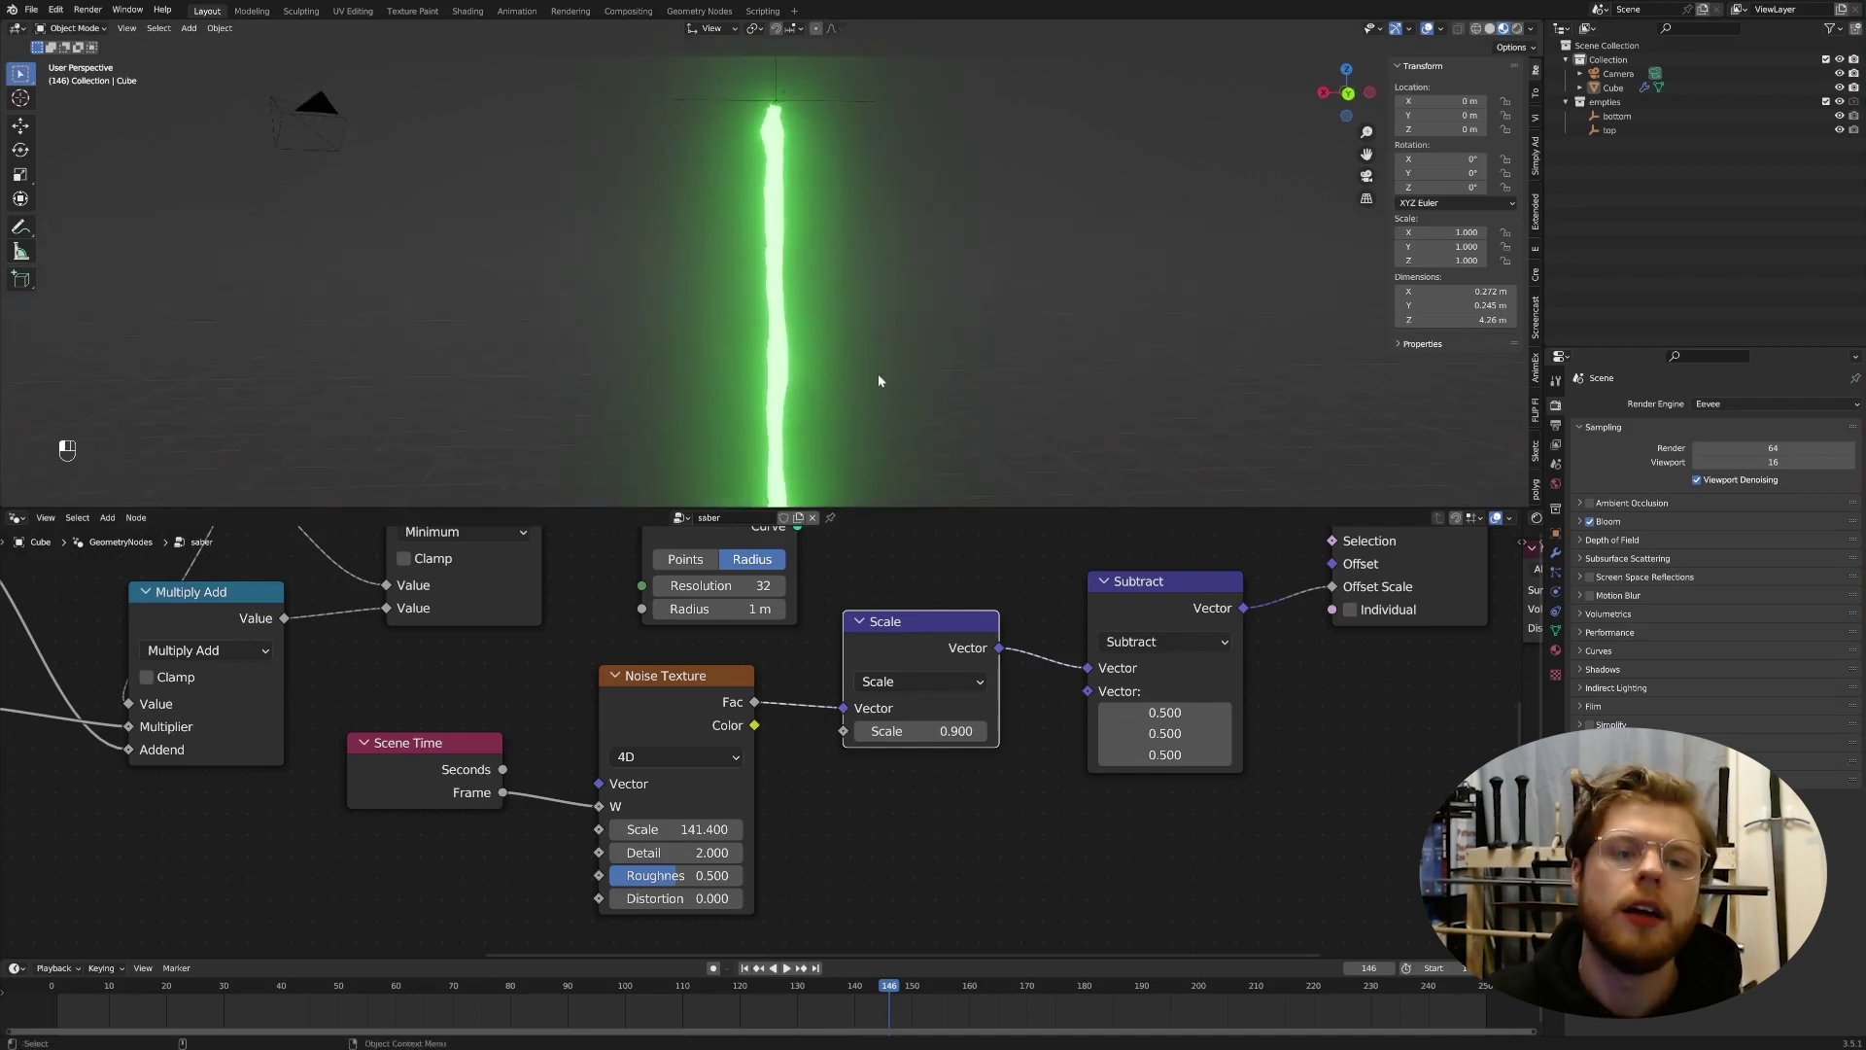
left_click(981, 732)
scroll(943, 432, "down", 5)
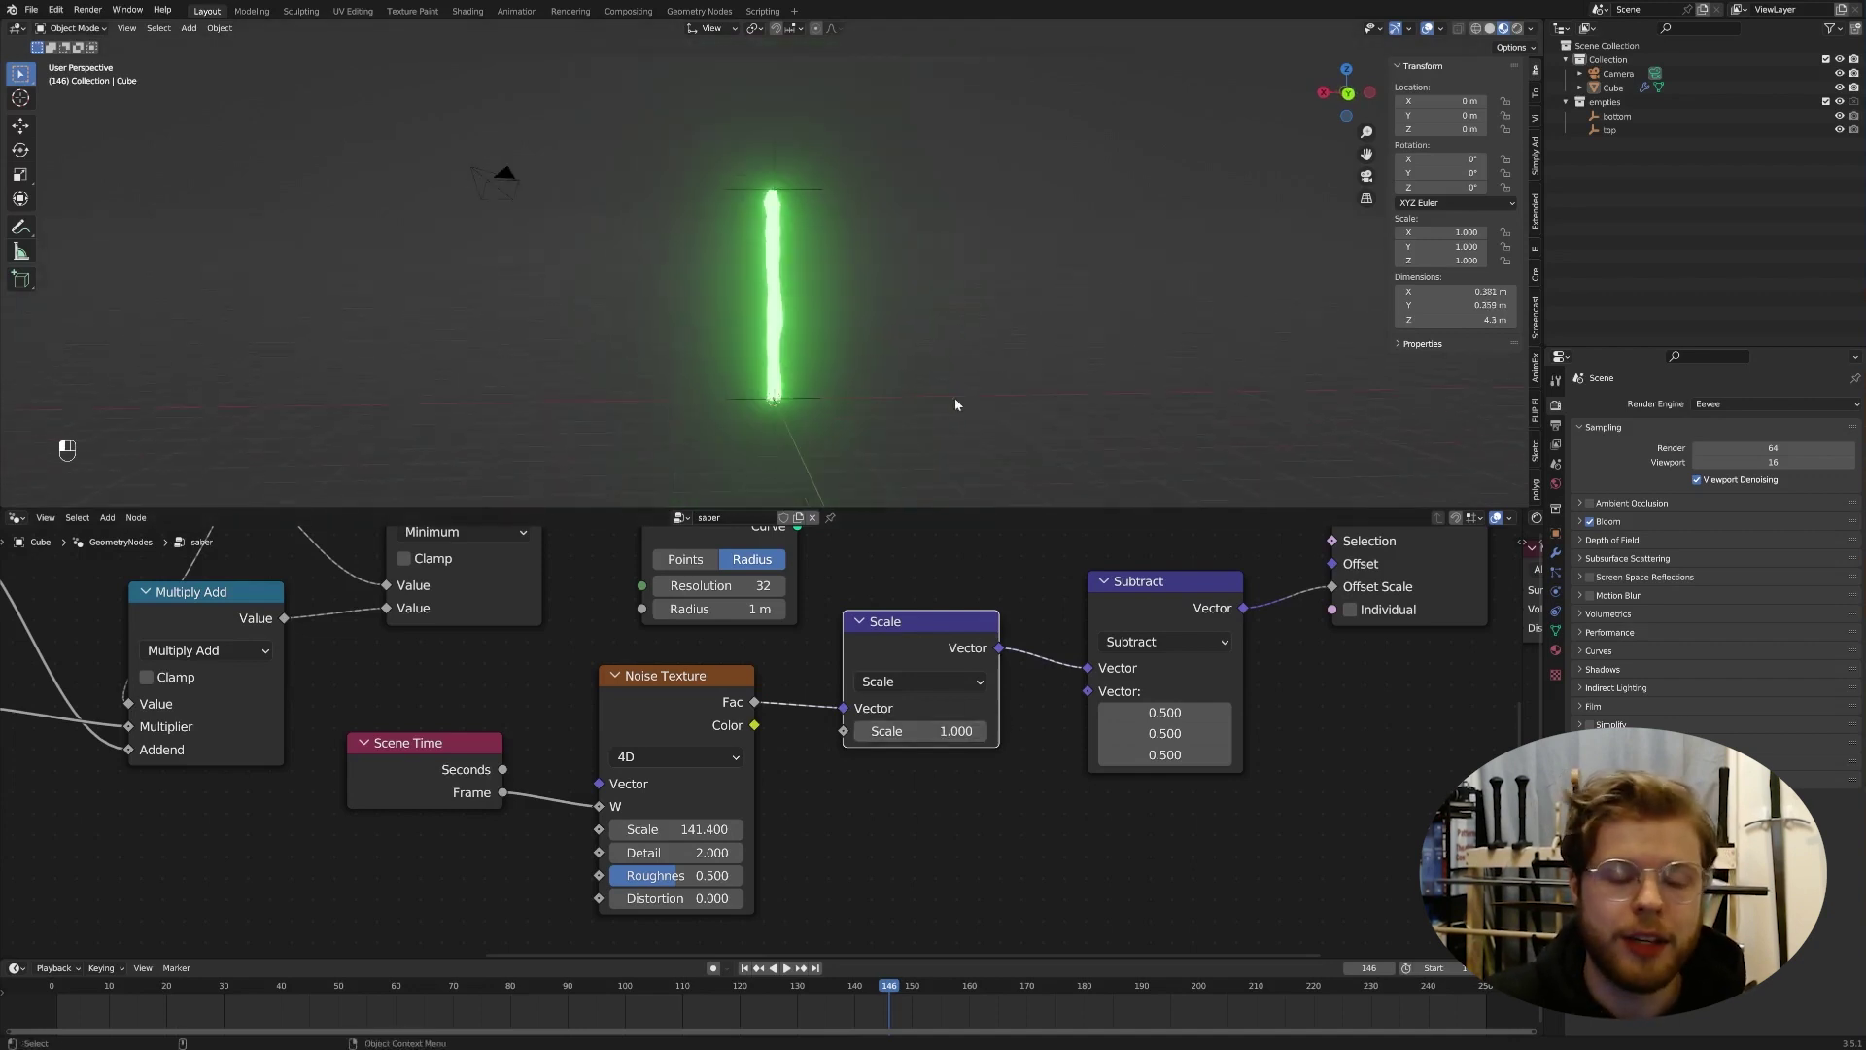
Step: Set the Noise Texture's roughness to 1, its detail to 6.8 and its distortion to 0.2, checking the effect on the blade
middle_click_drag(955, 398, 917, 340)
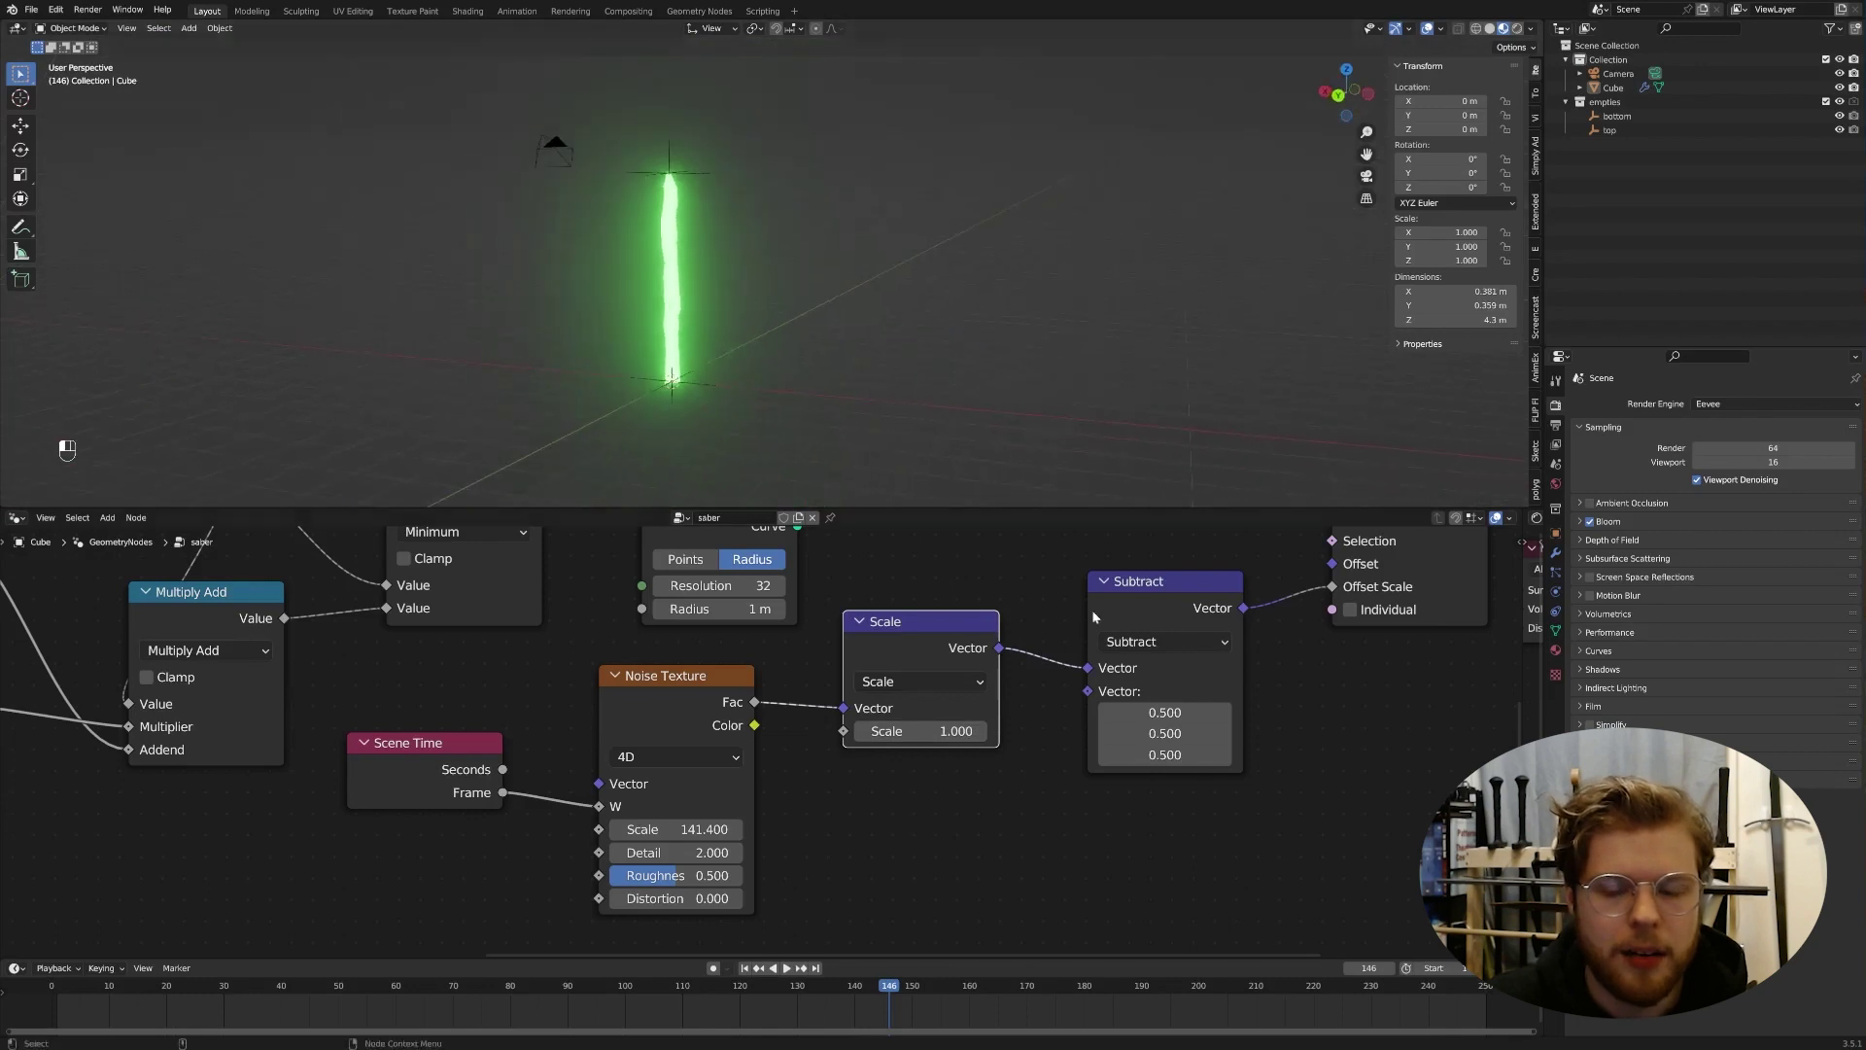
middle_click_drag(1131, 660, 1046, 694)
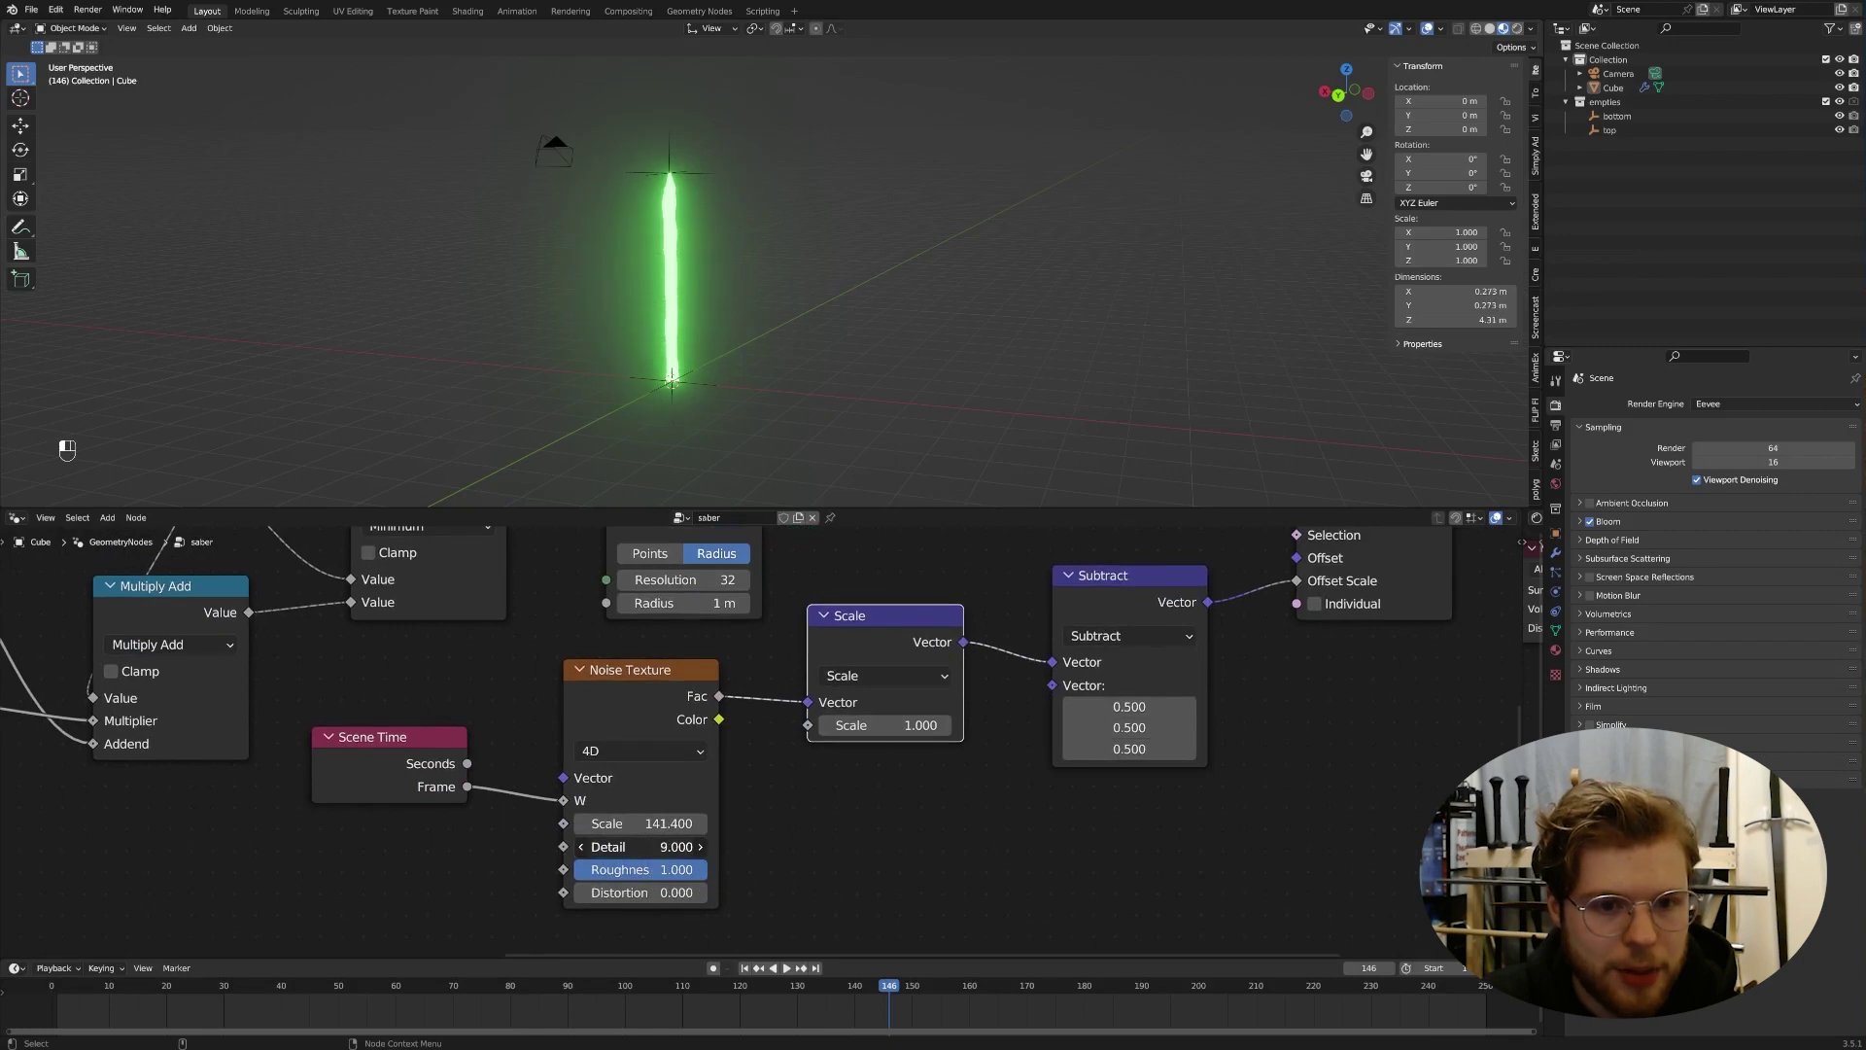
scroll(748, 253, "up", 5)
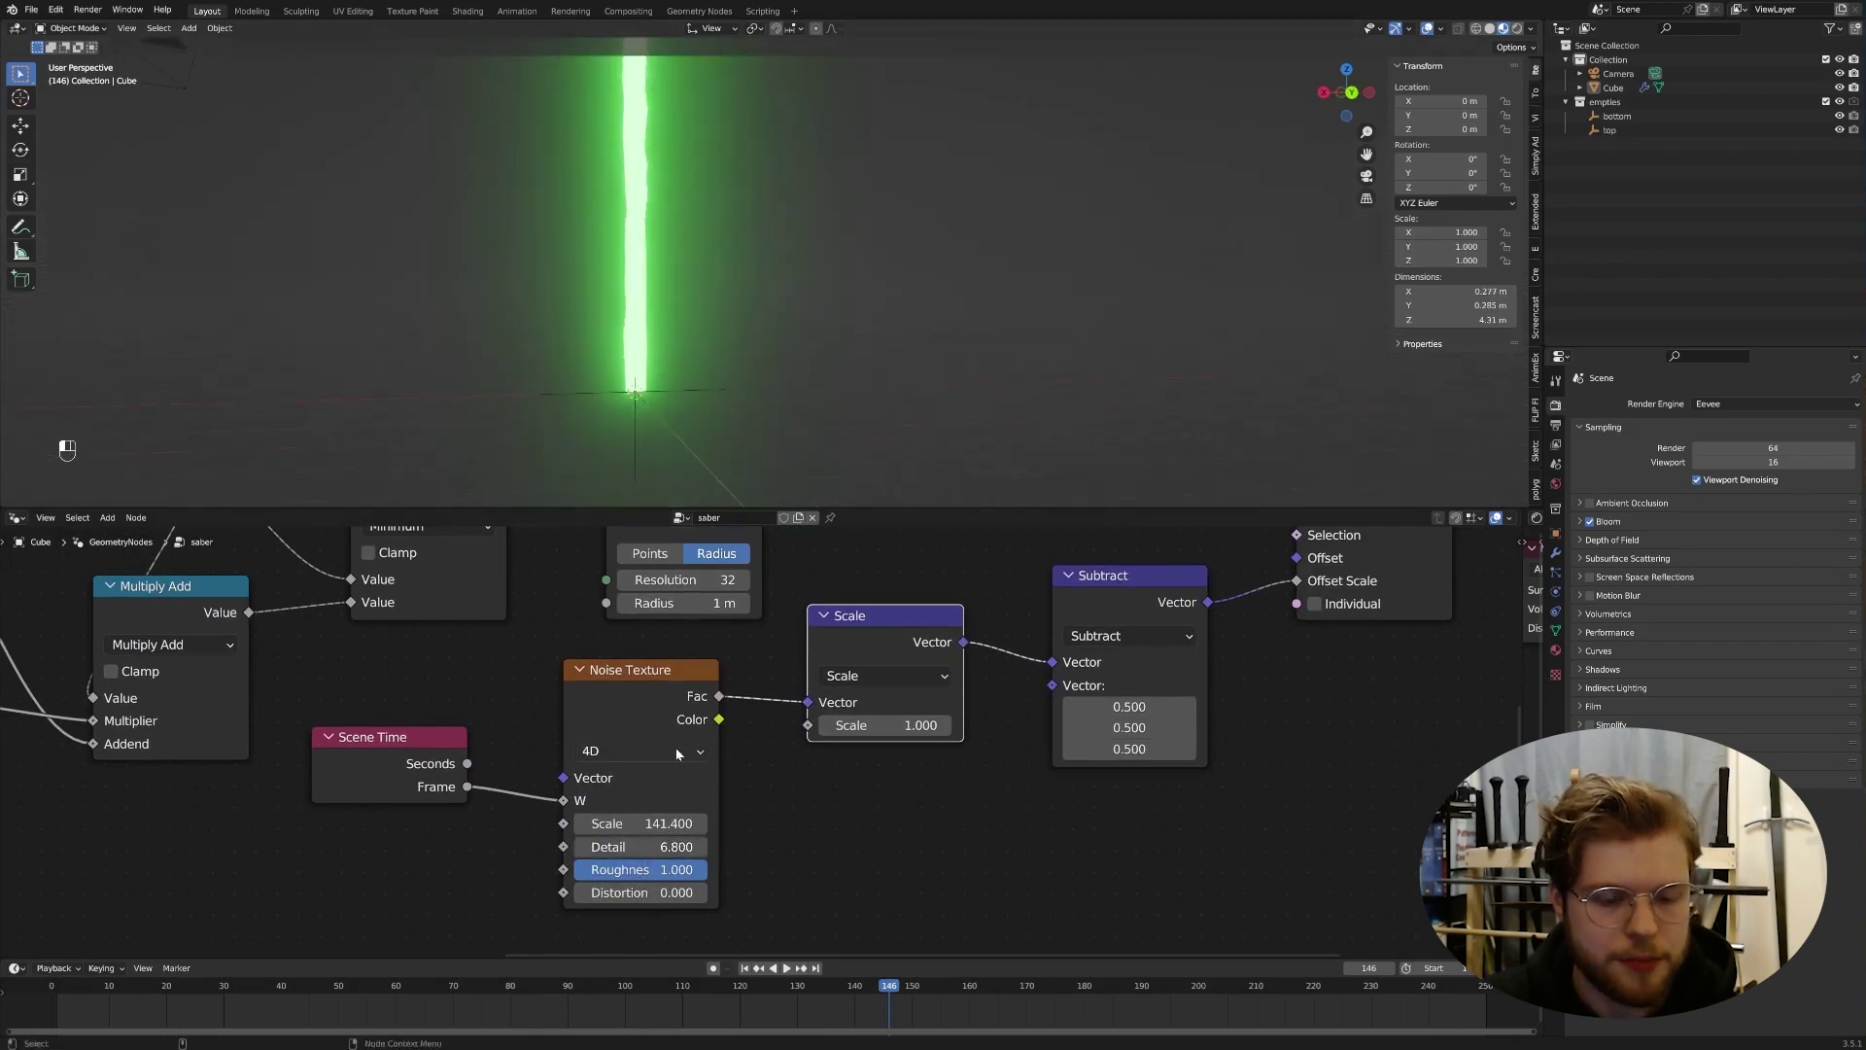
left_click(701, 893)
left_click(701, 893)
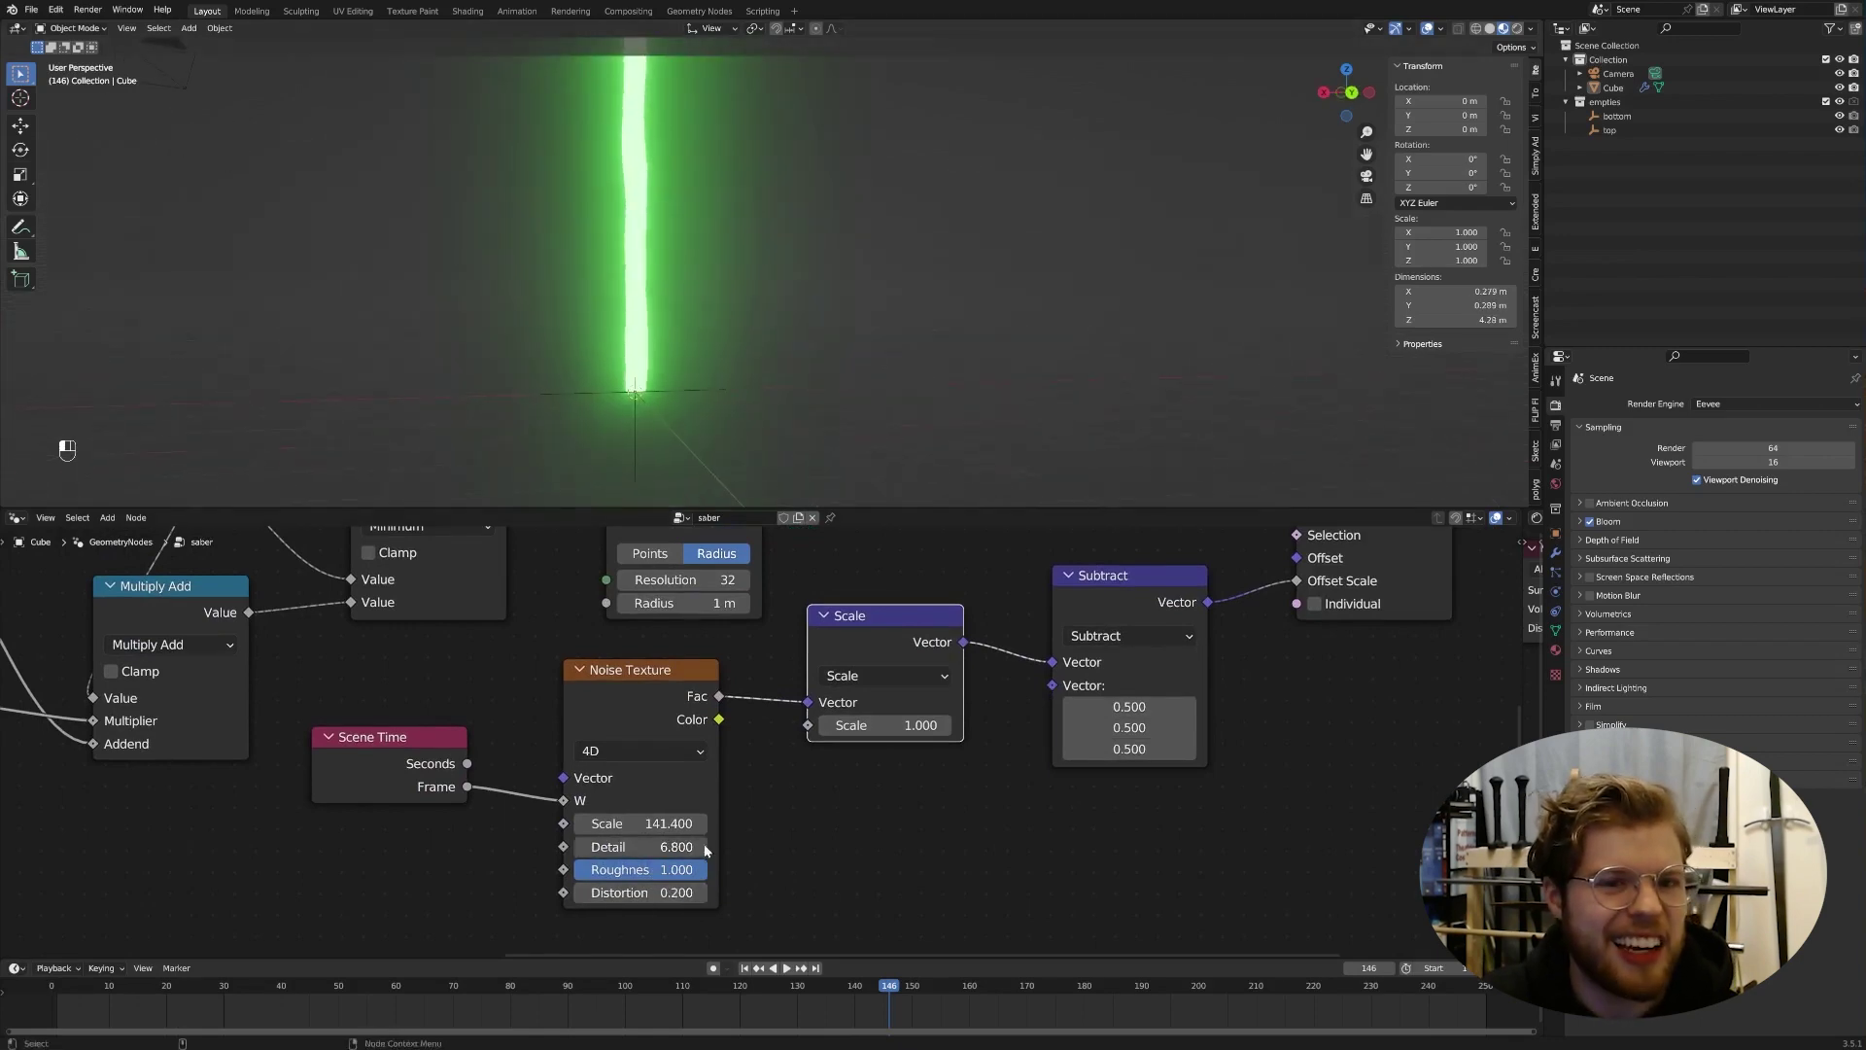
middle_click_drag(880, 200, 883, 268)
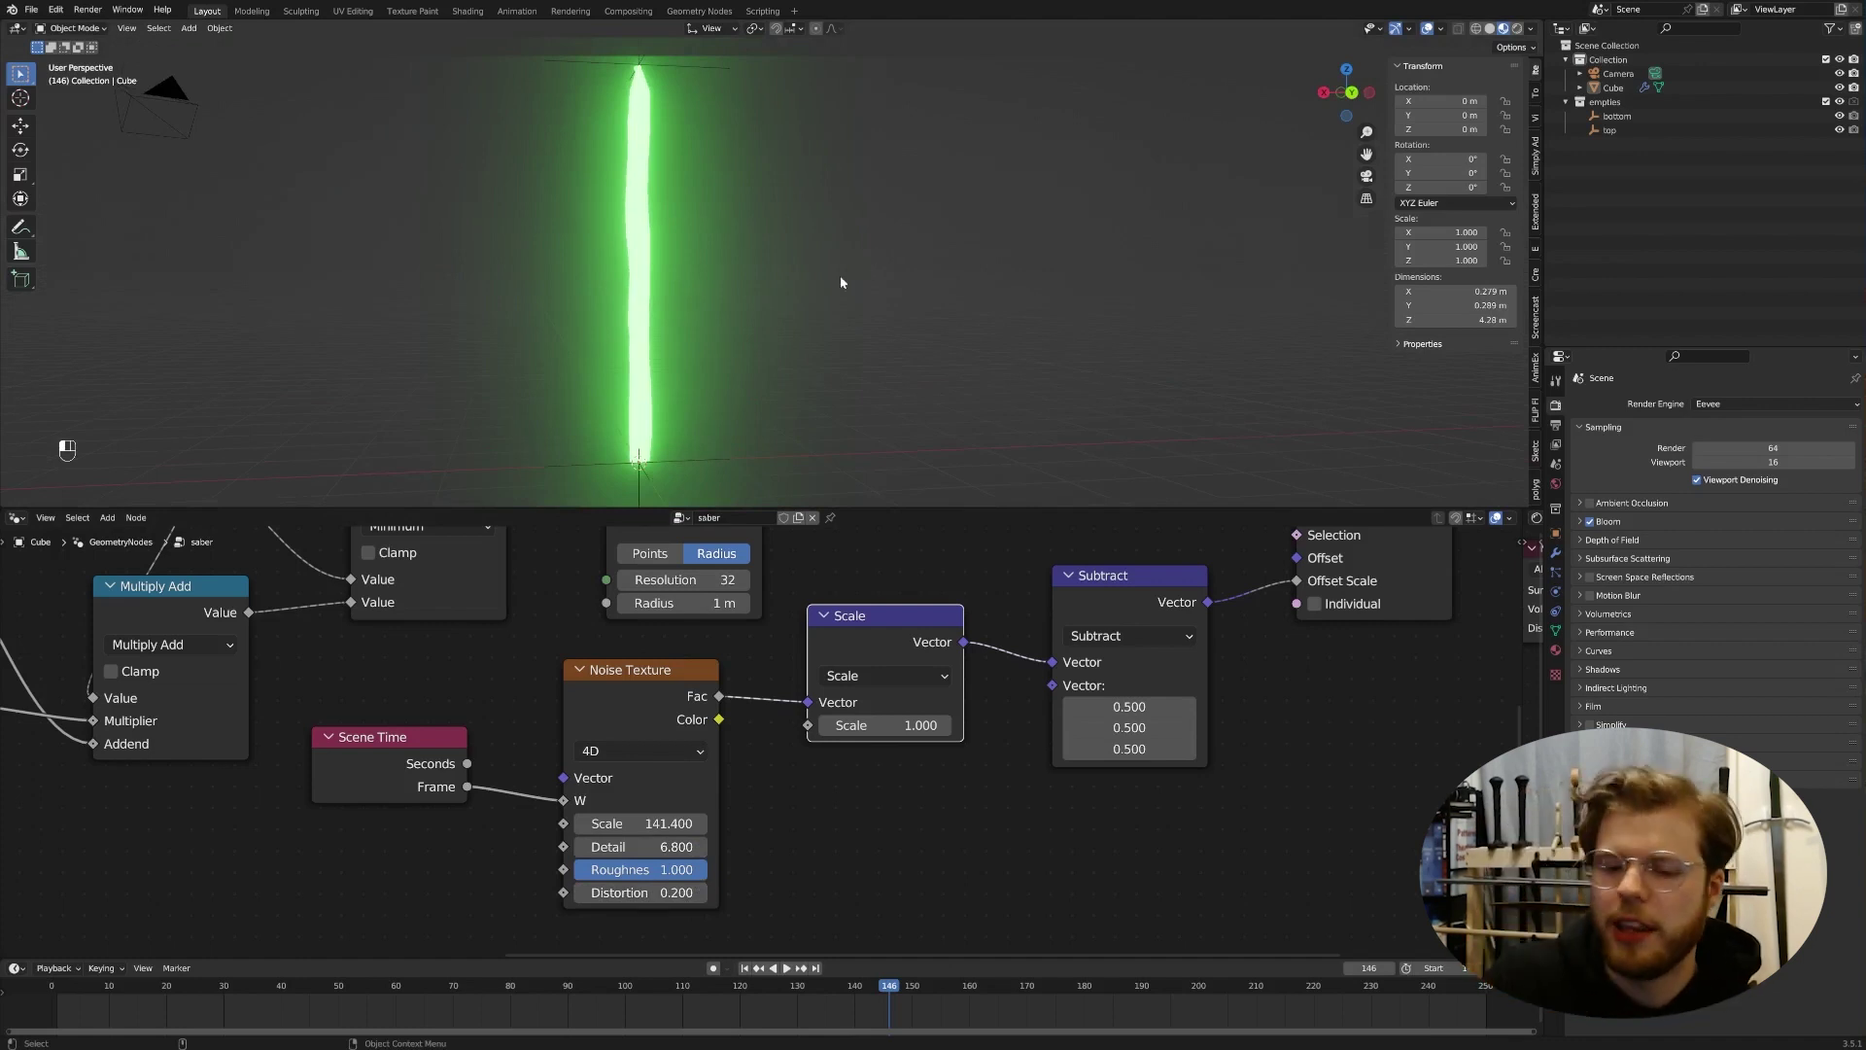
Step: Make room in front of the Extrude Mesh node and insert a Subdivide Mesh node between Curve to Mesh and Extrude Mesh
middle_click_drag(739, 654, 306, 849)
scroll(685, 270, "up", 2)
scroll(685, 276, "up", 2)
left_click(935, 605)
left_click_drag(936, 605, 1058, 599)
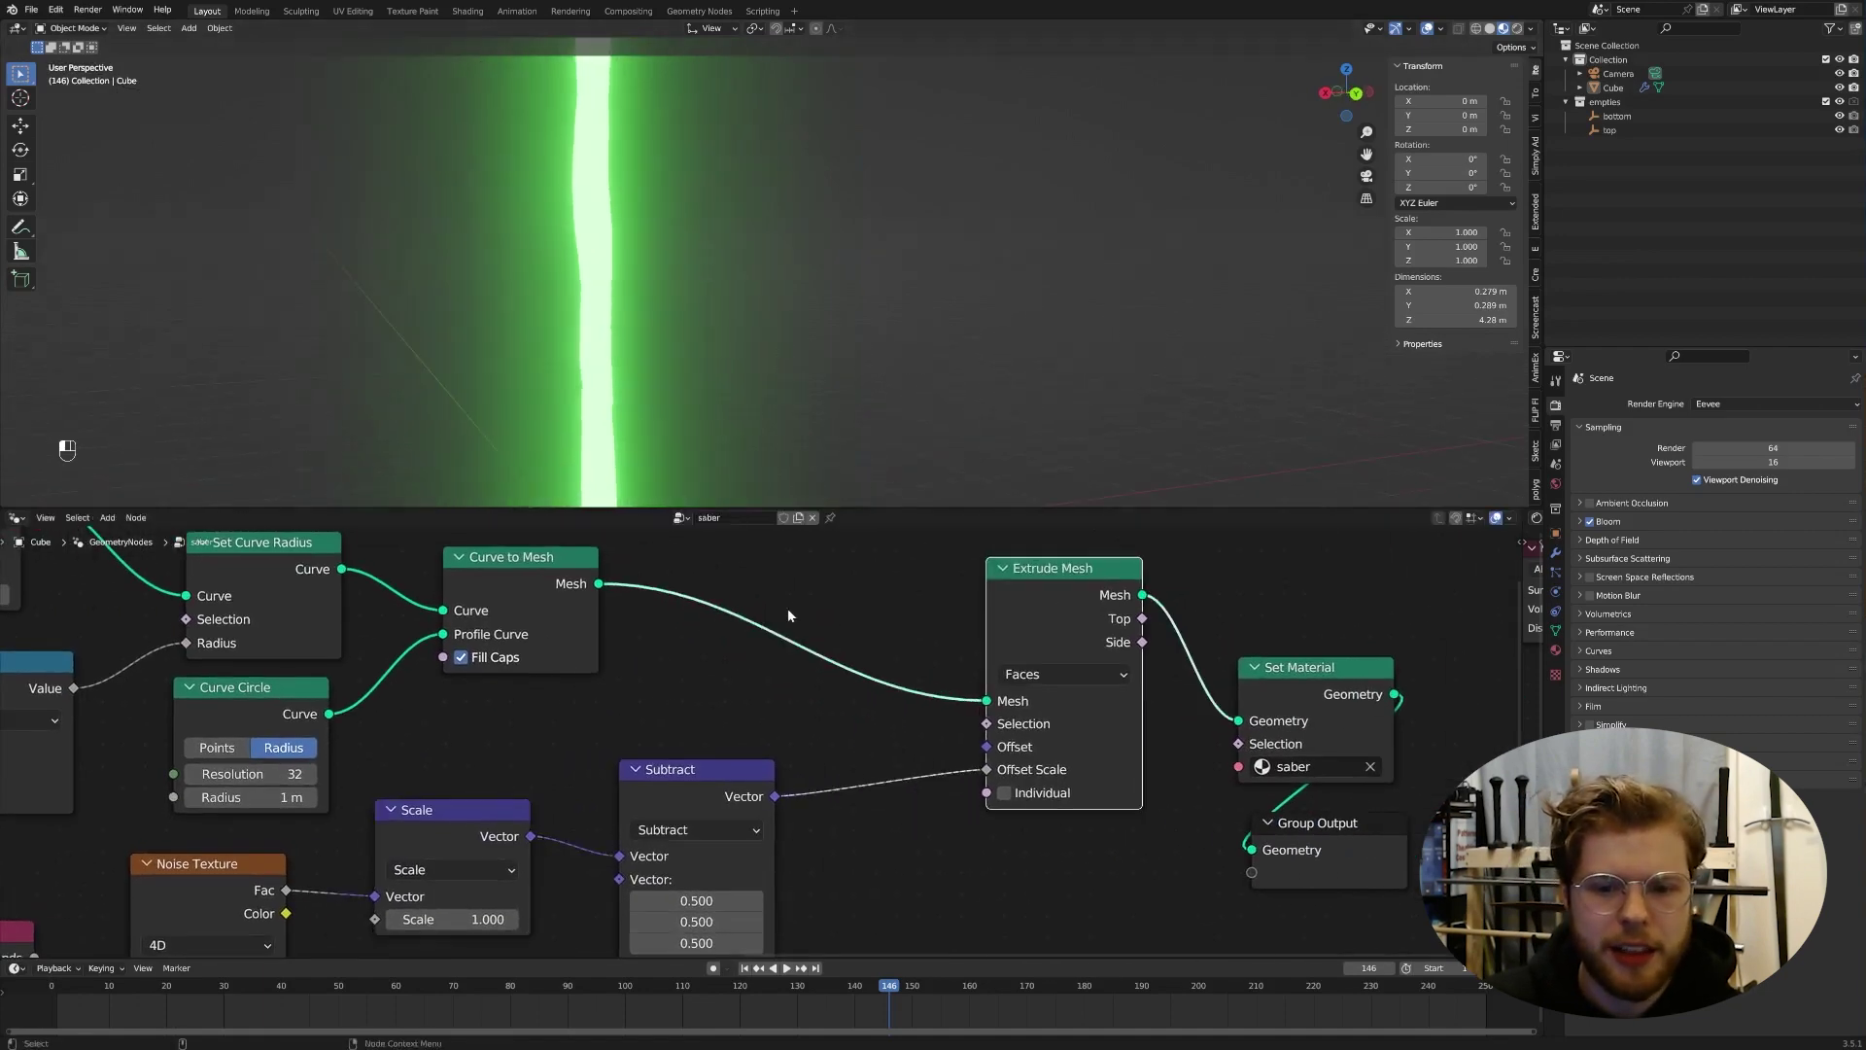
key("shift+a")
left_click(797, 600)
type("sub")
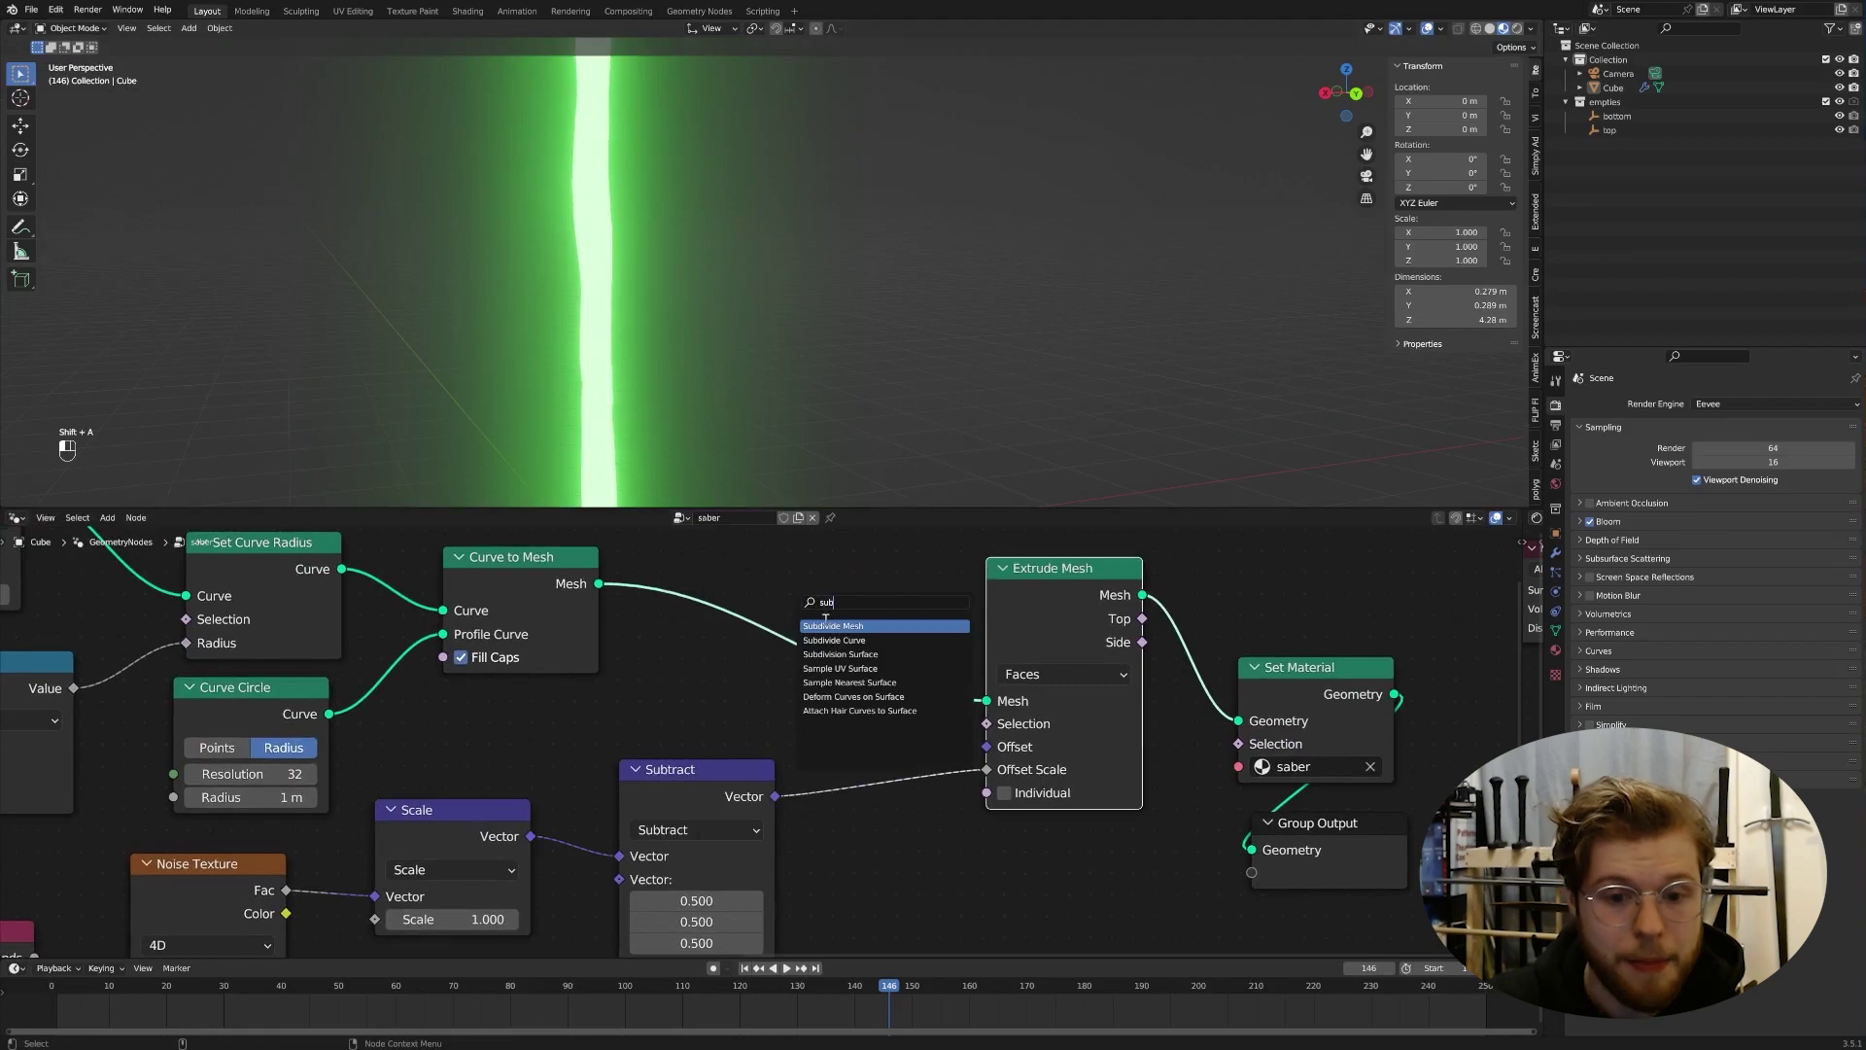
key("Return")
left_click(711, 618)
Step: Try a Subdivide Mesh level of 2, then return it to 1 and play the animation to compare
scroll(688, 299, "down", 3)
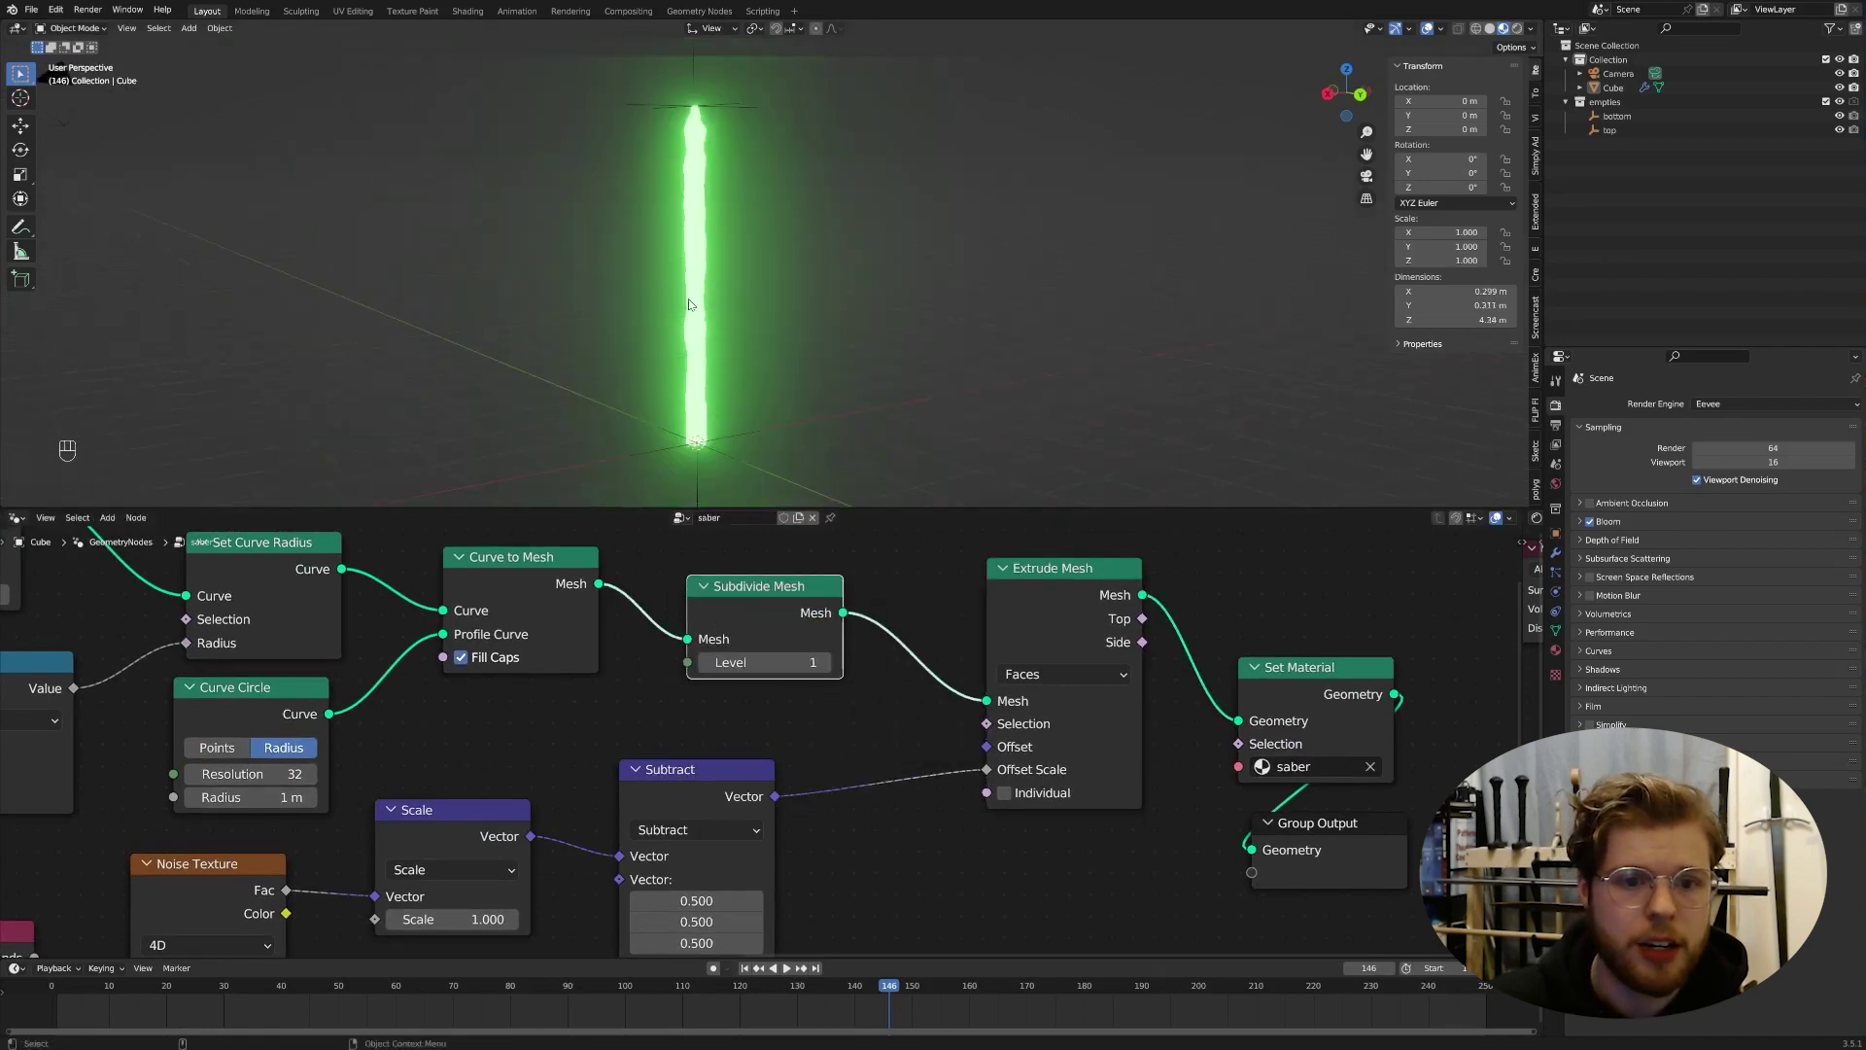
left_click(825, 662)
key("space")
key("space")
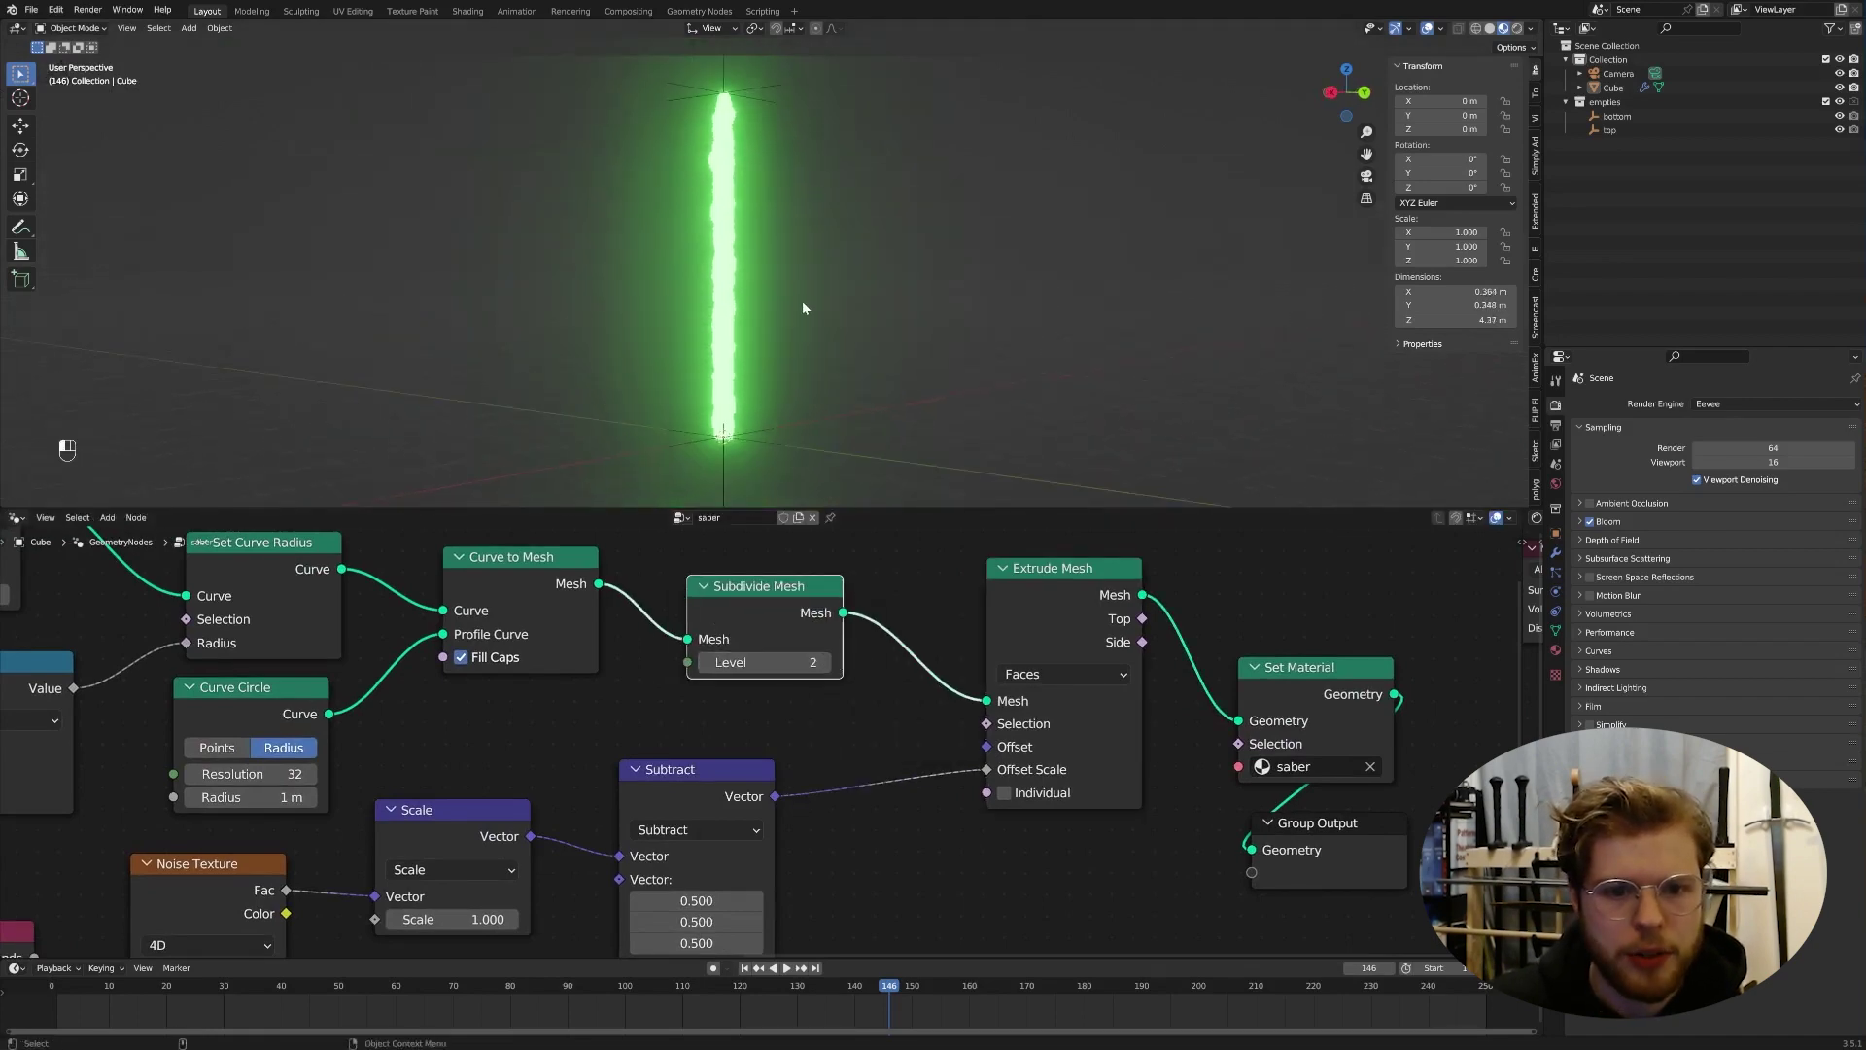
left_click(706, 662)
key("space")
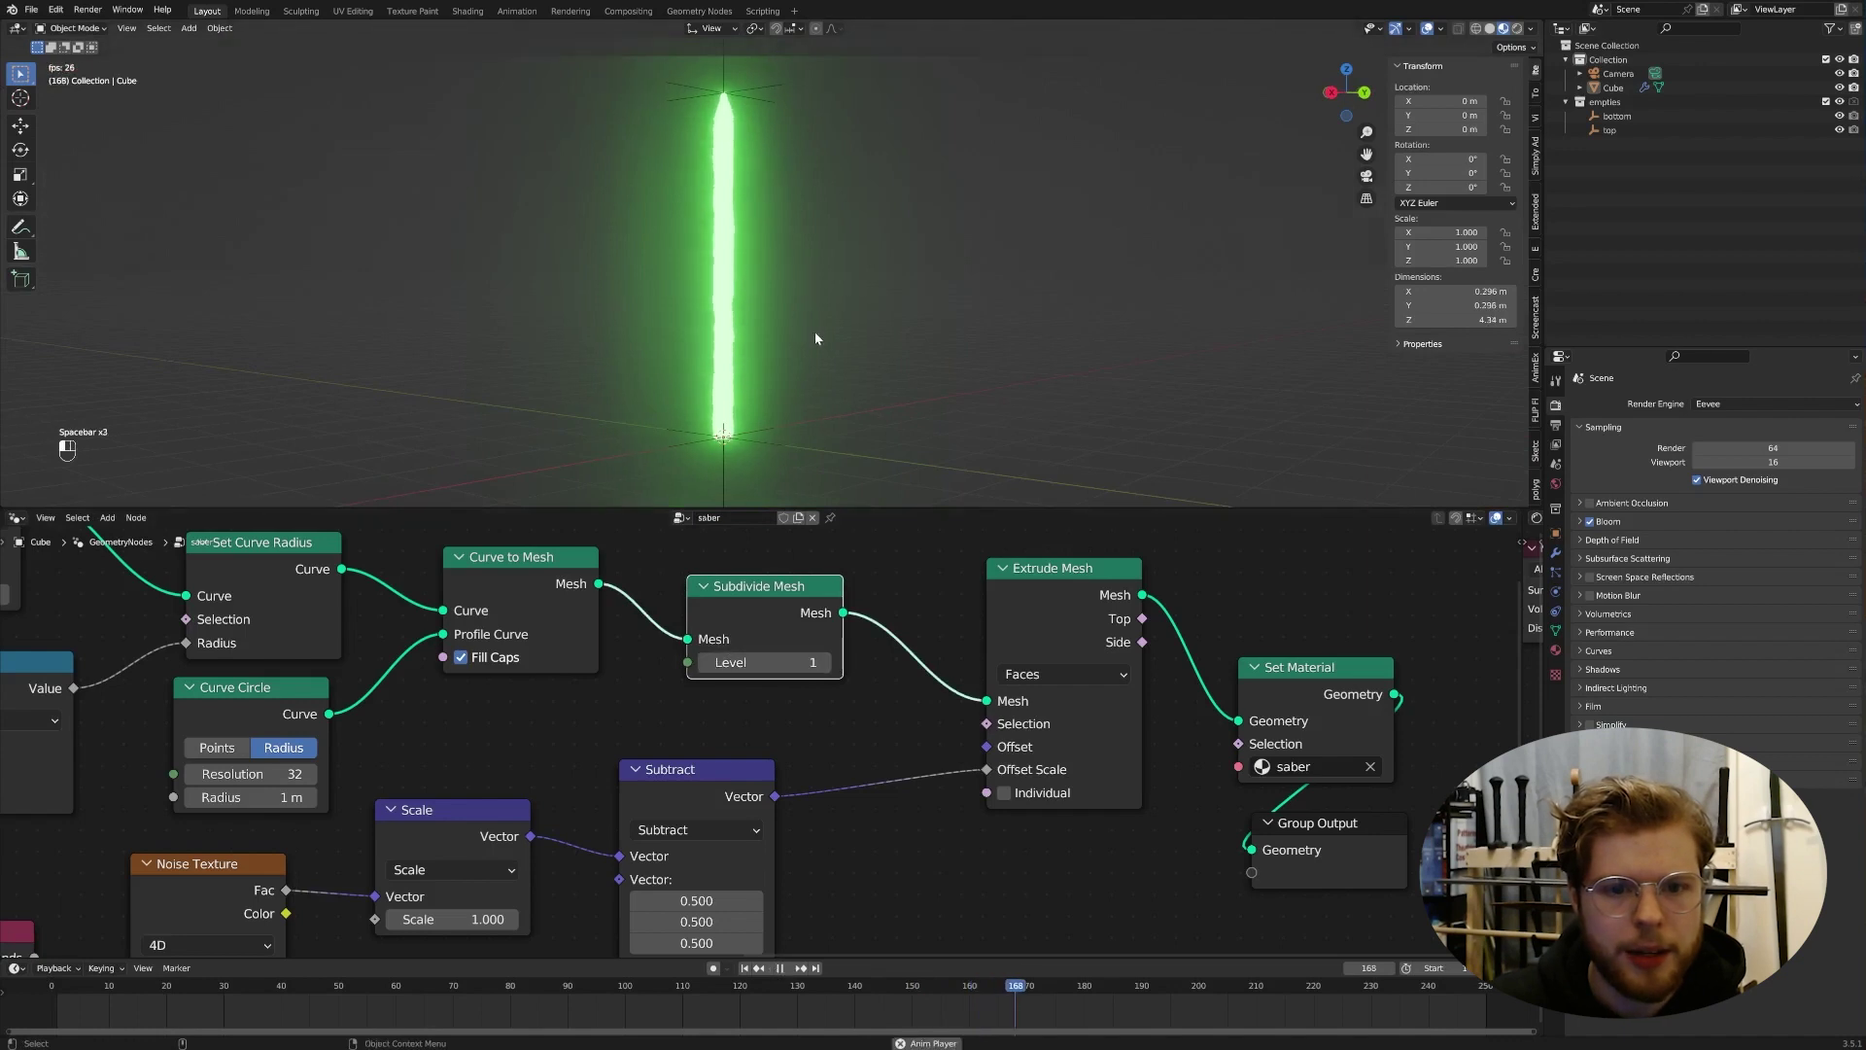
middle_click_drag(814, 331, 848, 342)
key("space")
Step: Raise the Noise Texture's scale to 164.1 and its detail to 13.4, and play the animation to inspect the blade
middle_click_drag(620, 734, 747, 599)
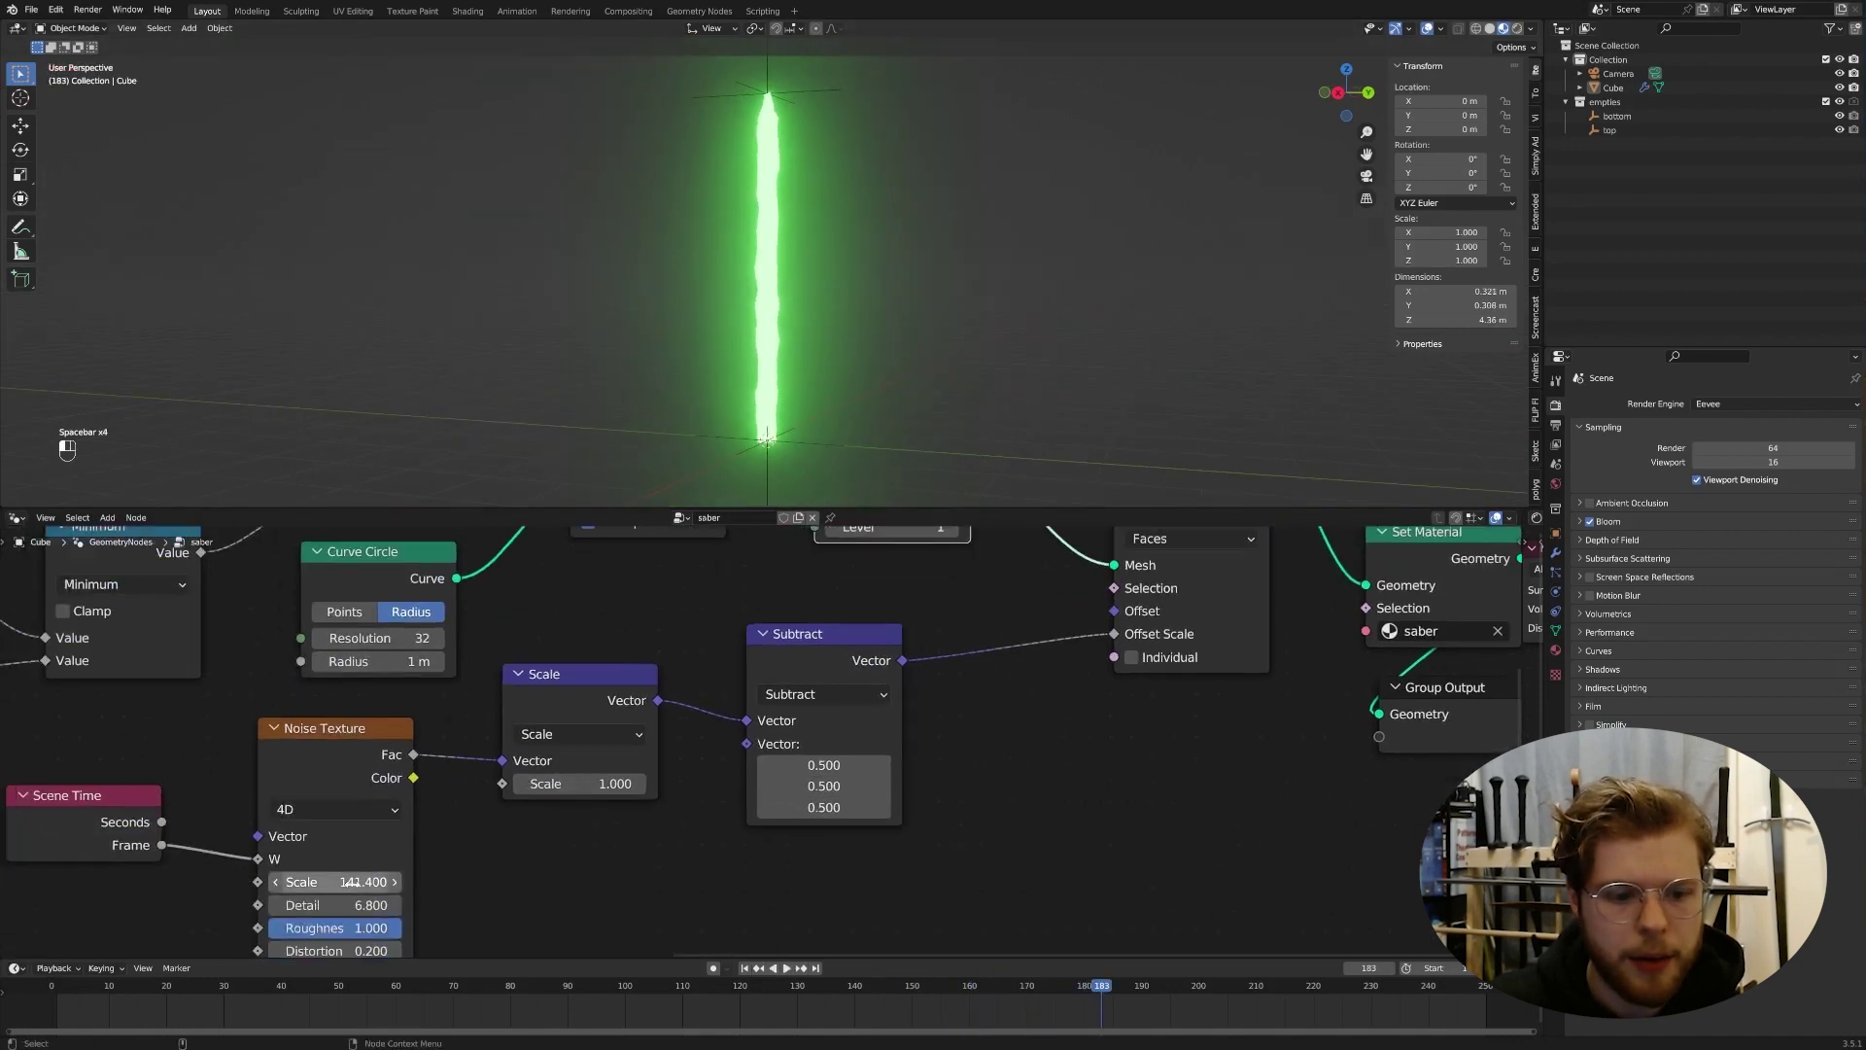
left_click_drag(335, 882, 350, 881)
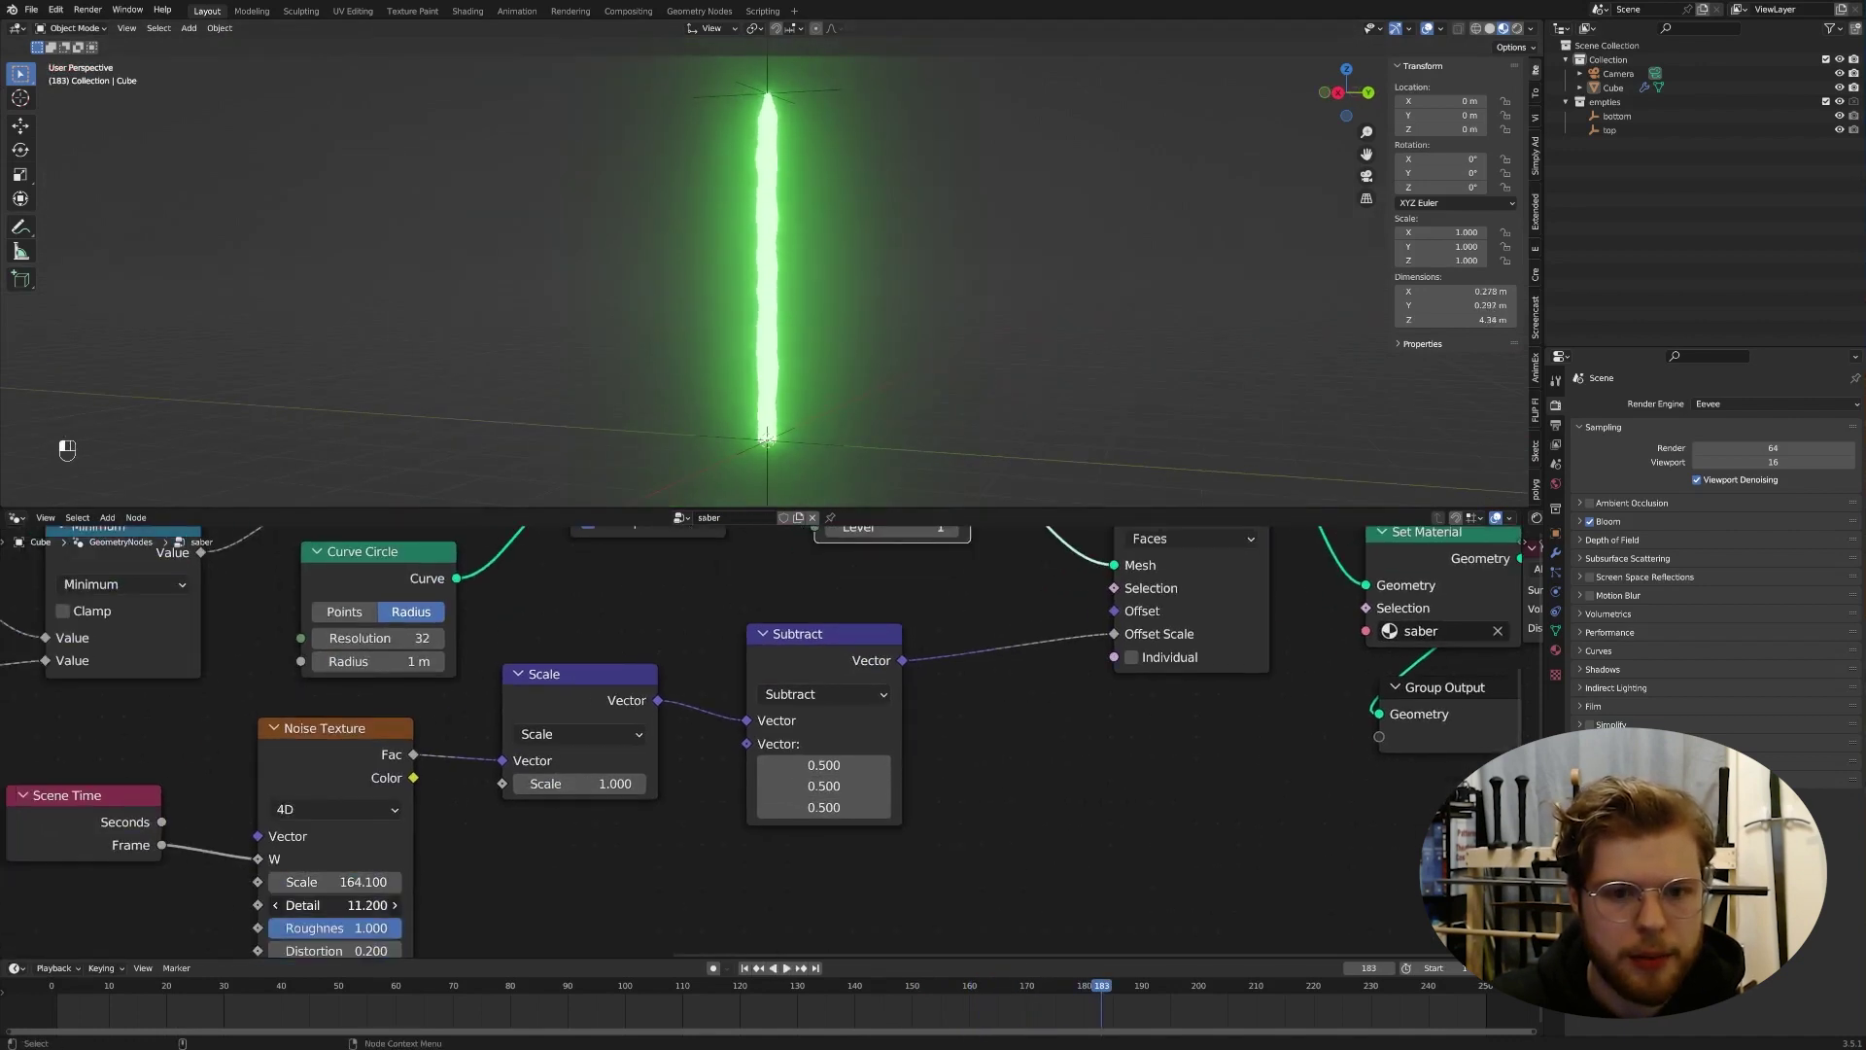
key("space")
scroll(871, 336, "up", 5)
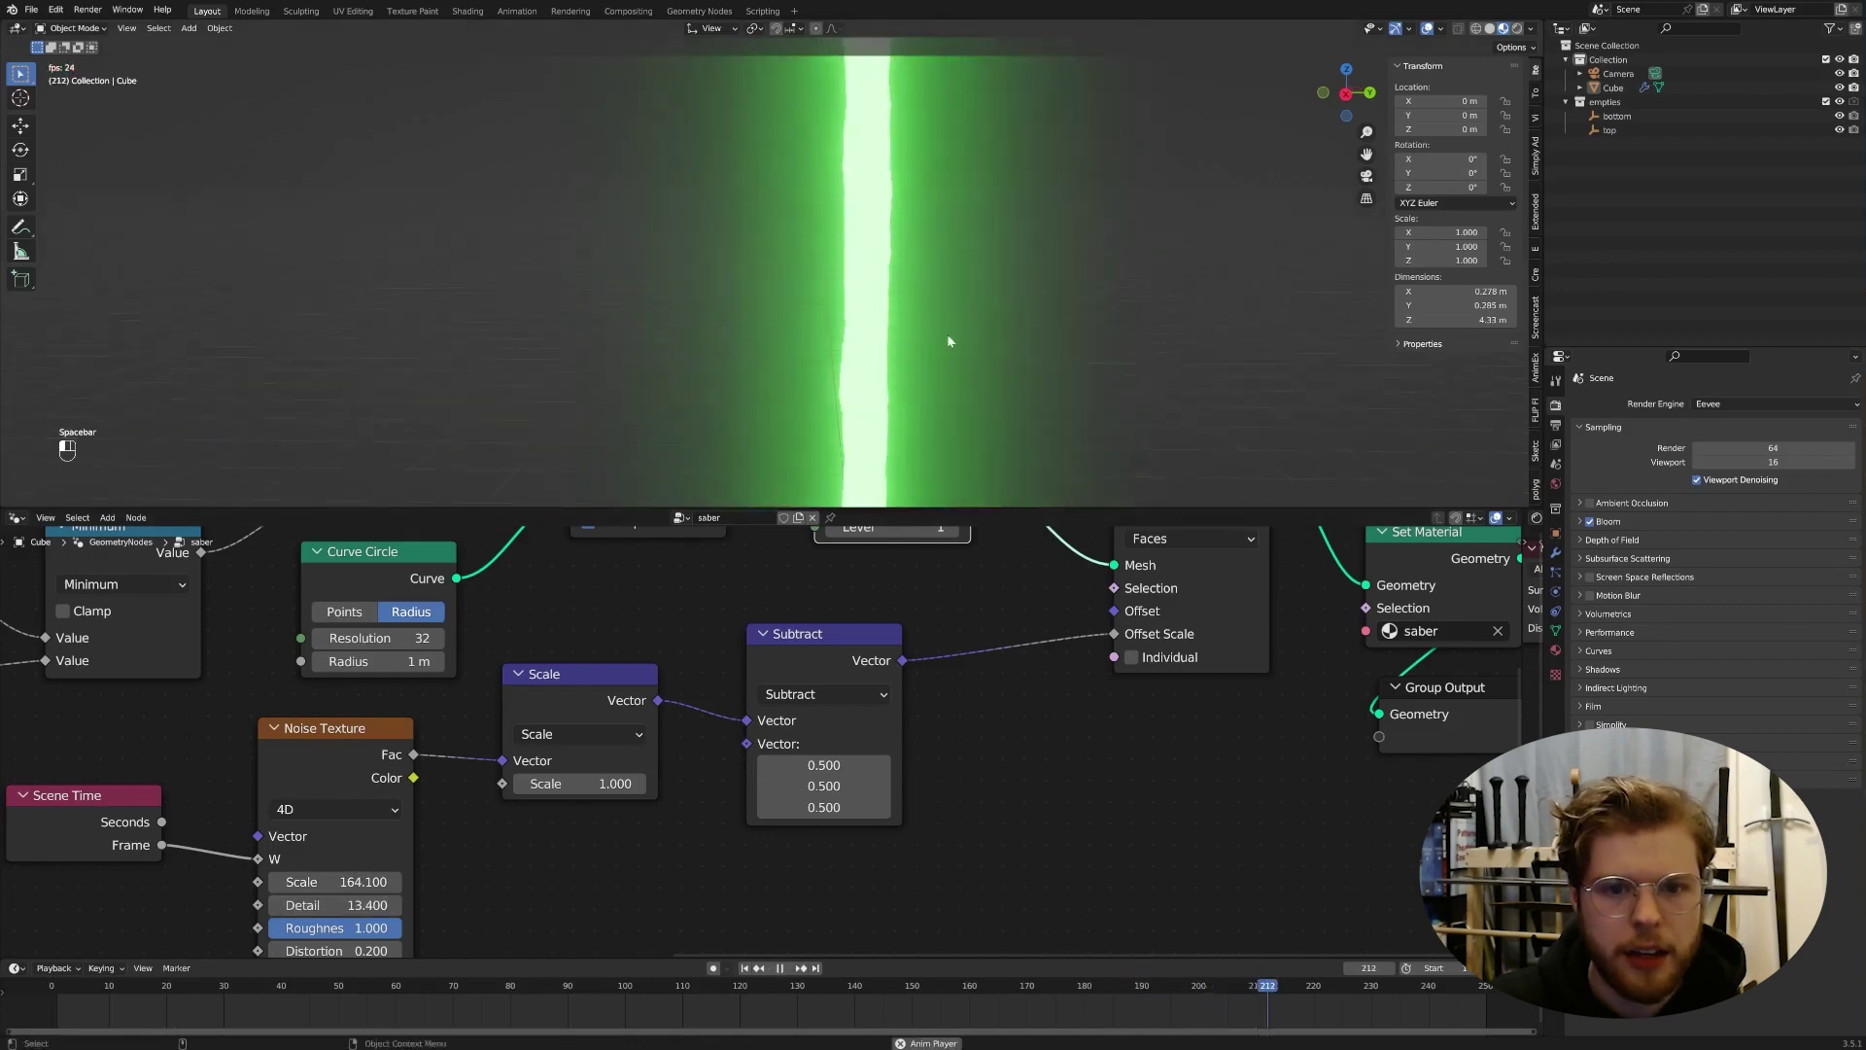
scroll(836, 360, "down", 5)
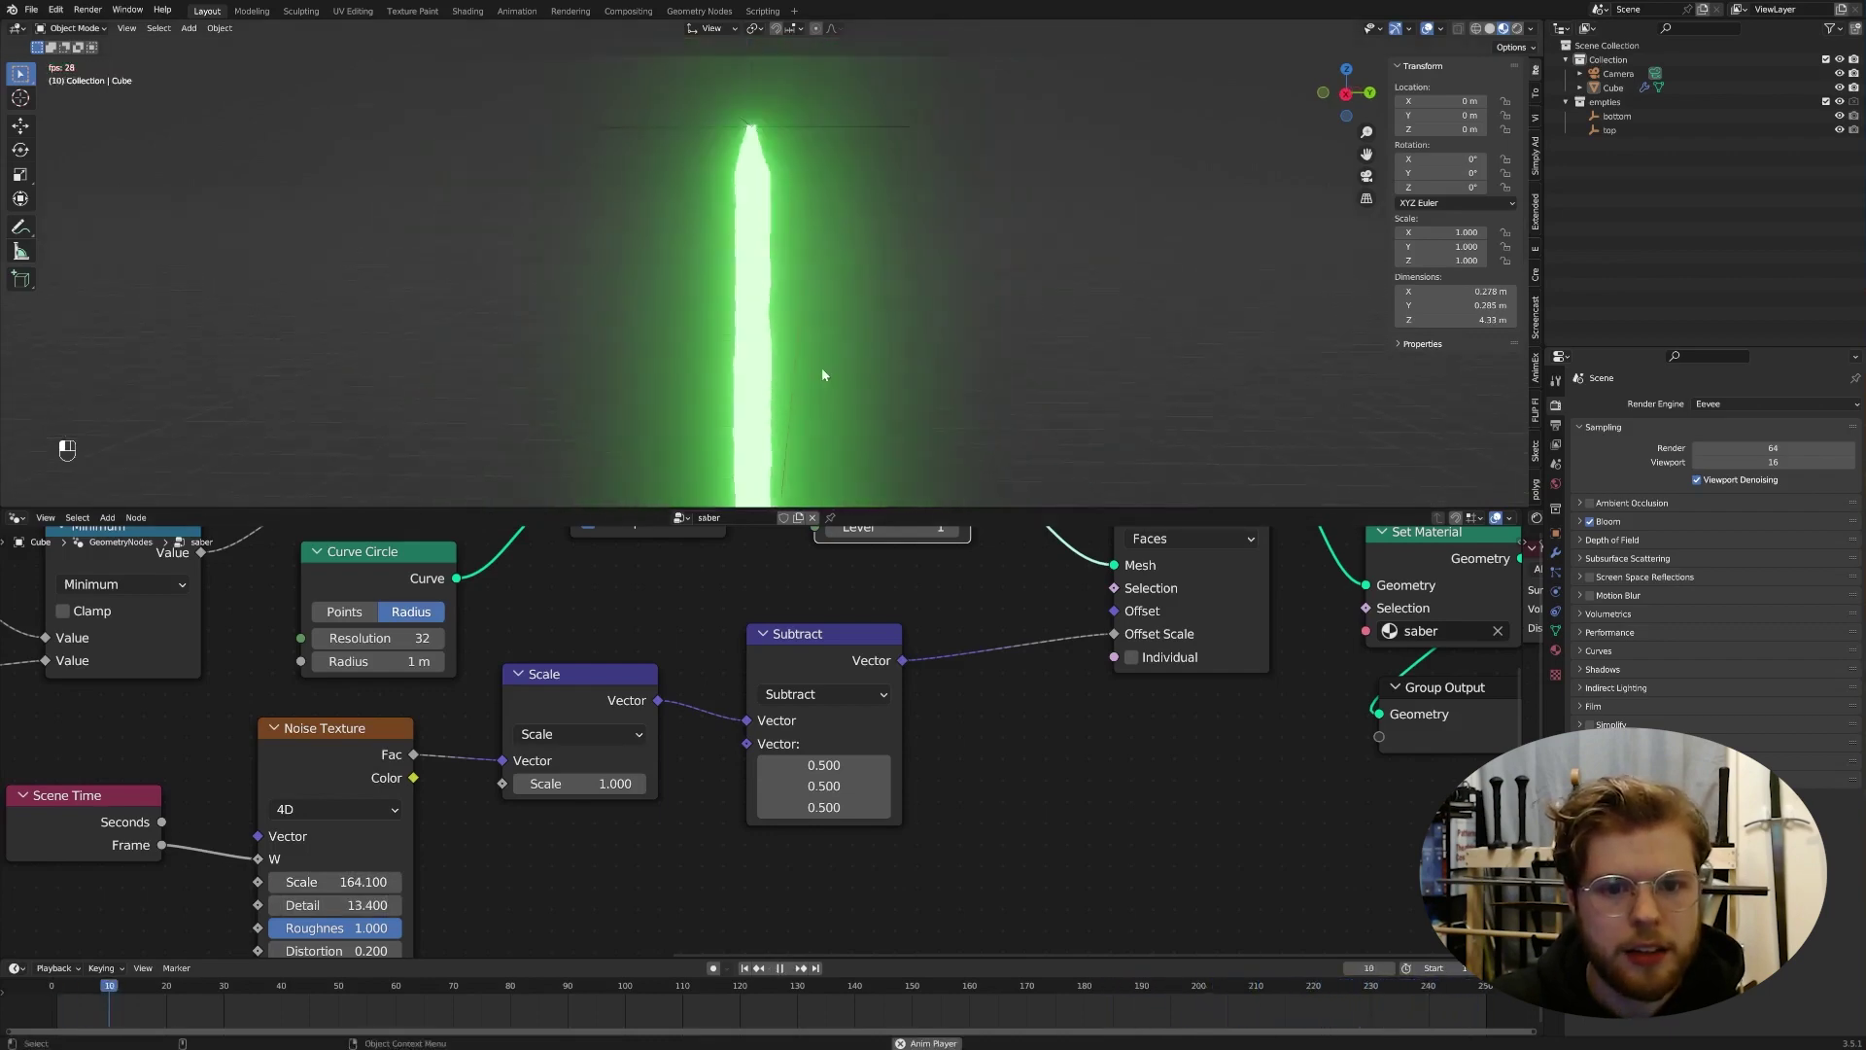
Step: Set the Subdivide Mesh level to 2 and preview the finer flicker up close
middle_click_drag(912, 582, 880, 651)
key("space")
left_click(919, 596)
key("space")
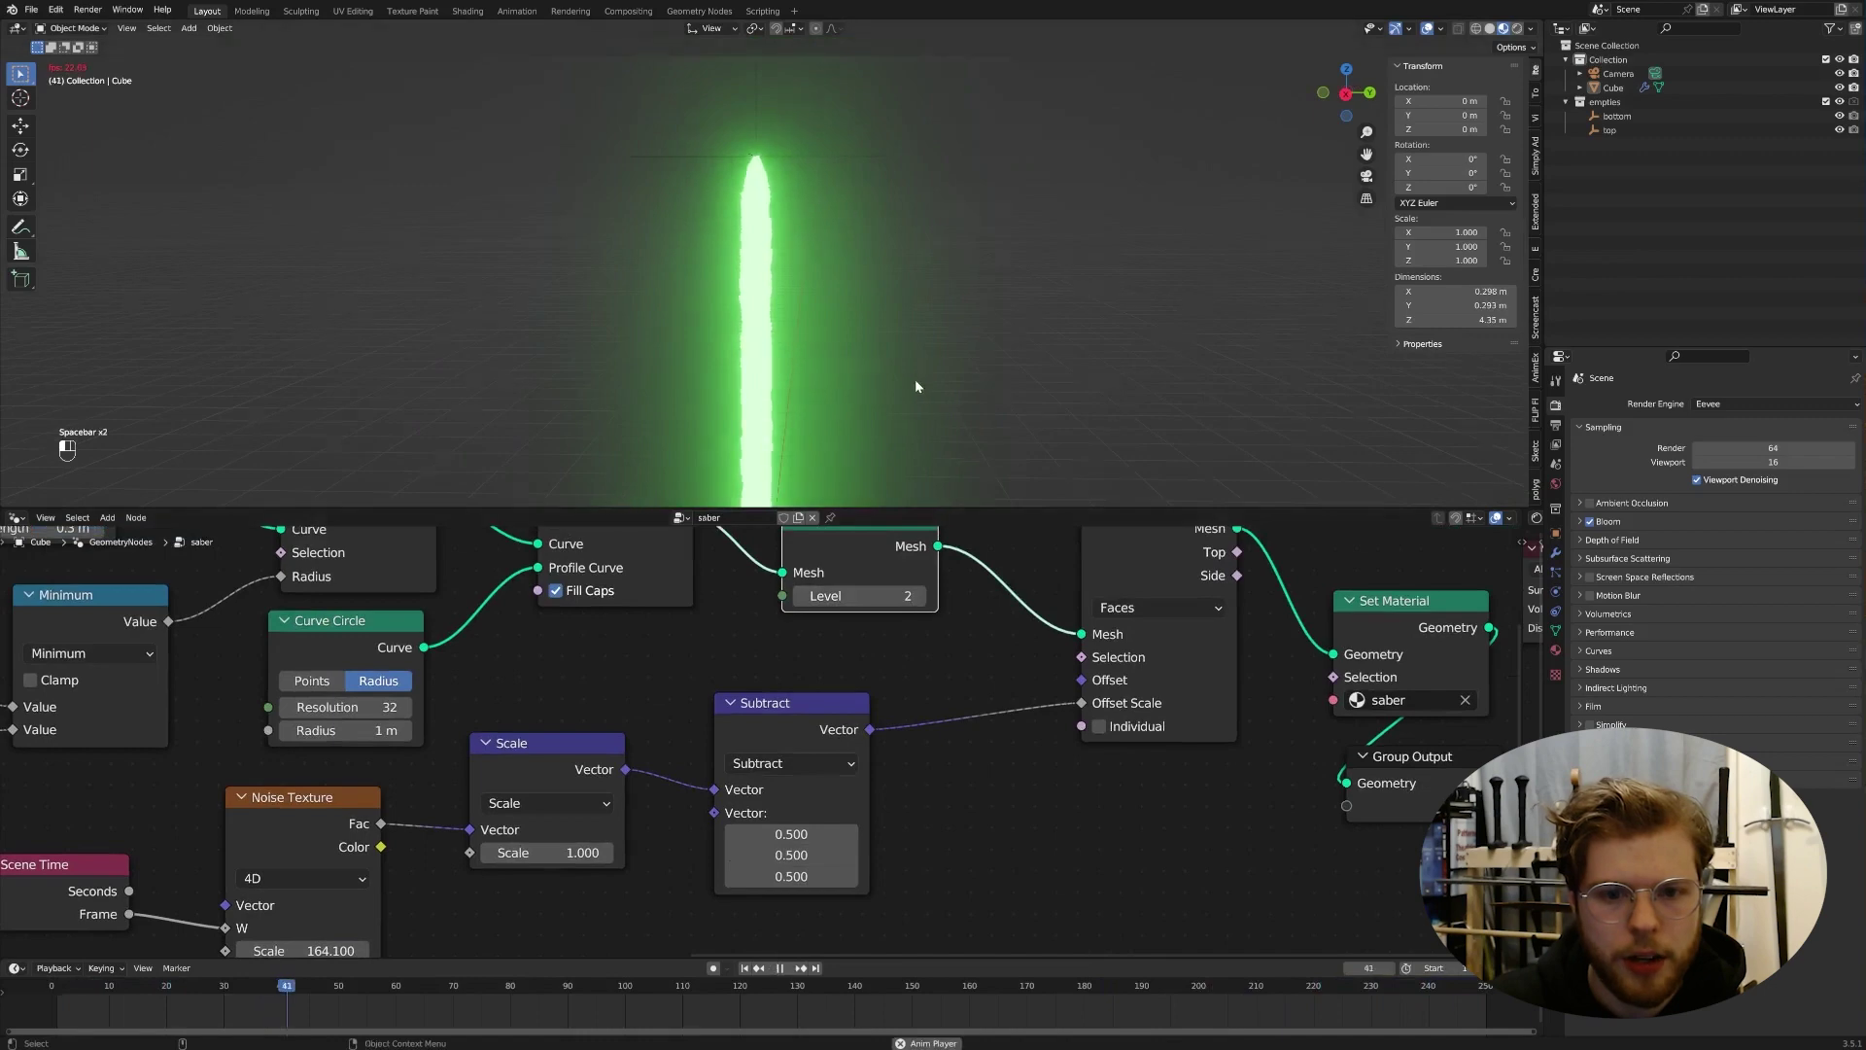
scroll(912, 381, "up", 5)
key("space")
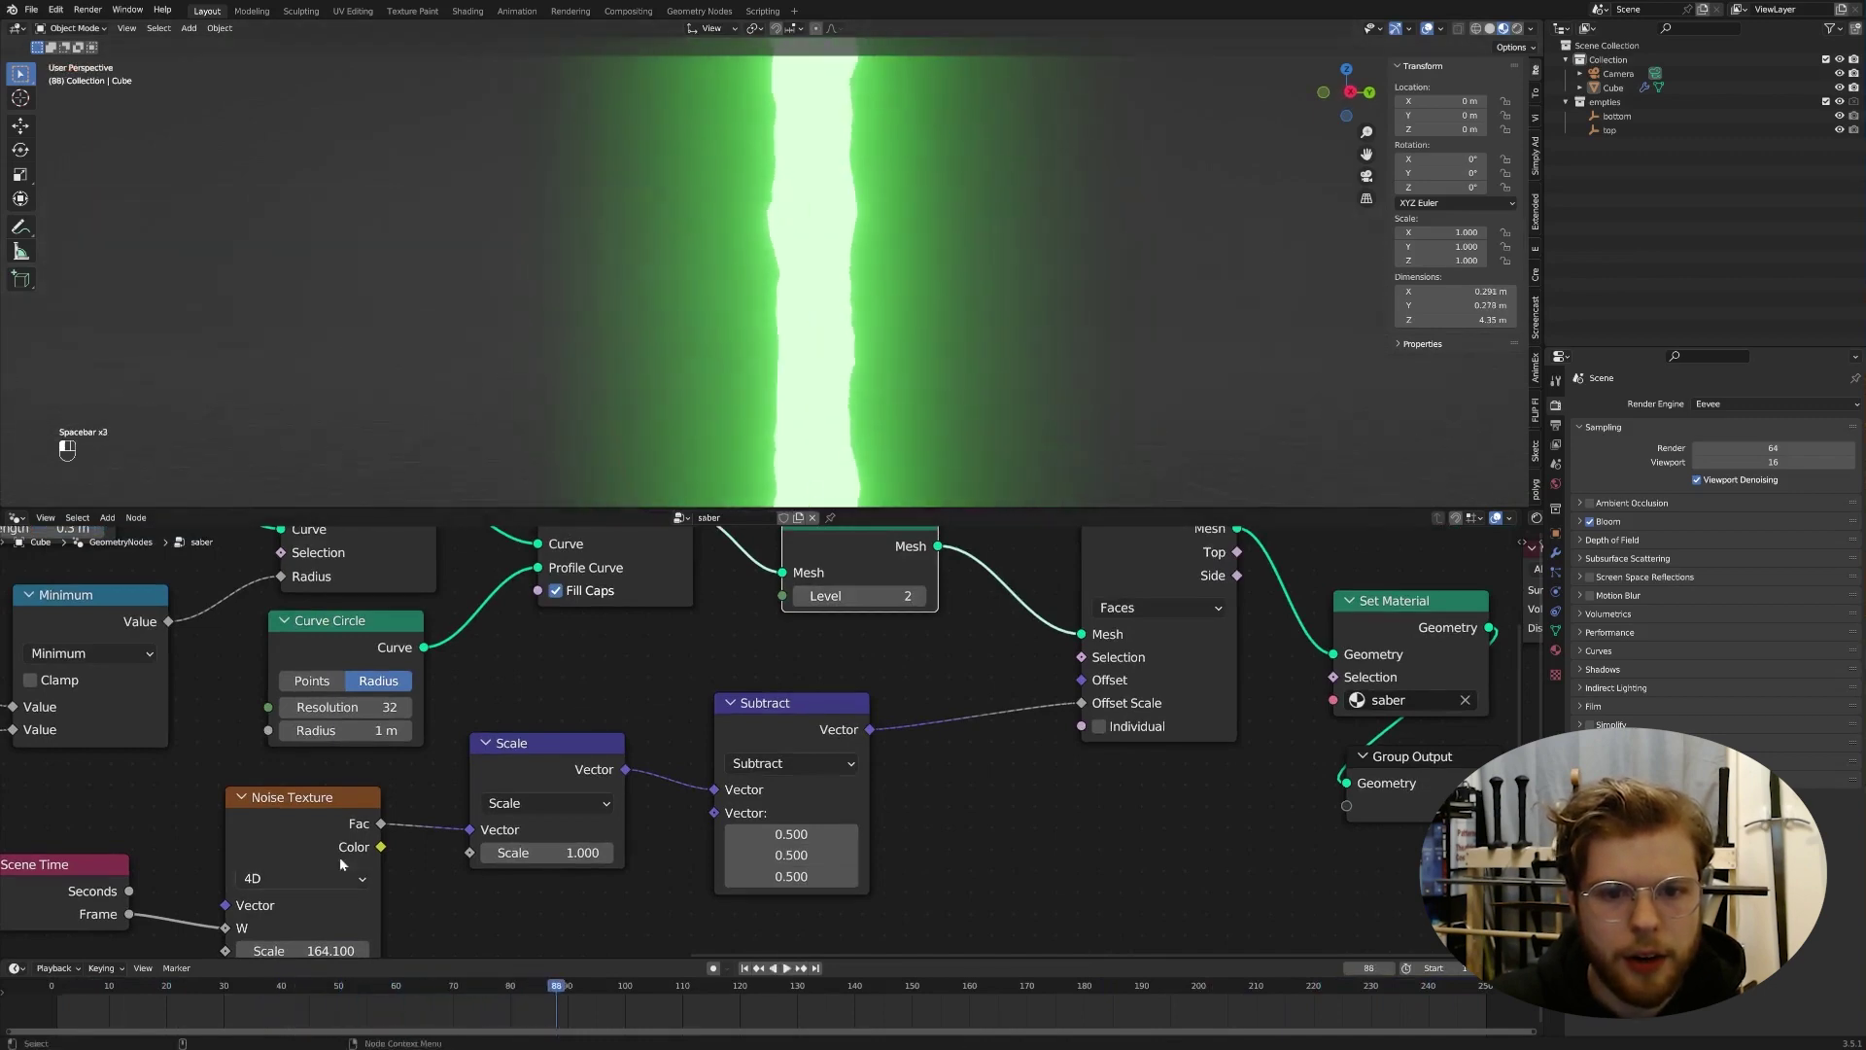
Step: Raise the Noise Texture's detail to 15 and play the animation to check the blade
middle_click_drag(495, 866, 495, 729)
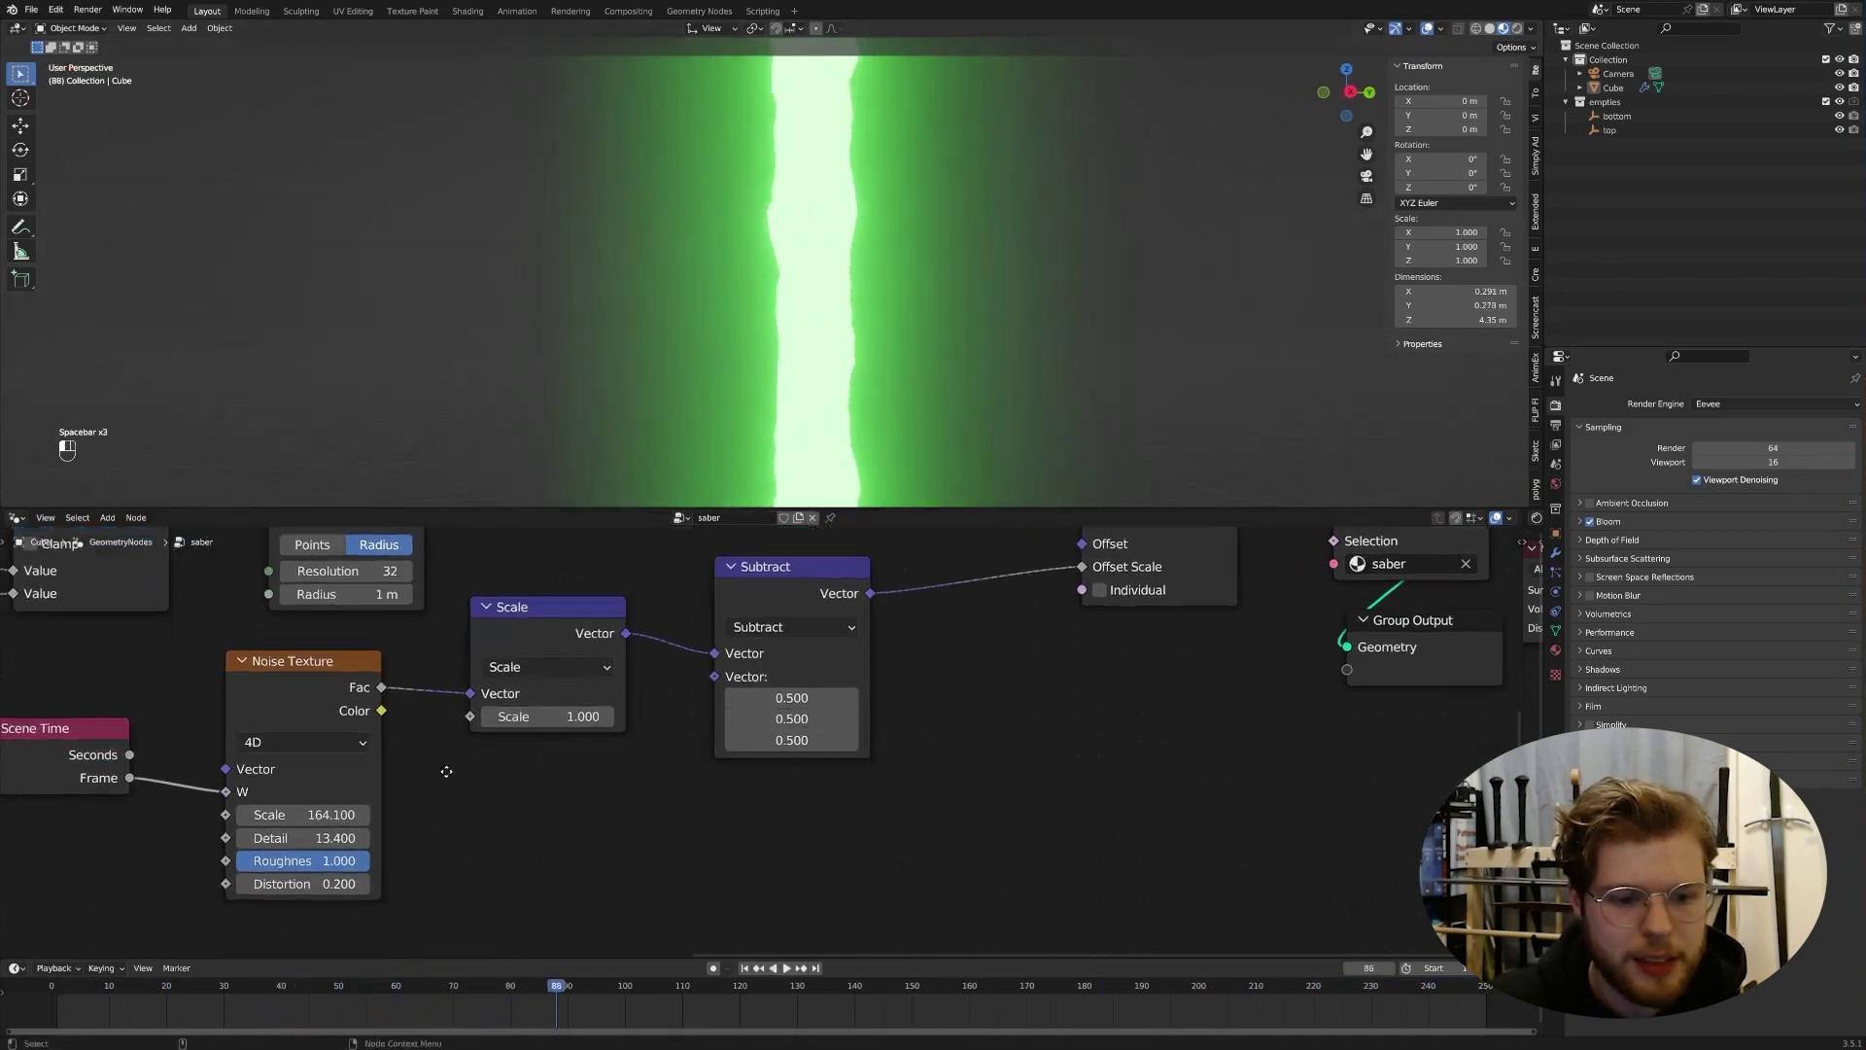
left_click(297, 848)
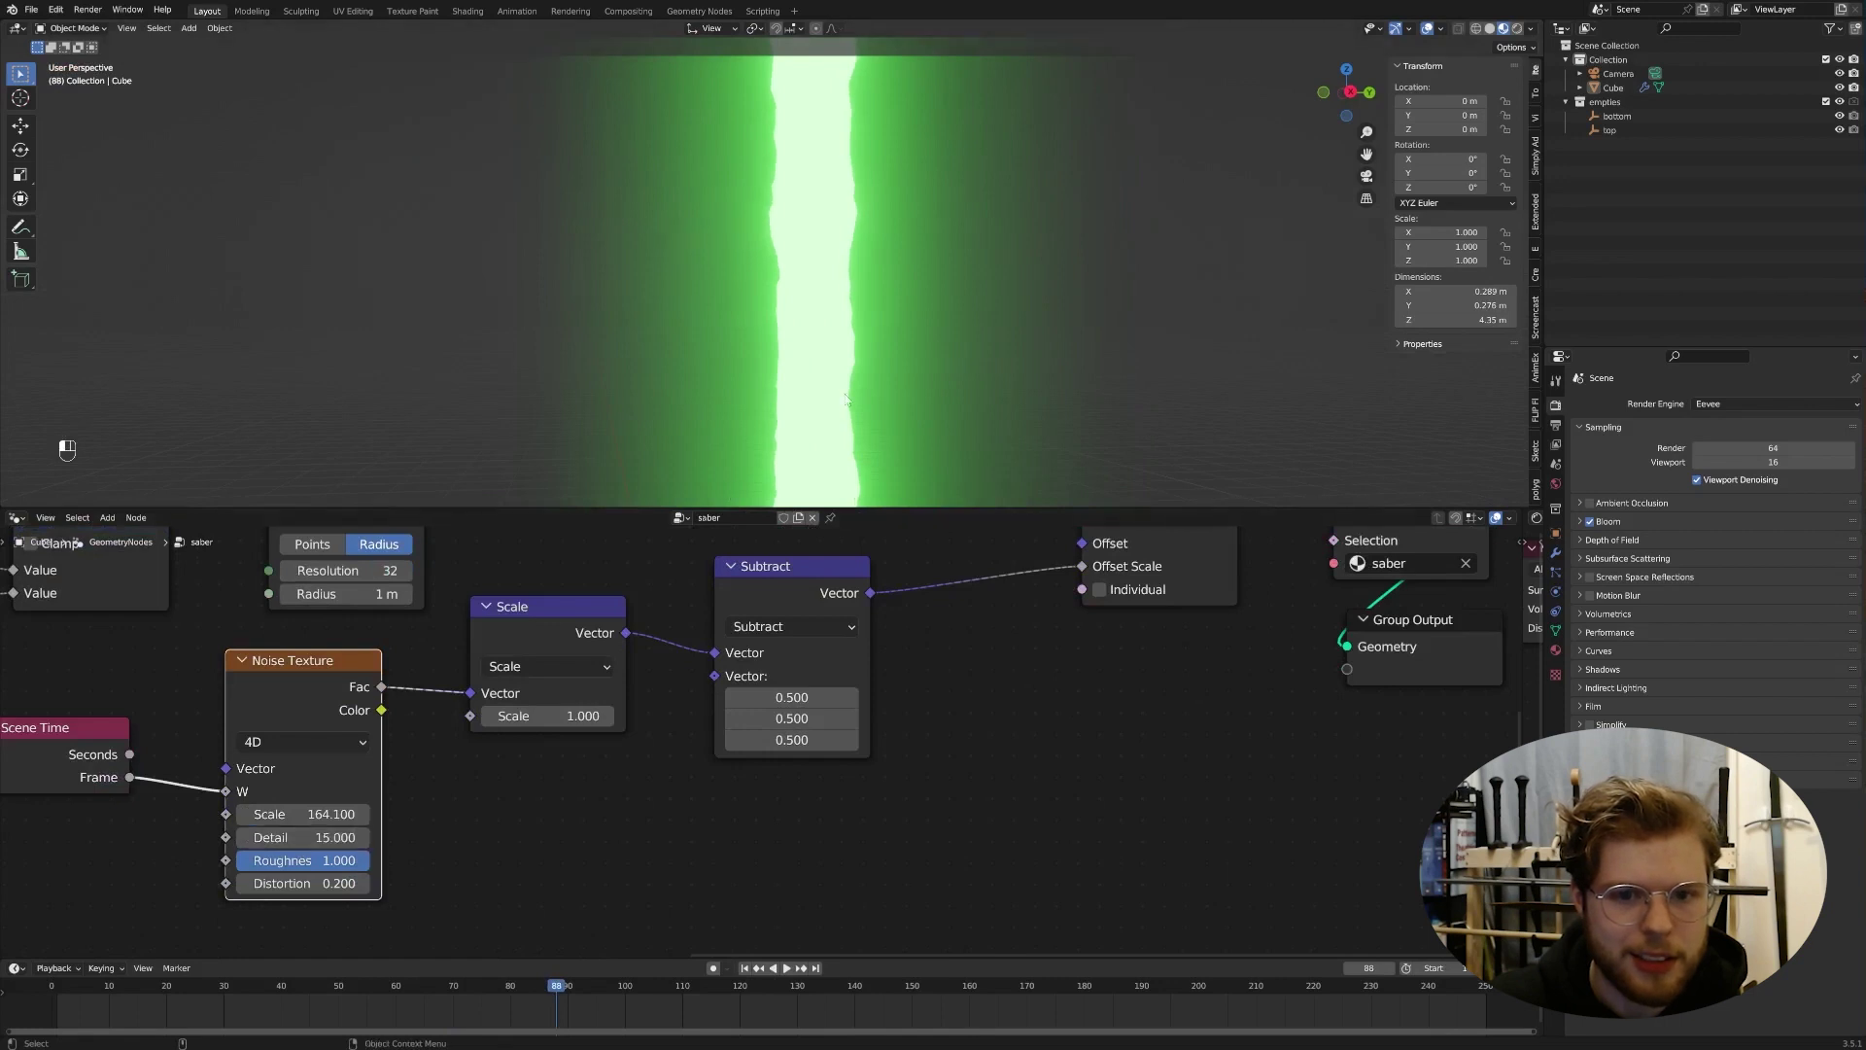
scroll(848, 389, "down", 8)
key("space")
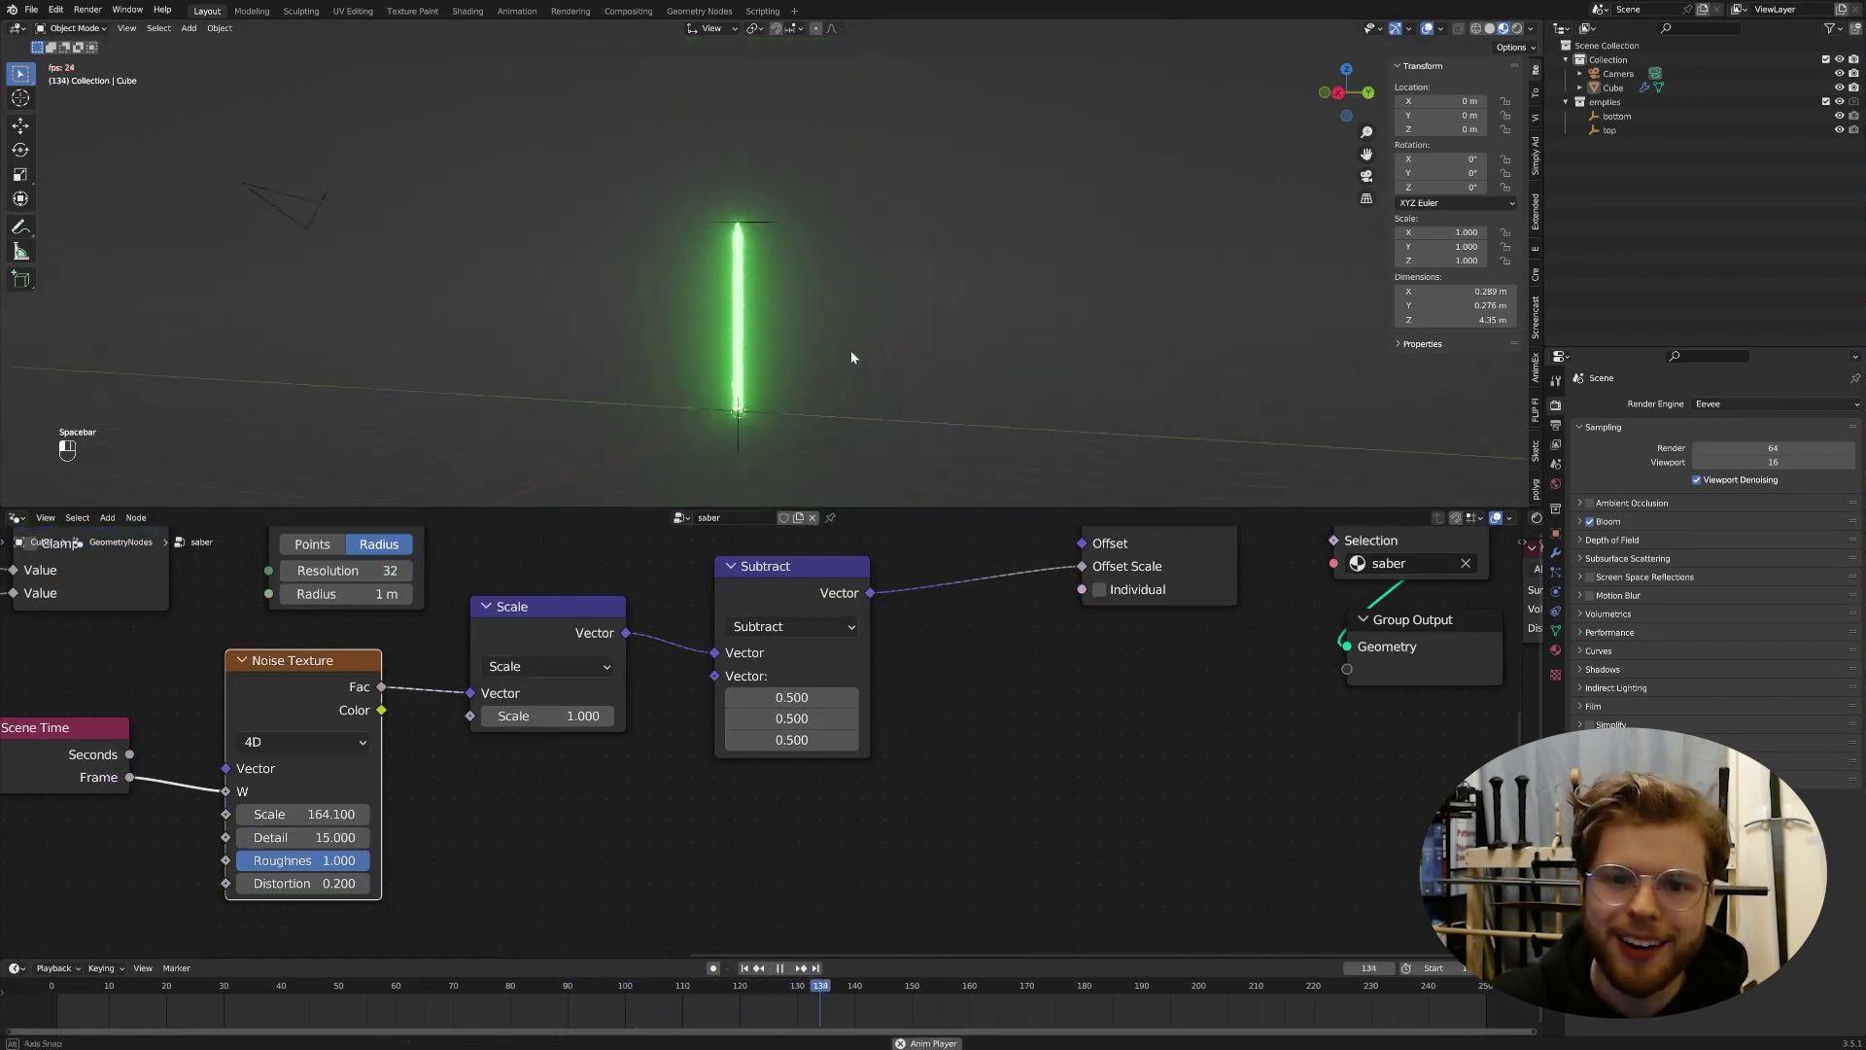
scroll(762, 477, "up", 4)
Step: Try 0.9 on the vector Scale node, preview the blade, and set the value to 0.95
left_click_drag(549, 717, 539, 716)
middle_click_drag(763, 358, 809, 344)
scroll(799, 356, "down", 4)
key("space")
scroll(802, 385, "up", 4)
key("space")
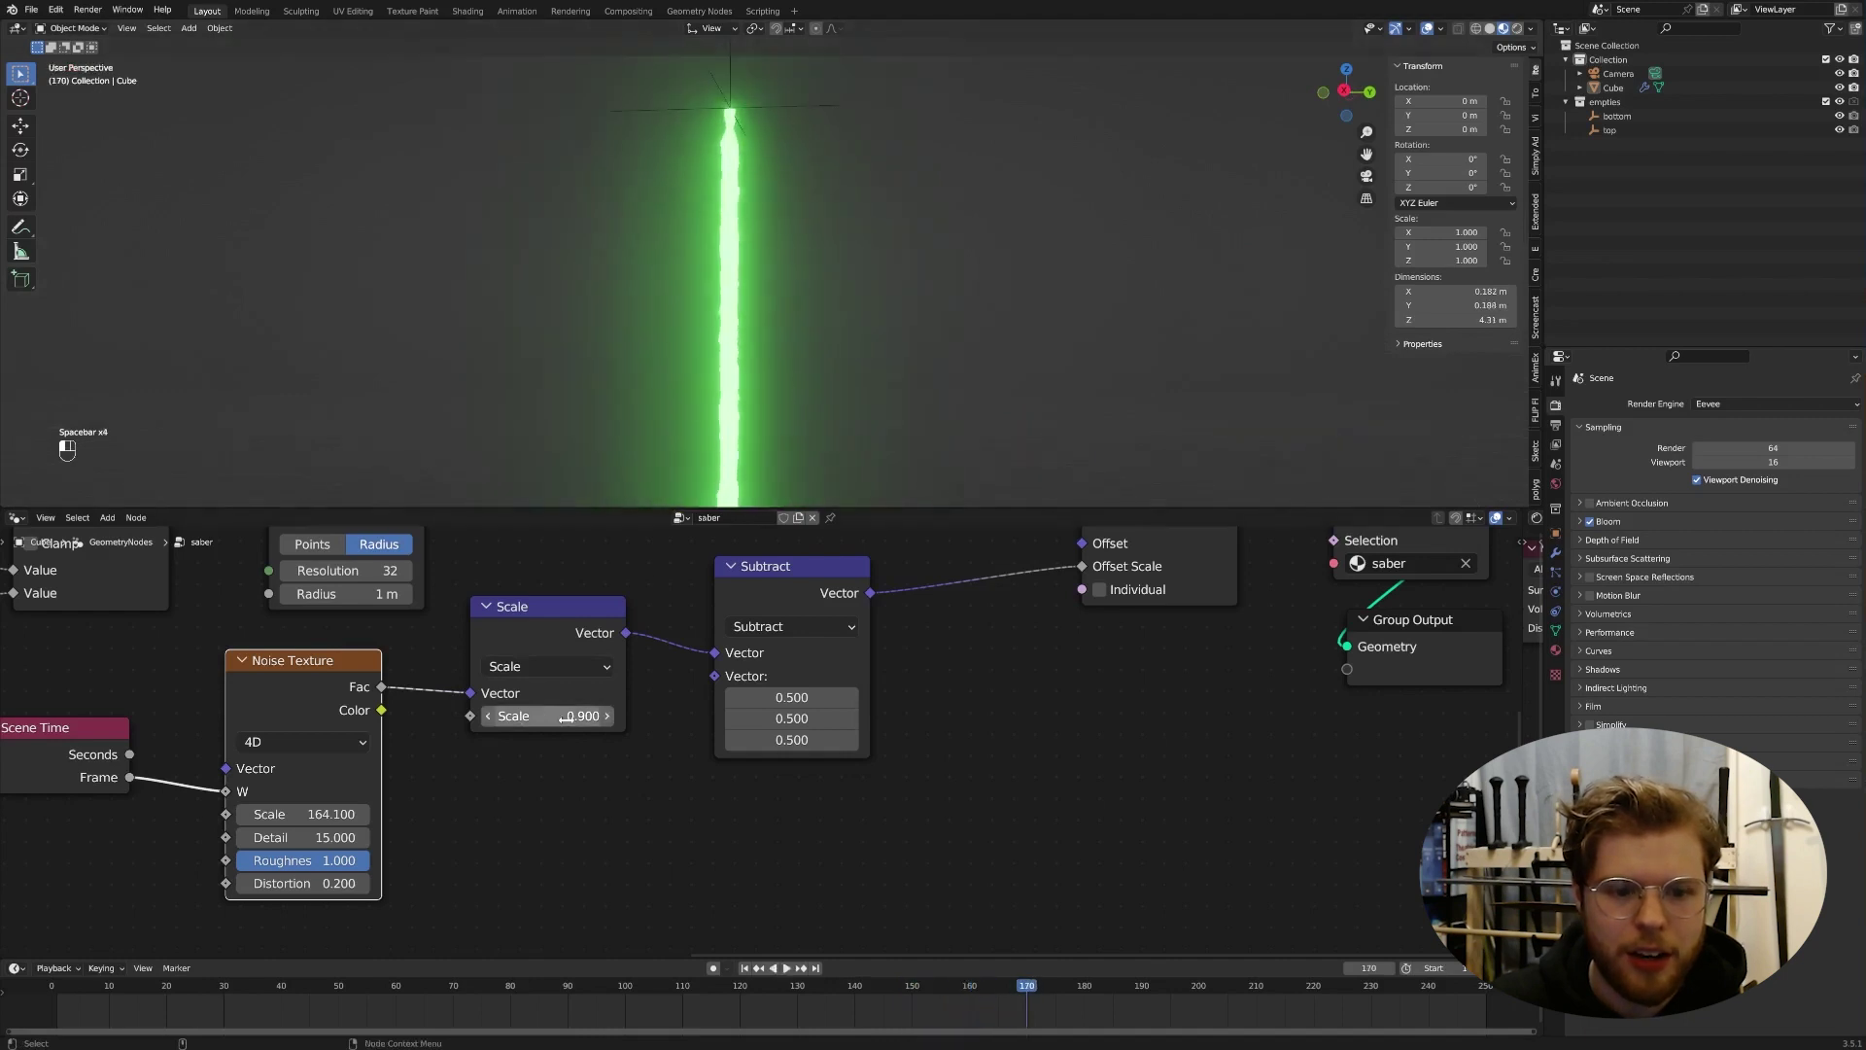
type("5")
key("Return")
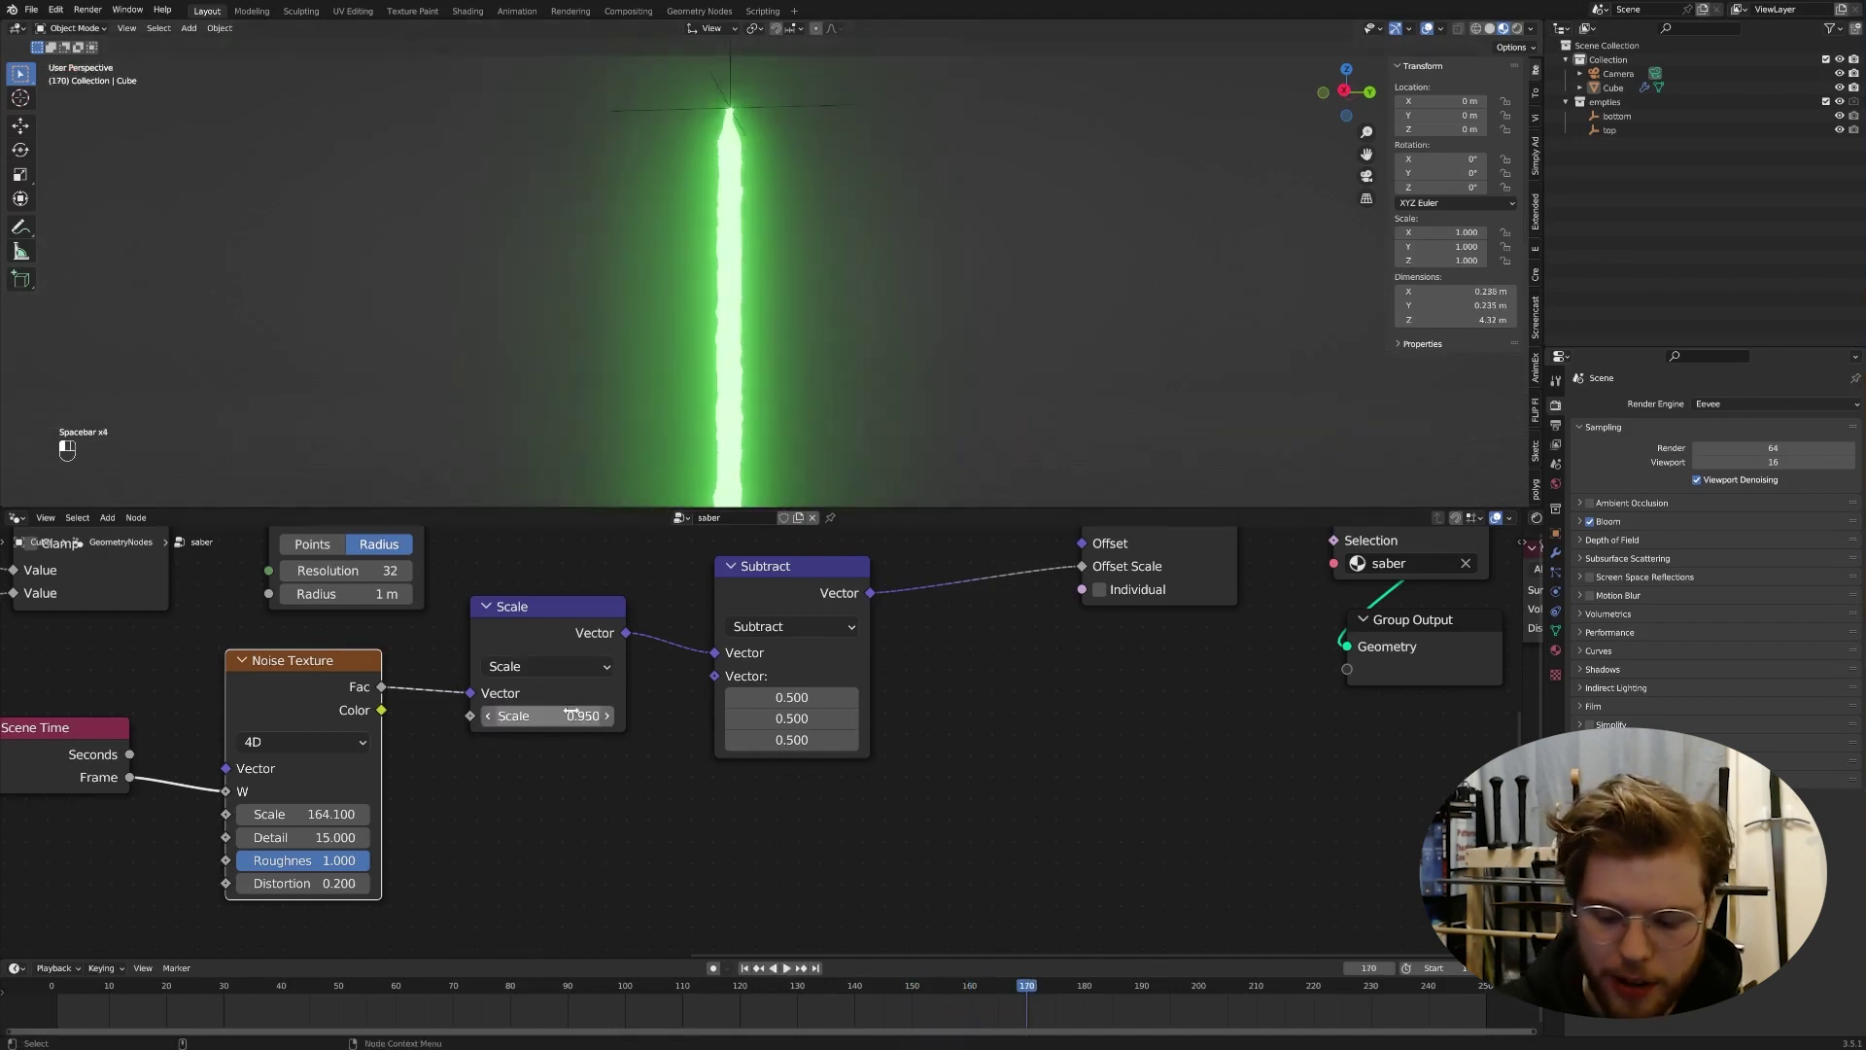
Step: Play the animation and examine the blade's flicker from several angles and in the front view
key("space")
scroll(612, 336, "down", 3)
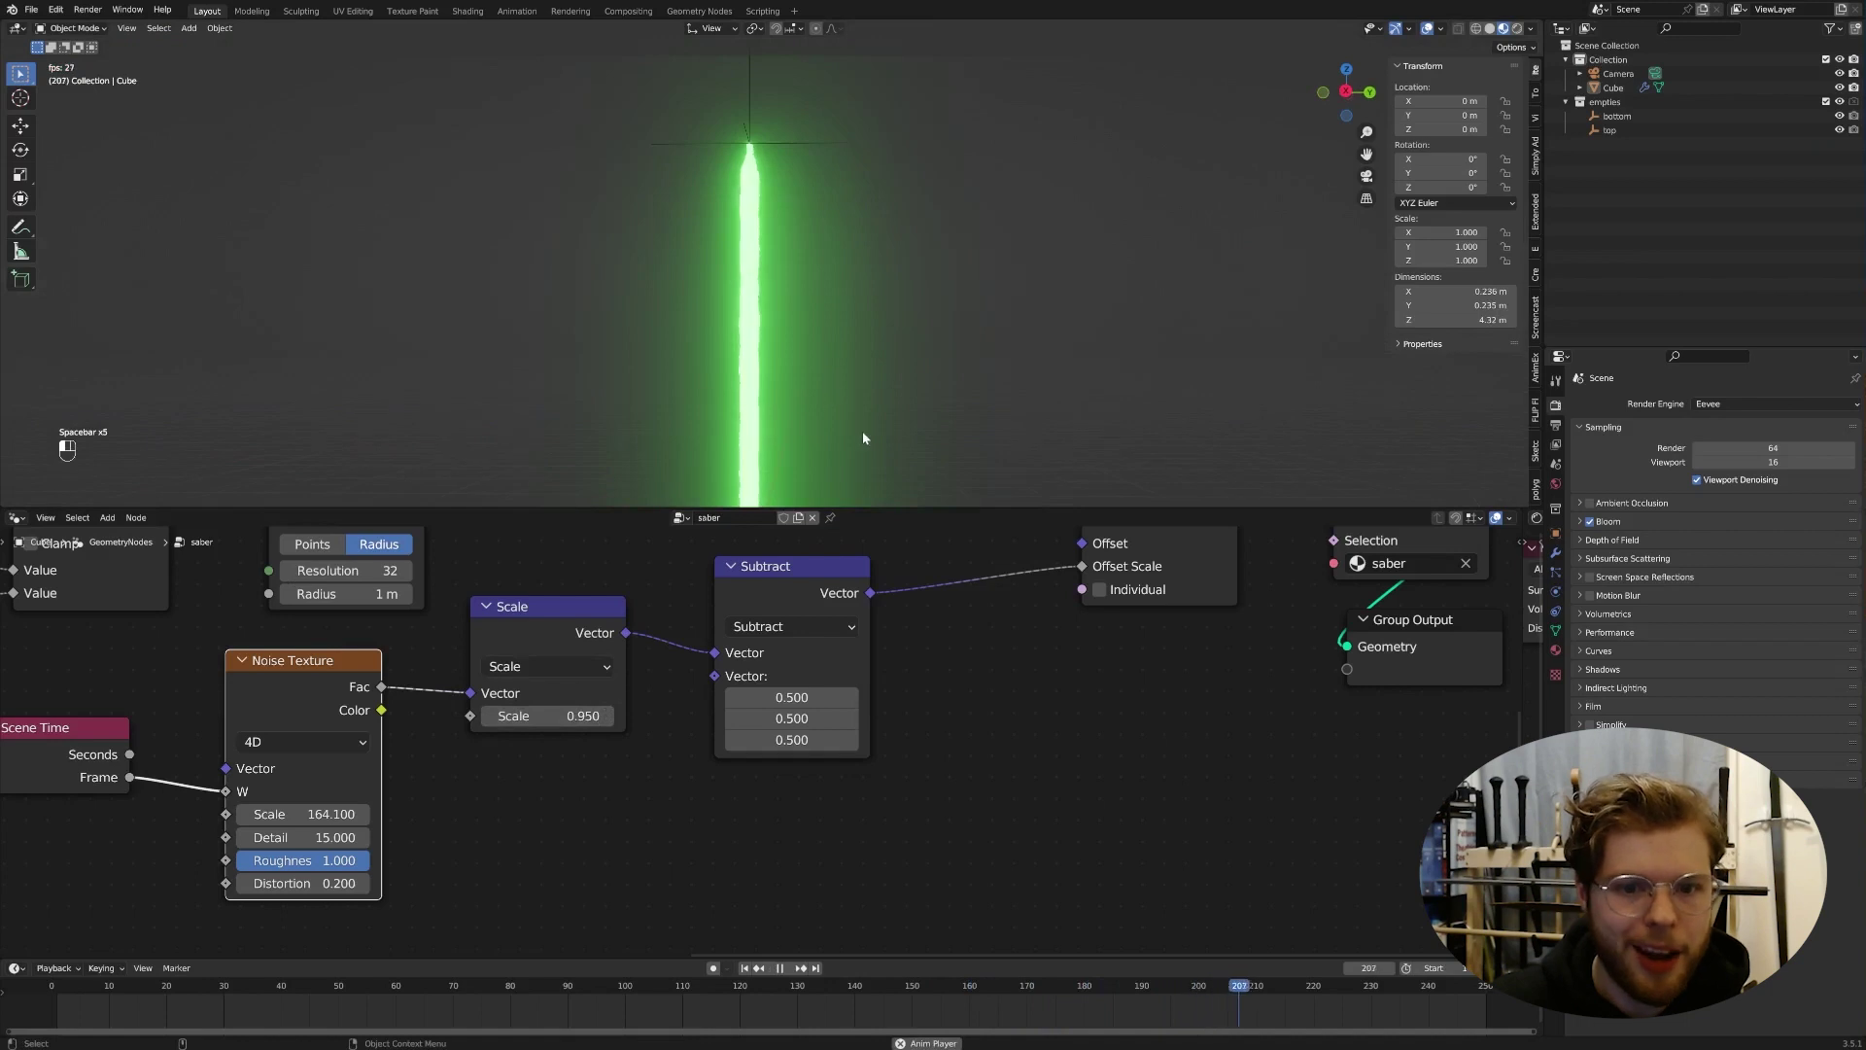
middle_click_drag(860, 370, 938, 316)
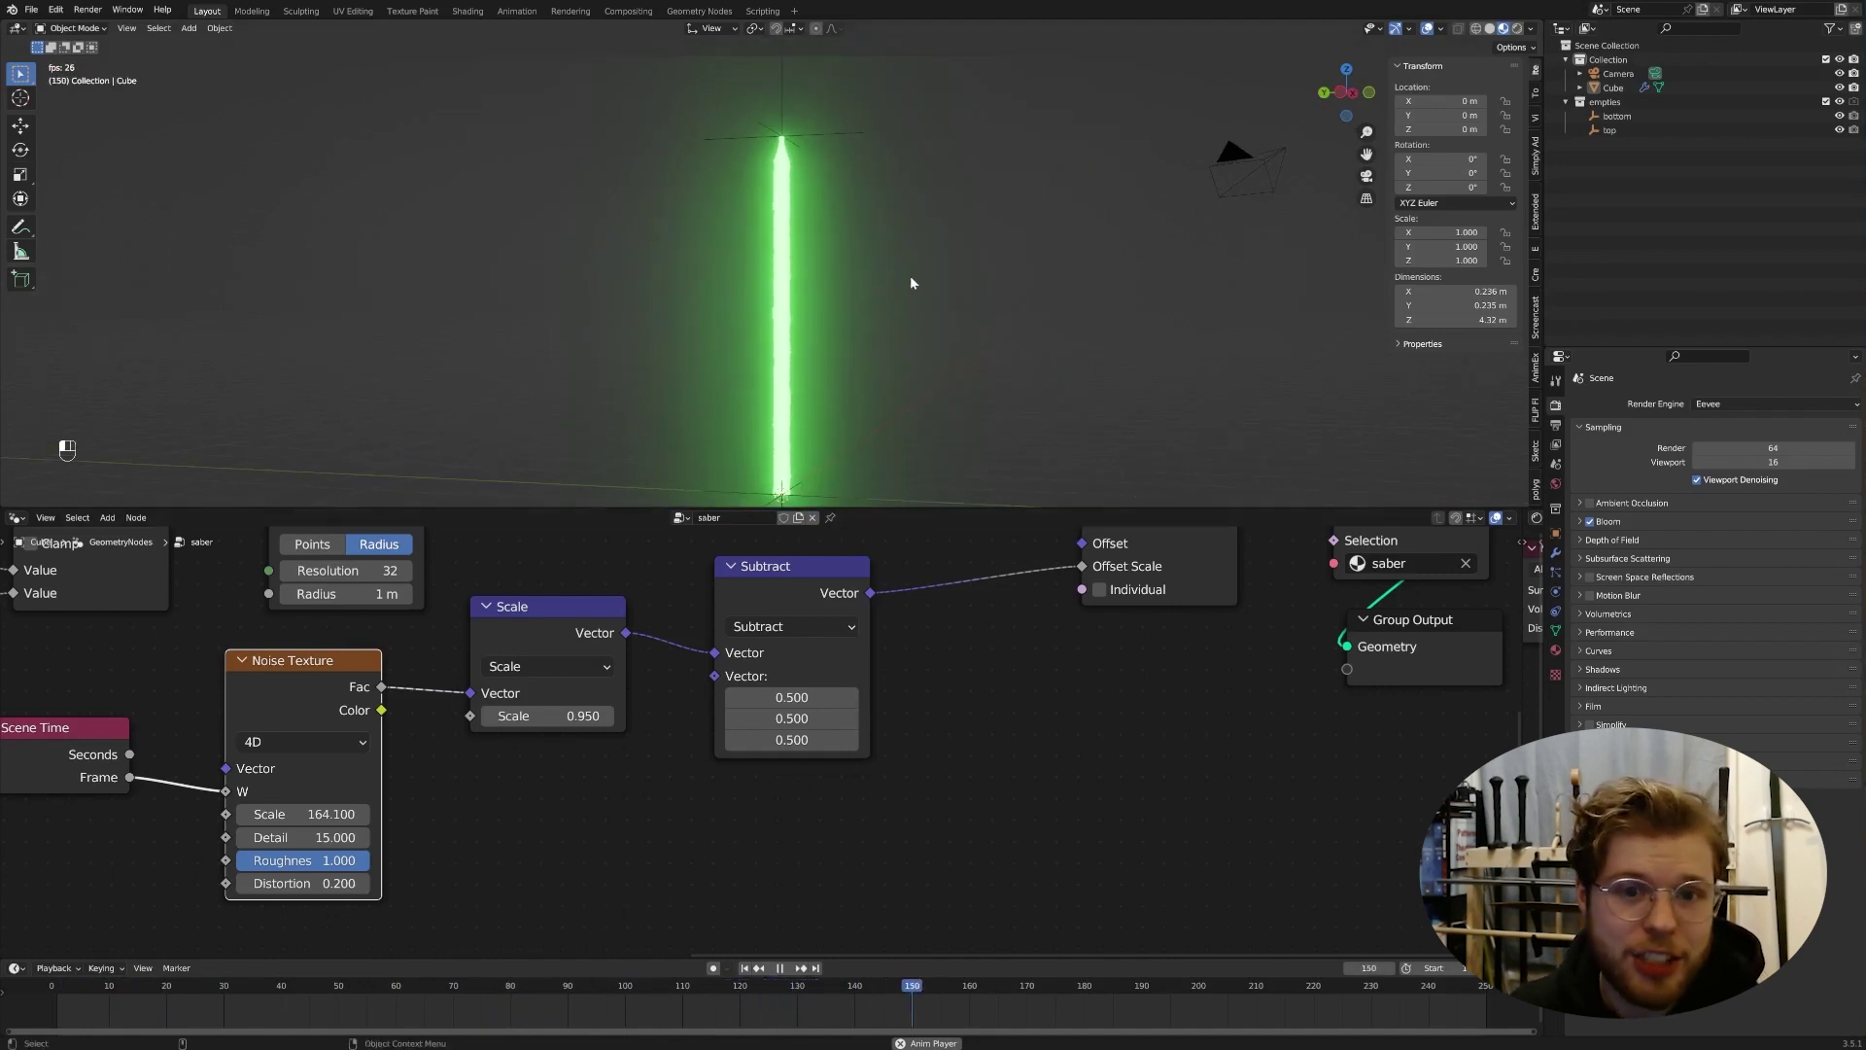
scroll(911, 283, "down", 5)
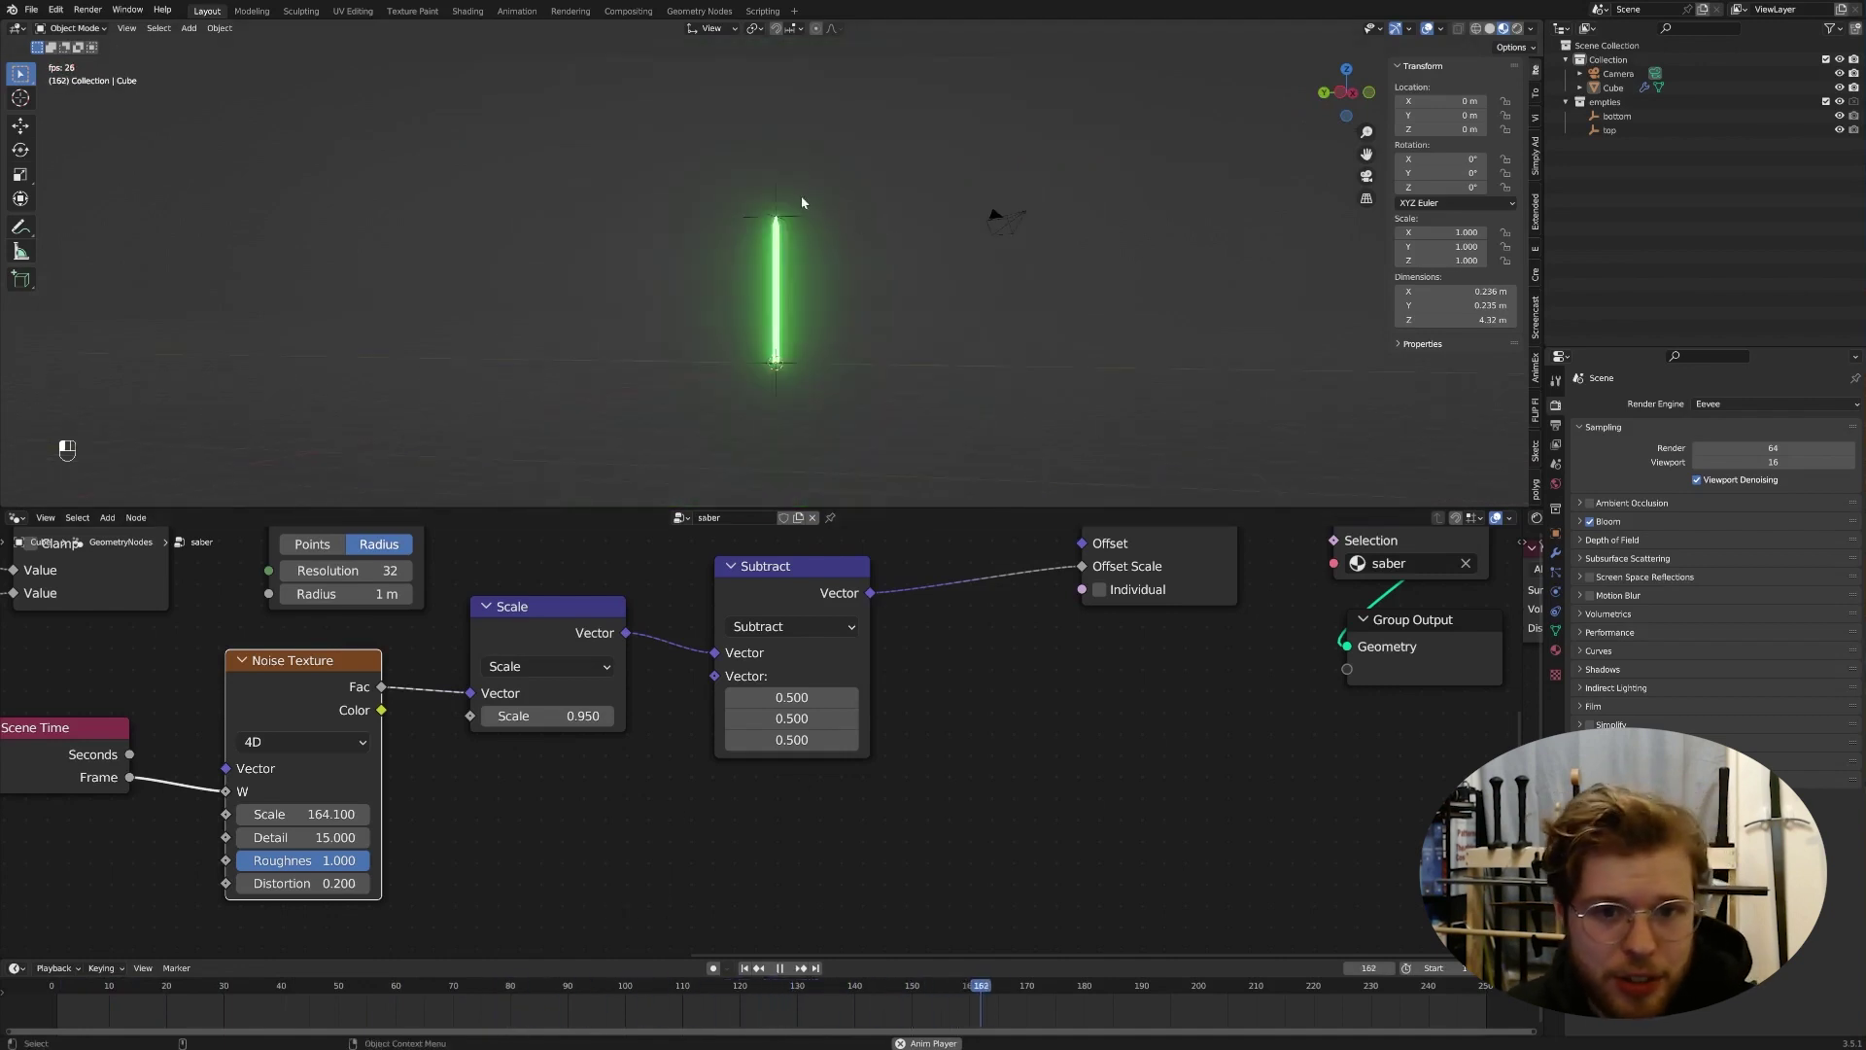
left_click(1368, 93)
scroll(977, 321, "up", 3)
middle_click_drag(919, 343, 873, 371, "shift")
scroll(856, 374, "up", 6)
scroll(724, 330, "down", 2)
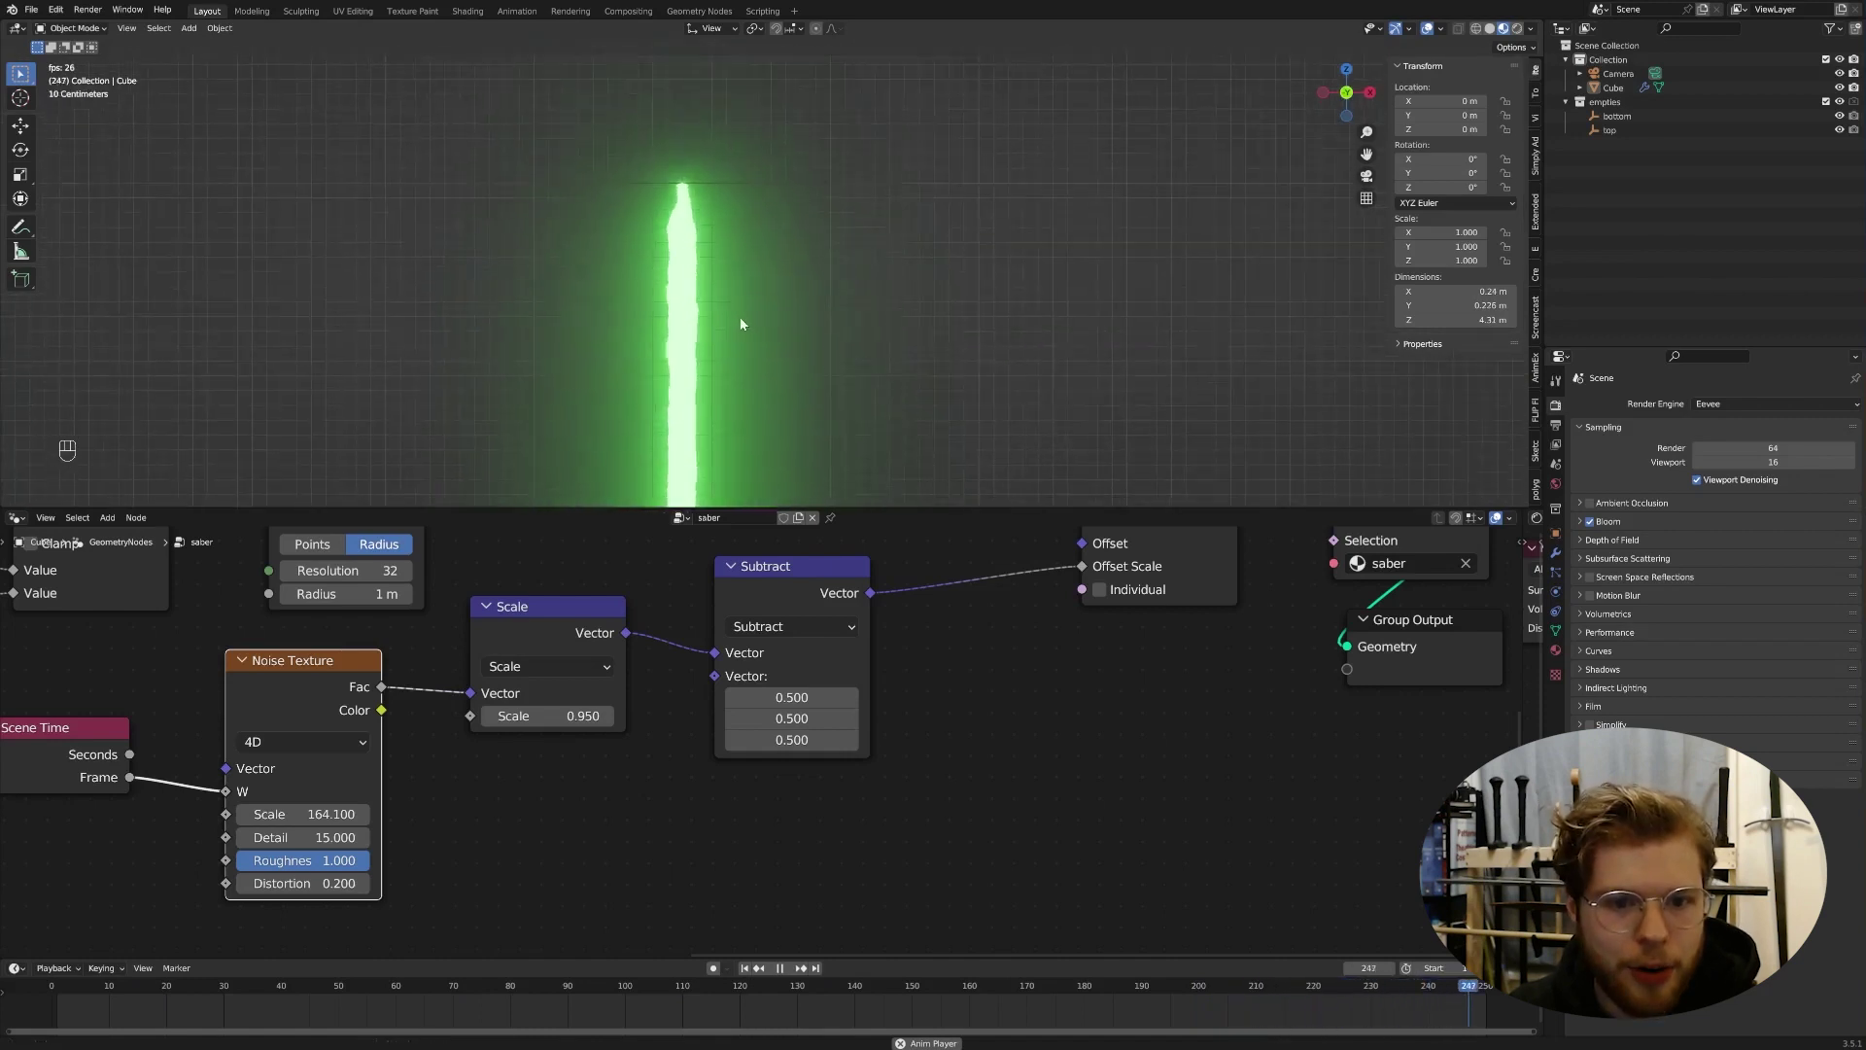
Step: Move the top empty to about X -5.25 m, Z 3.23 m to test how the tilted blade behaves
scroll(751, 192, "down", 3)
left_click(777, 236)
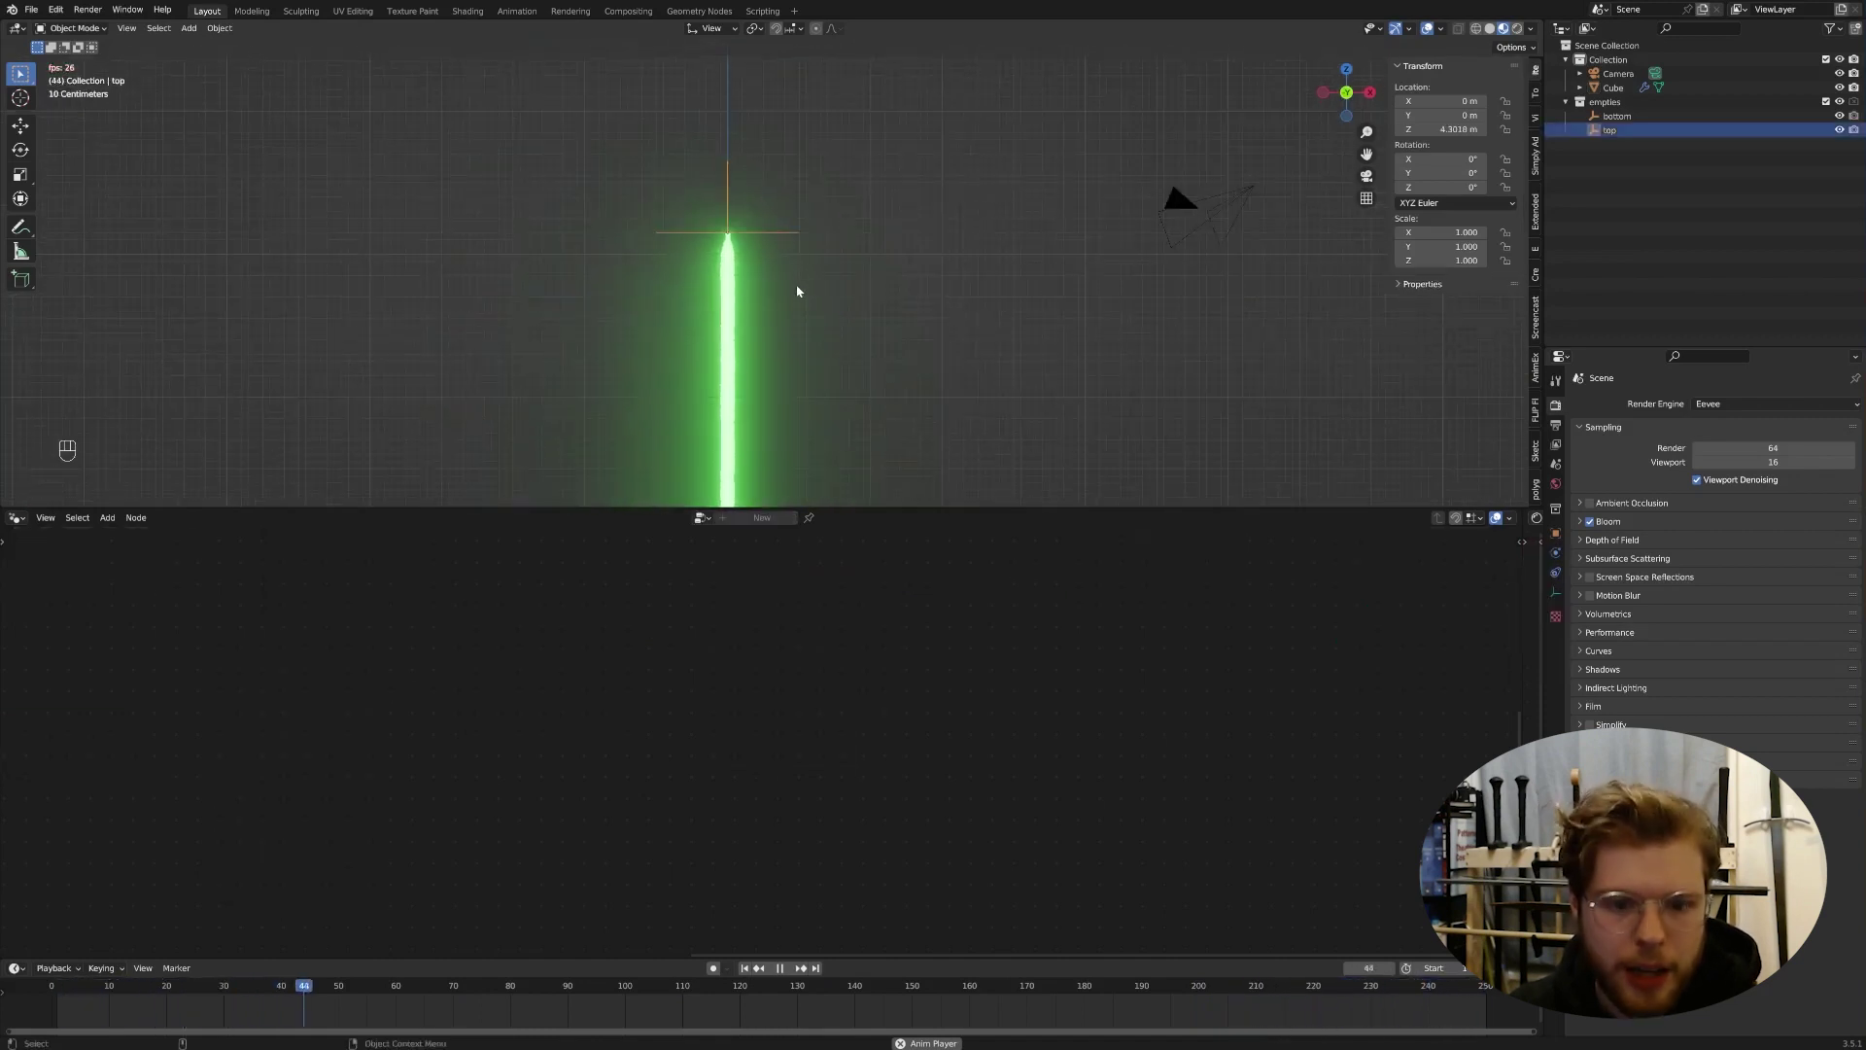
key("g")
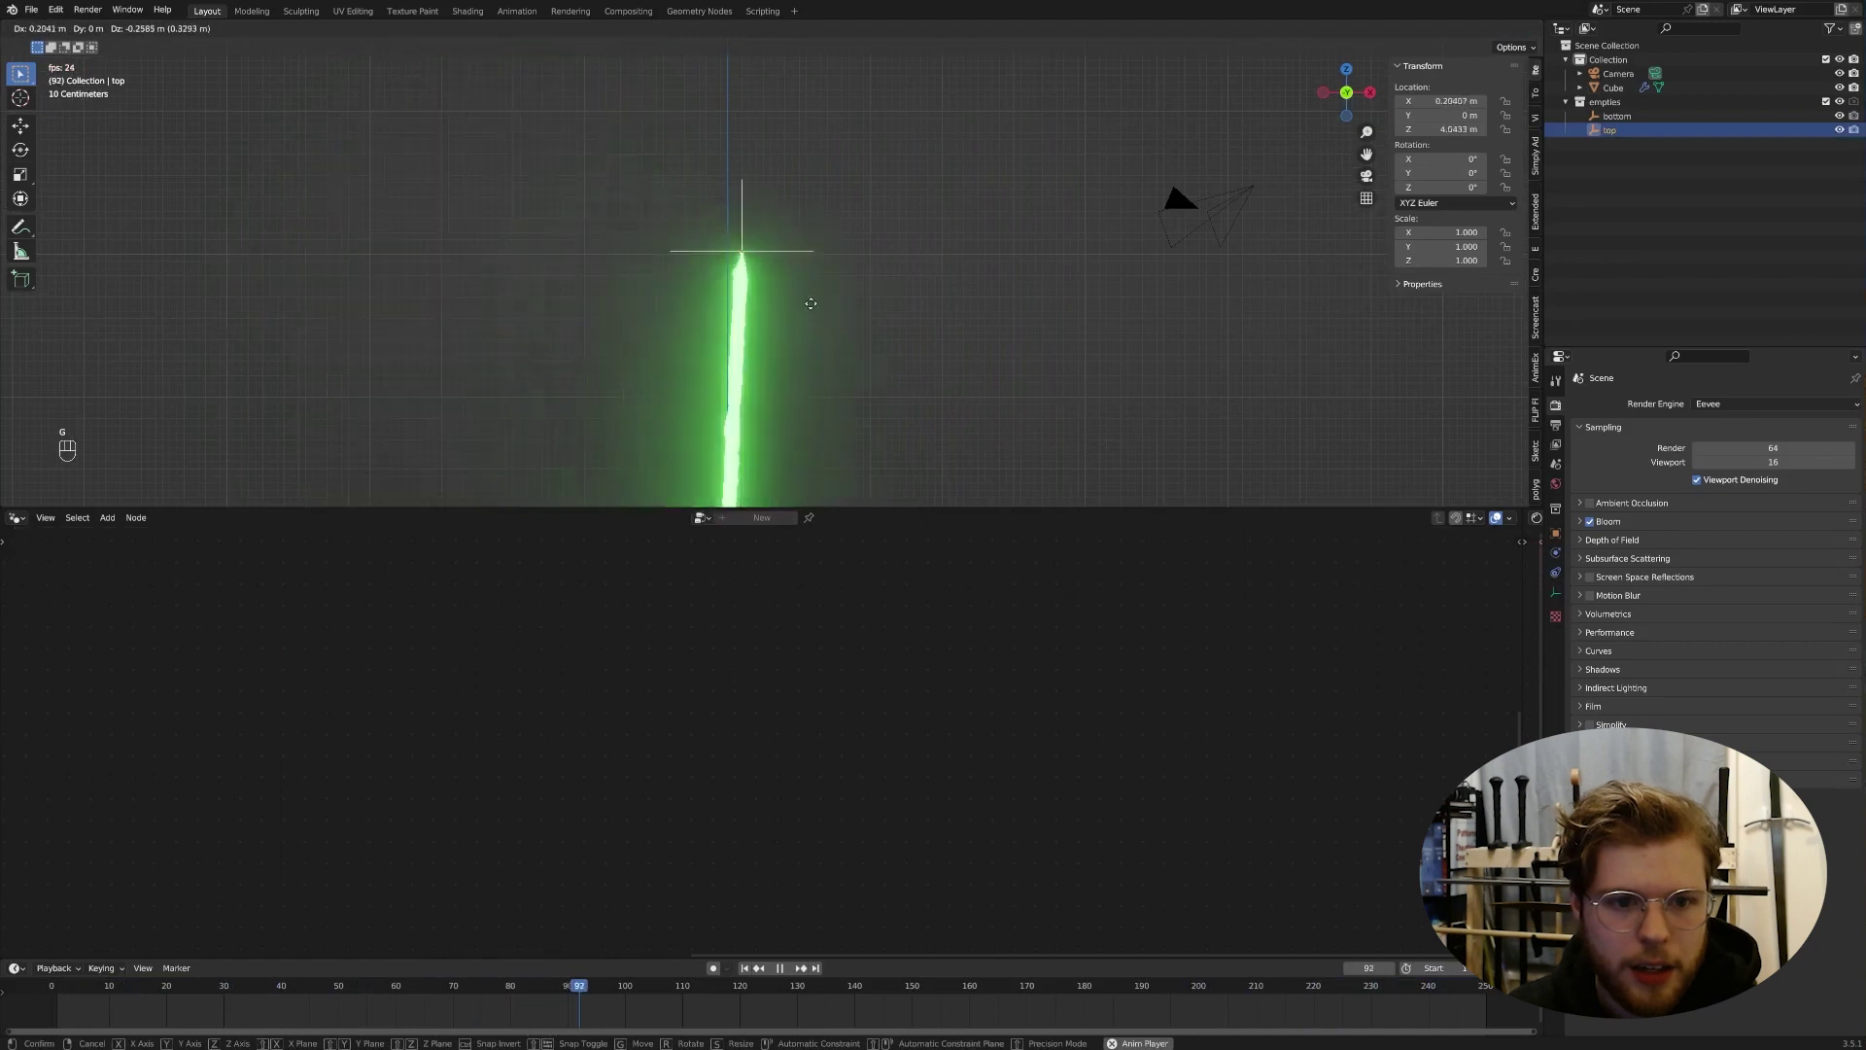
key("Escape")
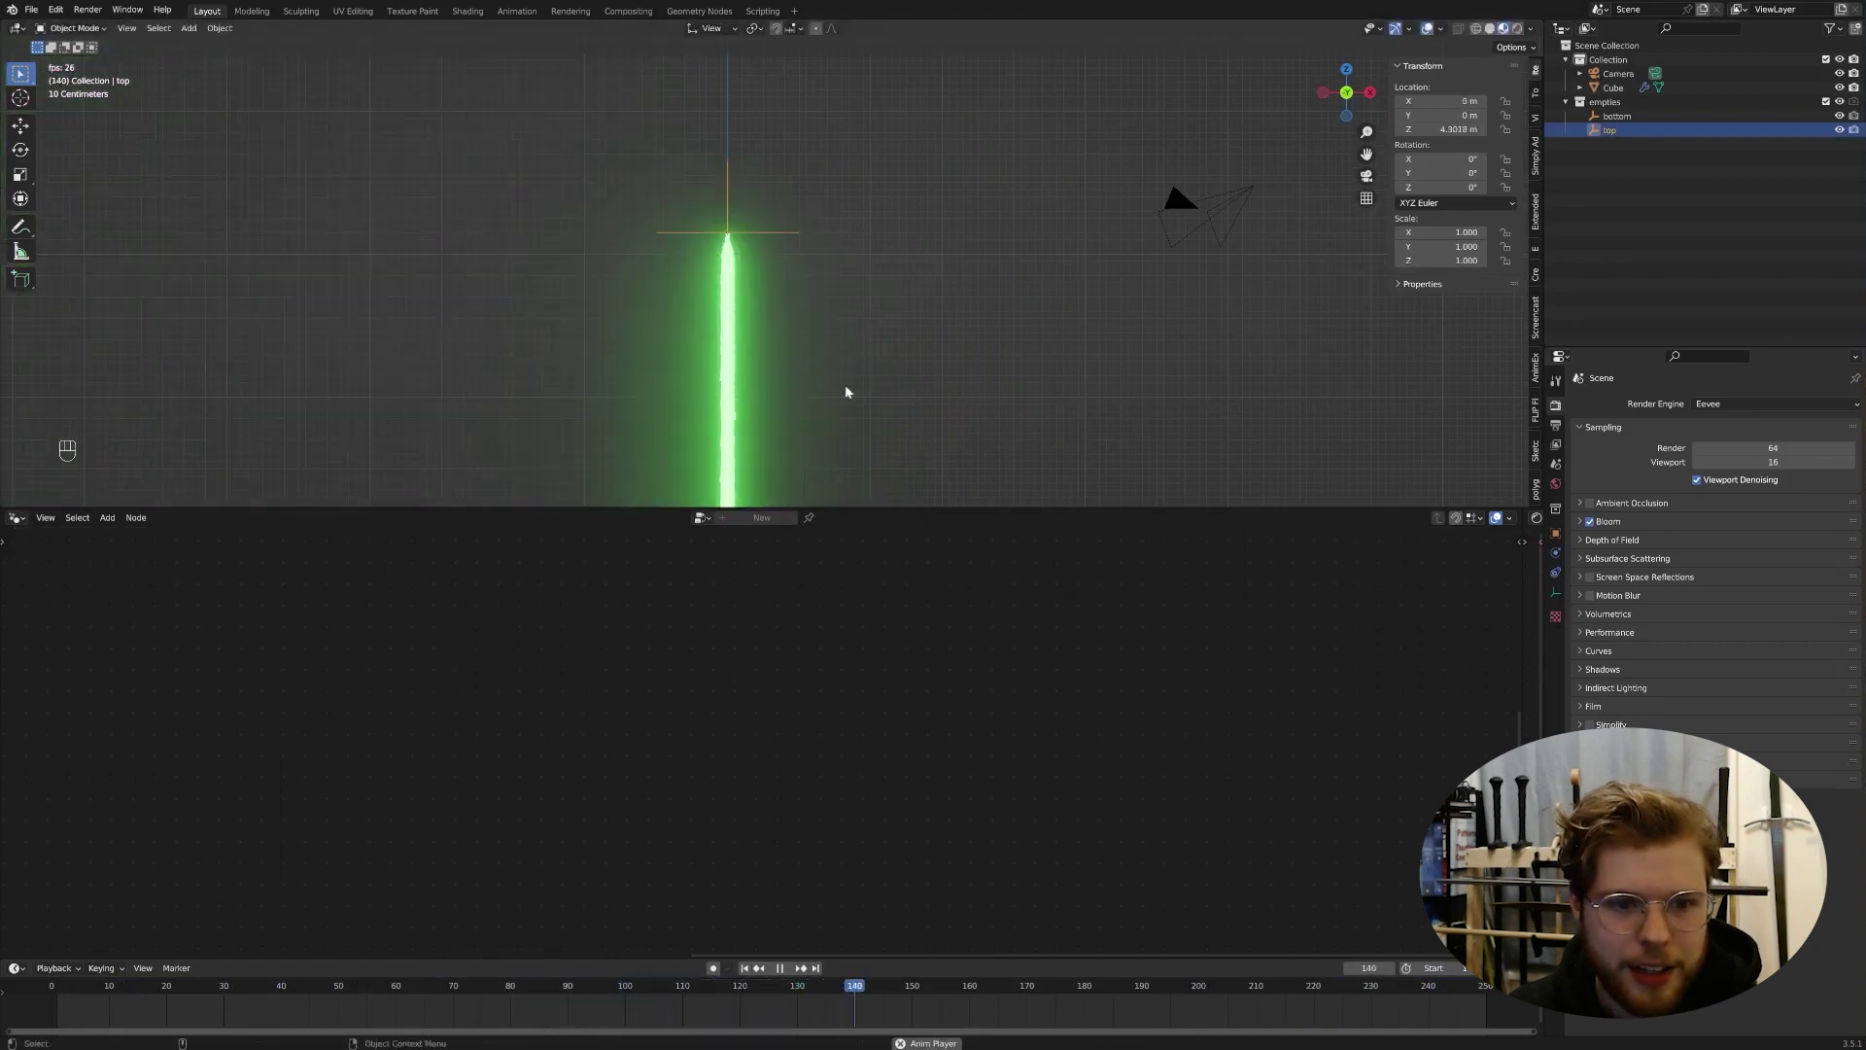
key("g")
left_click(416, 207)
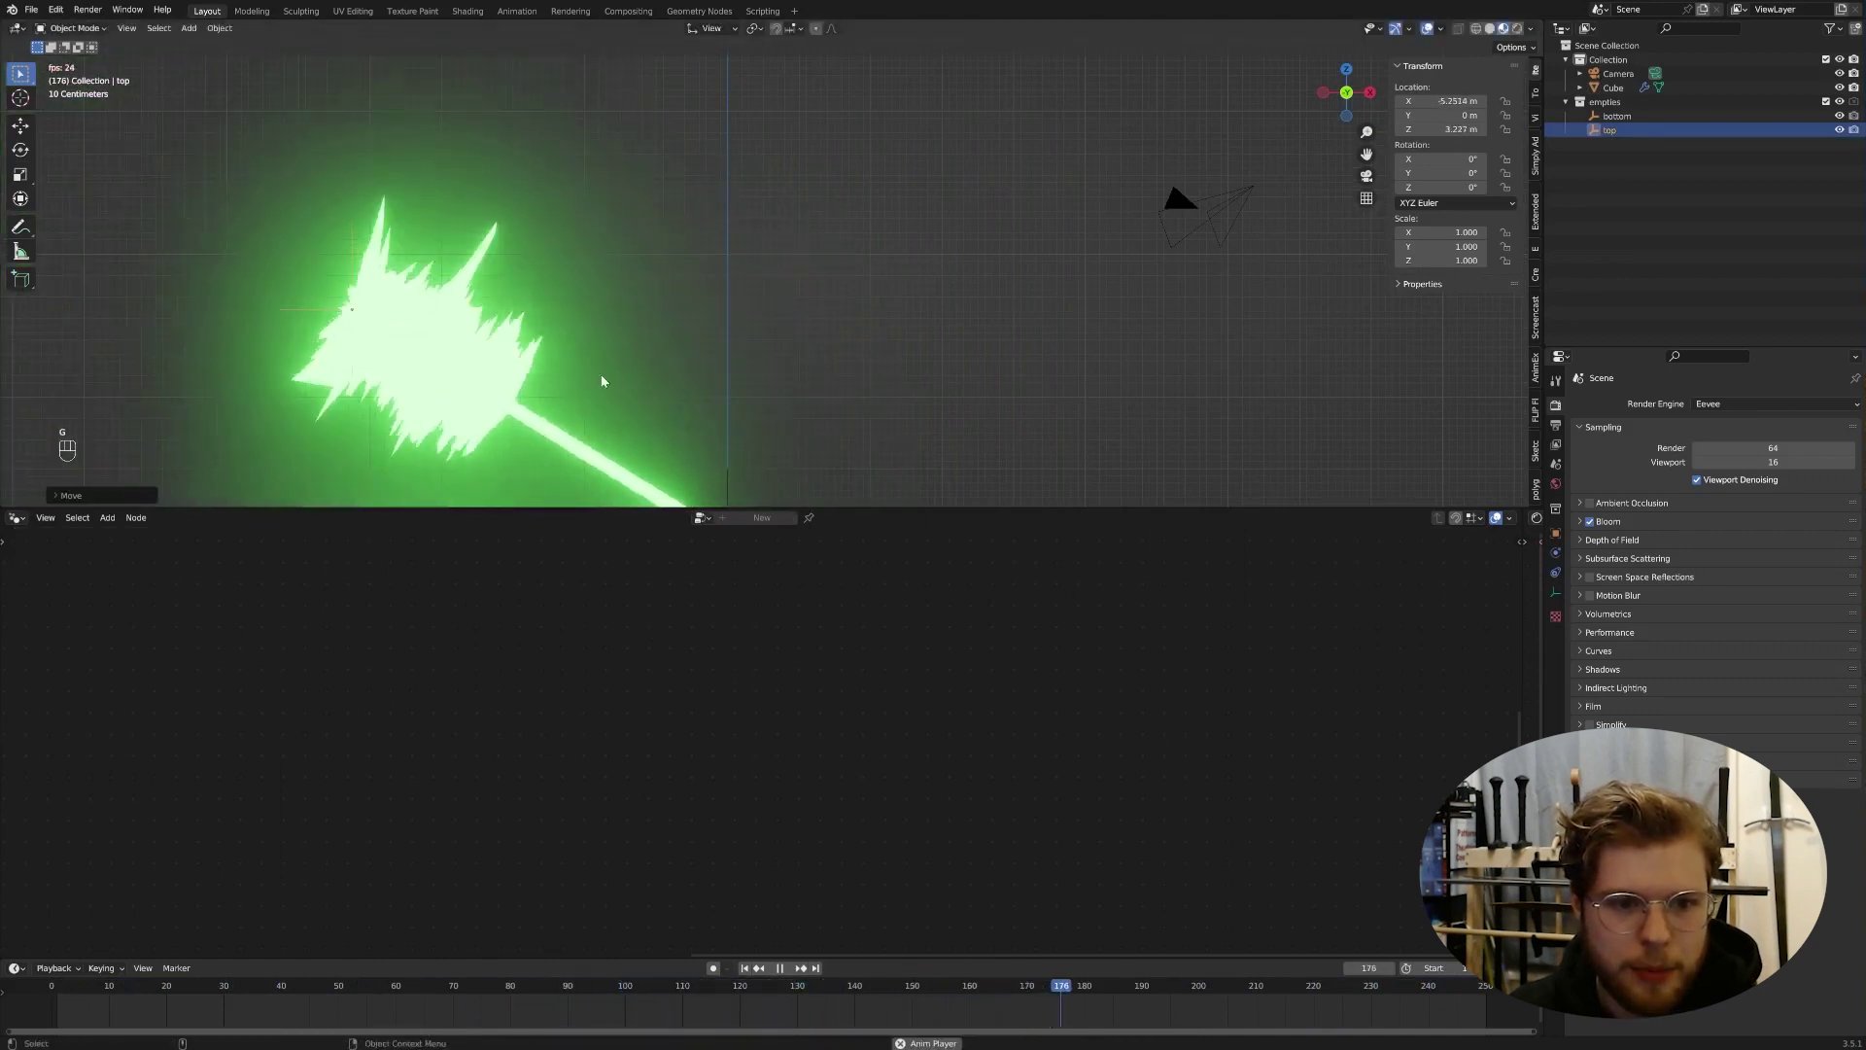
Step: Set the blade's vector Scale node back to 1 and lower the Noise Texture's scale to 87.8
left_click(577, 443)
left_click(595, 717)
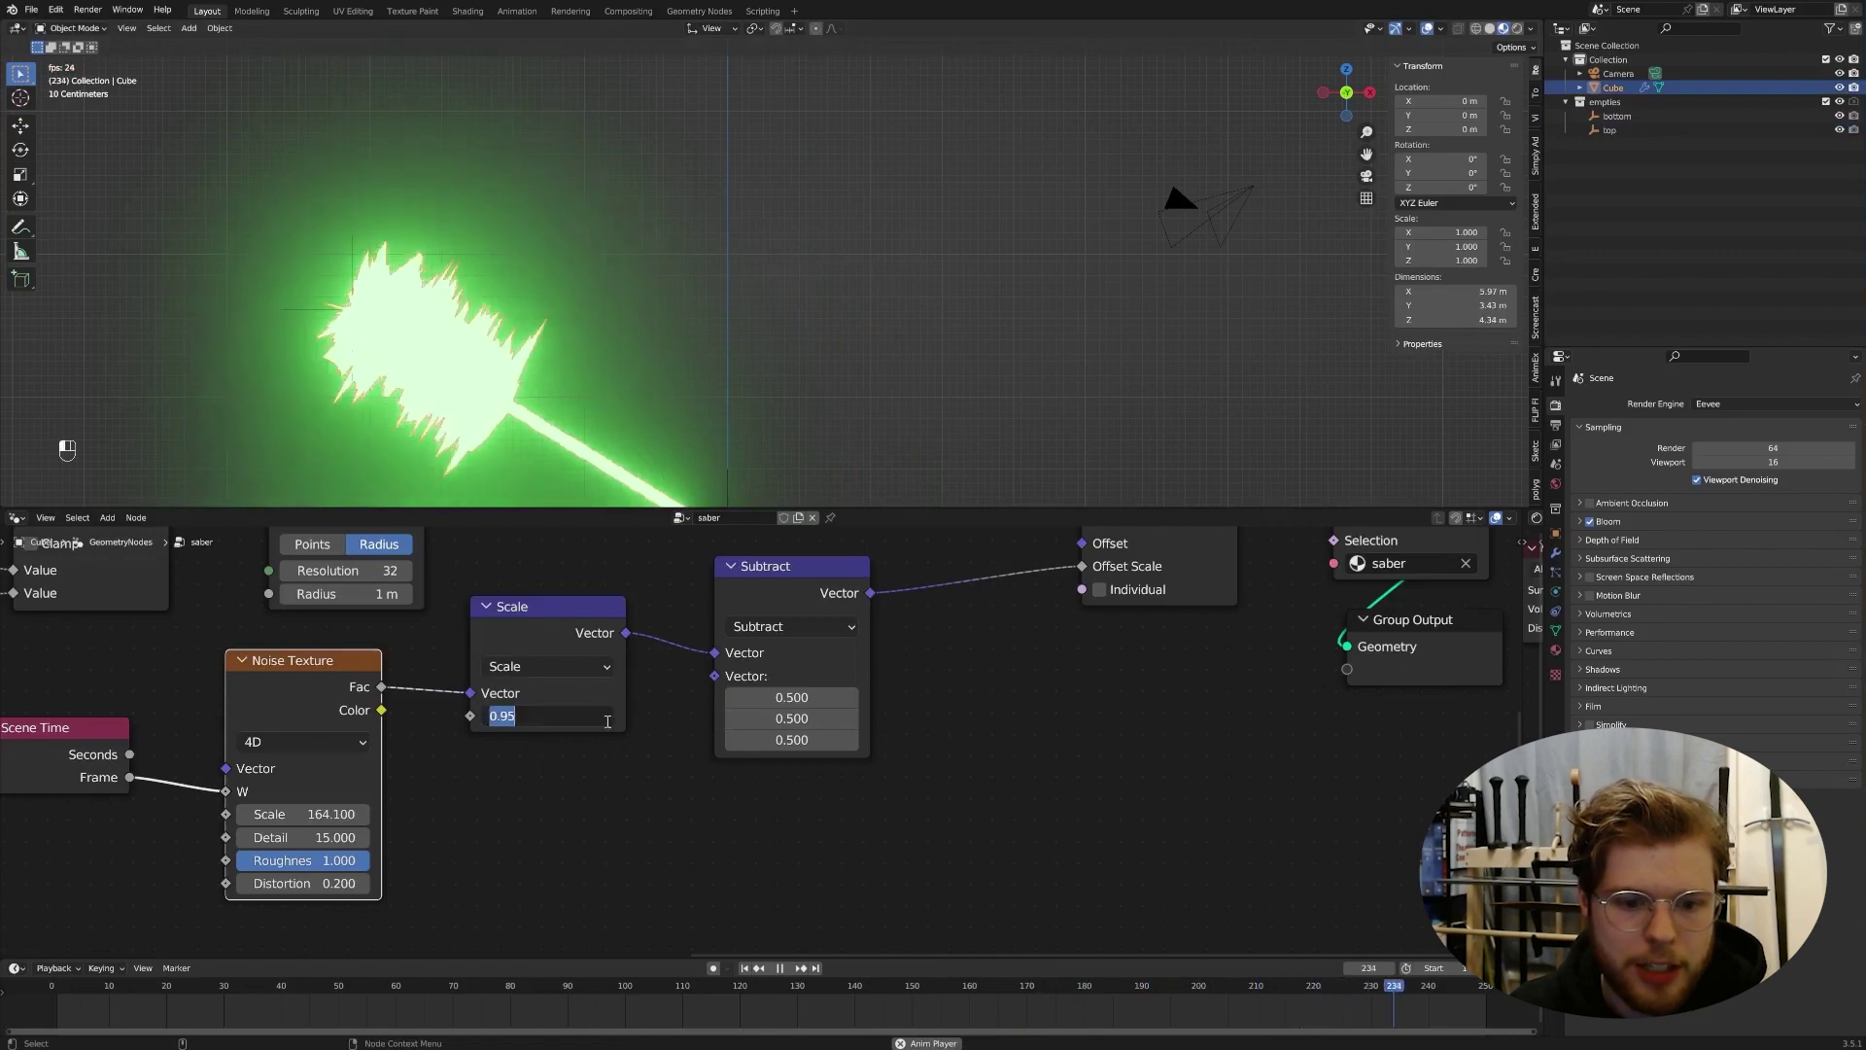
type("1")
key("Return")
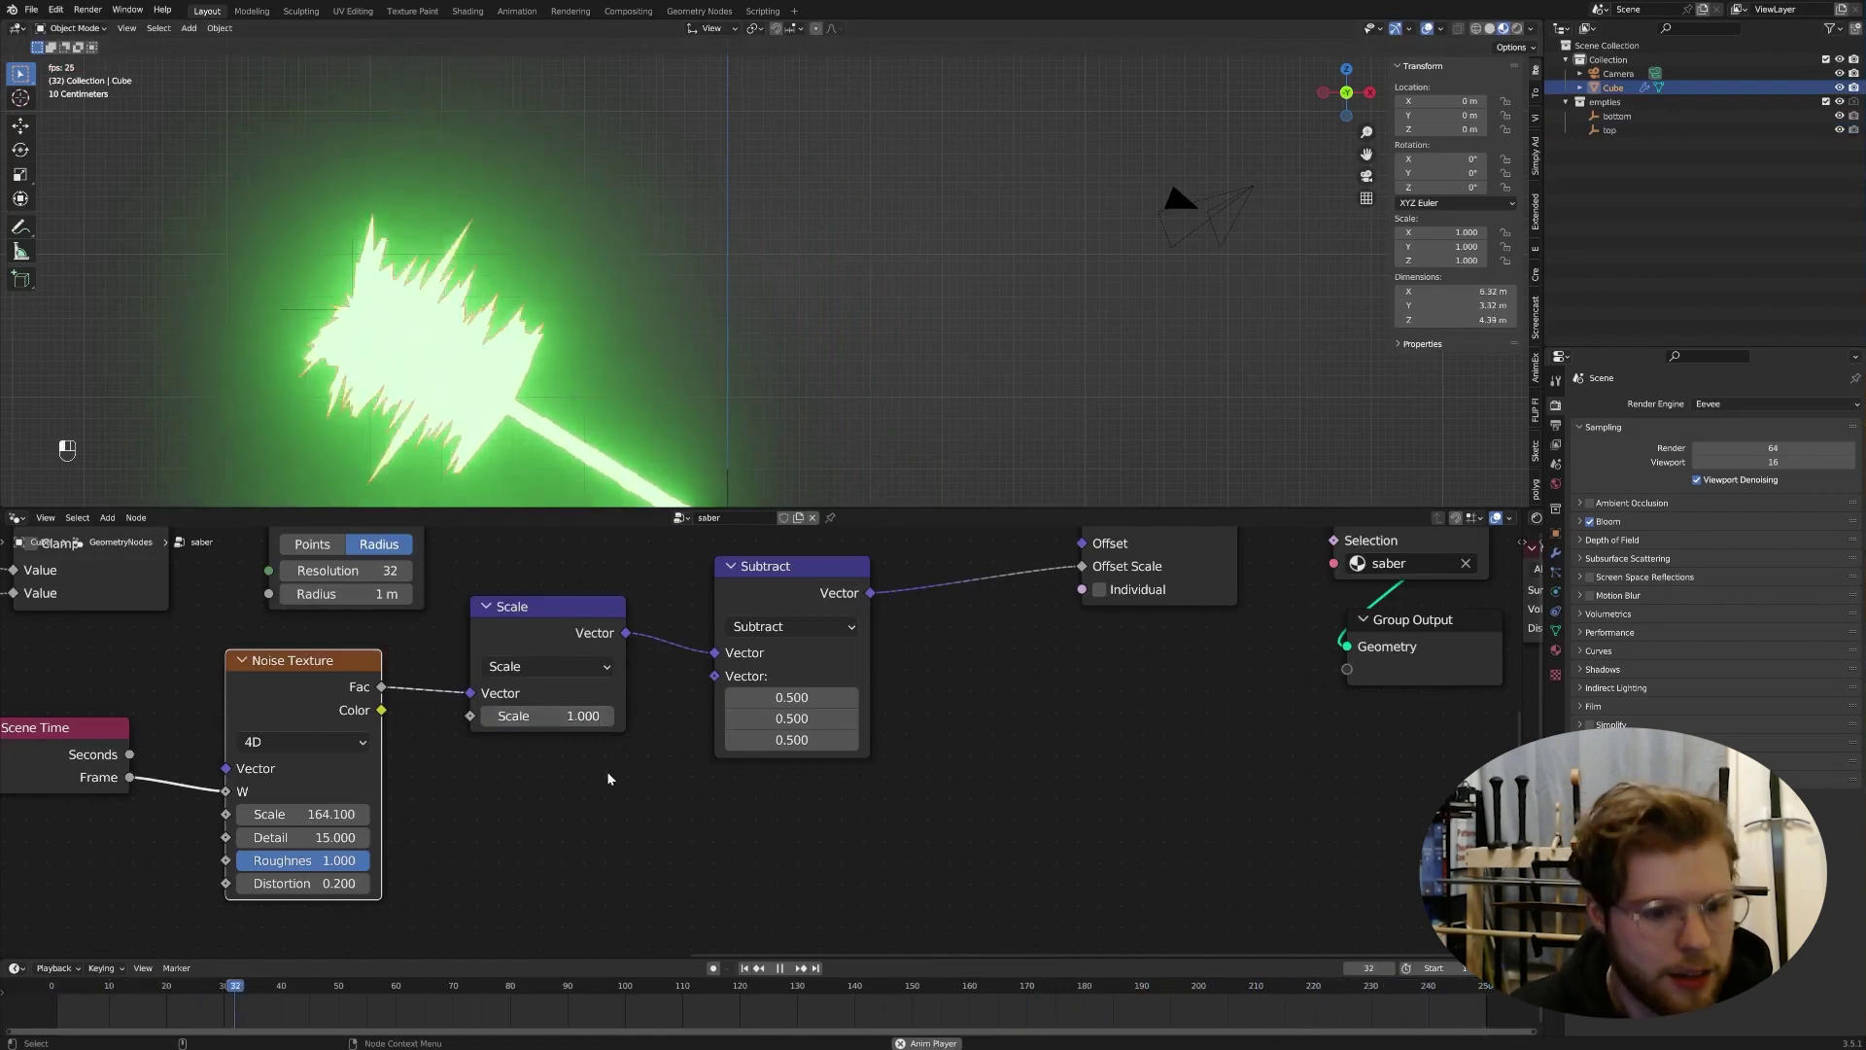
middle_click_drag(275, 883, 425, 878)
left_click_drag(442, 808, 353, 809)
middle_click_drag(601, 274, 684, 134, "shift")
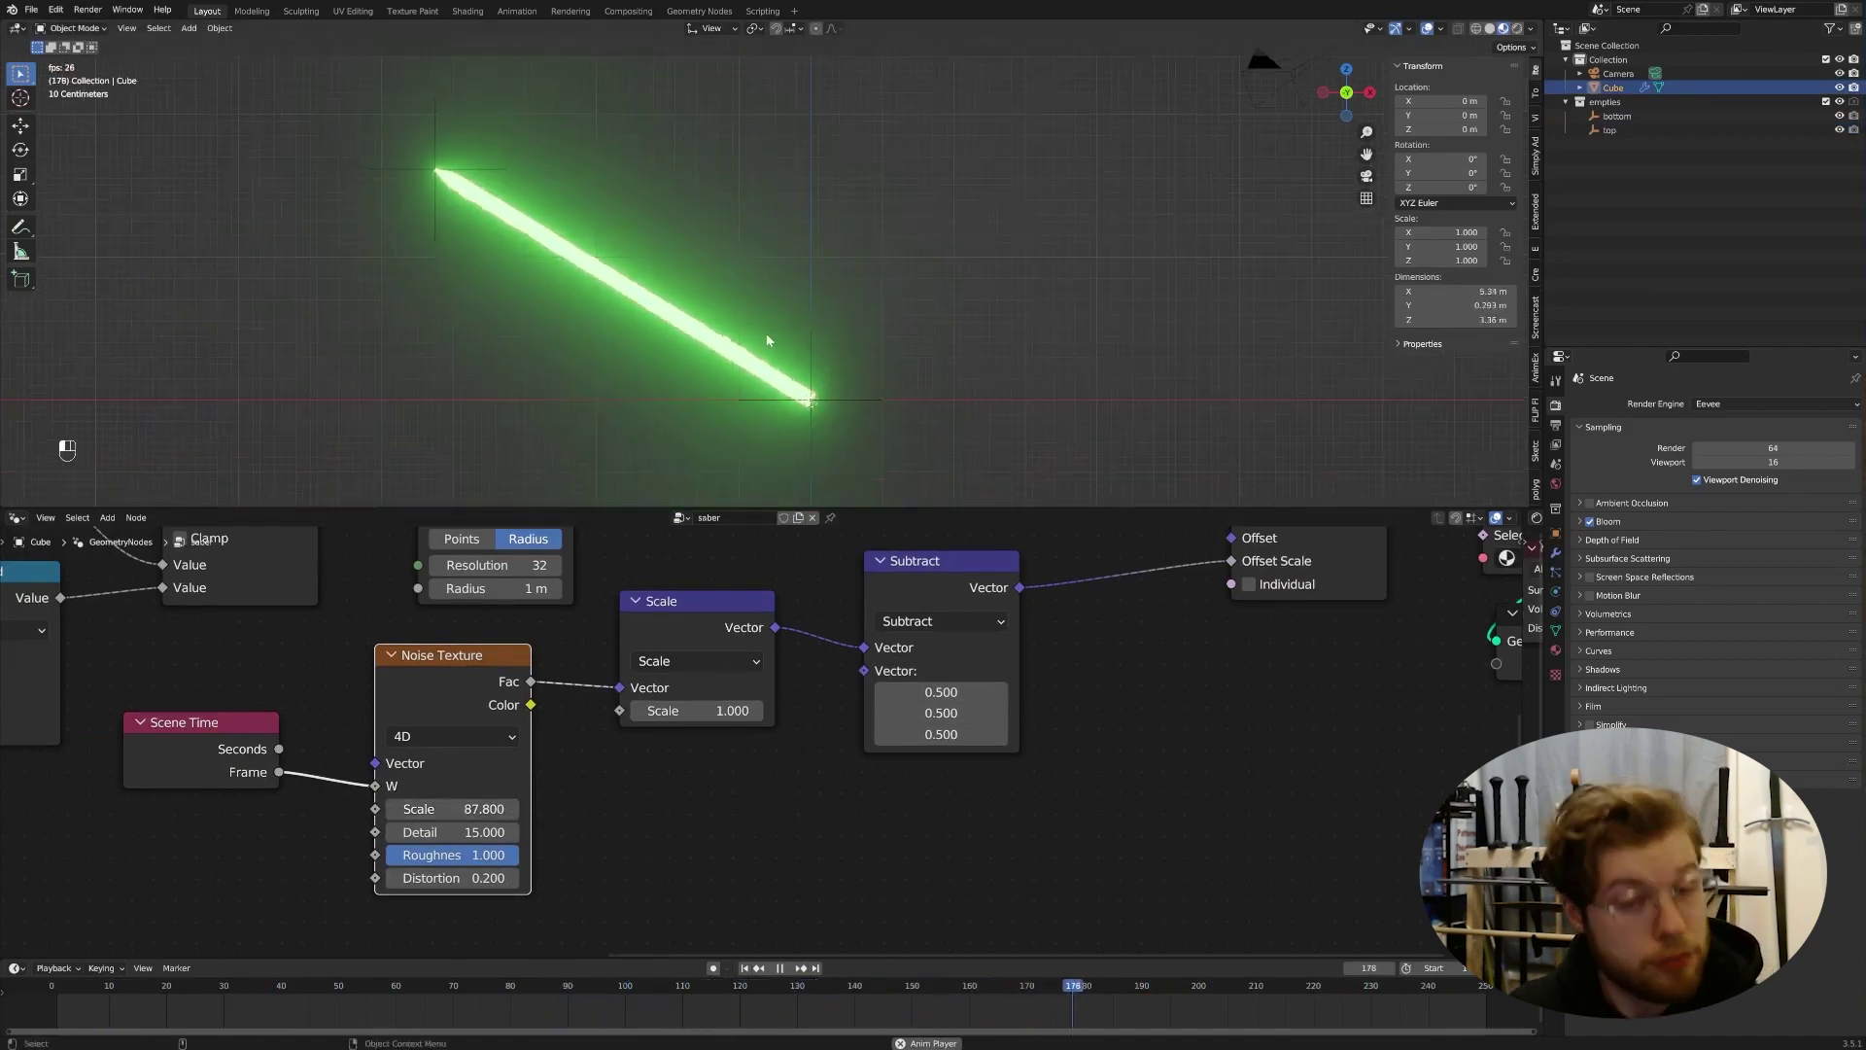
Step: Move the top empty to about X 0.17 m, Z 3.80 m and the bottom empty to about X 1.74 m, Z 0.40 m
left_click(437, 170)
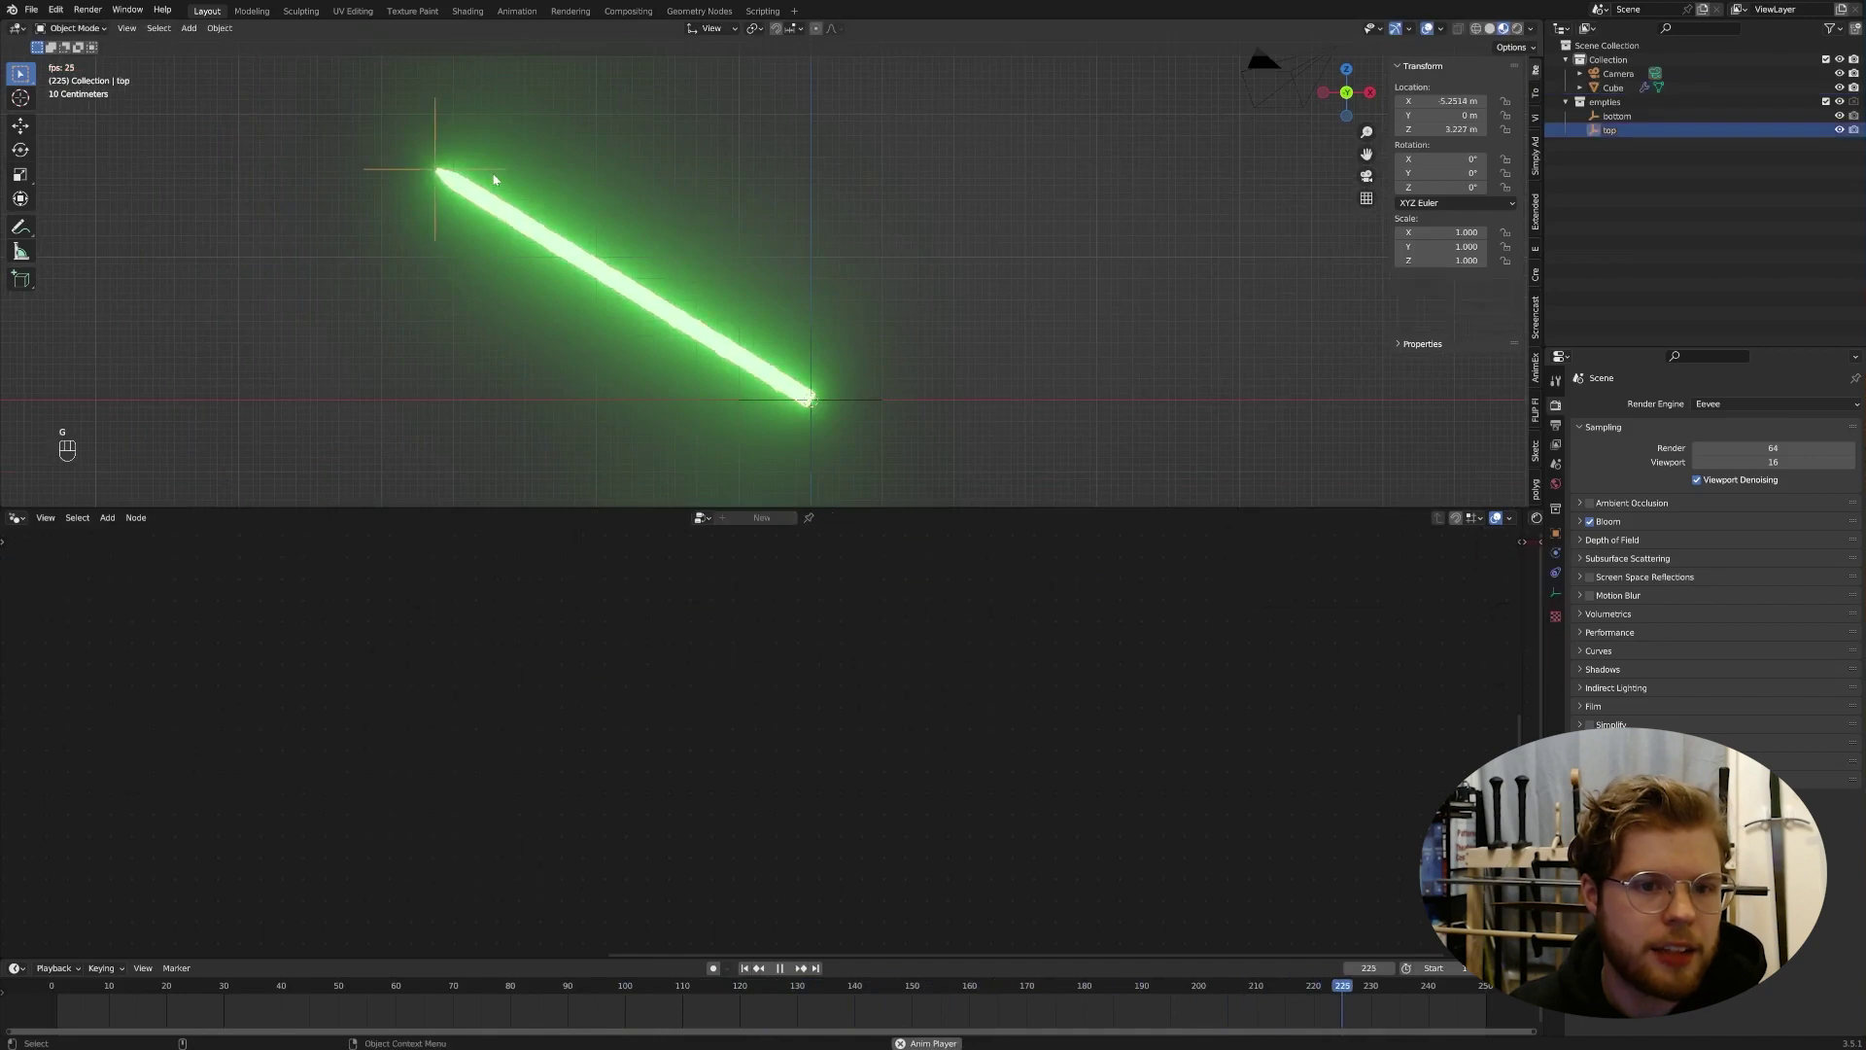
key("g")
key("g")
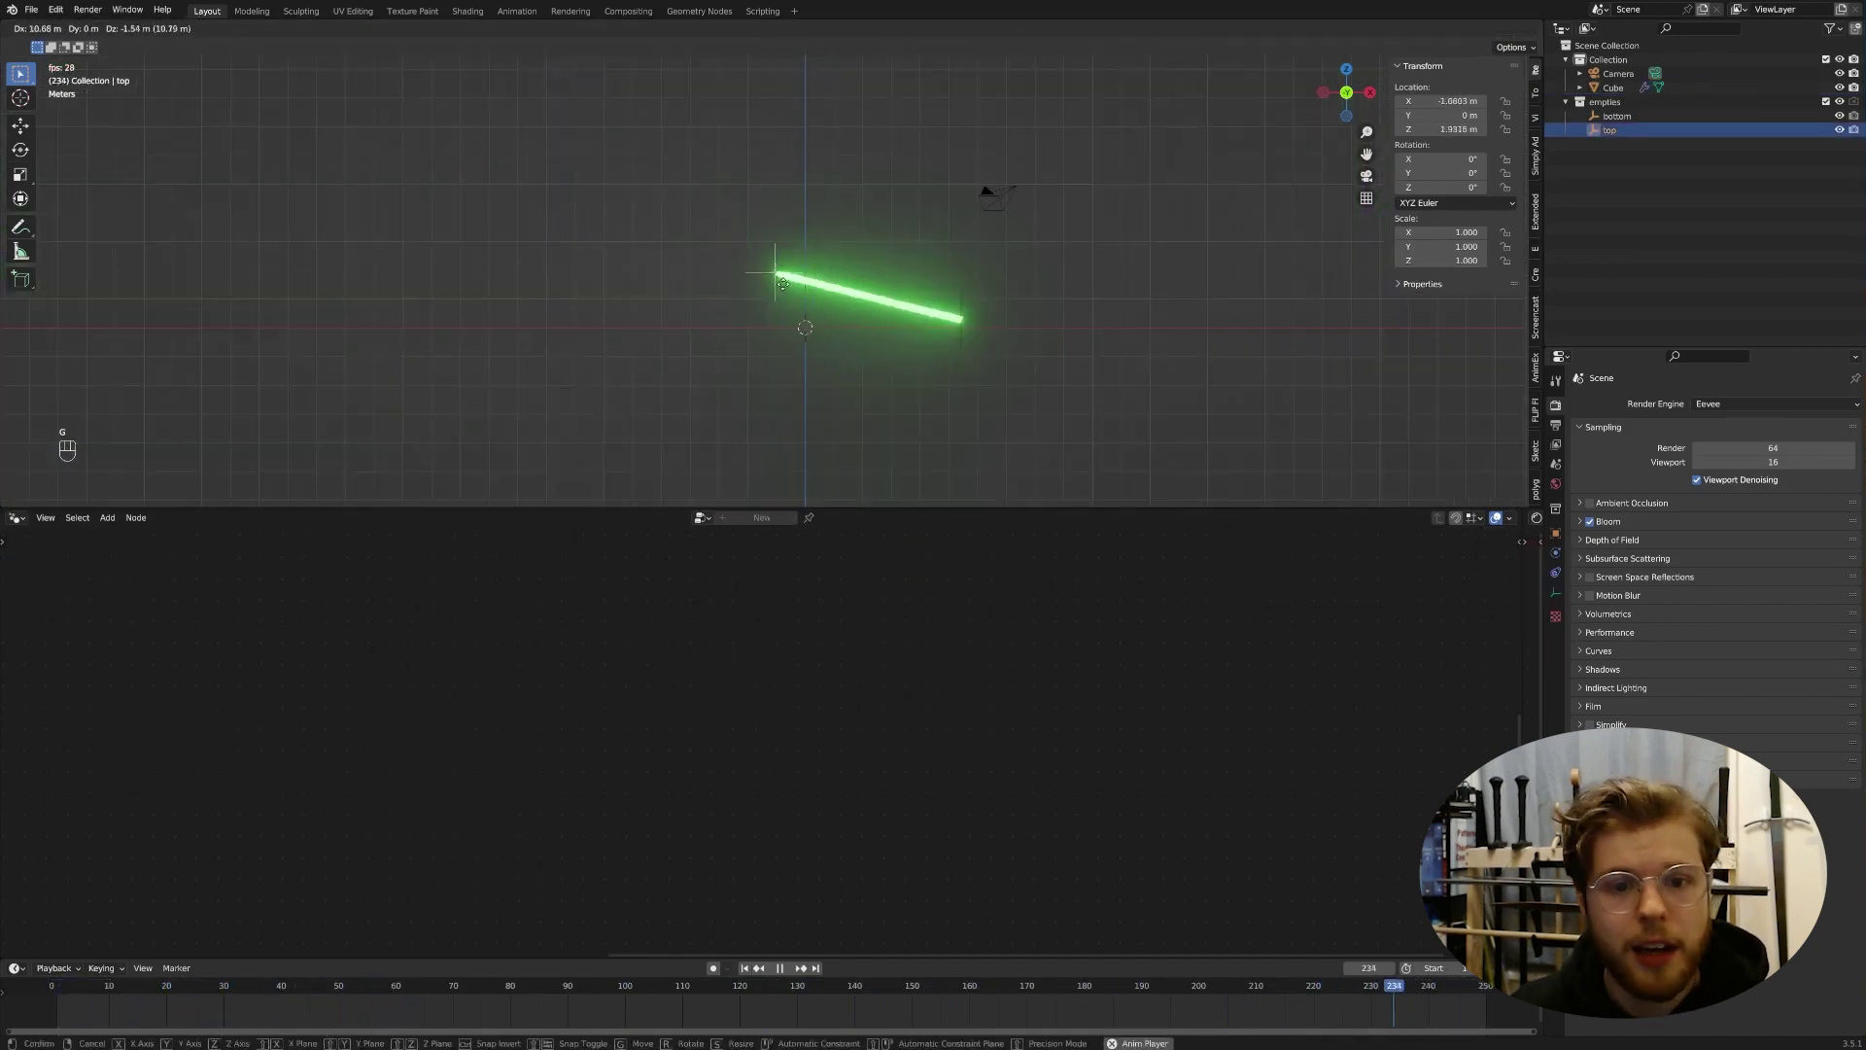
left_click(816, 287)
middle_click_drag(1008, 286, 855, 307, "shift")
scroll(779, 292, "up", 3)
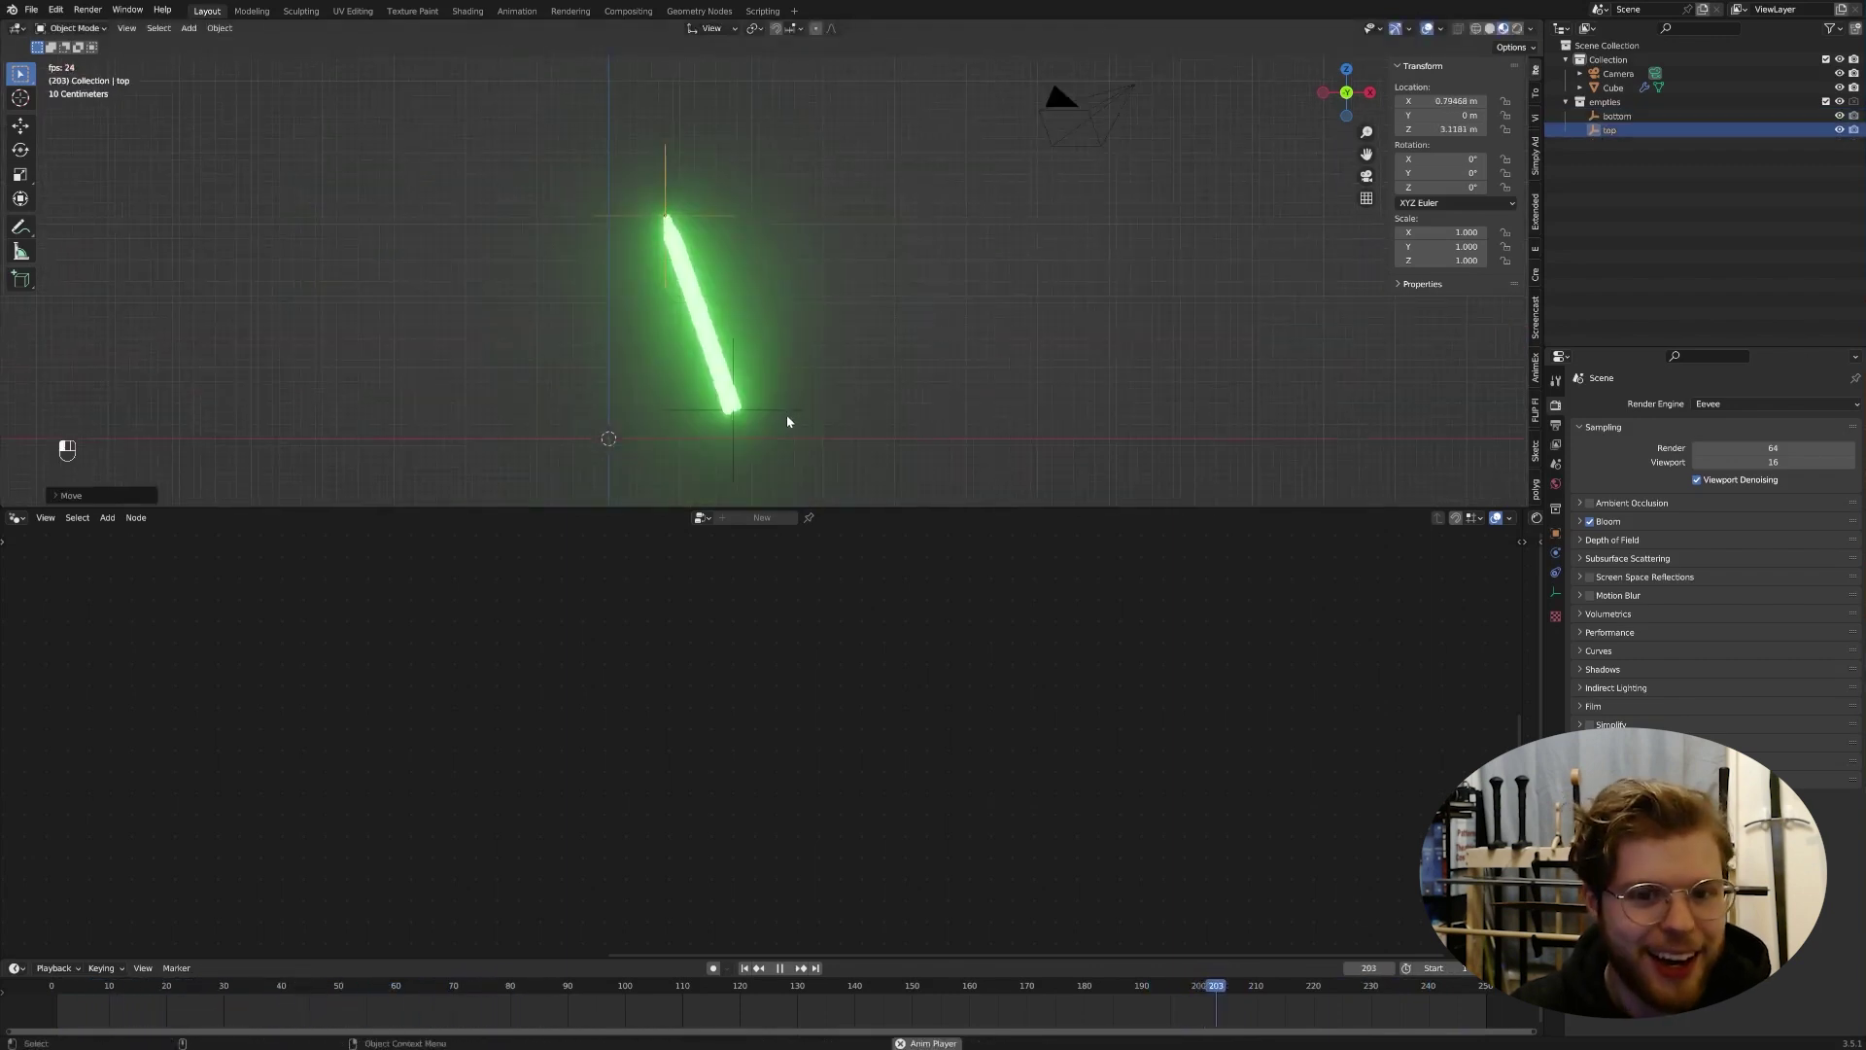
key("g")
left_click(744, 373)
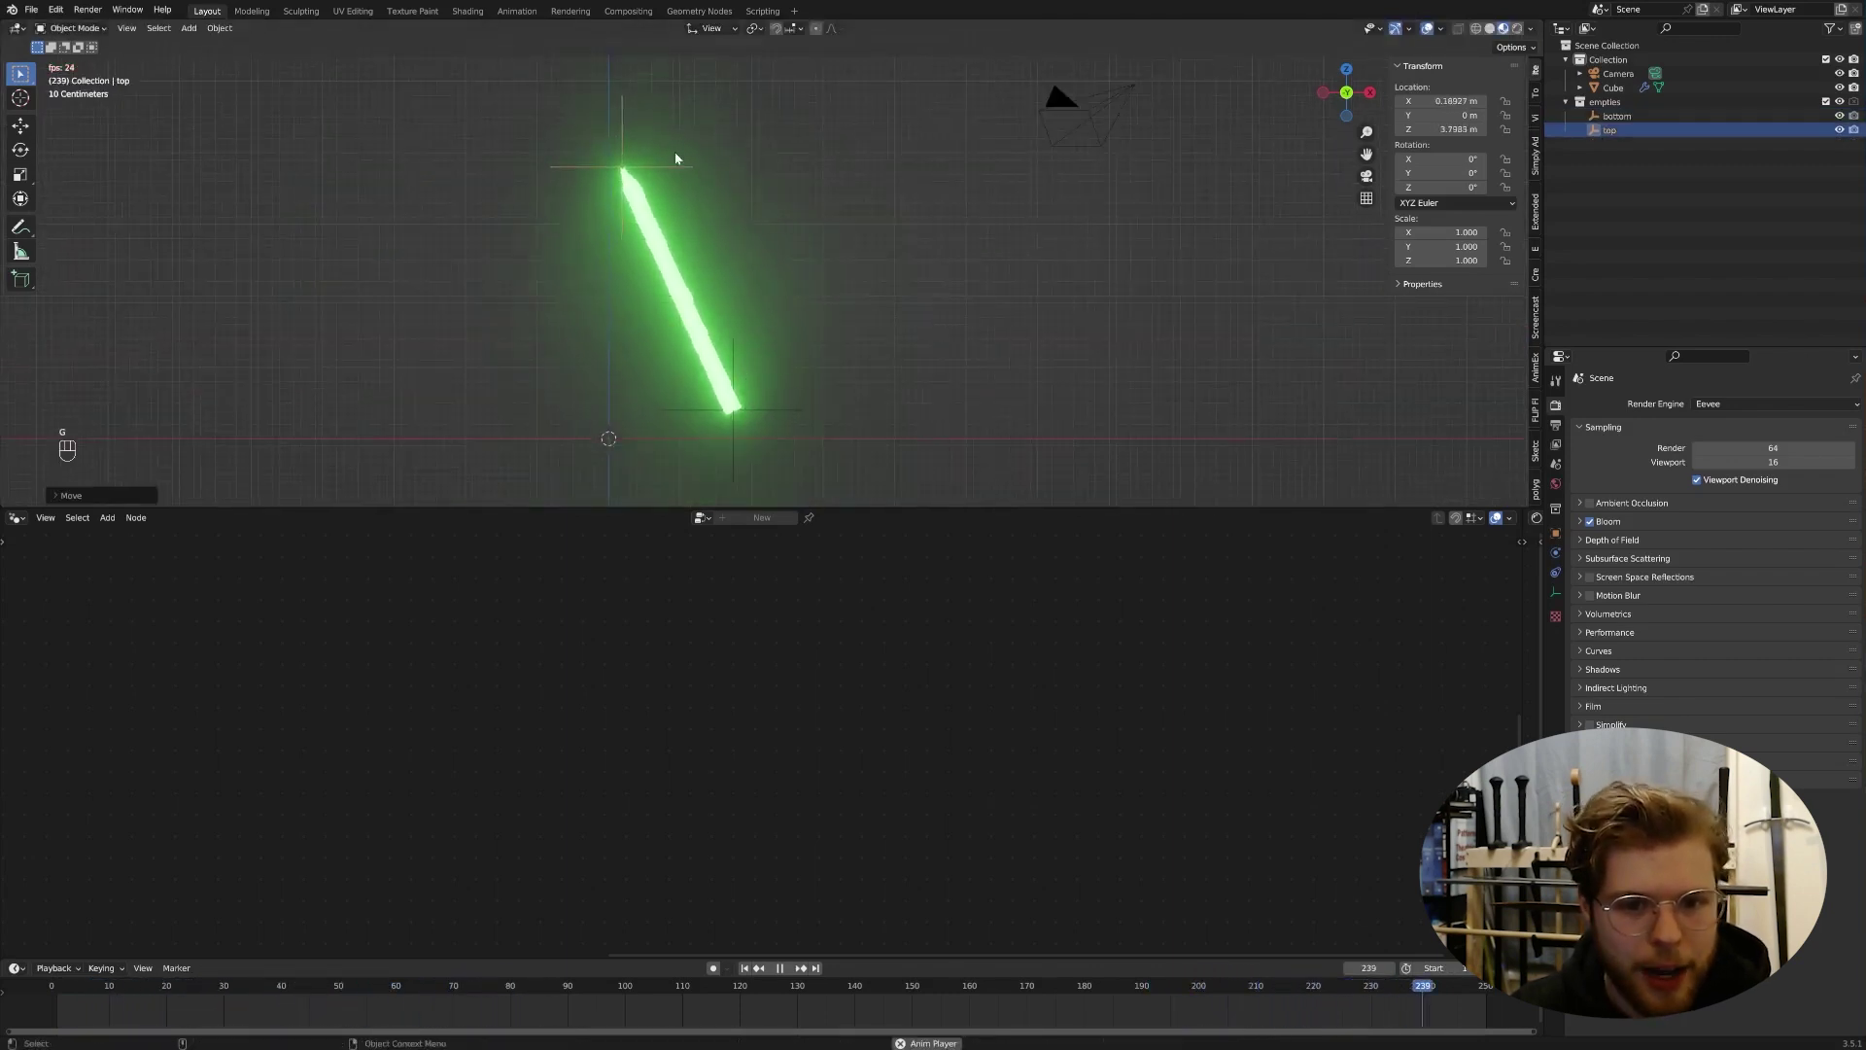
Step: Try scaling the top empty to about 1.62 and the bottom empty to about 0.82 to test the blade's thickness and taper
key("s")
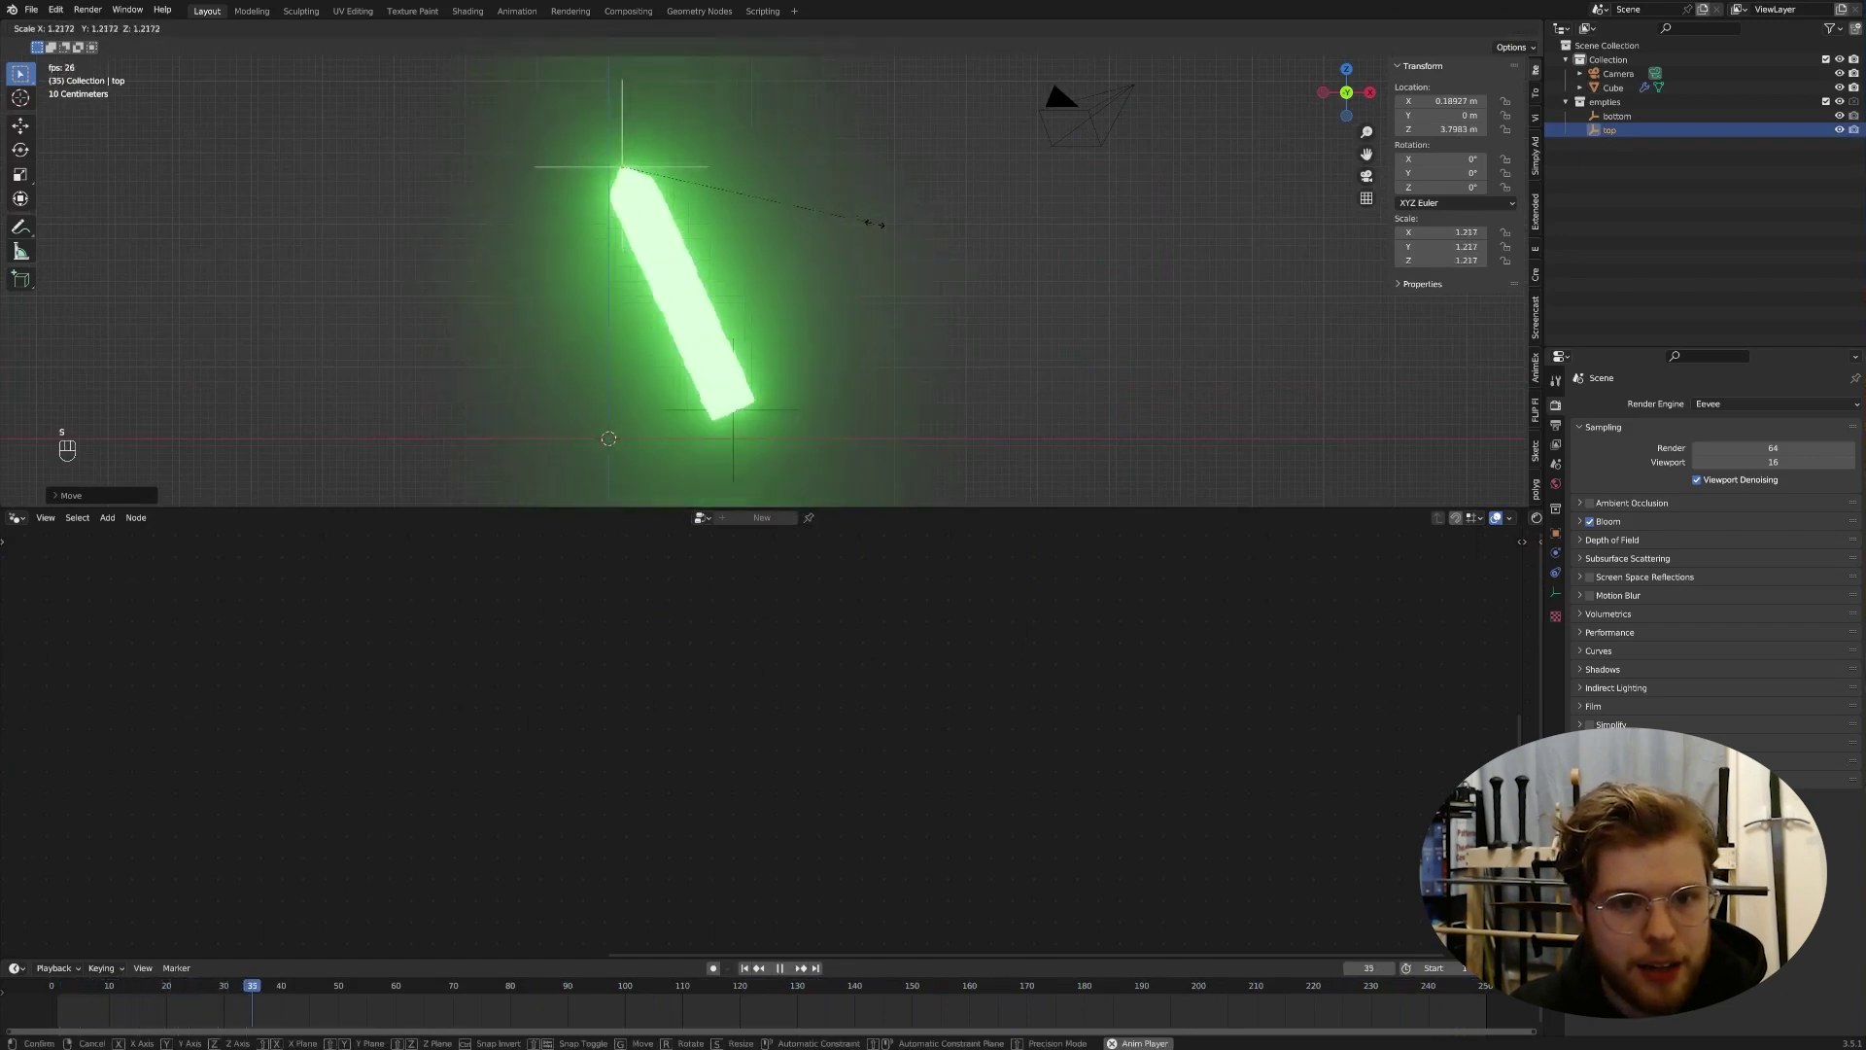
left_click(950, 246)
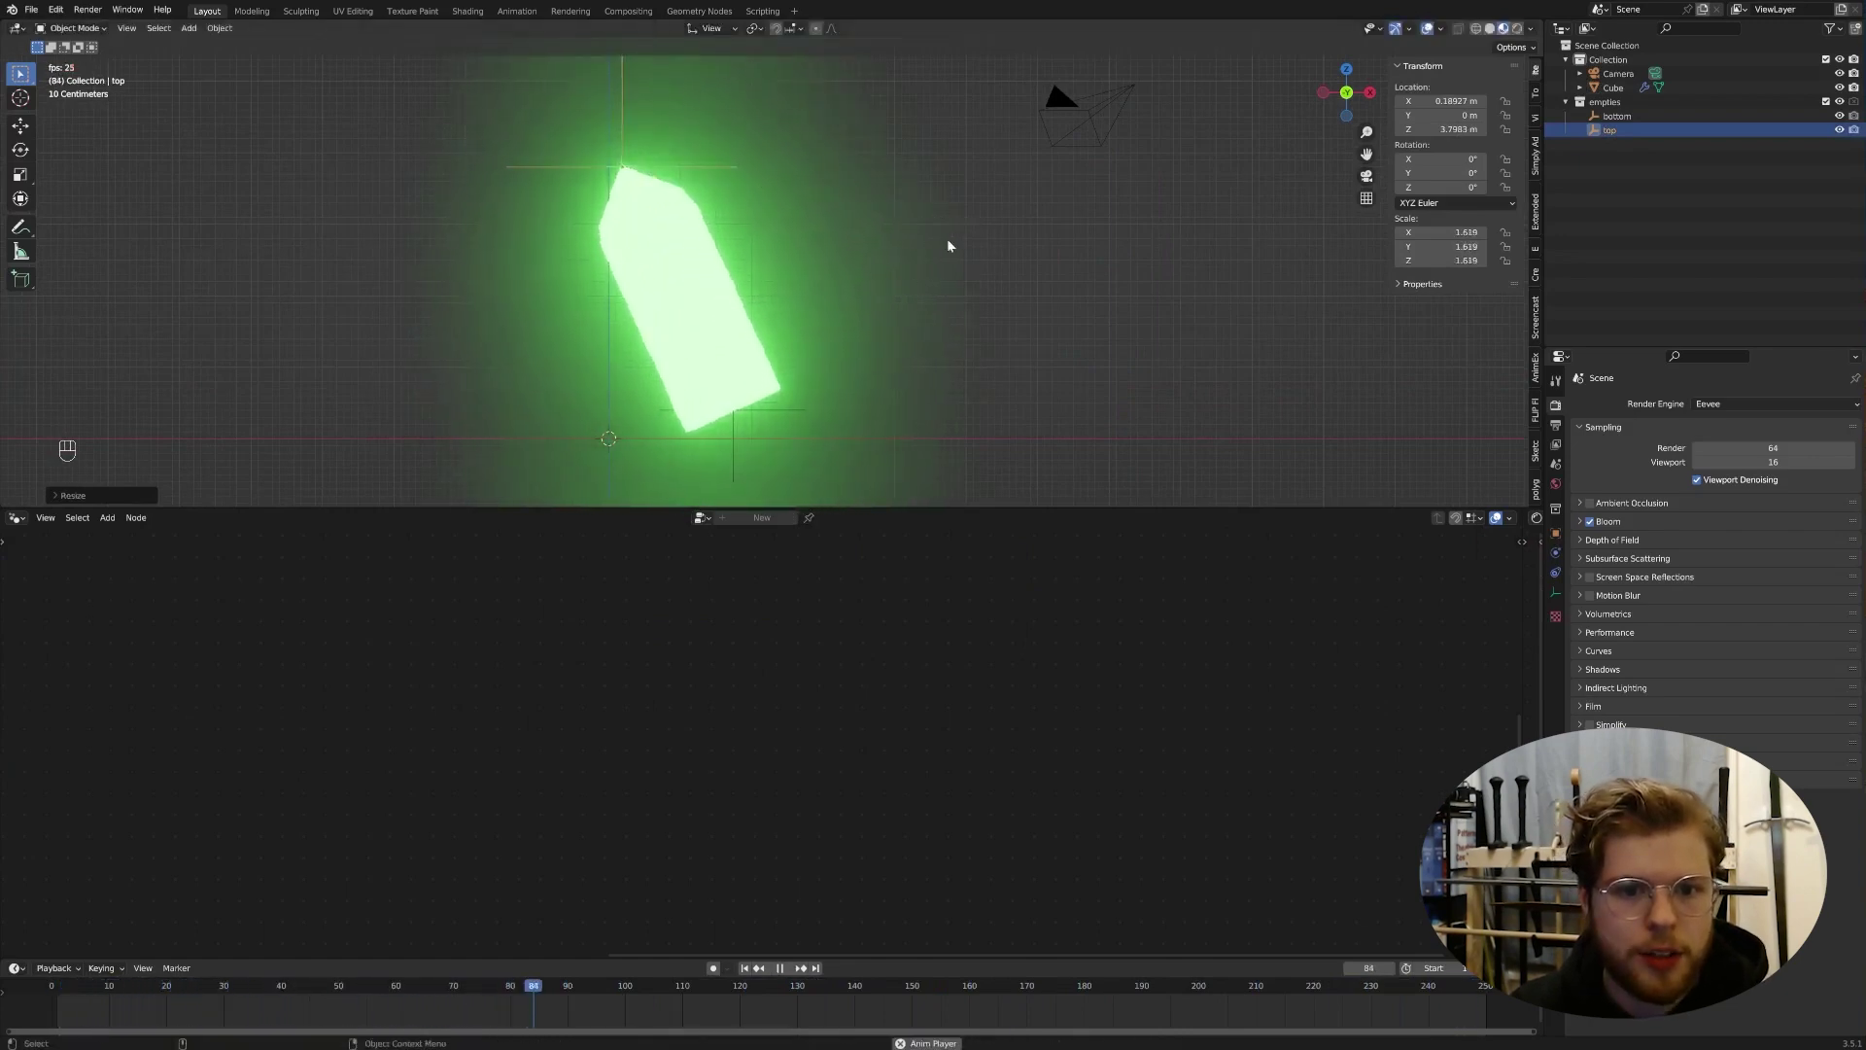
left_click(796, 407)
key("s")
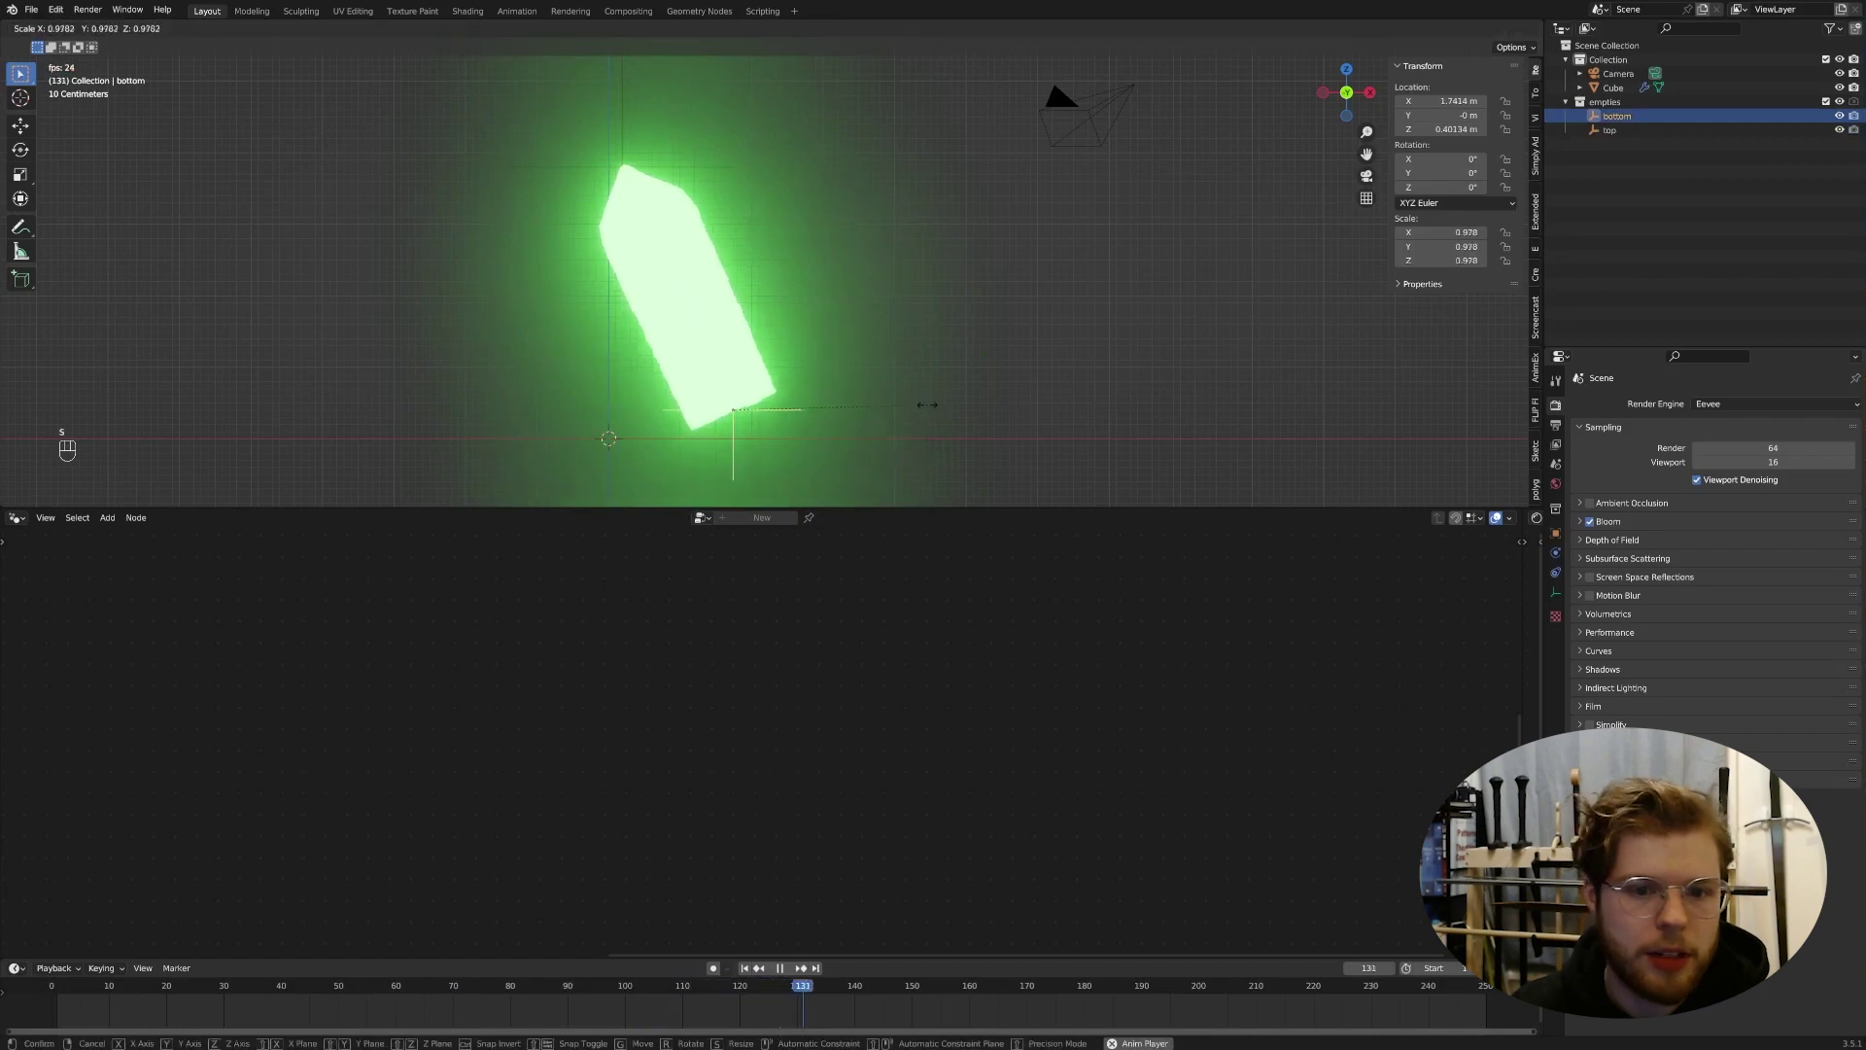
left_click(899, 398)
key("KP_5")
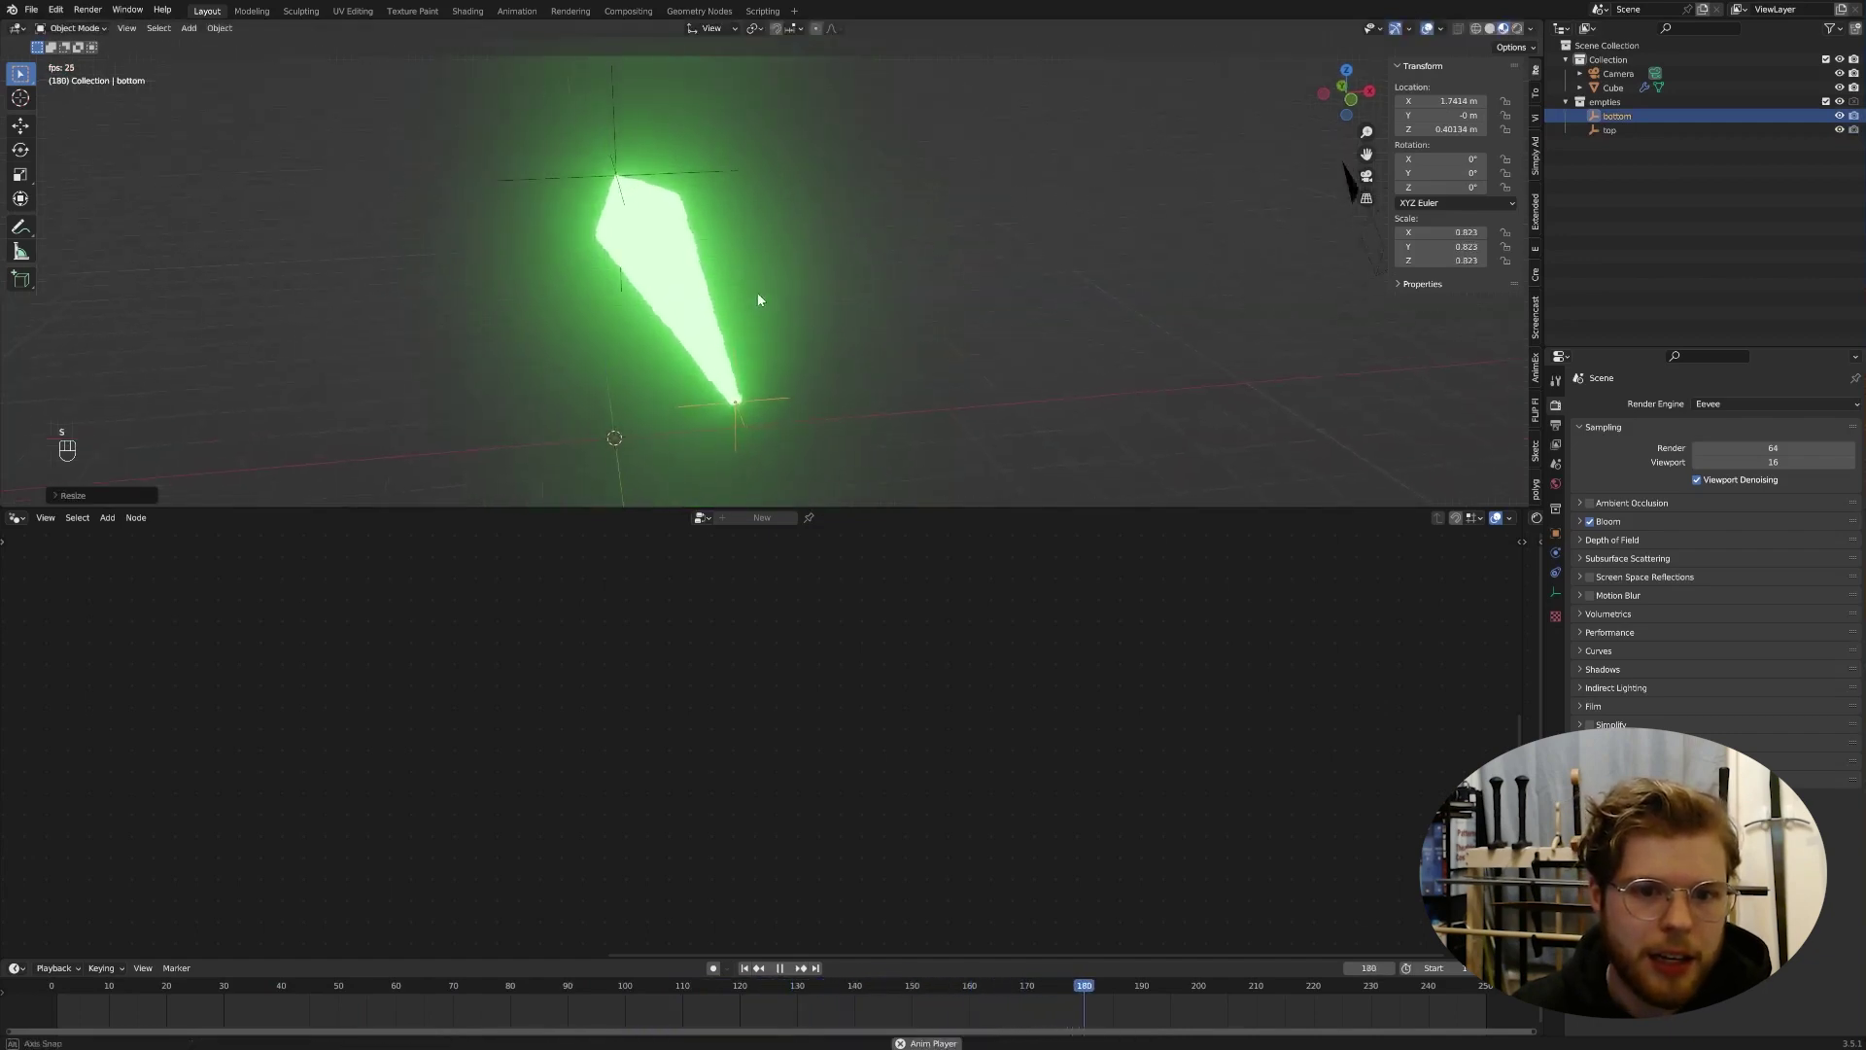
middle_click_drag(726, 266, 737, 253)
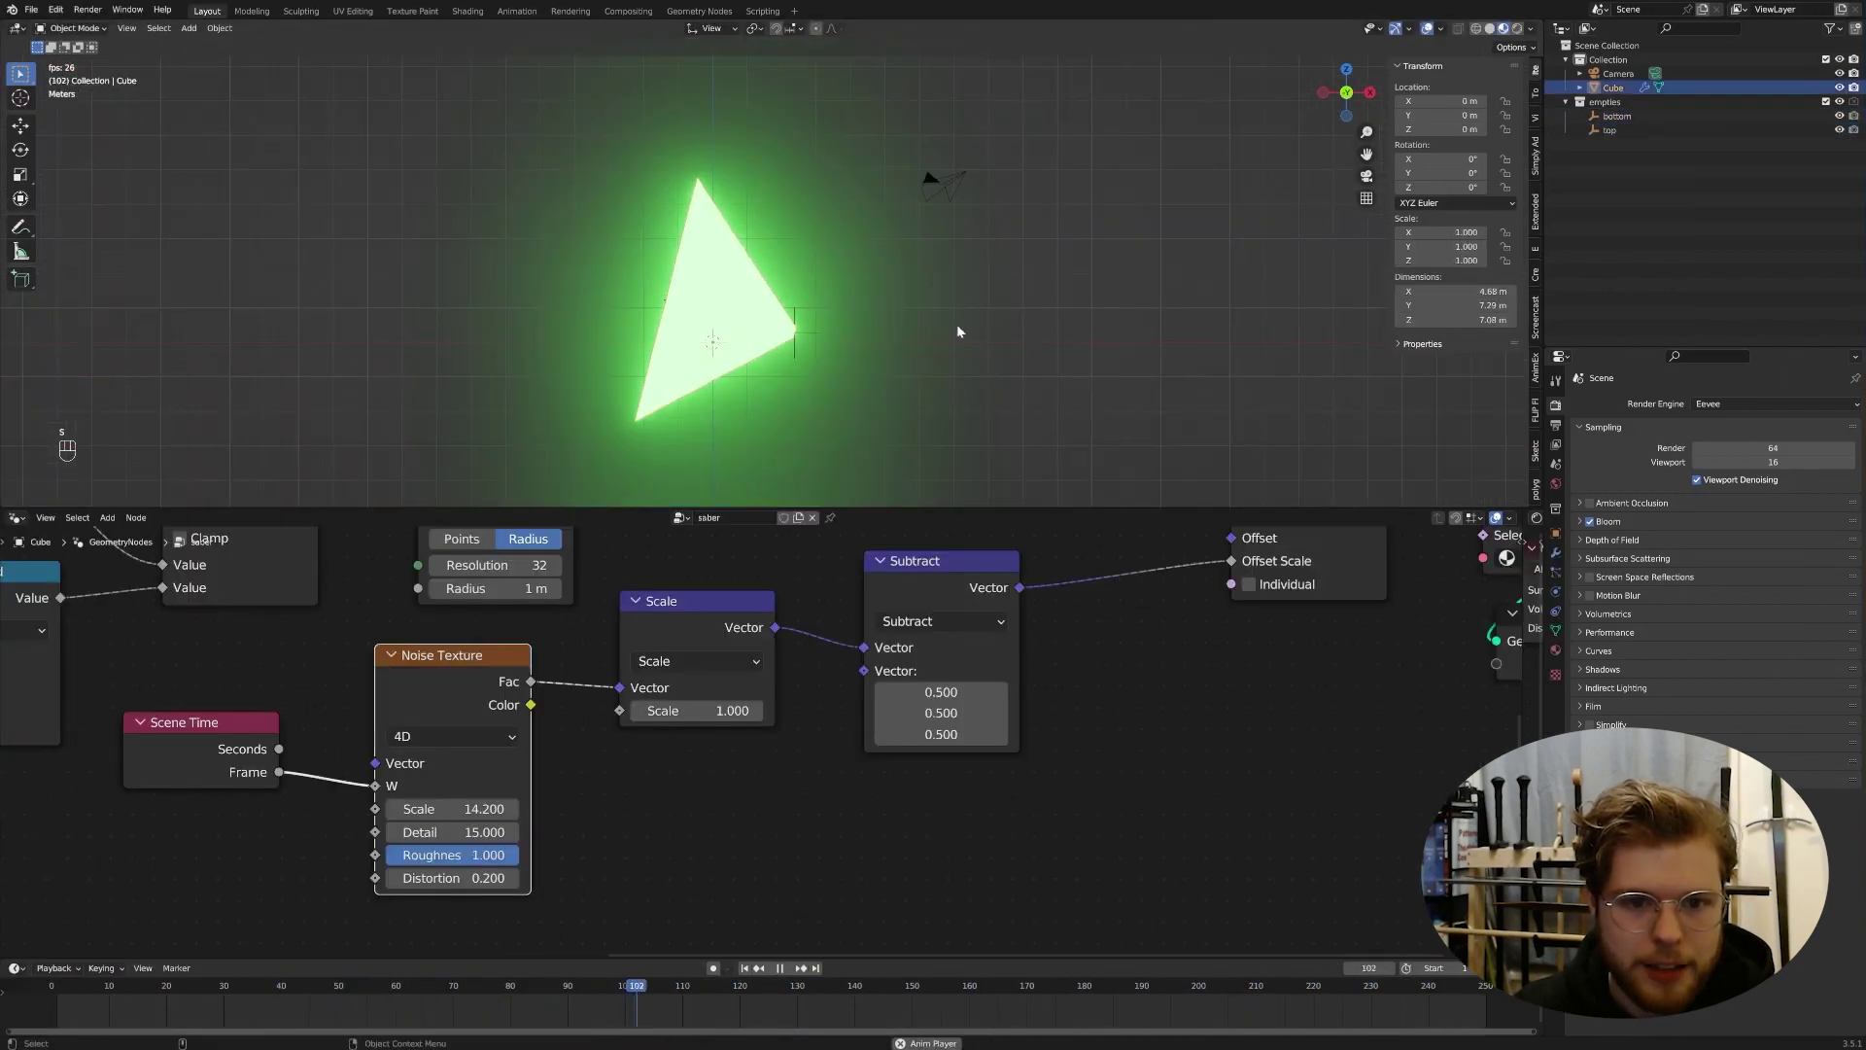
Step: Reset the scale of the top and bottom empties to 1 on all axes
left_click(660, 305)
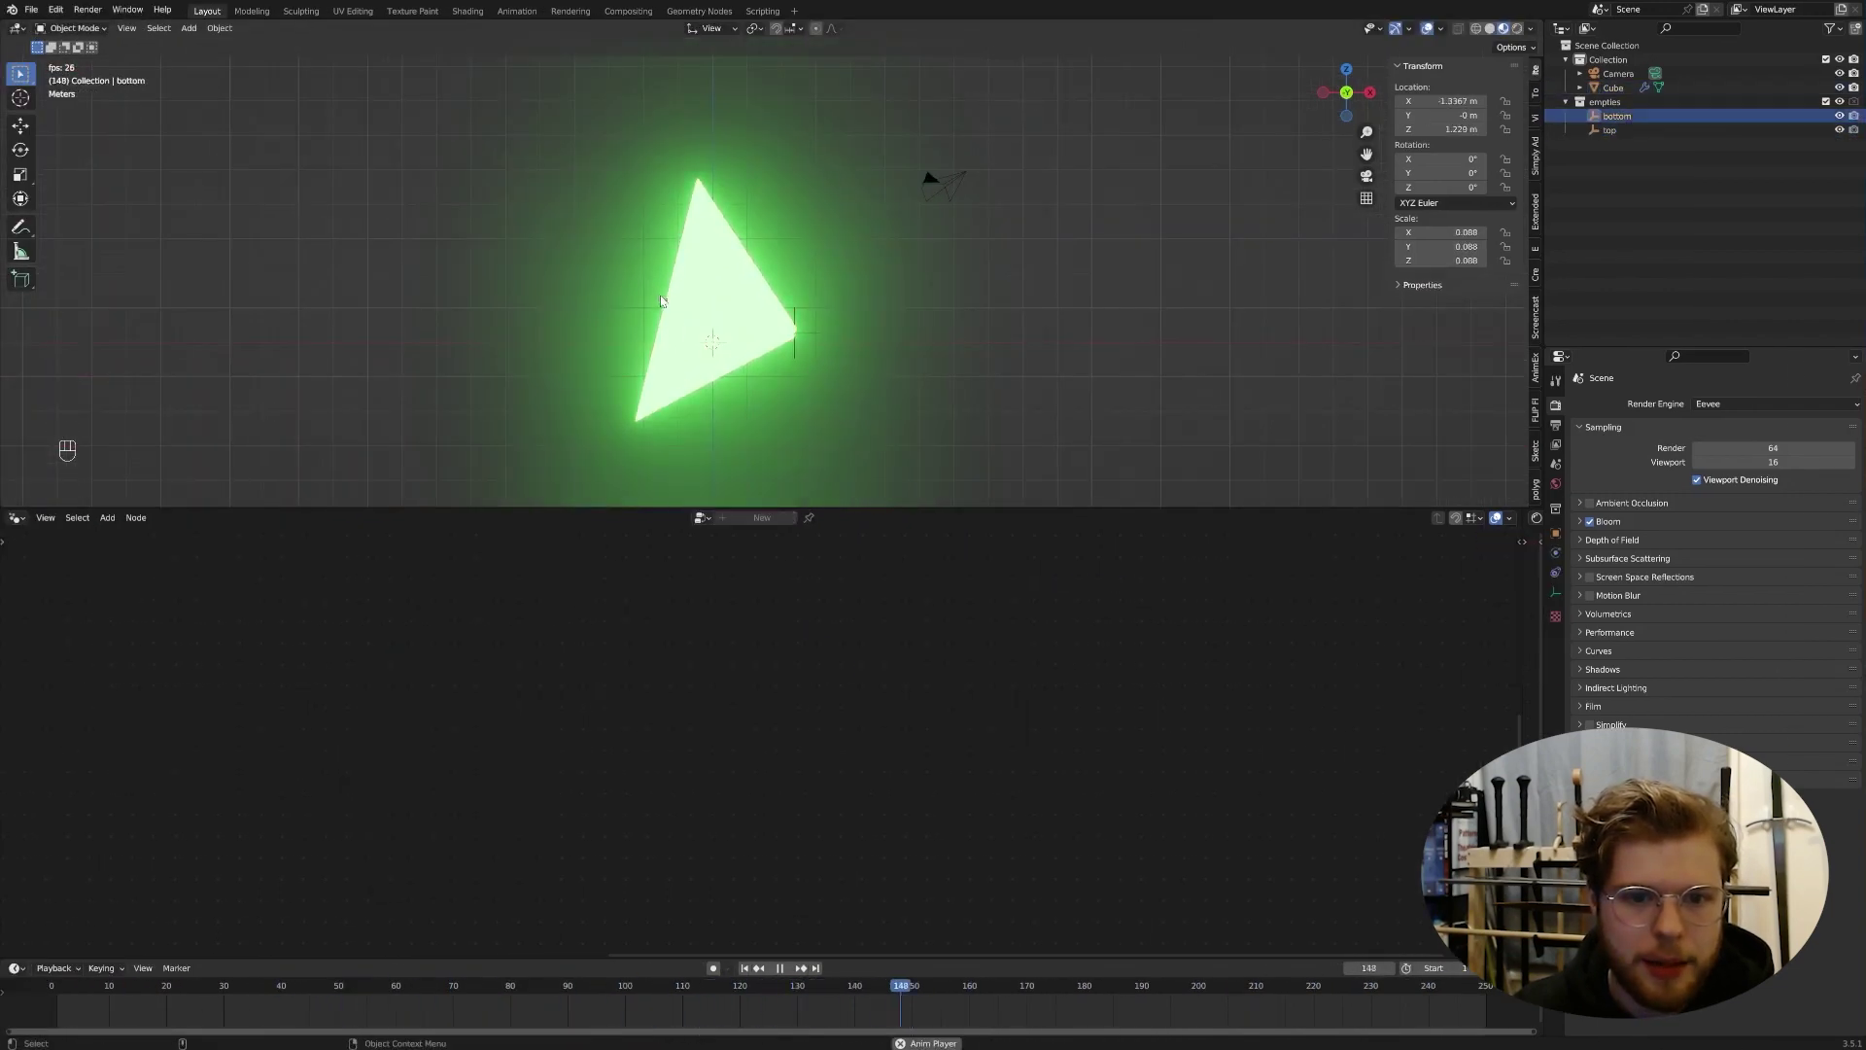
left_click(1633, 130)
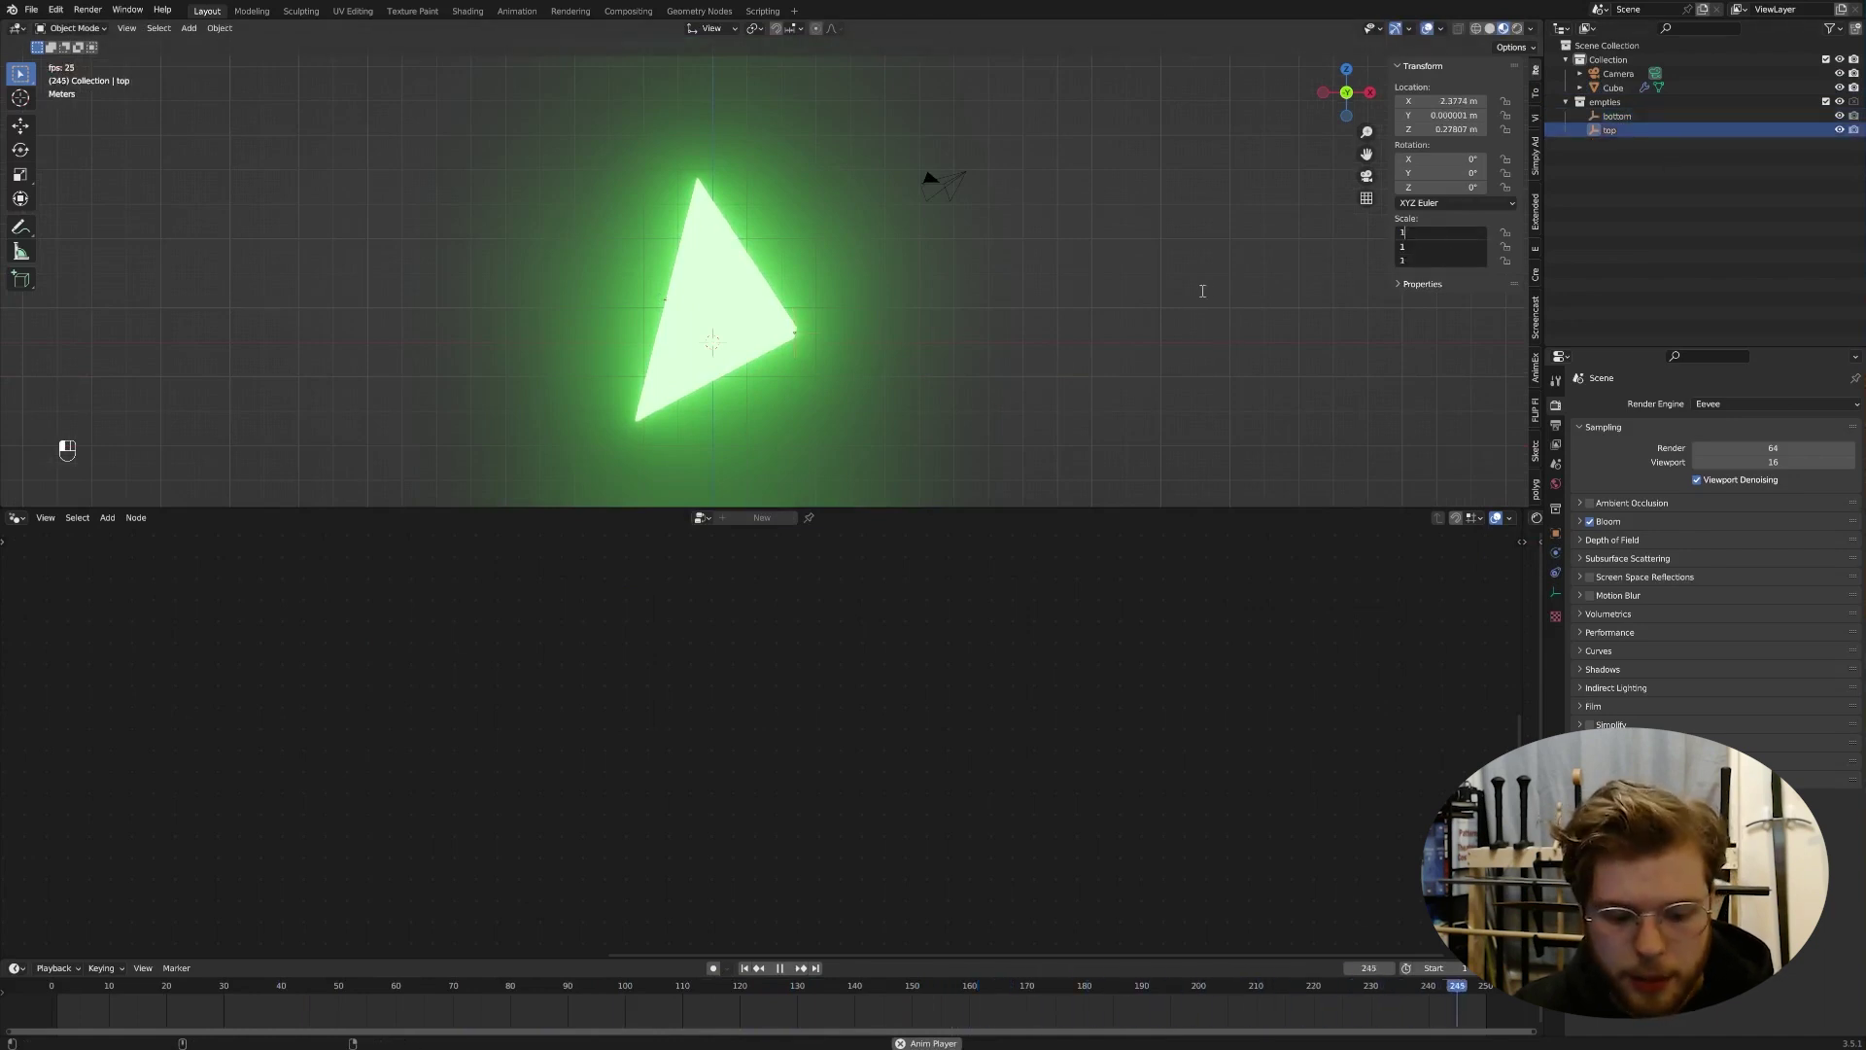
key("Return")
left_click(1616, 116)
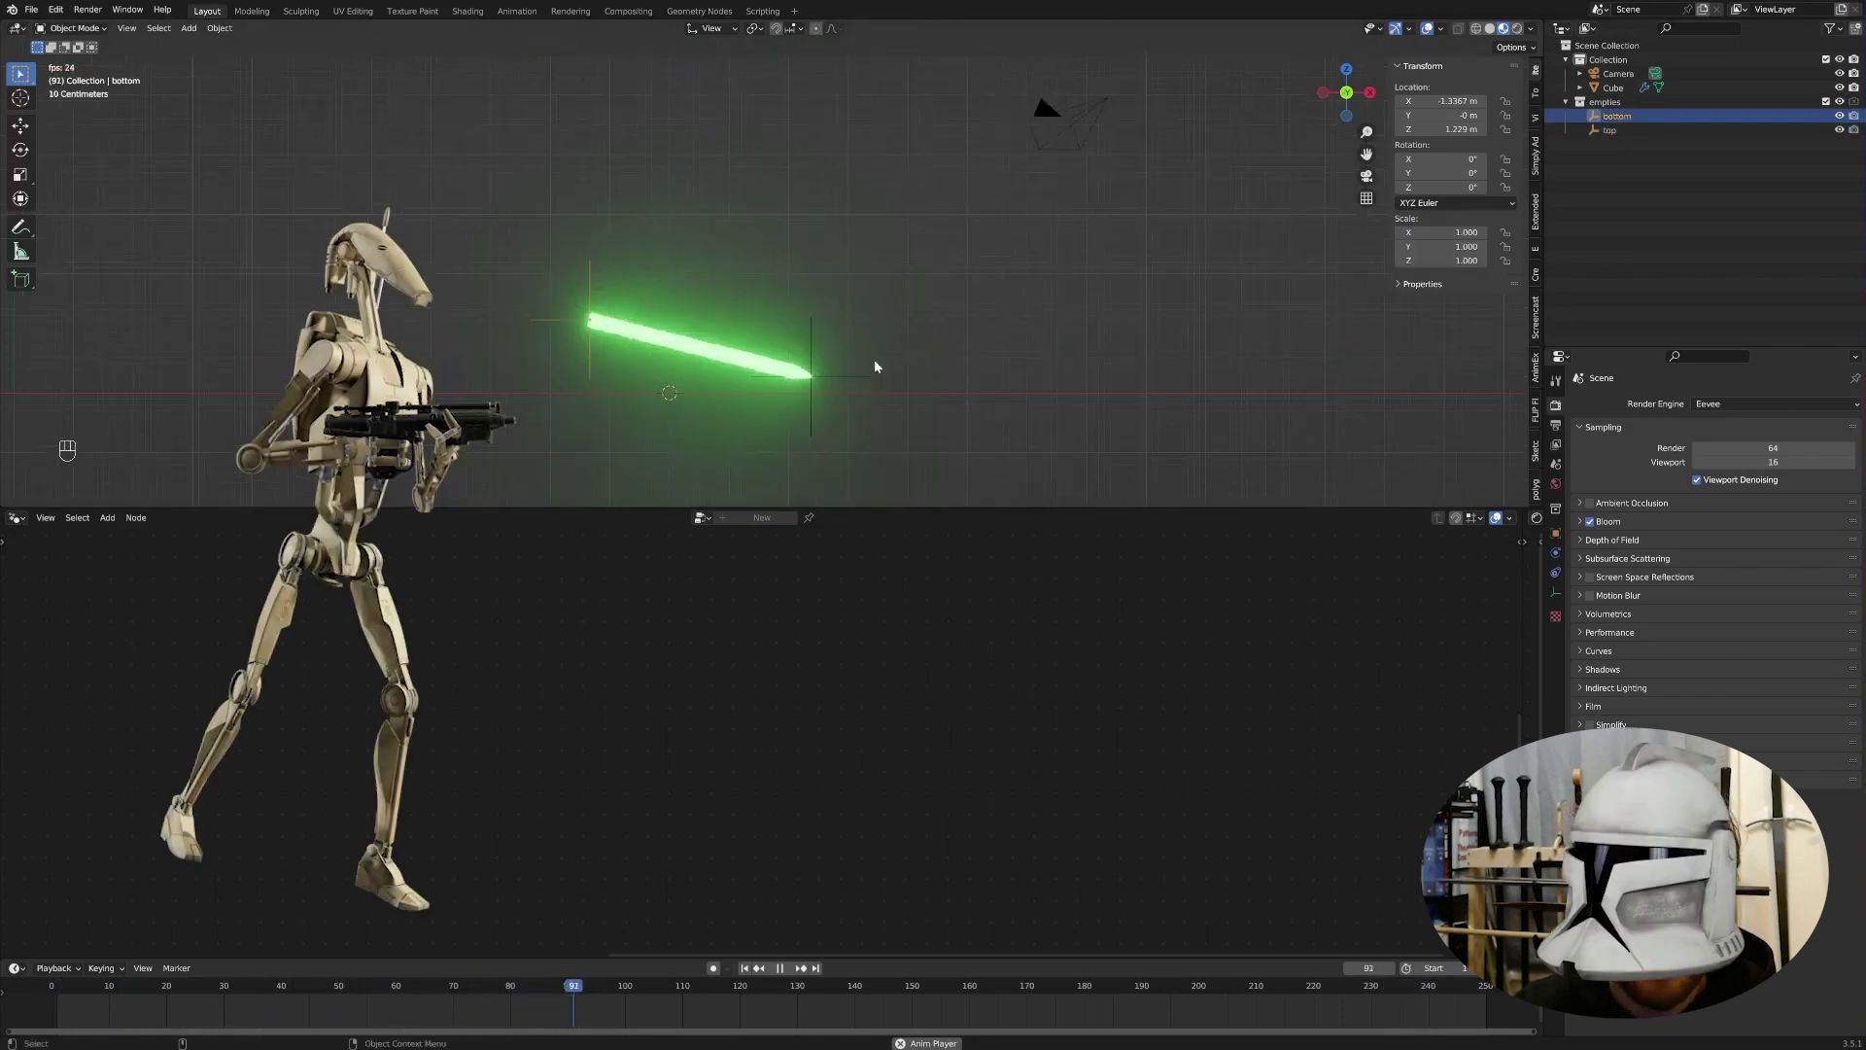
Step: Move the top empty up to about X 0.62 m, Z 4.02 m
left_click(872, 373)
key("g")
left_click(827, 161)
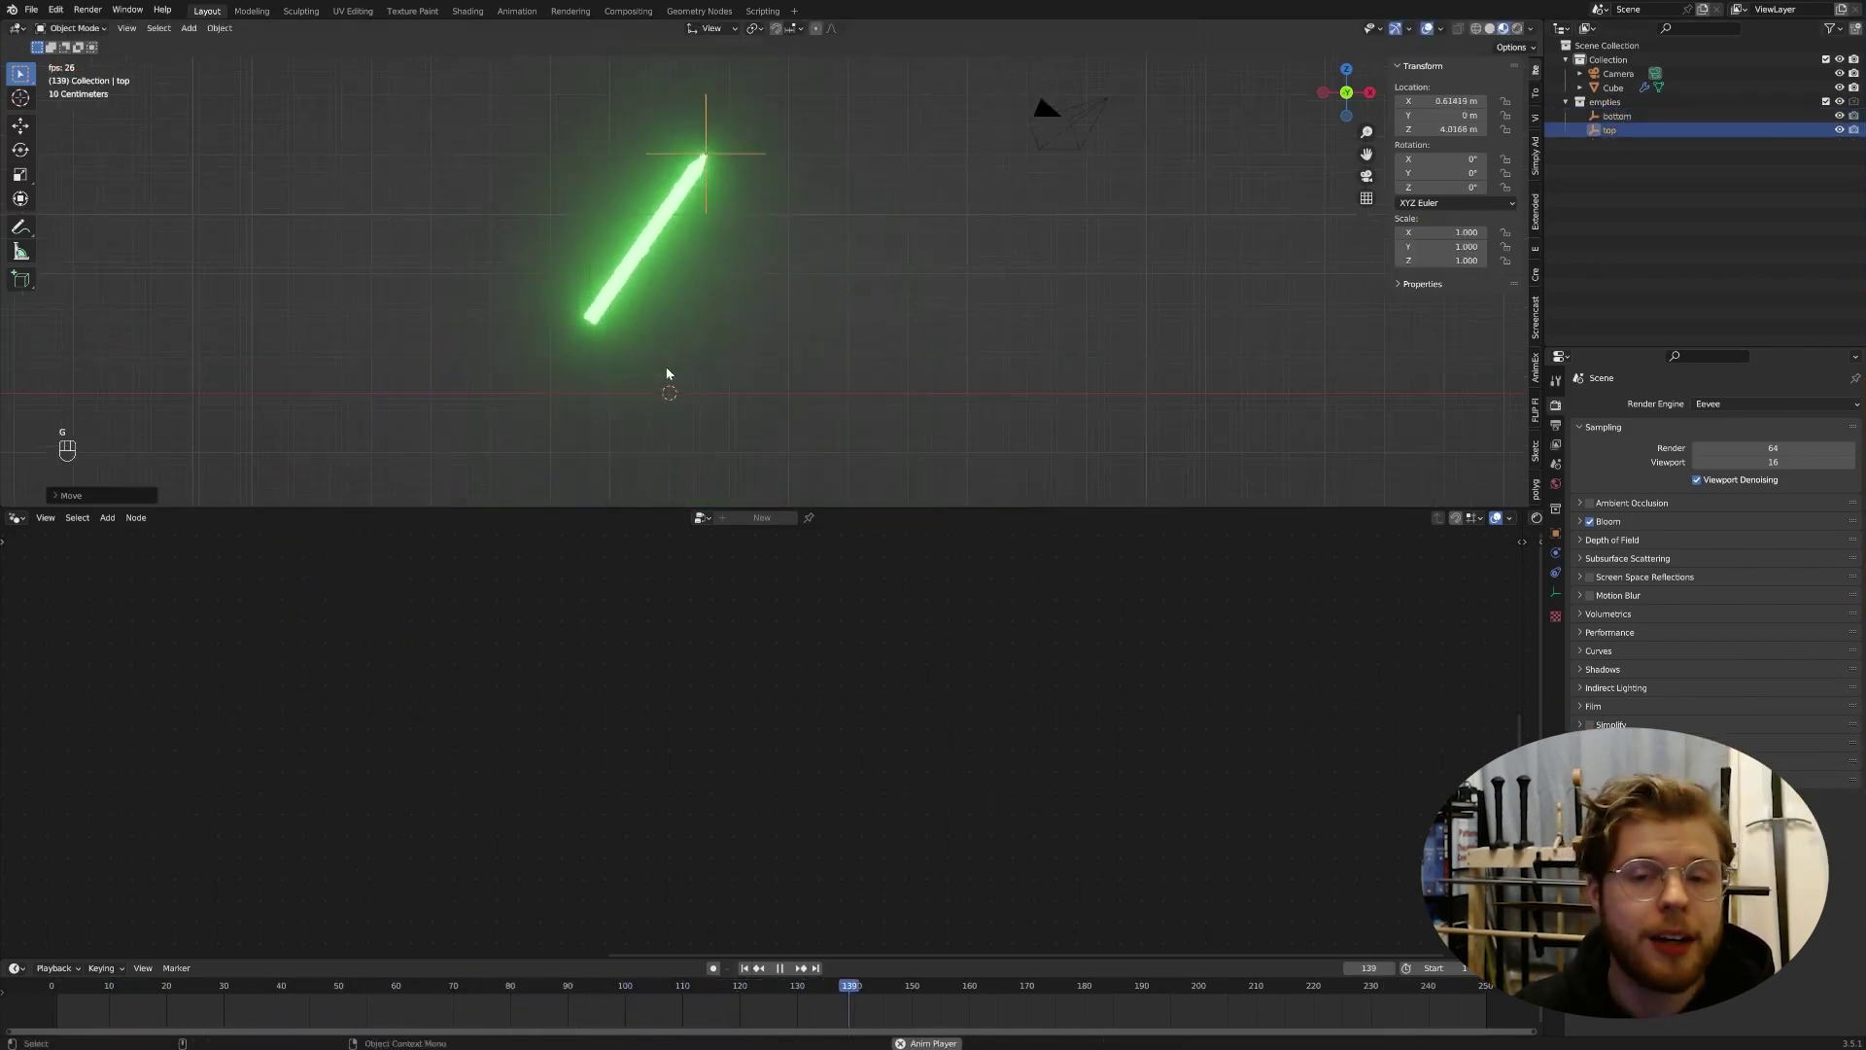
Step: Reposition the bottom empty near the world origin, at about X 0.06 m, Z 0.05 m, so the blade stands nearly upright
left_click(625, 330)
key("g")
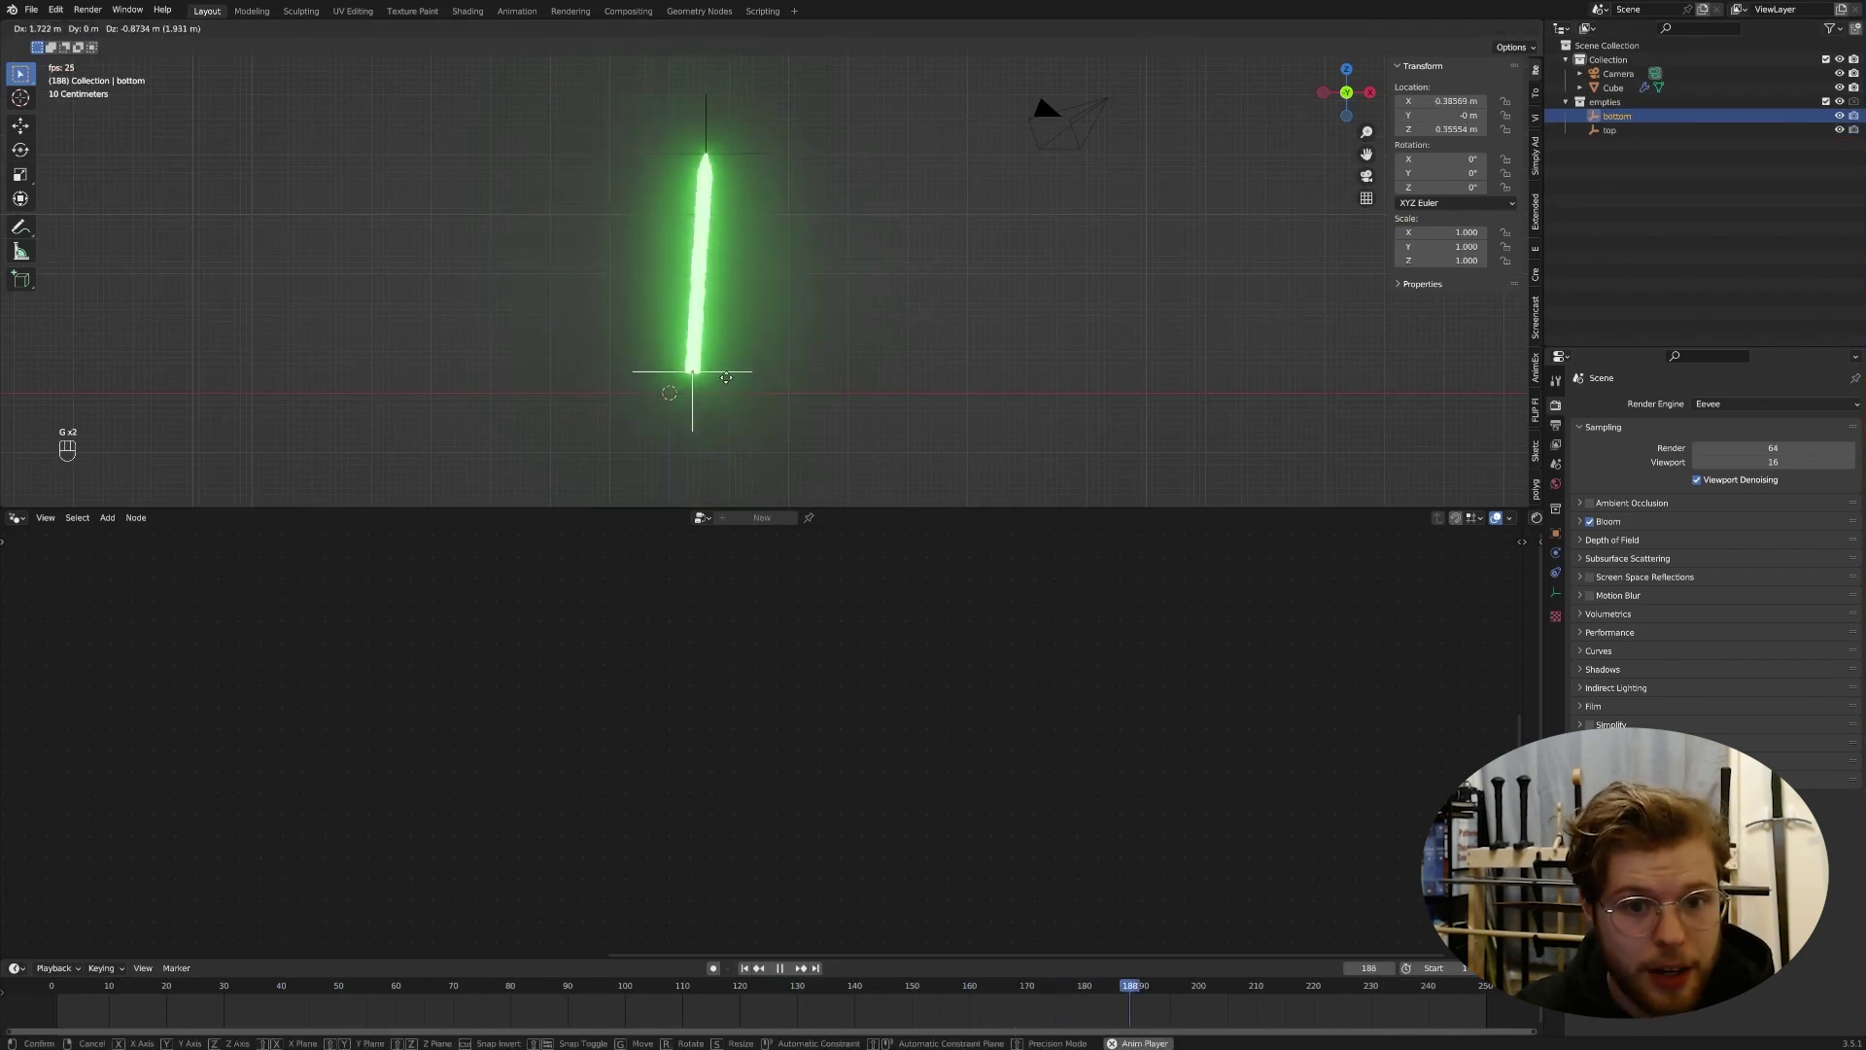
left_click(727, 407)
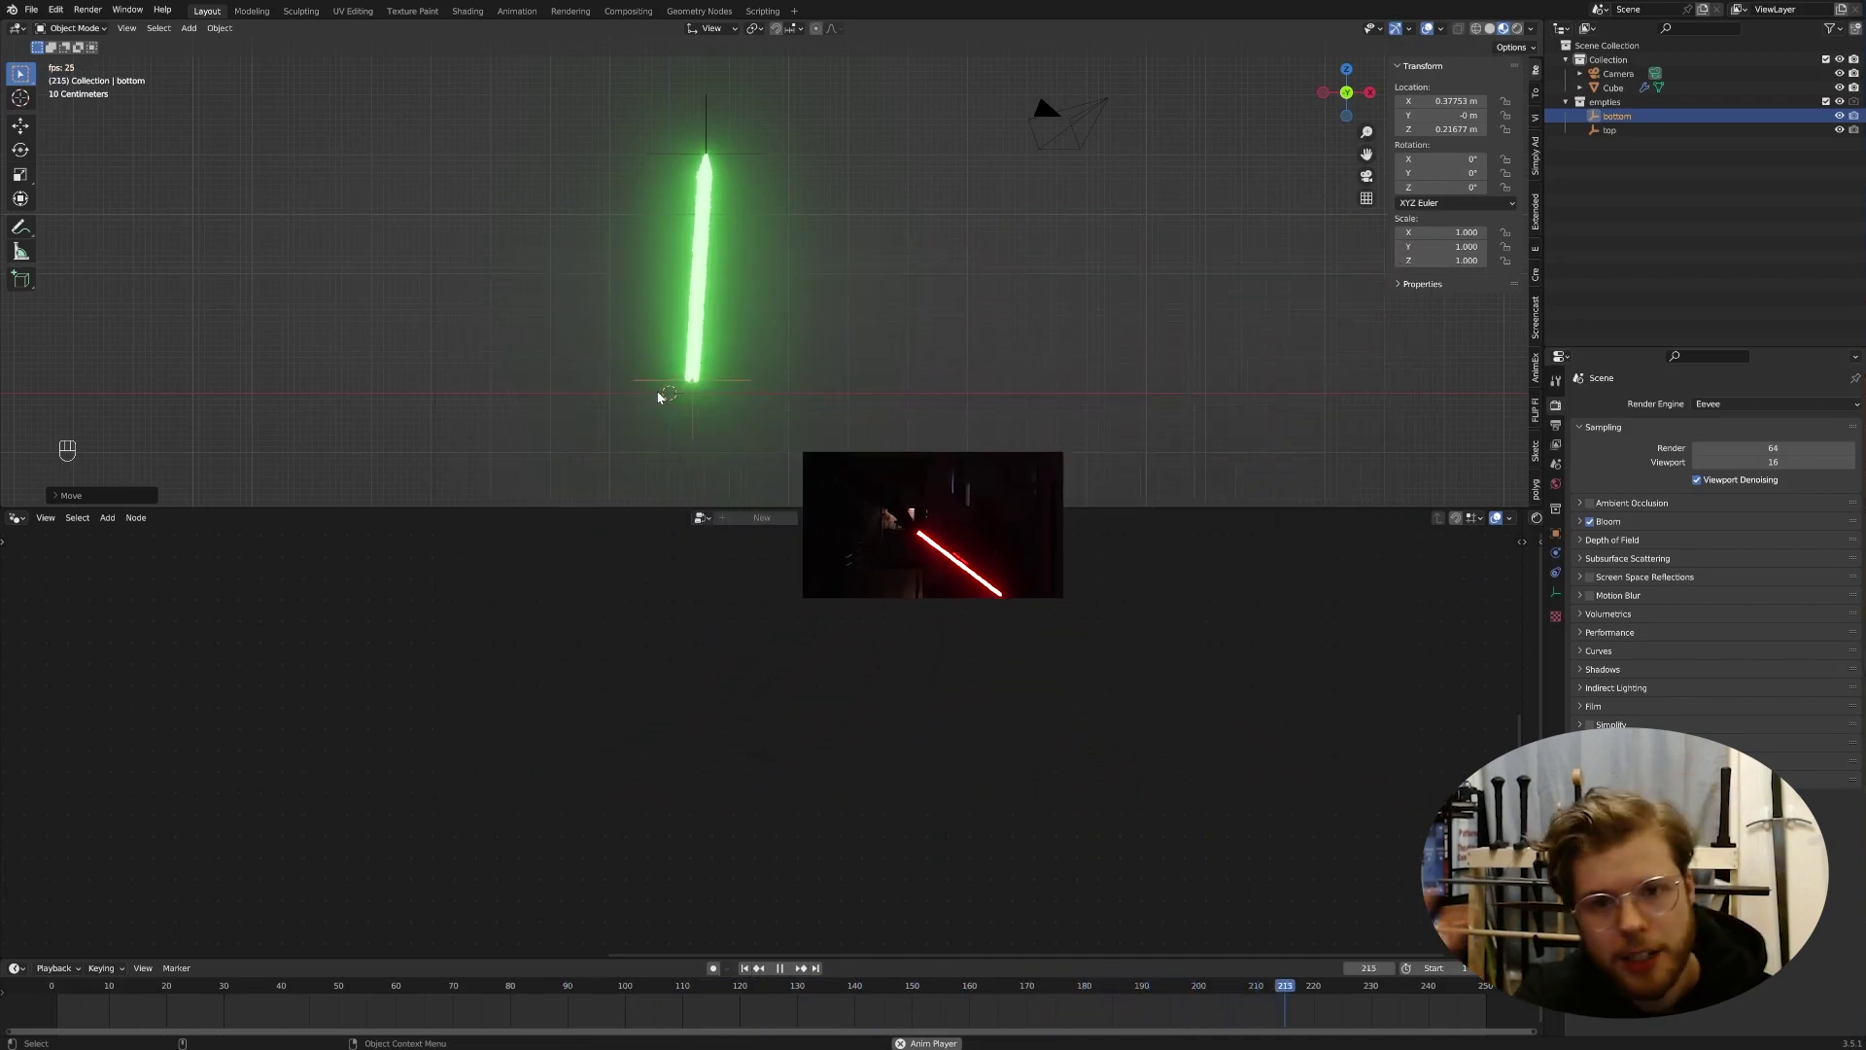
key("g")
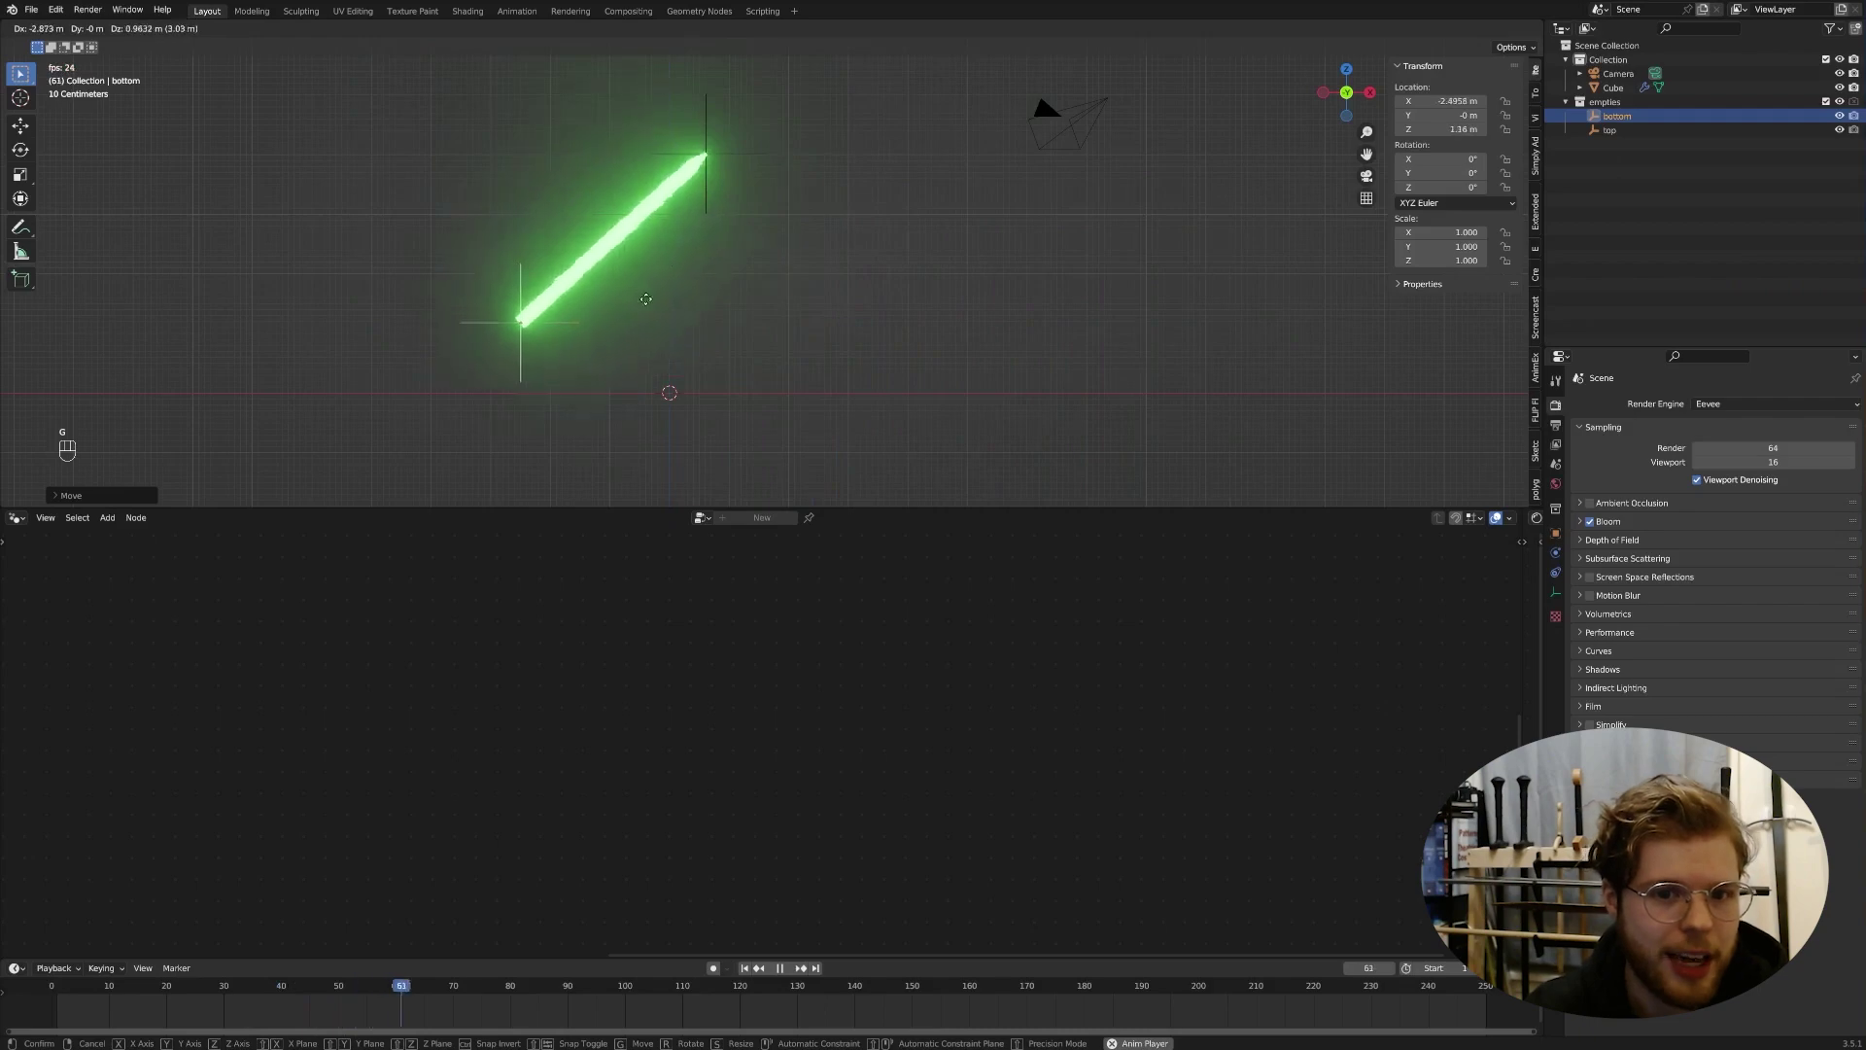
left_click(819, 364)
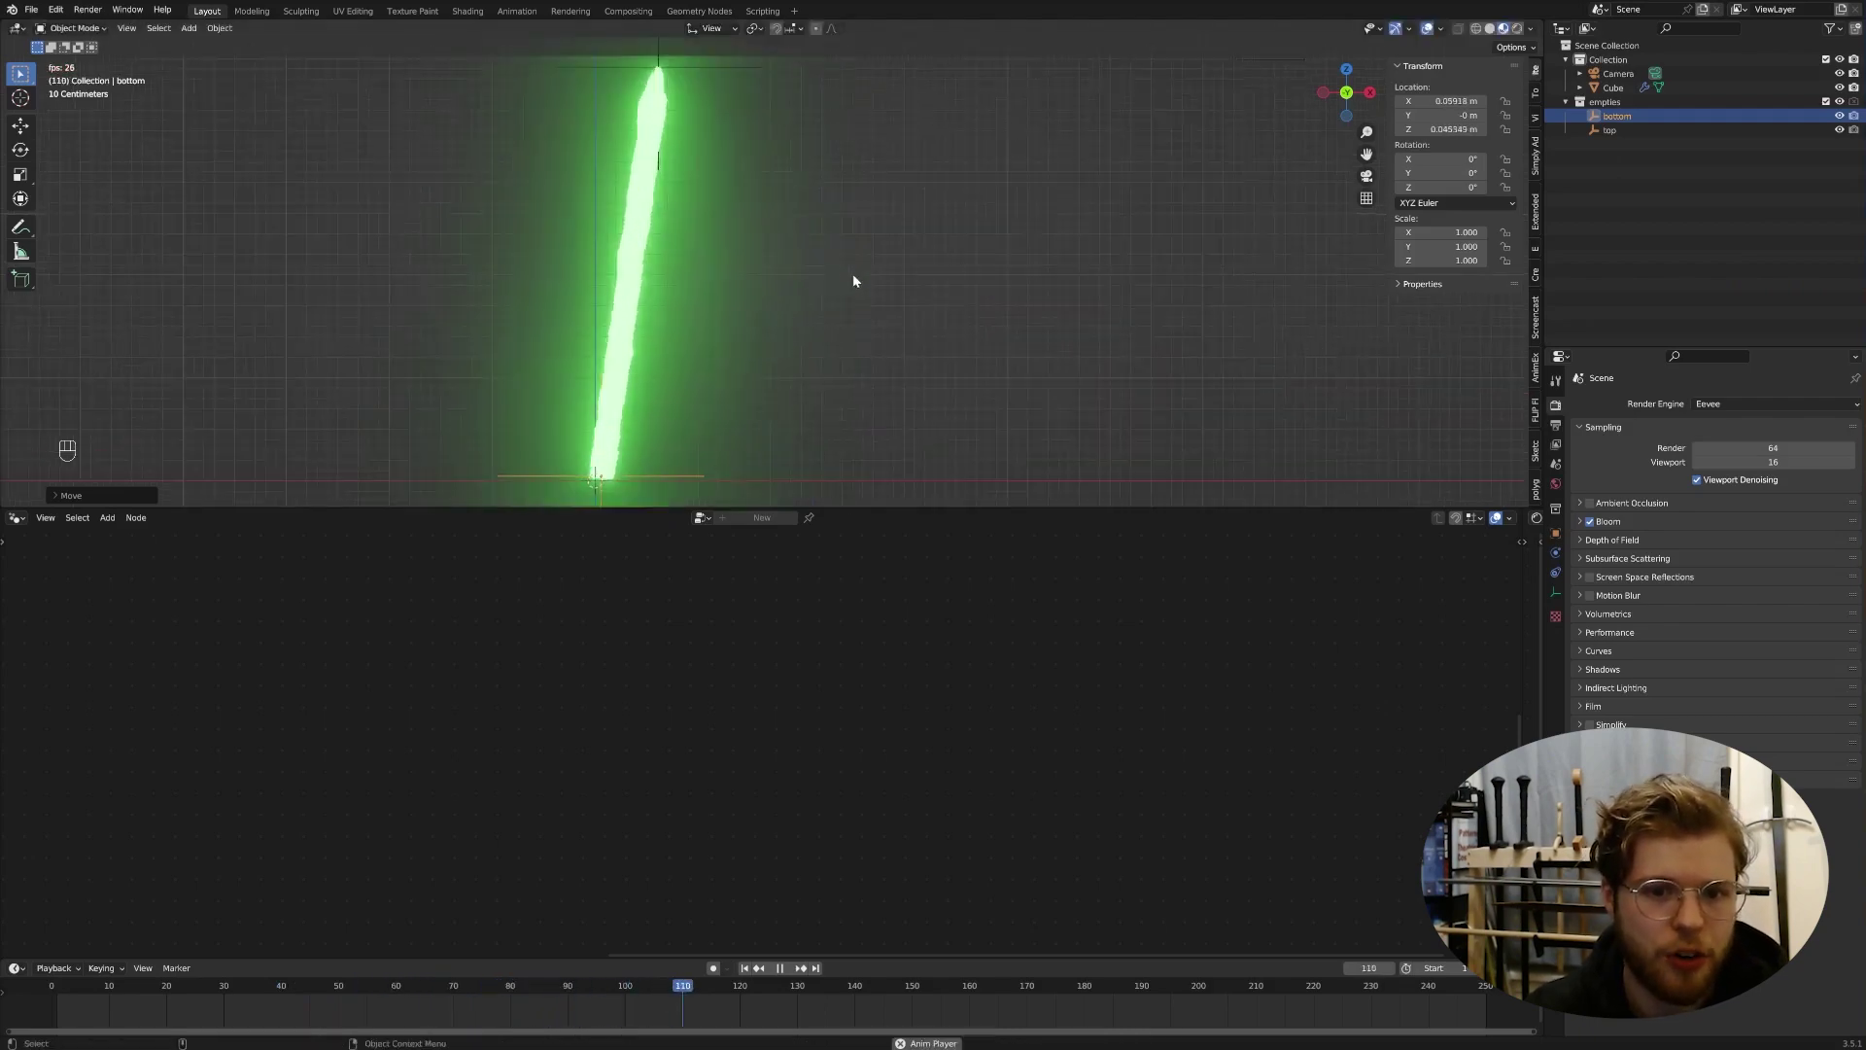